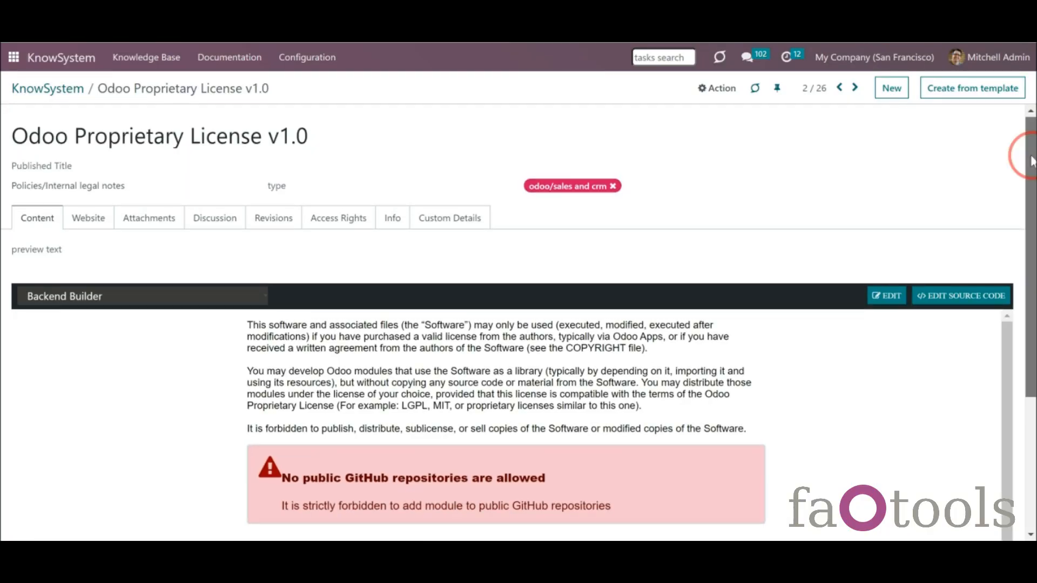
- Check the editor types and Action menu of the Odoo Proprietary License v1.0 article, keeping Backend Builder
left_click(199, 297)
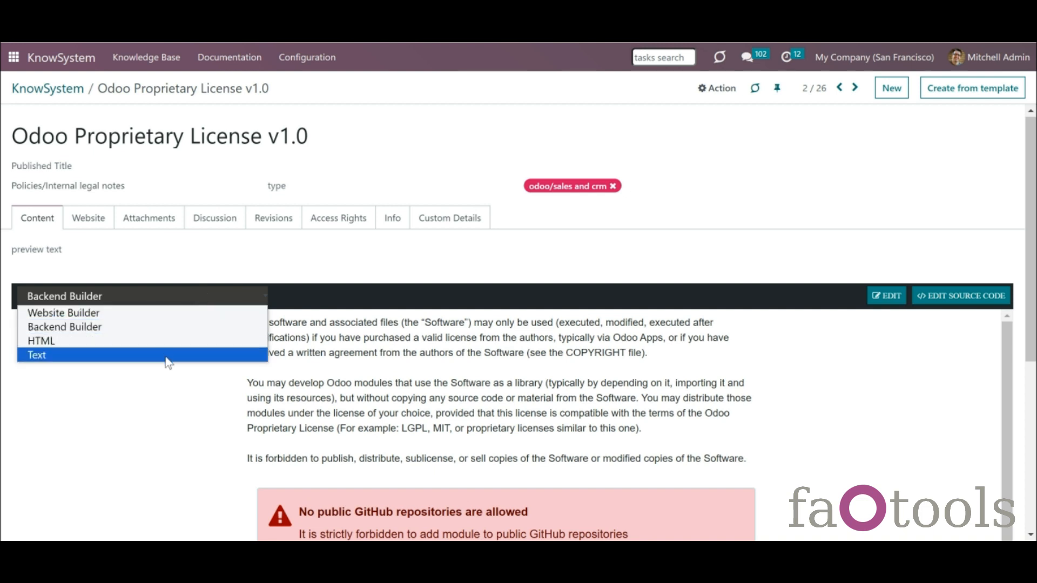
left_click(194, 274)
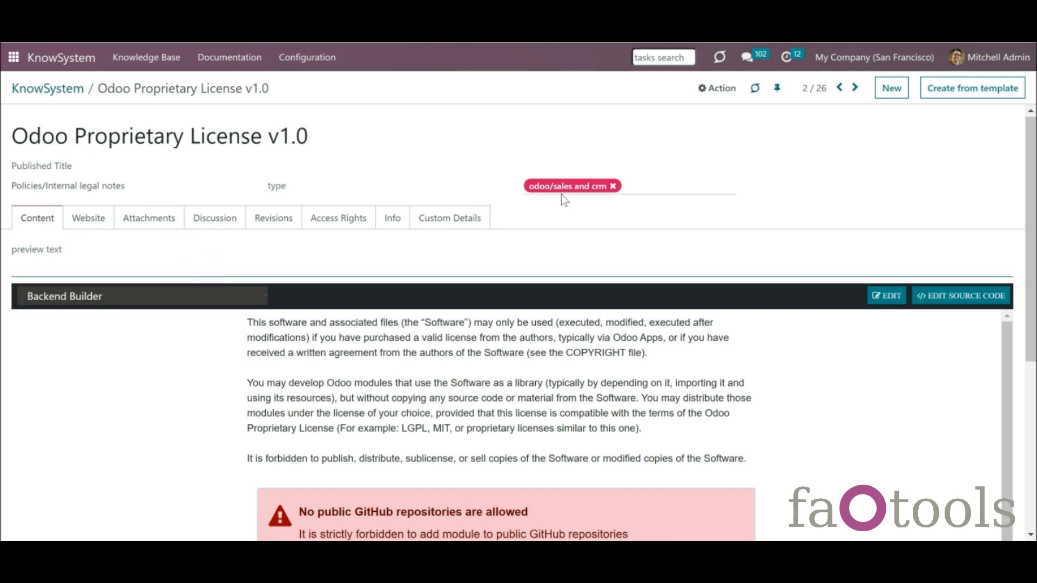
left_click(713, 90)
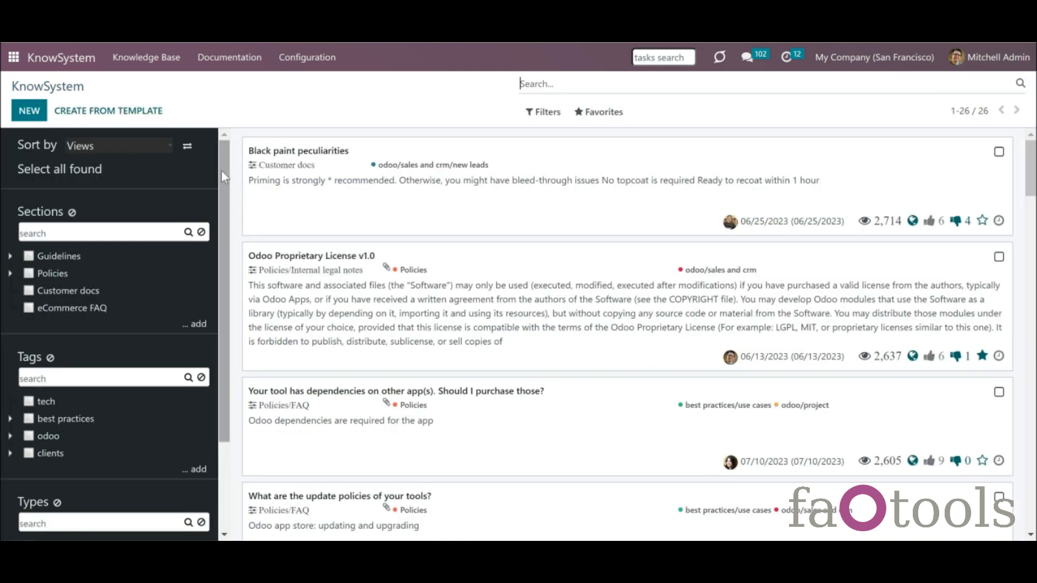
- Select the Black paint peculiarities and Odoo Proprietary License v1.0 articles in the list
left_click_drag(222, 179, 222, 266)
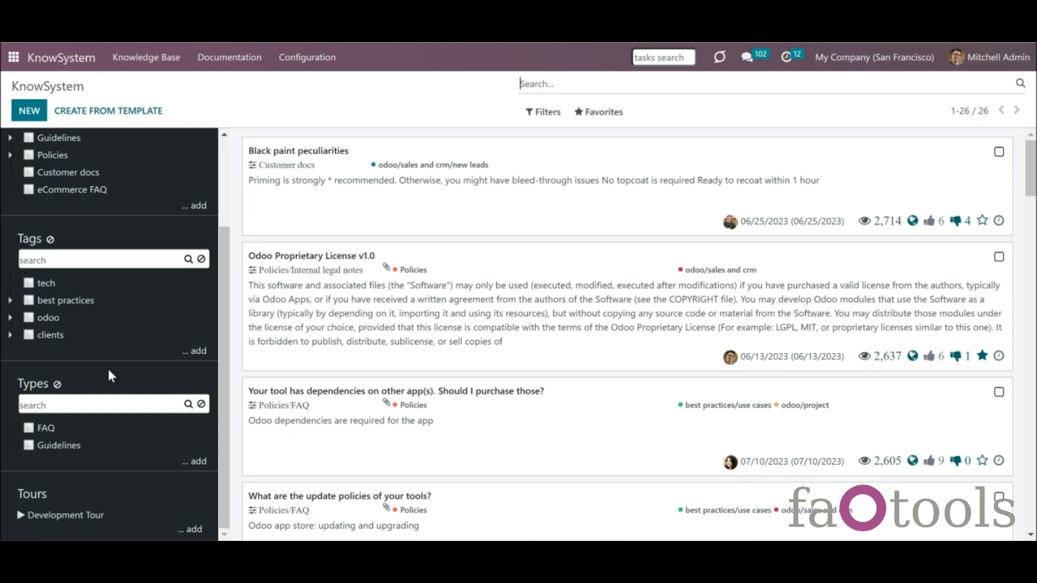
left_click(998, 152)
left_click(768, 259)
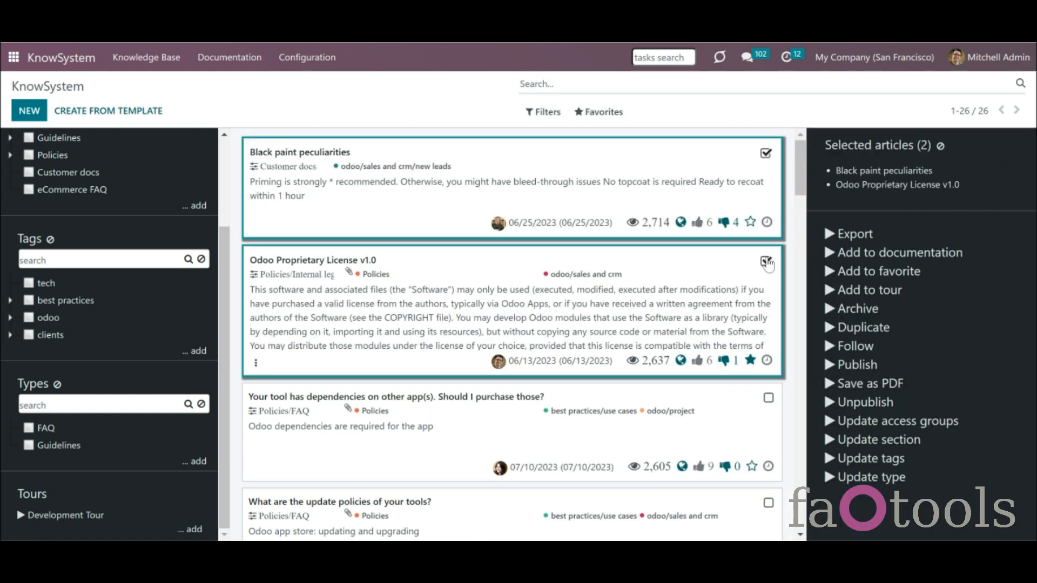
left_click(868, 368)
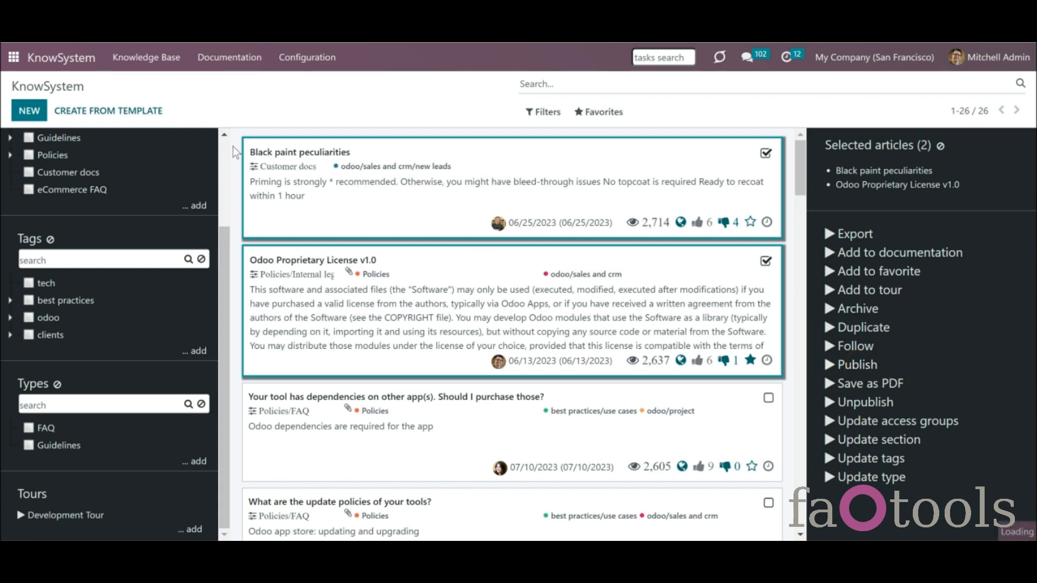
scroll(130, 162, "up", 3)
- Sort the articles by Created Date, then by Likes
left_click(130, 146)
left_click(135, 203)
left_click(125, 146)
left_click(123, 175)
- Search article contents for 'Odoo'
left_click(579, 83)
type("Odoo")
left_click(578, 104)
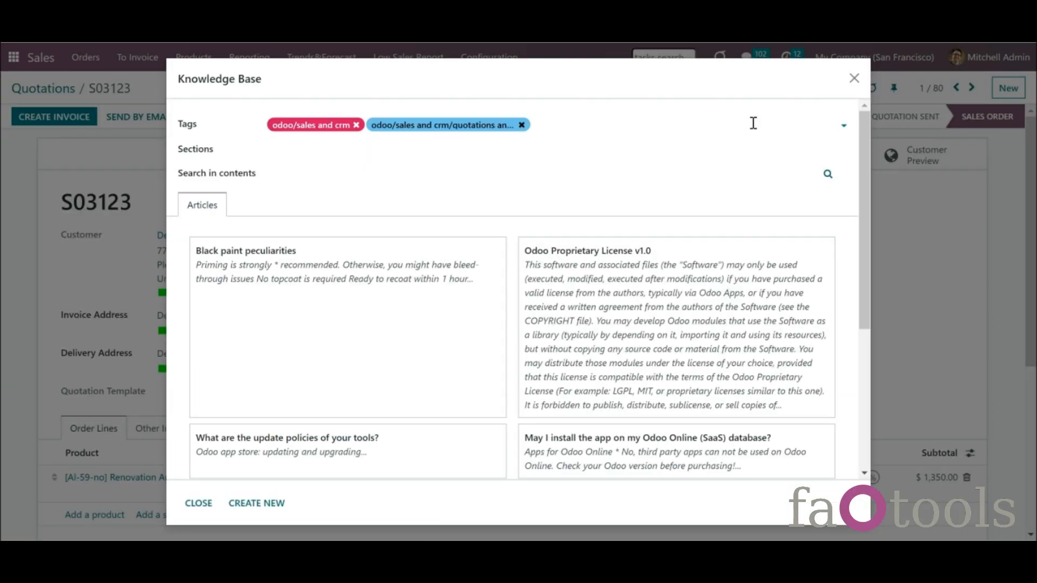
- Close the article picker and call up KnowSystem articles in quotation S03123's message composer
left_click(854, 79)
scroll(1034, 225, "down", 1)
left_click_drag(1036, 298, 1036, 387)
left_click_drag(374, 301, 383, 462)
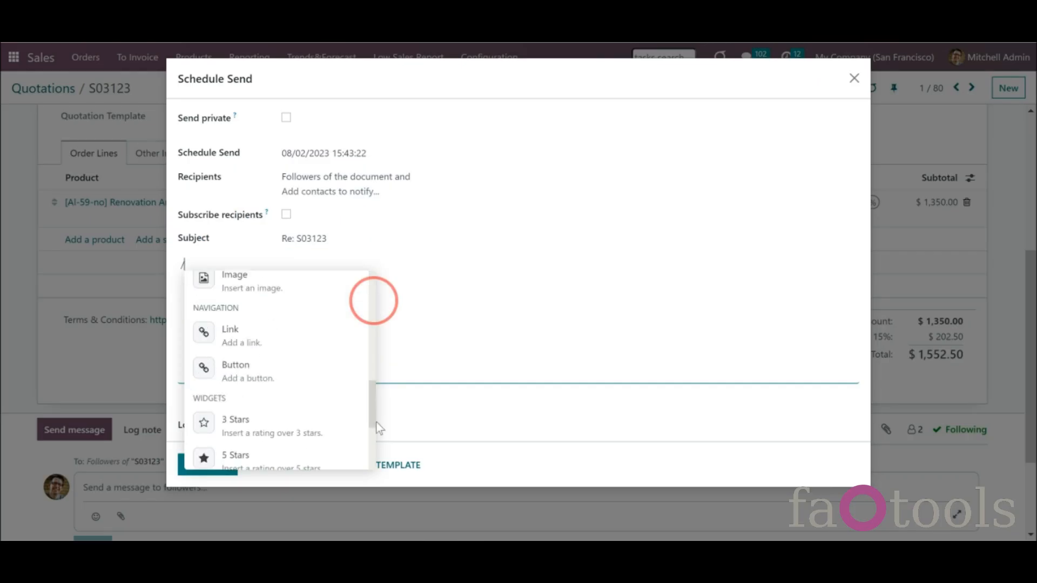
left_click(326, 424)
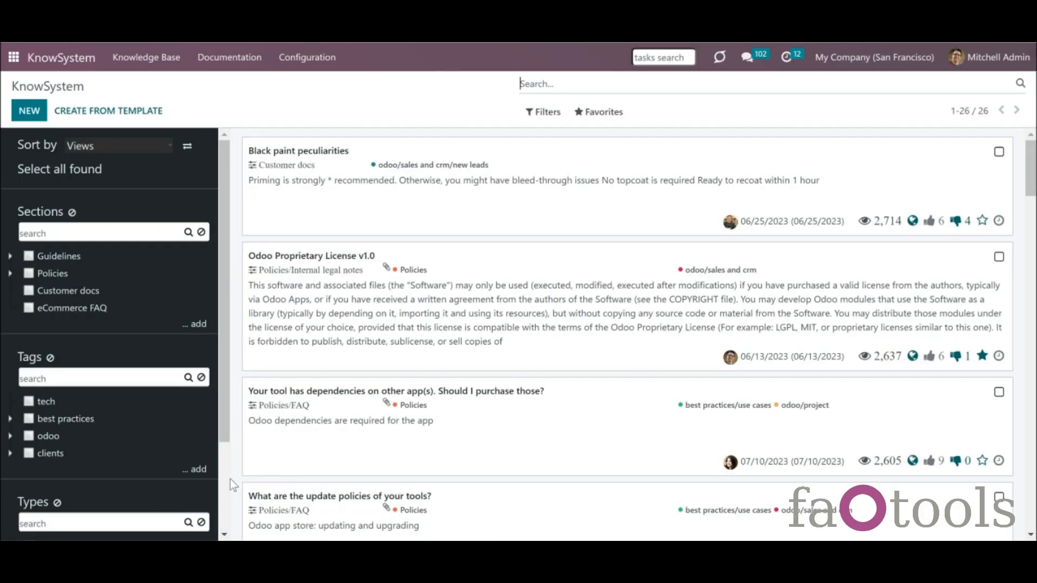
scroll(123, 499, "down", 3)
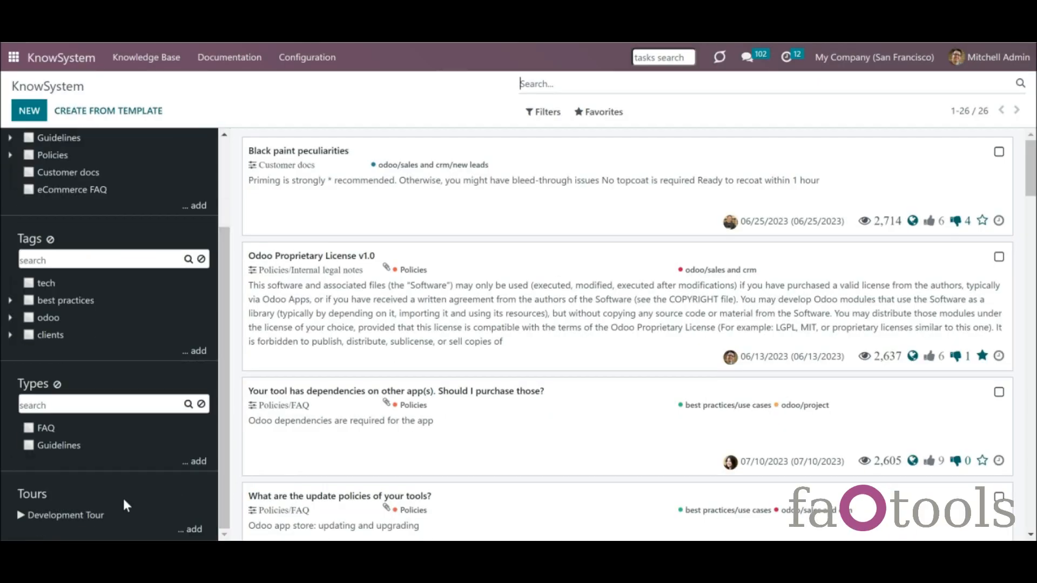
- Select Black paint peculiarities, view Documentation Sections, then go to the Terms and conditions article
left_click(999, 152)
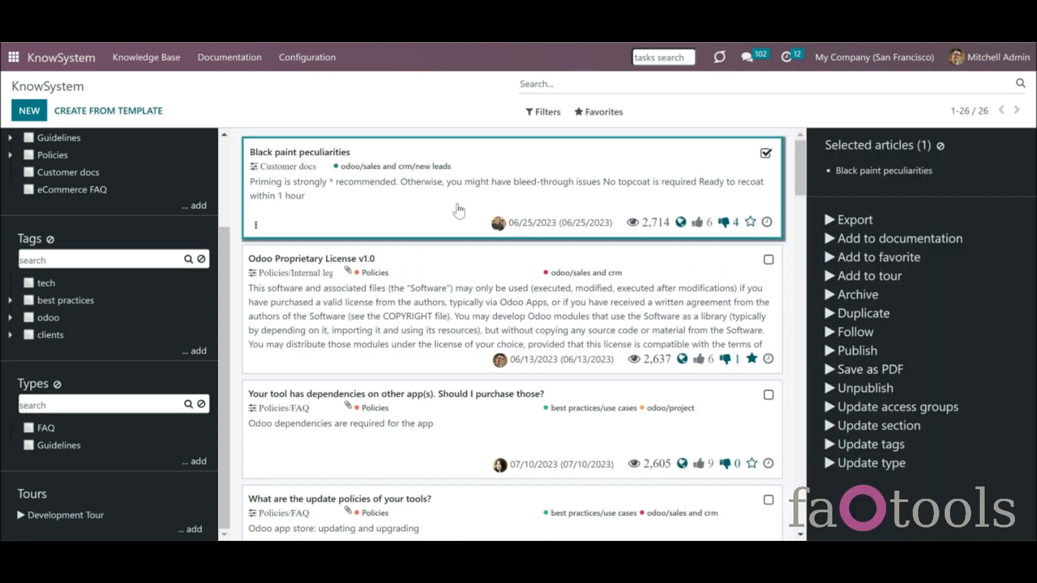
left_click(217, 60)
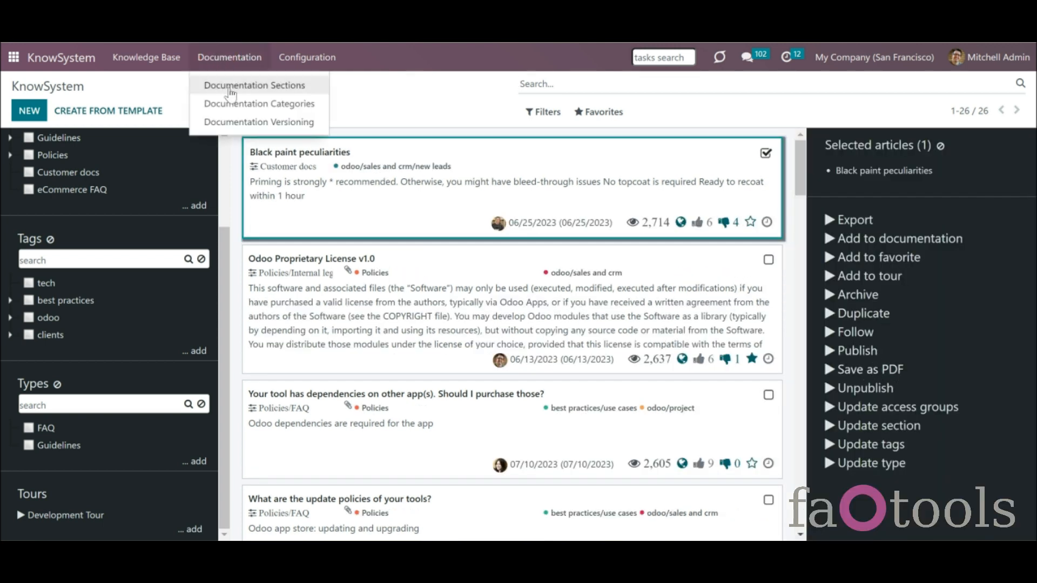
left_click(270, 89)
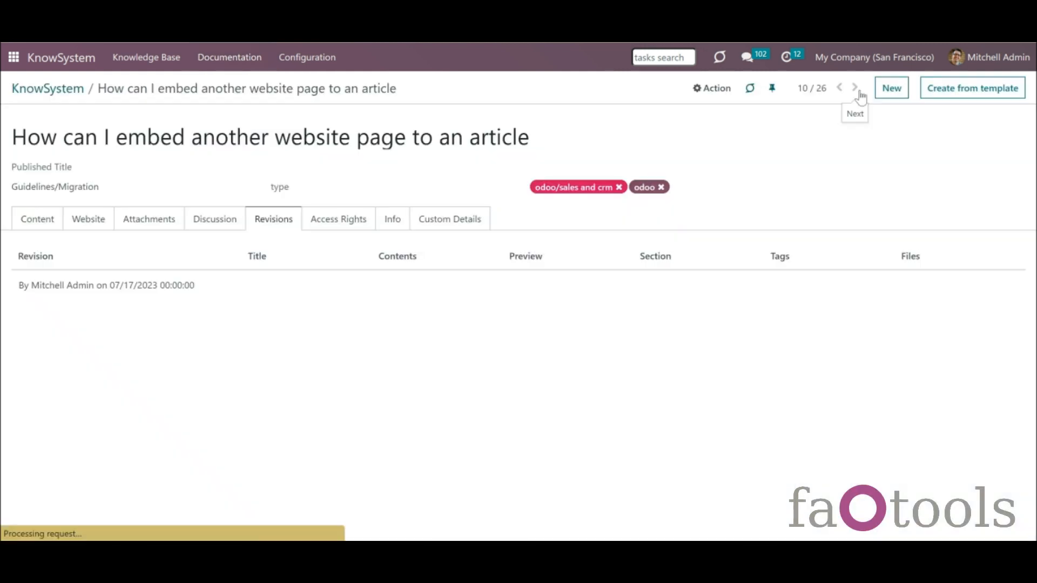
left_click(858, 89)
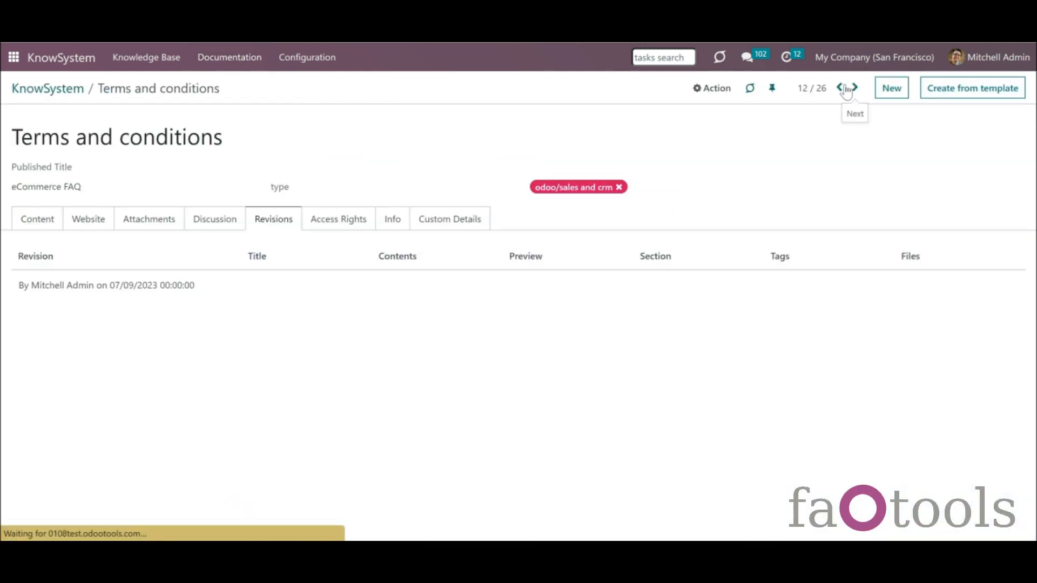
- Review the V.15 migration article's discussion, then open the KnowSystem configuration settings
left_click(840, 88)
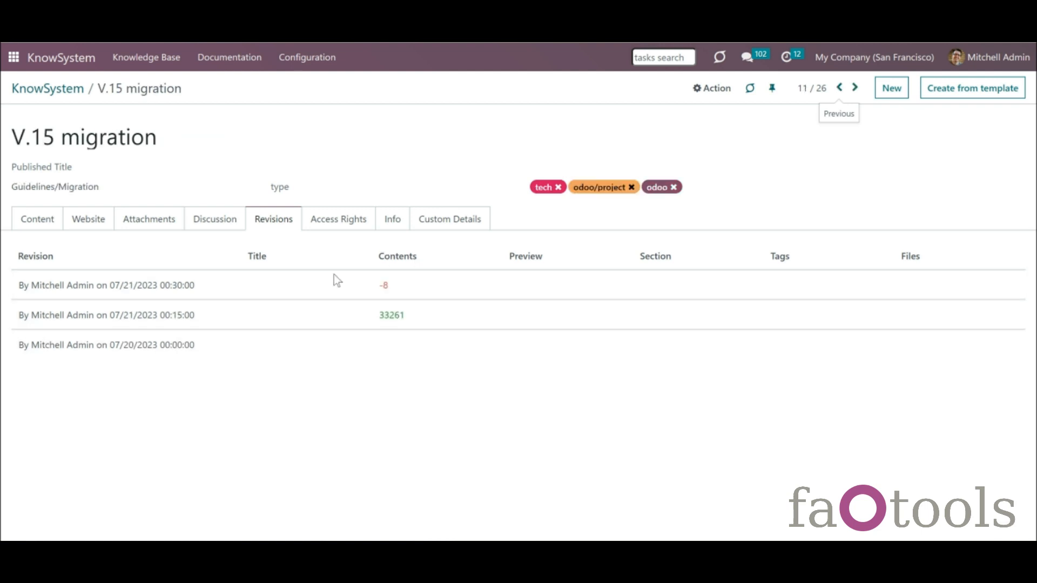
left_click(204, 227)
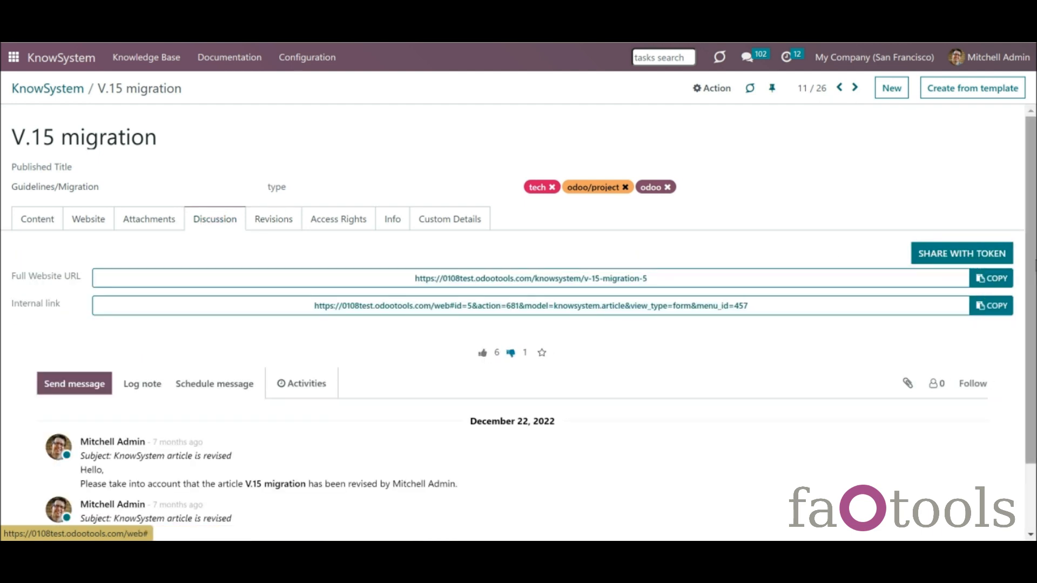
scroll(1032, 265, "down", 2)
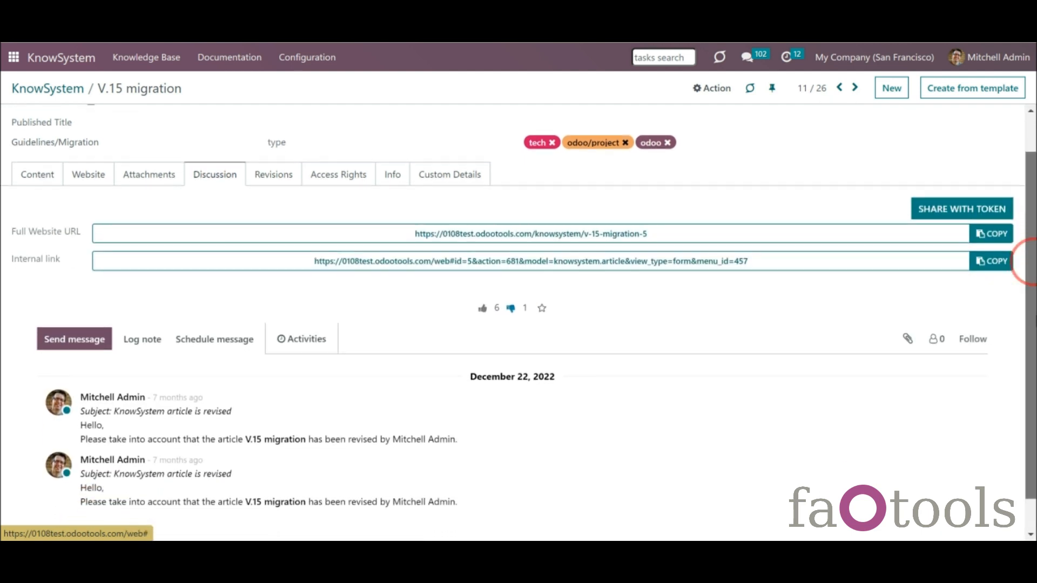
left_click_drag(1036, 317, 1036, 321)
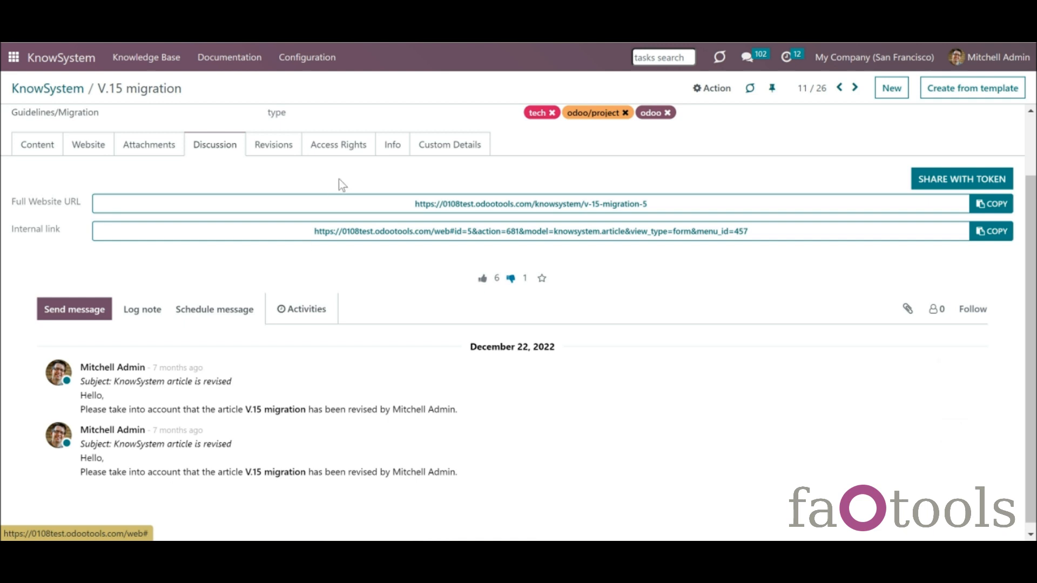
left_click(299, 63)
left_click(329, 232)
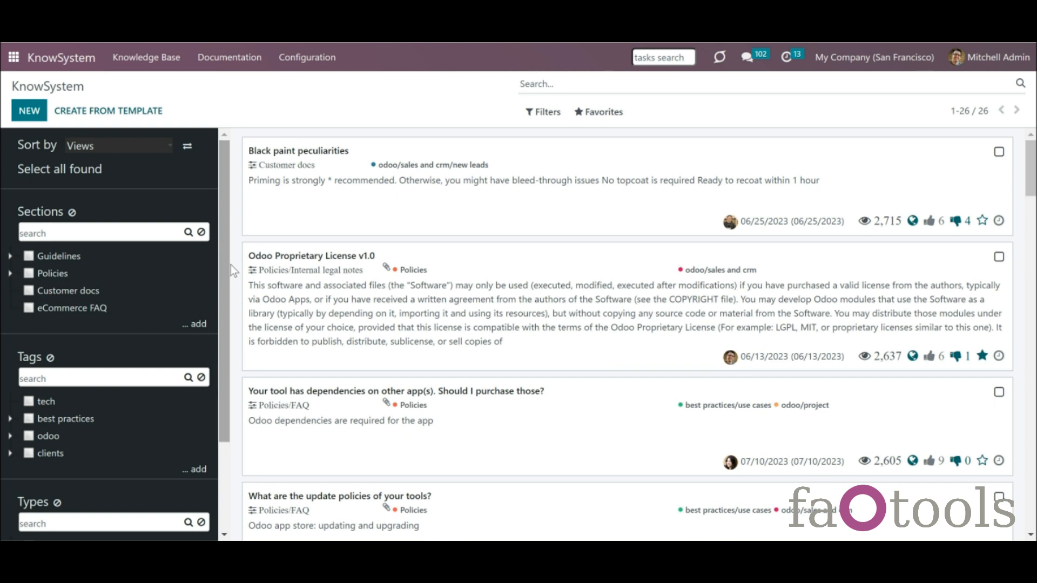
left_click(169, 149)
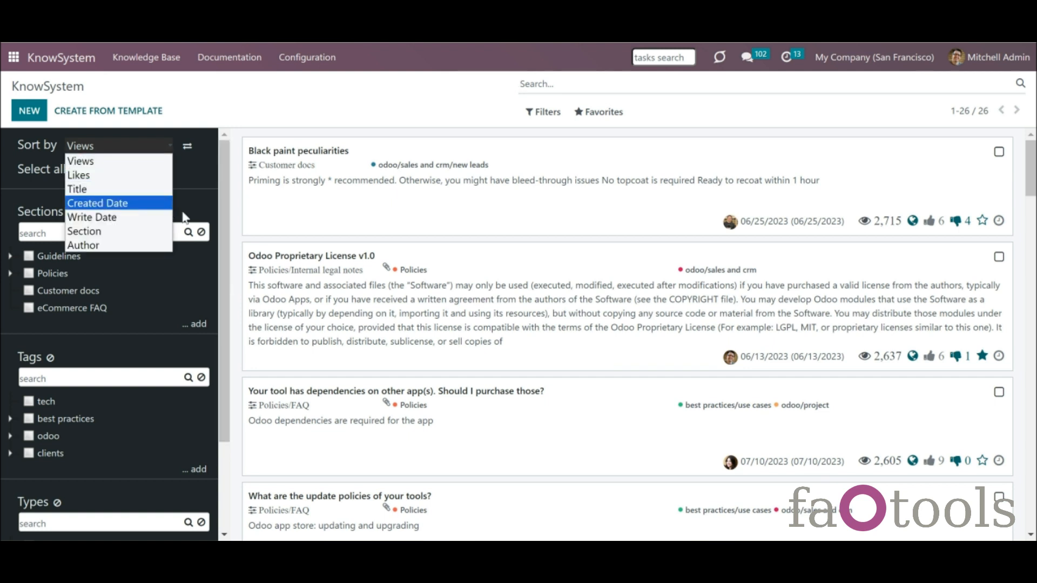
left_click(219, 191)
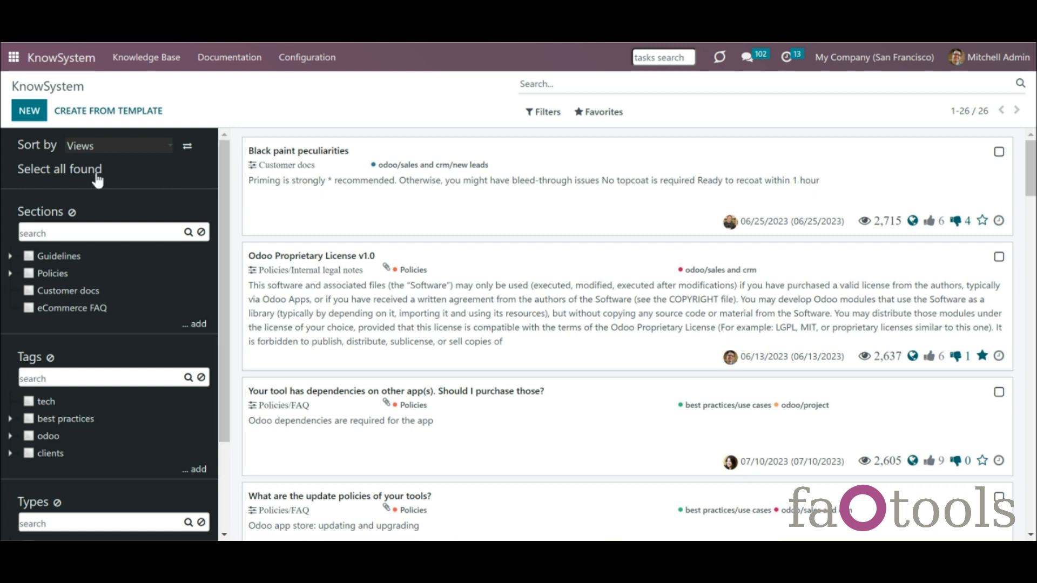
mouse_move(224, 199)
left_mouse_down()
mouse_move(222, 306)
mouse_move(222, 194)
left_mouse_up()
left_click(169, 151)
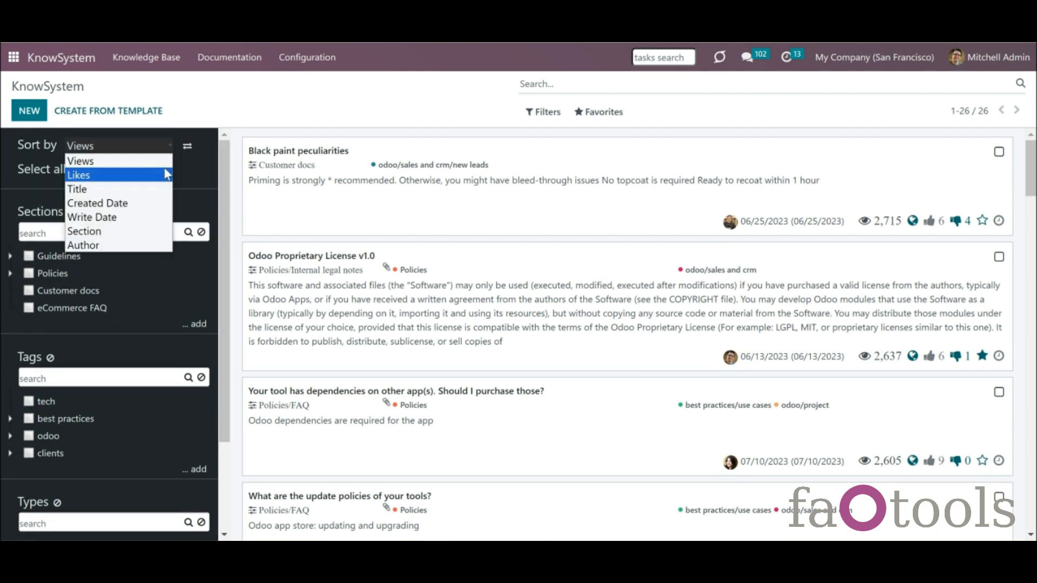
left_click(157, 205)
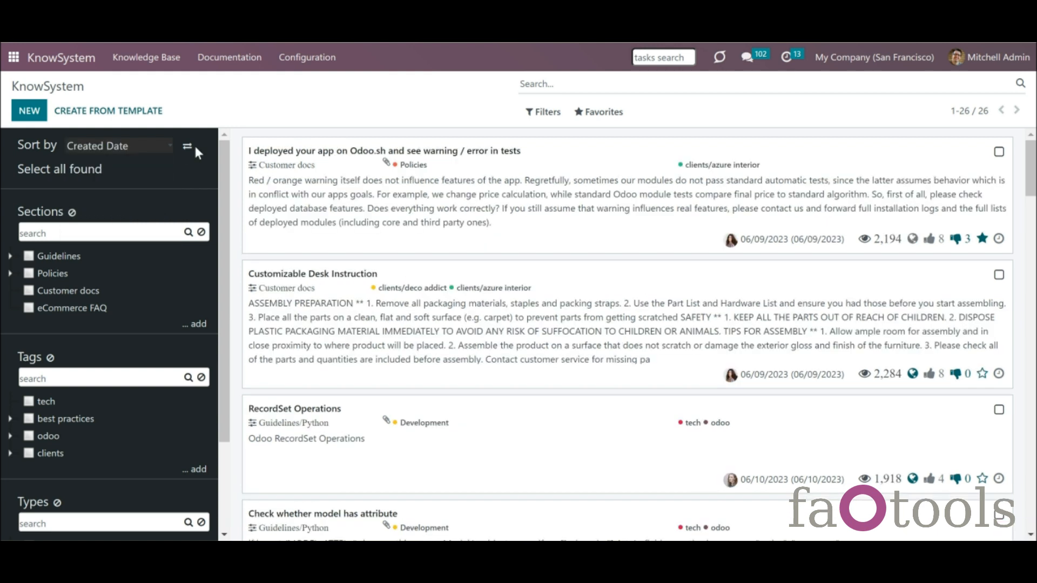
left_click(187, 149)
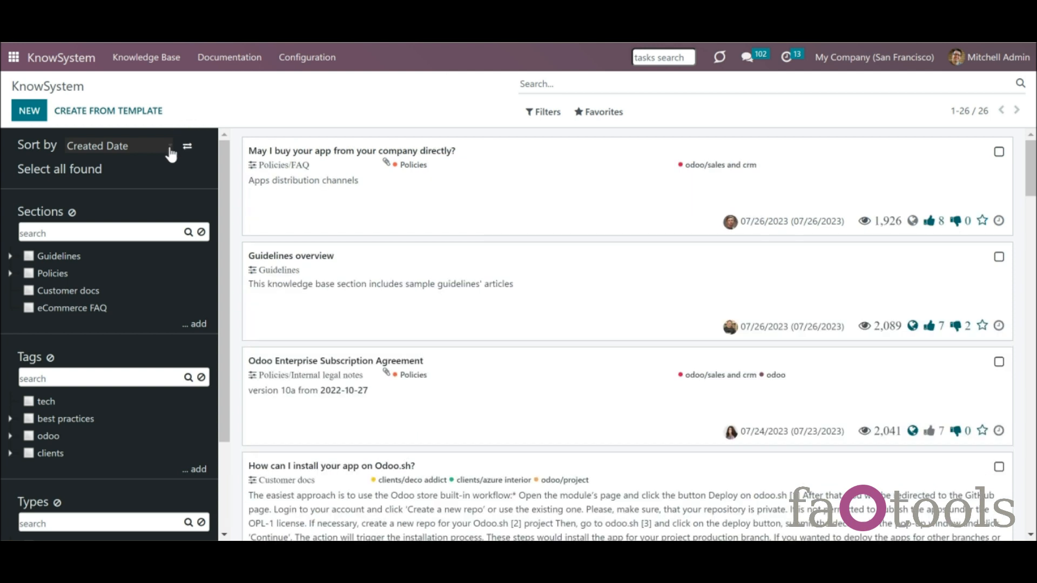
left_click(167, 146)
left_click(168, 159)
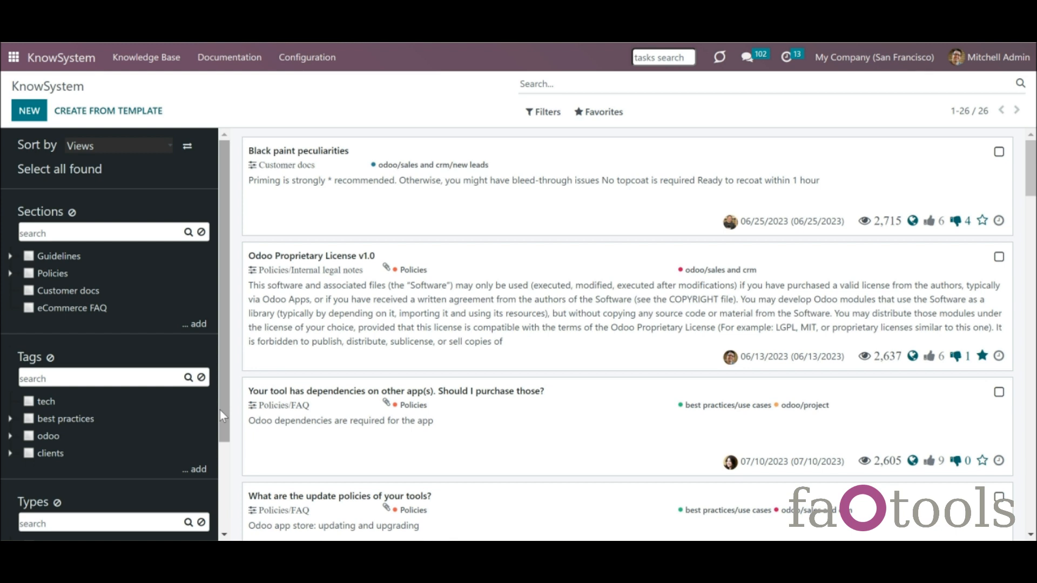
- Expand Policies and Guidelines, move FAQ under Internal legal notes, and filter to FAQ
left_click(11, 274)
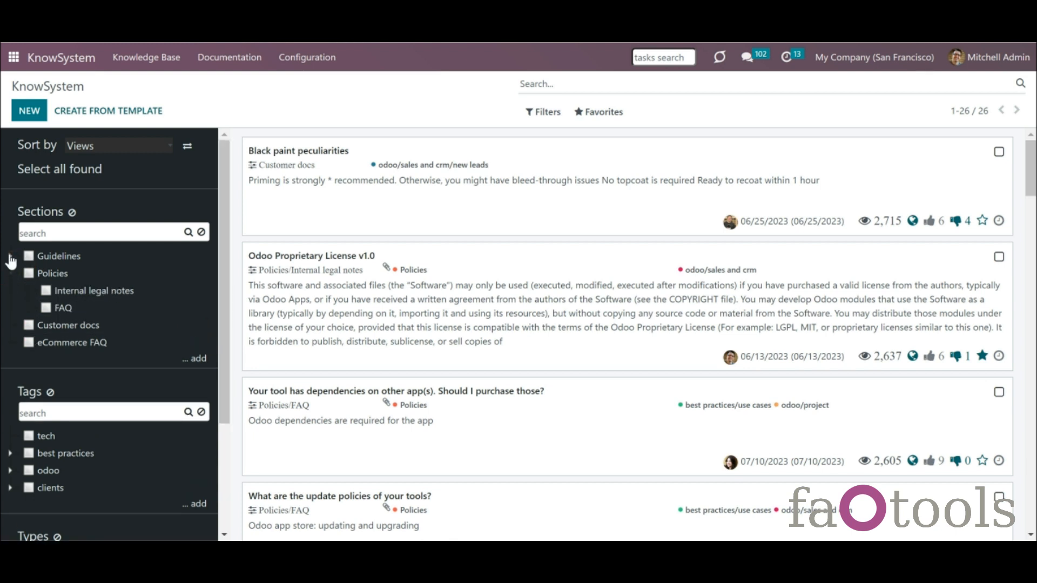
left_click(10, 257)
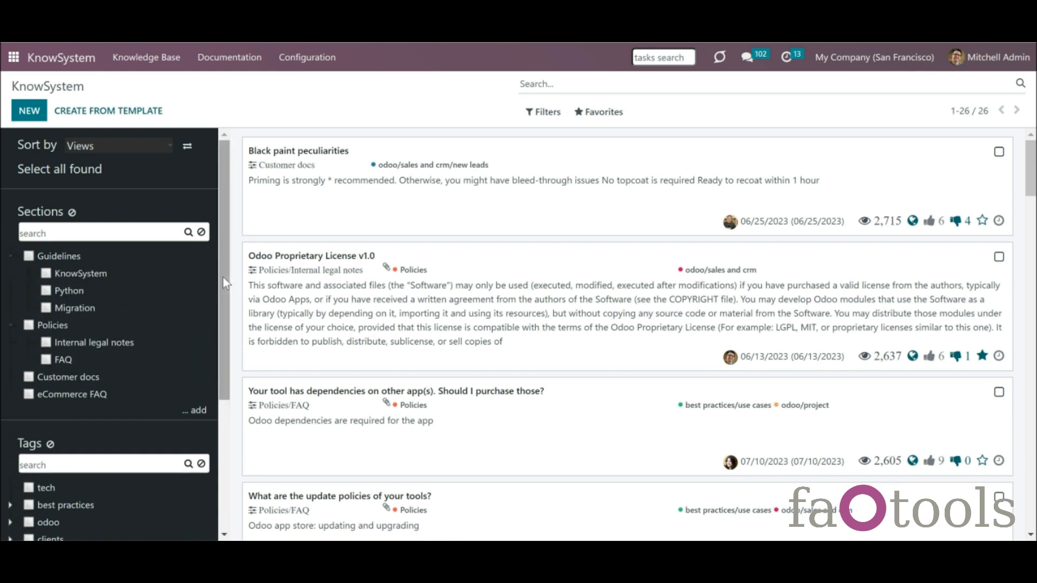
left_click_drag(222, 277, 222, 281)
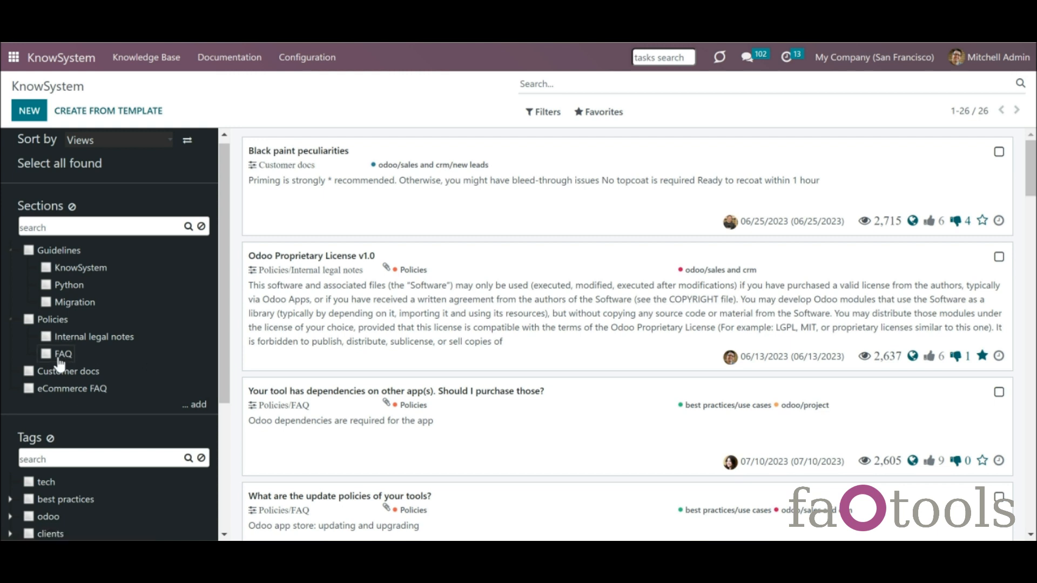
left_click_drag(60, 359, 71, 346)
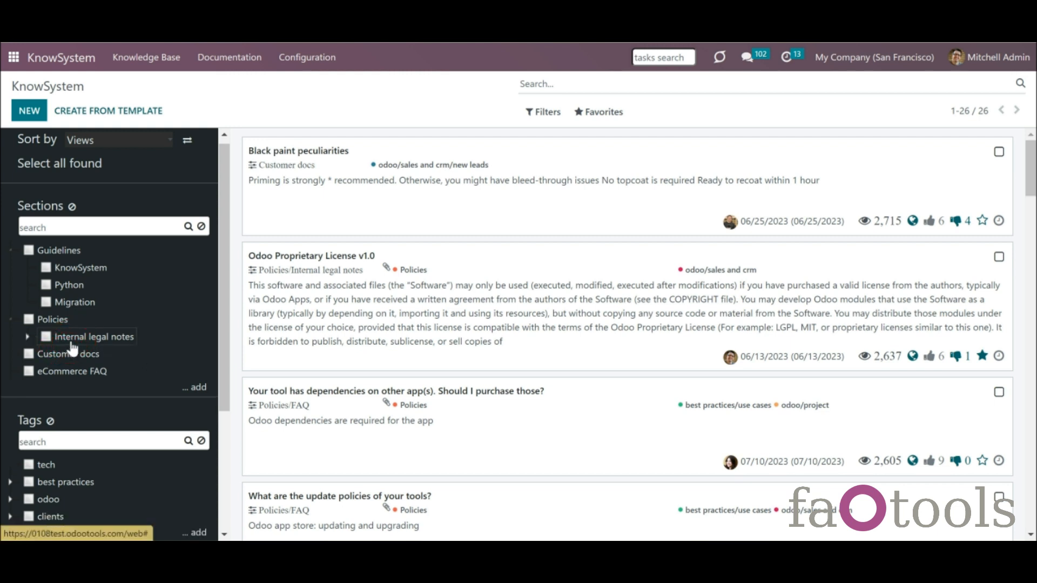
left_click(27, 338)
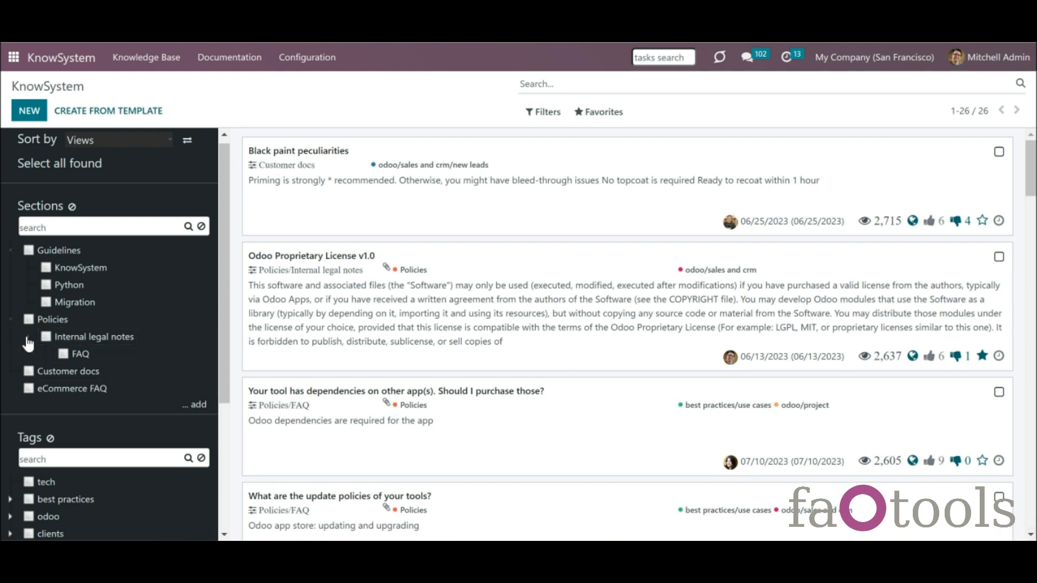
left_click(64, 355)
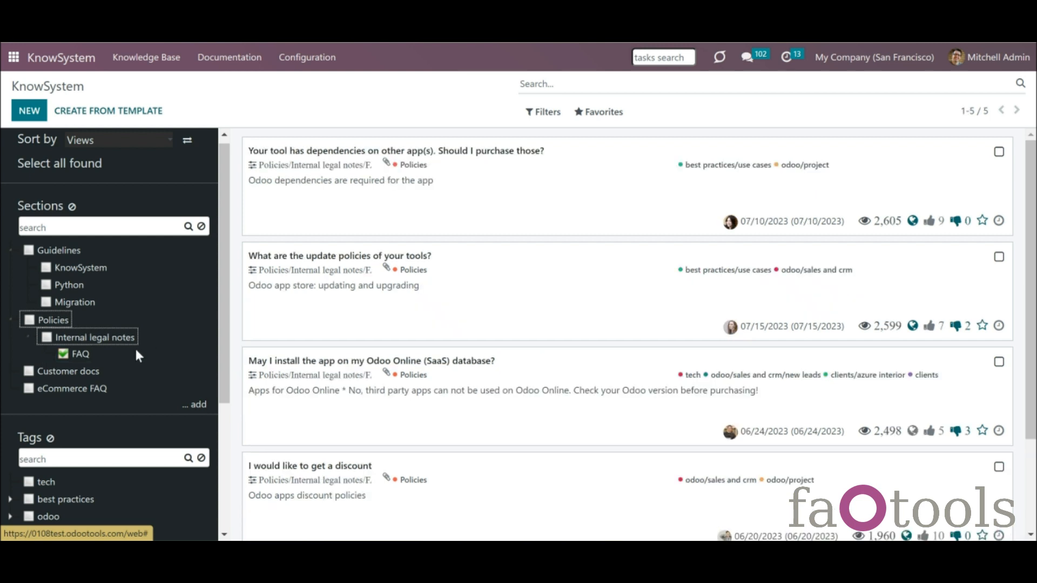
- Collapse Policies, filter by it, then expand it again to show its subsections
left_click(9, 321)
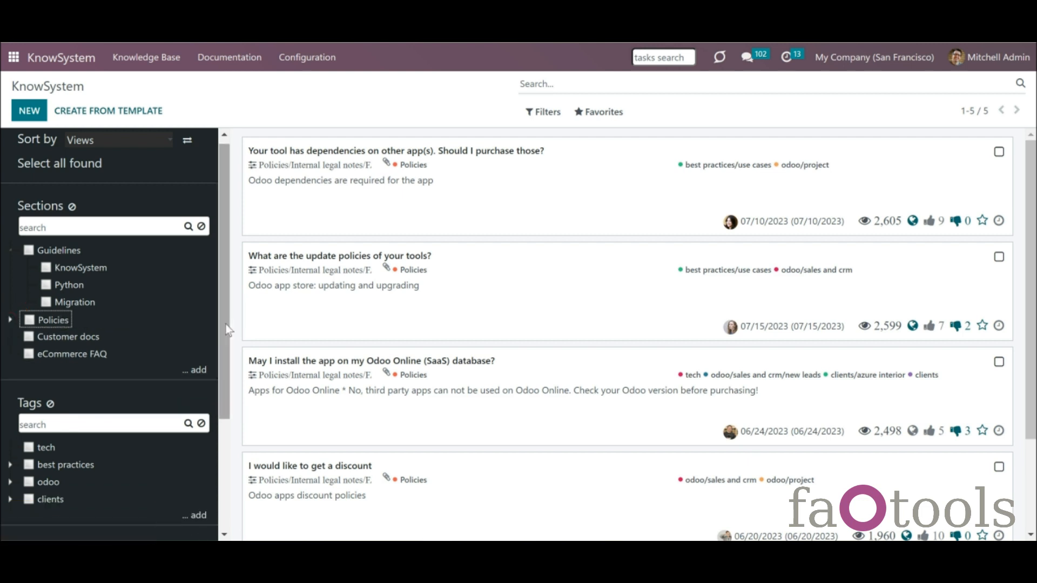
left_click(29, 319)
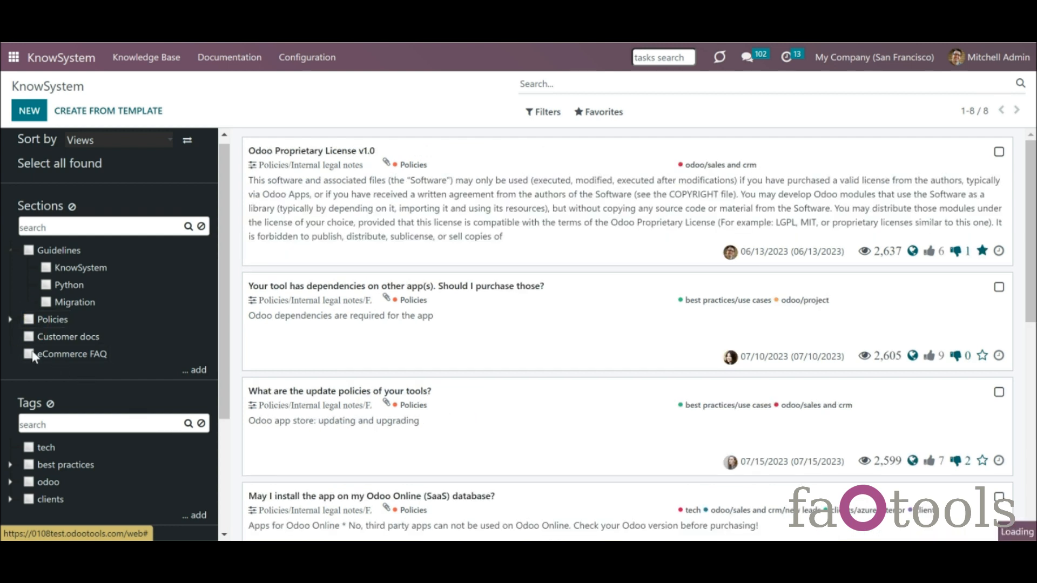
left_click(11, 320)
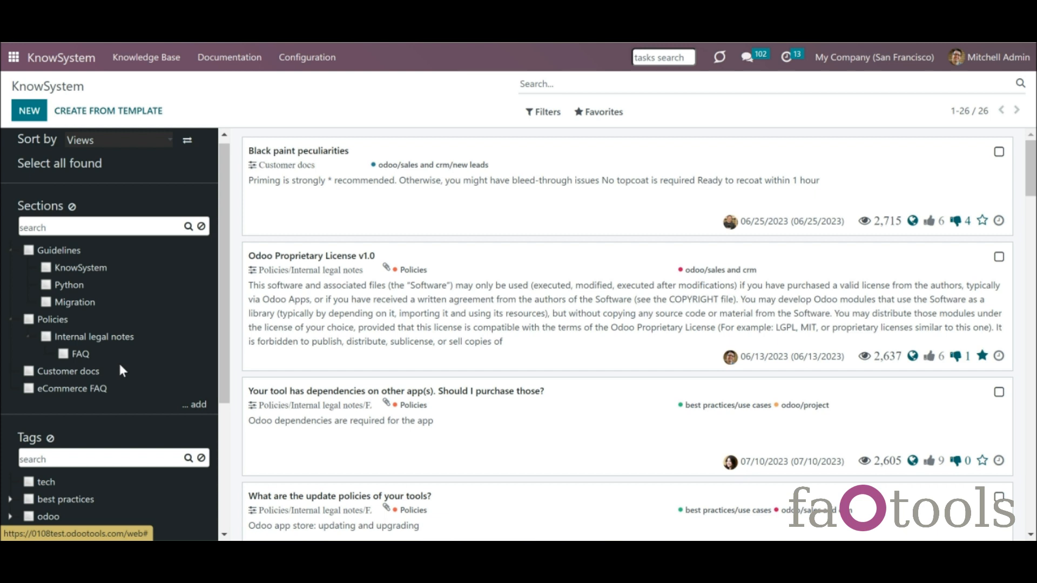
left_click(304, 61)
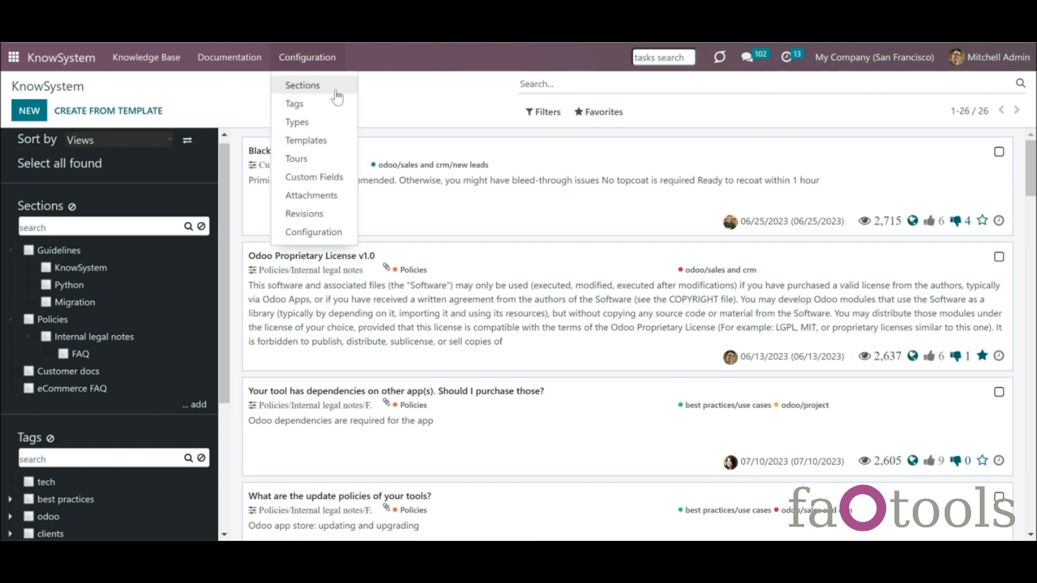
- Add a new section named 'Important' to the sections tree
left_click(200, 274)
left_click(197, 407)
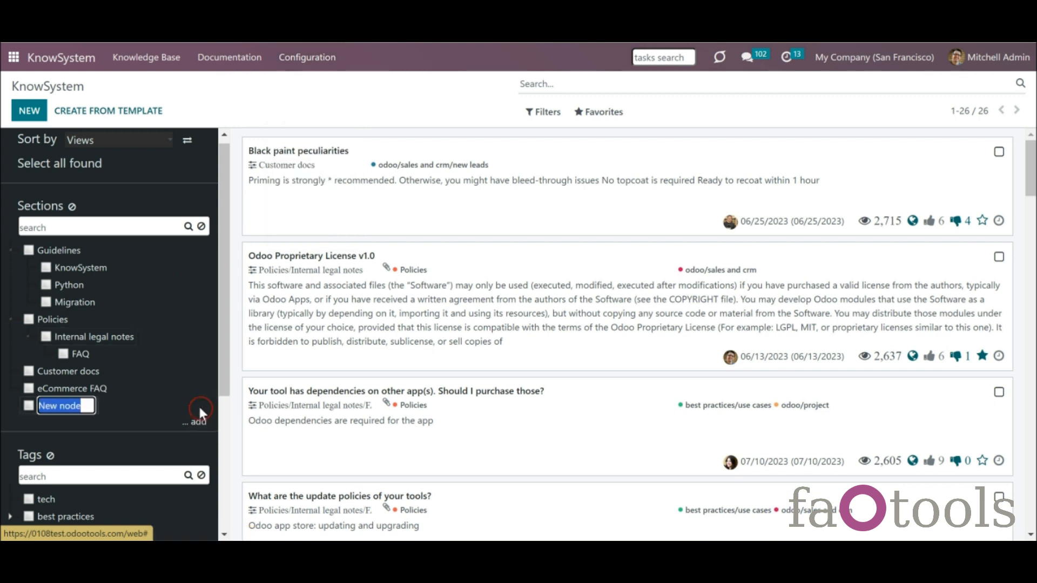
type("Important")
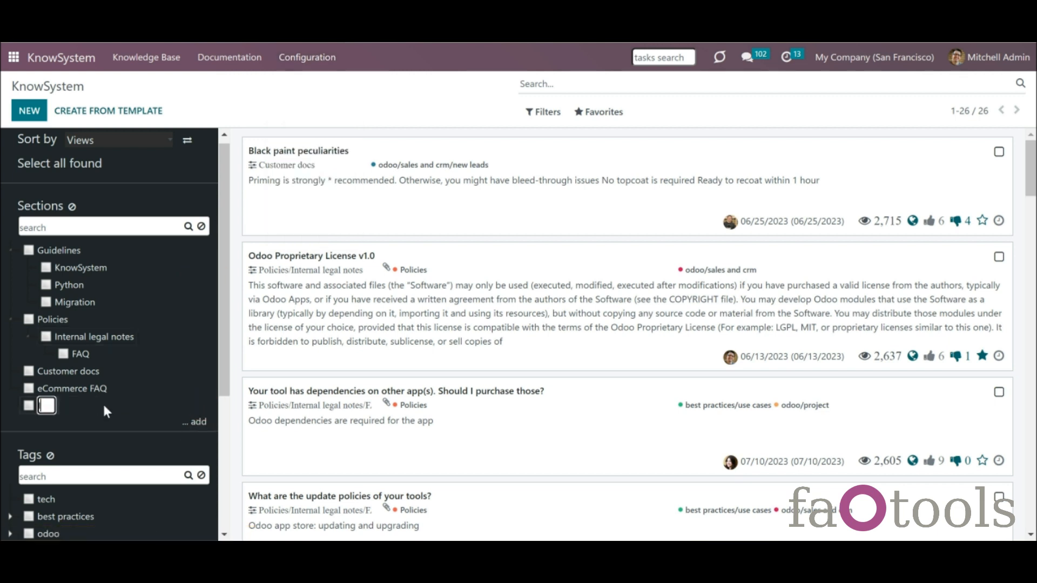
key("Return")
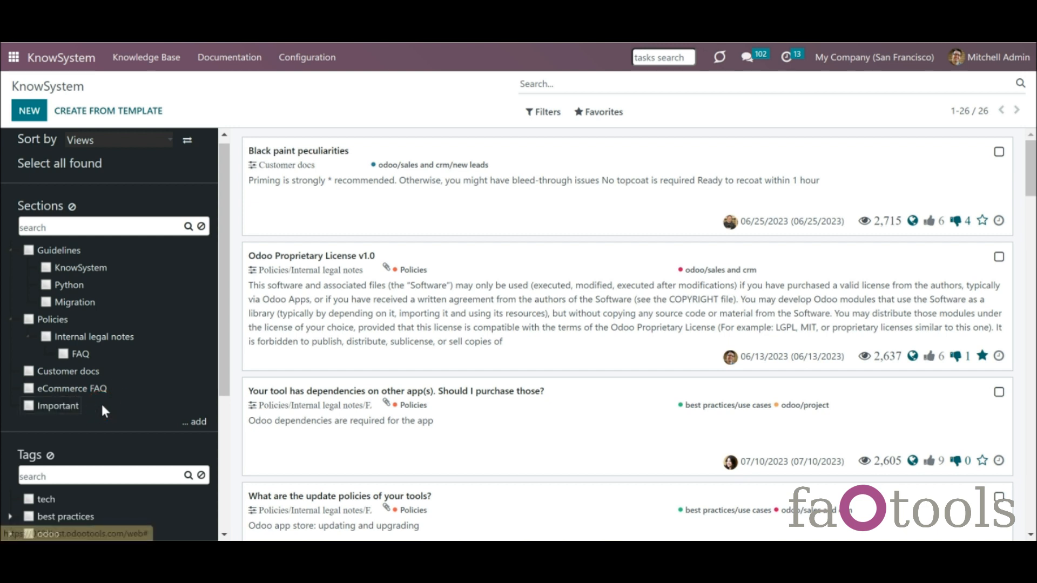
- Set Guidelines as the parent section of the Important section
right_click(73, 414)
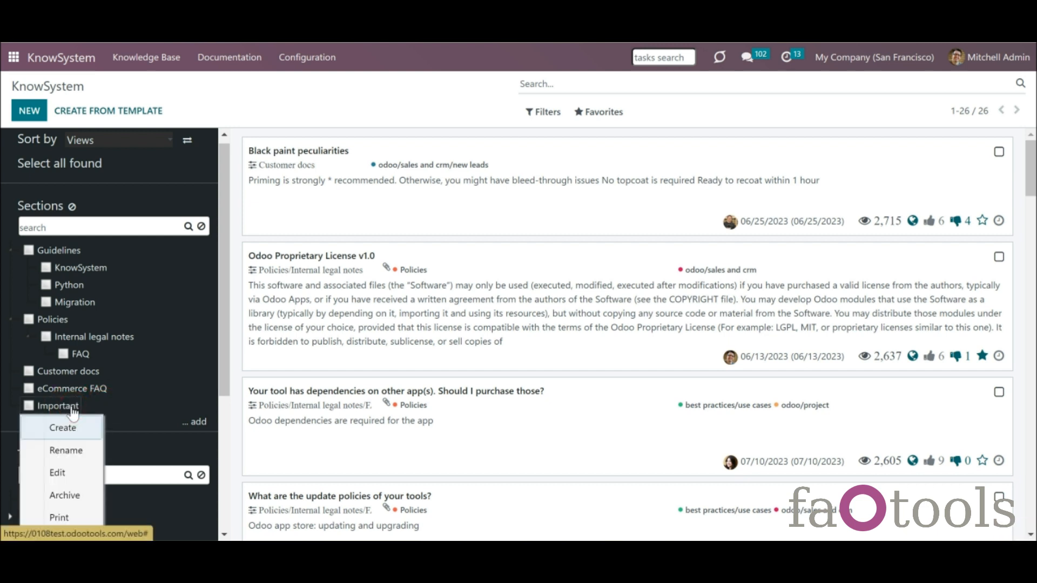
left_click(72, 474)
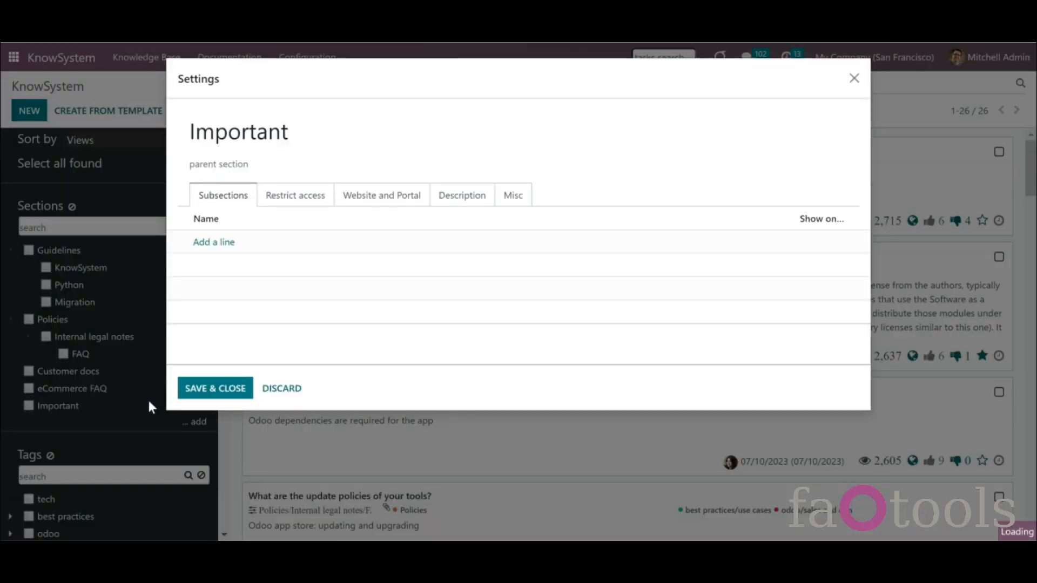
left_click(294, 165)
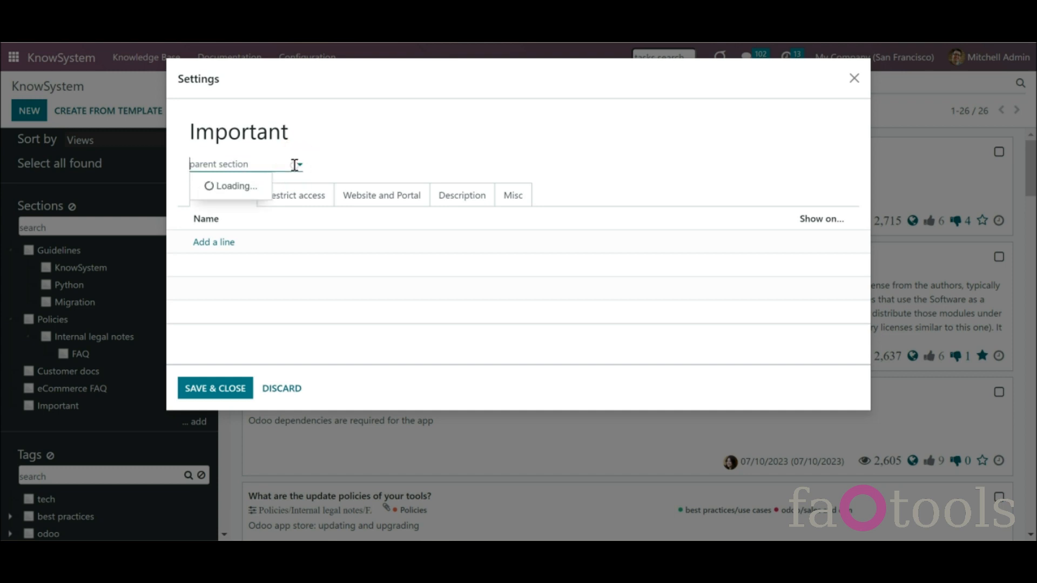
left_click(293, 185)
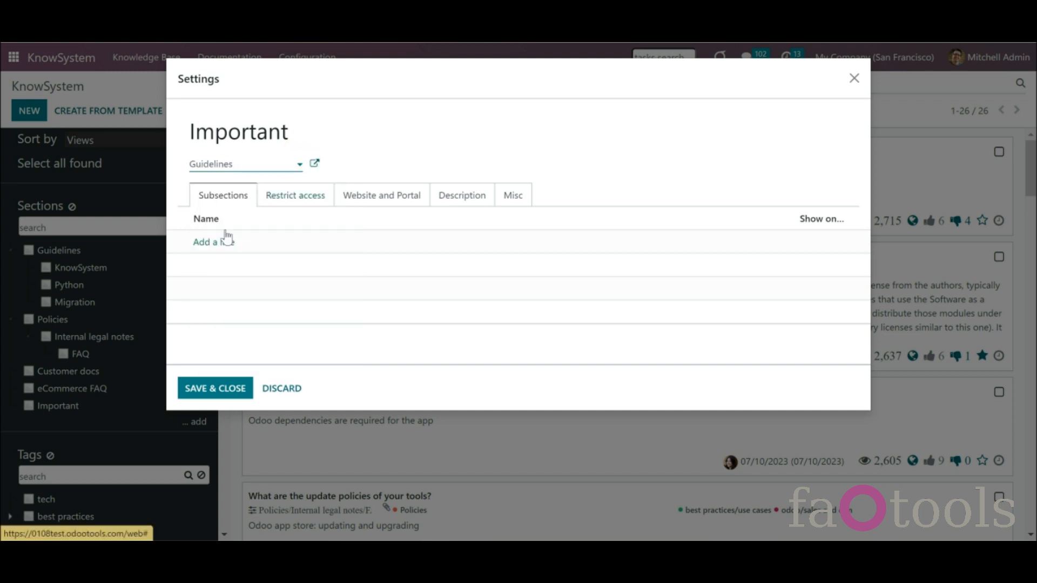
- Grant read access on the Important section to 'Sales / User: Own Documents Only'
left_click(312, 199)
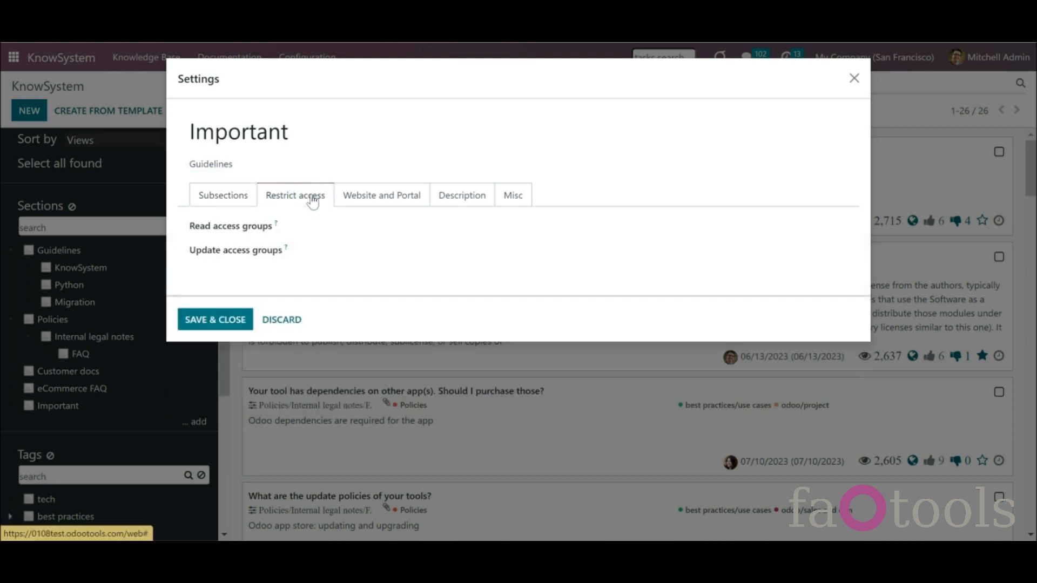
left_click(350, 224)
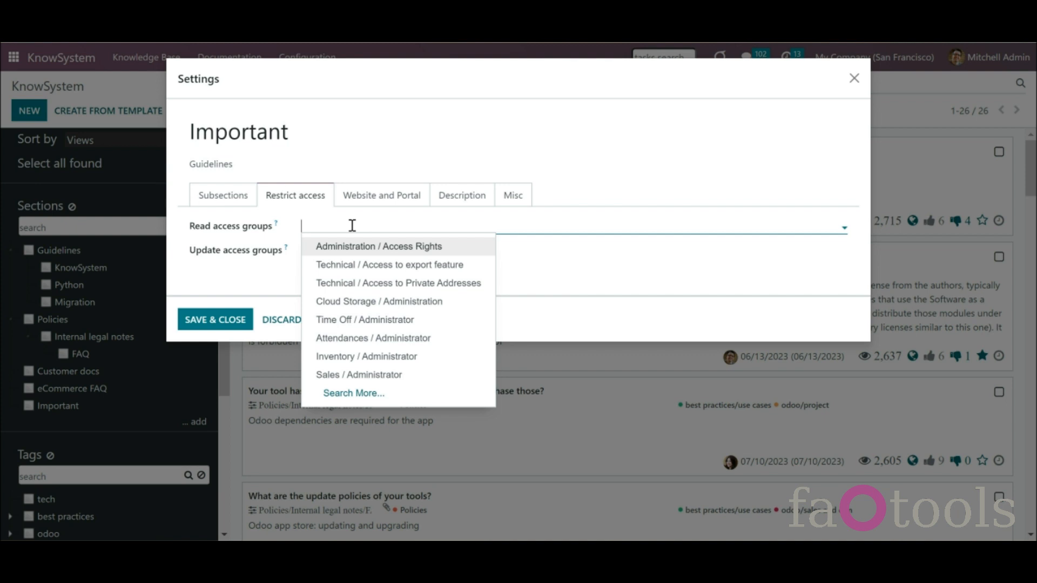
type("sales")
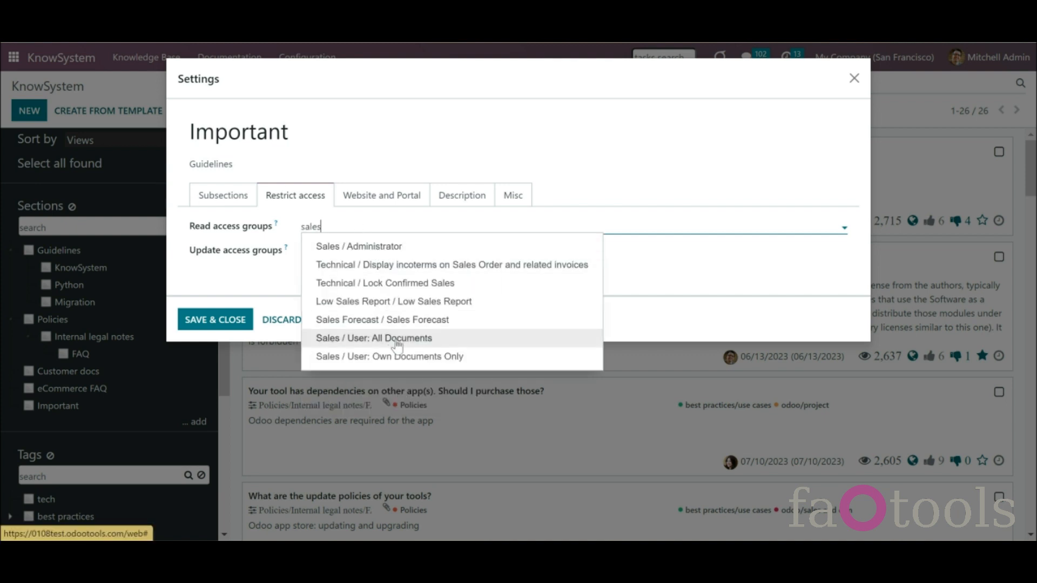
left_click(401, 358)
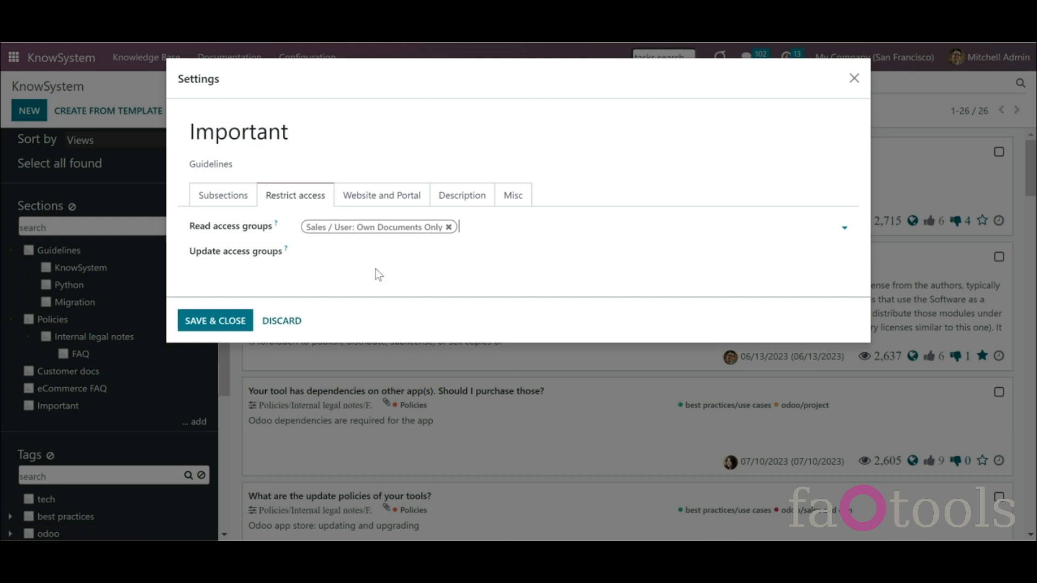
- Grant update access on the Important section to 'Sales / Administrator'
left_click(374, 249)
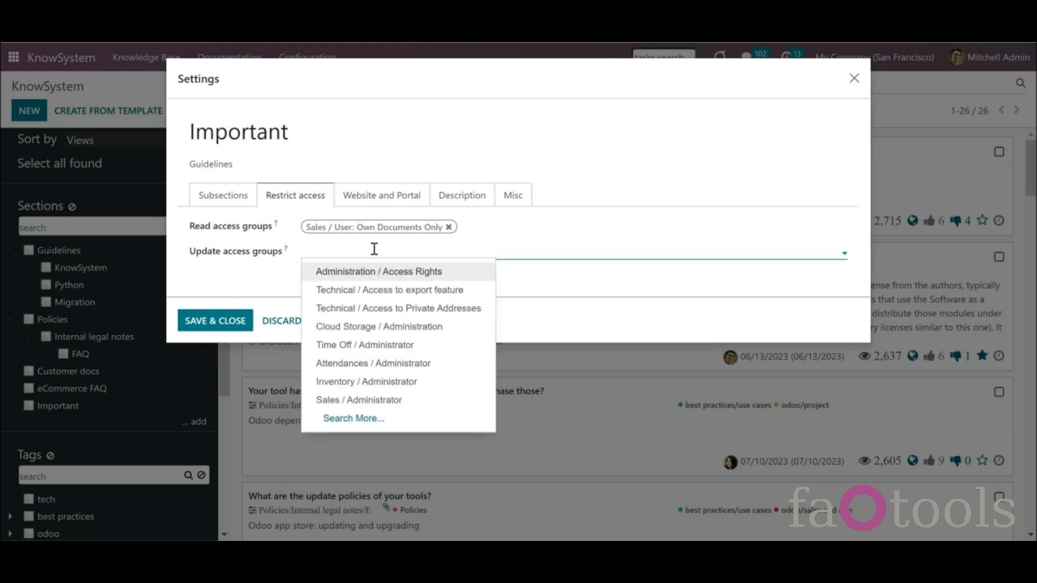
type("sales")
left_click(382, 274)
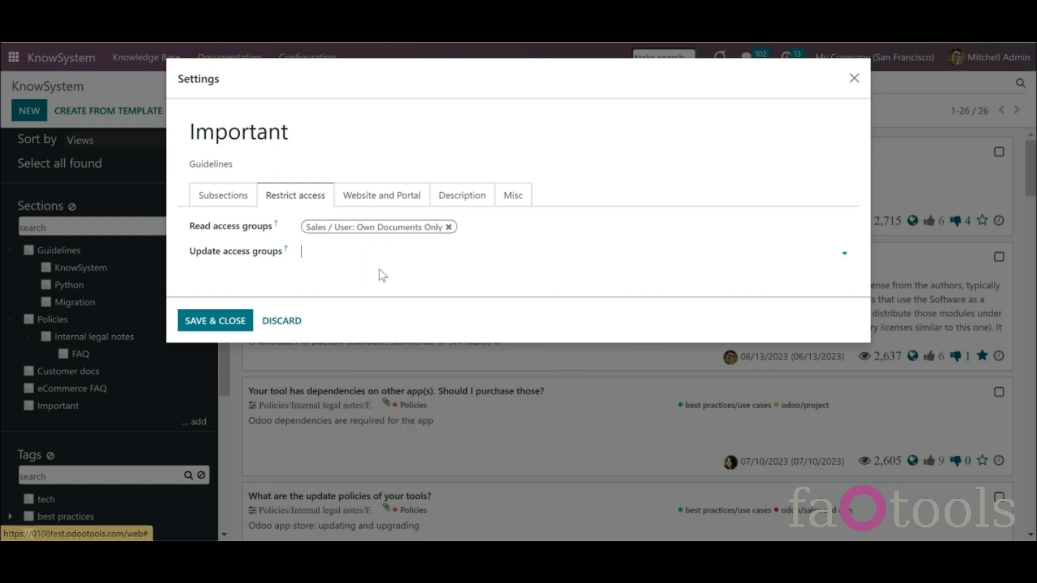
left_click(383, 197)
- Enable Show on Website for Important with the Website field left empty, then save and close
left_click(279, 227)
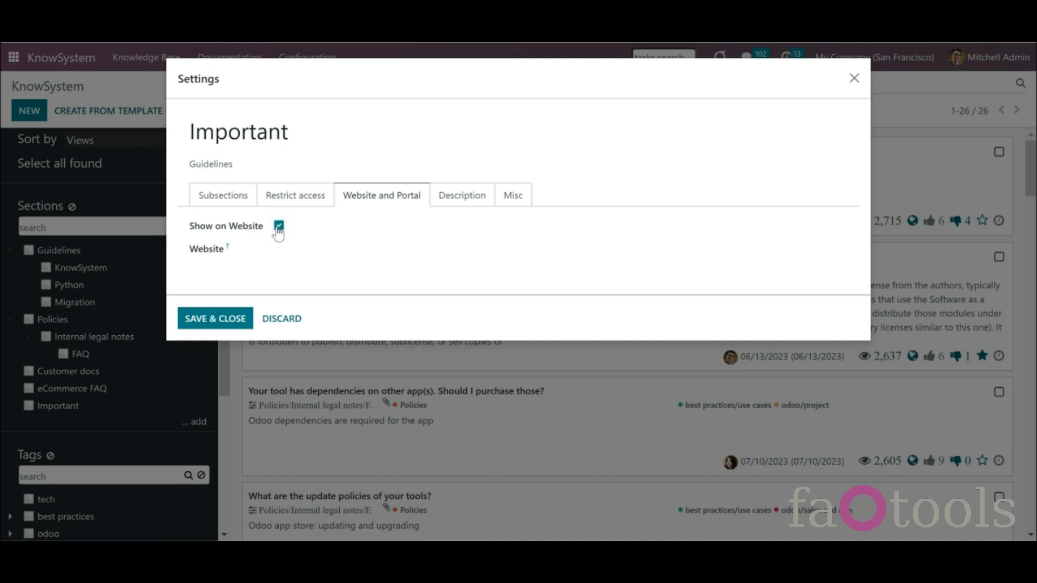
left_click(324, 253)
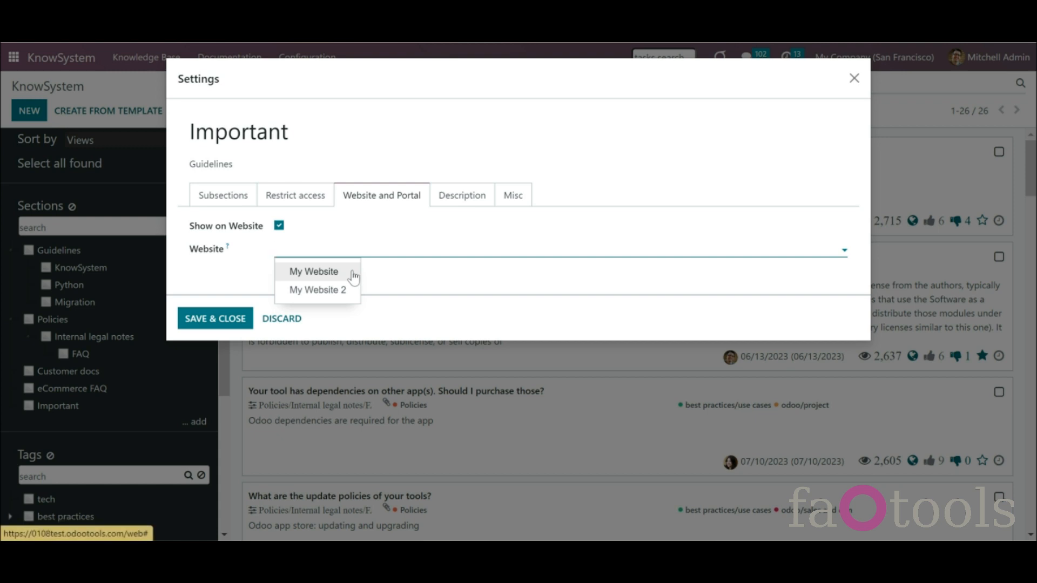
left_click(325, 271)
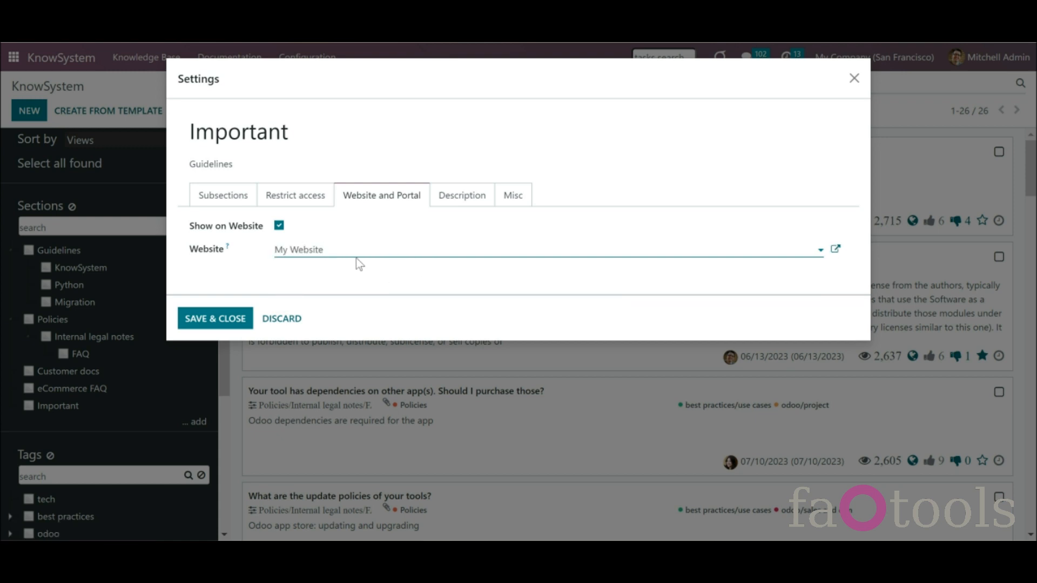
left_click_drag(346, 251, 270, 257)
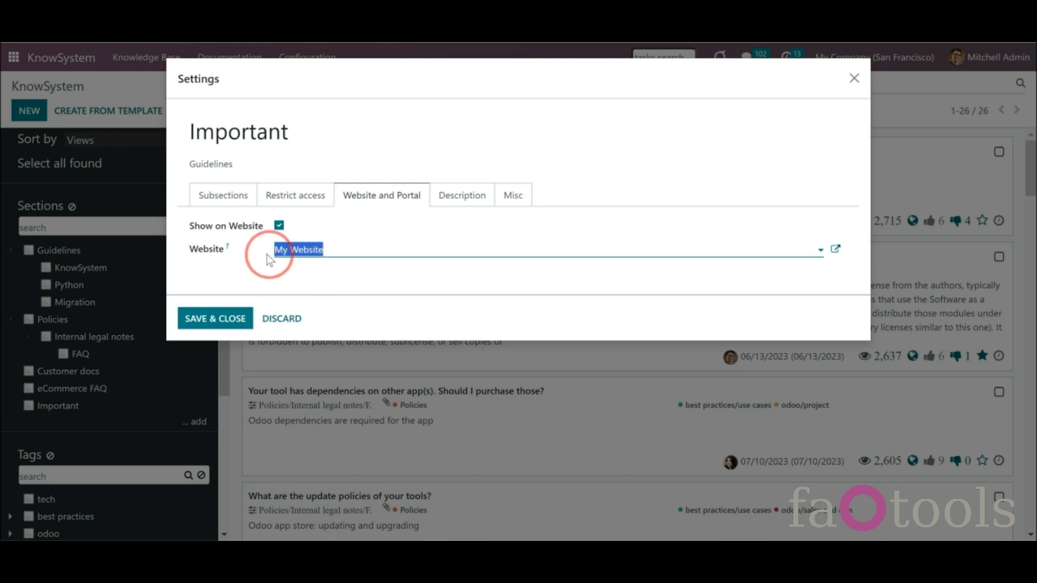
key("BackSpace")
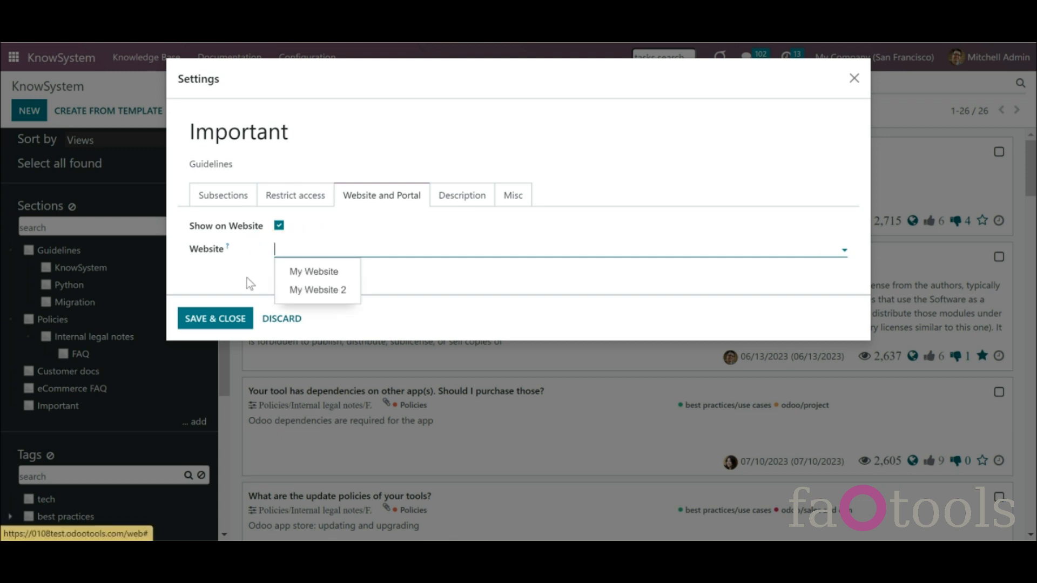
left_click(245, 277)
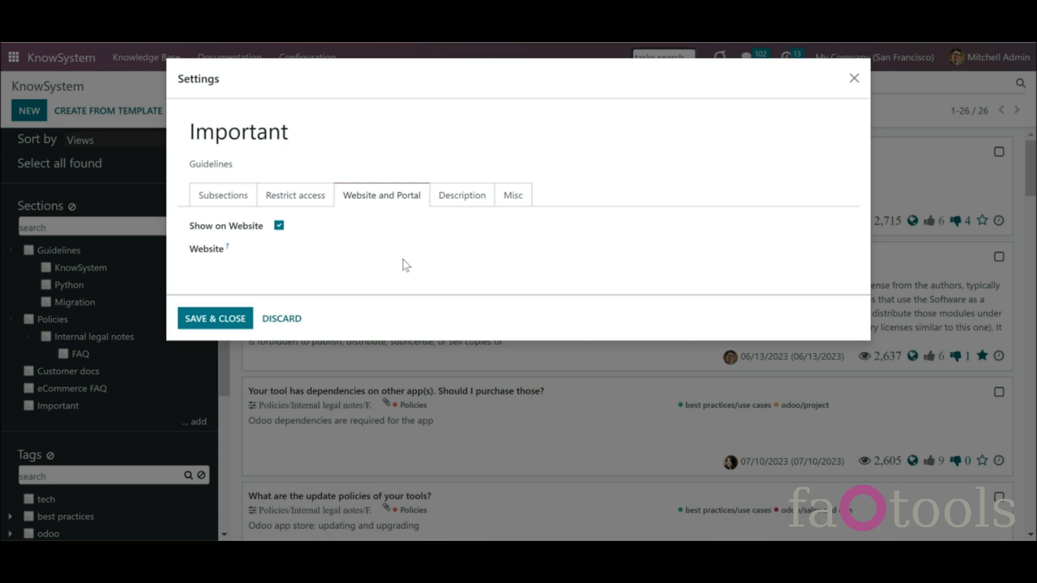
left_click(467, 197)
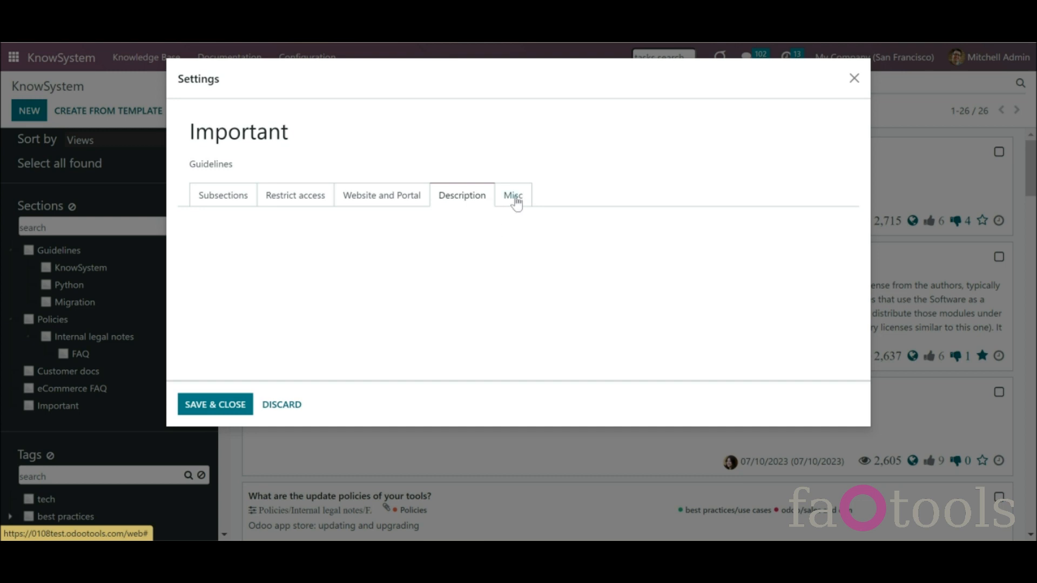
left_click(214, 405)
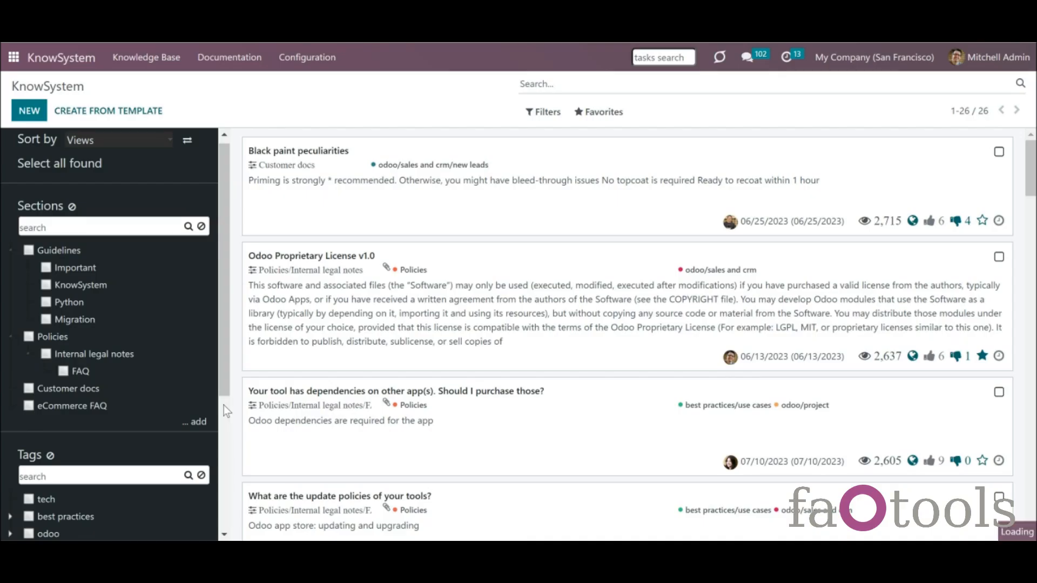
left_click(136, 231)
type("FAQ")
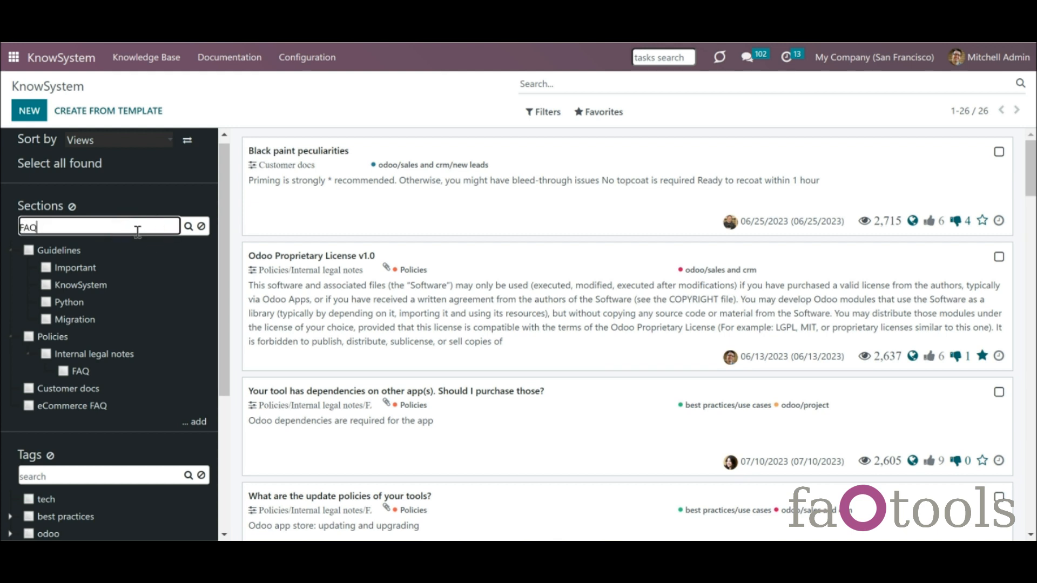
key("Return")
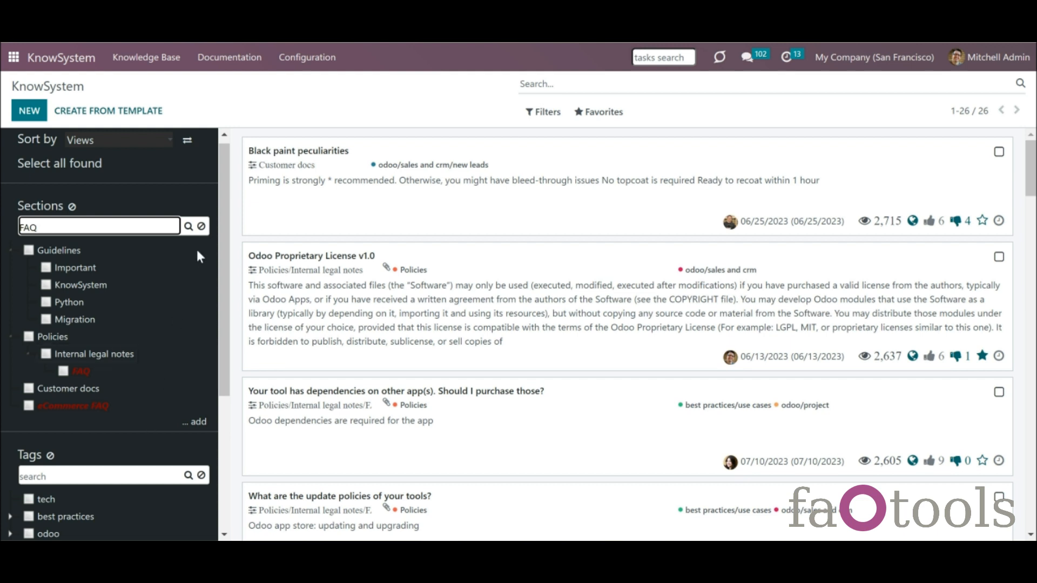
left_click(201, 226)
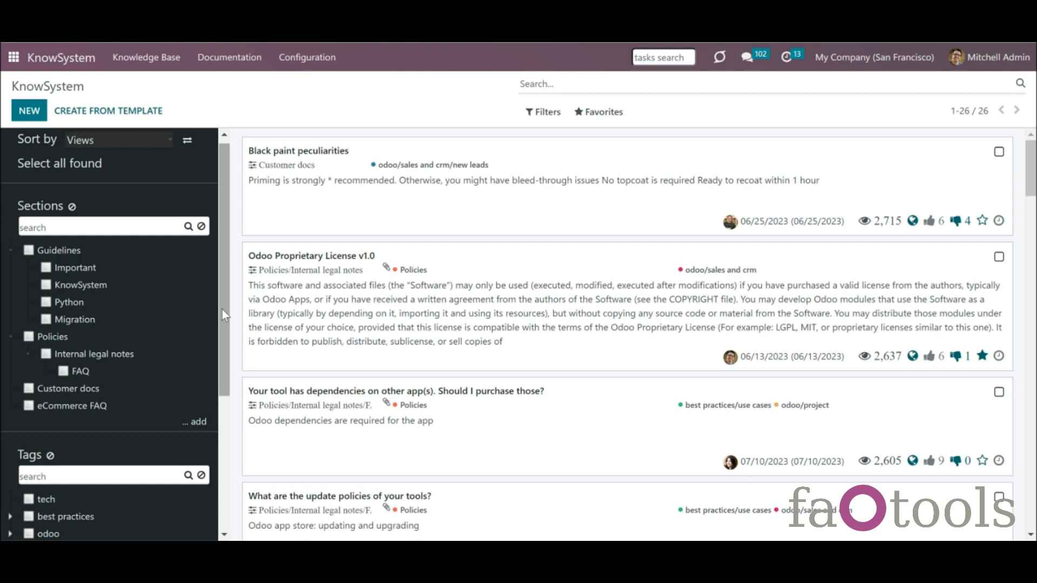
- Add a new tag named 'Best' to the tags list
left_click_drag(222, 310, 209, 455)
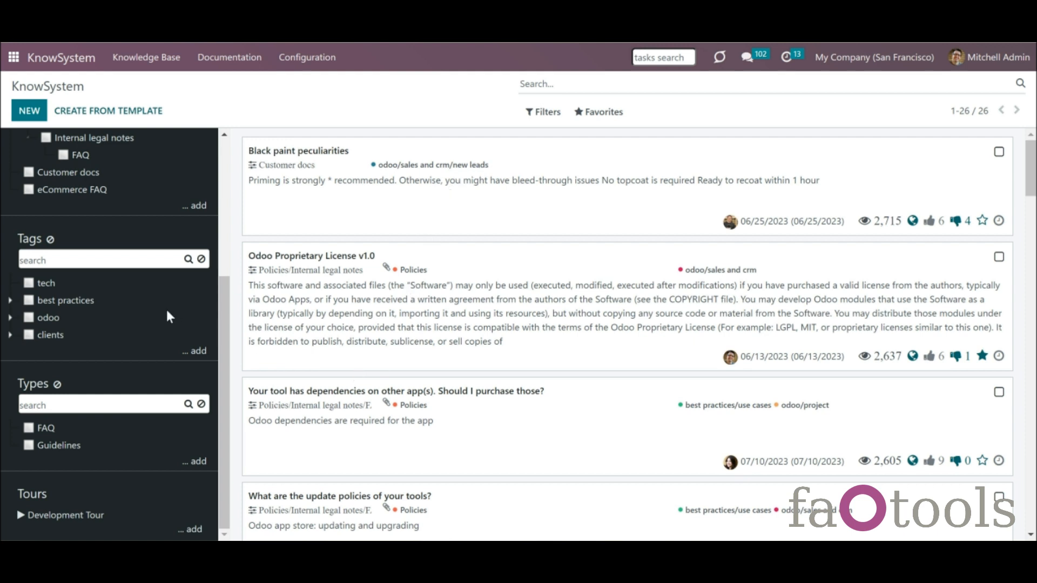
left_click(194, 352)
type("Be")
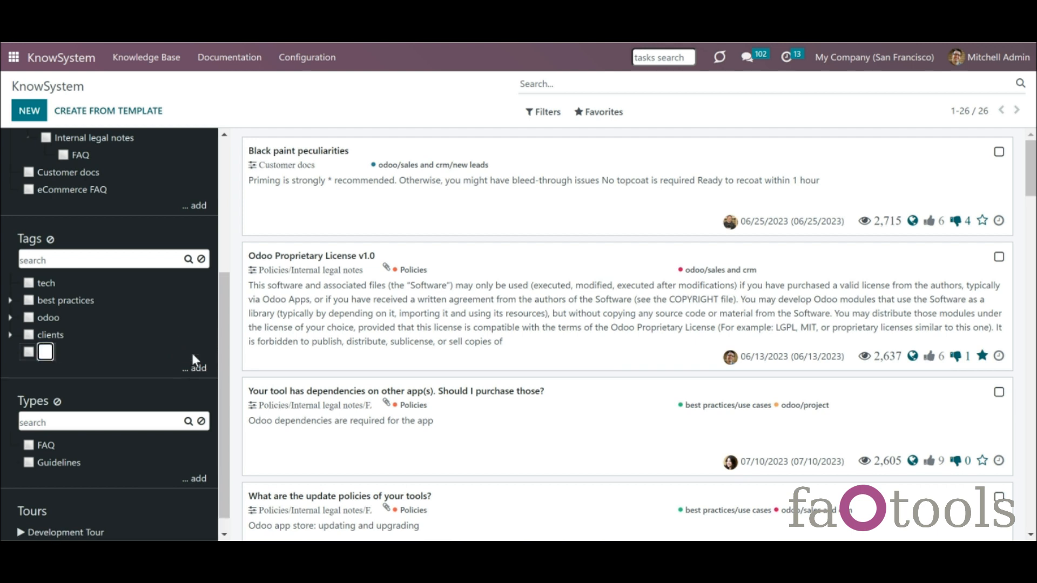
type("st")
key("Return")
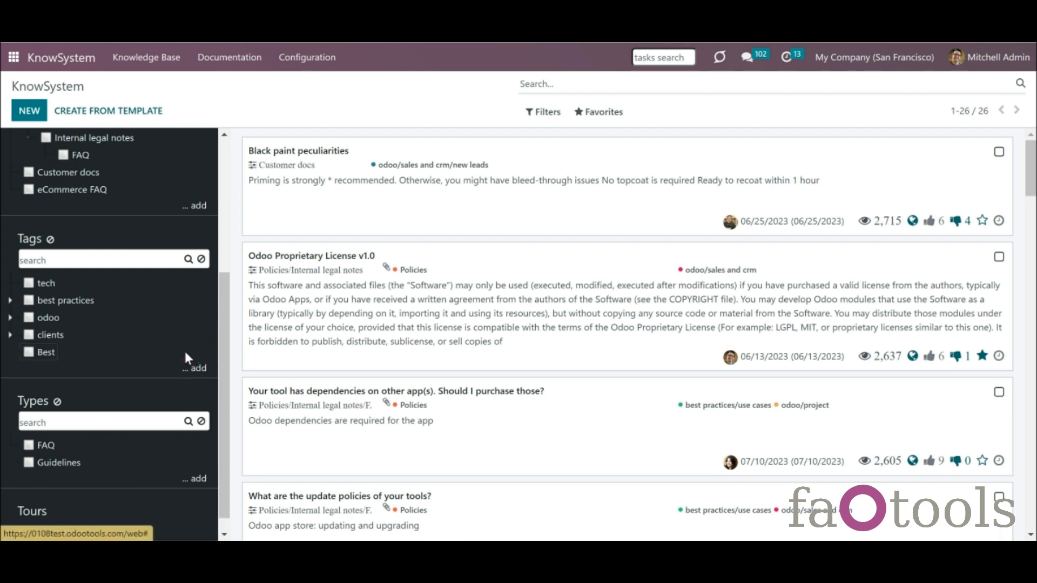
- Expand the clients tag to show its deco addict and azure interior subtags
left_click(331, 61)
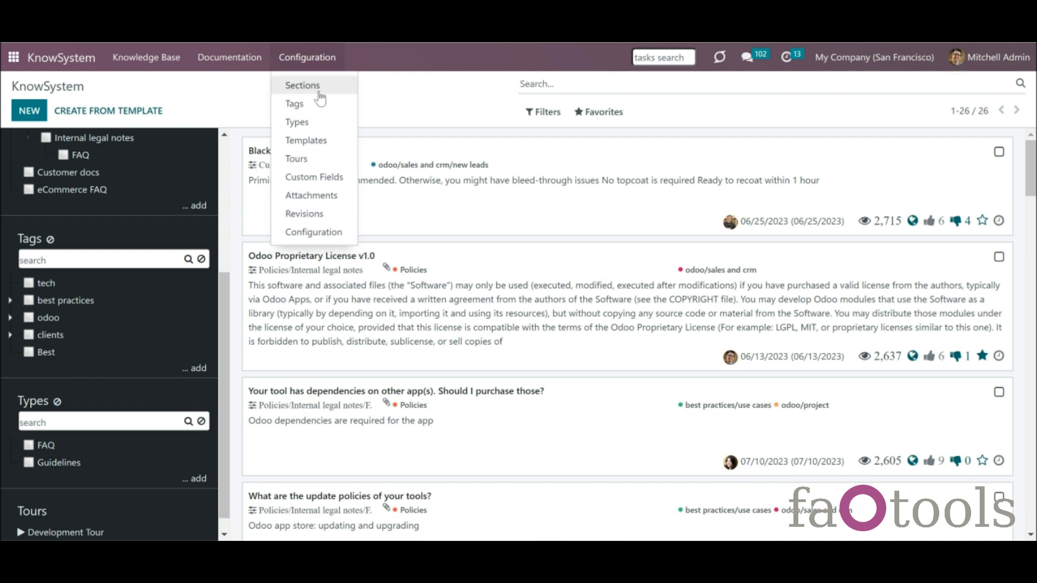
left_click(182, 310)
left_click(13, 335)
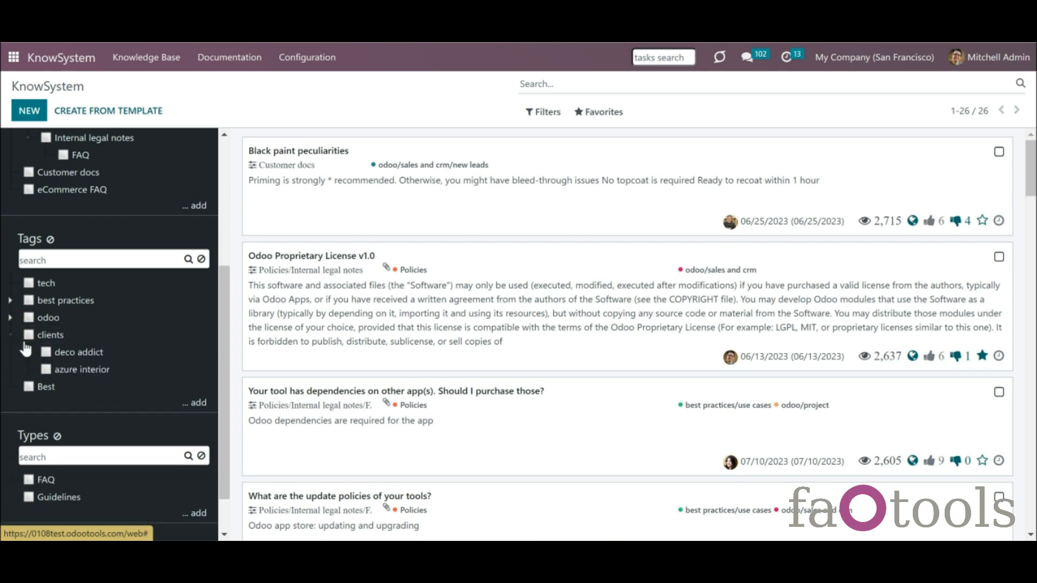
- Filter the article list to the azure interior tag after toggling the clients tag off
left_click(25, 342)
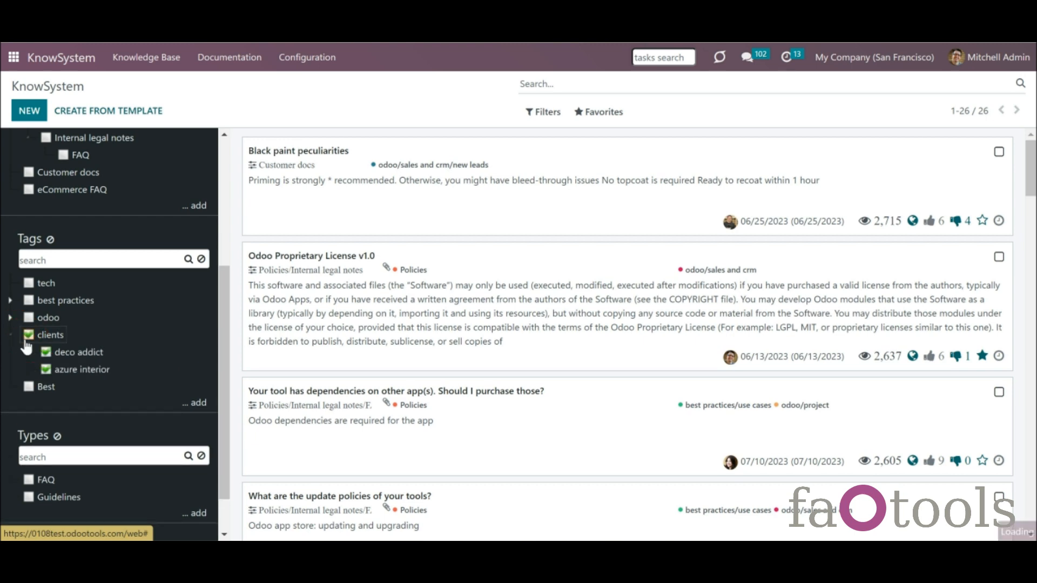
left_click(27, 342)
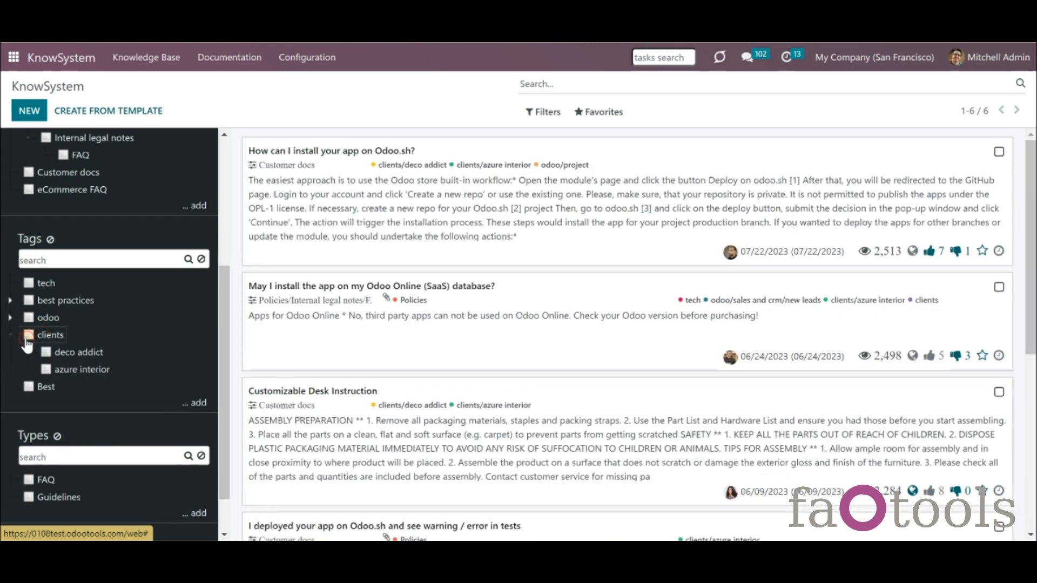
left_click(46, 370)
- Open the azure interior tag's Edit settings dialog from its context menu
left_click(10, 335)
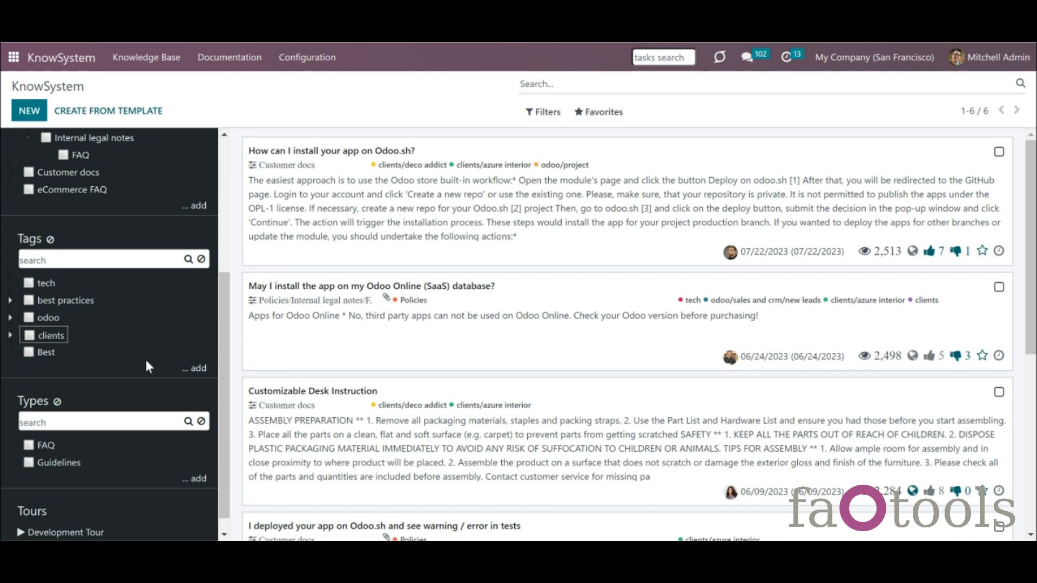
left_click(10, 336)
left_click(82, 371)
right_click(82, 371)
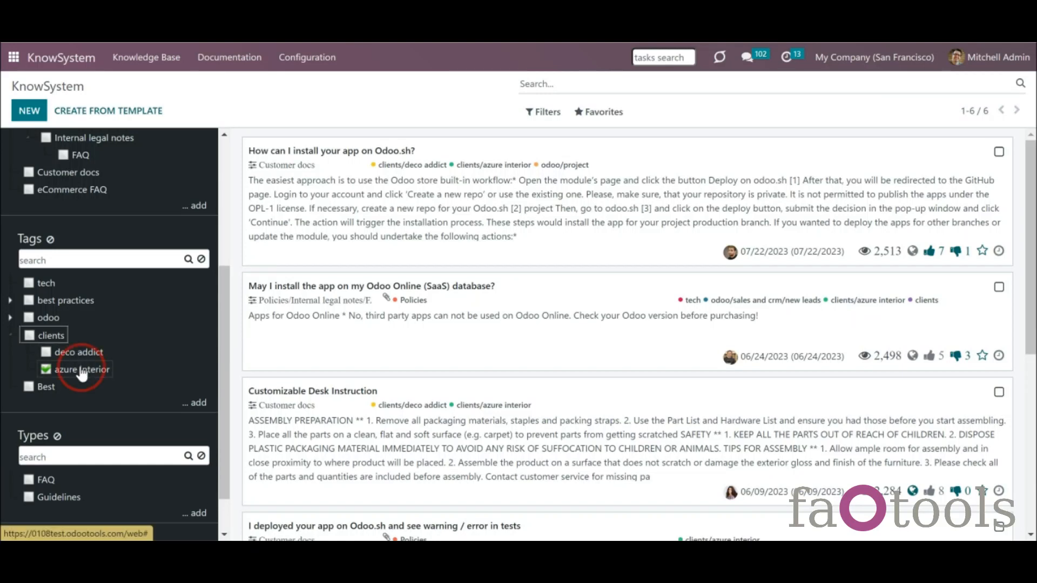
left_click(107, 438)
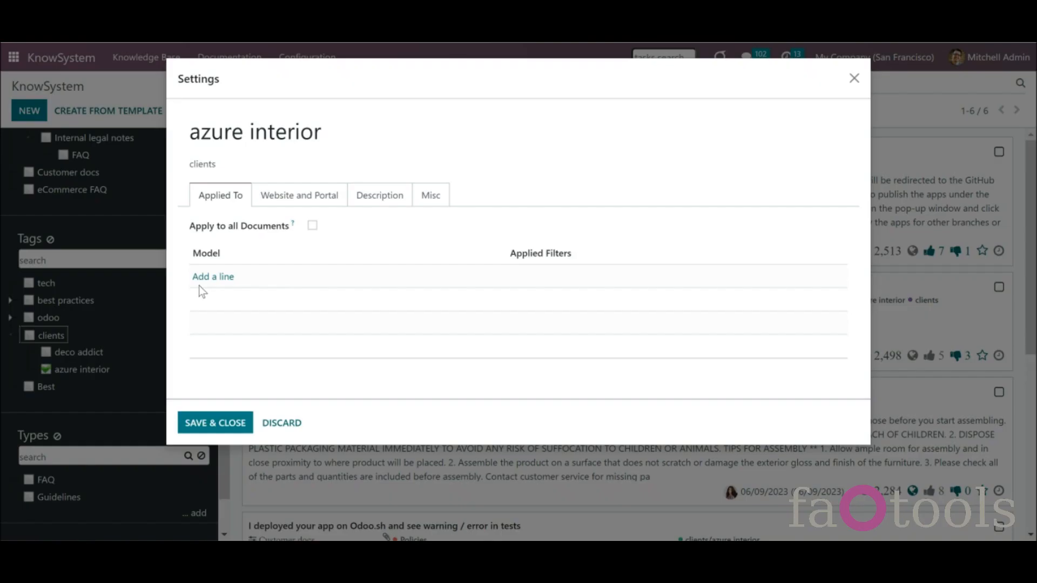
left_click(208, 277)
- Check the azure interior tag's parent tag and toggle Apply to all Documents on, then off
left_click(220, 230)
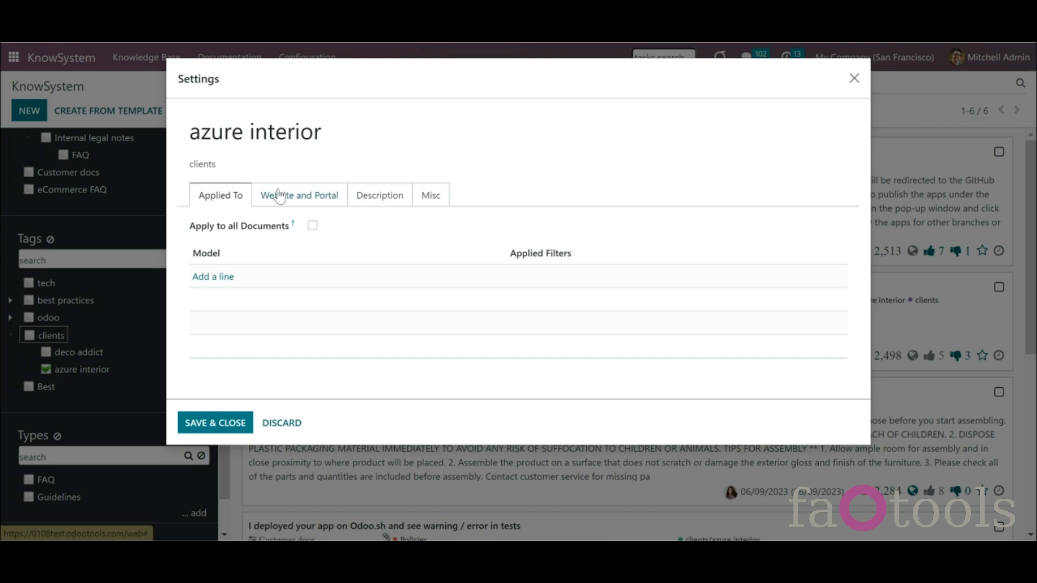
left_click(284, 165)
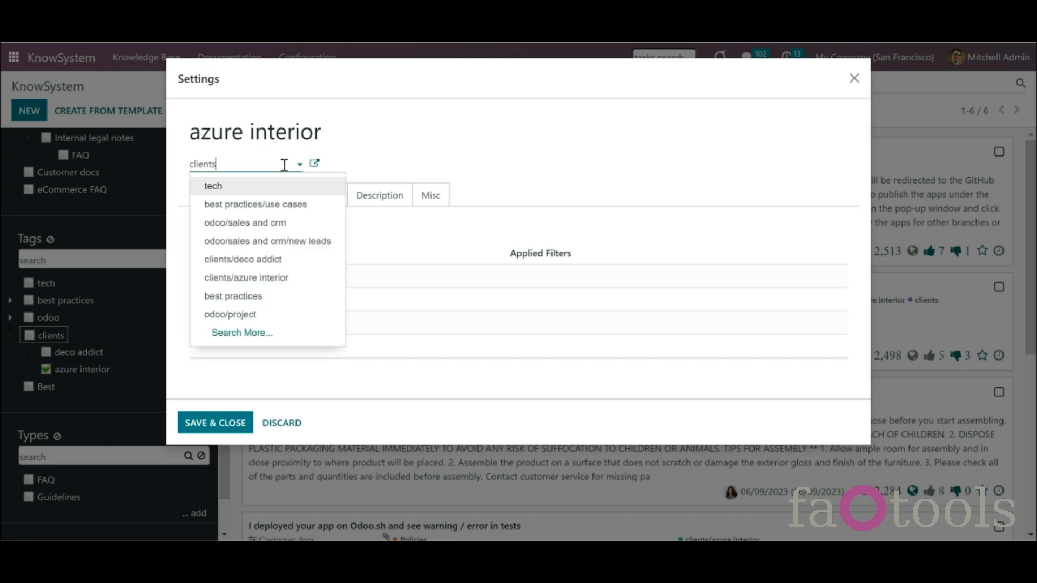
left_click(381, 162)
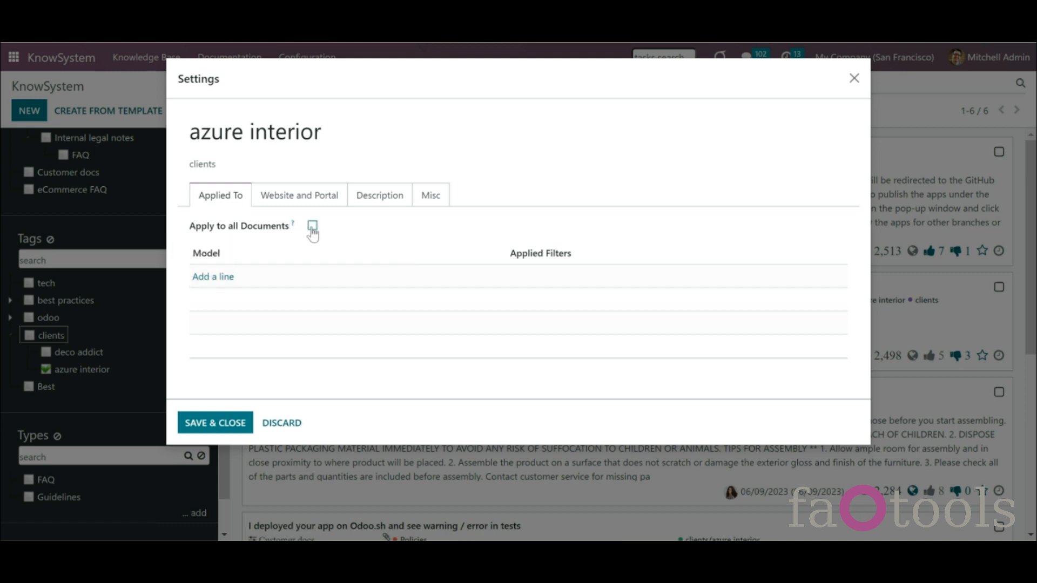
left_click(313, 226)
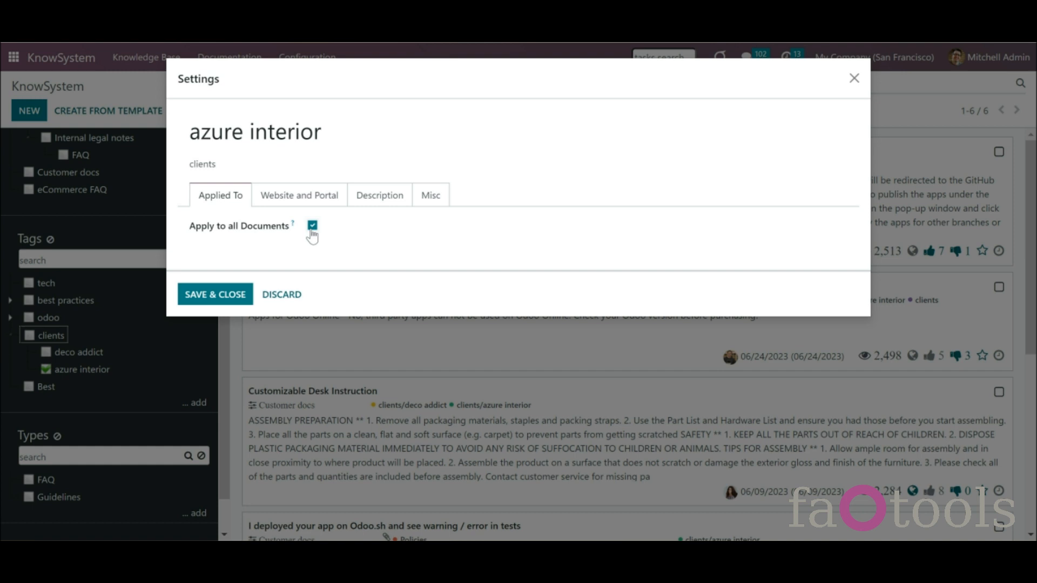
left_click(312, 227)
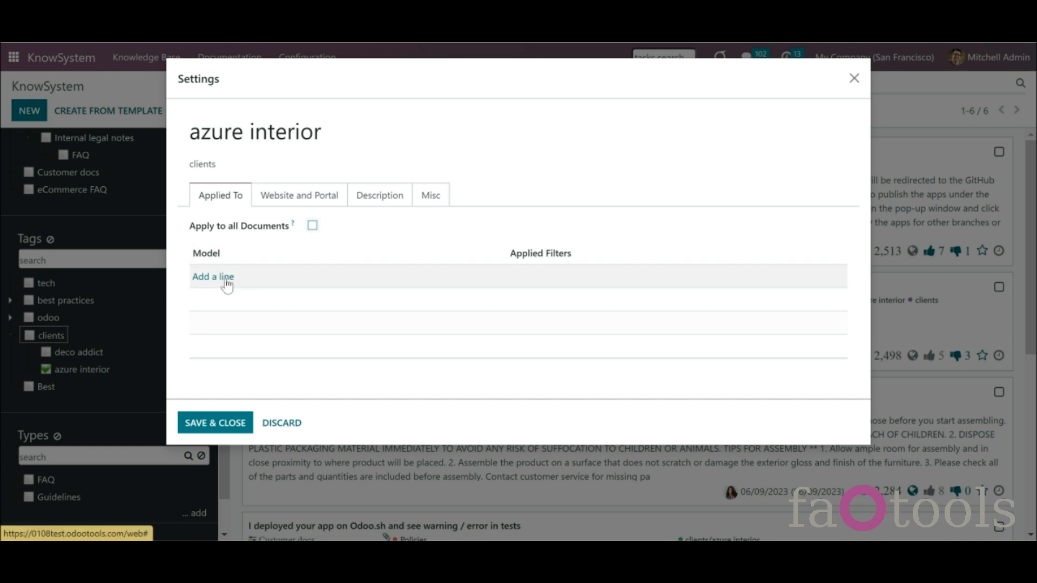
- Add a Contact rule to the tag filtering Name contains 'Azure', and save it
left_click(227, 277)
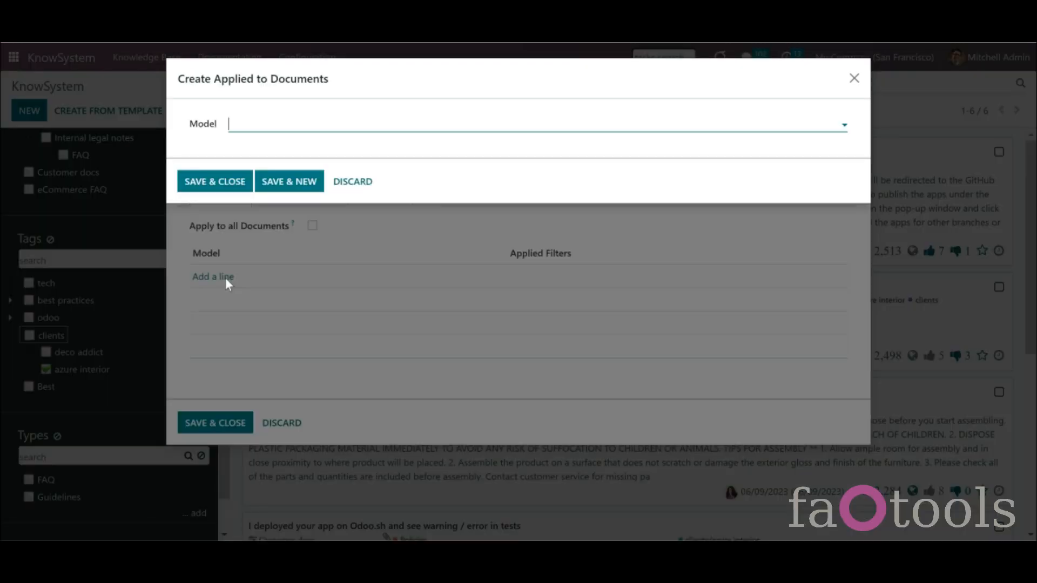
left_click(264, 123)
type("con")
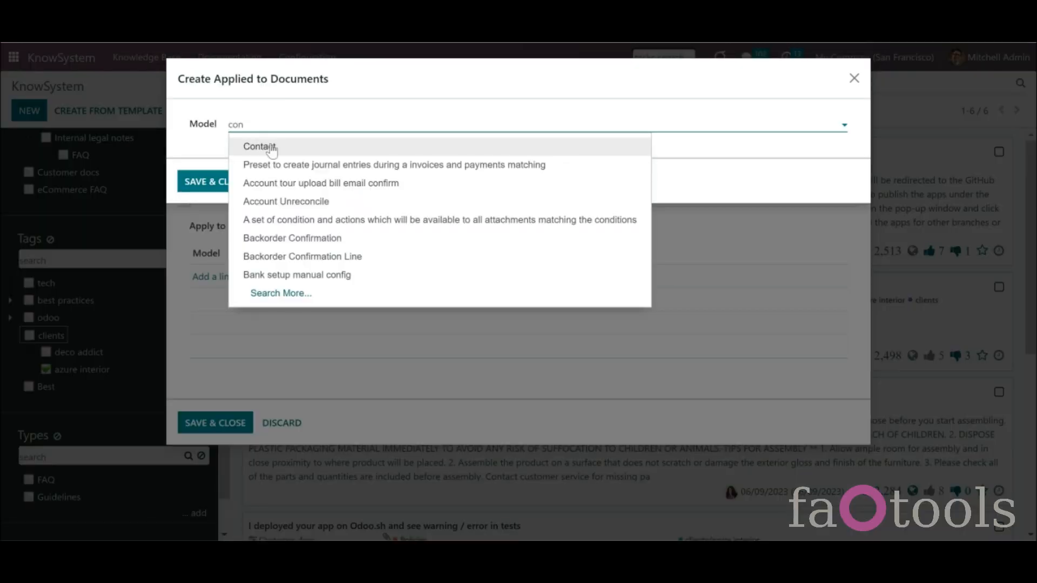
left_click(273, 146)
left_click(274, 168)
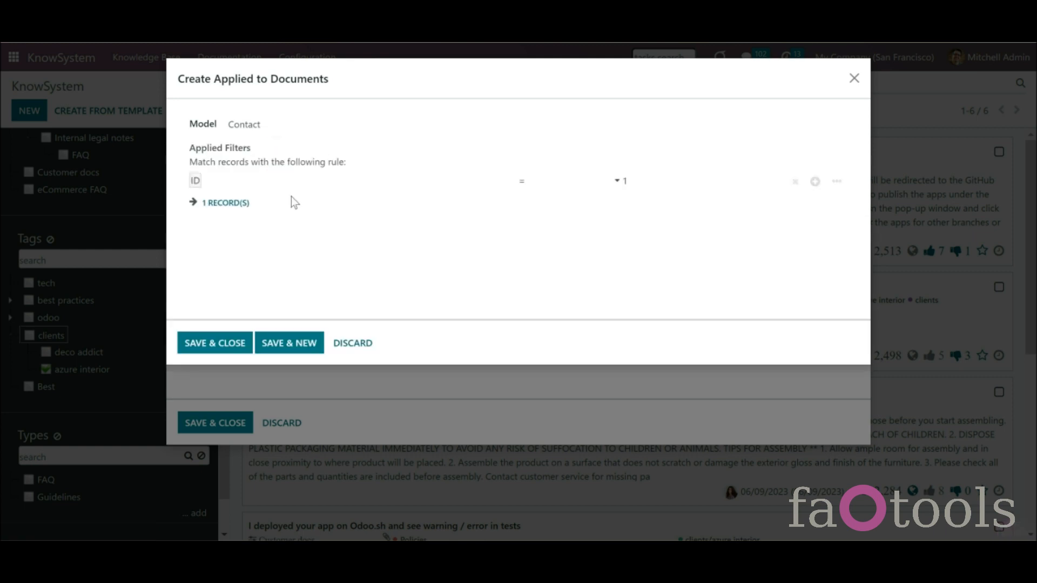
left_click(285, 189)
type("name")
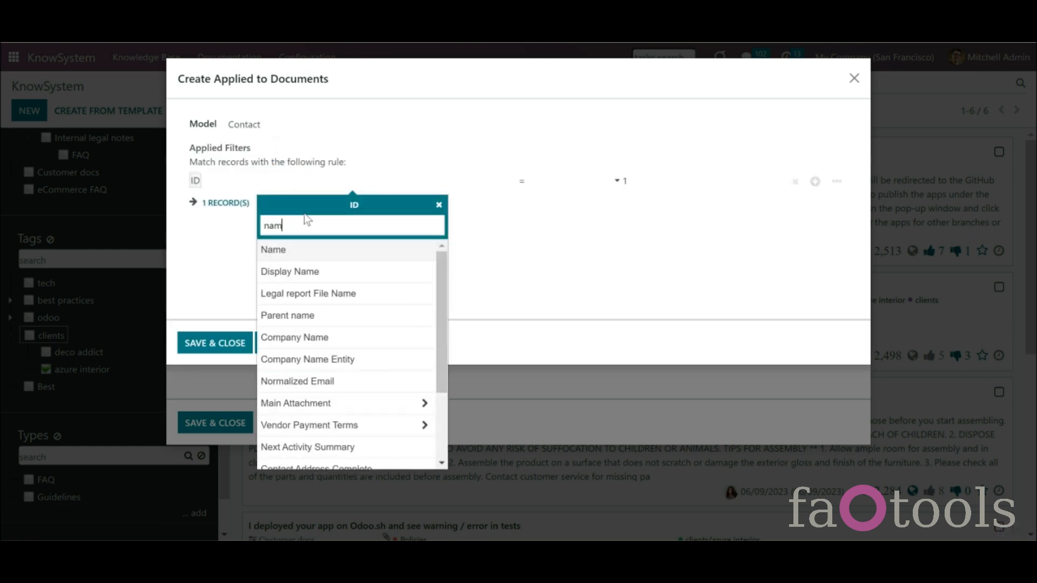
left_click(306, 251)
left_click(575, 223)
left_click(644, 180)
type("Azure")
left_click(572, 233)
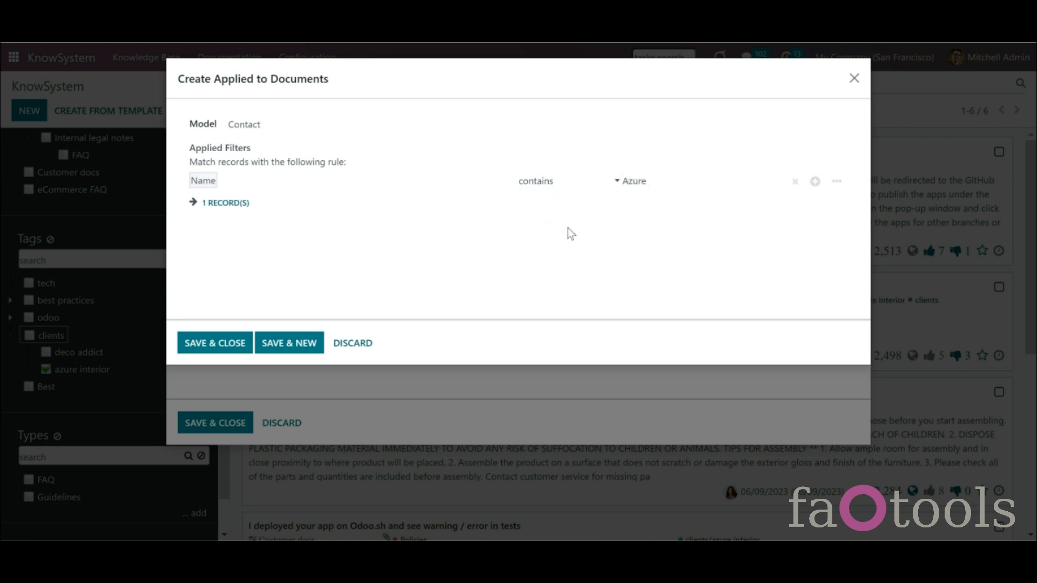
left_click(233, 350)
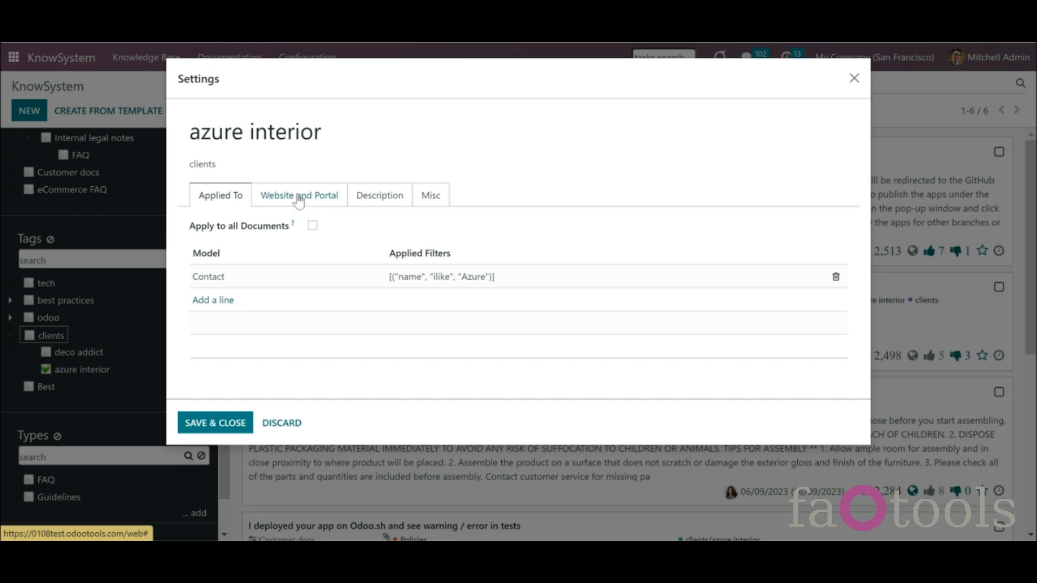
- Enable Show on Website in the tag's Website and Portal settings
left_click(300, 198)
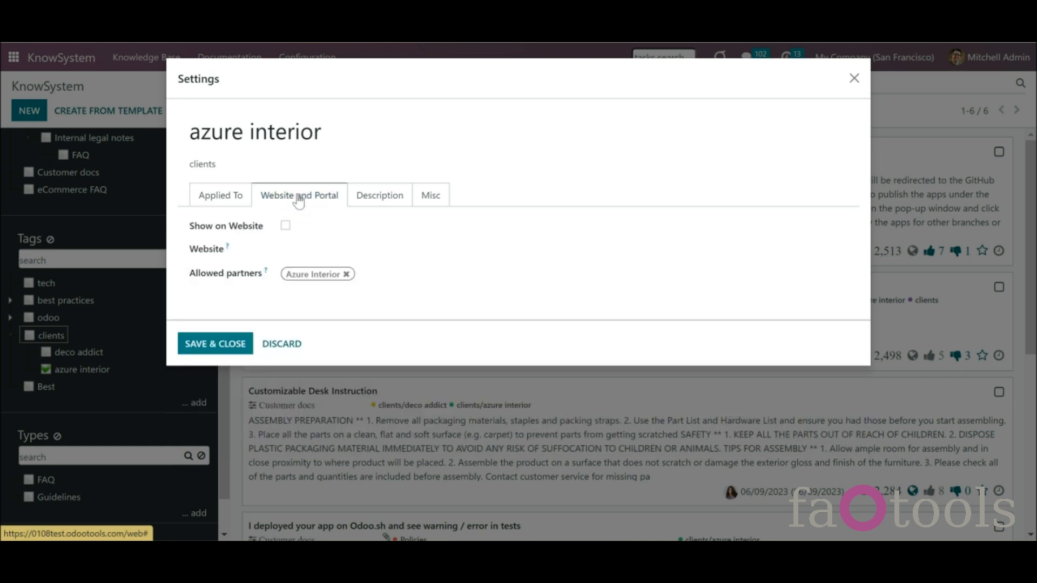
left_click(285, 227)
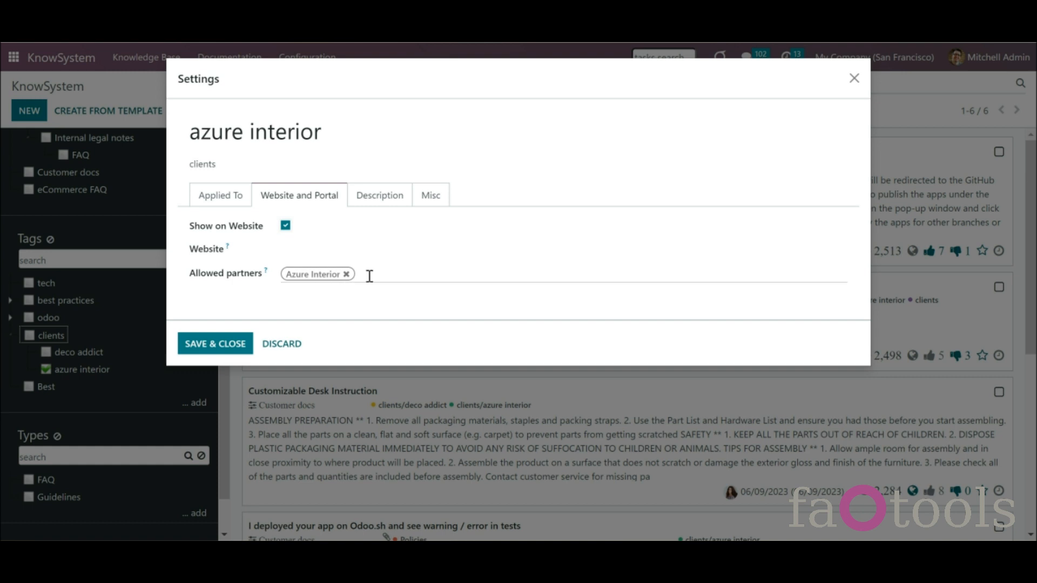
left_click(372, 274)
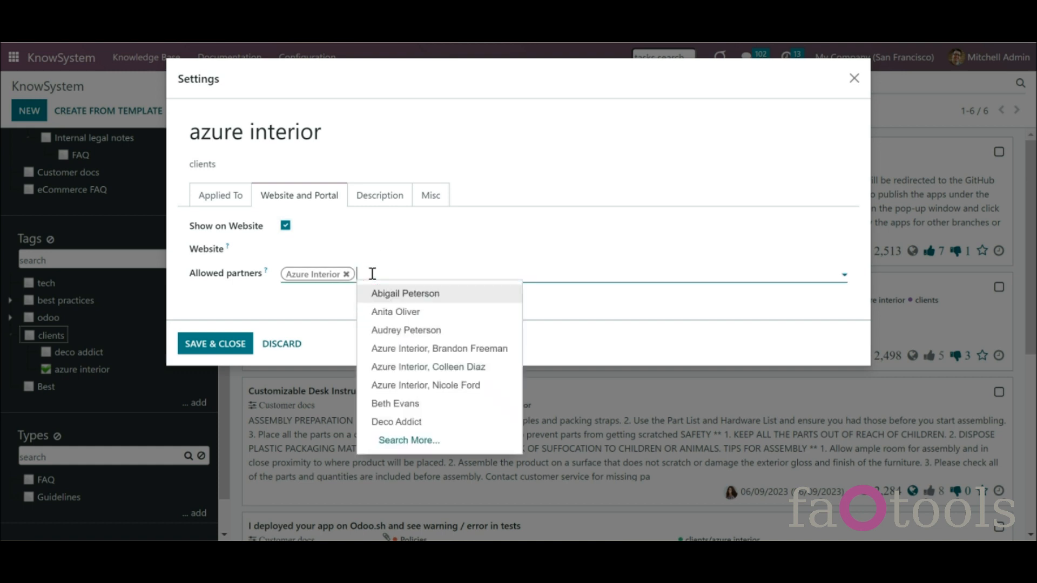
- Review the allowed partners, websites and description, then save and close the azure interior tag
left_click(296, 312)
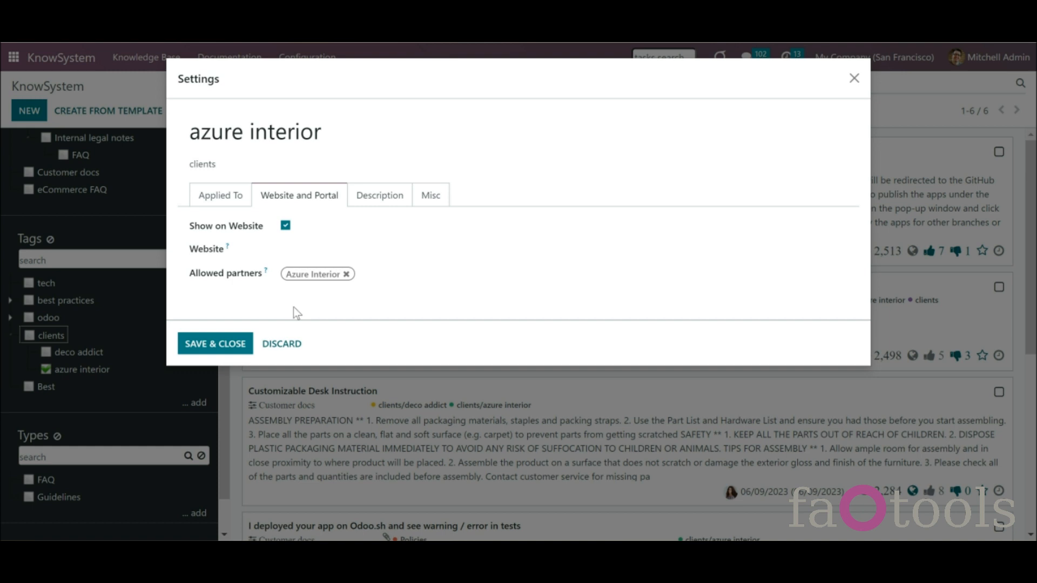
left_click(350, 246)
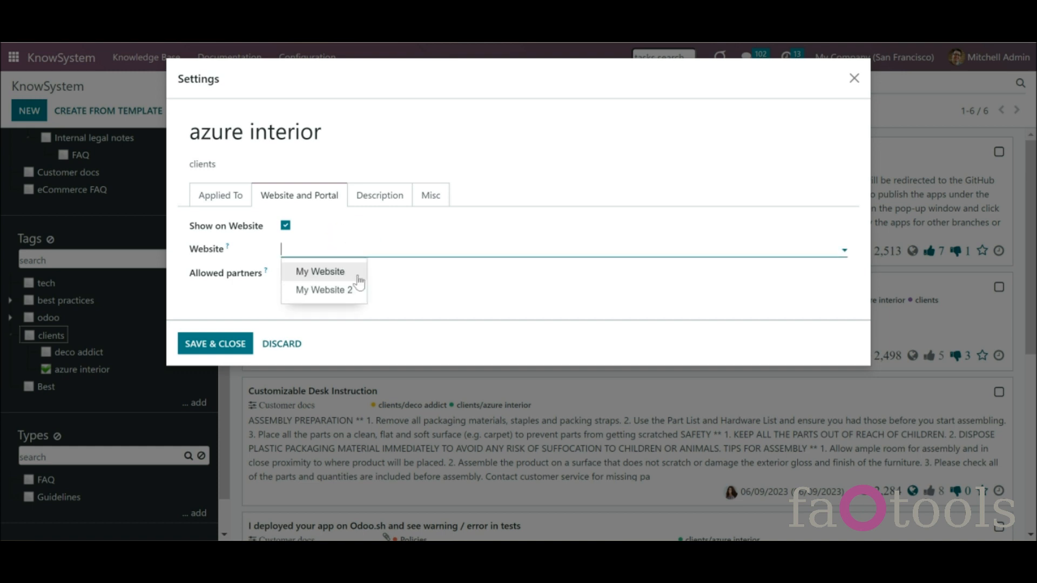
left_click(354, 226)
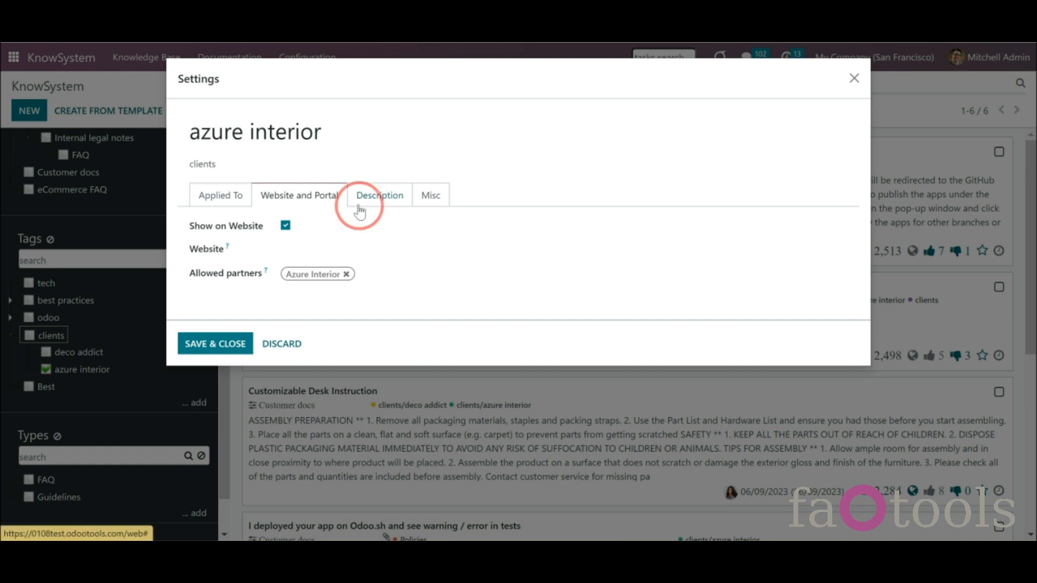
left_click(358, 201)
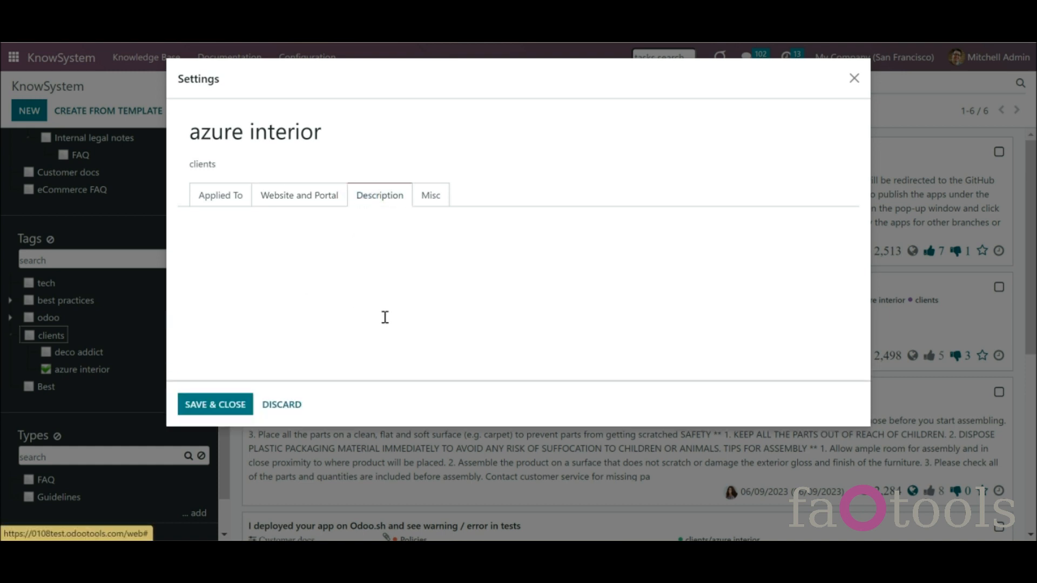
left_click(212, 411)
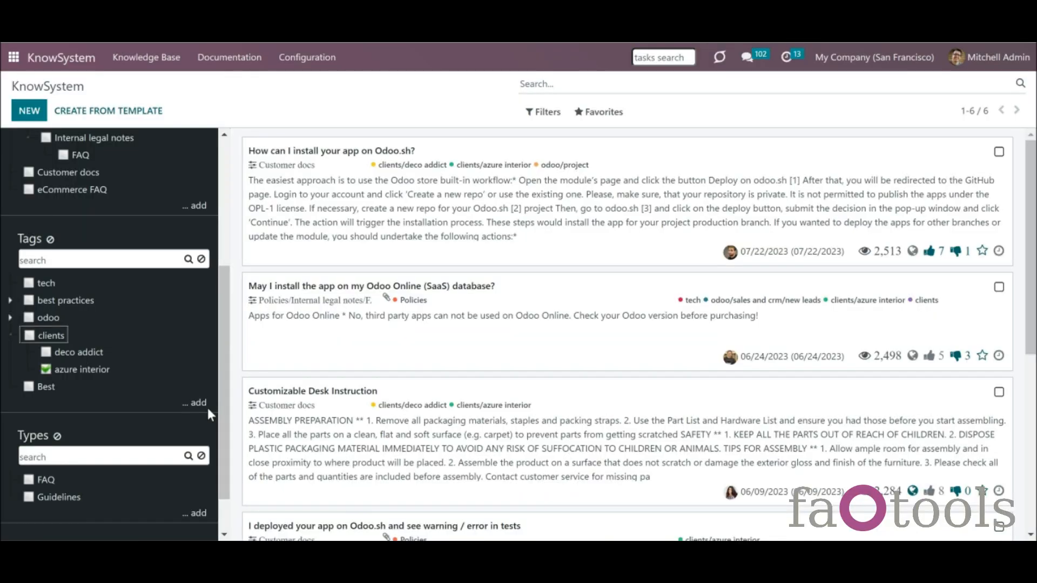
- Search the tags for 'deco', then clear the search so all 26 articles list again
left_click(120, 257)
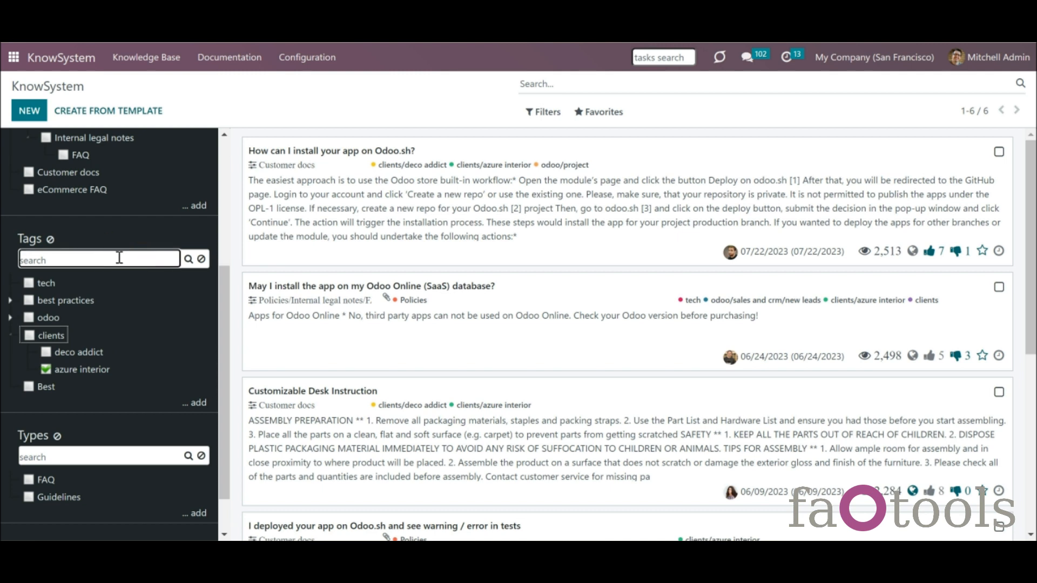
type("deco")
left_click(188, 260)
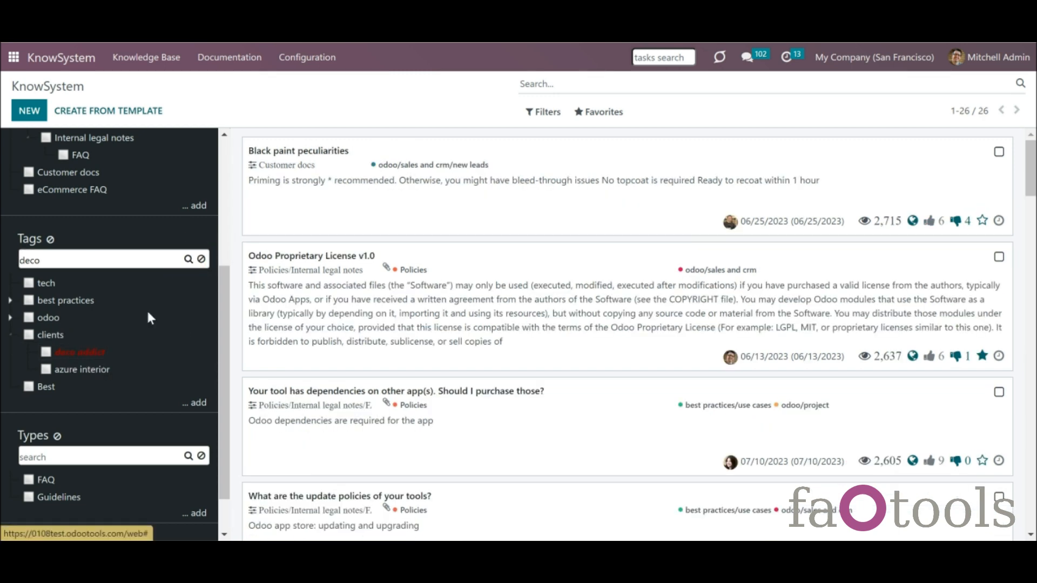
left_click(201, 259)
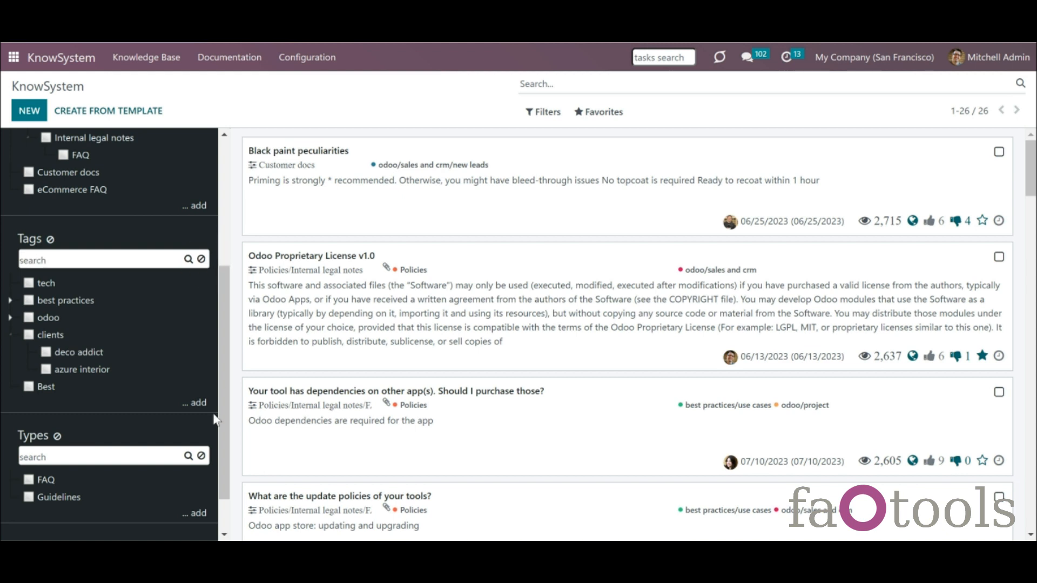
- Print the deco addict tag to Articles (29).pdf, then scroll the sidebar to the Types section
left_click_drag(220, 381, 218, 330)
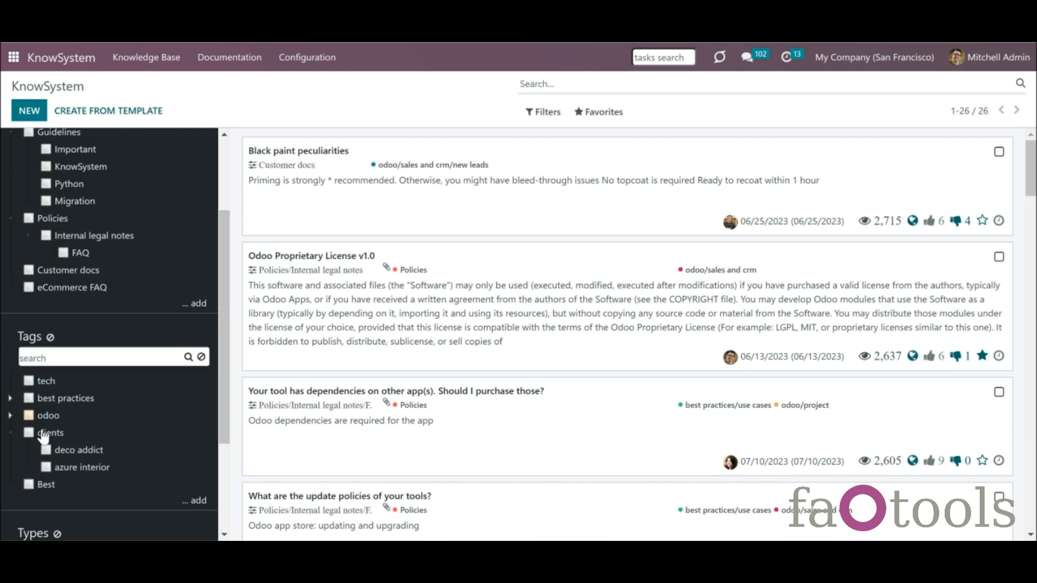
right_click(93, 295)
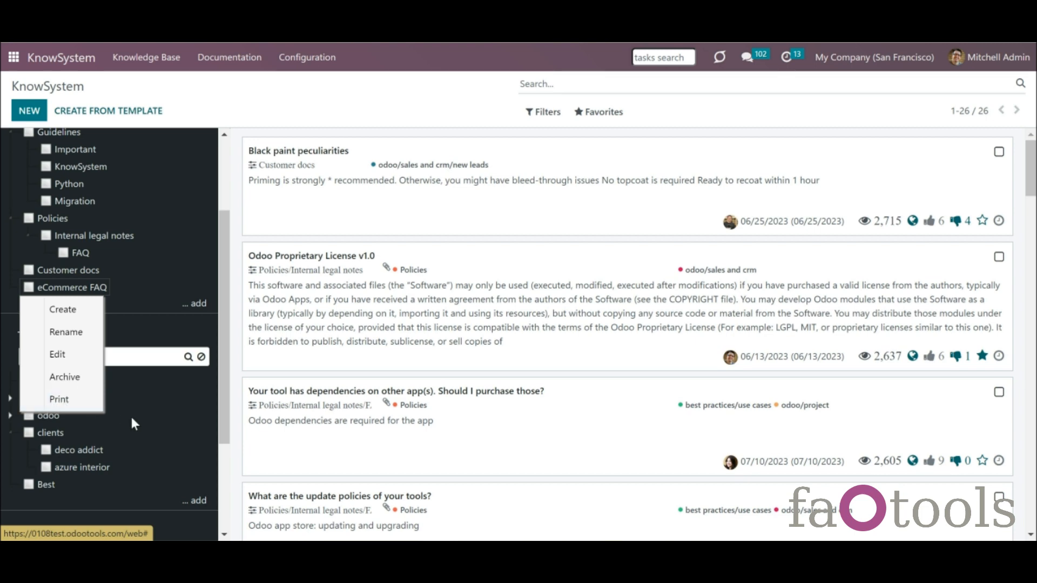
right_click(88, 455)
left_click(79, 518)
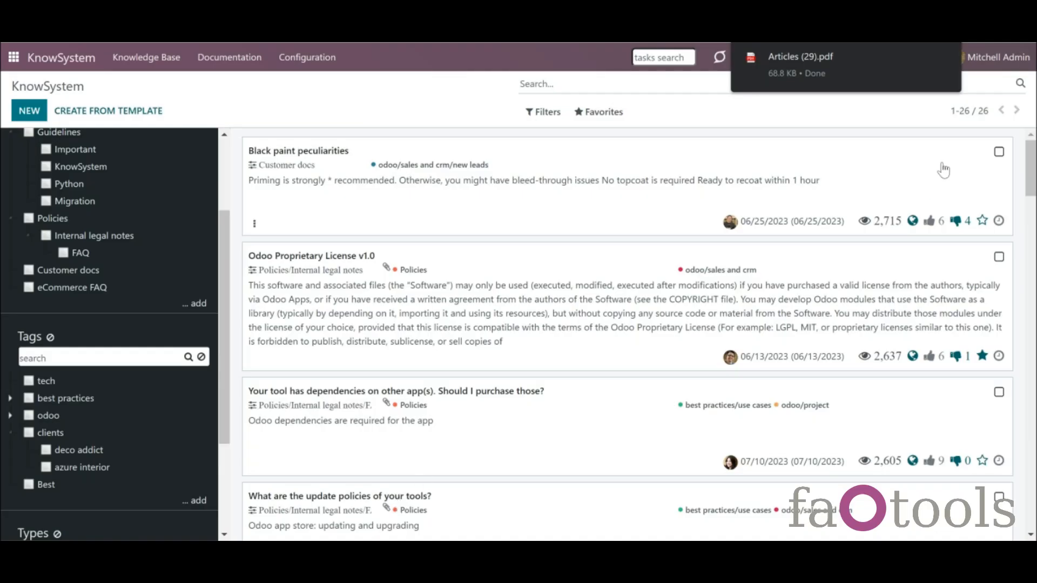
mouse_move(811, 60)
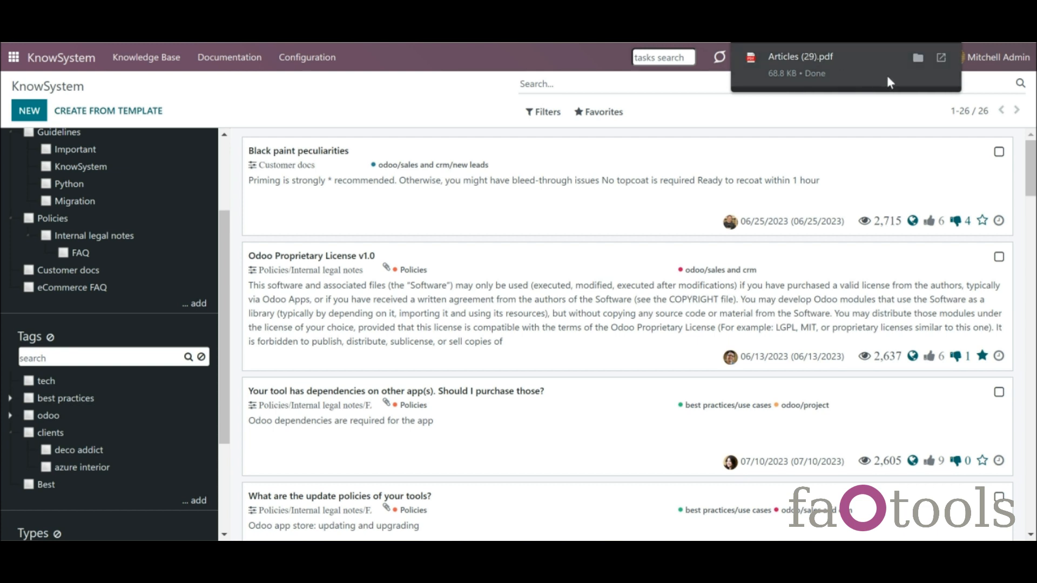
left_click_drag(226, 408, 242, 511)
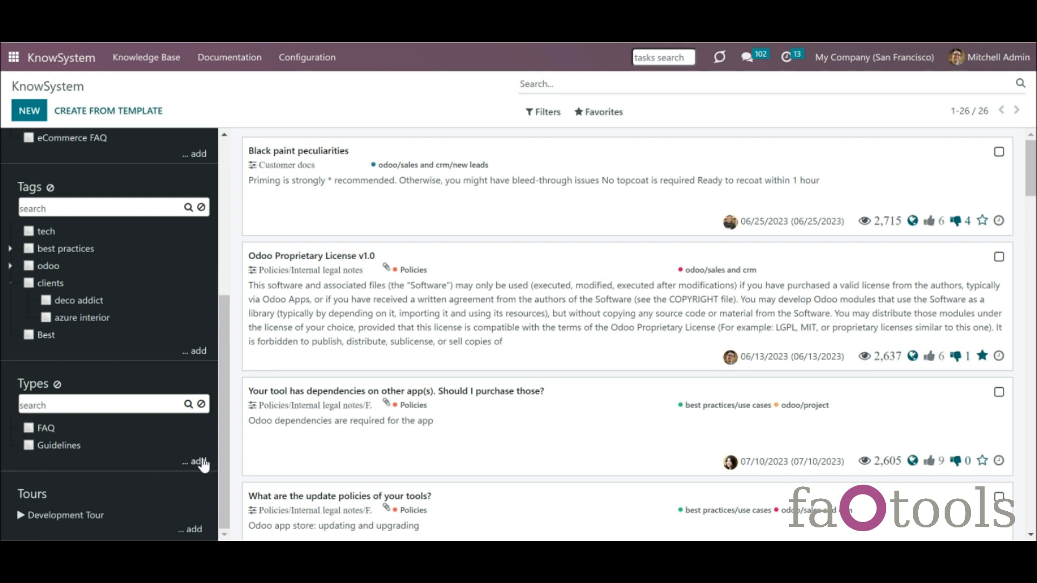
- Add a new article type named Tutorial
left_click(196, 468)
type("Tutorial")
key("Return")
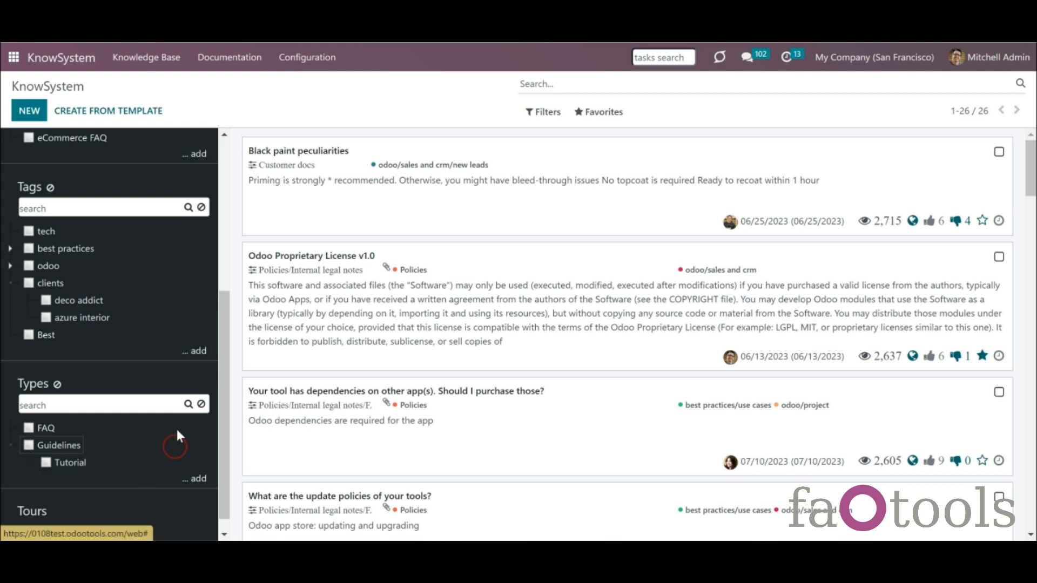
left_click(312, 57)
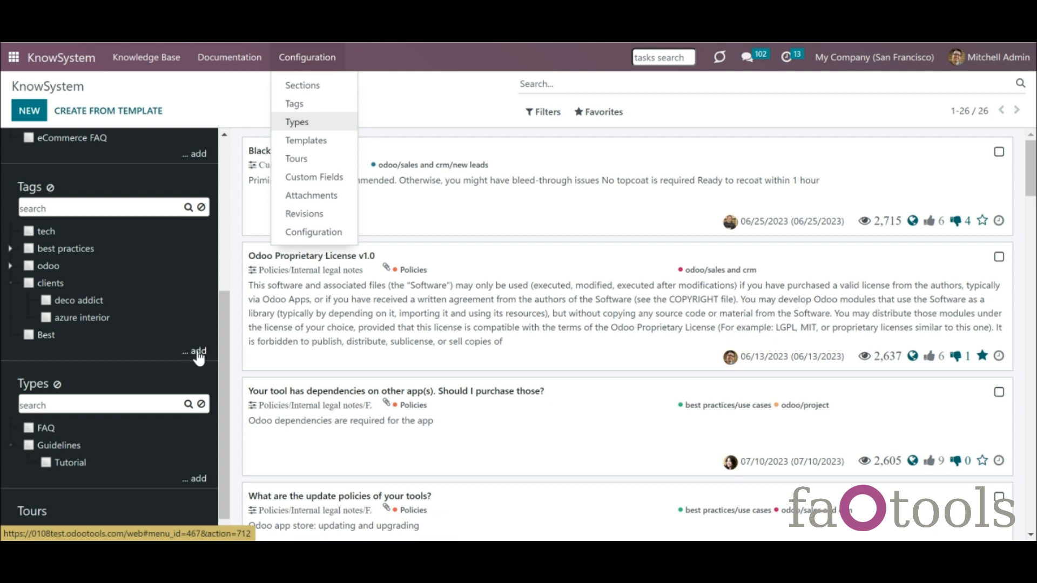
left_click(114, 458)
- Nest Tutorial under Guidelines, then filter articles by Tutorial and clear that filter
left_click_drag(114, 458, 138, 467)
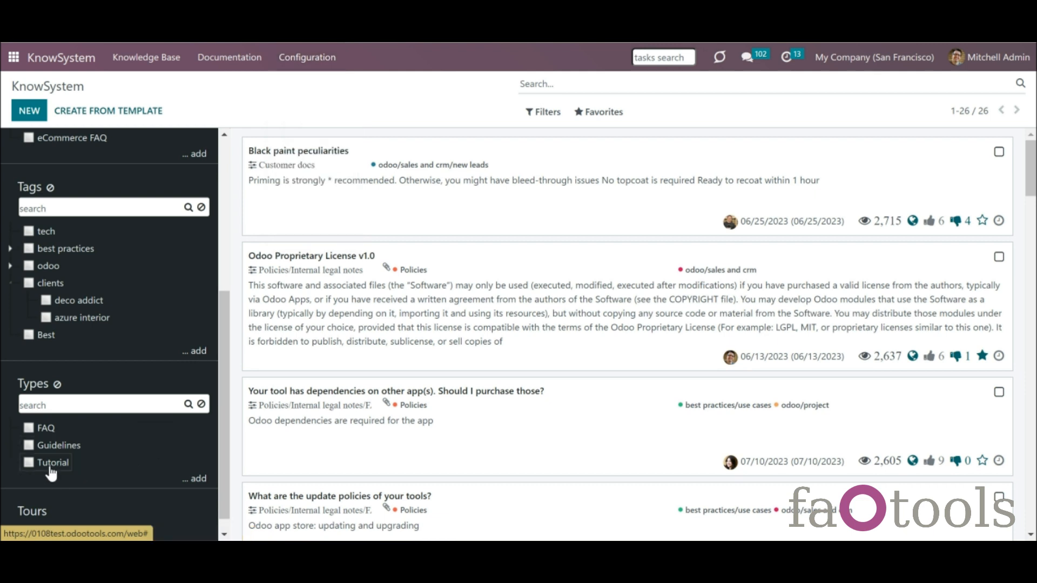
left_click_drag(51, 470, 51, 454)
left_click_drag(52, 454, 51, 455)
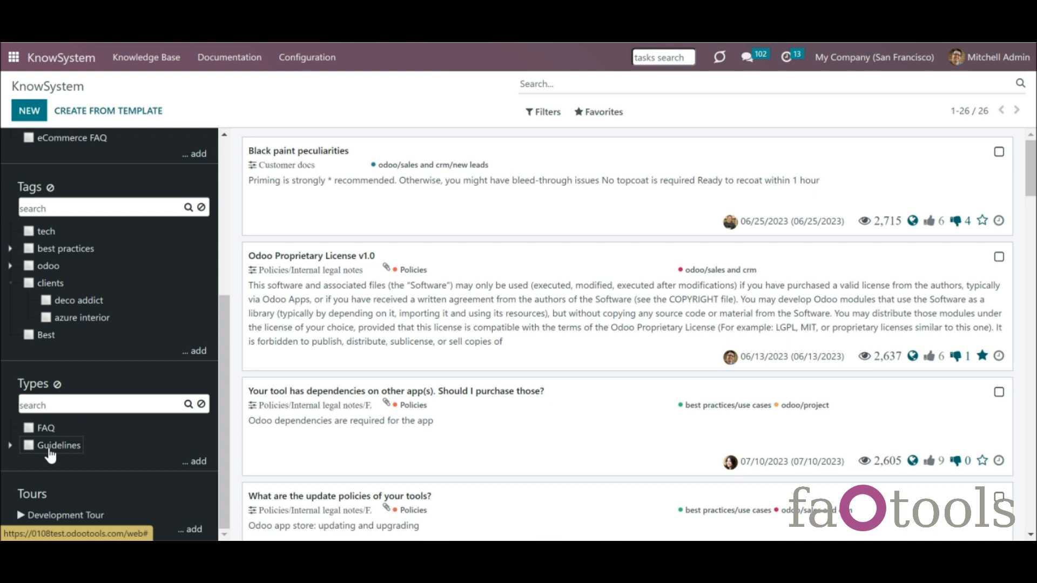
left_click(10, 447)
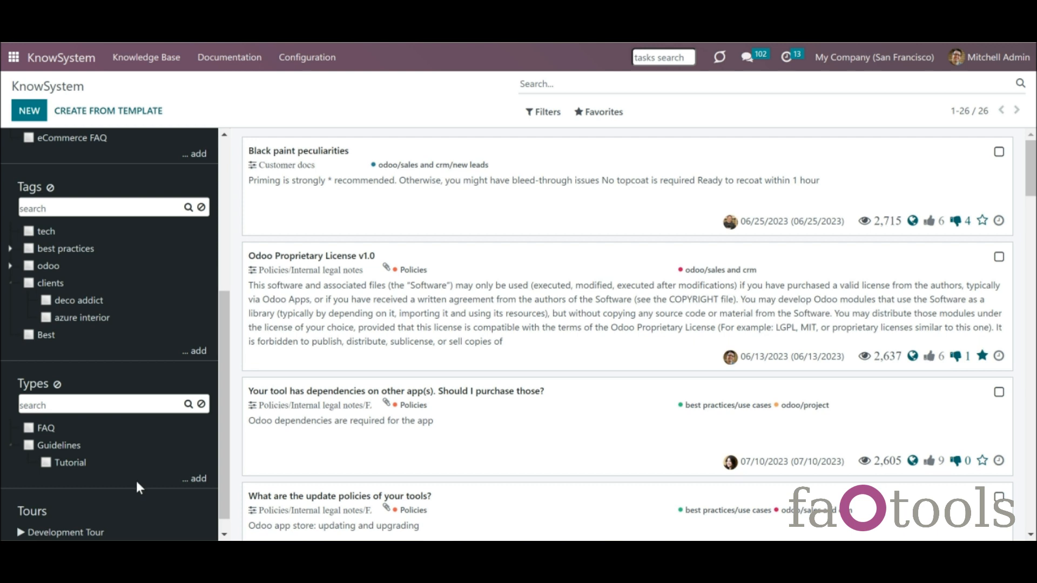
left_click(46, 463)
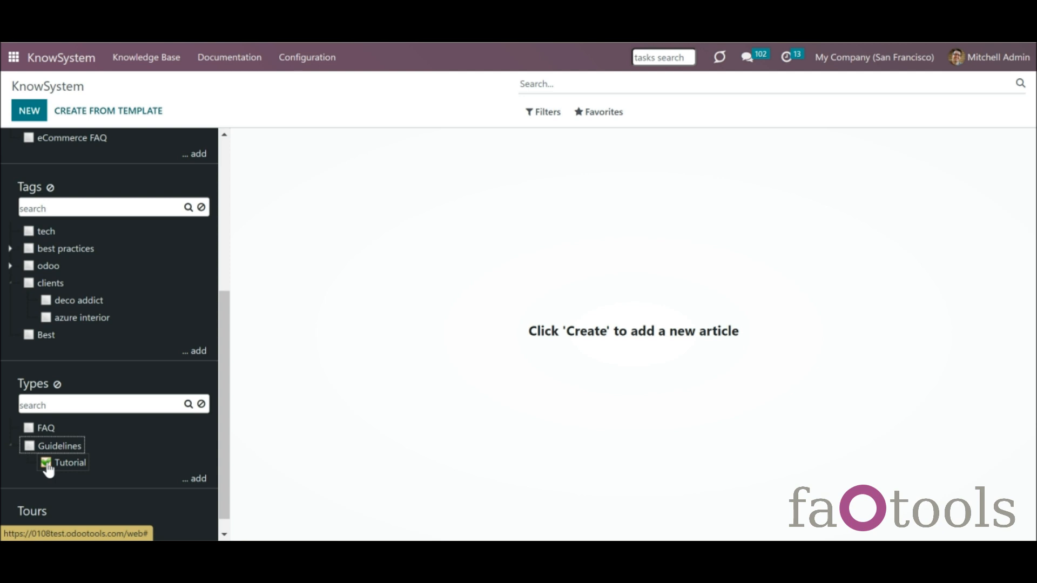
left_click(46, 464)
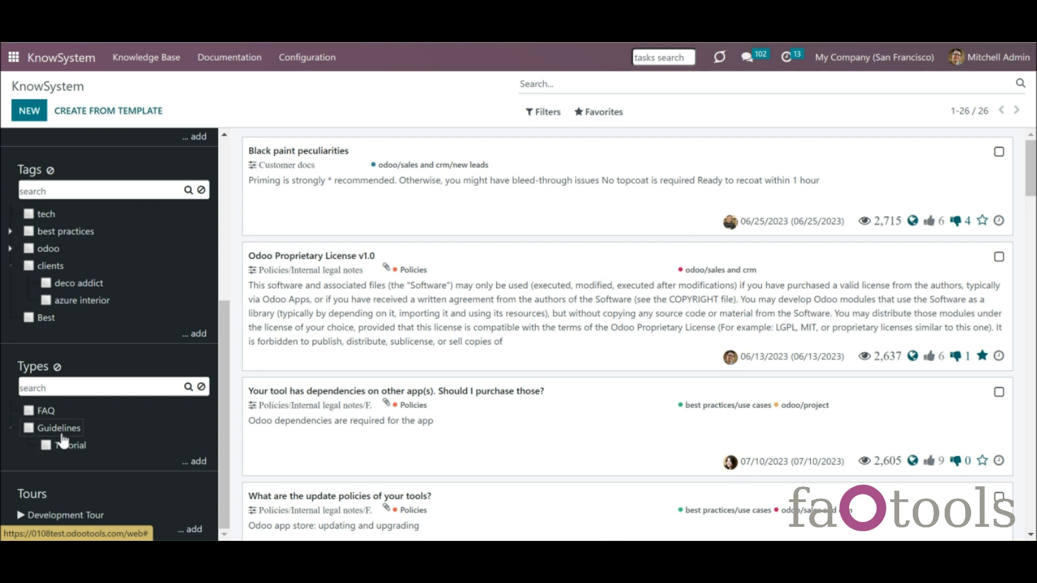
- Set the Tutorial type's parent to FAQ, enable Show on Website, and save it
right_click(49, 451)
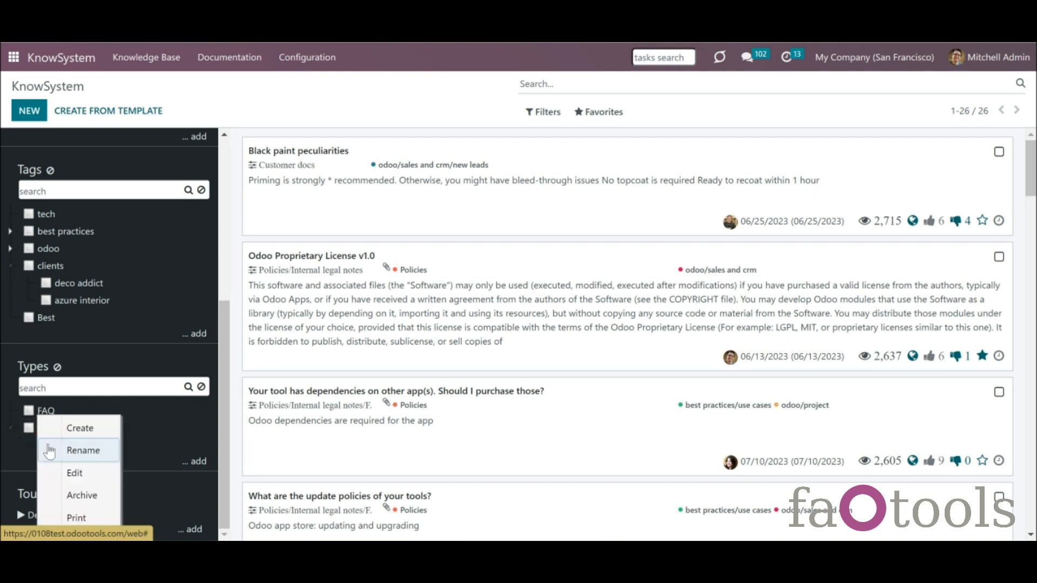
left_click(88, 473)
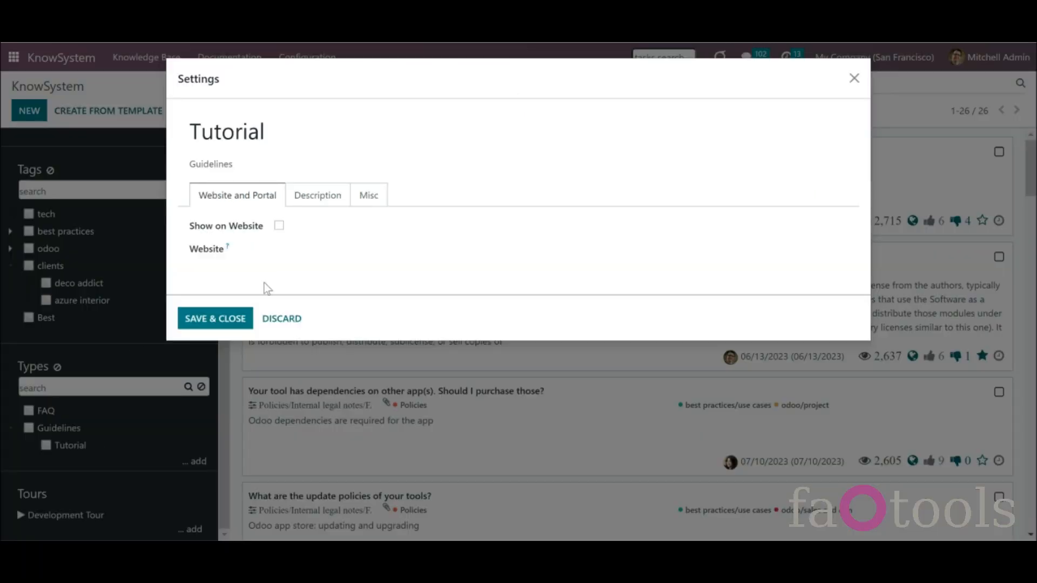
left_click(286, 163)
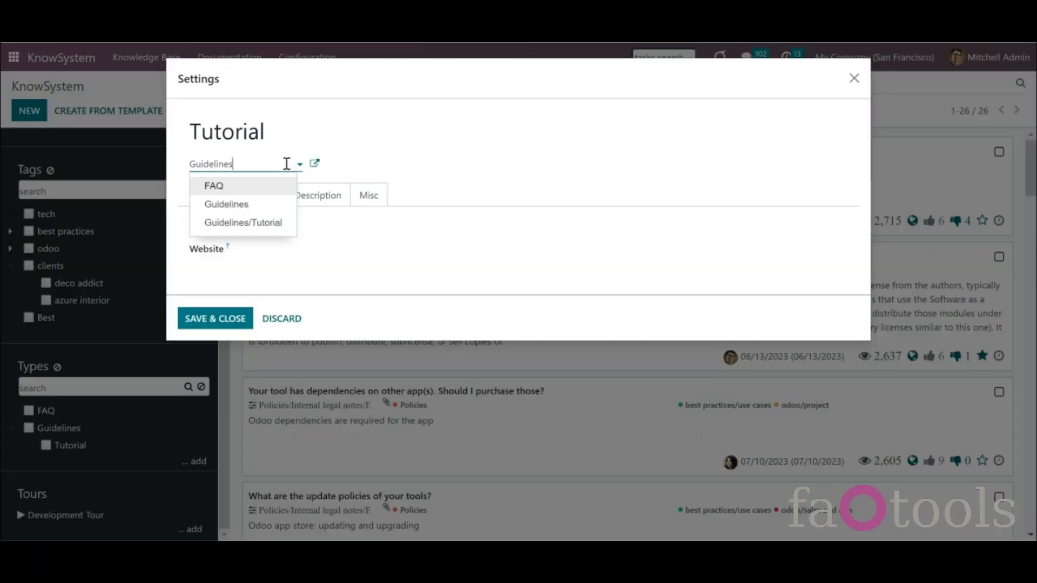
left_click(269, 190)
left_click(225, 200)
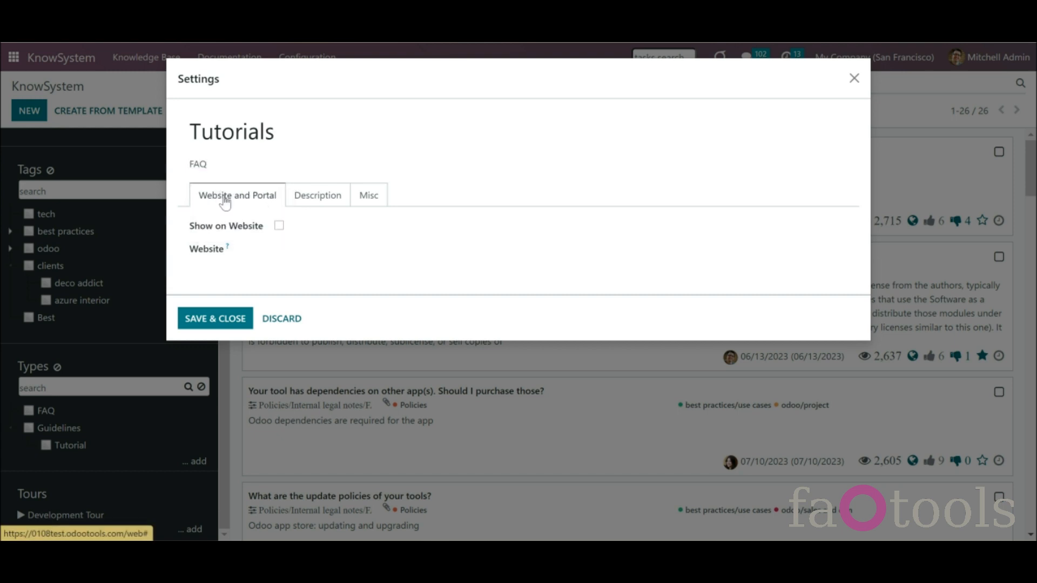
left_click(279, 226)
left_click(232, 319)
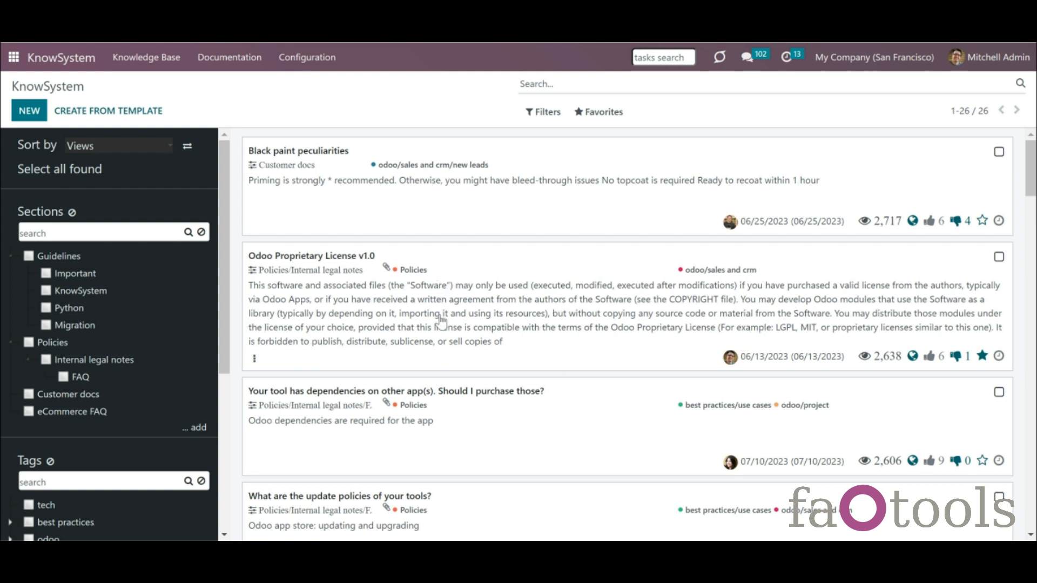
left_click(432, 352)
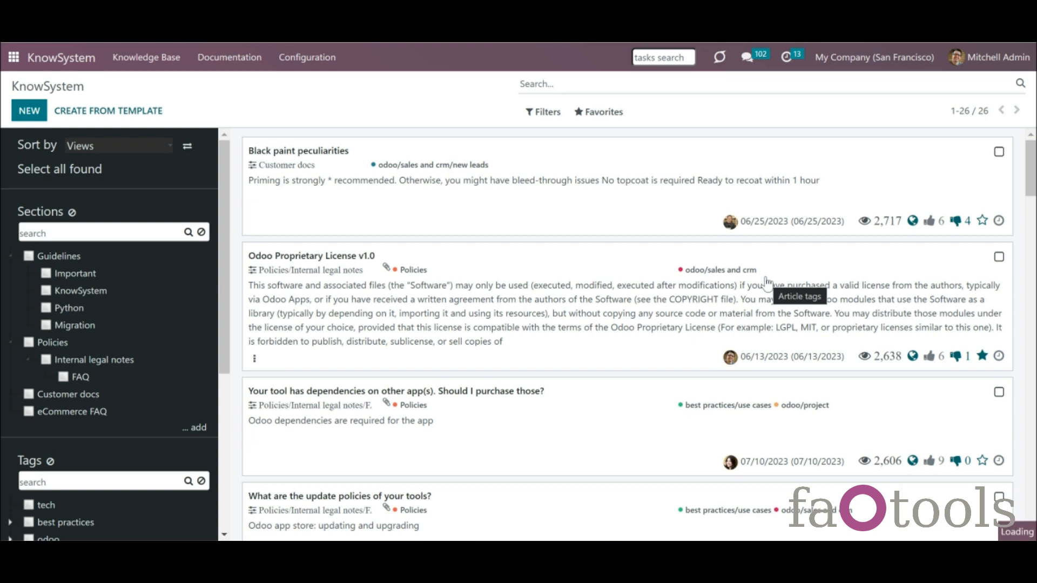
left_click(712, 301)
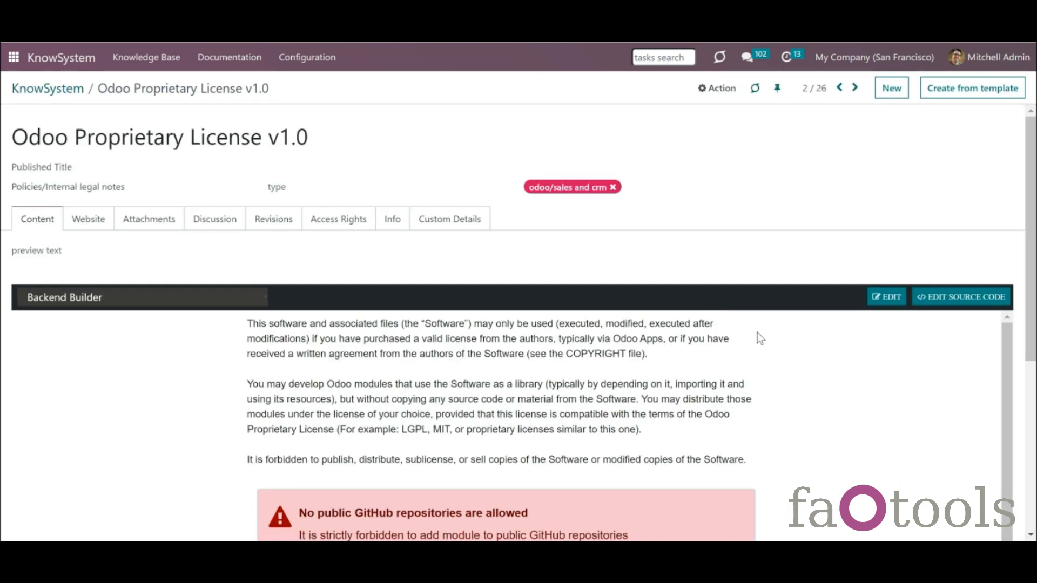
left_click(855, 88)
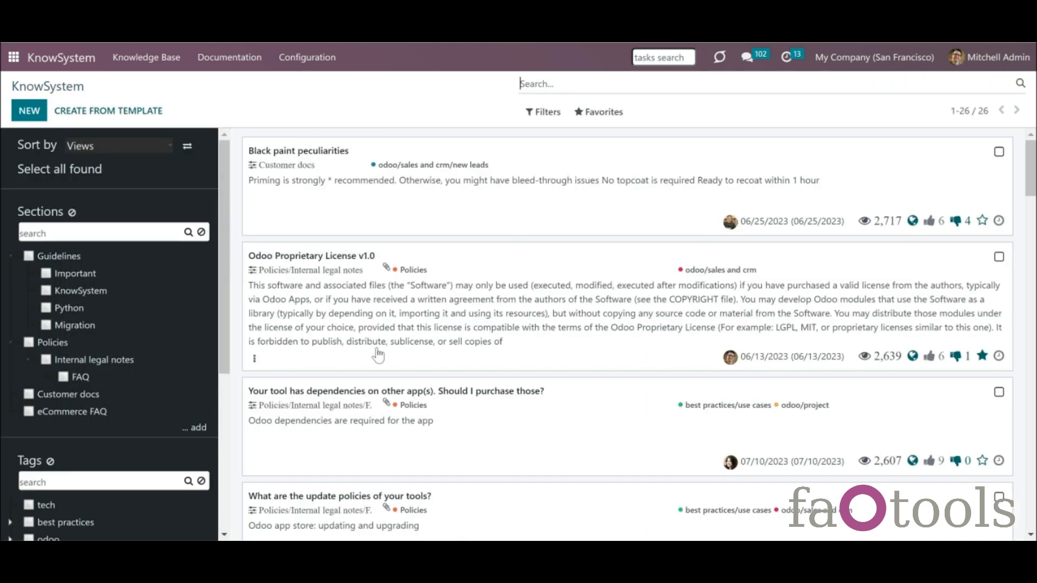
- Search article contents for 'Odoo', then remove that search
left_click(562, 86)
type("Odoo")
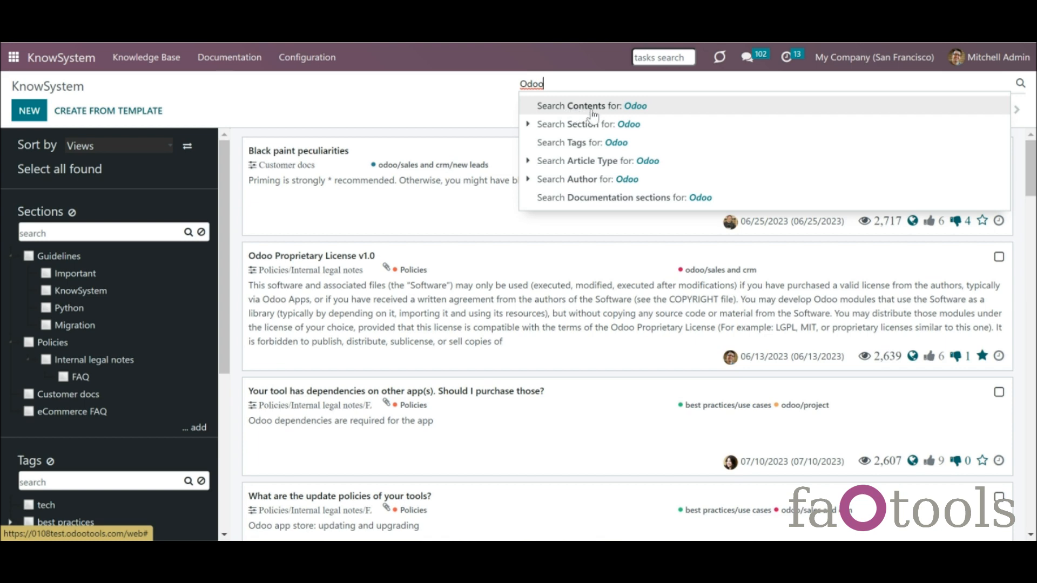
left_click(609, 106)
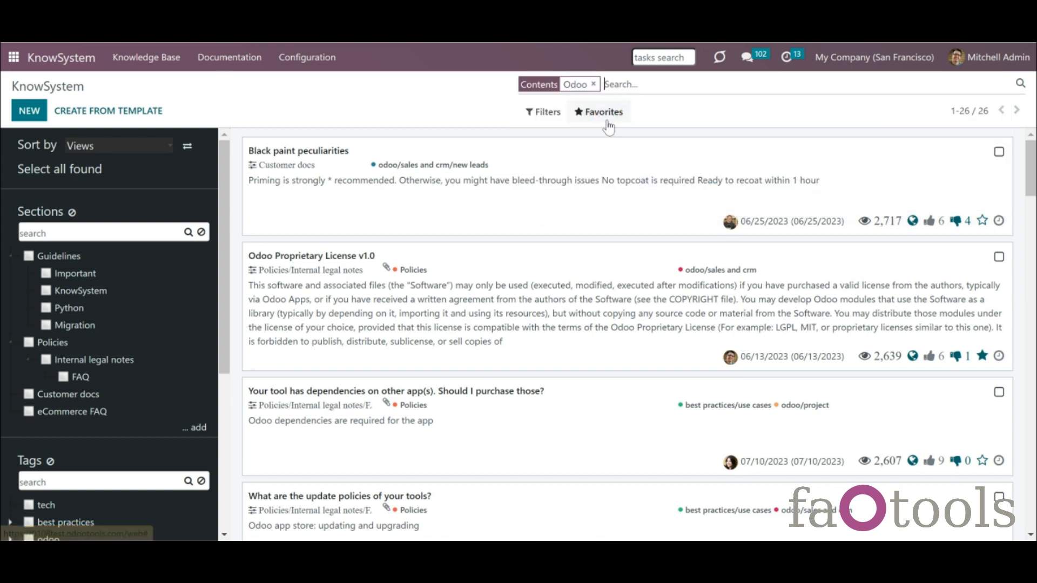
left_click(594, 86)
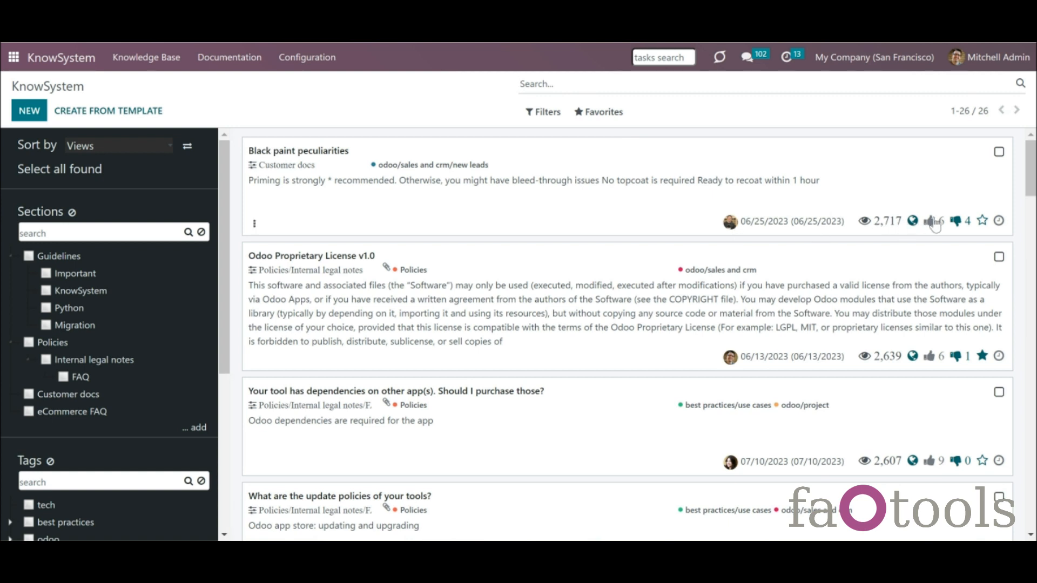
- Toggle favorite, dislike and like on Black paint peculiarities, then select that article
left_click(983, 221)
left_click(983, 221)
left_click(955, 221)
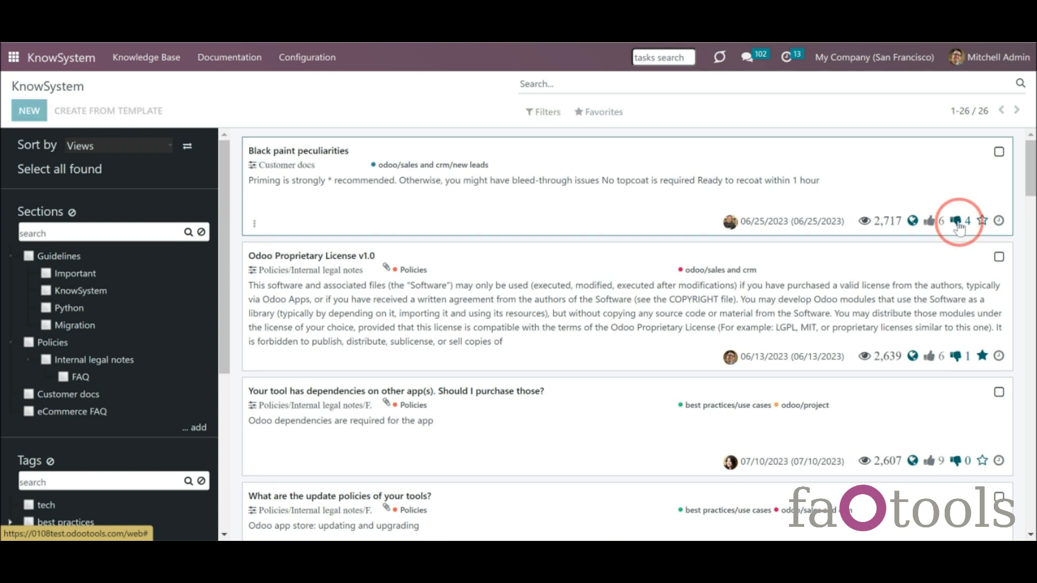
left_click(929, 226)
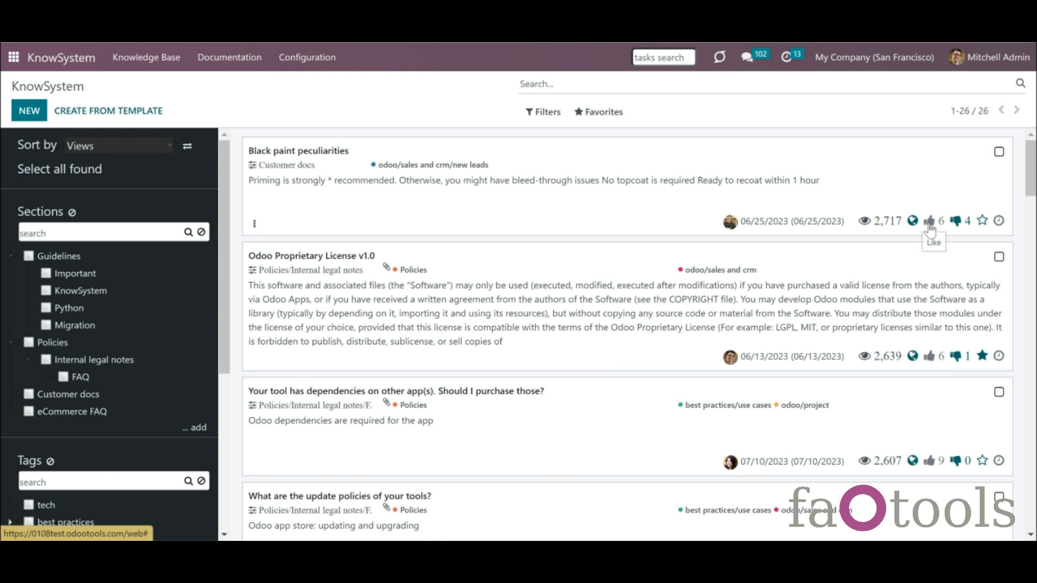
left_click(999, 153)
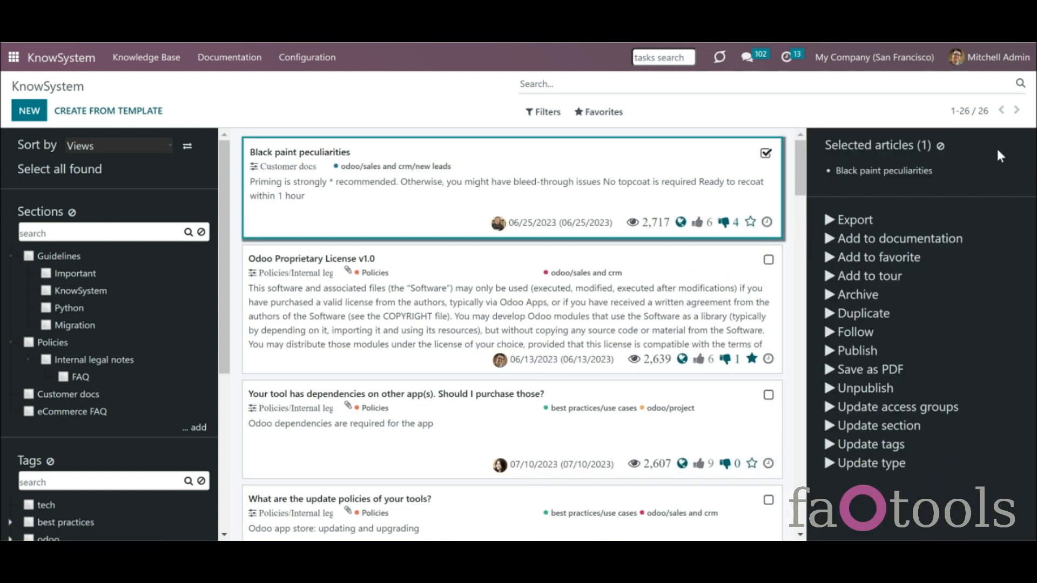
- Add Odoo Proprietary License v1.0 and the dependencies article, then filter by Python section and tech tag
left_click(768, 260)
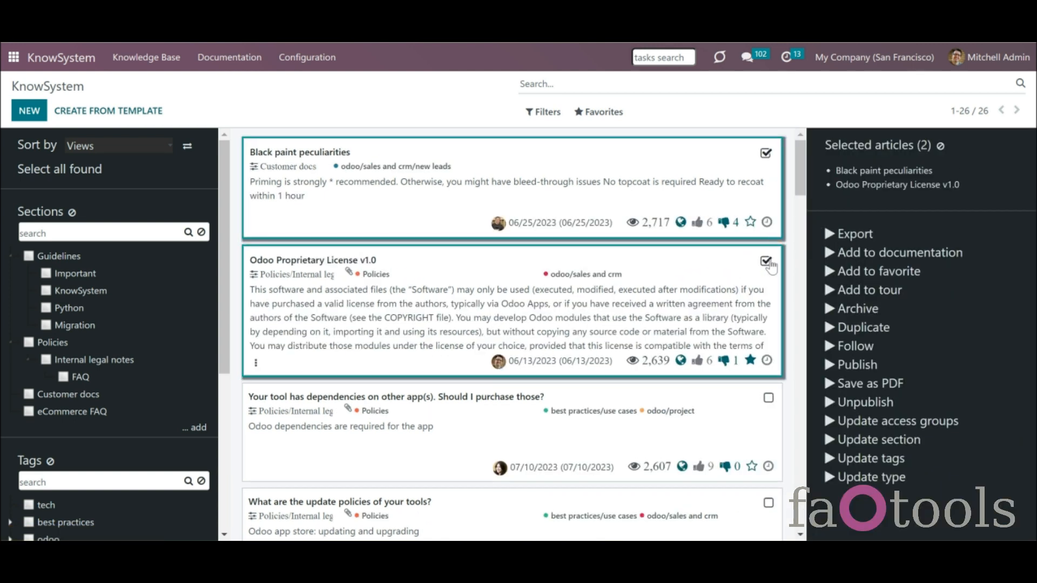
left_click(768, 398)
left_click(46, 308)
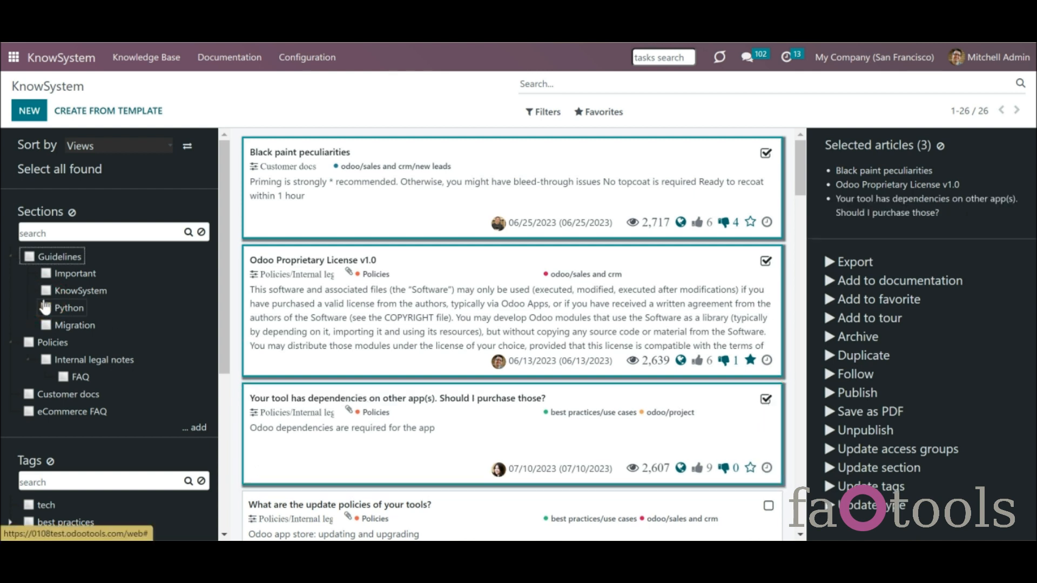
left_click(30, 505)
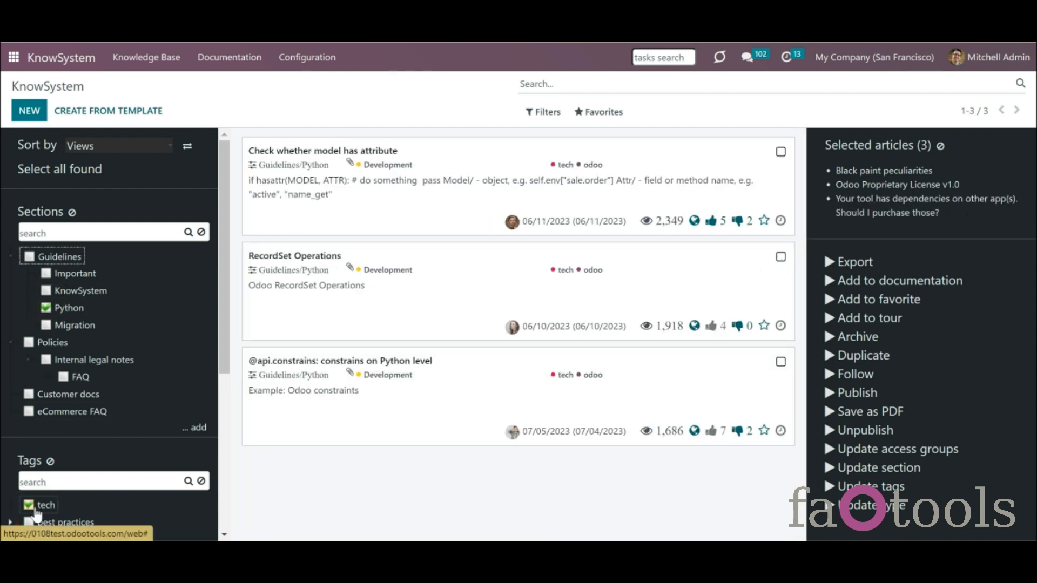
- Search contents for 'odoo', then clear the search, section and tag filters
left_click(534, 85)
type("o")
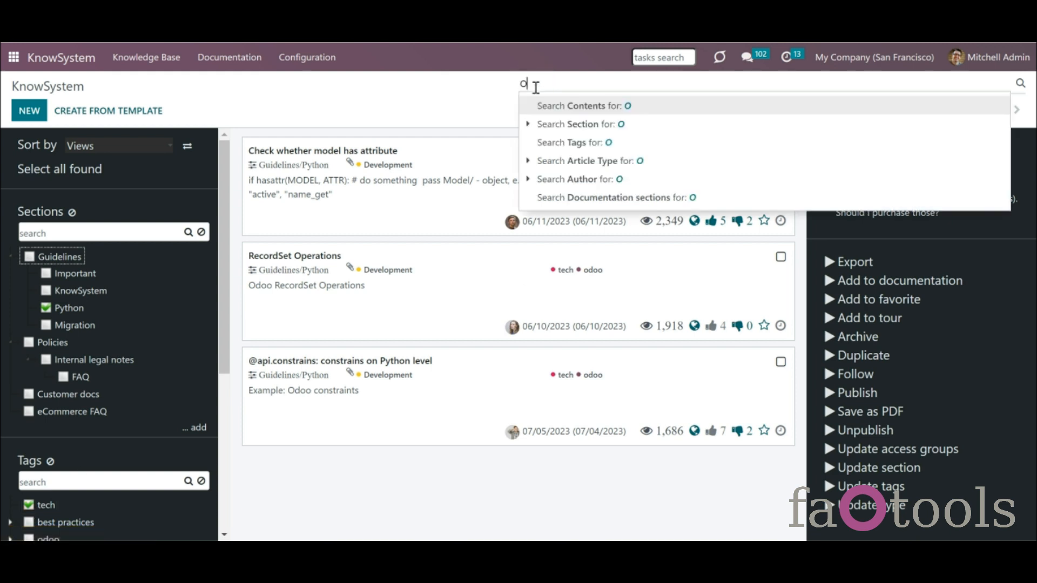
type("doo")
key("Return")
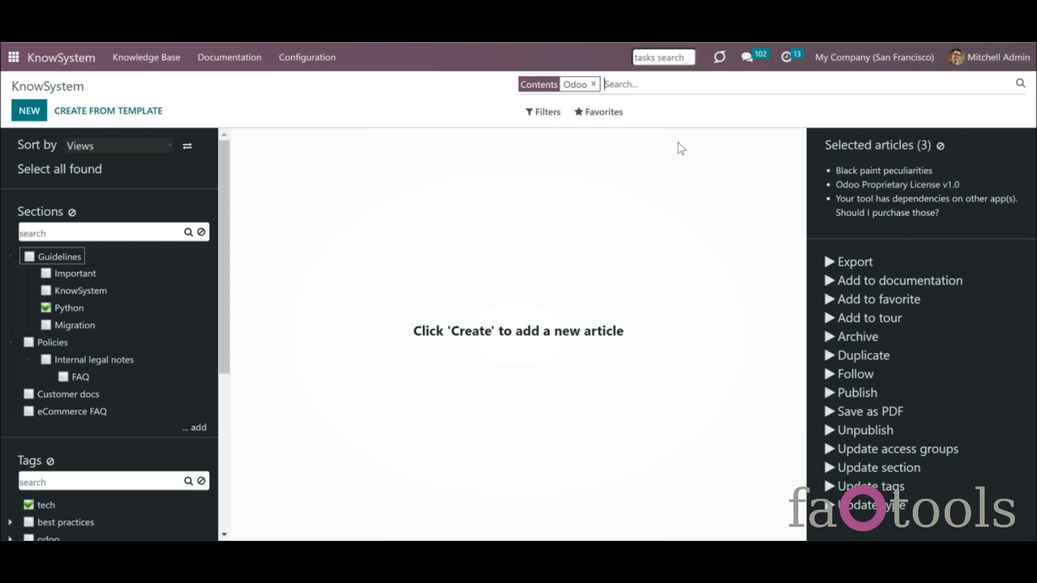
left_click(593, 84)
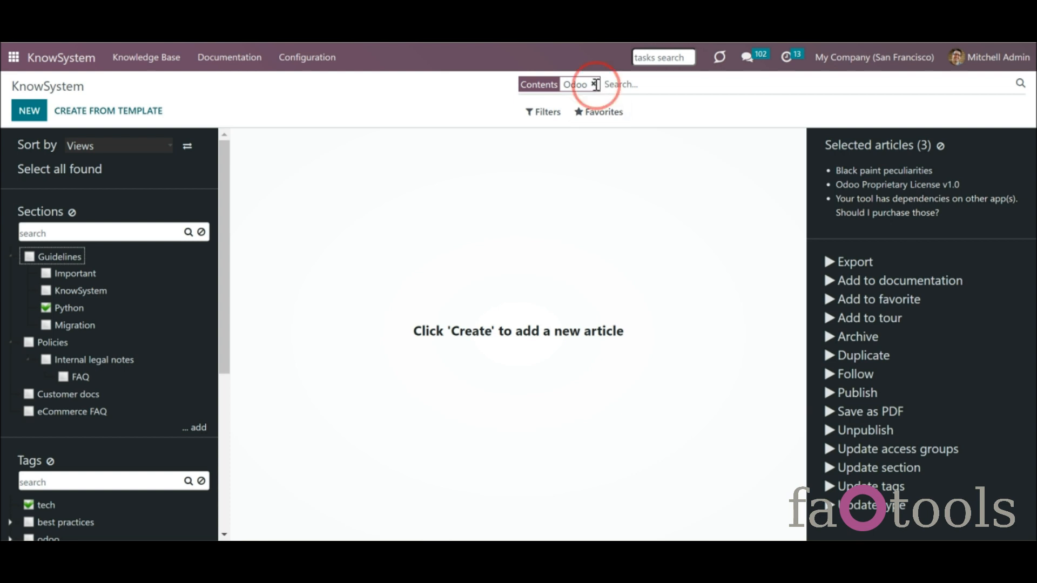
left_click(72, 214)
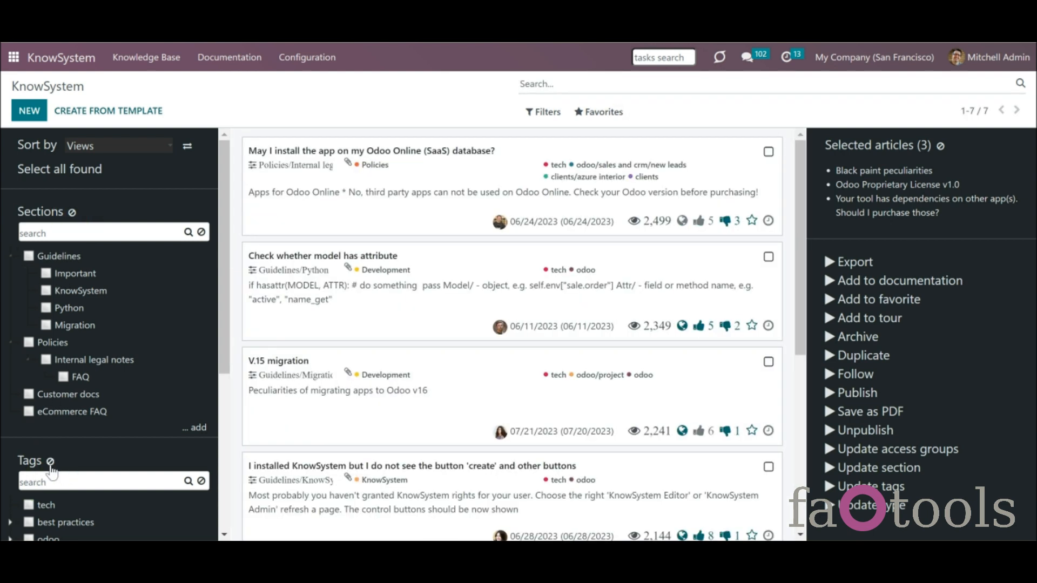
left_click(50, 461)
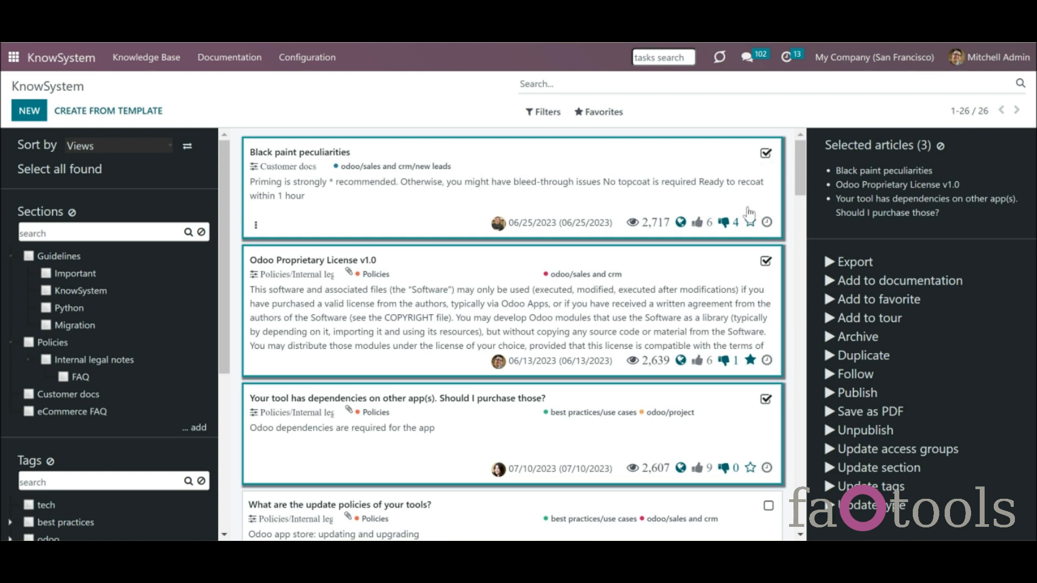
- Select all found articles and scroll the Selected articles panel to review them
left_click(85, 177)
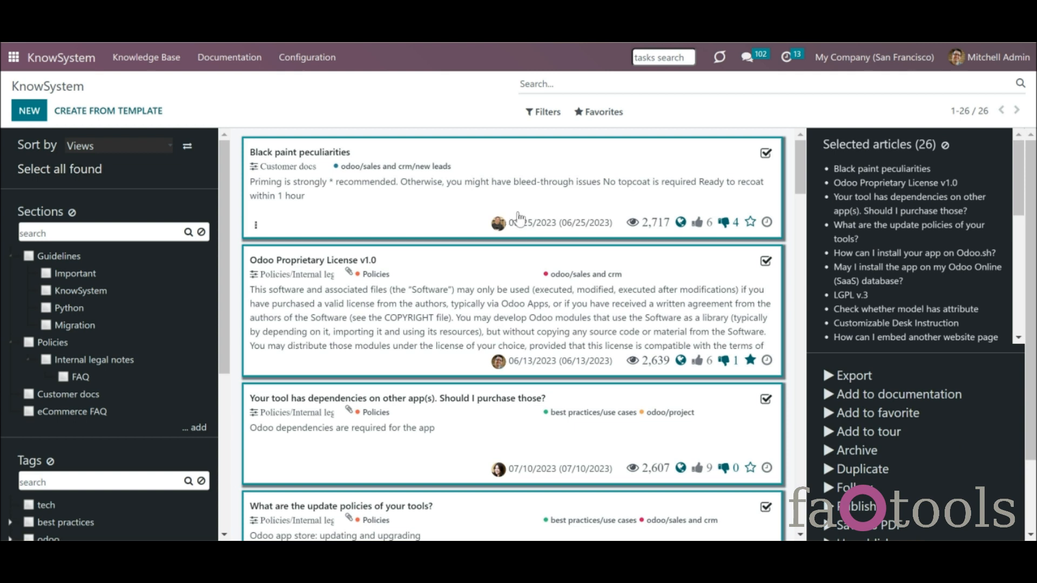
left_click_drag(1020, 186, 1013, 325)
scroll(1019, 324, "down", 2)
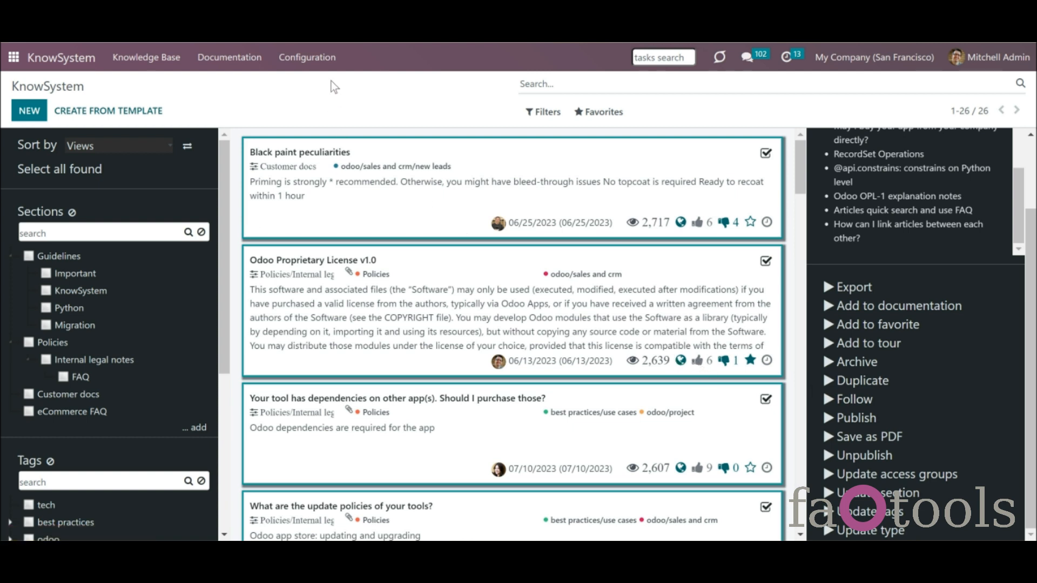
- Add Make Template as the second article mass action, remove Add to favorite, and save the settings
left_click(327, 64)
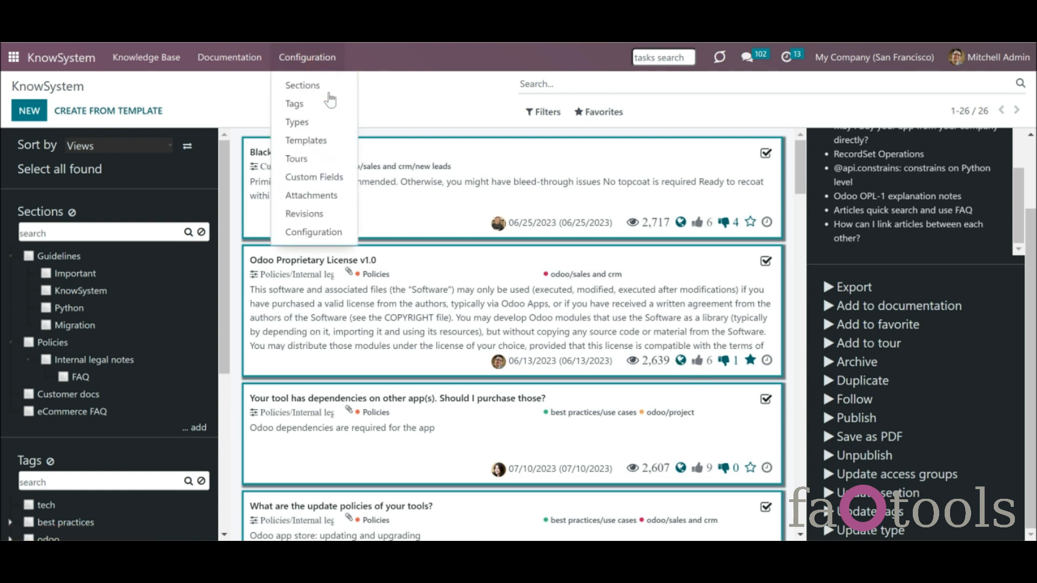
left_click(342, 233)
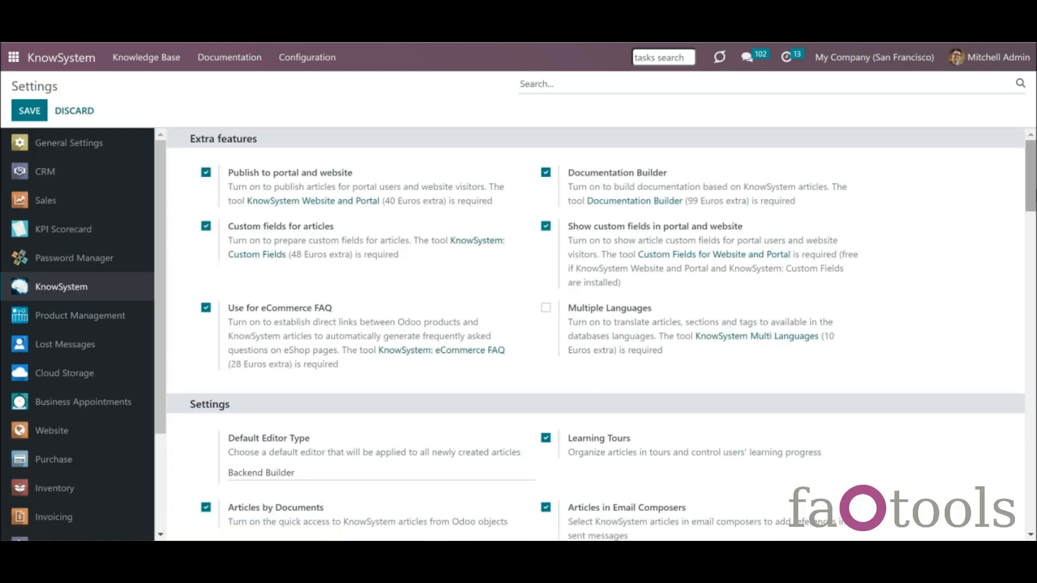
scroll(1029, 190, "down", 10)
scroll(1029, 190, "down", 5)
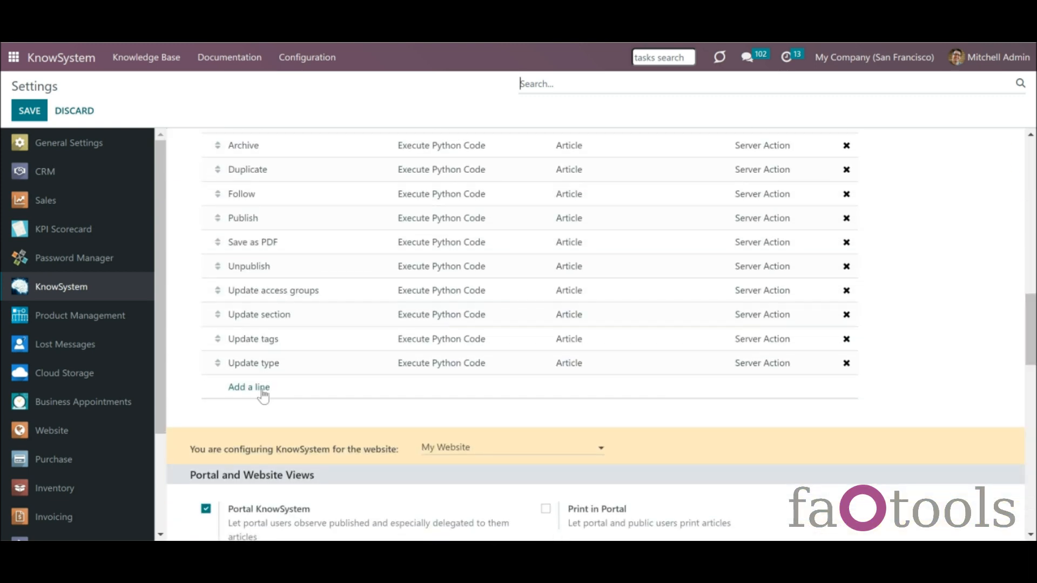
left_click(258, 389)
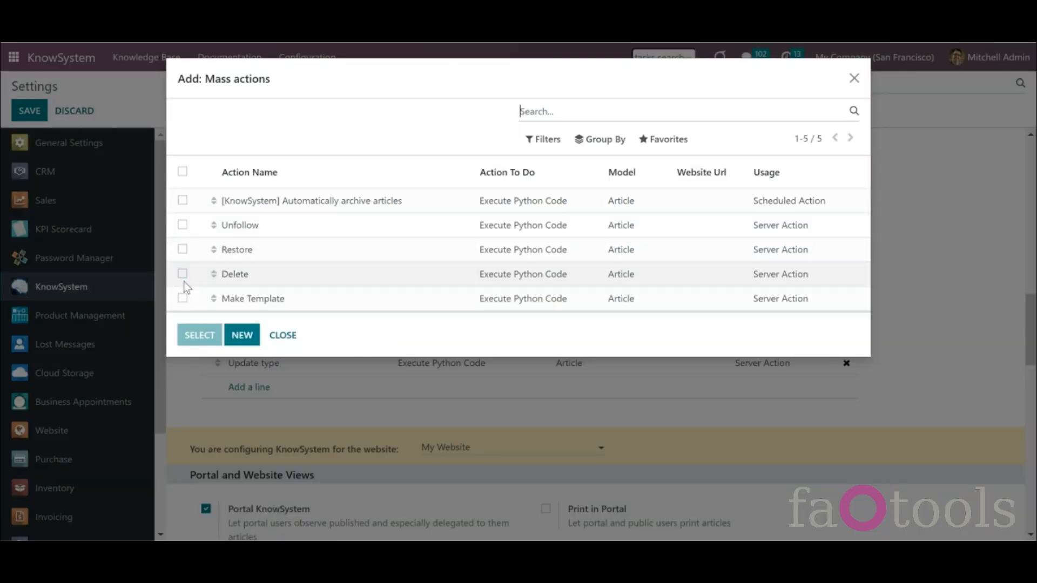
left_click(183, 298)
left_click(196, 336)
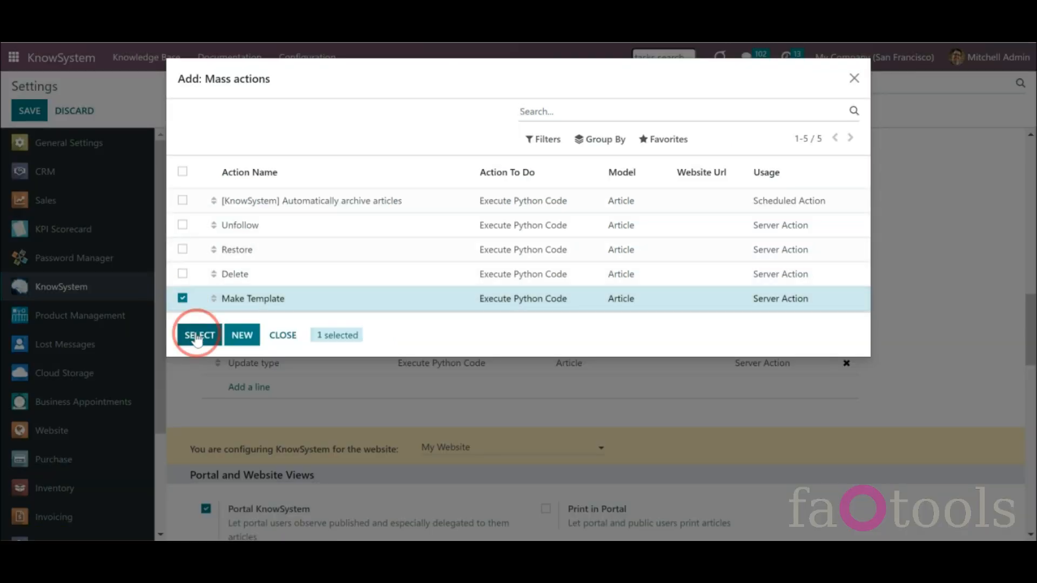
left_click_drag(216, 389, 218, 320)
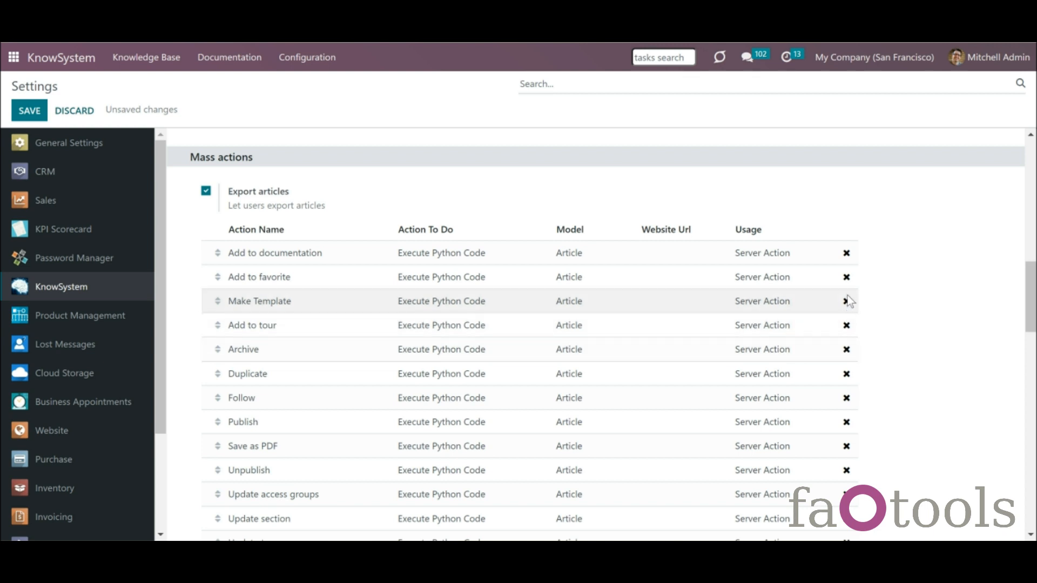
left_click(846, 278)
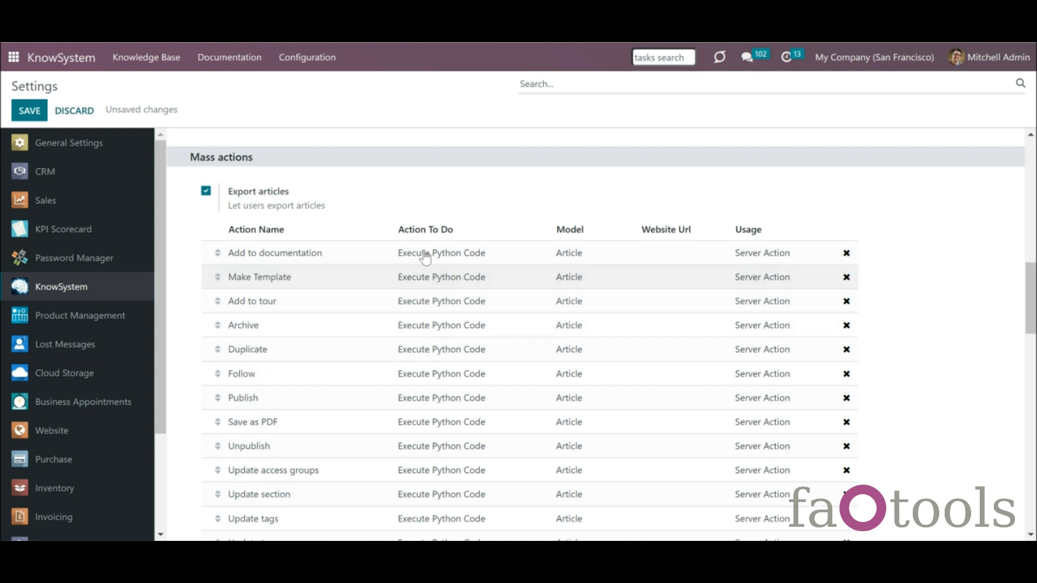
left_click(34, 111)
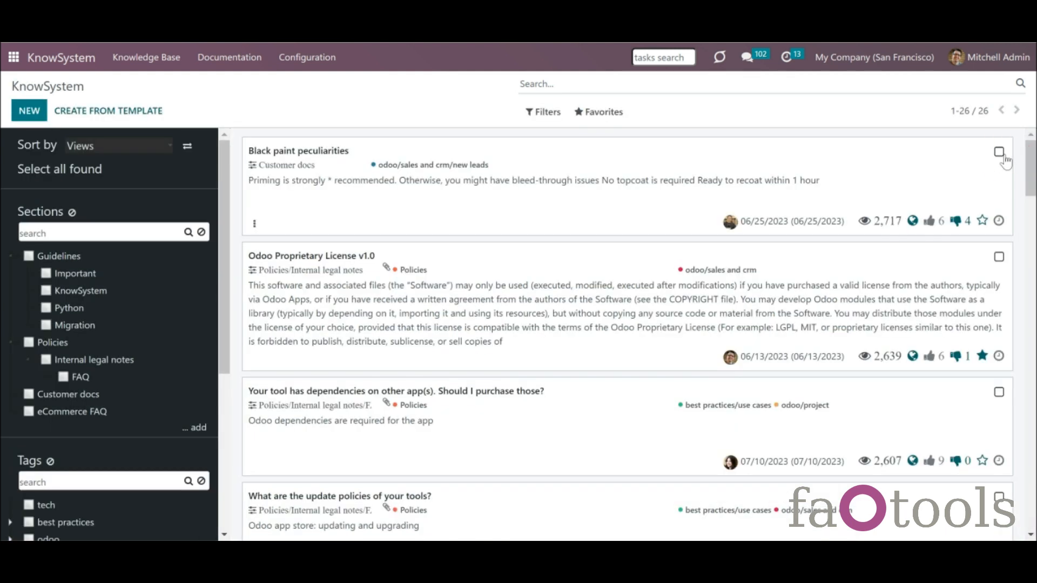
left_click(1000, 152)
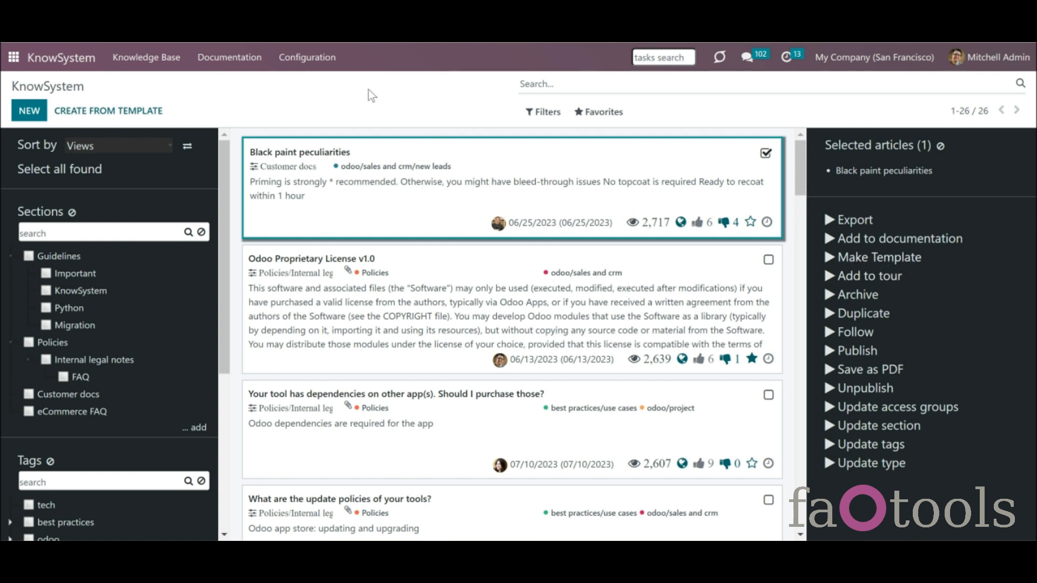
left_click(312, 58)
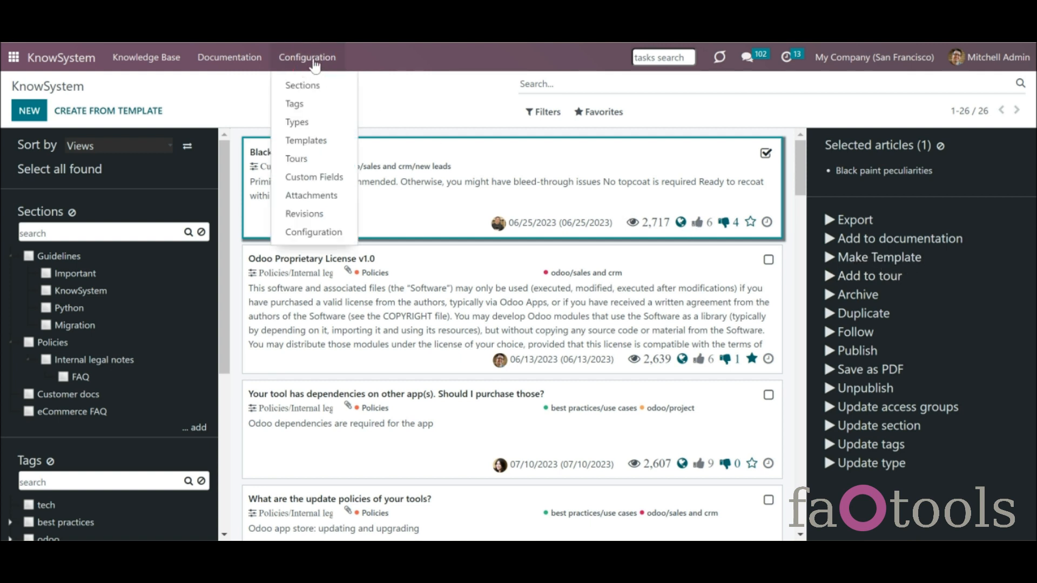
left_click(342, 232)
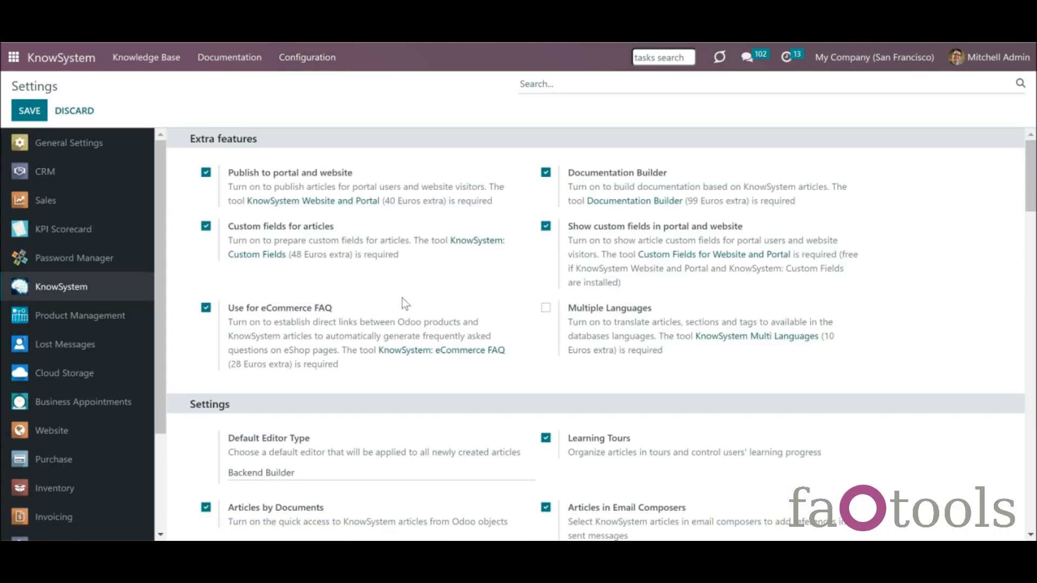
left_click_drag(1034, 199, 1034, 310)
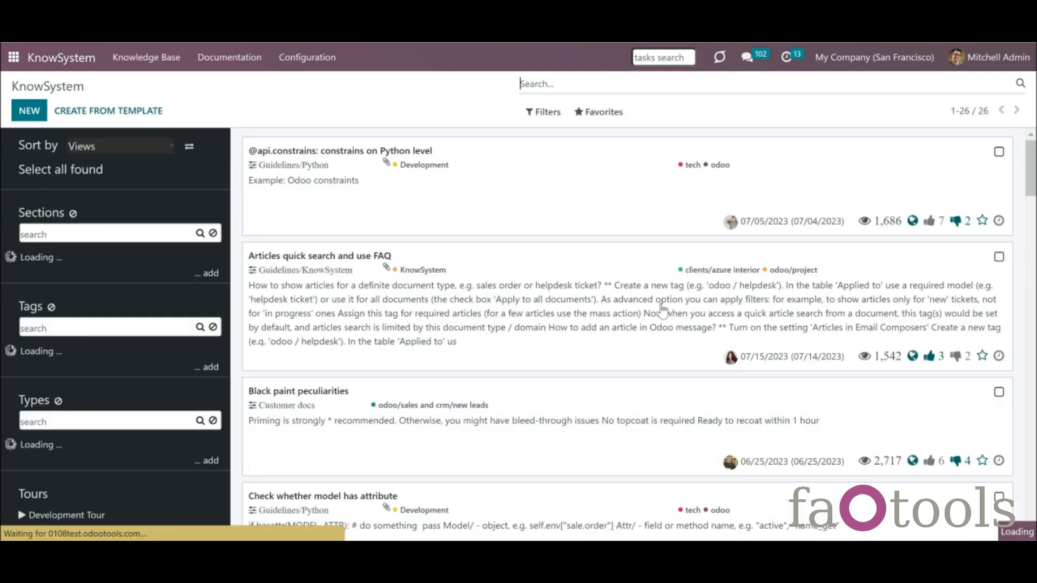
- Export Black paint peculiarities and Odoo Proprietary License v1.0 together to Articles (30).pdf and review it
scroll(999, 152, "down", 4)
left_click(999, 151)
left_click(769, 261)
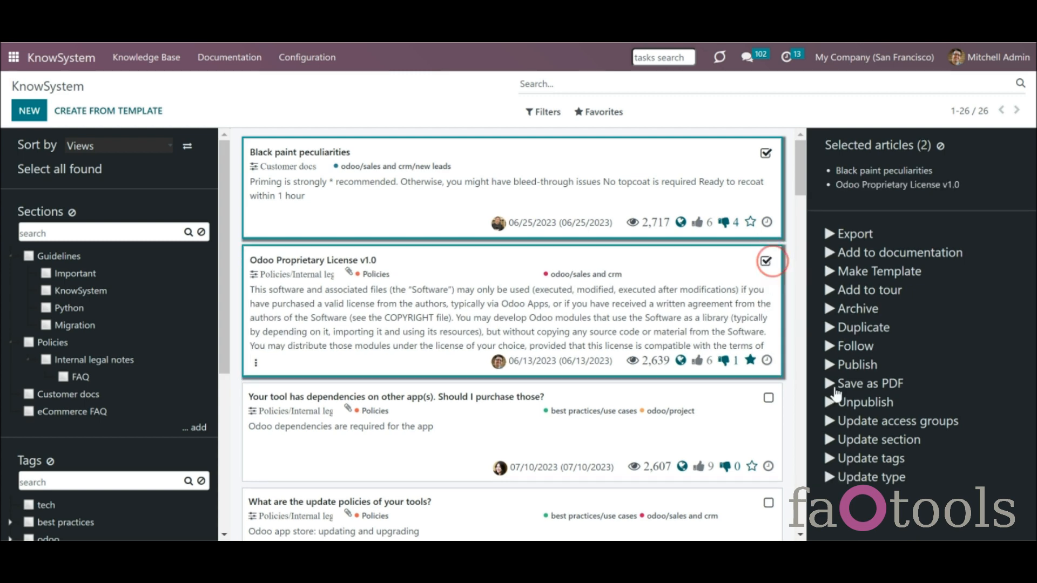
left_click(853, 383)
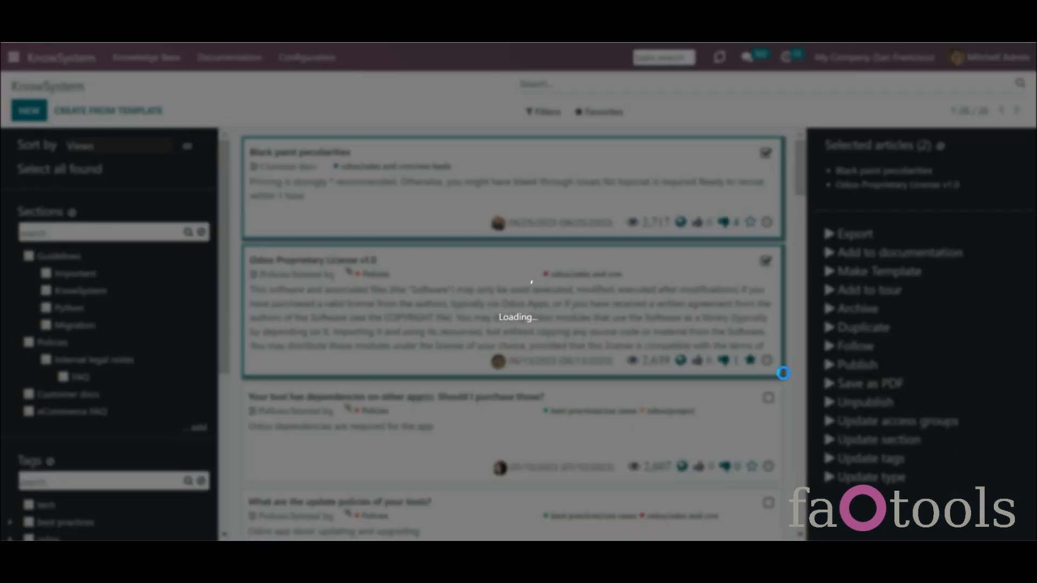
left_click(777, 54)
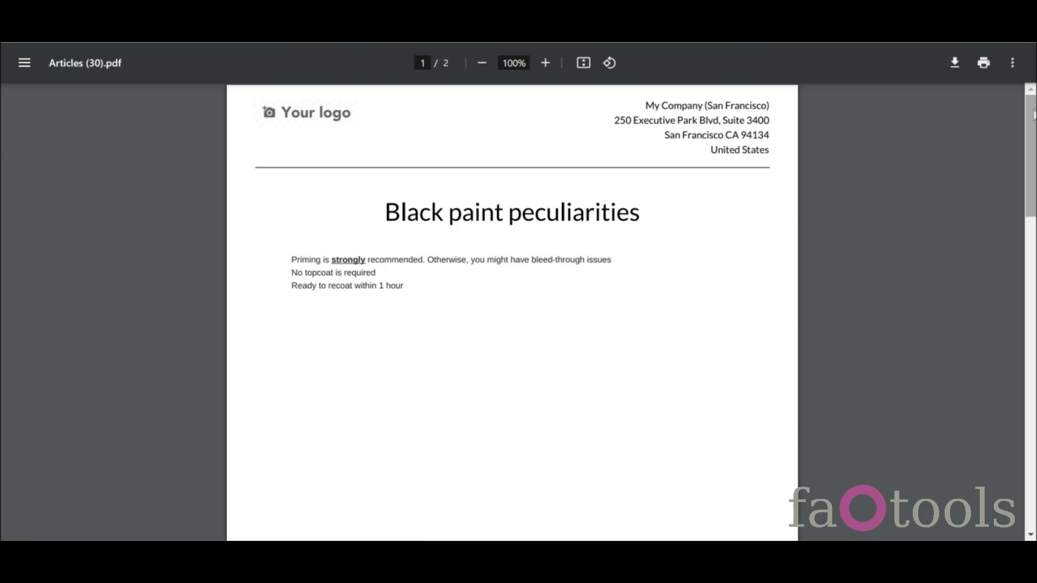
left_click_drag(1034, 115, 1036, 410)
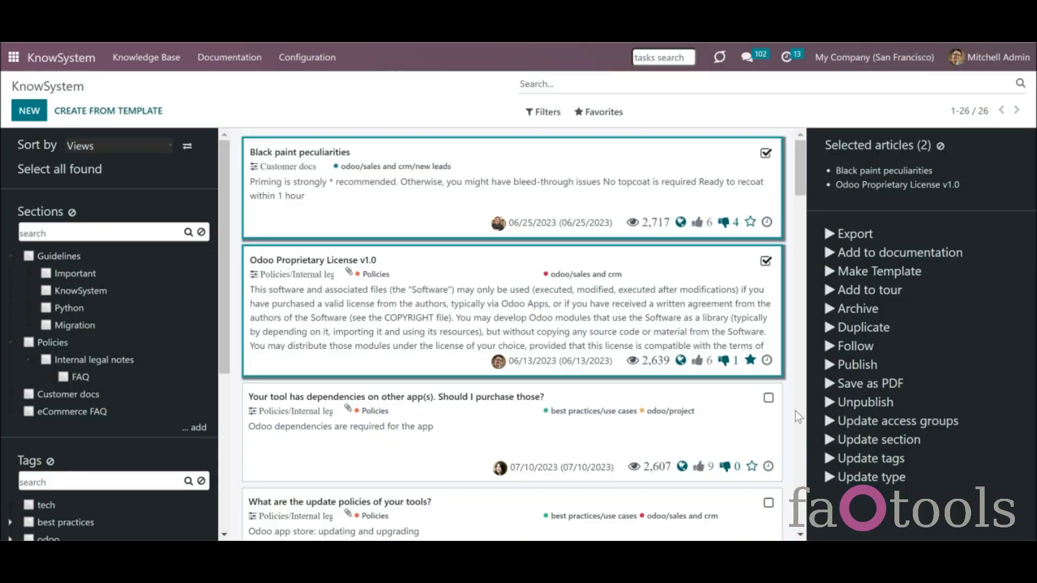
- Change the section of both selected articles to Policies
left_click(847, 442)
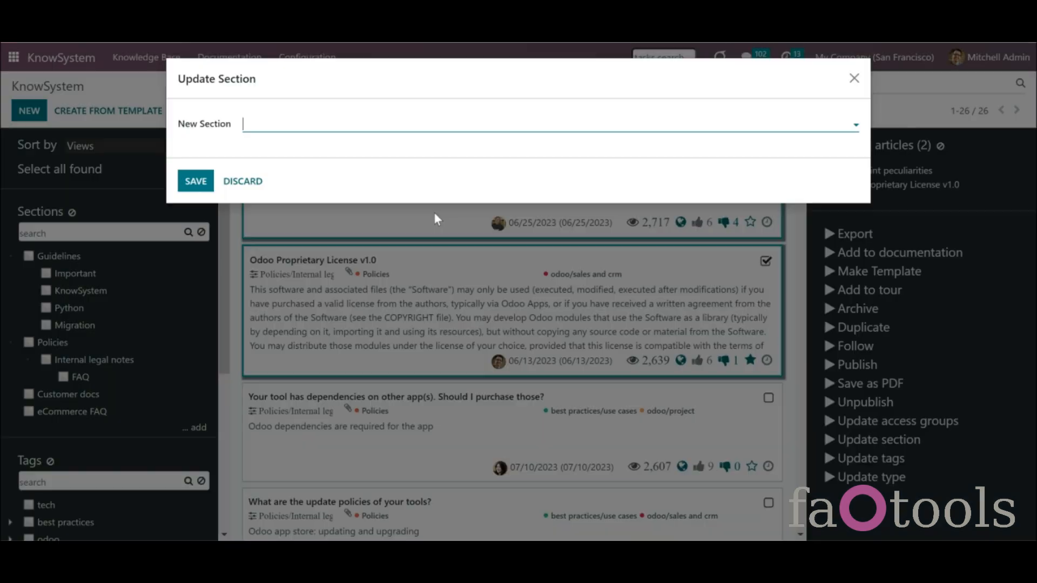
left_click(359, 129)
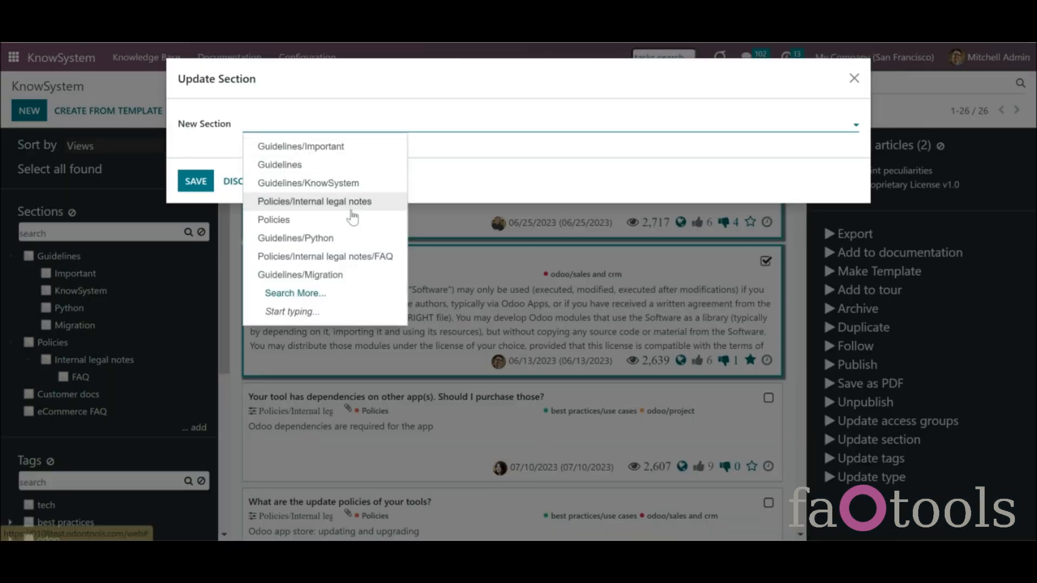
left_click(351, 221)
left_click(187, 186)
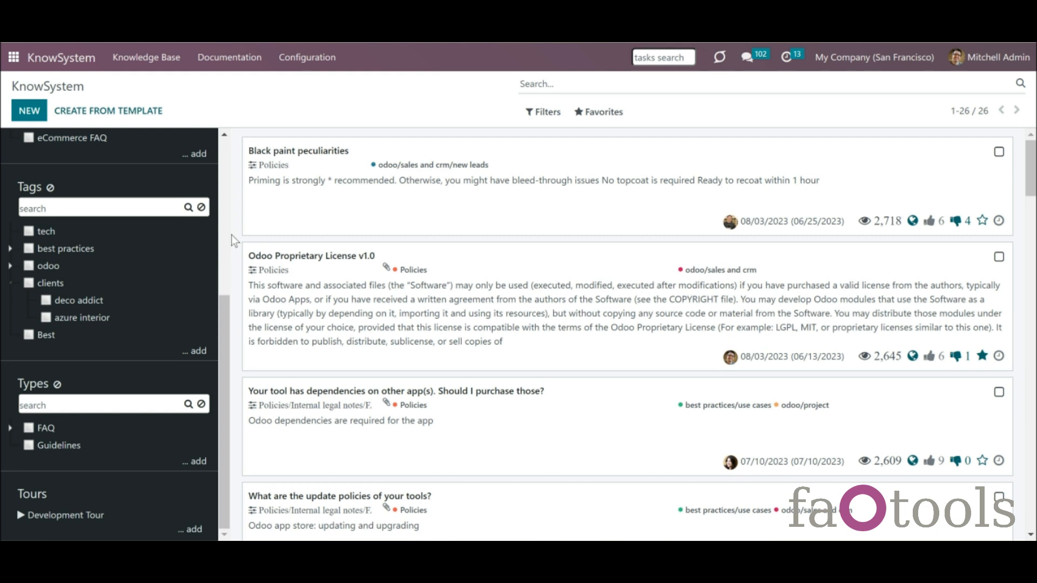
left_click(29, 119)
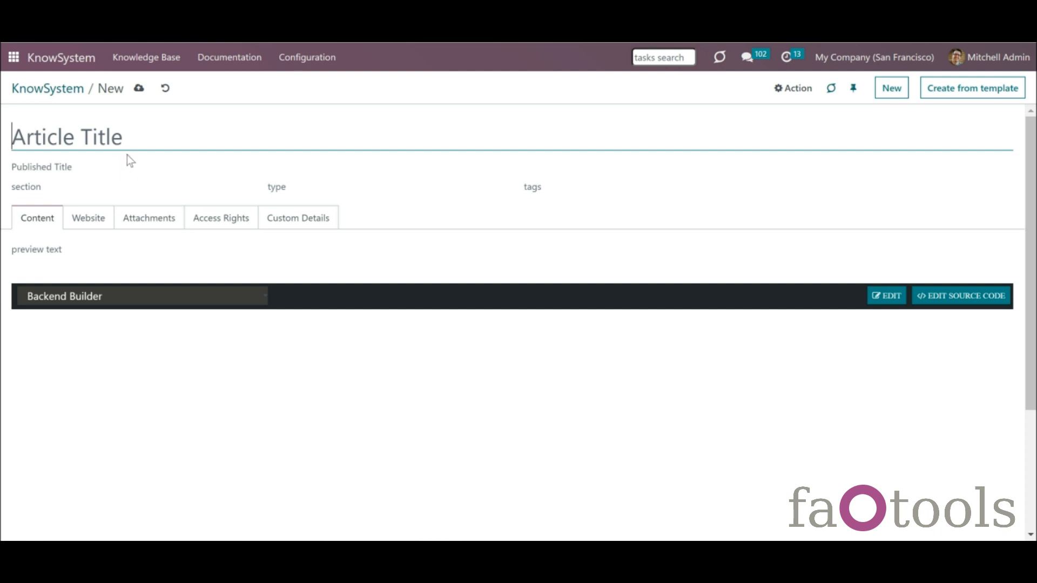
- Title the new article 'Modules Purchase' with published title 'How to purchase a module'
type("Pu")
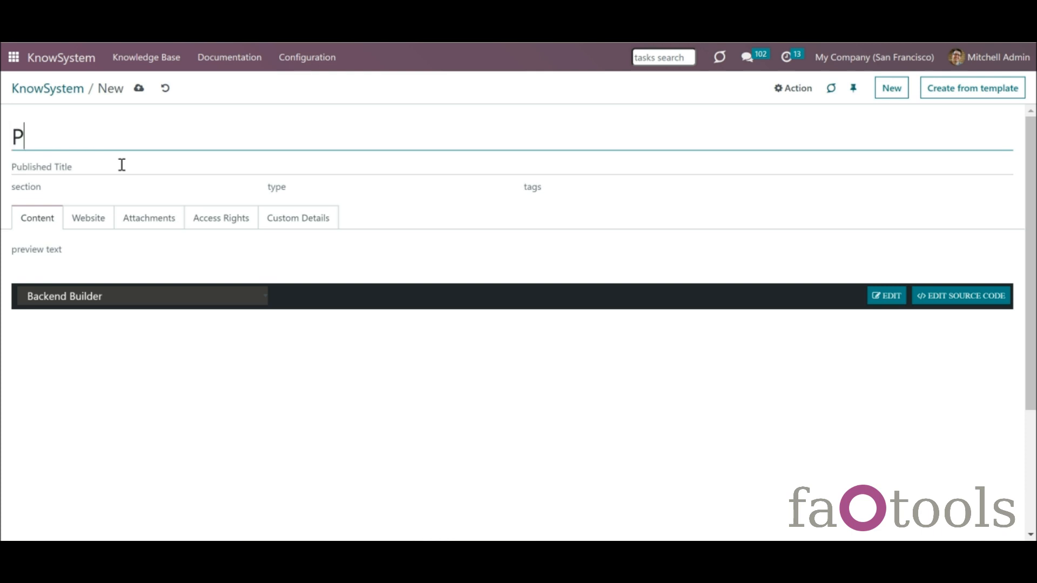
key("BackSpace")
key("BackSpace")
type("Modules Pur")
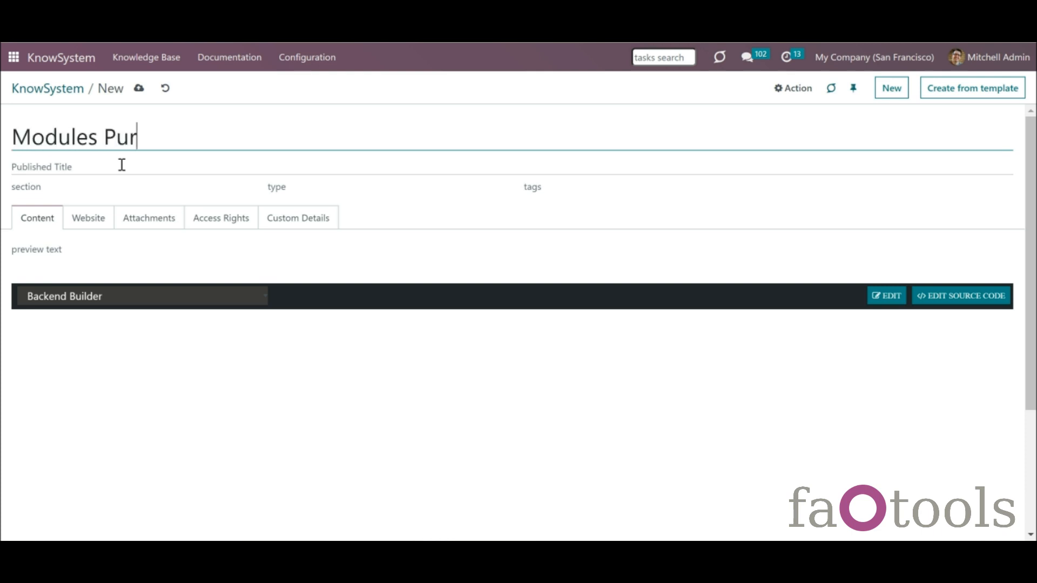
type("chase")
left_click(116, 169)
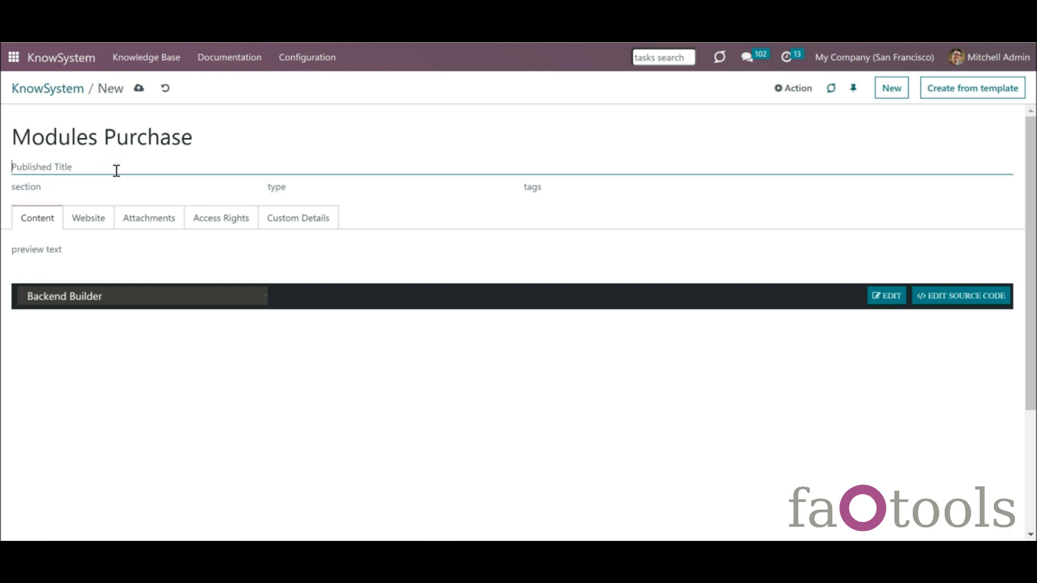
type("How to purchase a module")
- Set the article's section and type to Guidelines and tag it odoo/sales and crm
left_click(83, 190)
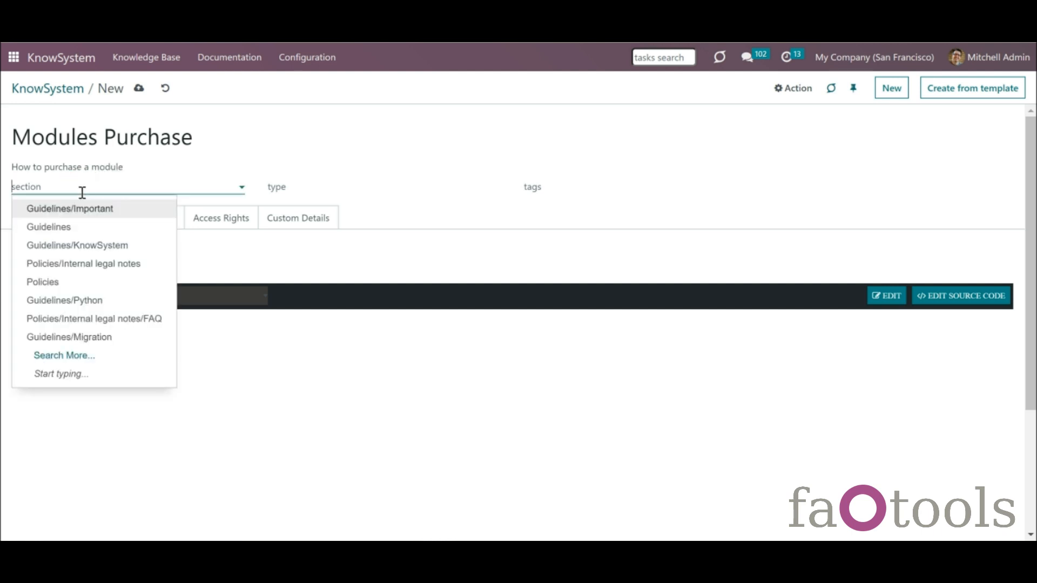
left_click(92, 228)
left_click(303, 188)
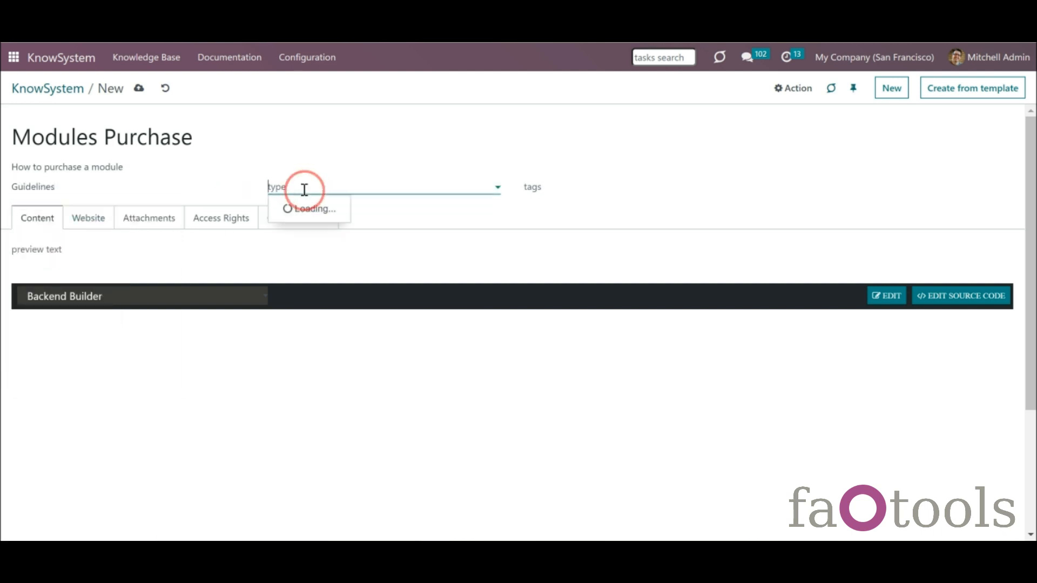
left_click(313, 227)
left_click(534, 187)
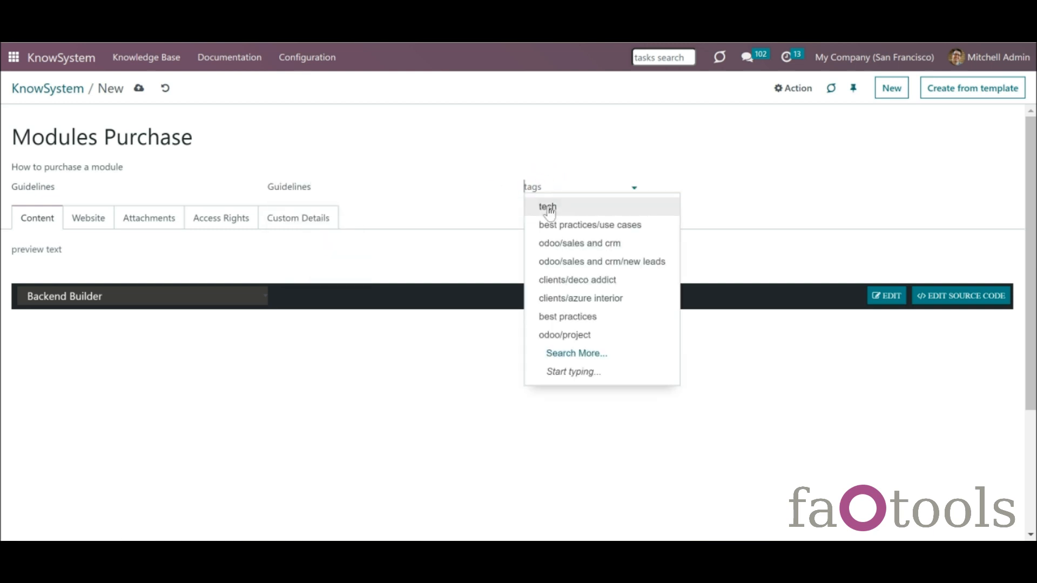
left_click(569, 244)
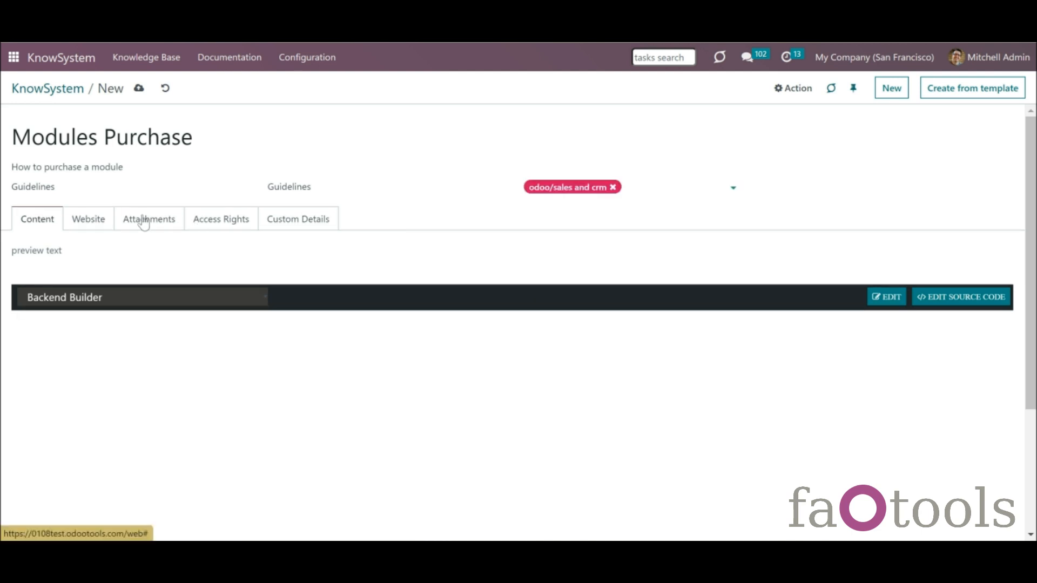
left_click(89, 219)
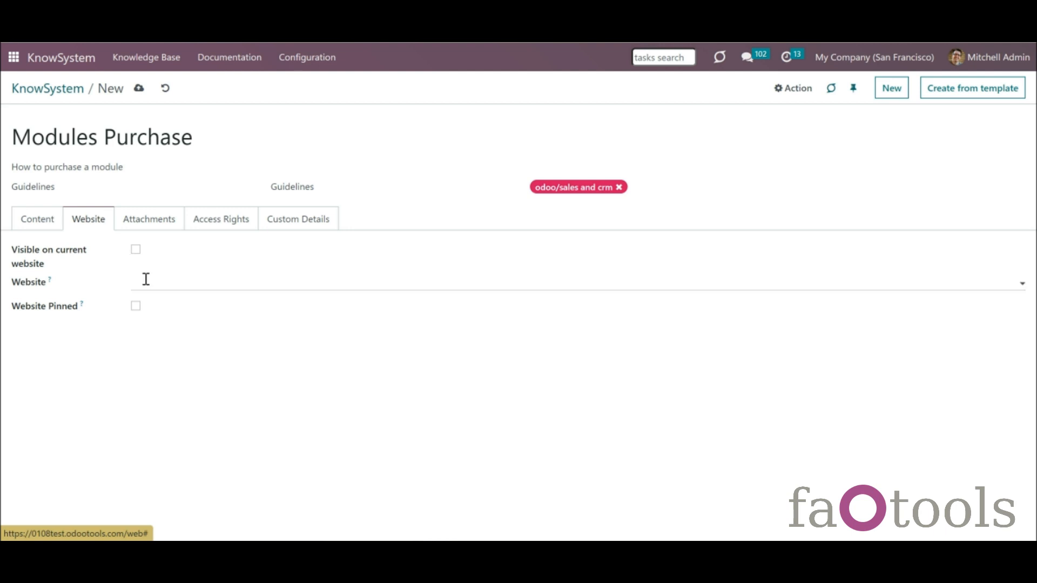
- Make Modules Purchase visible on the current website and attach the image cloud-2111611_1920.jpg
left_click(136, 250)
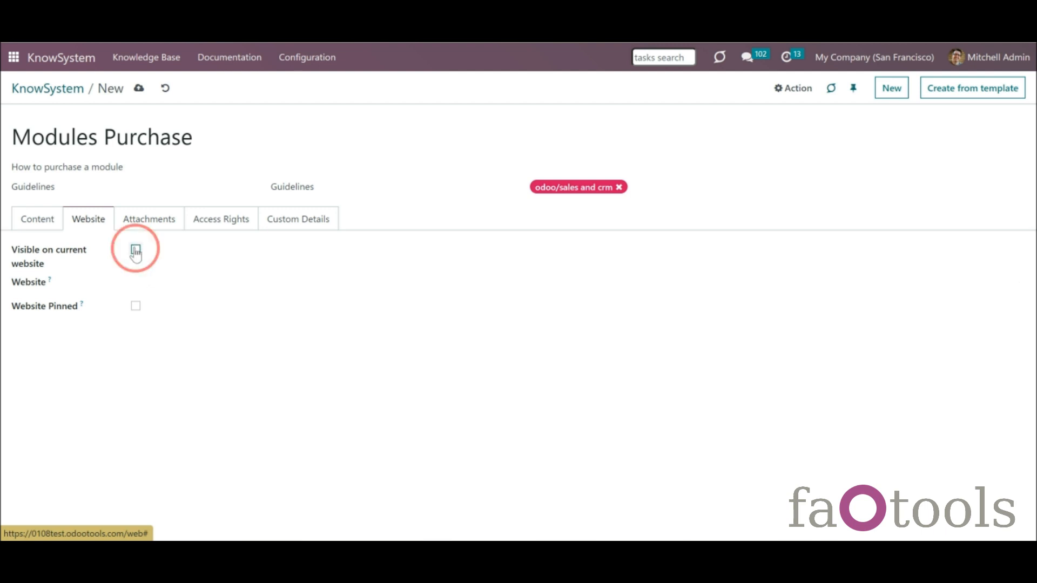
left_click(143, 230)
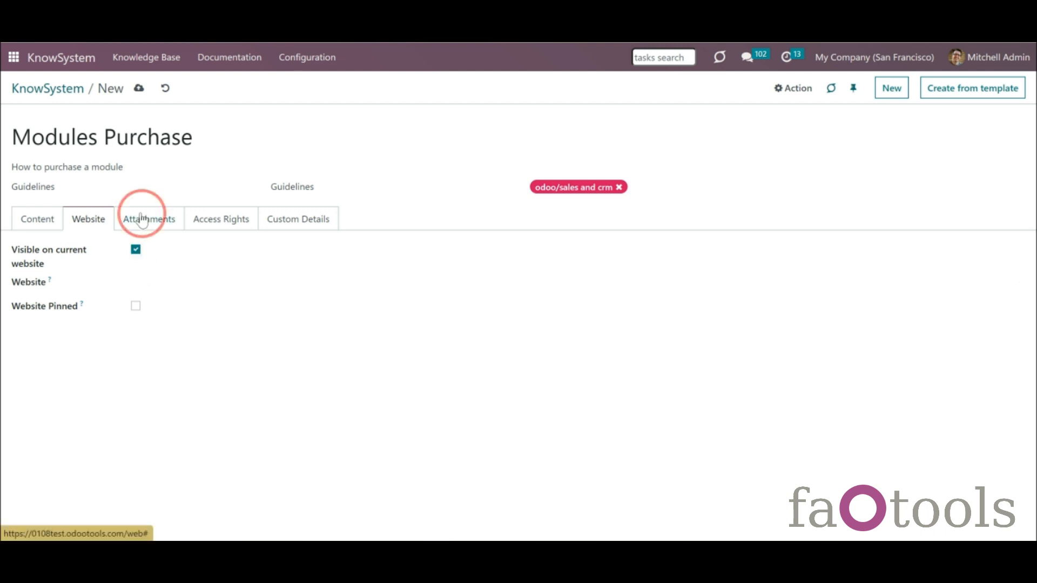
left_click(66, 269)
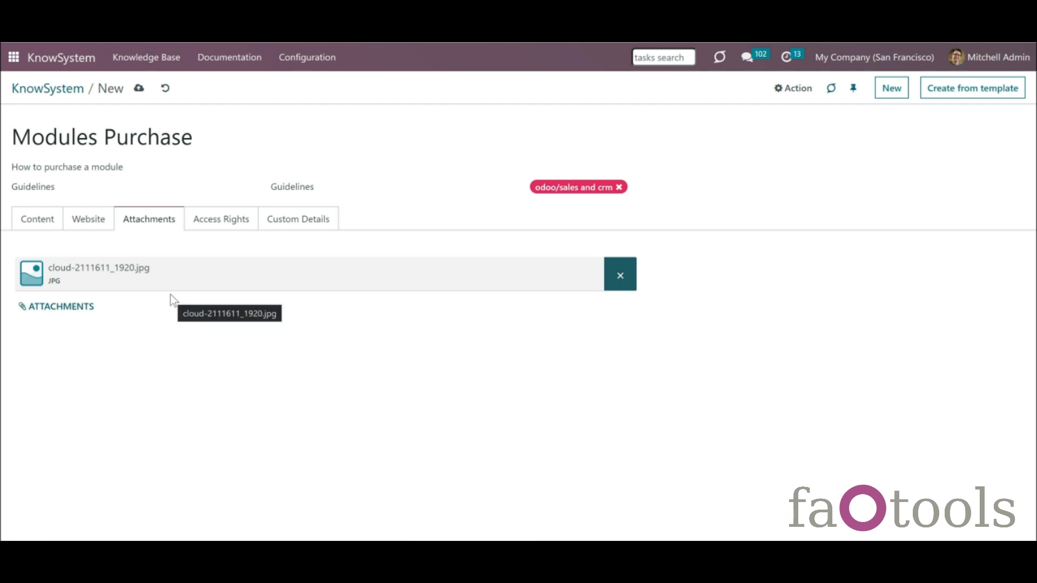
left_click(206, 229)
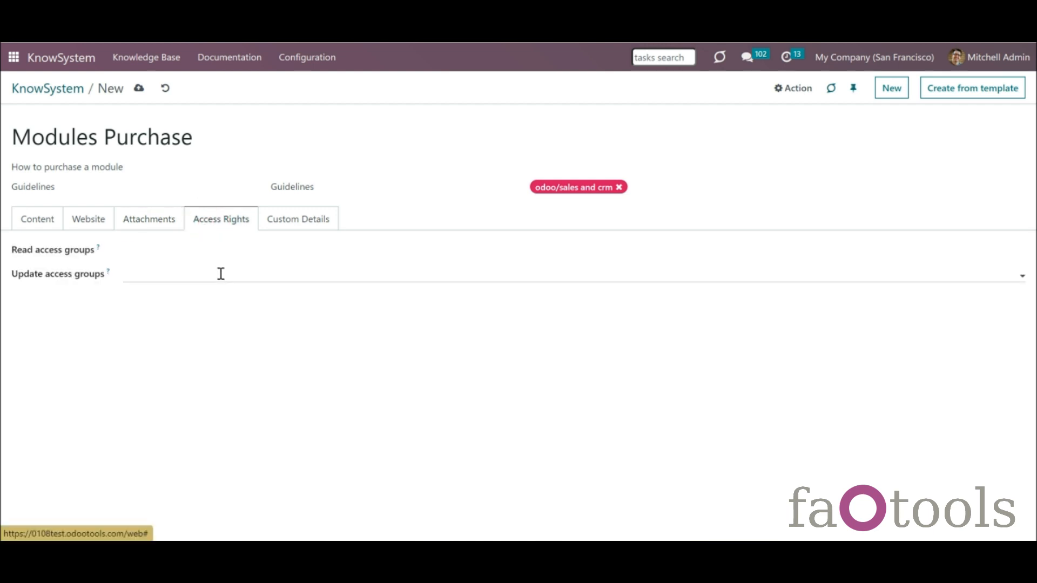
left_click(37, 218)
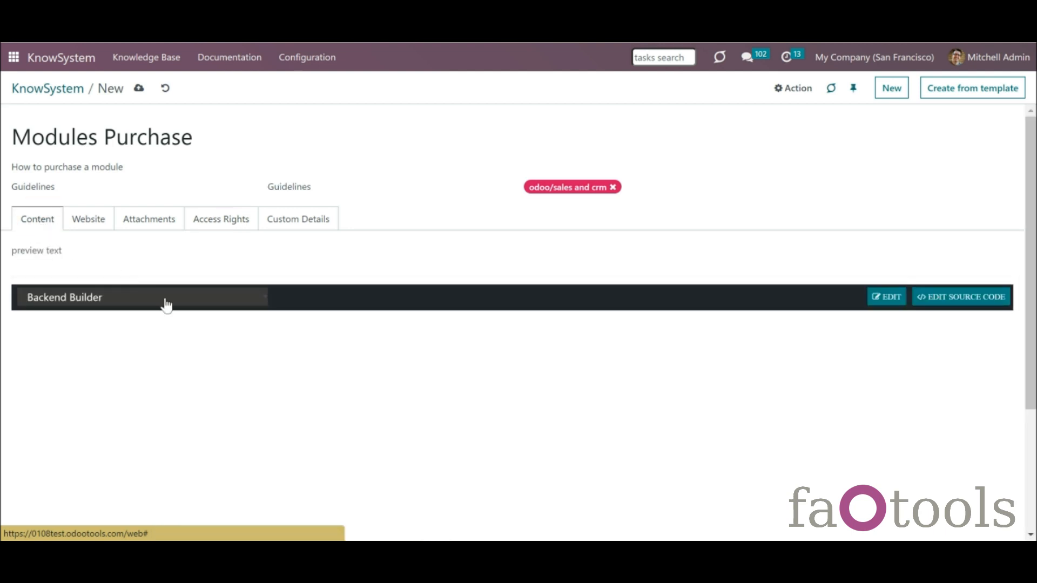
- Keep Backend Builder, add a Text block reading 'We sell our modules only through the official Odoo store.' and save
left_click(218, 301)
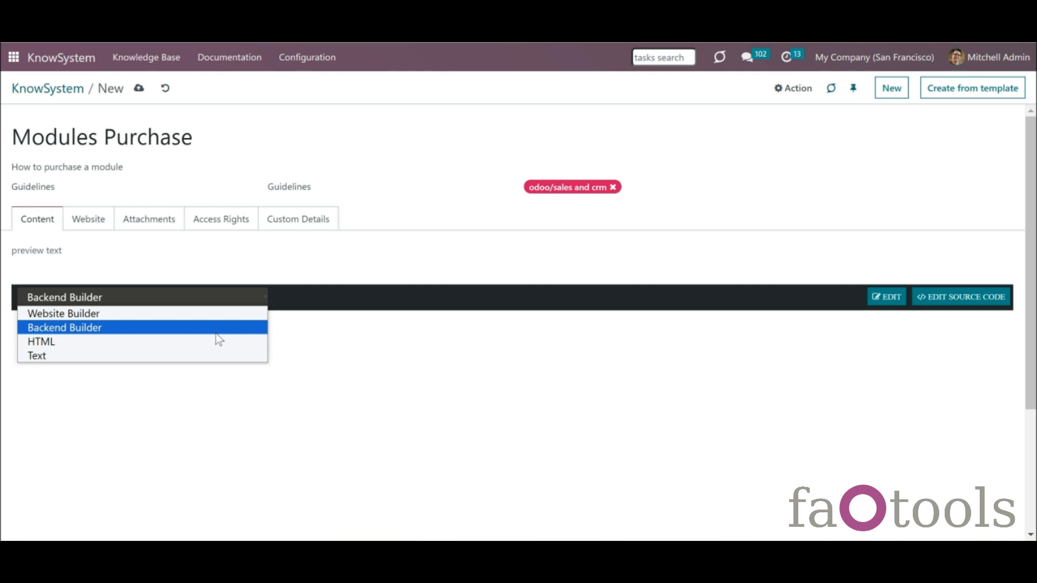
left_click(219, 330)
left_click(889, 298)
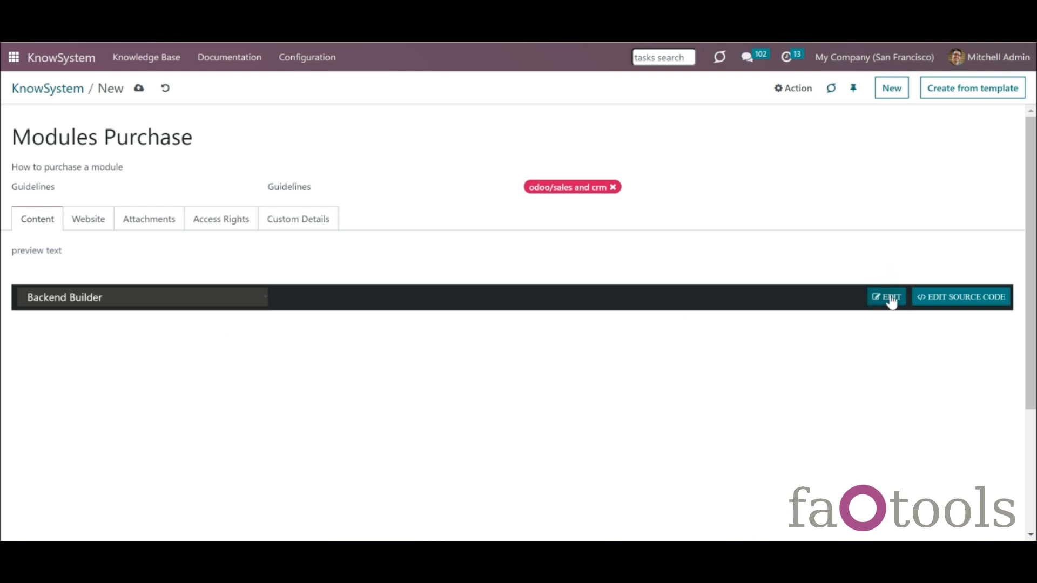
left_click(401, 343)
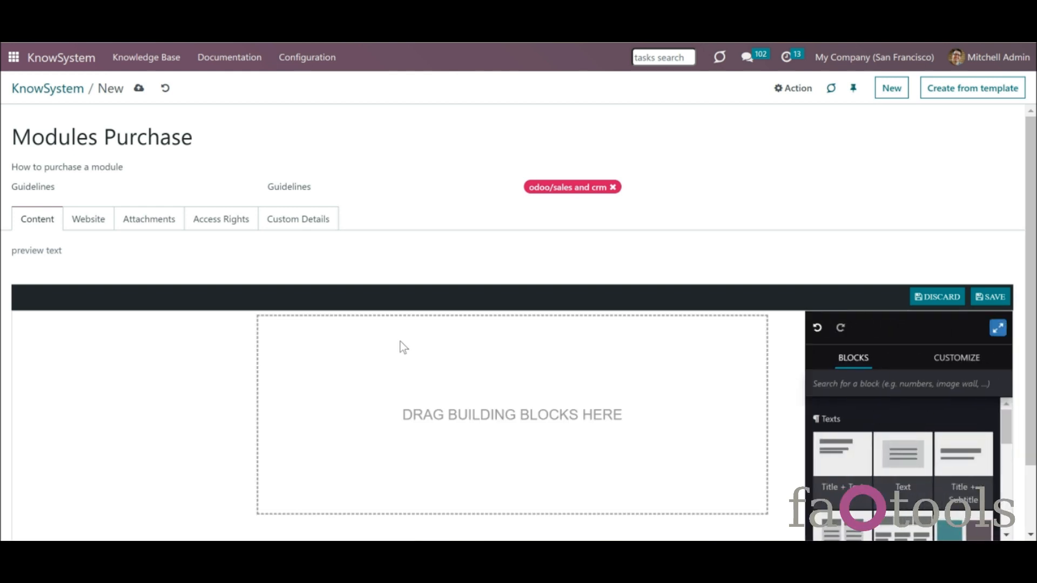
left_click_drag(902, 454, 583, 432)
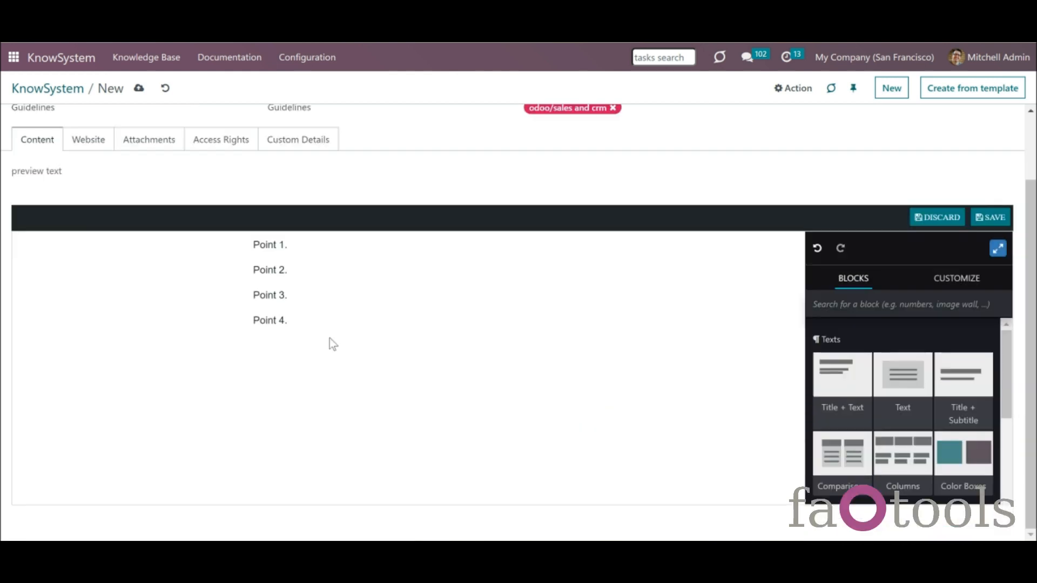
left_click_drag(310, 319, 258, 243)
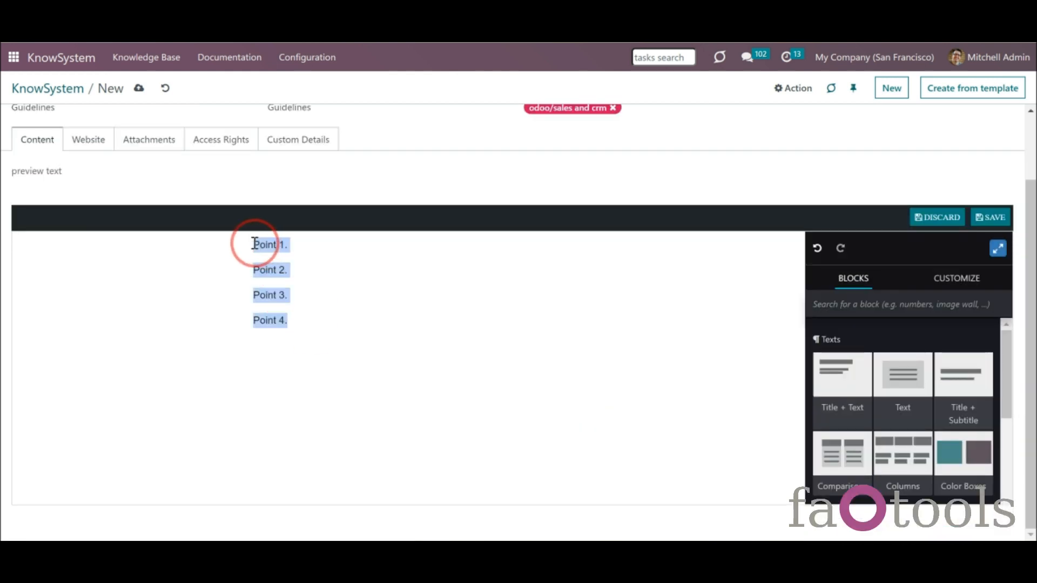
type("We")
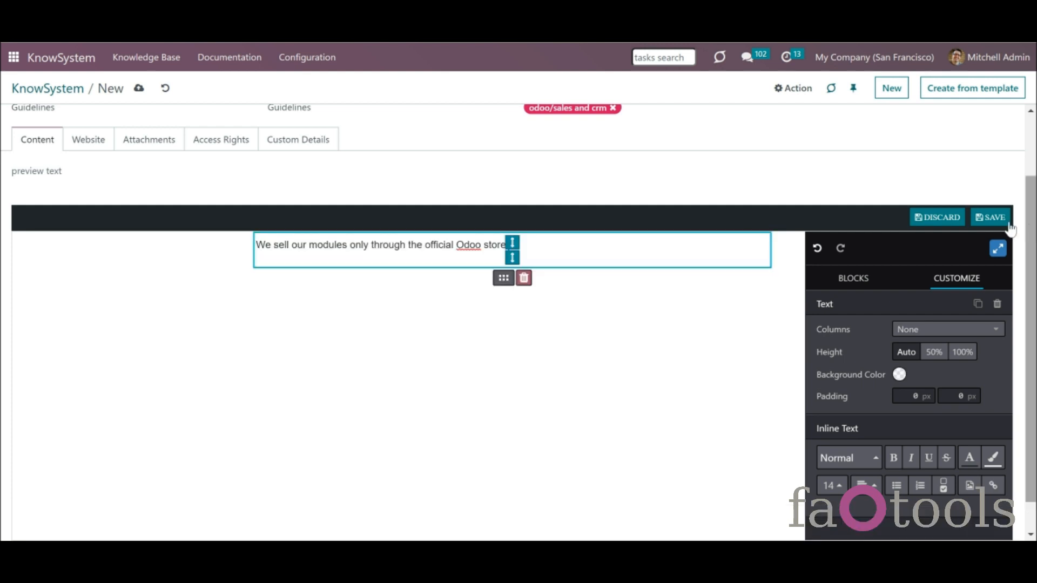
left_click(1008, 222)
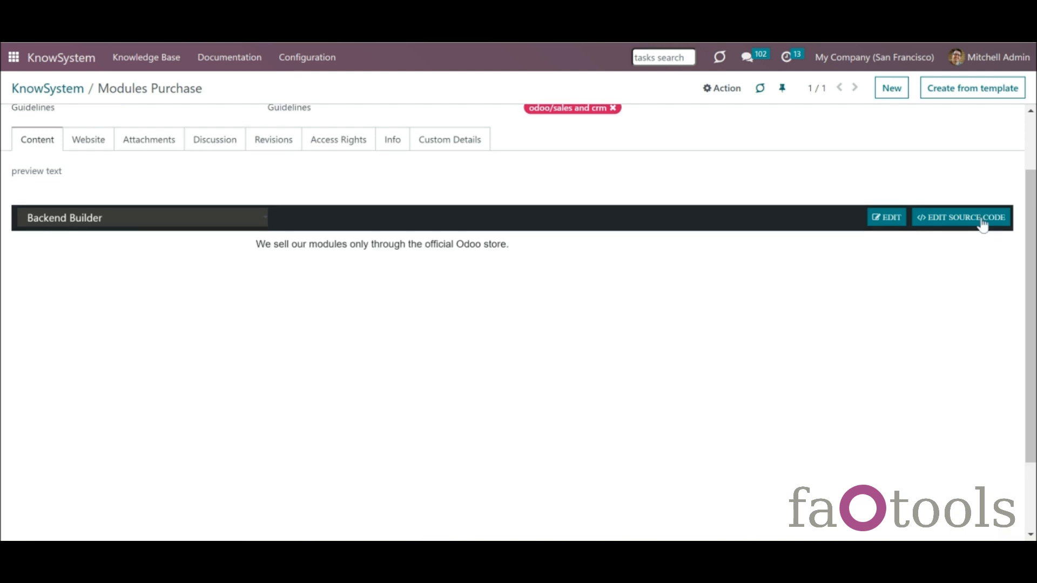
left_click_drag(1032, 231, 1026, 122)
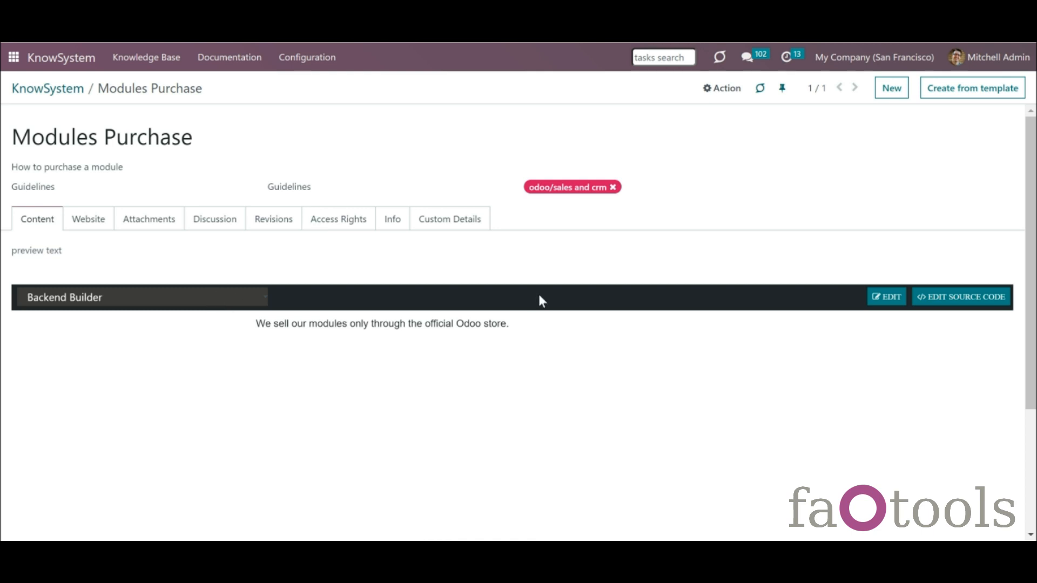
- Leave the article's editor type unchanged and go to the KnowSystem Configuration settings page
left_click(257, 299)
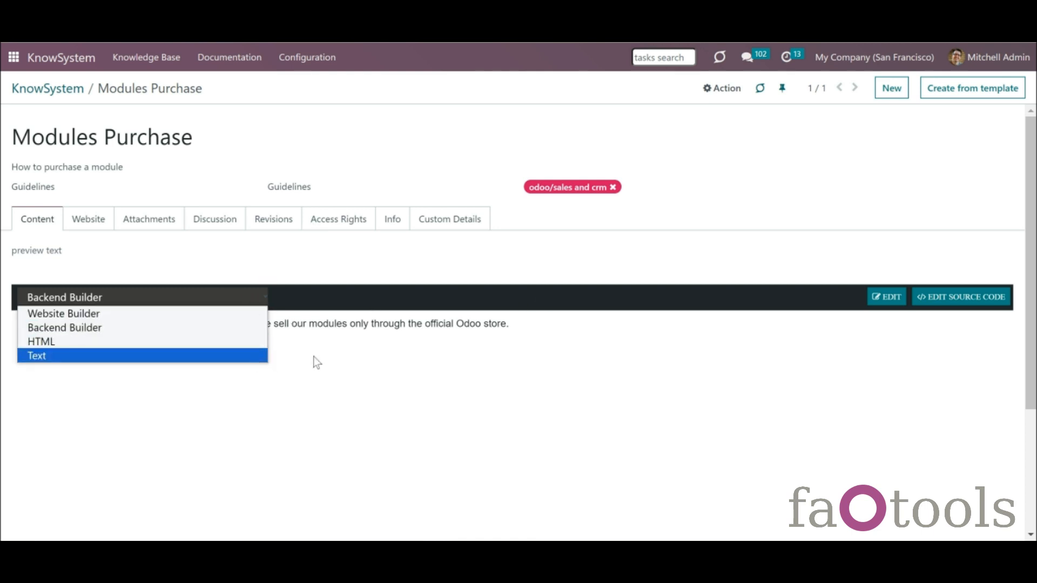
left_click(319, 335)
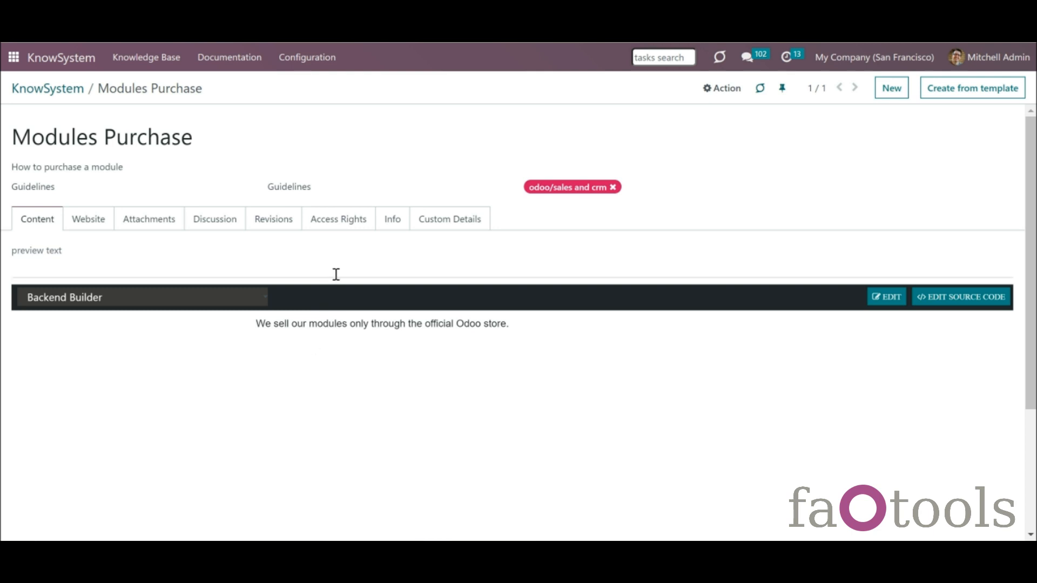
left_click(298, 58)
left_click(330, 240)
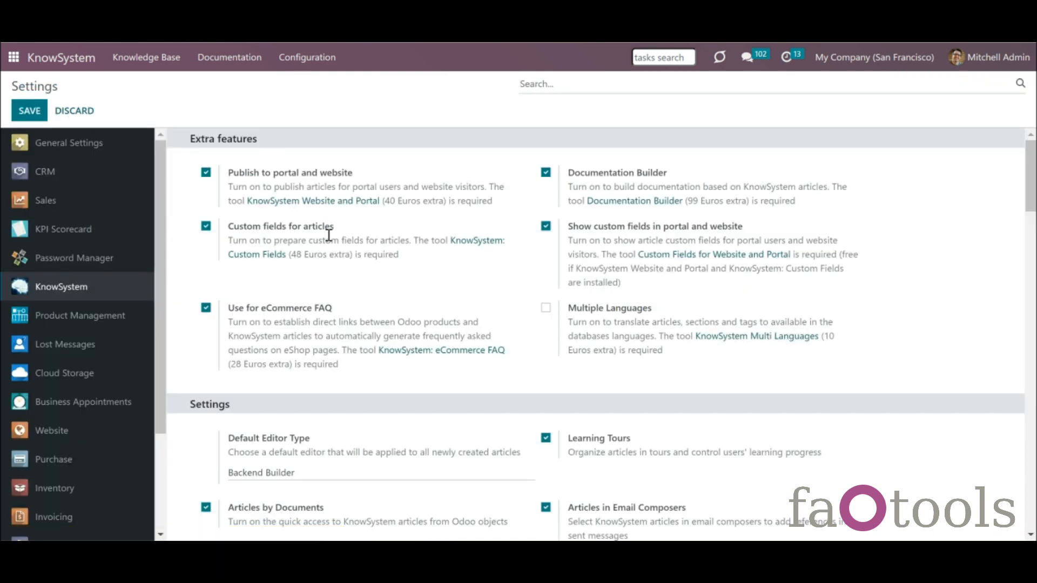
- Confirm Backend Builder as the Default Editor Type and return to the 27-article list
left_click(433, 481)
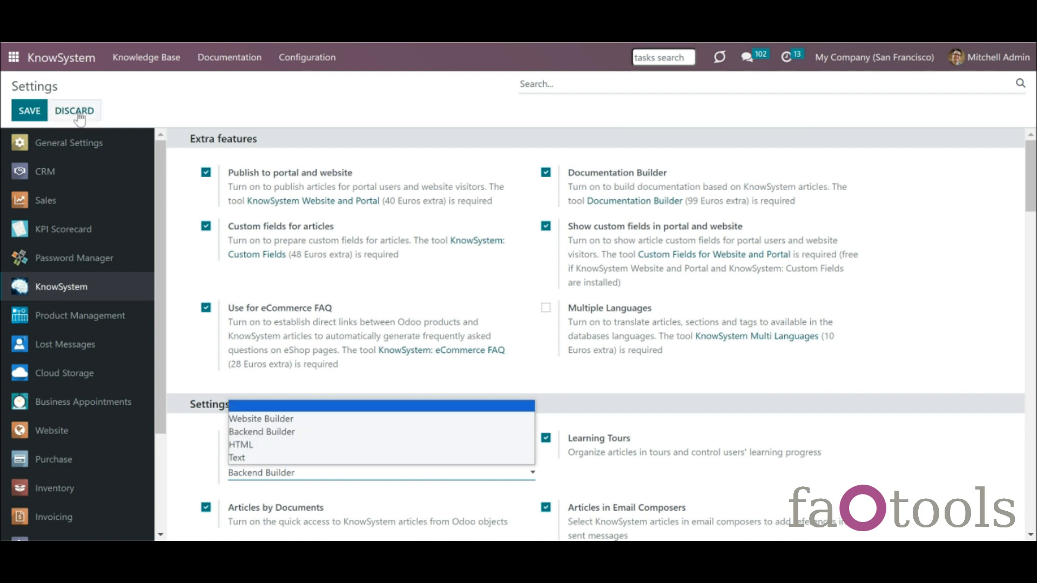
left_click(203, 112)
left_click(74, 64)
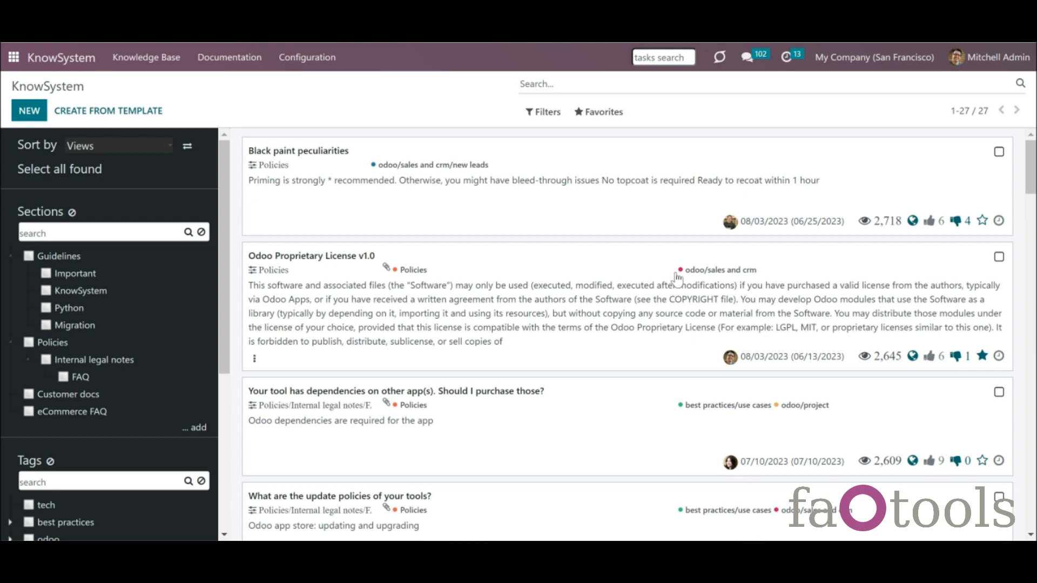
- Make a template named 'Command template' from the article on embedding website pages
left_click_drag(1025, 164, 1028, 205)
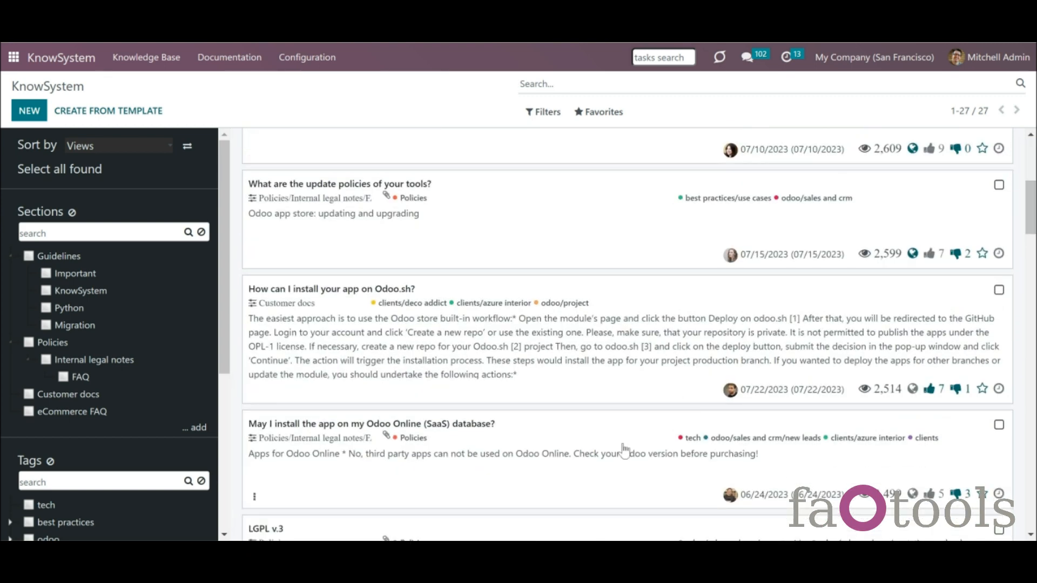
left_click_drag(1028, 208, 1029, 255)
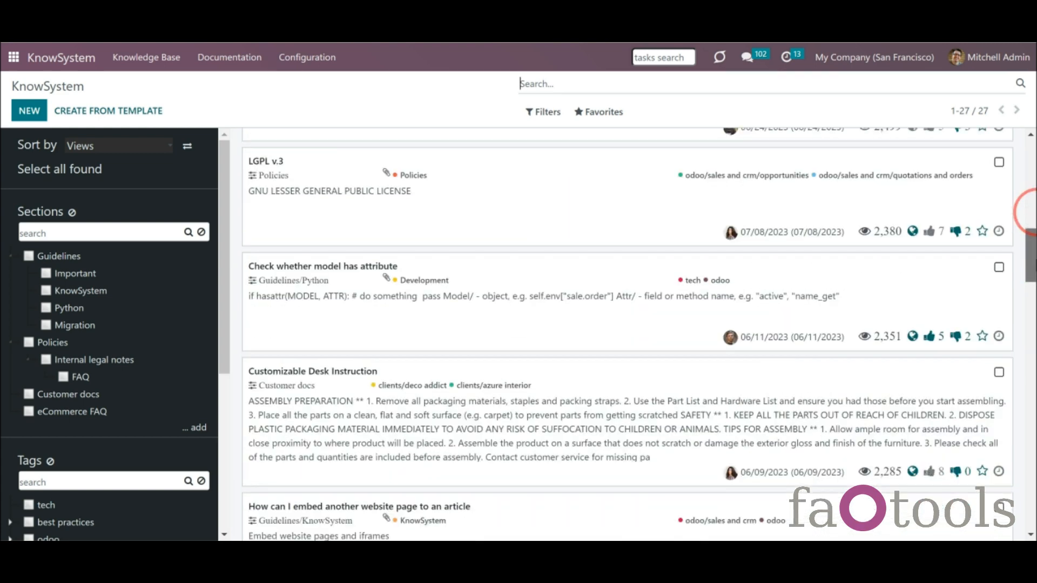
left_click(527, 522)
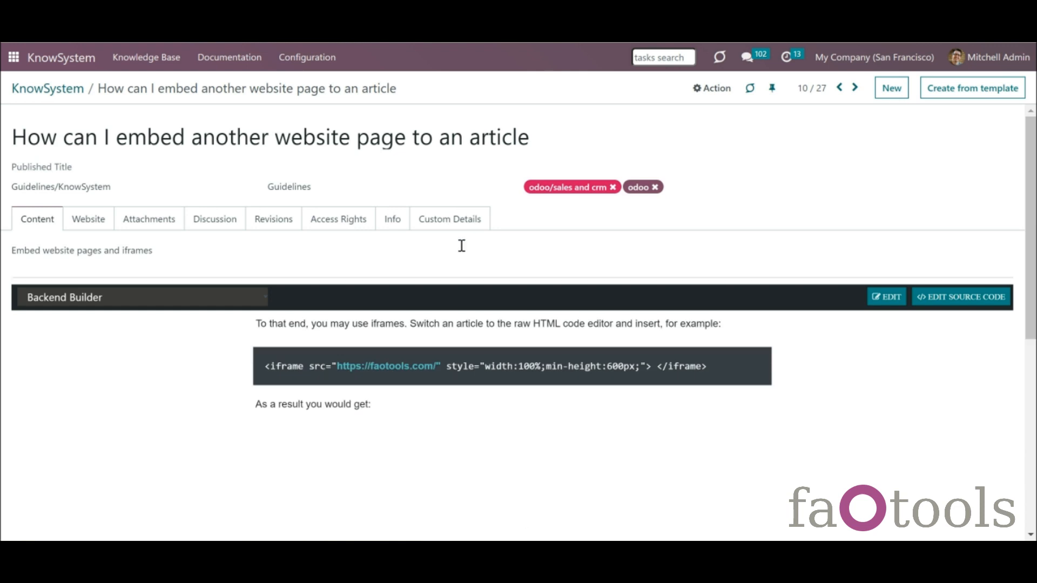
left_click(717, 95)
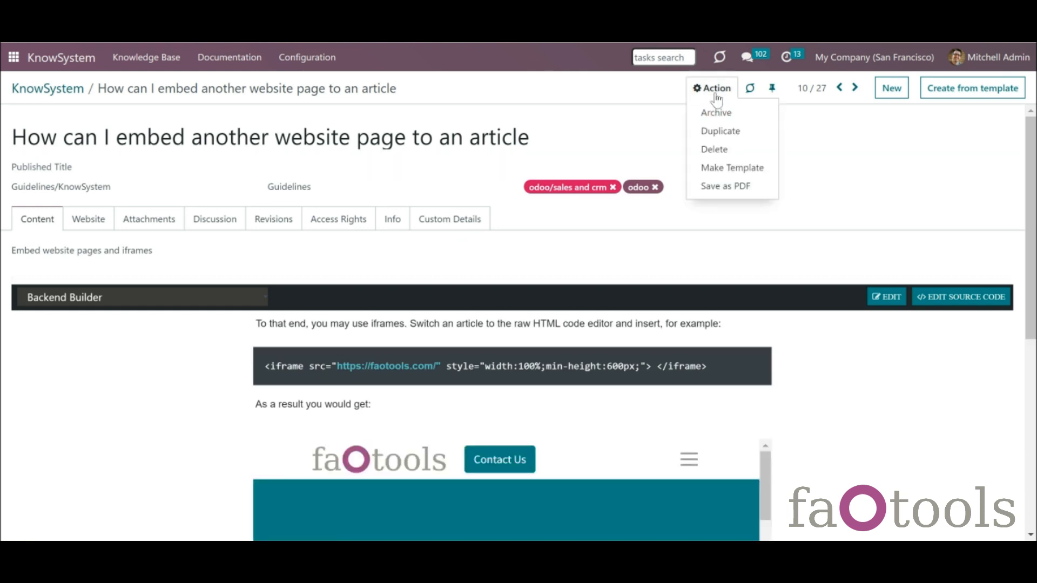
left_click(744, 170)
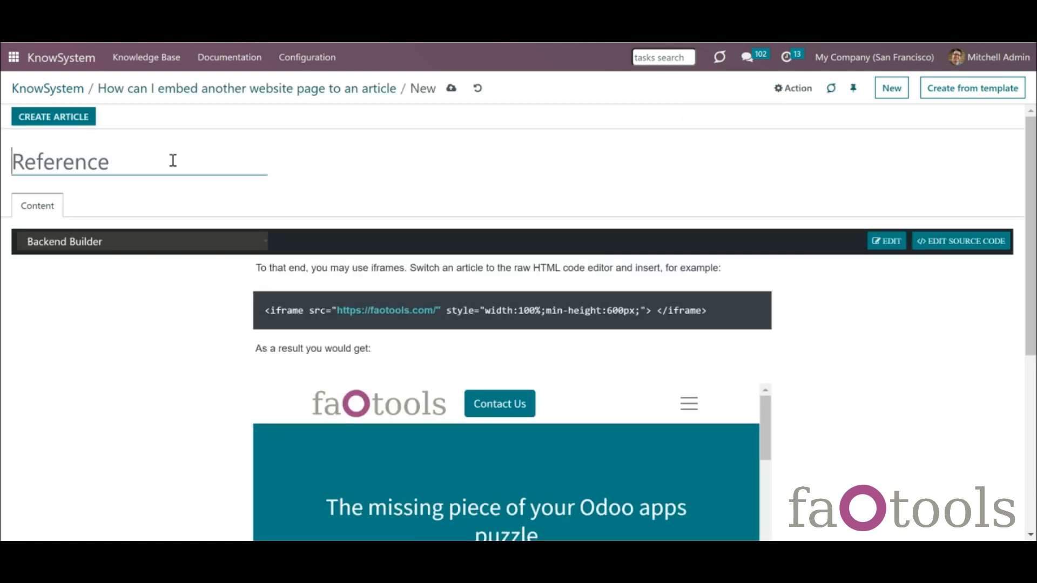
type("Command ")
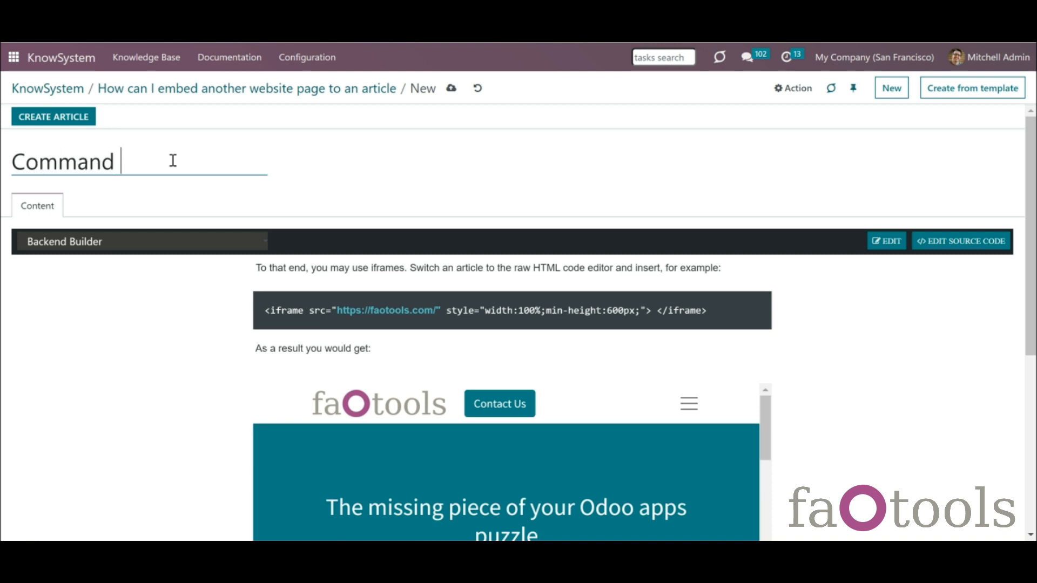
type("template")
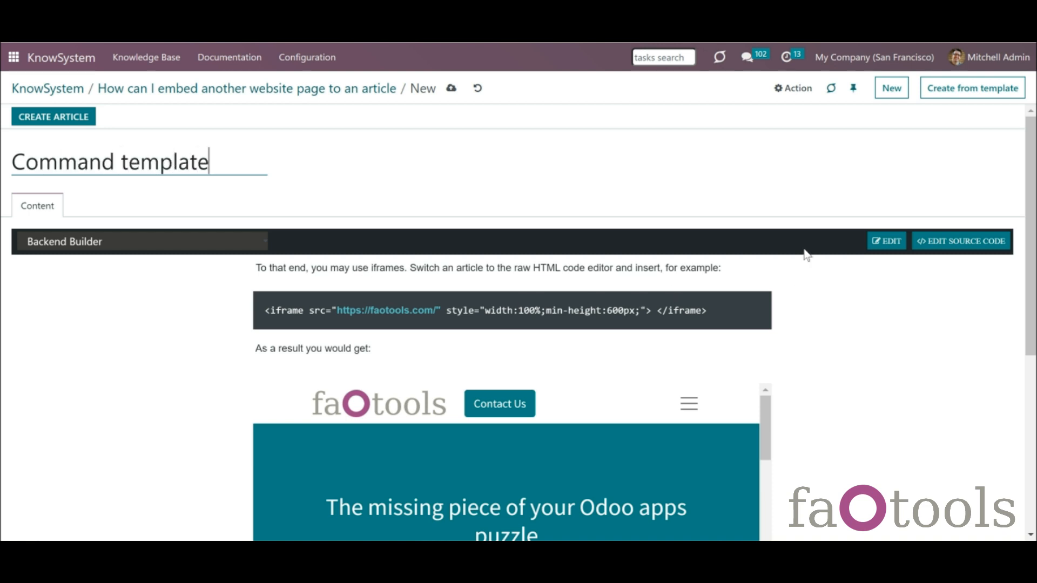
- Delete the 'As a result you would get:' text and website preview, then save the template
left_click(886, 246)
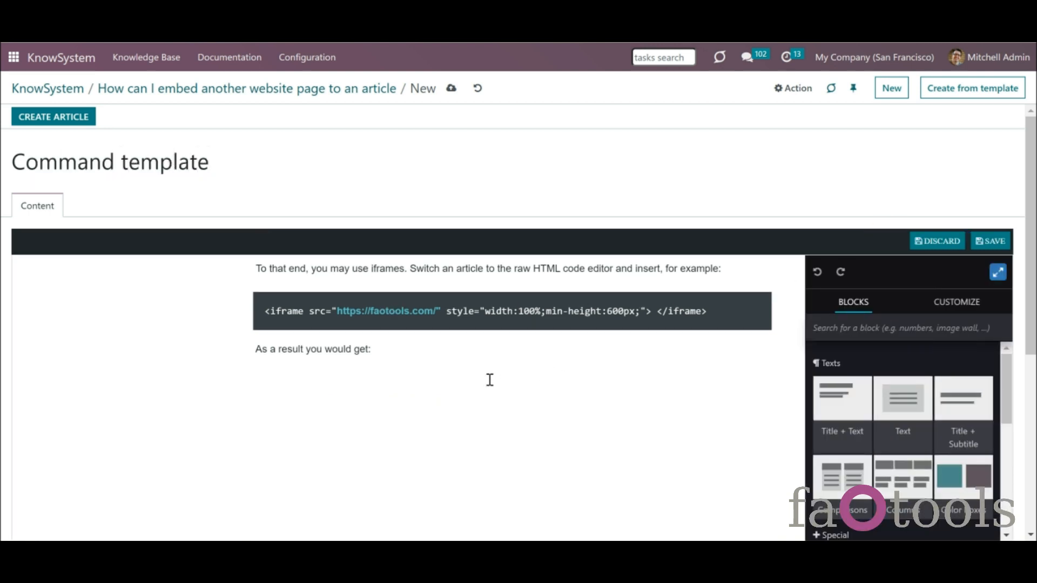
left_click(489, 365)
left_click(541, 322)
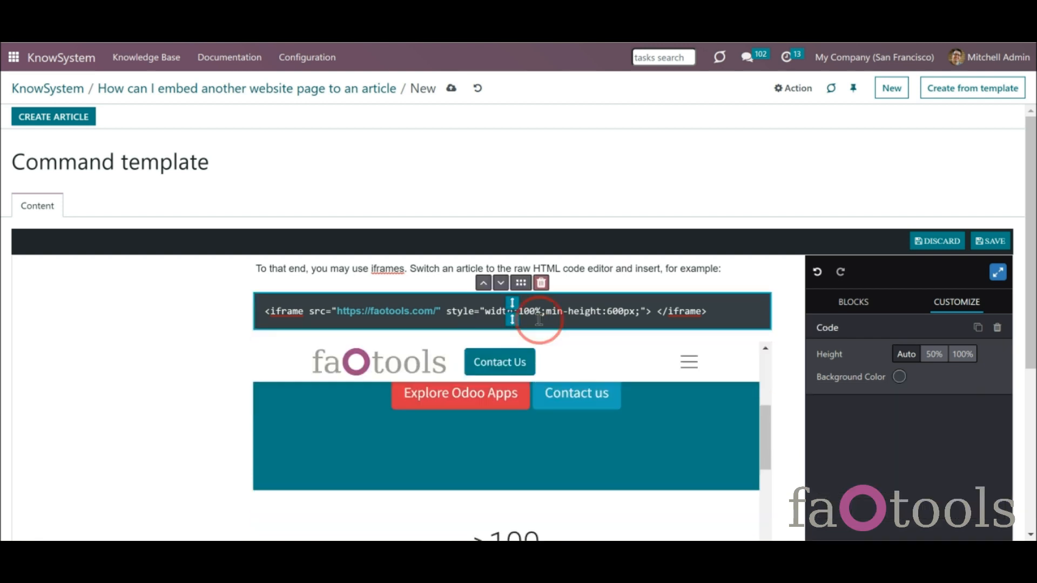
scroll(536, 270, "down", 2)
left_click(532, 207)
scroll(848, 227, "up", 2)
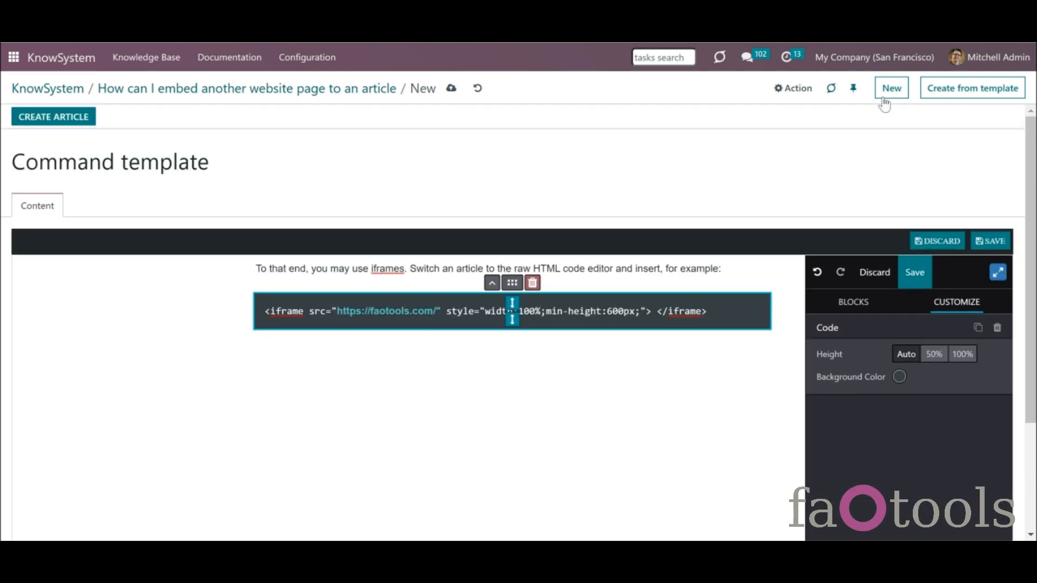
left_click(451, 90)
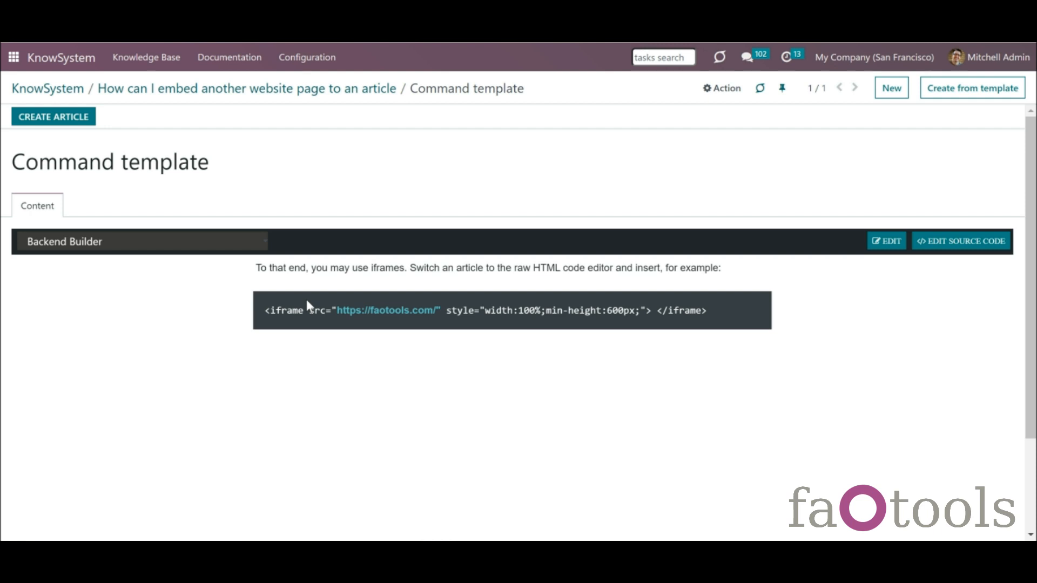
- Check Command template in the Templates list, discard an empty new template, and return to the articles
left_click(321, 63)
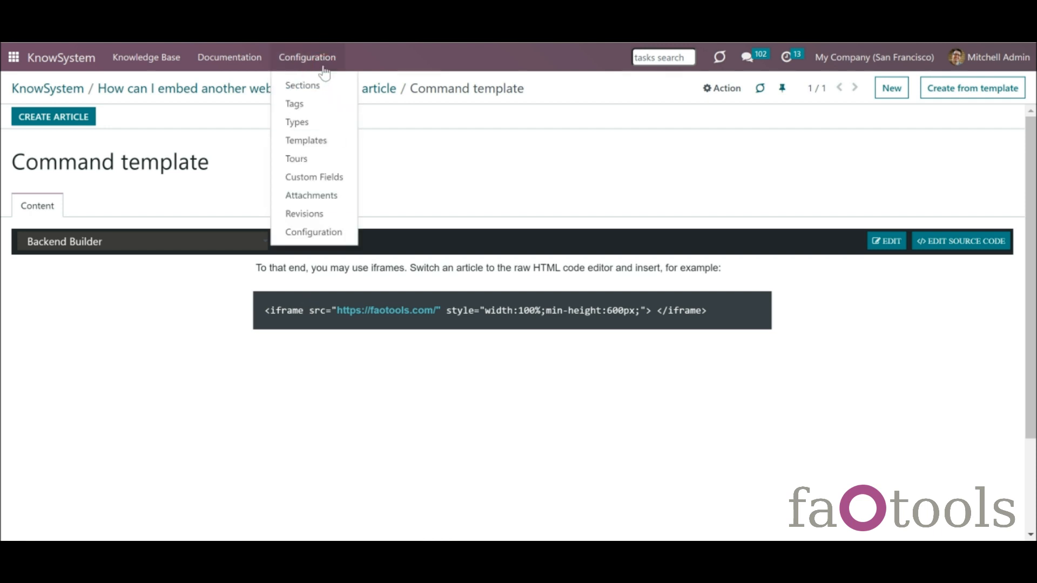
left_click(321, 143)
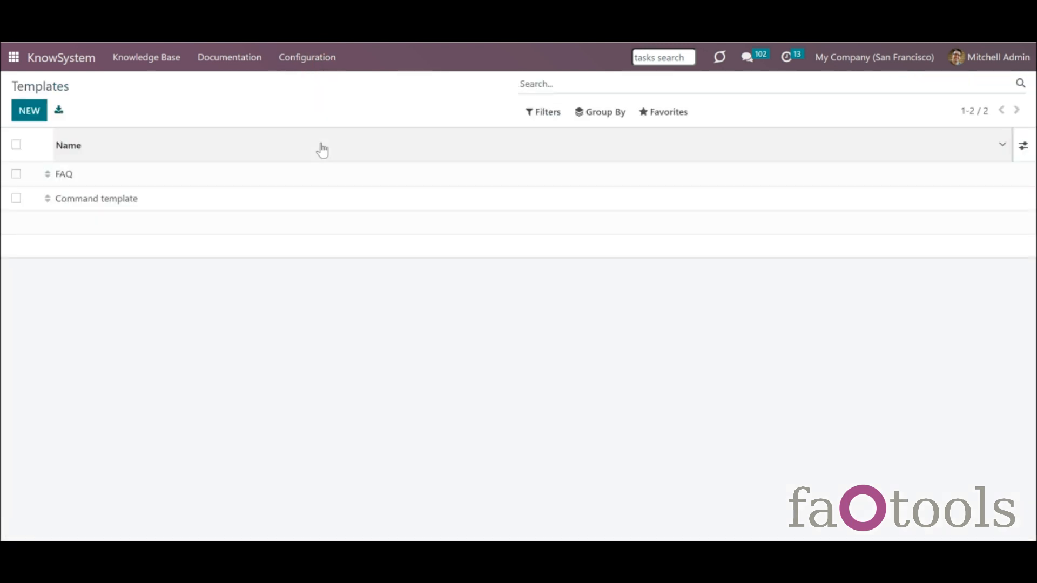
left_click(43, 122)
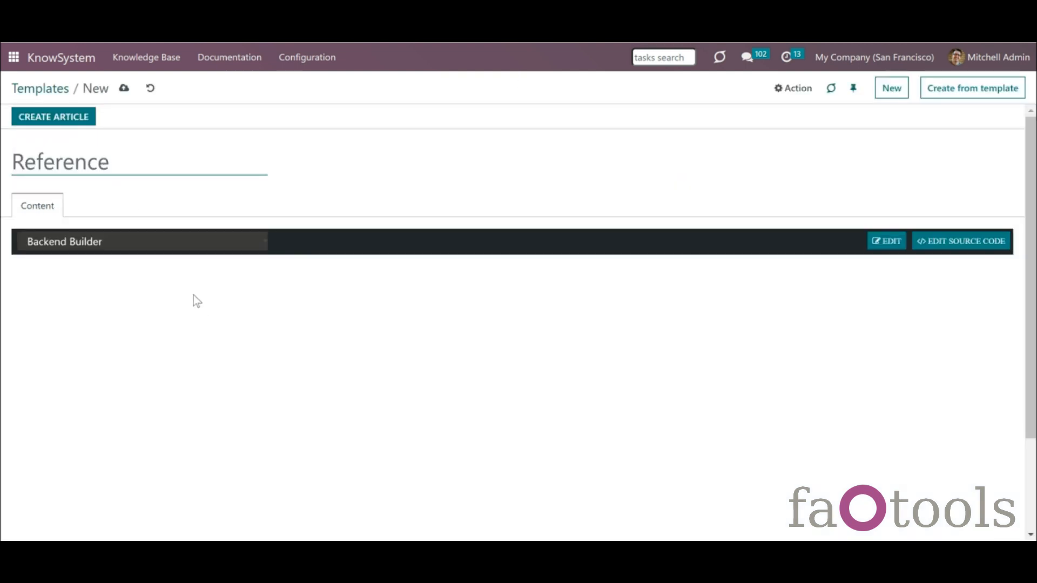
left_click(151, 89)
left_click(74, 64)
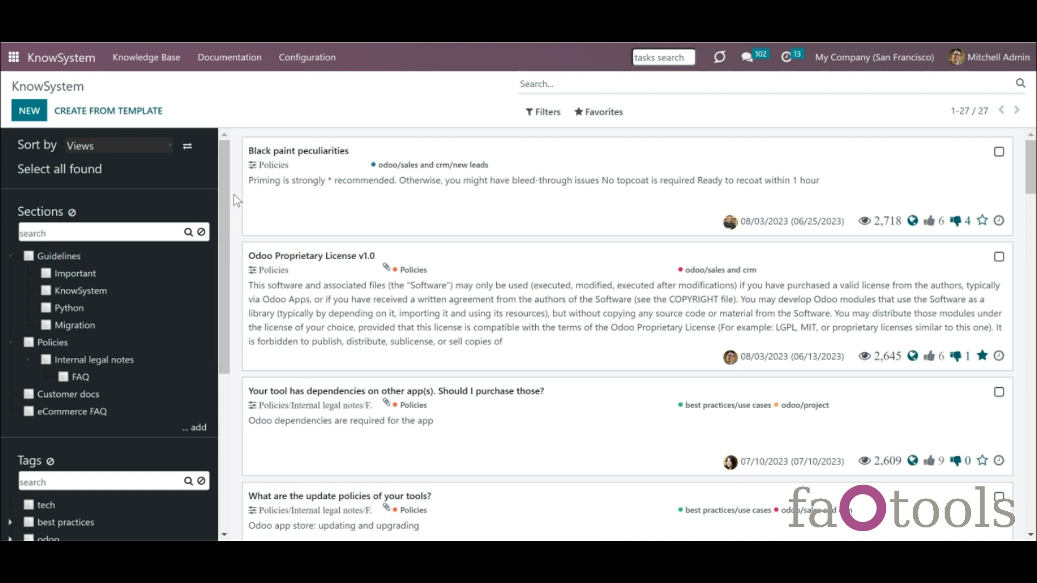
- Create a new article from the Command template
left_click(145, 110)
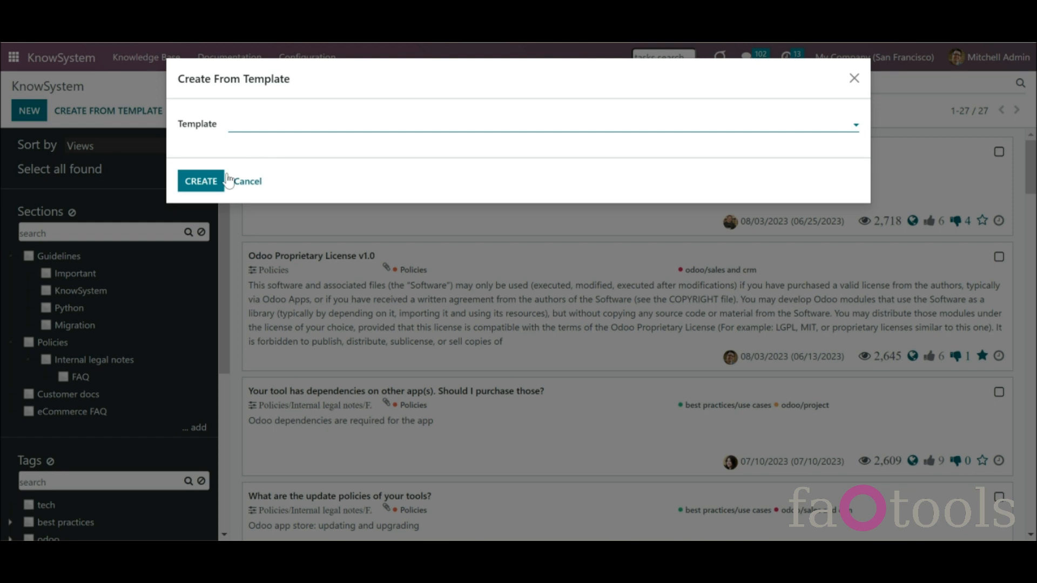
left_click(280, 122)
left_click(292, 166)
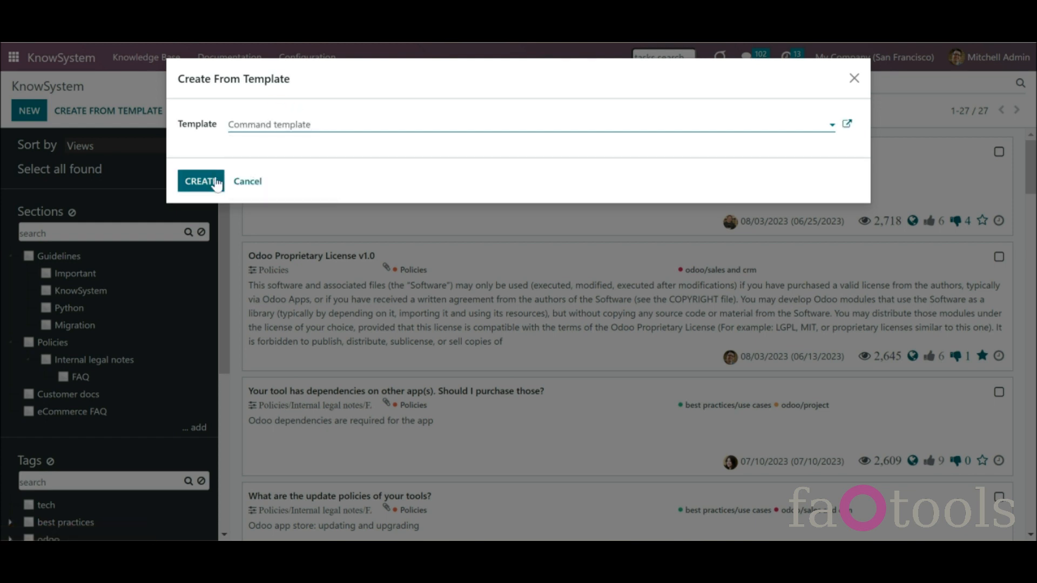
left_click(209, 182)
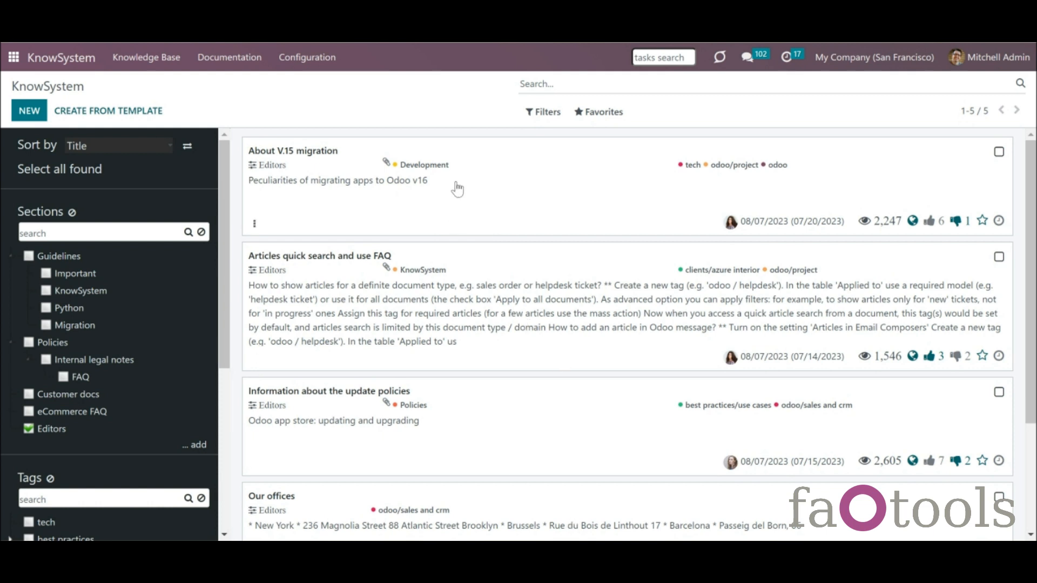
- Open the About V.15 migration article and keep its editor type as Backend Builder
left_click(457, 189)
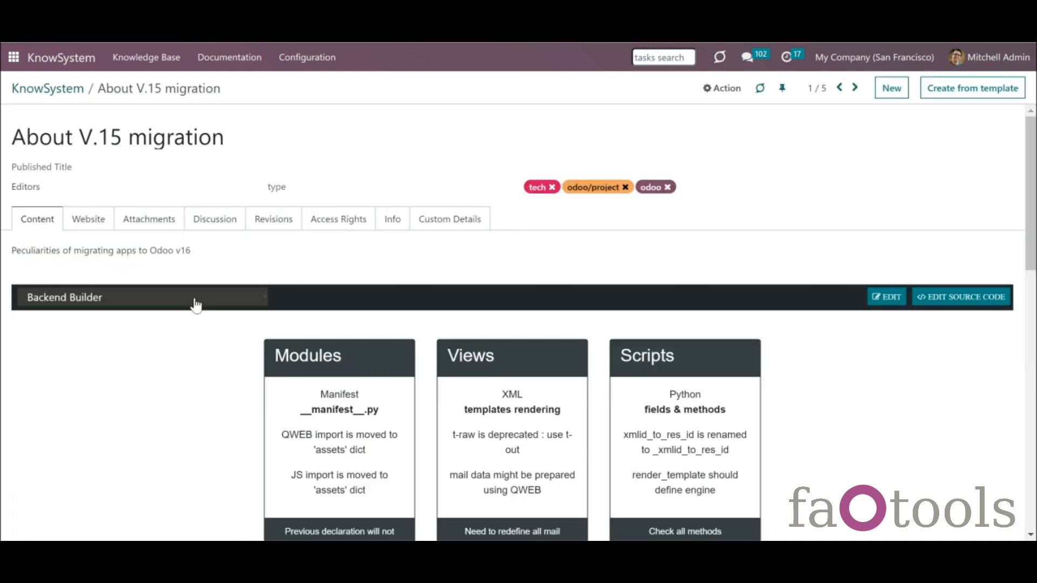
left_click(195, 303)
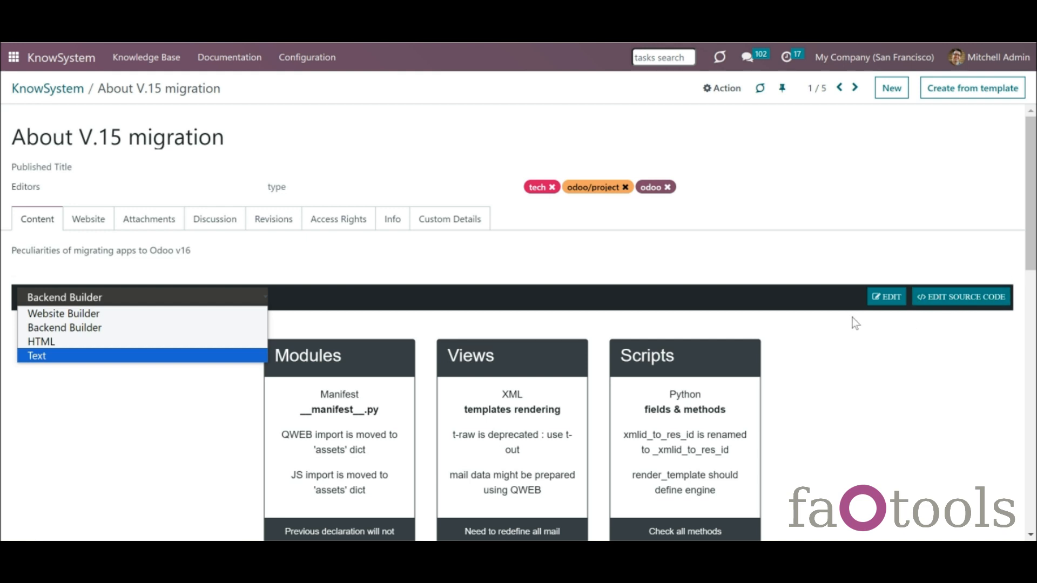
left_click(852, 346)
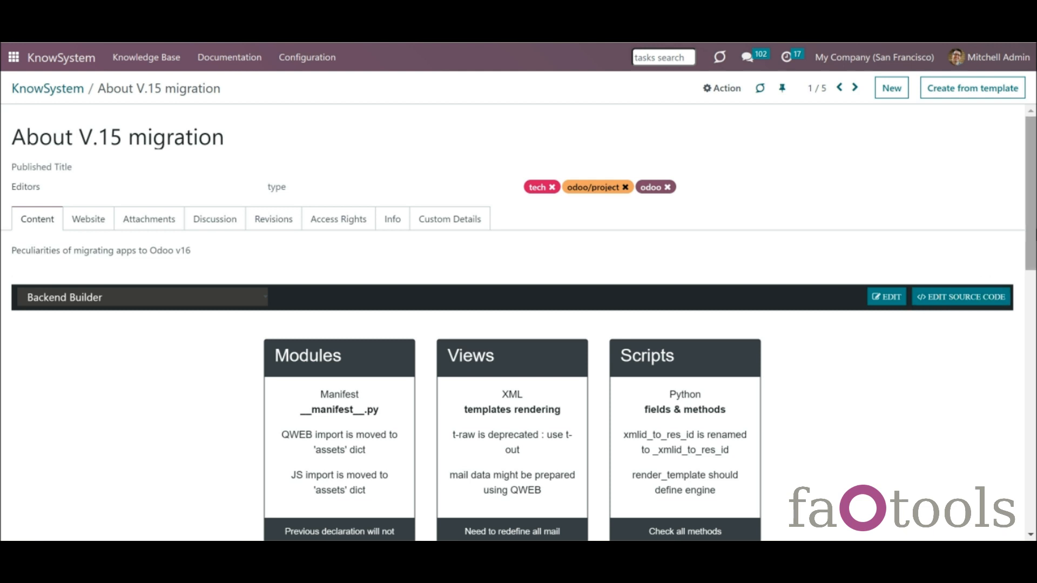
- Read down through the migration content to the JavaScript card, then advance to the next article
left_click_drag(1030, 203, 1030, 235)
scroll(1030, 235, "down", 8)
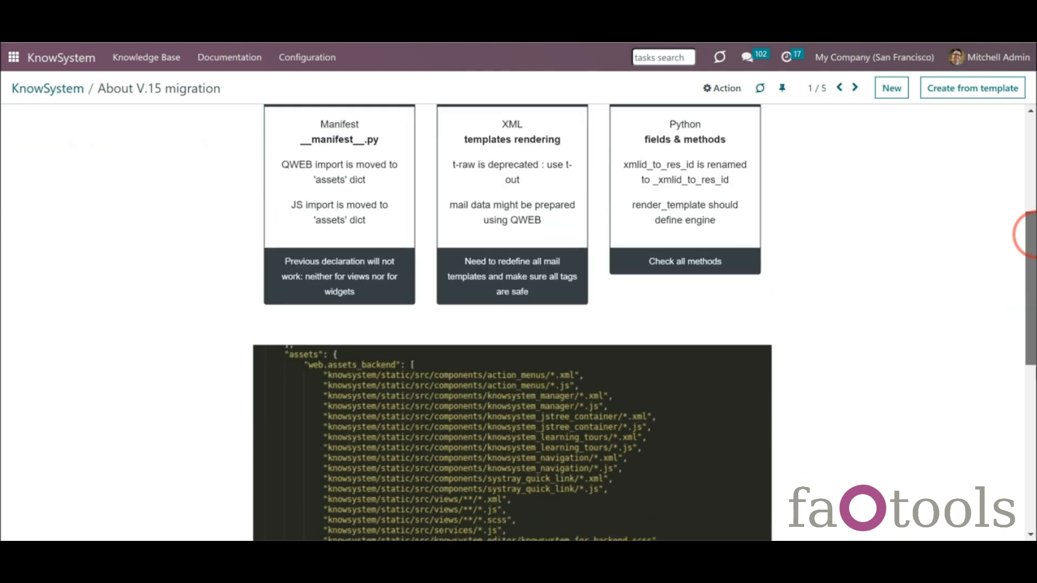
scroll(1030, 235, "down", 4)
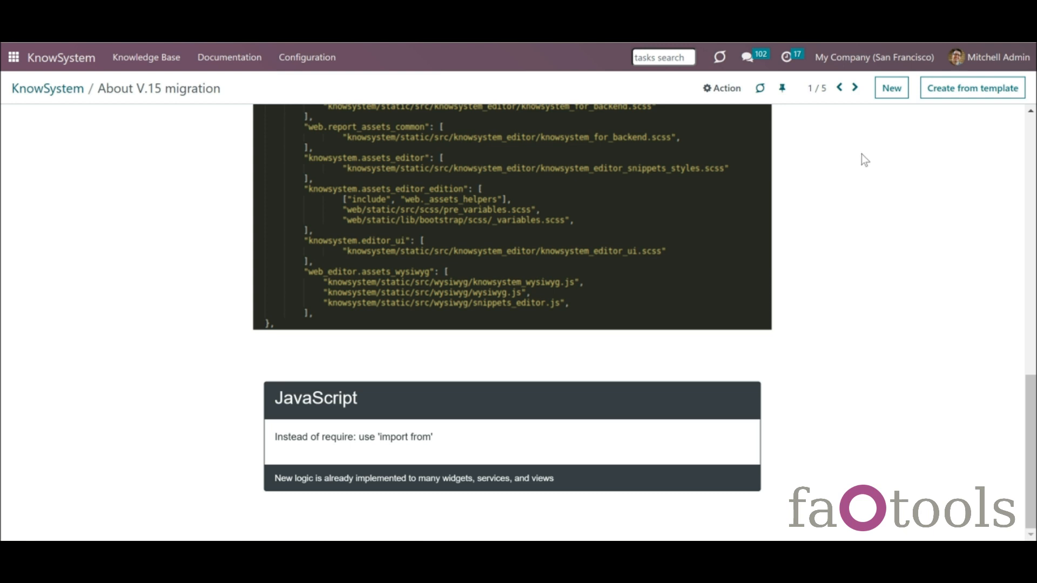
left_click(861, 91)
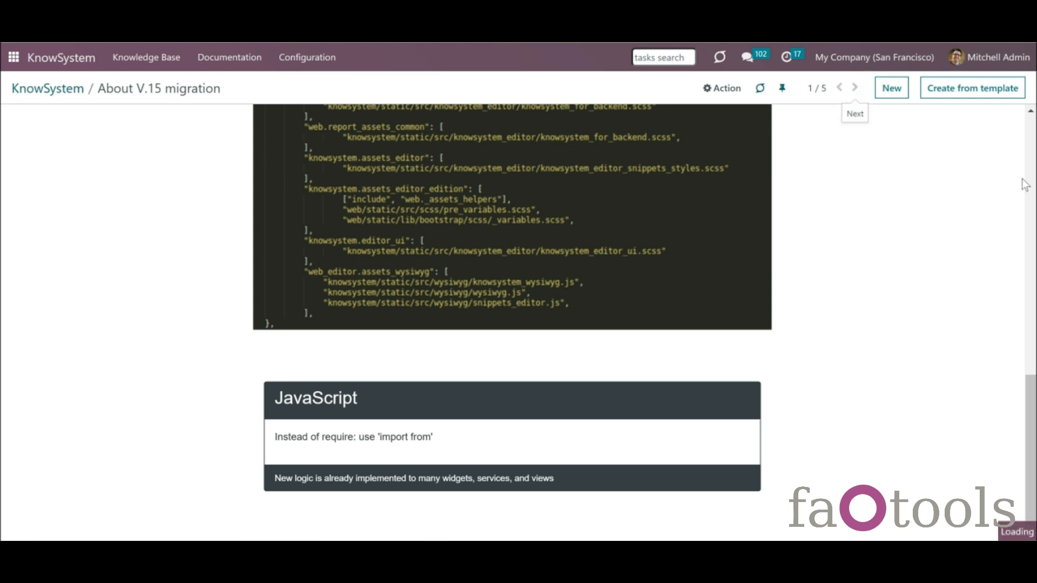
- Browse the FAQ article's Backend Builder Blocks panel in edit mode, then discard without saving
scroll(1029, 238, "down", 5)
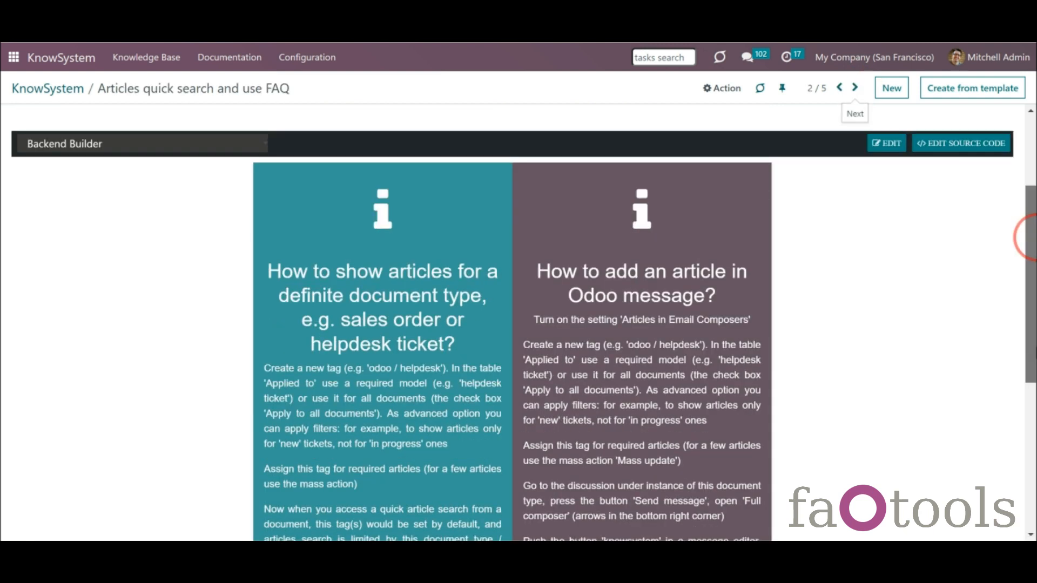
scroll(1027, 238, "up", 6)
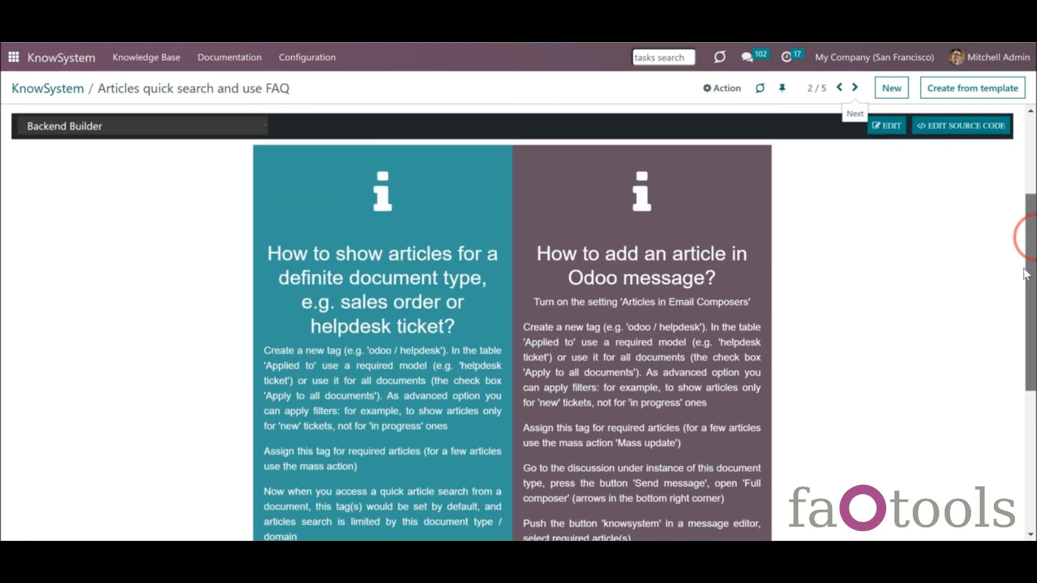
left_click(892, 127)
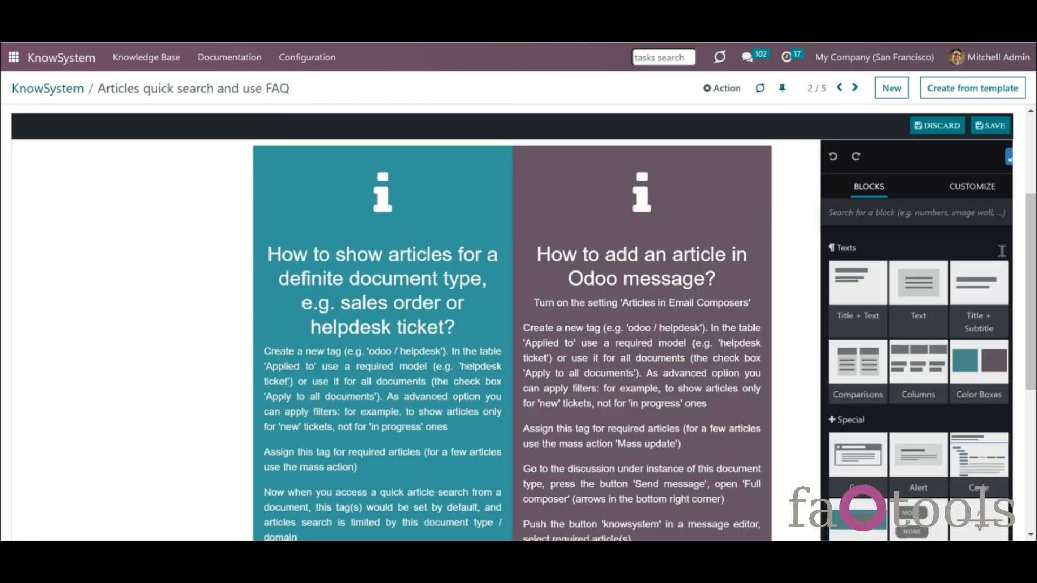
left_click_drag(1030, 250, 1036, 273)
scroll(1000, 262, "down", 3)
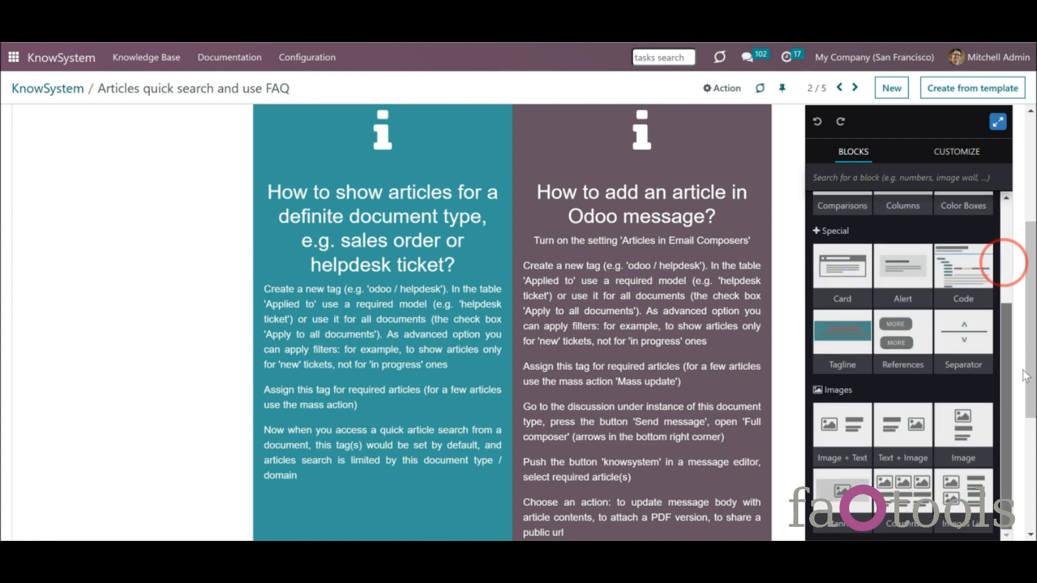
scroll(1017, 263, "up", 3)
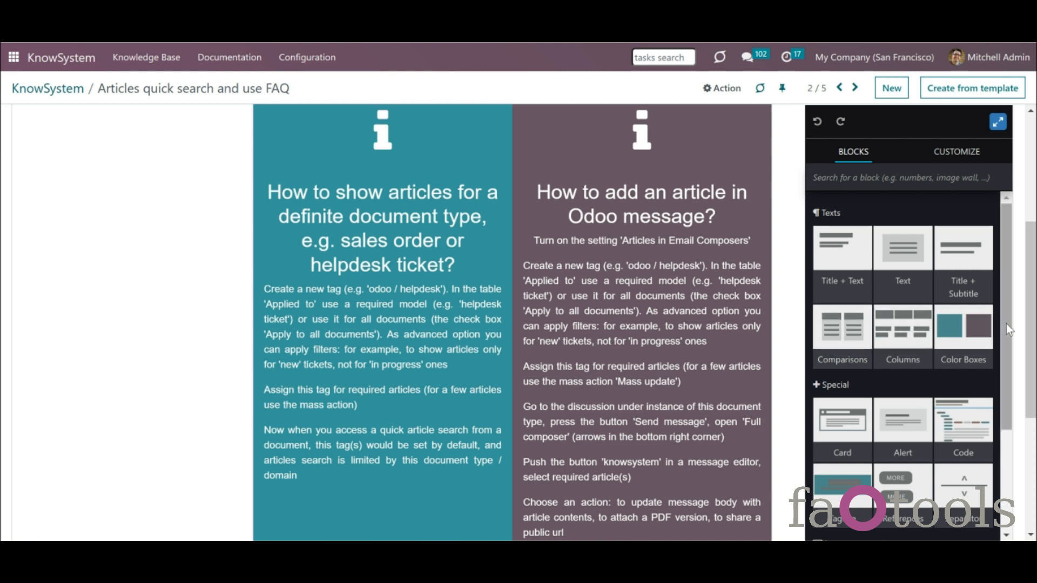
left_click_drag(1006, 324, 1019, 180)
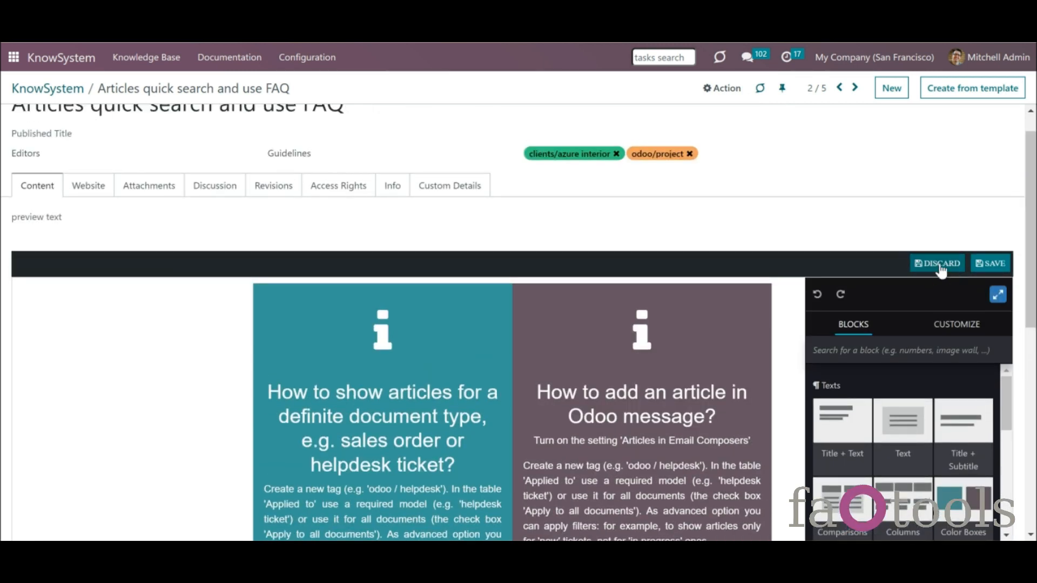
left_click(941, 264)
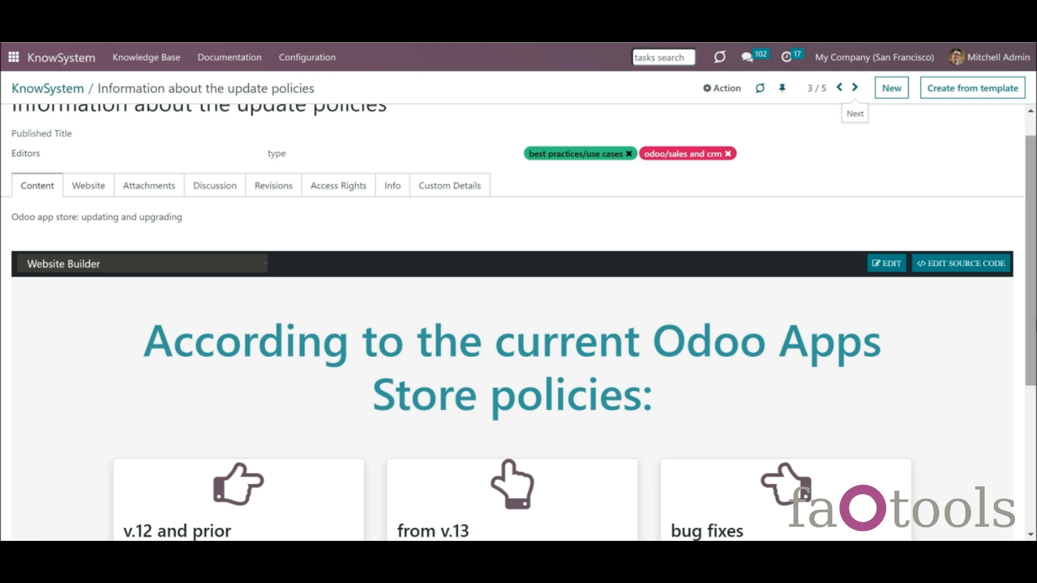
- Open the update policies article's Website Builder editor and browse its Blocks panel
scroll(1029, 322, "down", 3)
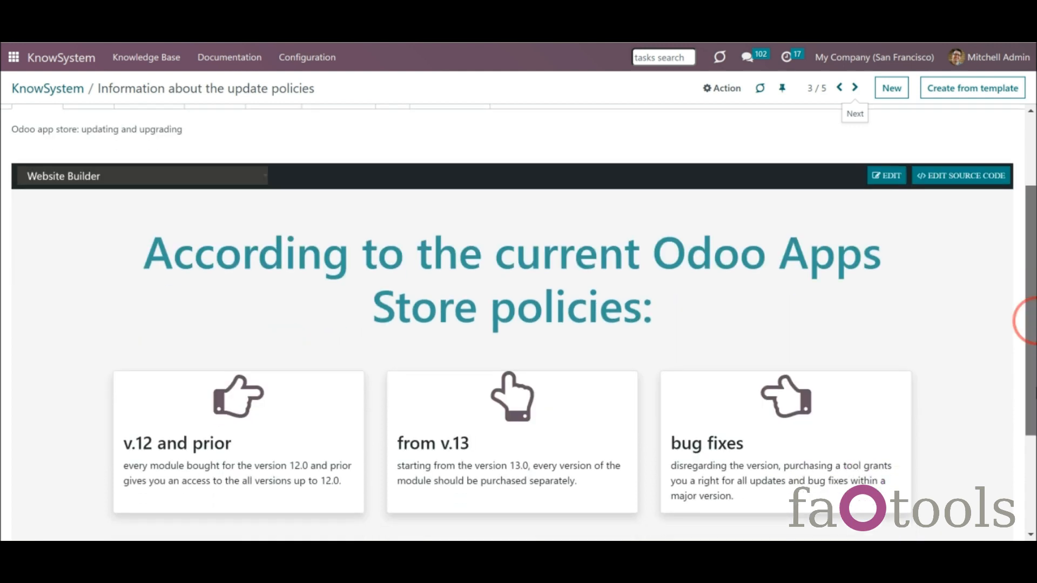
scroll(1030, 405, "down", 2)
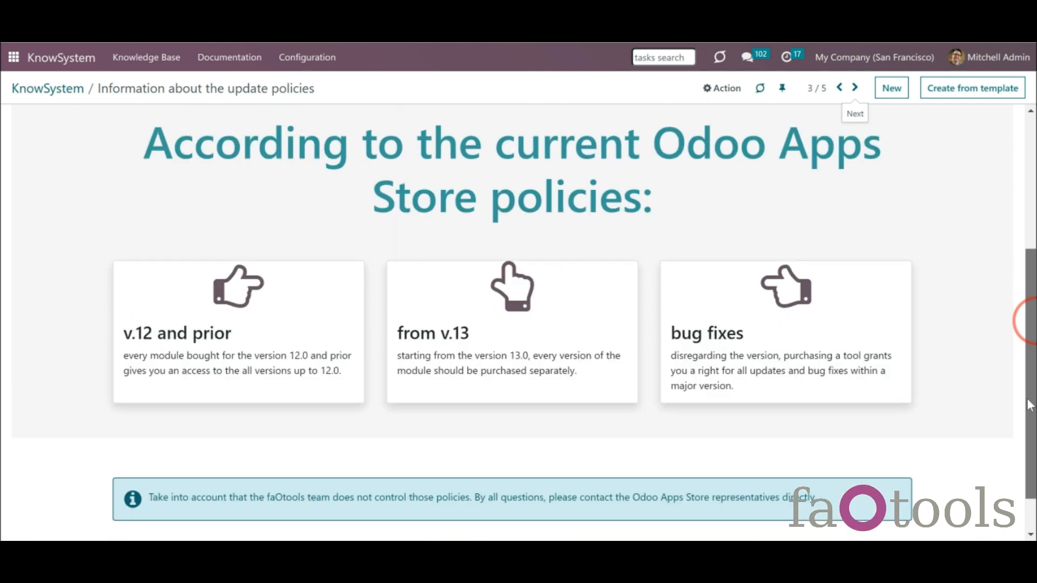
scroll(1031, 405, "up", 2)
scroll(1020, 365, "up", 1)
left_click(889, 195)
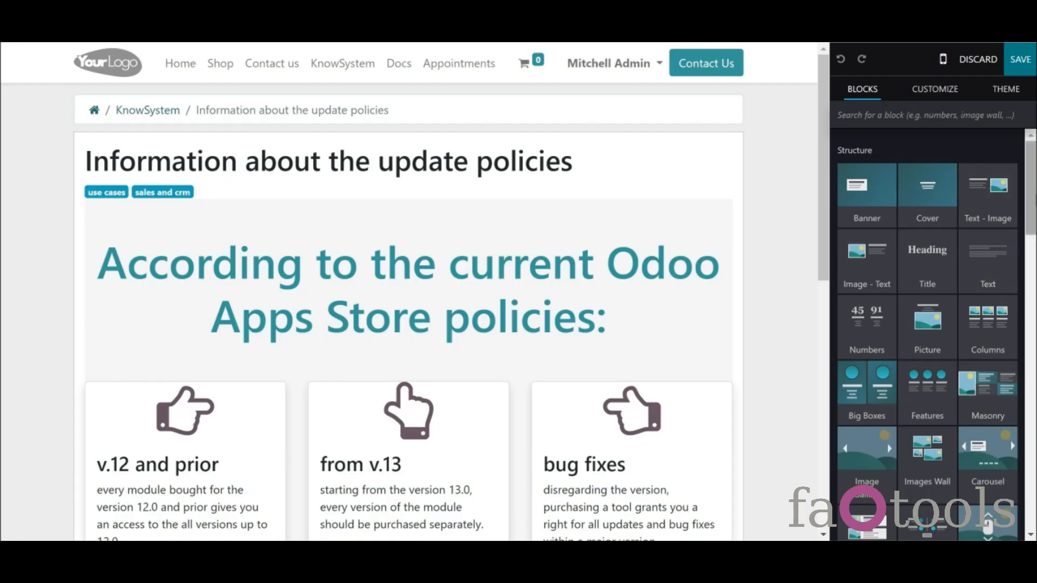
scroll(1023, 205, "down", 10)
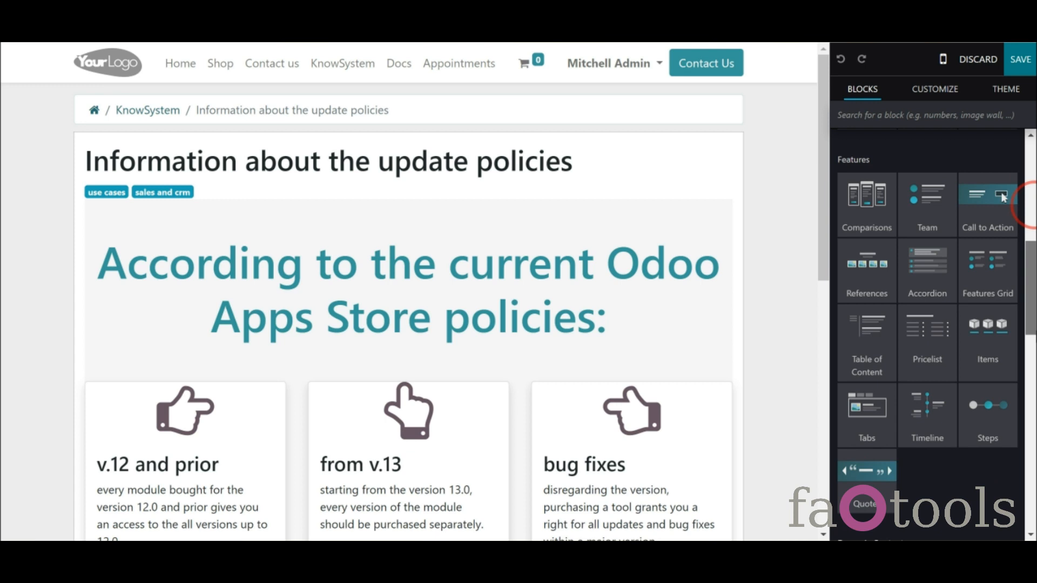
scroll(1024, 205, "up", 10)
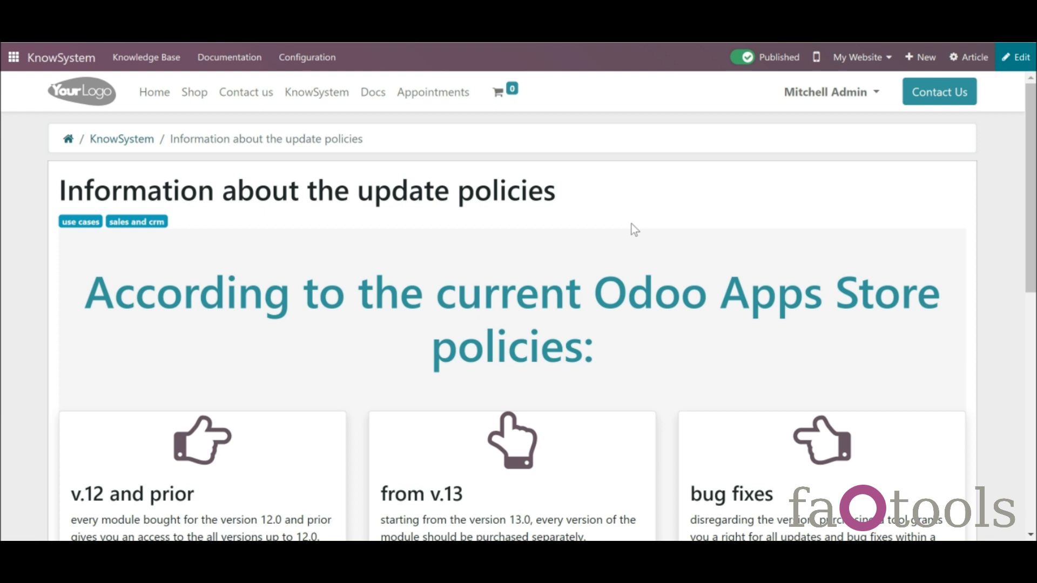
- On the website page, select the bug fixes column, then discard all changes
left_click(1017, 57)
left_click_drag(1026, 199, 1036, 517)
left_click(631, 474)
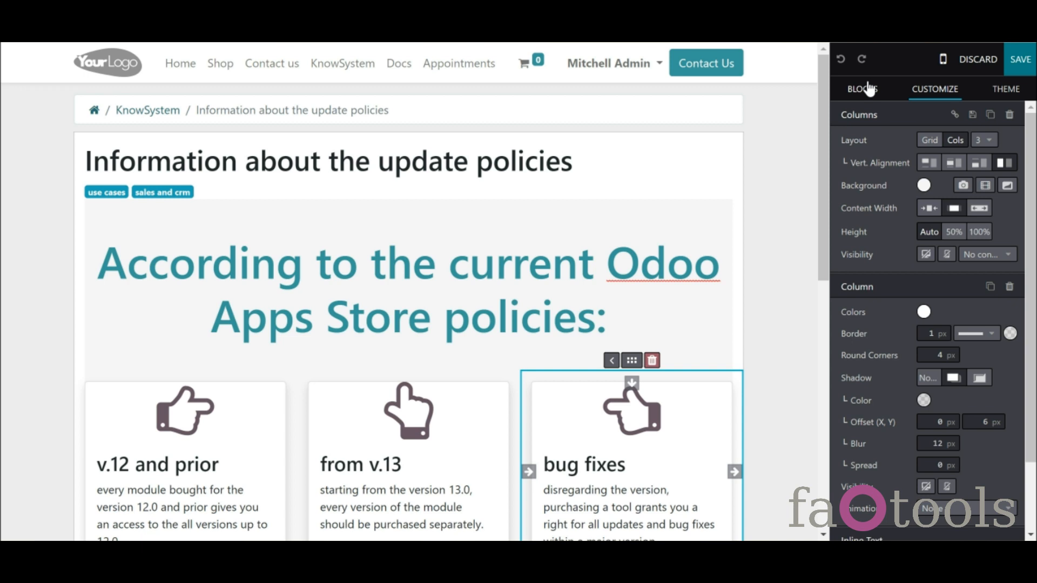
left_click(981, 59)
left_click(309, 159)
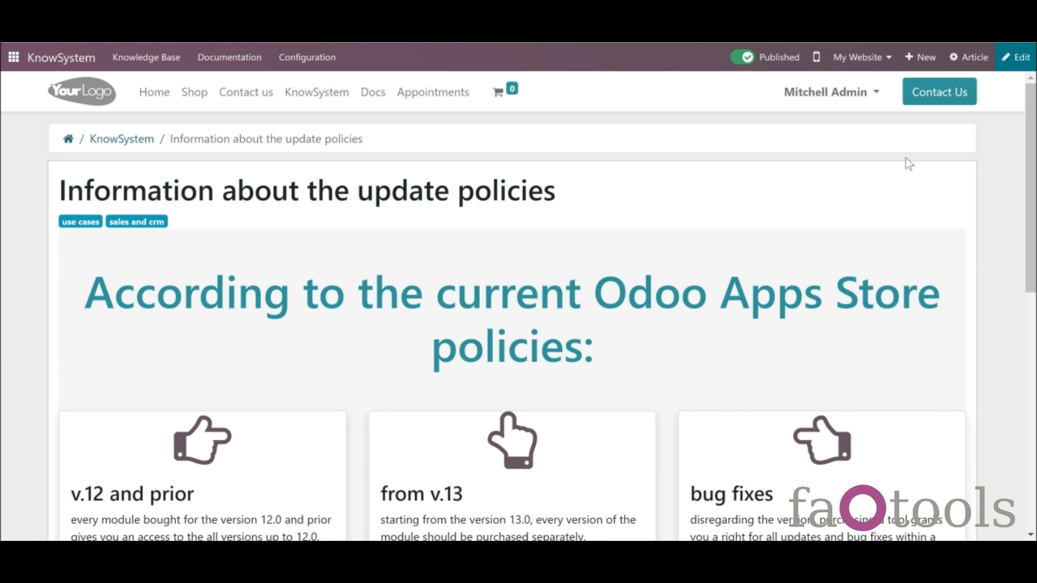
- Dismiss the new website content choices and advance to record 4 of 5, Our offices
left_click(918, 59)
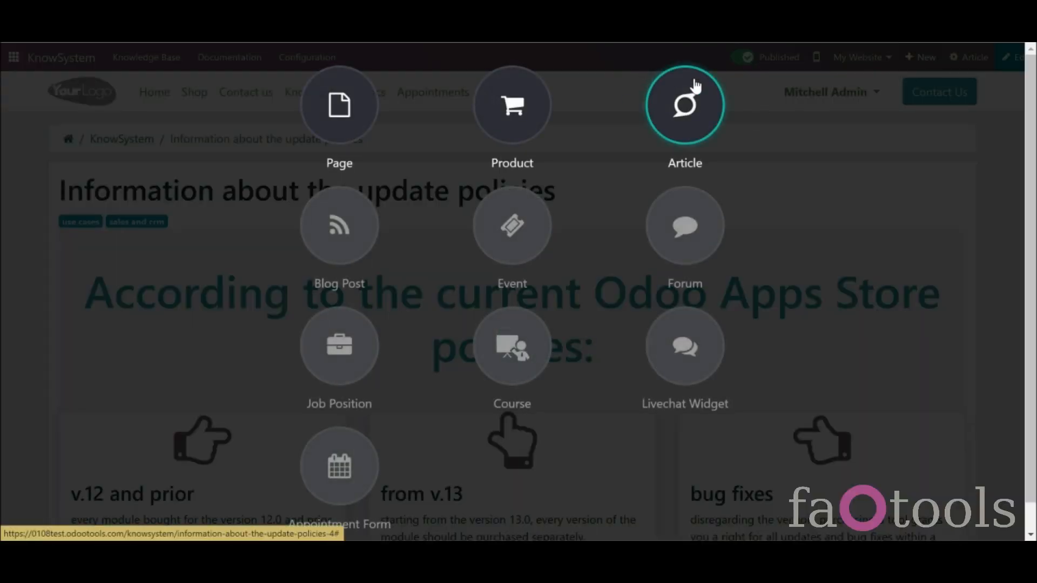
left_click(800, 139)
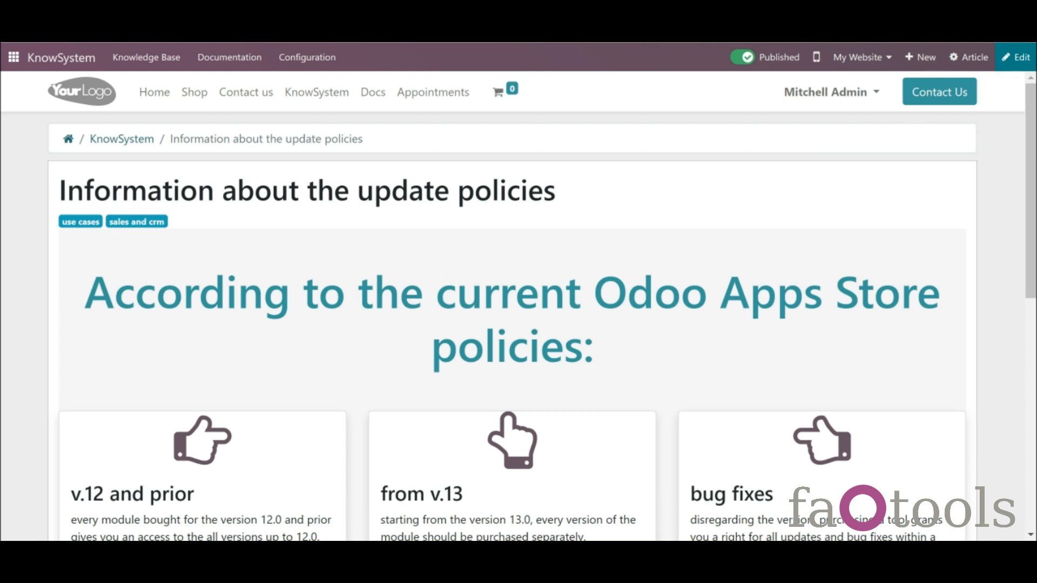
left_click(855, 87)
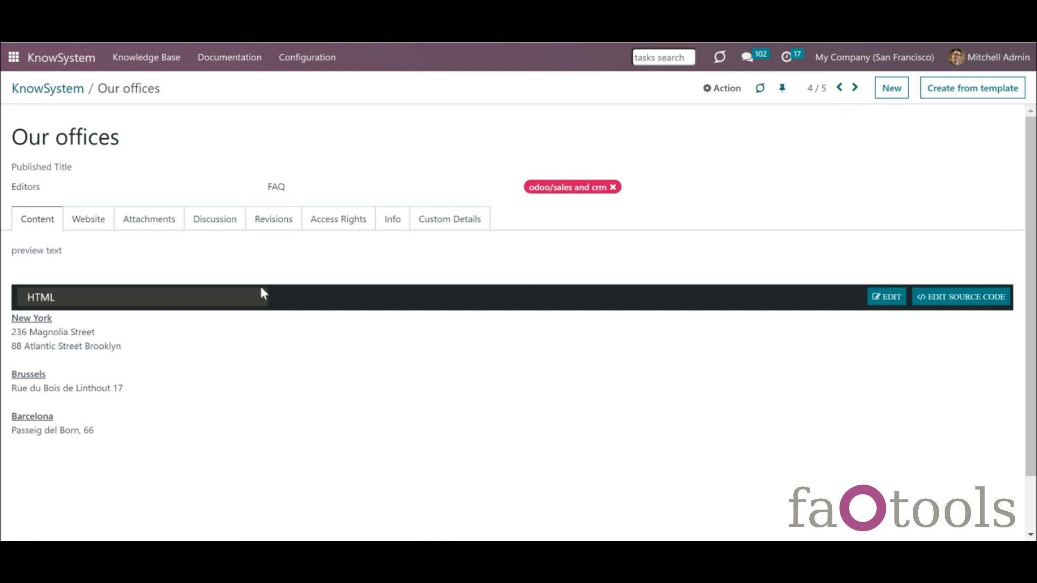
- In the HTML content, make Brooklyn bold and italic, then add and remove a line after it
left_click(885, 298)
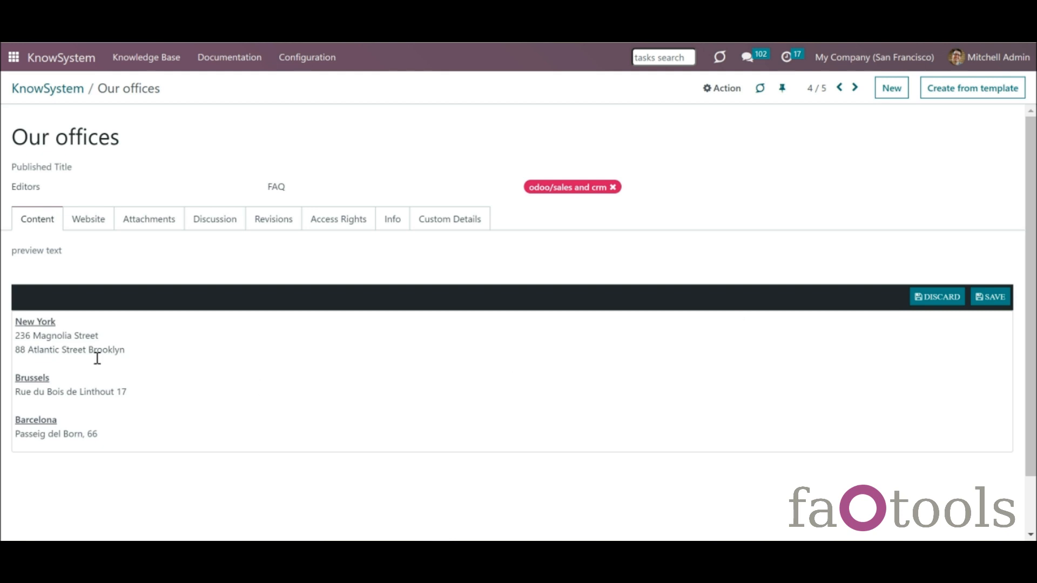
left_click_drag(89, 352, 125, 350)
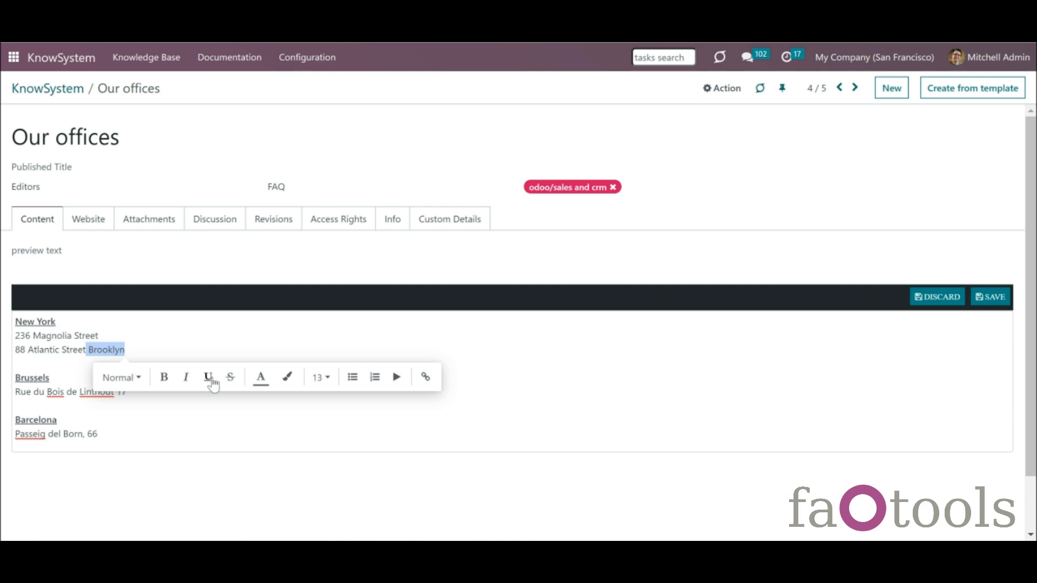
left_click(167, 379)
left_click(186, 379)
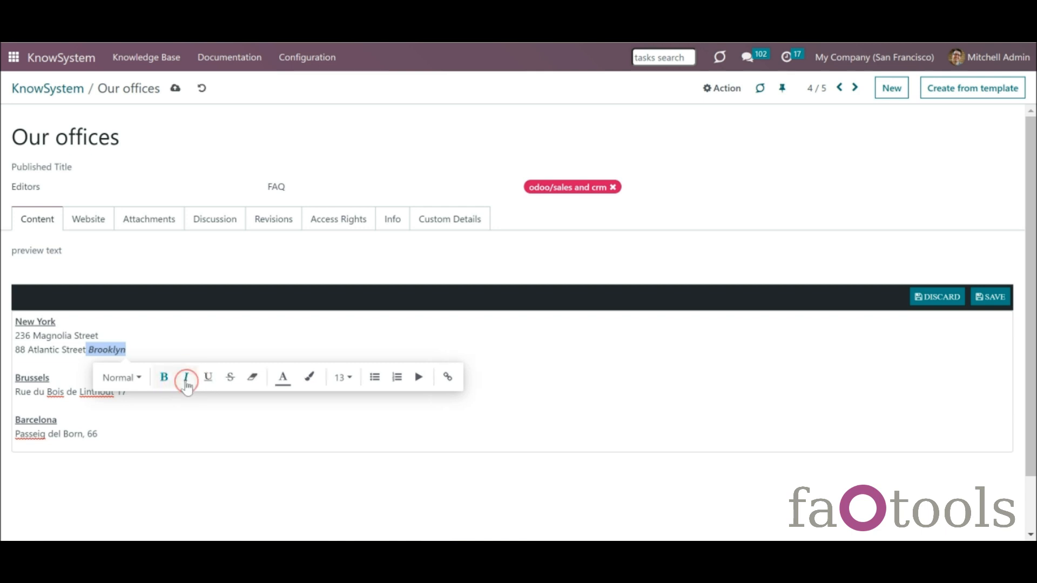
left_click(206, 338)
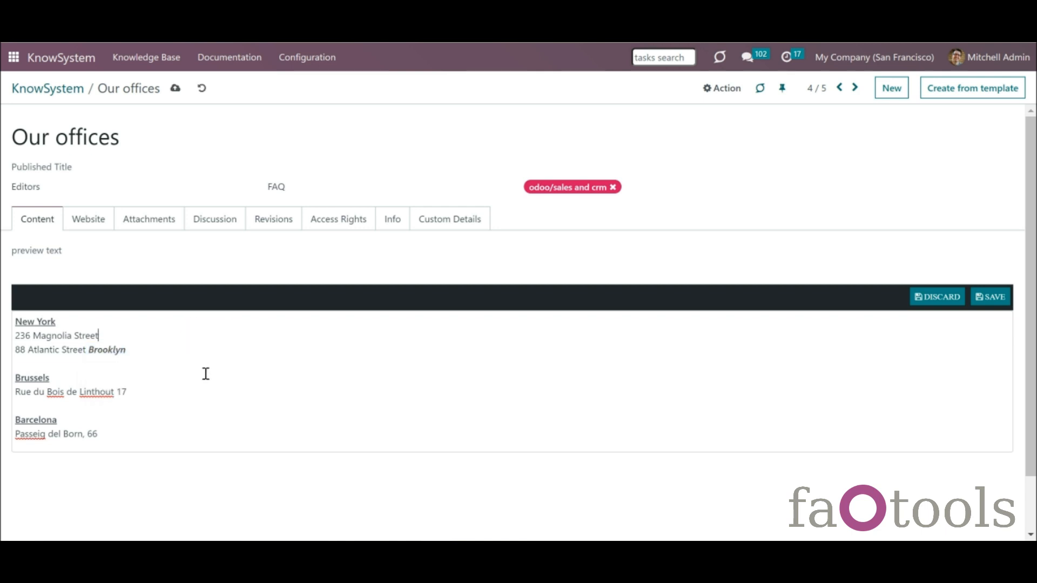
left_click(166, 351)
key("Return")
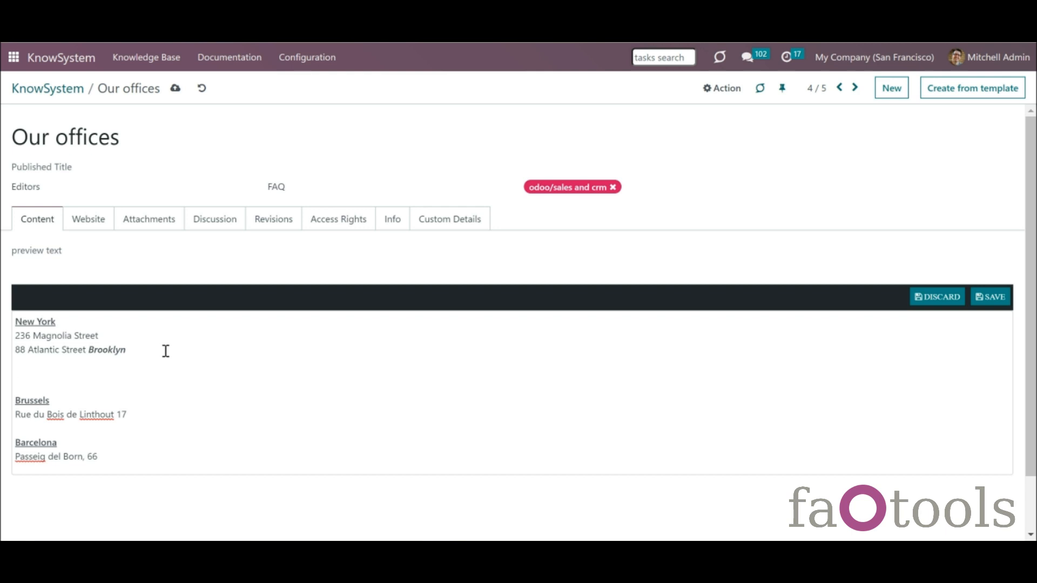
key("BackSpace")
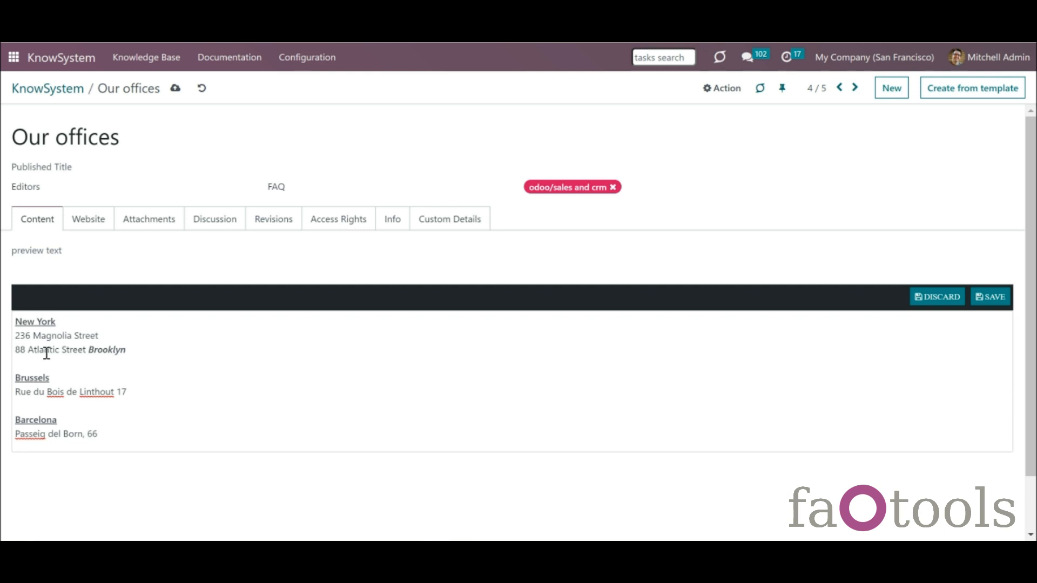
- Try paragraph style, text and background colour, size and bullets on the 236 Magnolia Street line
left_click_drag(14, 336, 101, 343)
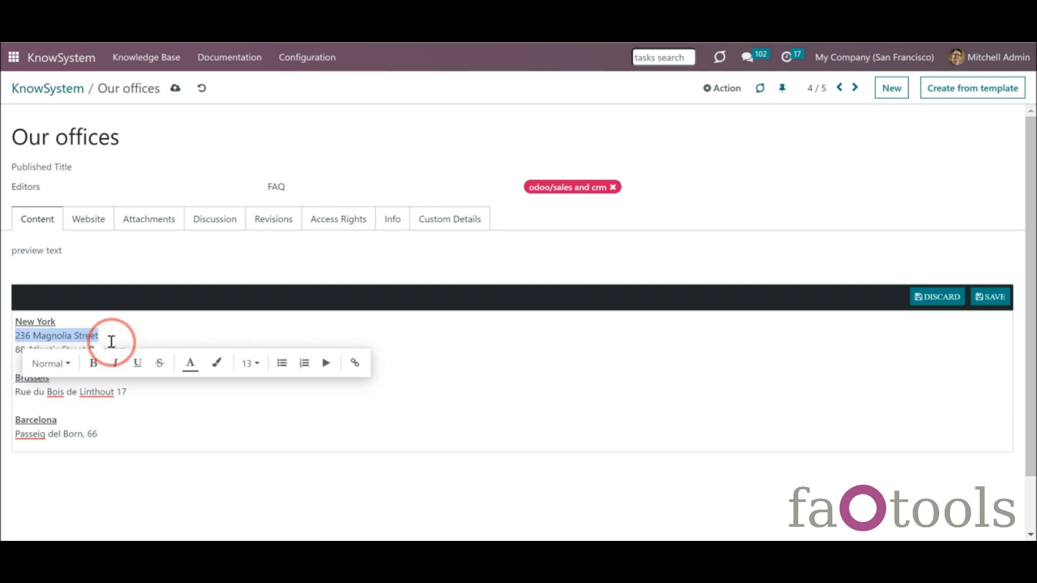
left_click(69, 369)
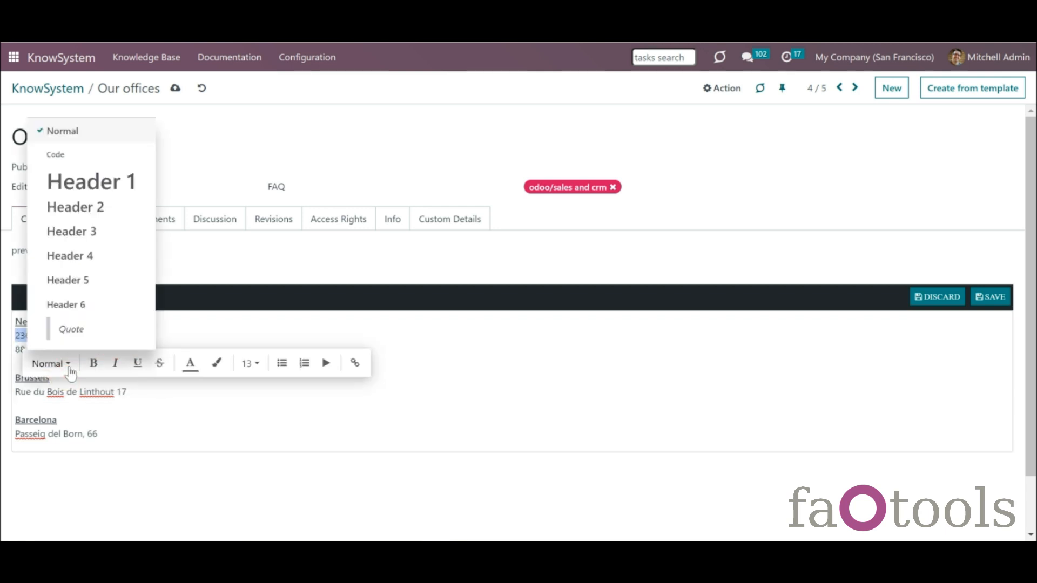
left_click(77, 367)
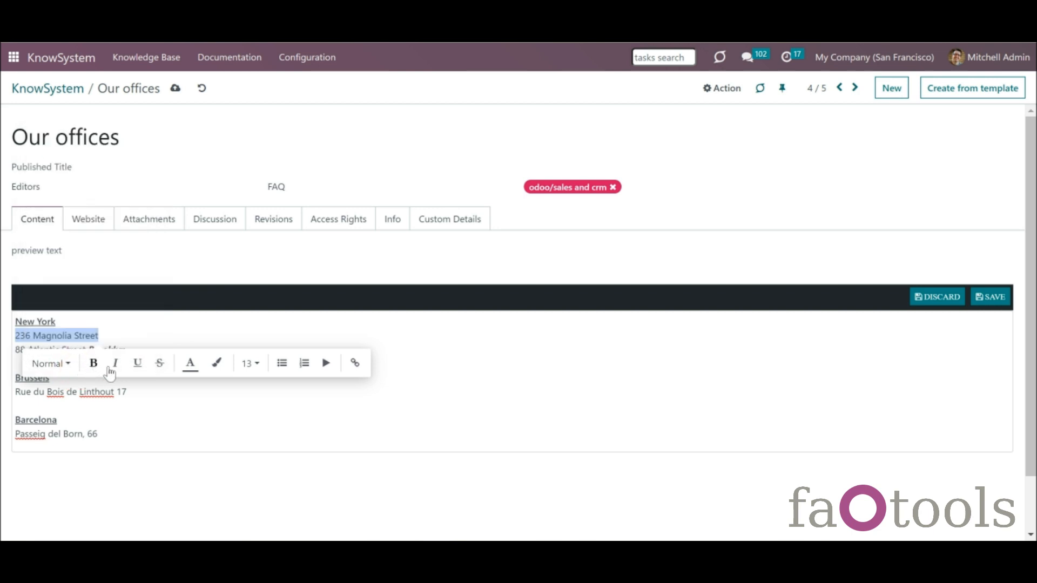
left_click(195, 372)
left_click(215, 366)
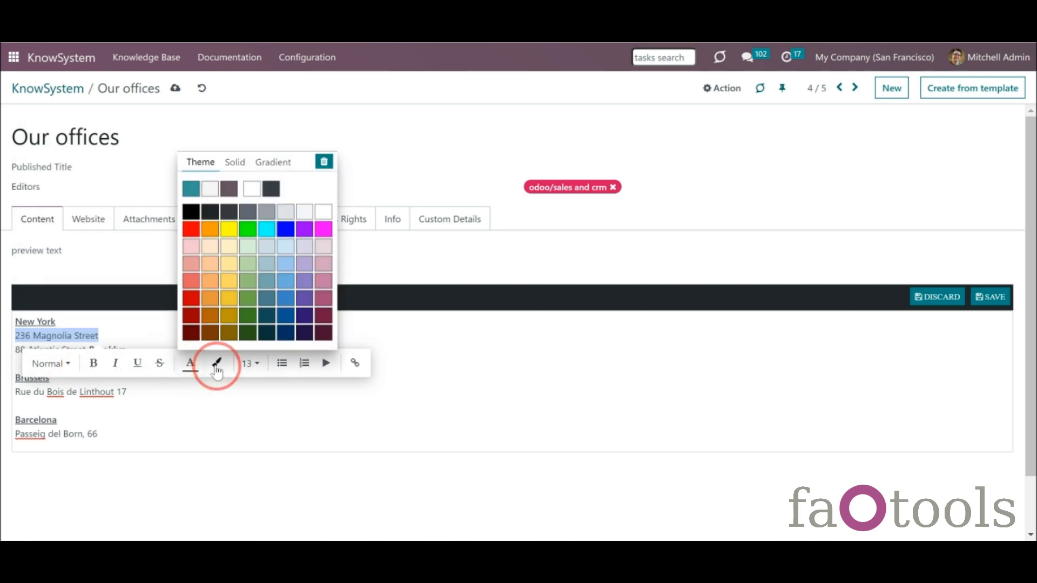
left_click(257, 370)
left_click(282, 363)
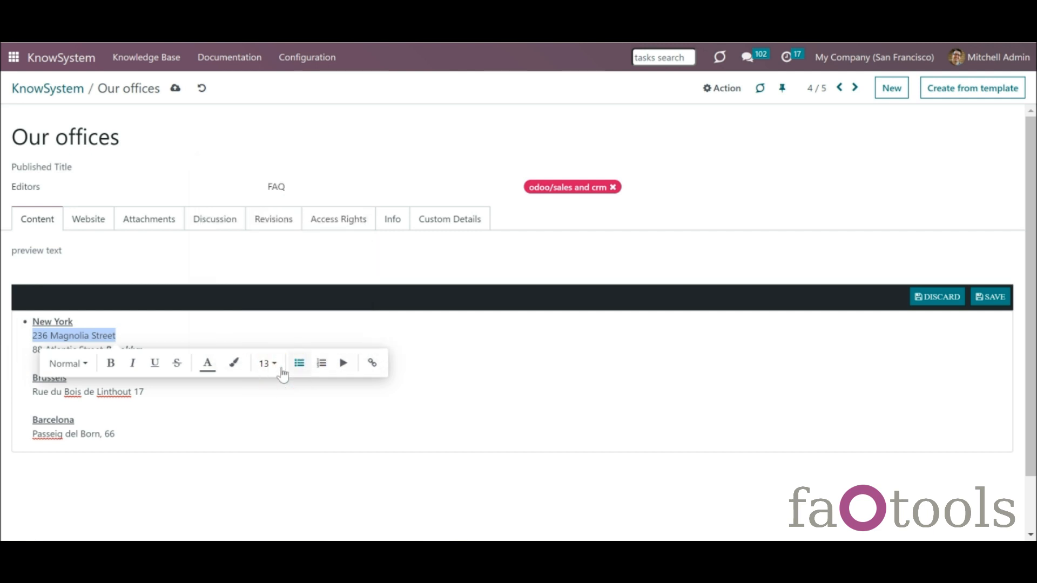
left_click(280, 371)
left_click(297, 363)
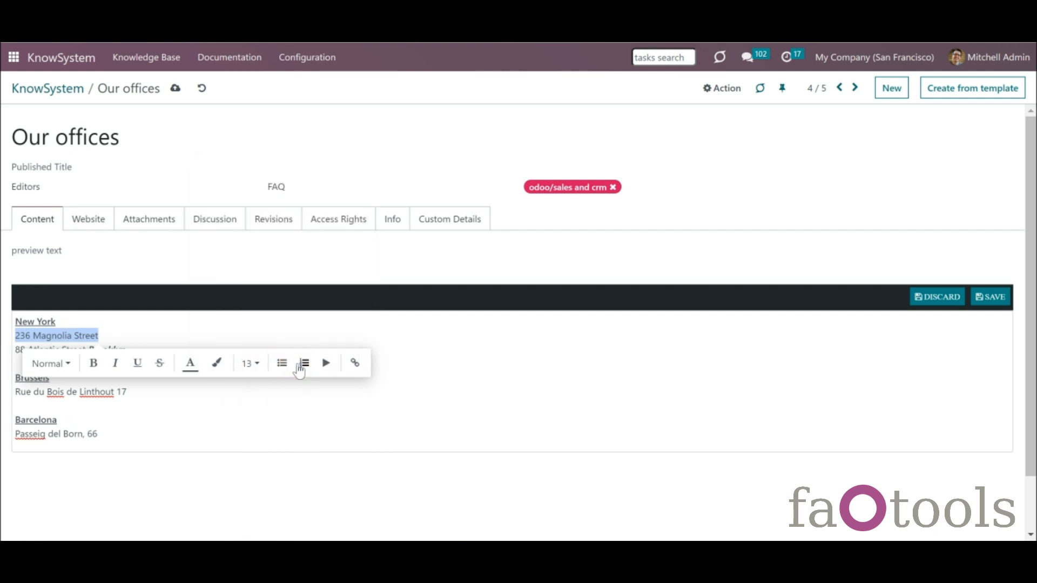
- Start a link on the selected address, then cancel it
left_click(353, 369)
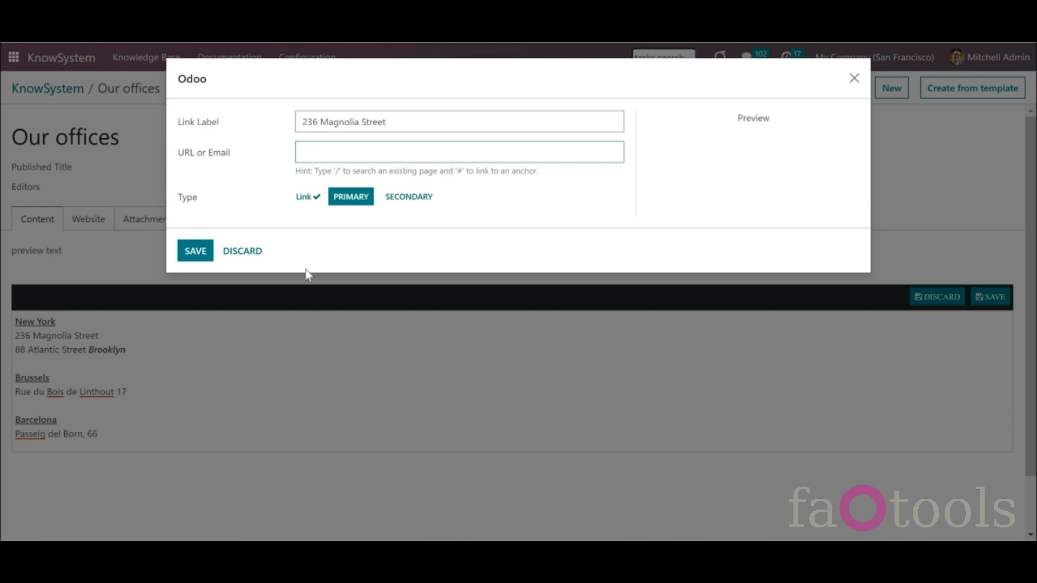
left_click(249, 255)
left_click(192, 341)
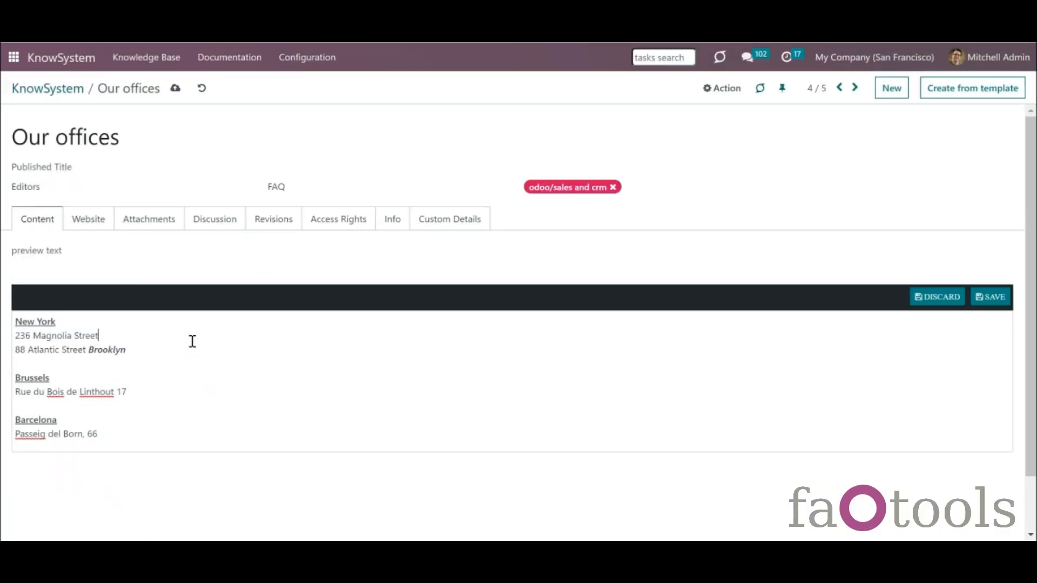
- Insert a 4x4 table below Brooklyn with the / command, then discard all unsaved edits
key("Return")
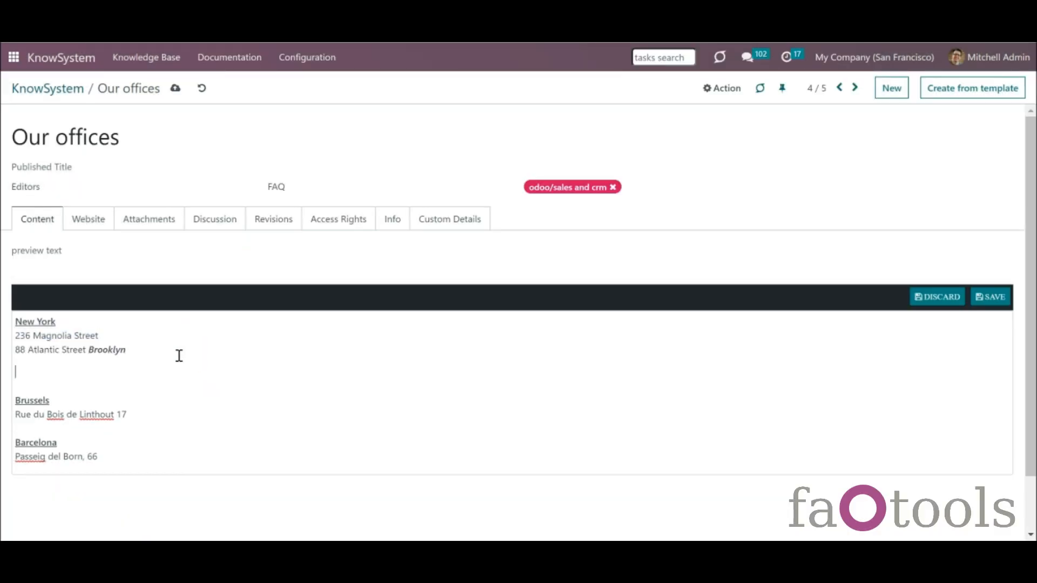
type("/")
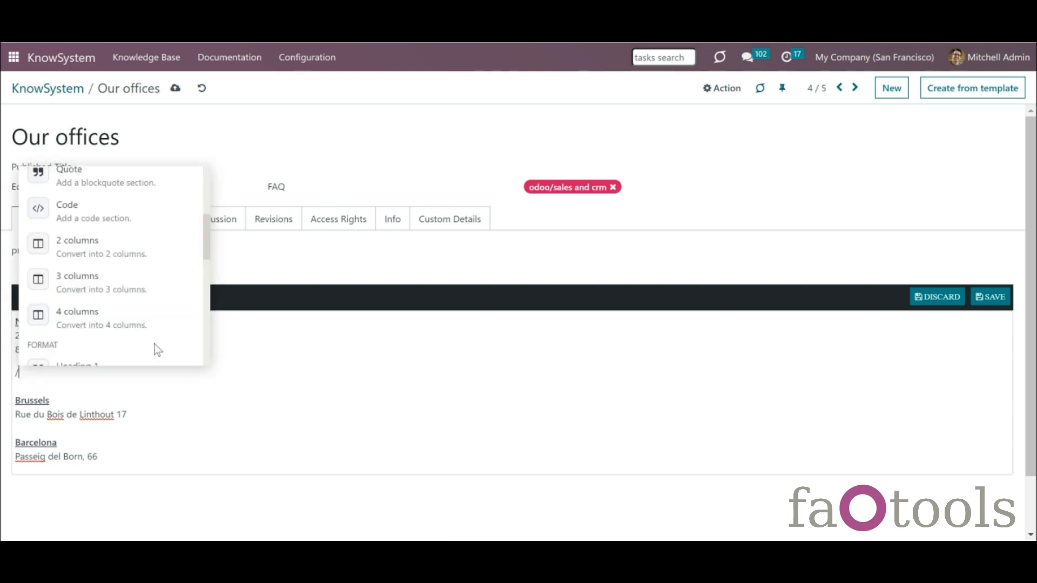
mouse_move(204, 219)
left_mouse_down()
mouse_move(206, 184)
mouse_move(205, 216)
left_mouse_up()
left_click(173, 236)
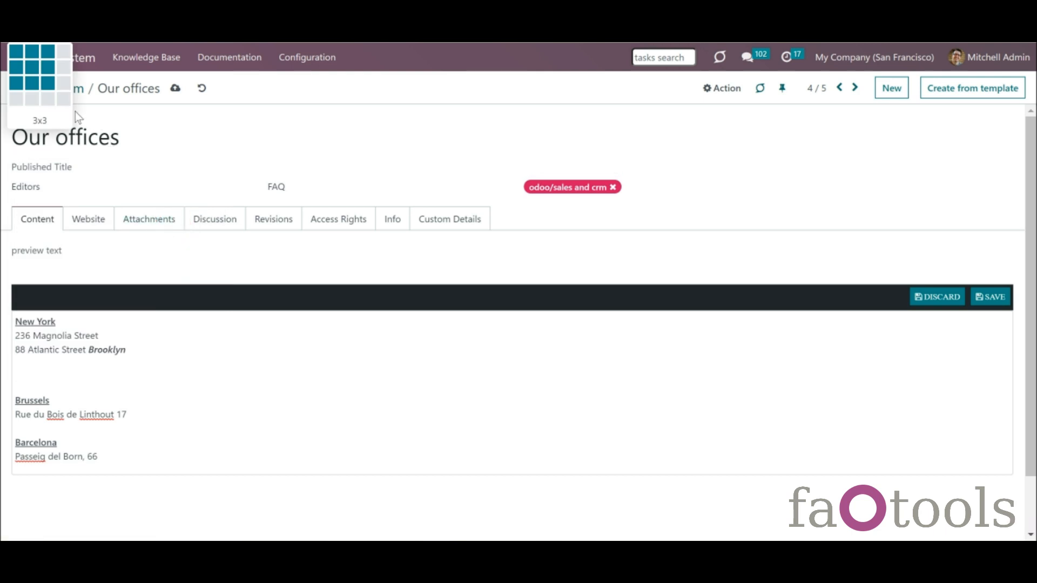
left_click(65, 99)
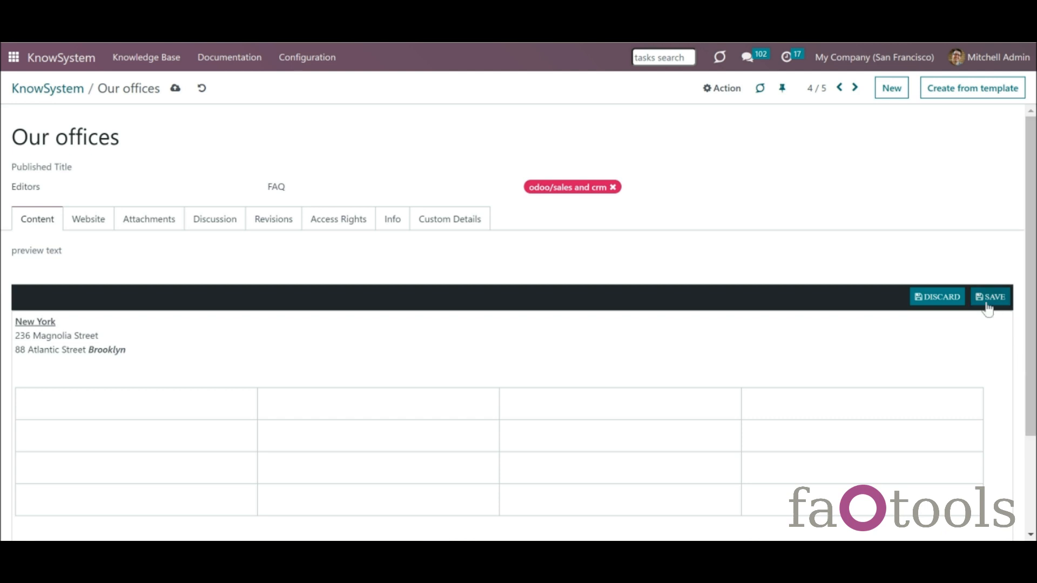
left_click(941, 301)
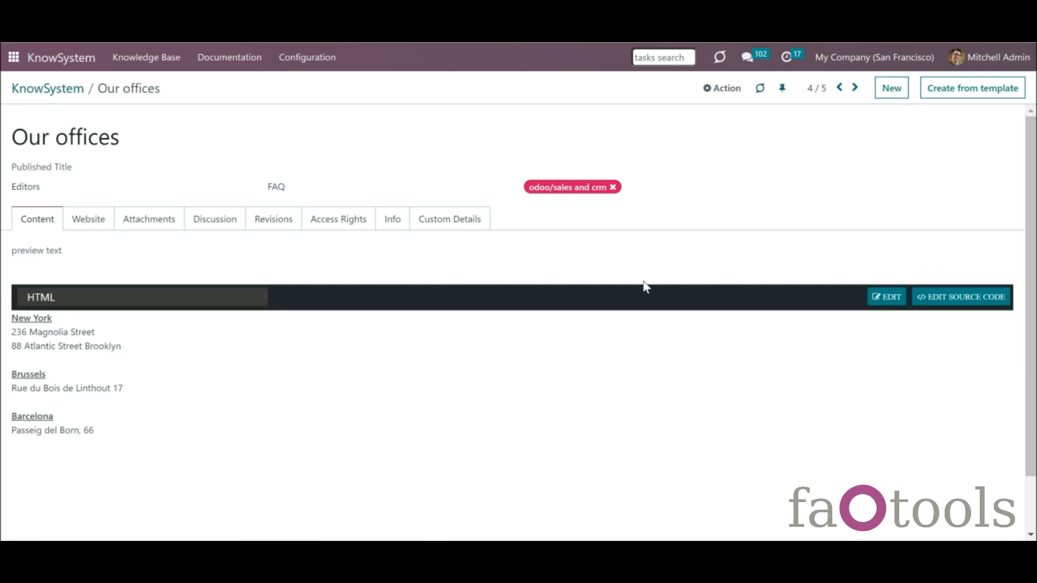
left_click(856, 89)
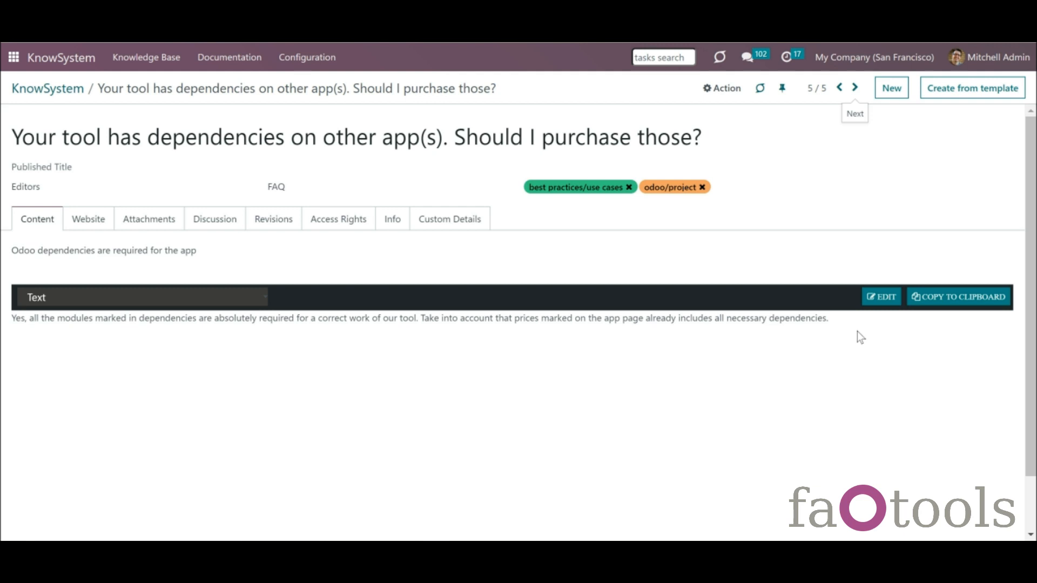
left_click(892, 296)
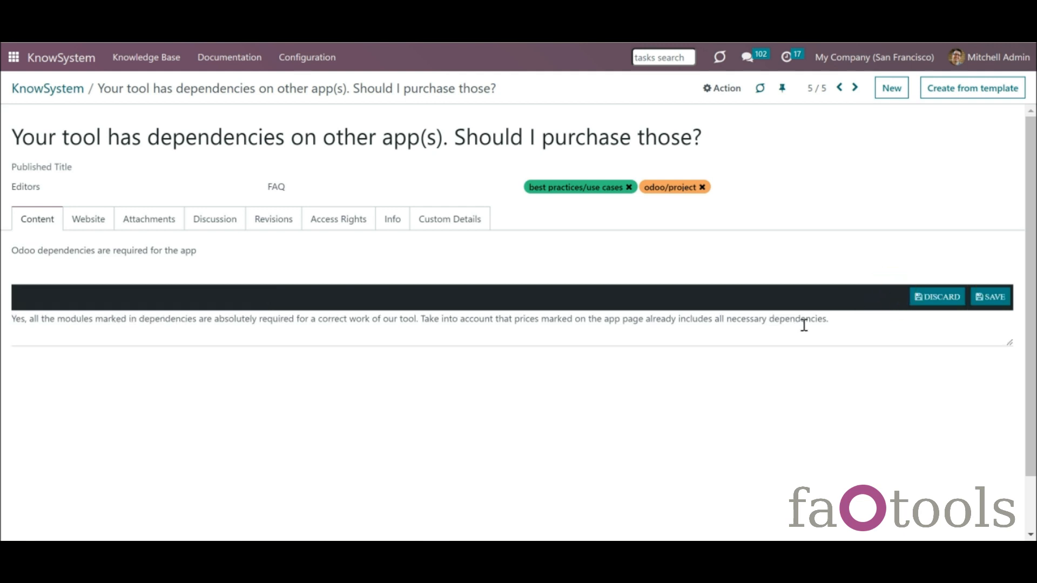
left_click(858, 324)
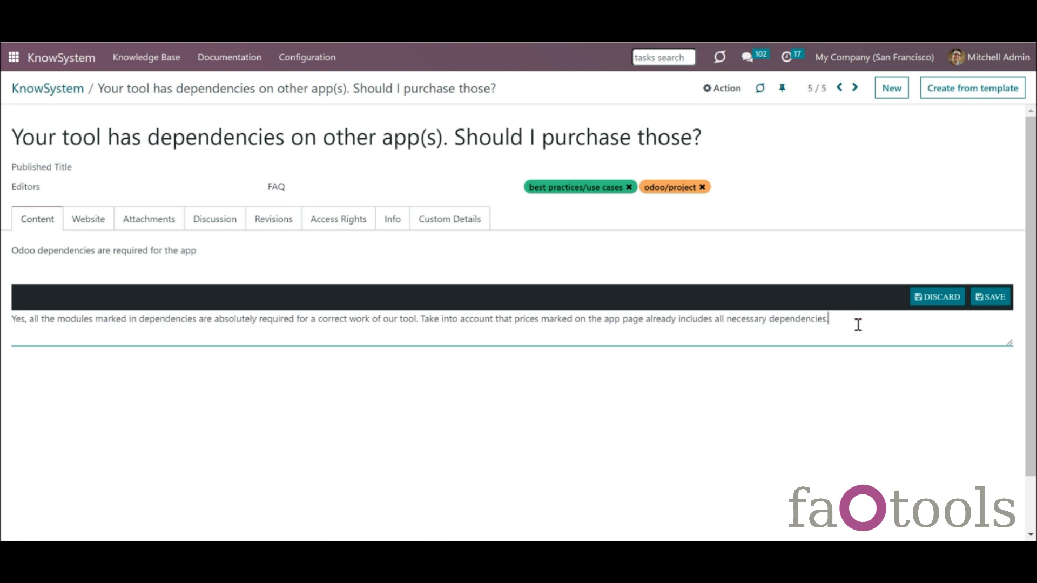
key("Return")
left_click(925, 300)
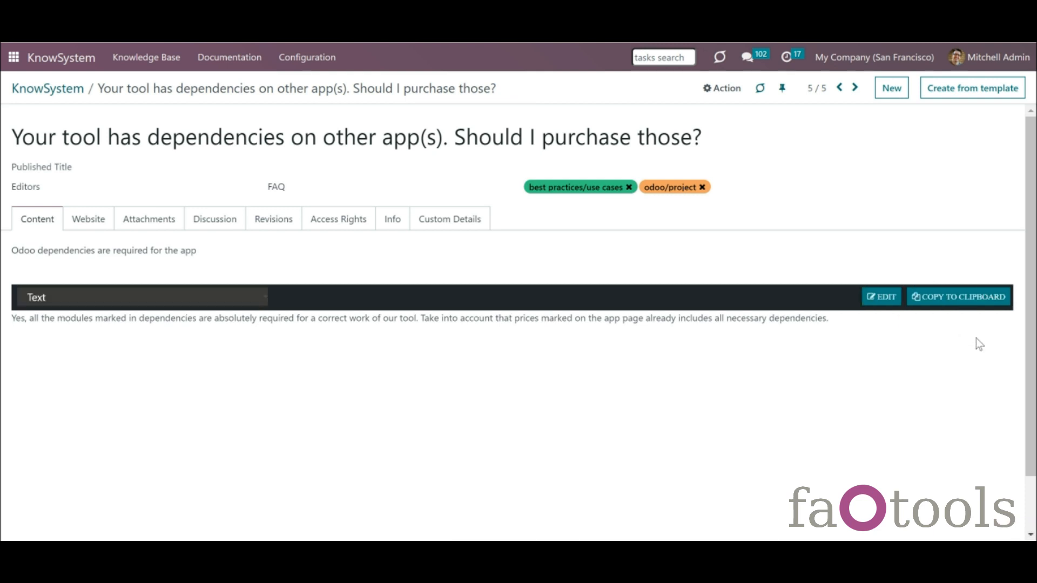
left_click(956, 300)
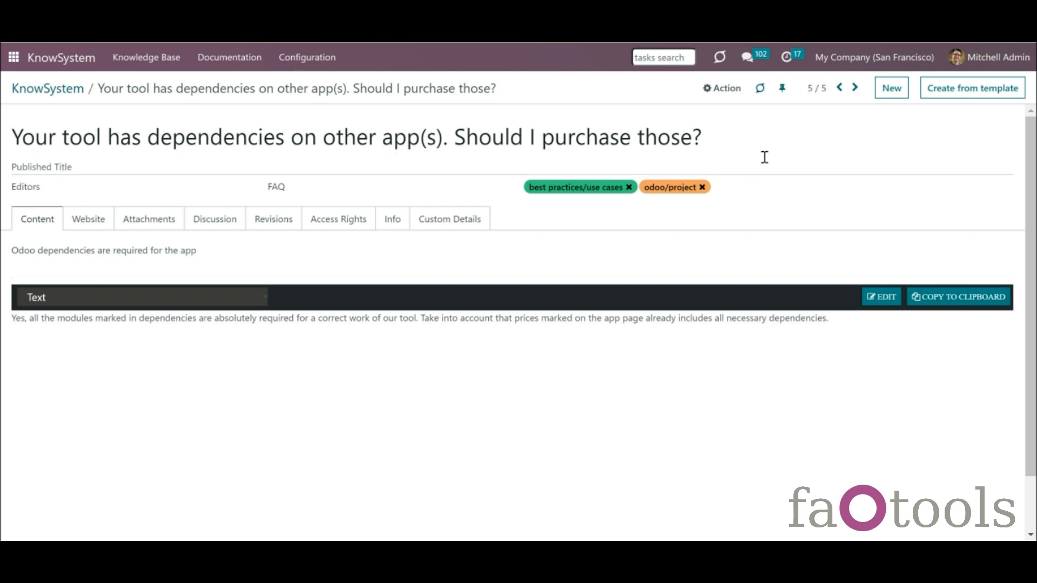
left_click(839, 88)
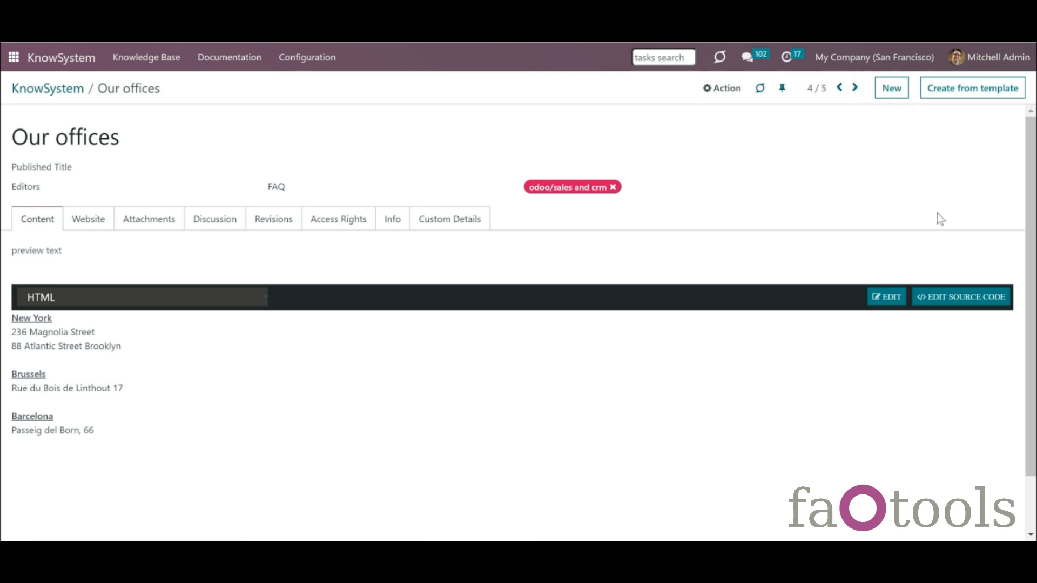
left_click(954, 302)
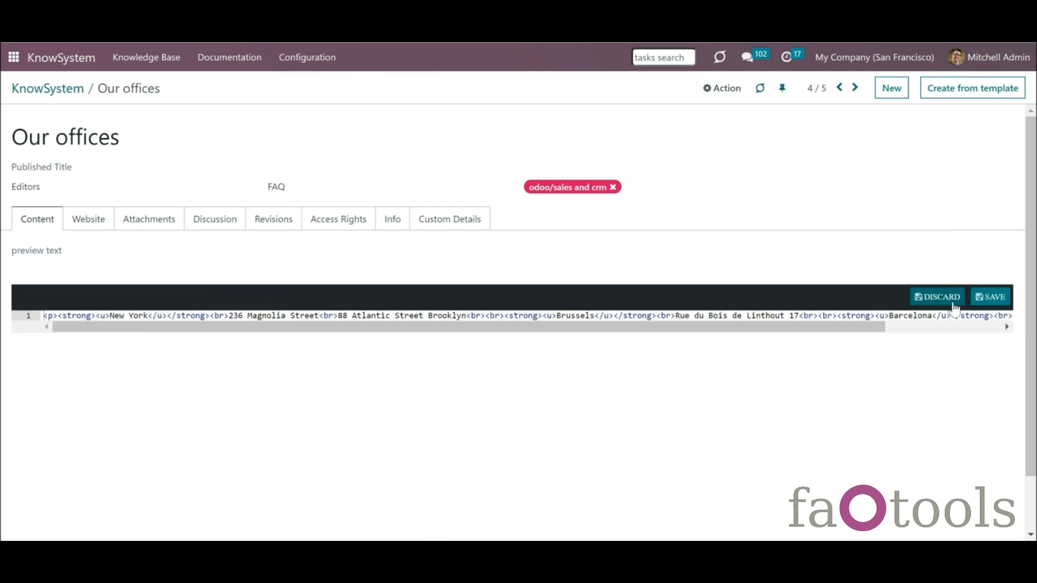
left_click_drag(851, 328, 648, 304)
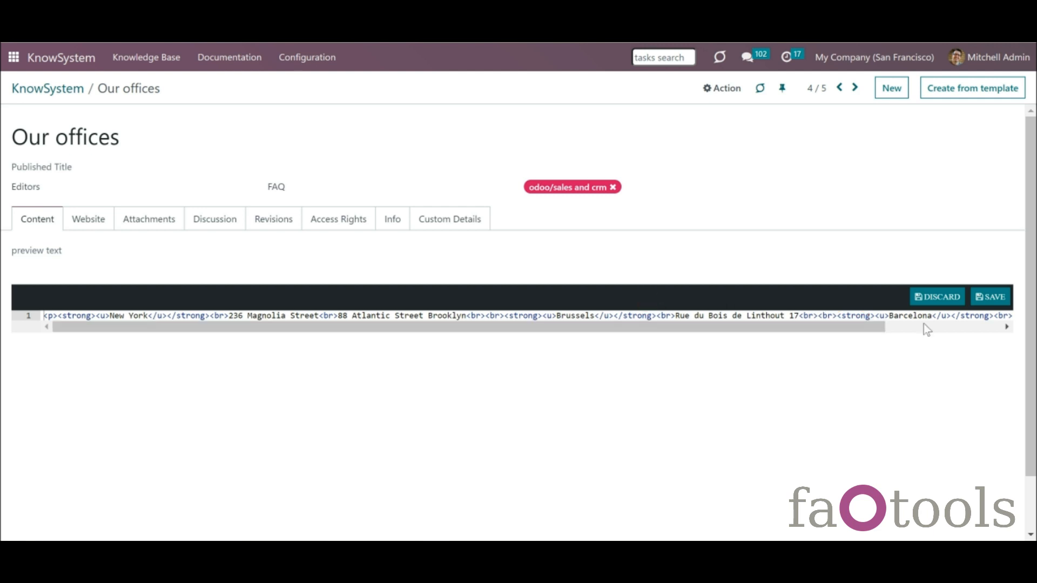
left_click(936, 302)
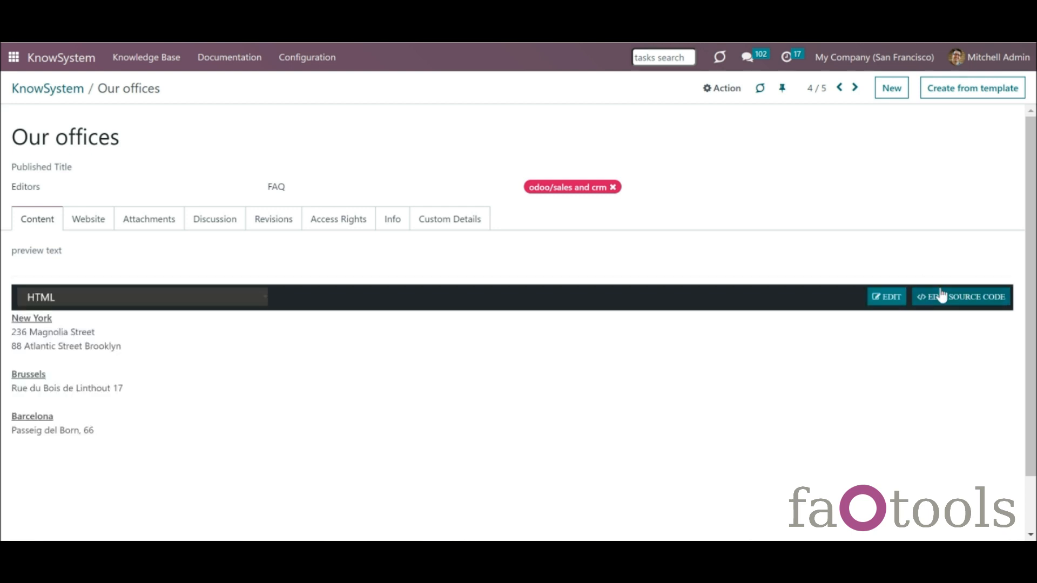
- Change the Our offices content type from HTML to Text and back, then open the previous article
left_click(244, 307)
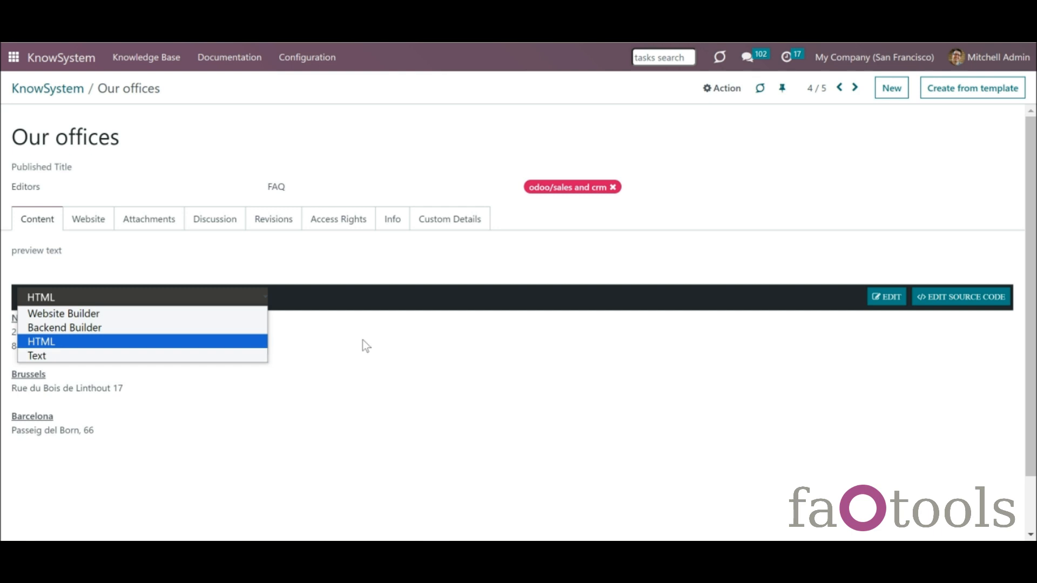
left_click(257, 356)
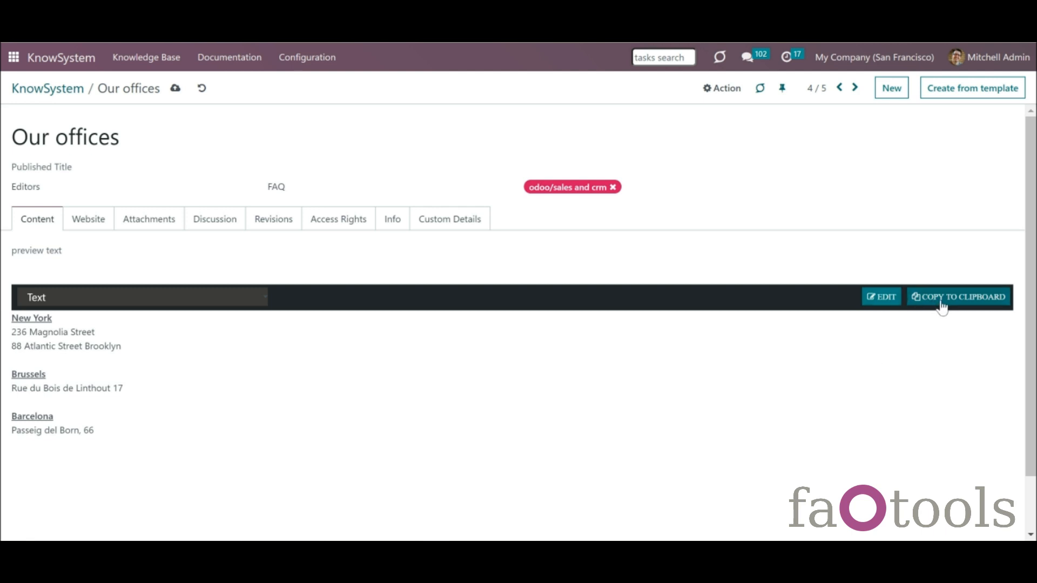
left_click(233, 302)
left_click(229, 341)
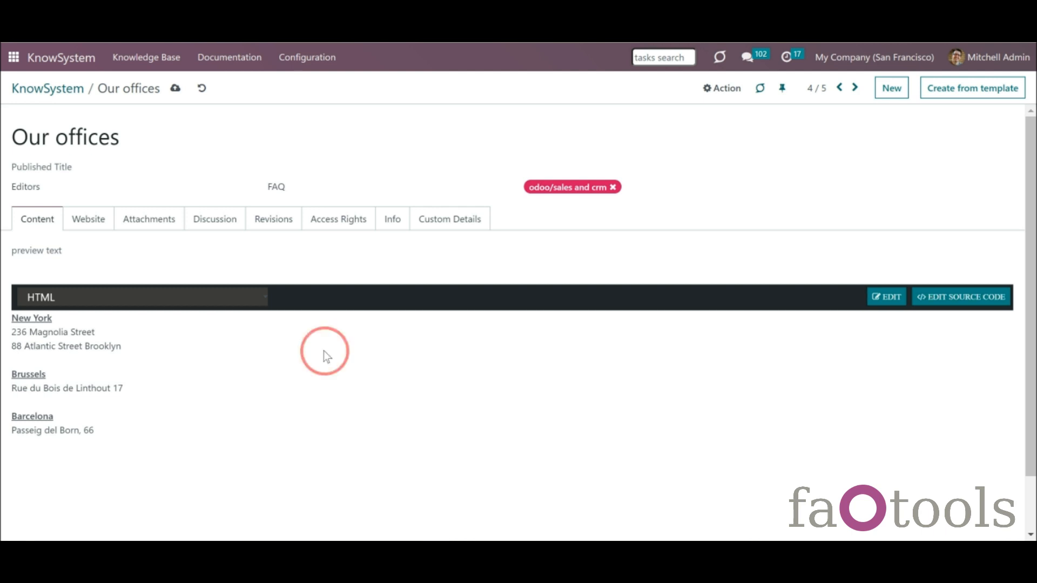
left_click(840, 87)
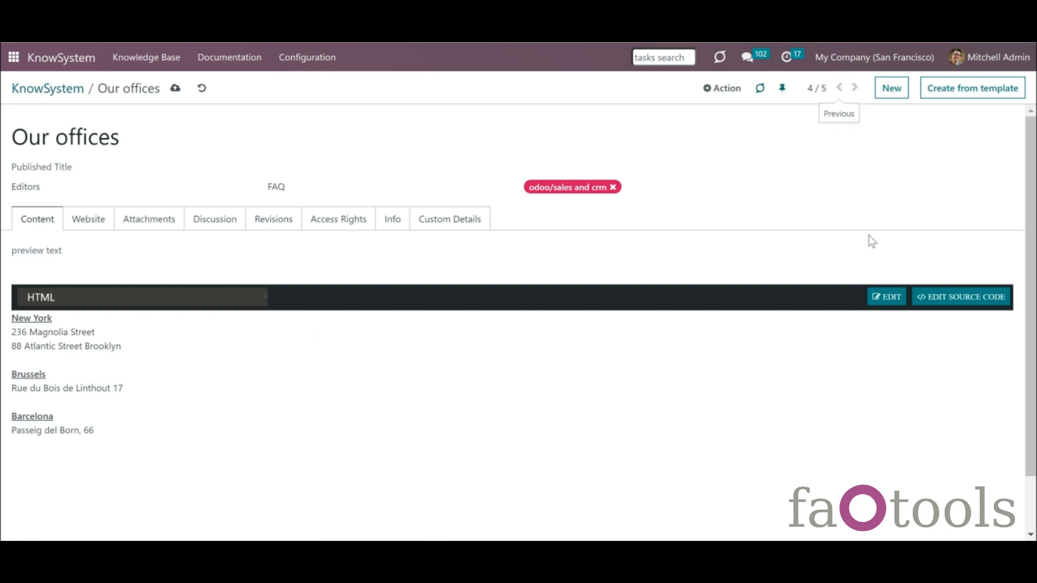
left_click(947, 313)
mouse_move(1036, 315)
left_mouse_down()
mouse_move(1035, 455)
mouse_move(1036, 329)
left_mouse_up()
left_click(926, 274)
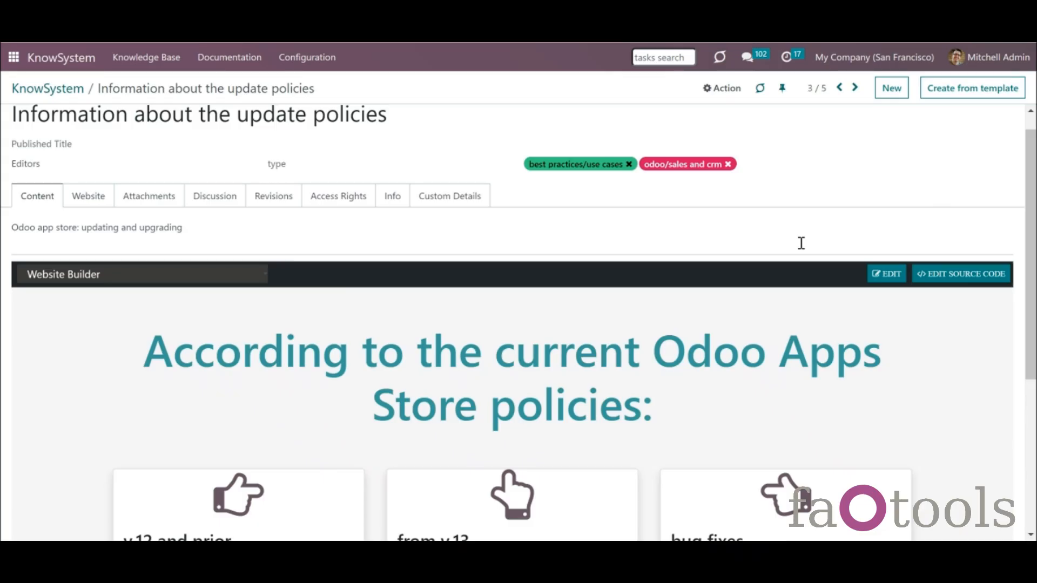
scroll(1028, 127, "up", 1)
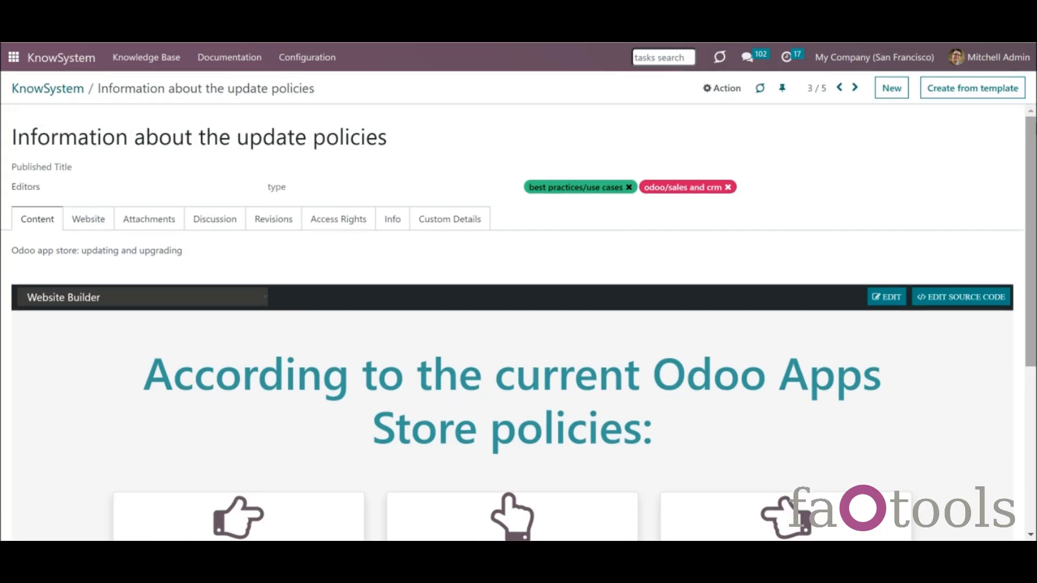
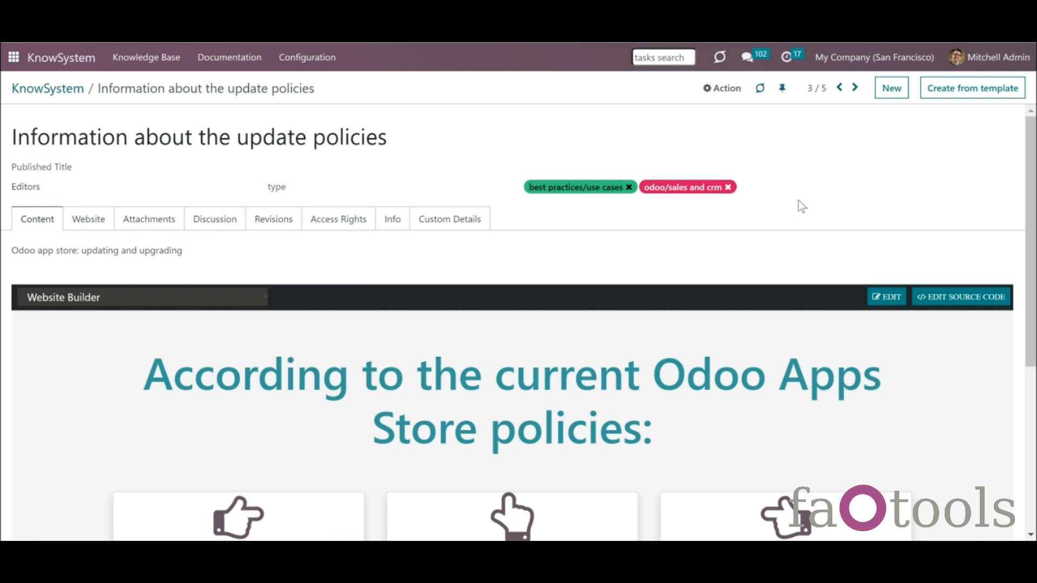
- Start a new knowledge article, then discard it unsaved
left_click_drag(1036, 192, 1036, 192)
left_click(890, 88)
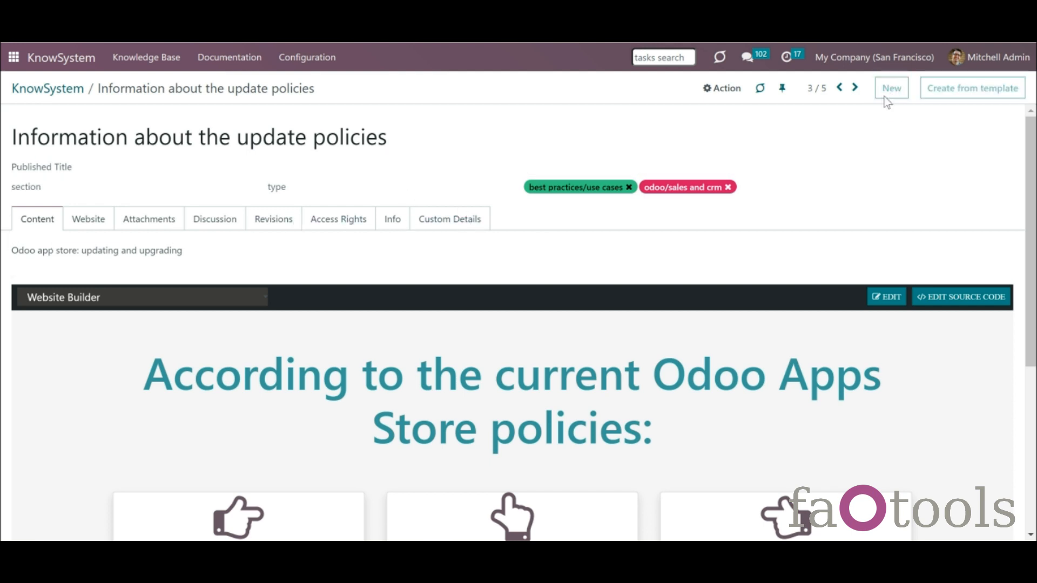
left_click(166, 88)
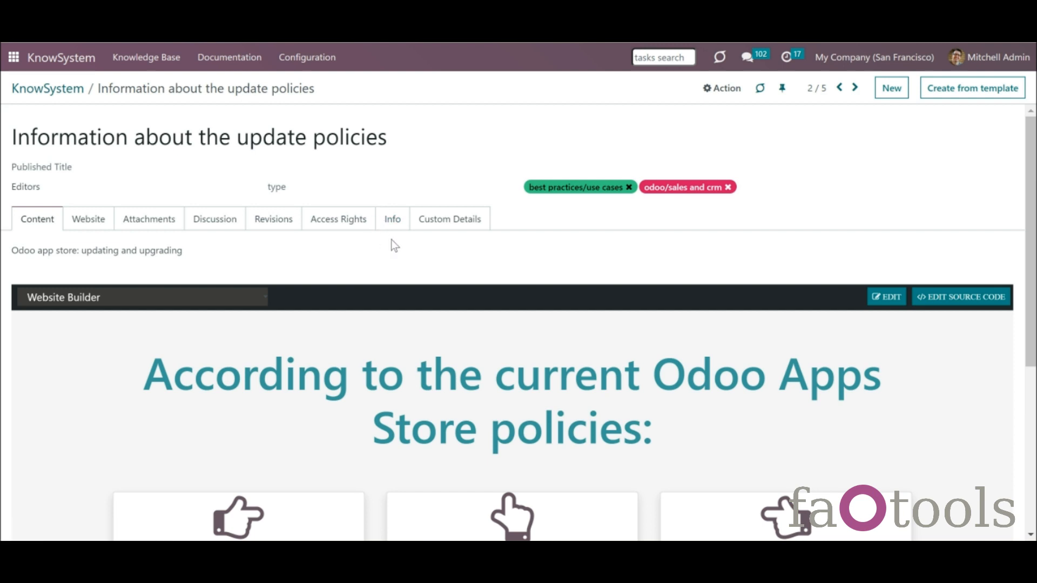
- Send followers a message with a grinning smiley and the cloud-2111611_1920.jpg image
left_click(226, 216)
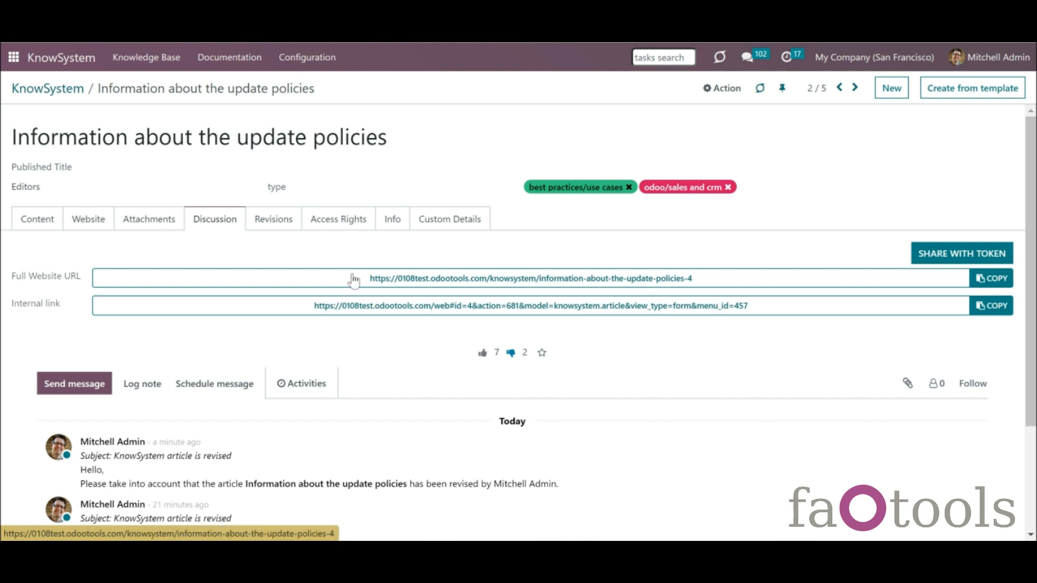
left_click_drag(1035, 361, 1034, 467)
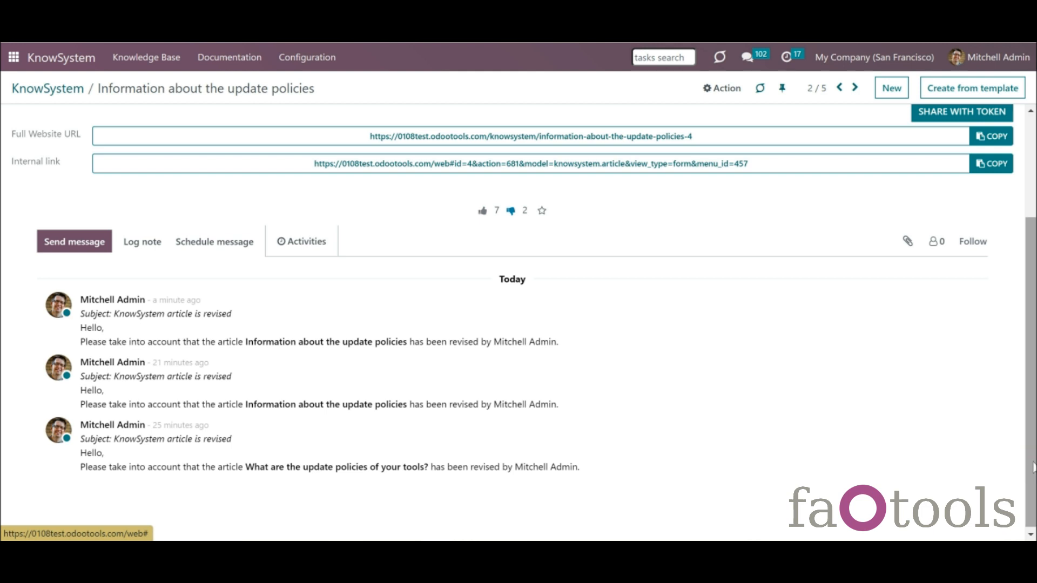
left_click_drag(1032, 456, 1032, 458)
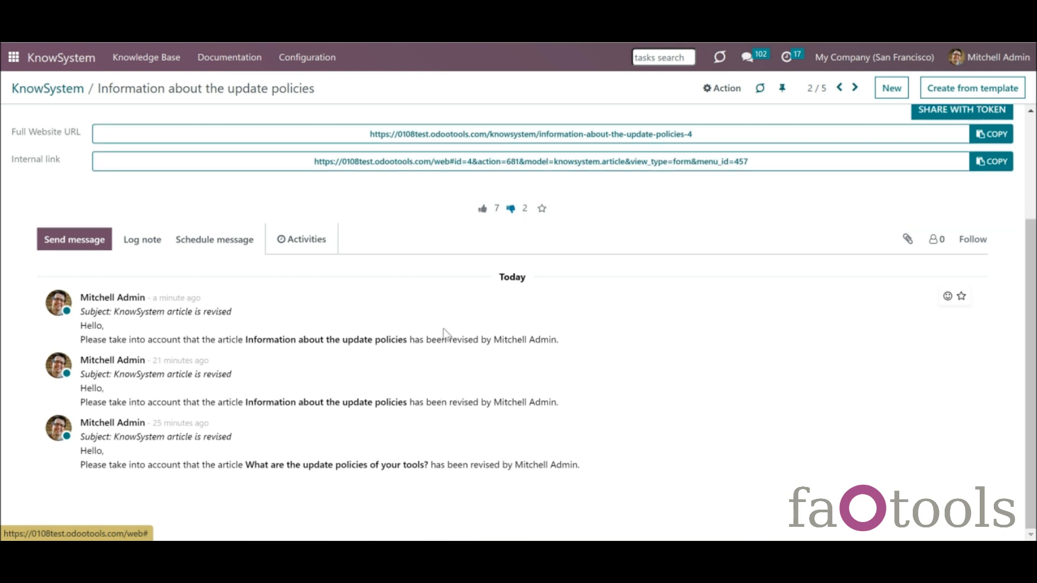
left_click(76, 240)
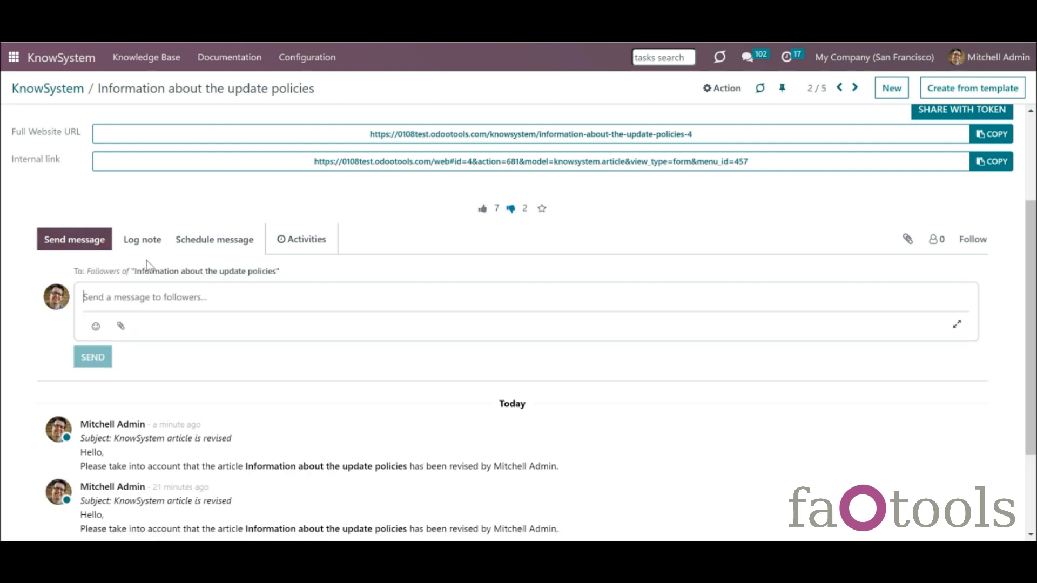
left_click(95, 327)
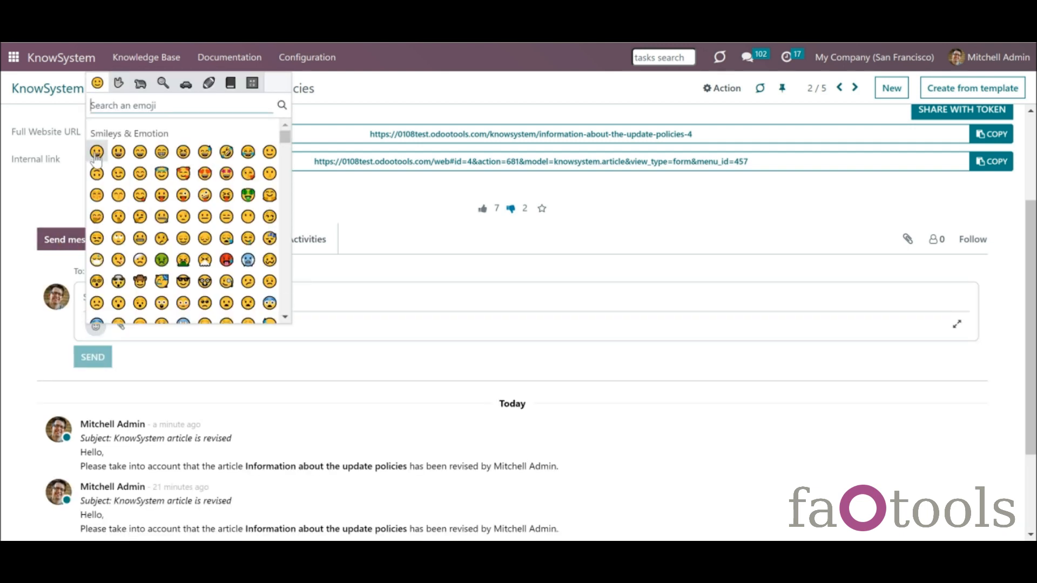
left_click(98, 152)
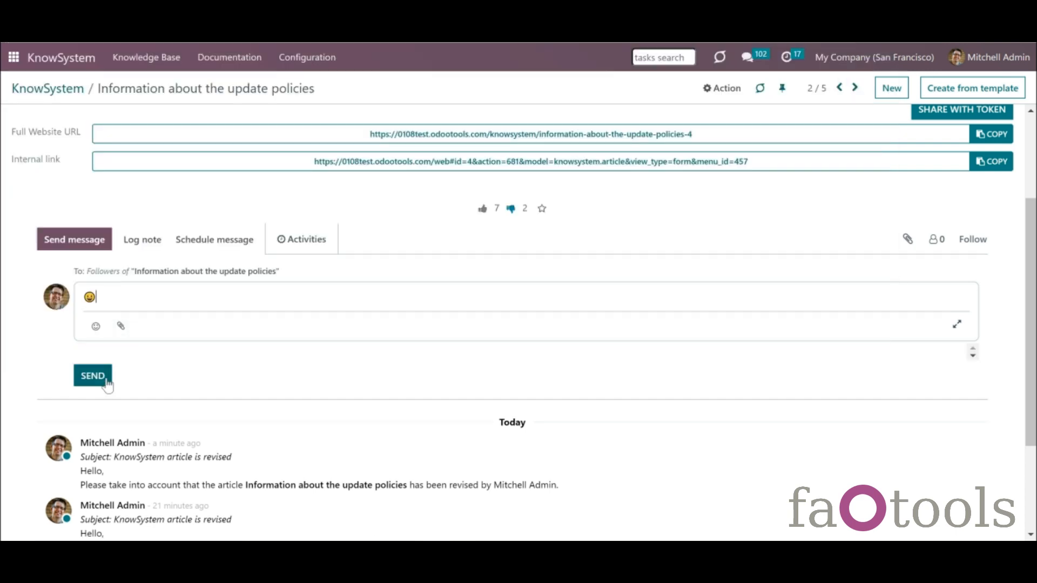
left_click(98, 398)
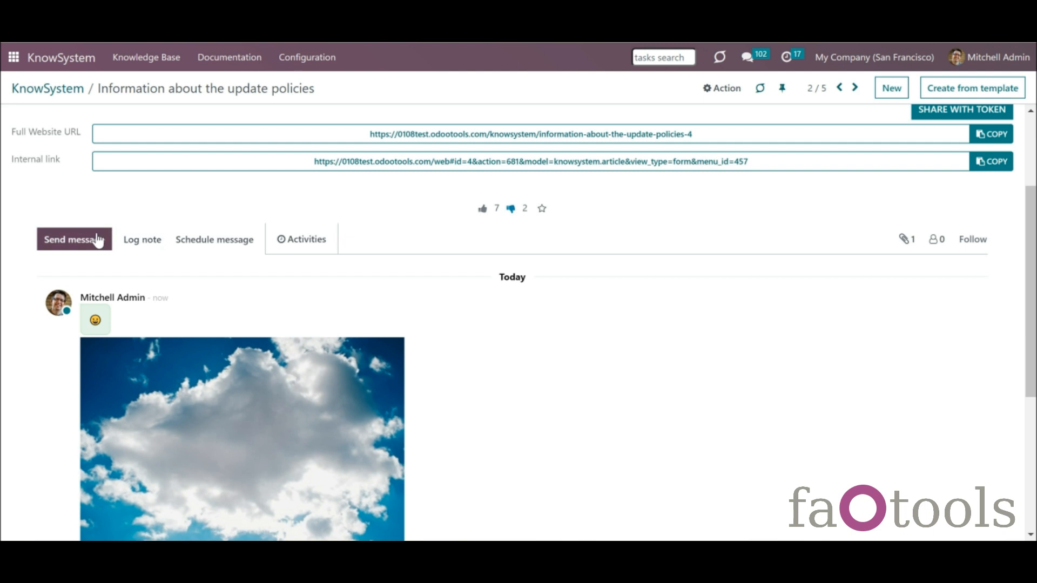
scroll(119, 384, "up", 3)
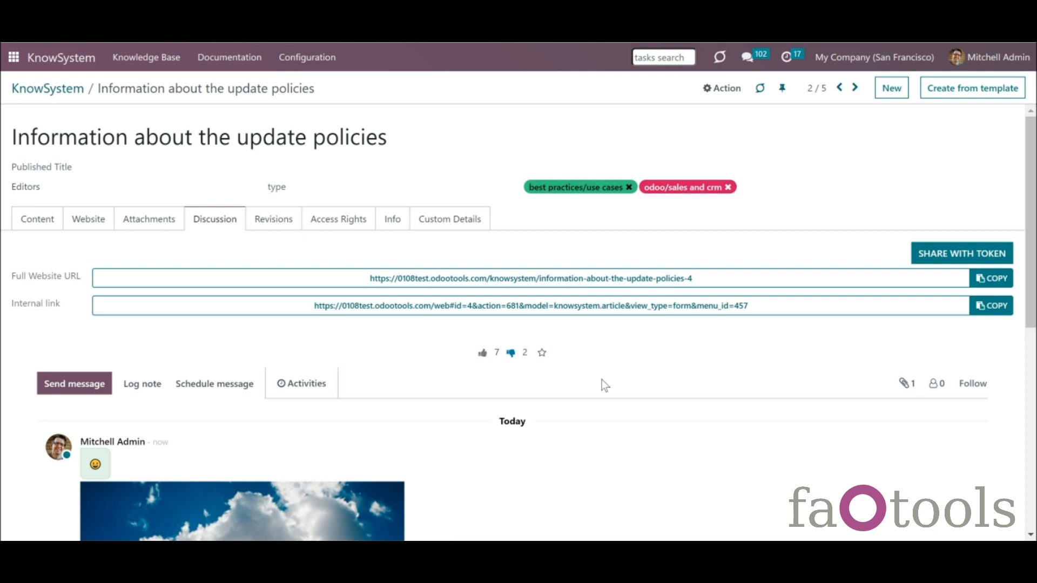
- Follow the article yourself and add one more contact as a follower
left_click(973, 385)
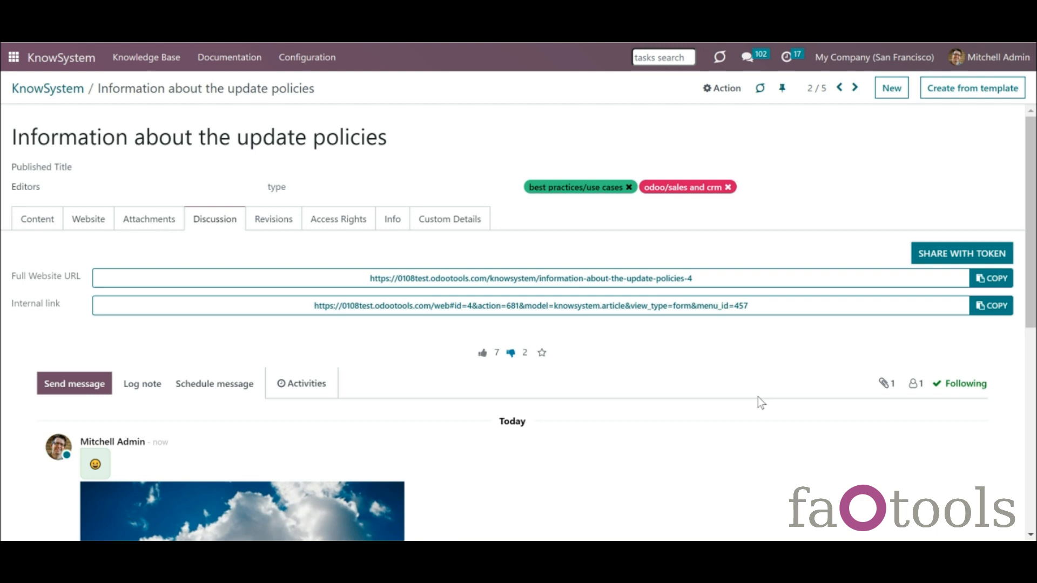
left_click(913, 384)
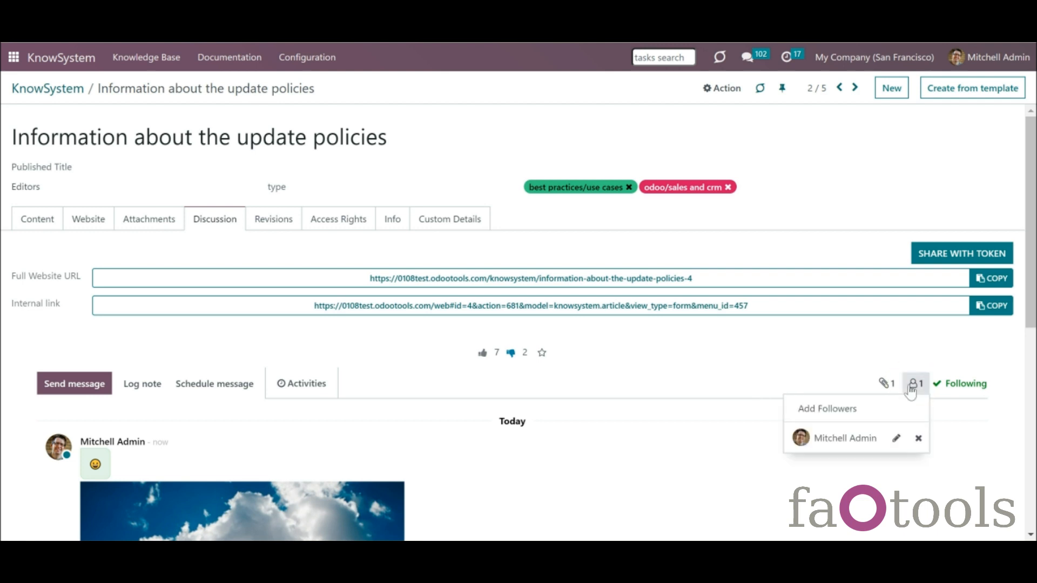
left_click(863, 409)
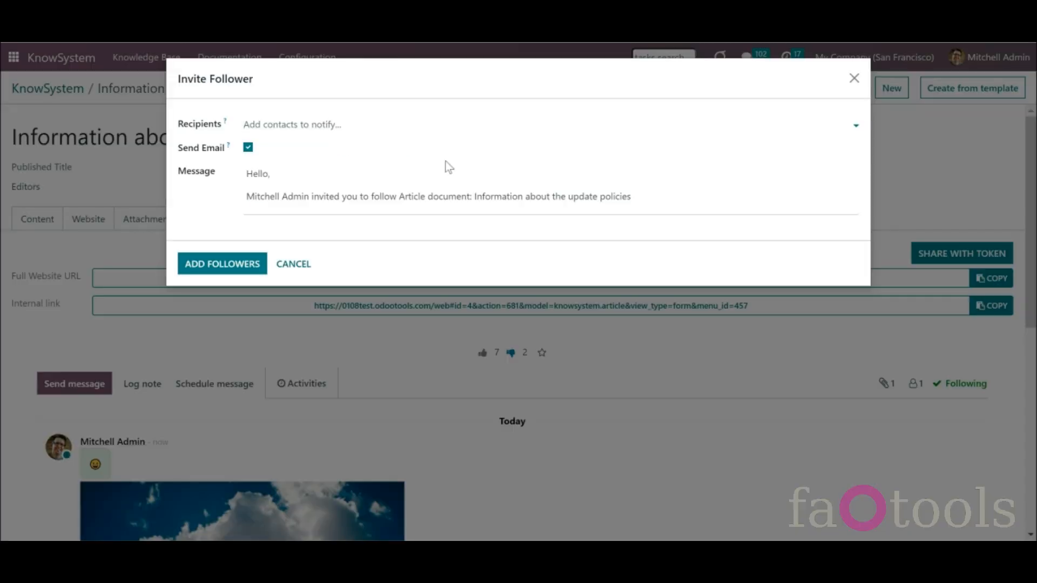
left_click(424, 125)
left_click(423, 141)
left_click(249, 267)
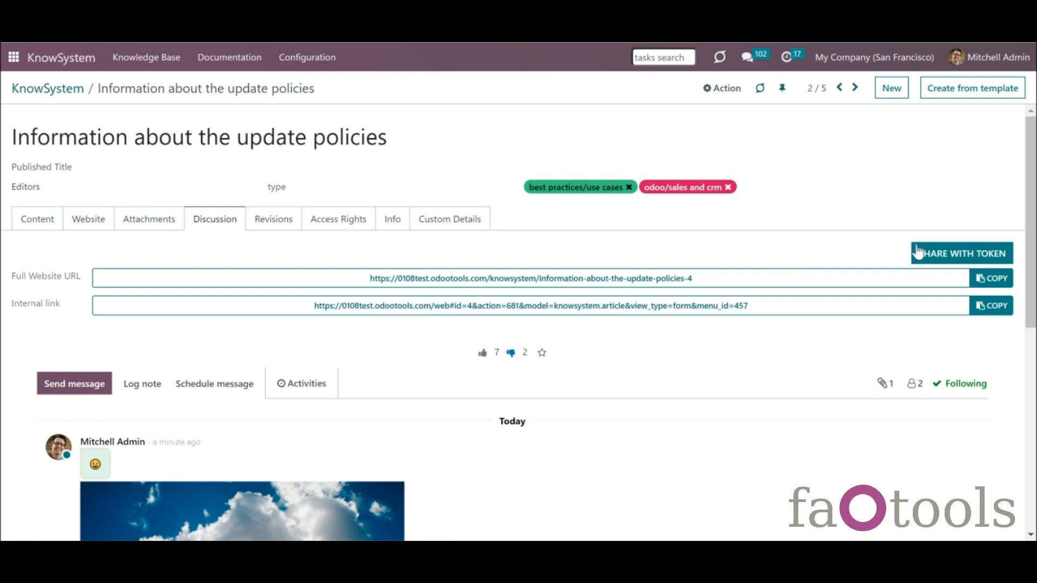
- Copy the token share link and send it to Azure Interior as an invitation
left_click(931, 258)
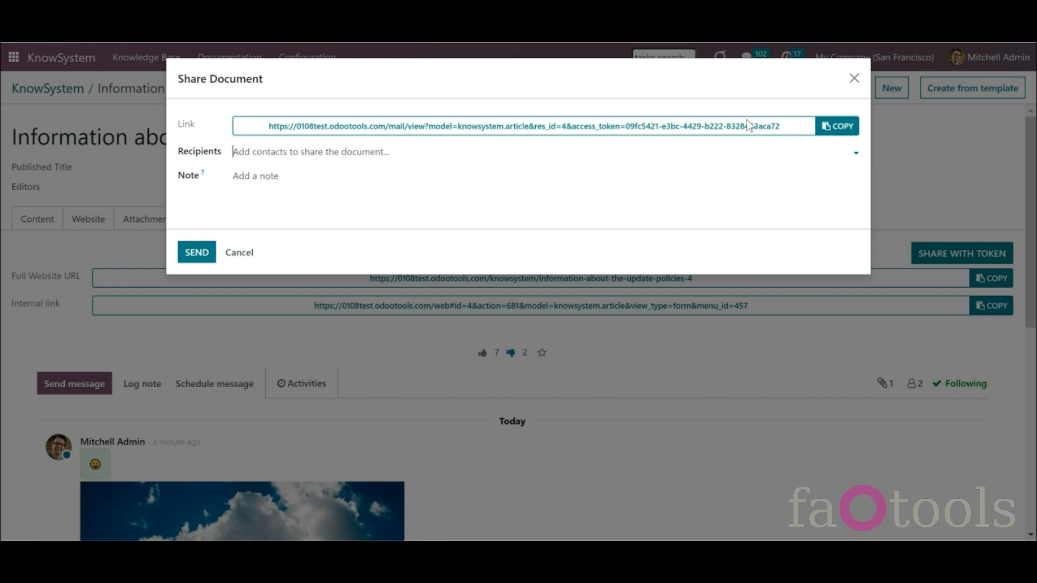
left_click(838, 126)
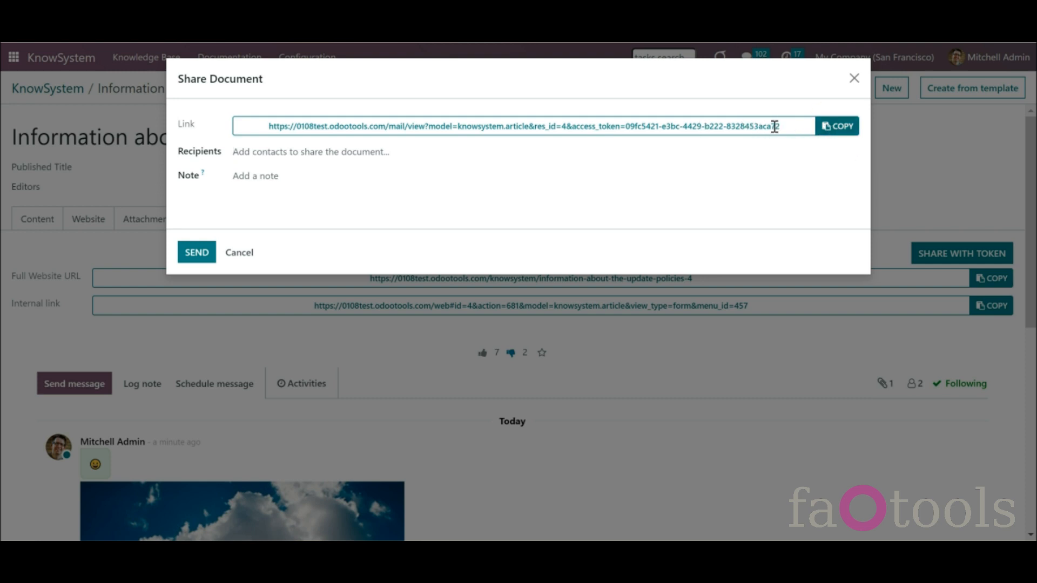
left_click(560, 157)
type("az")
left_click(335, 169)
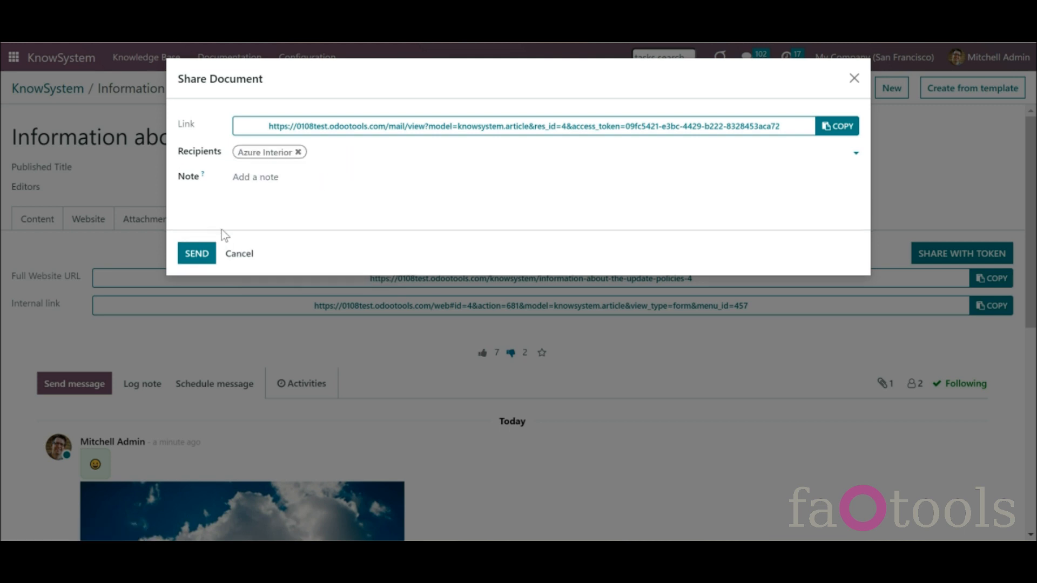
left_click(198, 255)
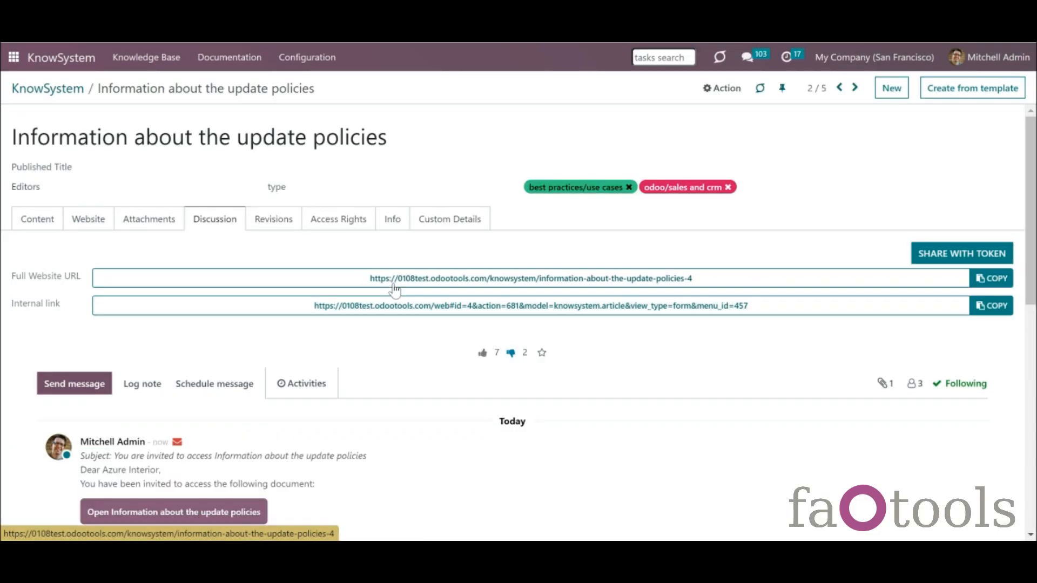
mouse_move(1033, 292)
left_mouse_down()
mouse_move(1036, 310)
mouse_move(1035, 283)
left_mouse_up()
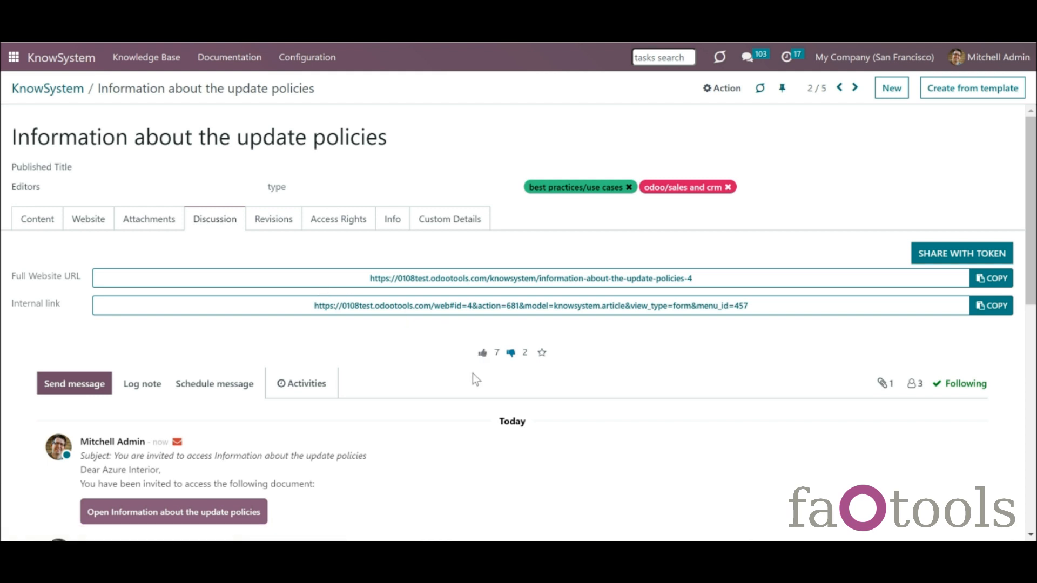
- Star the article as a favourite and end with a dislike vote after toggling likes
left_click(543, 354)
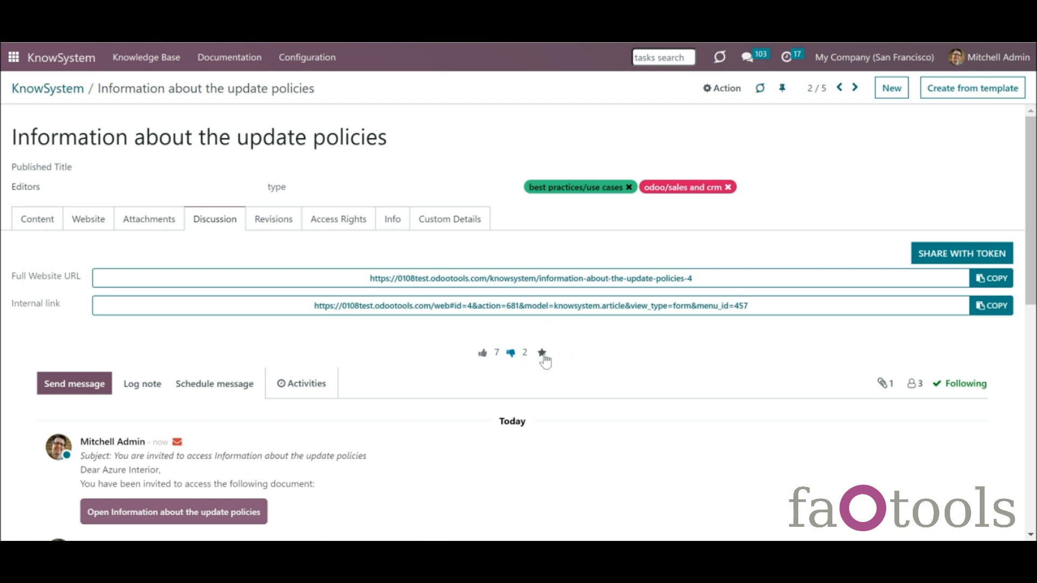
left_click(484, 356)
left_click(512, 355)
left_click(483, 356)
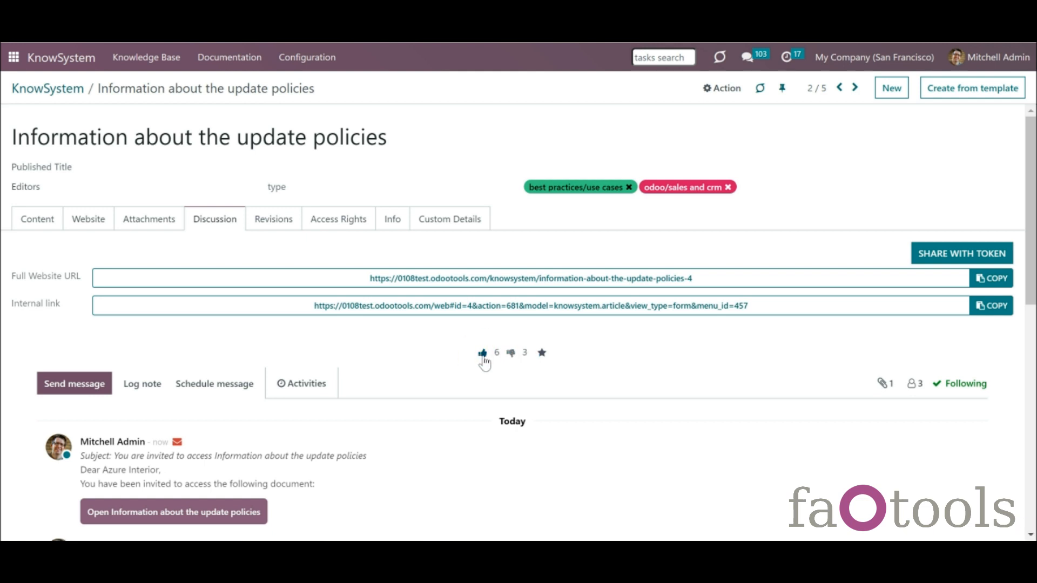
left_click(512, 354)
- Open and close the Action menu, then show the revision history
left_click(719, 95)
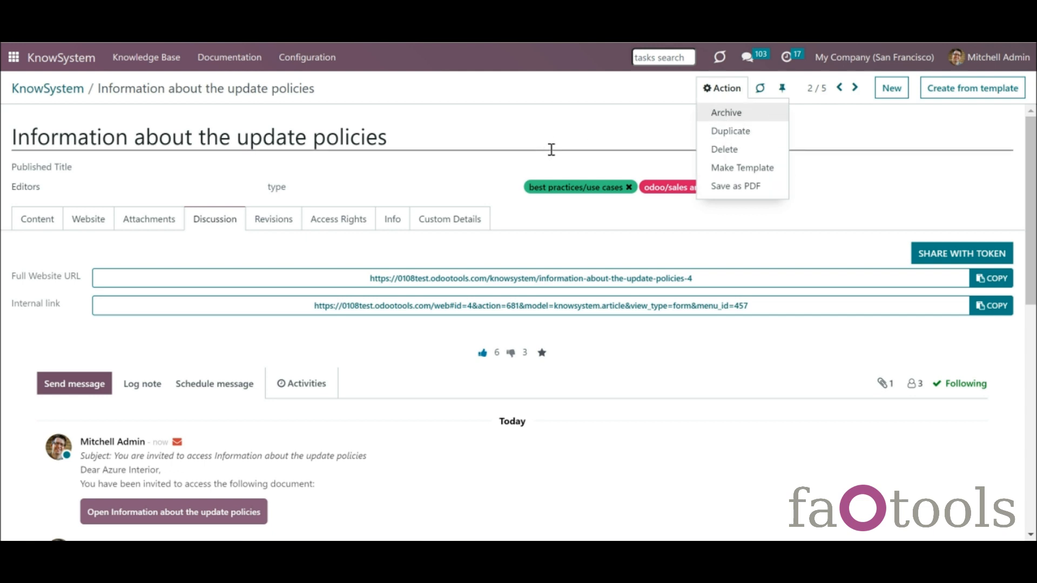
left_click(549, 228)
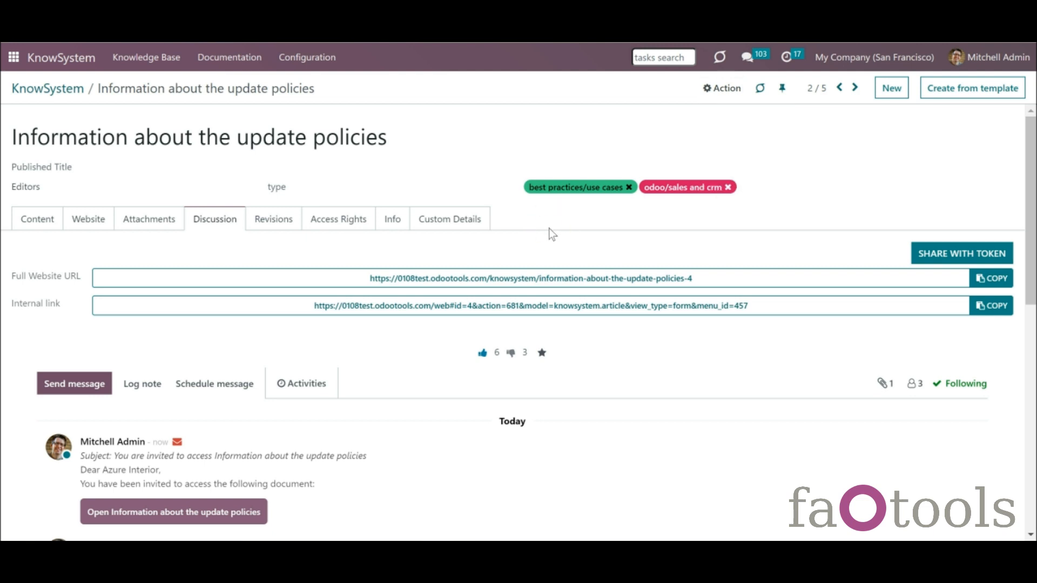
left_click(257, 225)
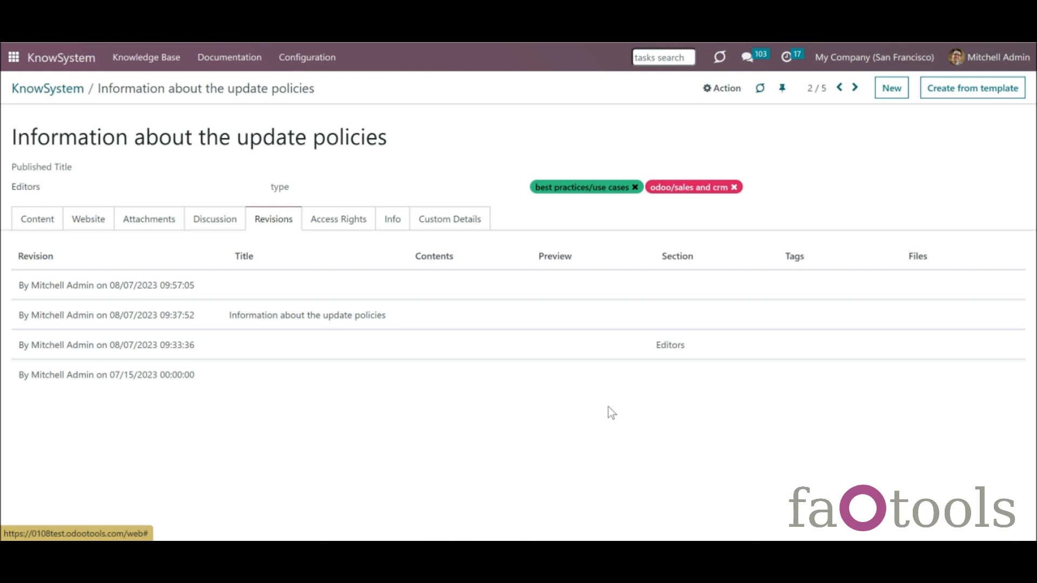
- Preview the 09:37:52 revision, then restore the 09:33:36 revision and review the history
left_click(146, 316)
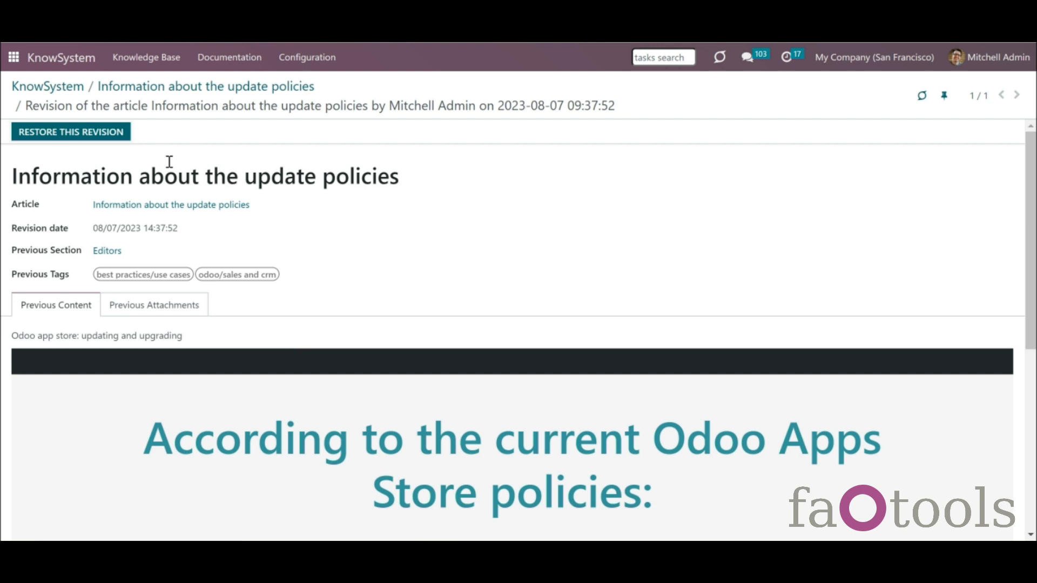
left_click(186, 89)
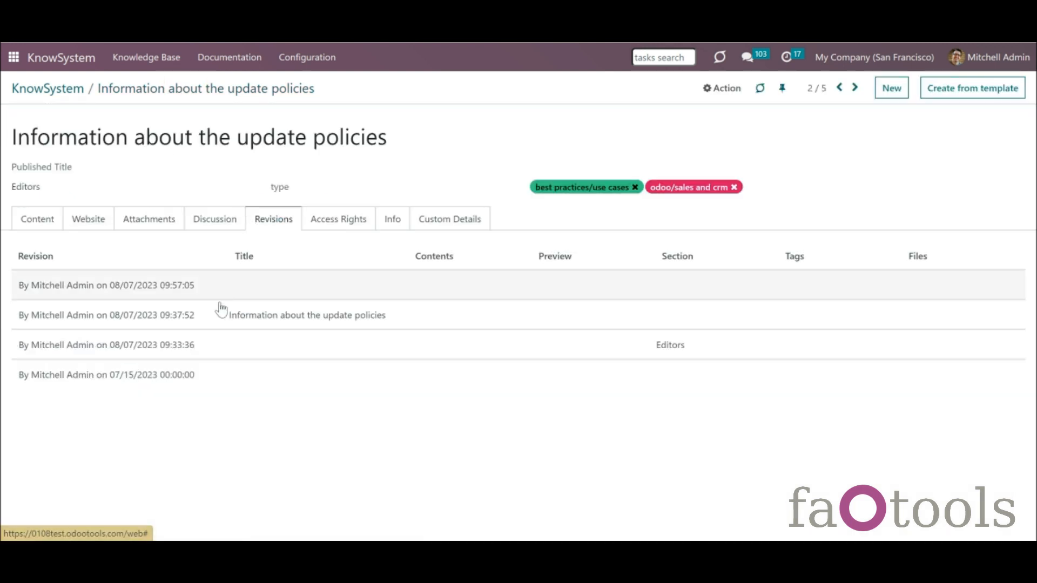
left_click(158, 349)
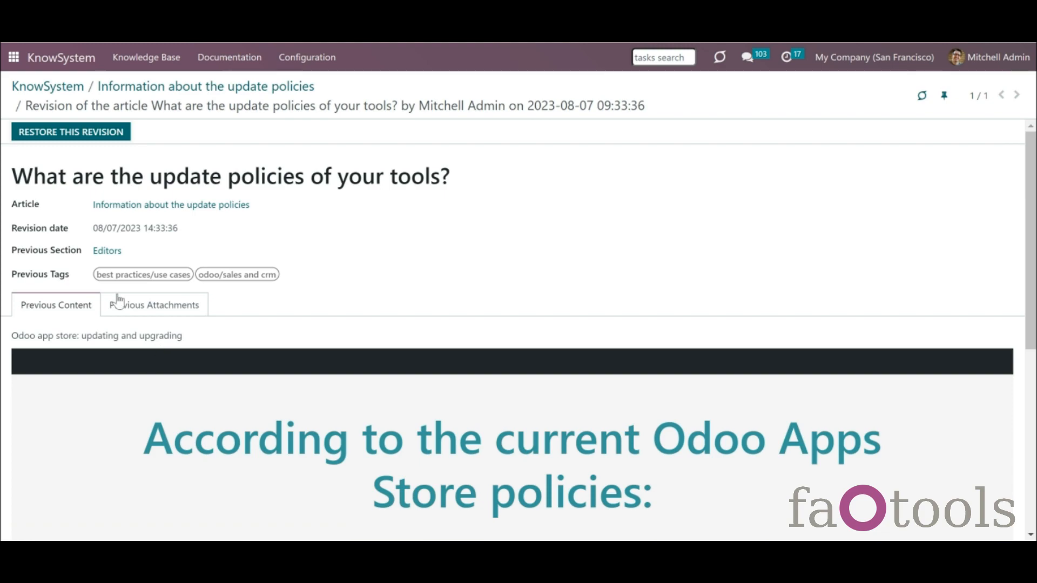
left_click(80, 134)
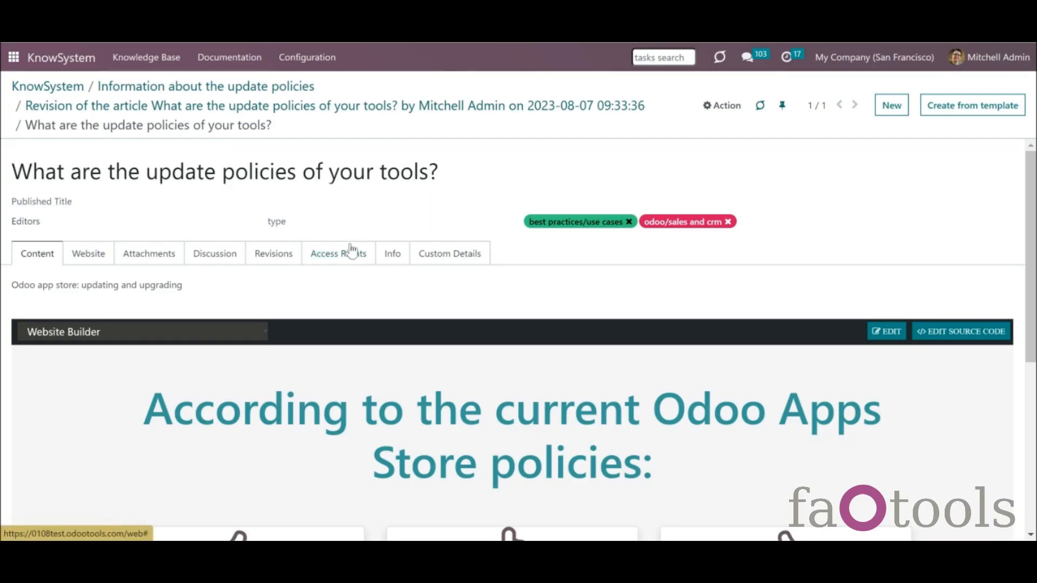
left_click(260, 255)
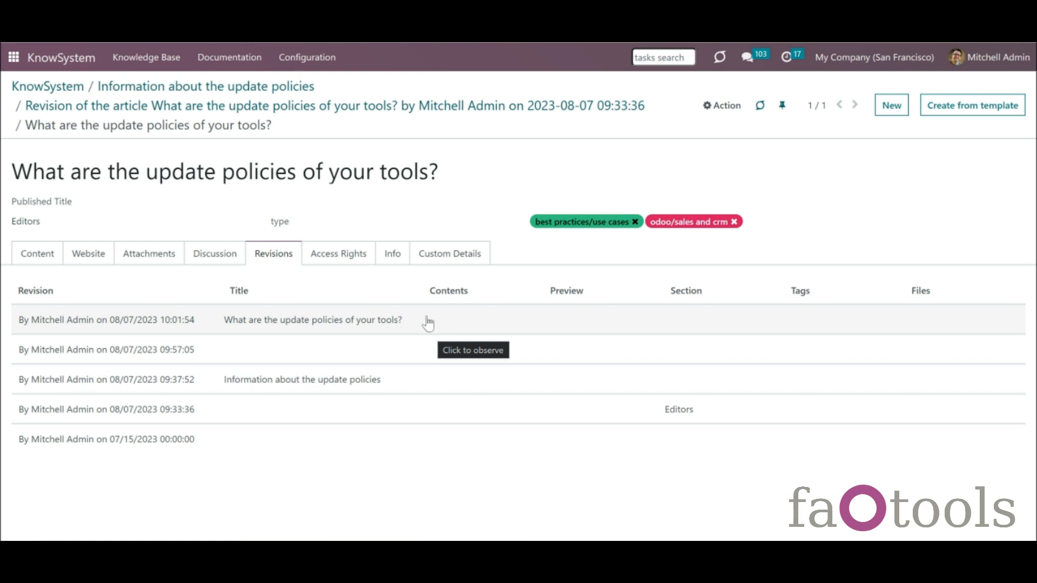
- Show the article's info and statistics and scroll down the form
left_click(394, 258)
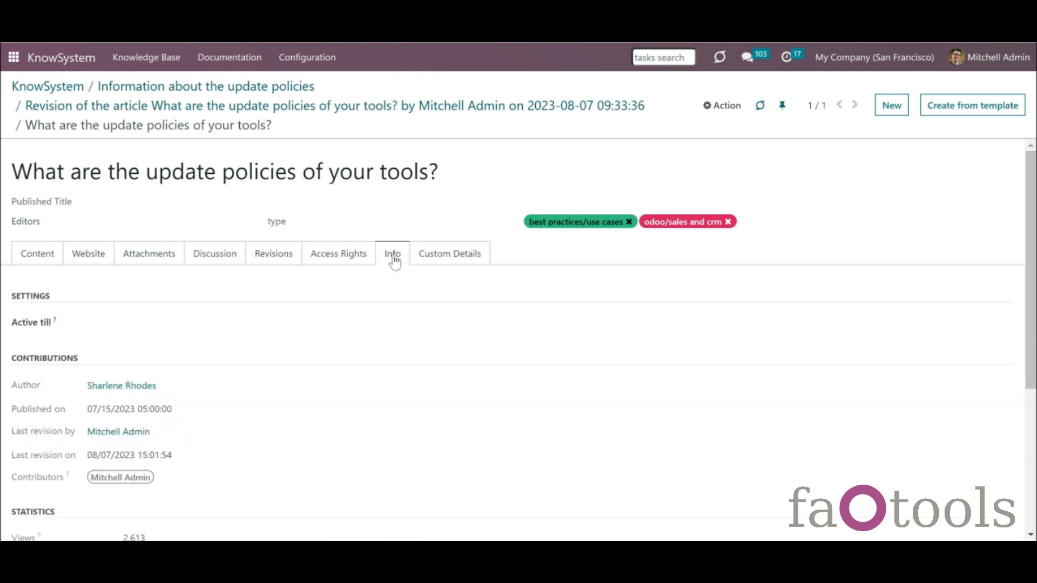
scroll(1029, 335, "down", 3)
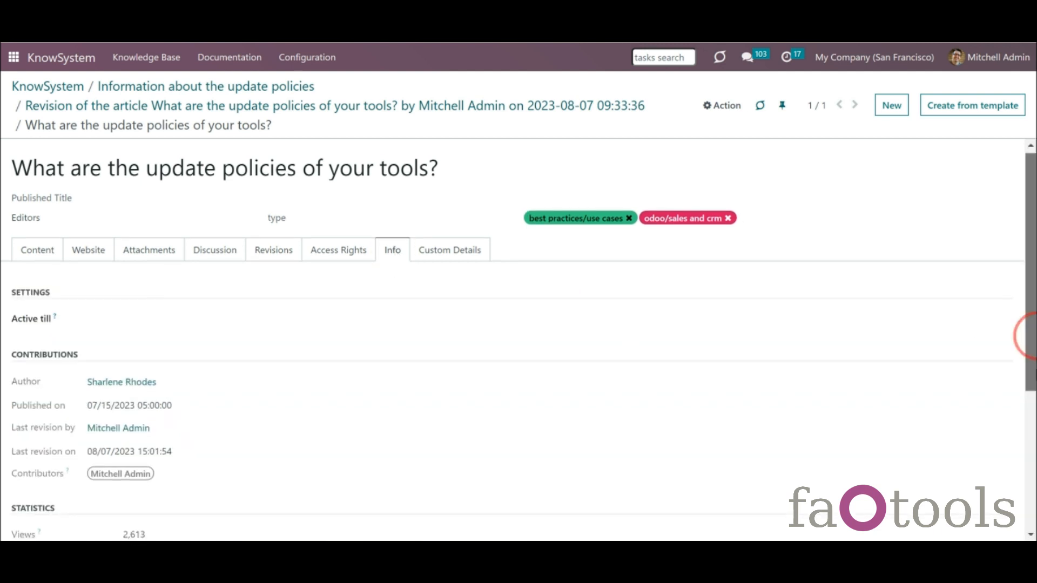
scroll(1029, 336, "down", 2)
left_click_drag(1035, 336, 1035, 339)
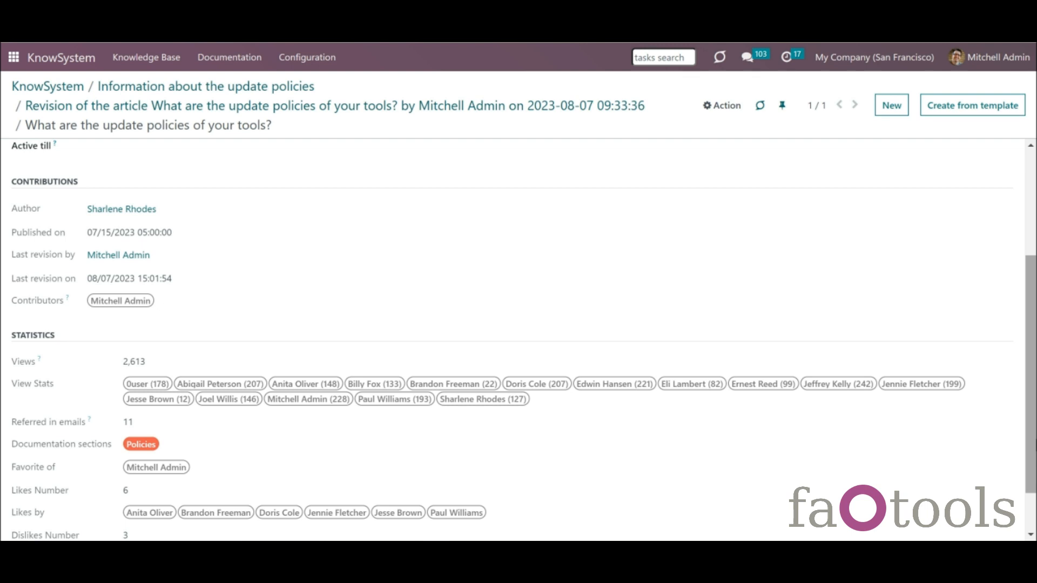
left_click_drag(1031, 440, 1031, 420)
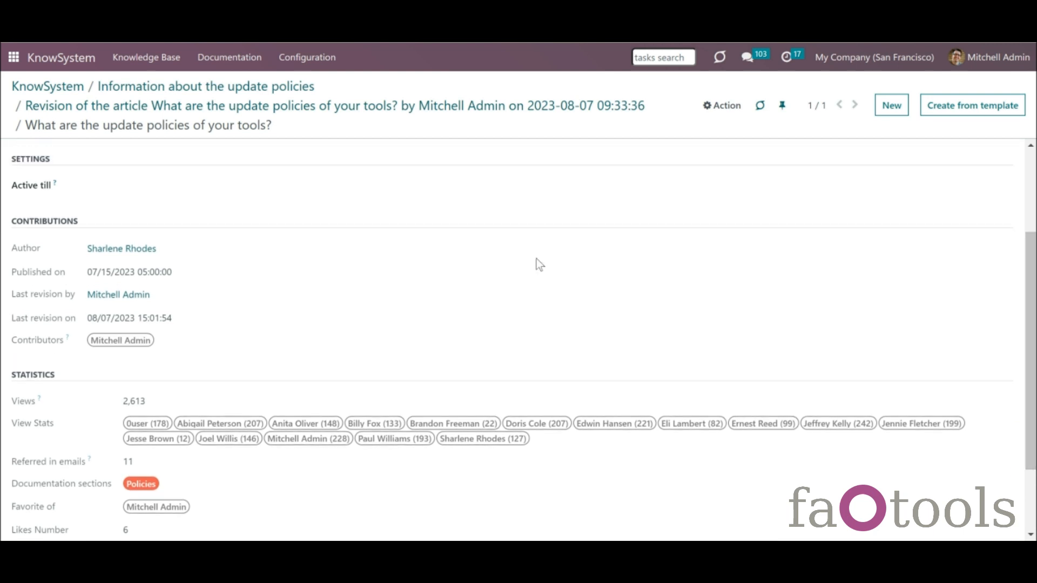
- Set the Active till date to 08/31/2023, correcting an initial 08/12/2023 pick
left_click(115, 187)
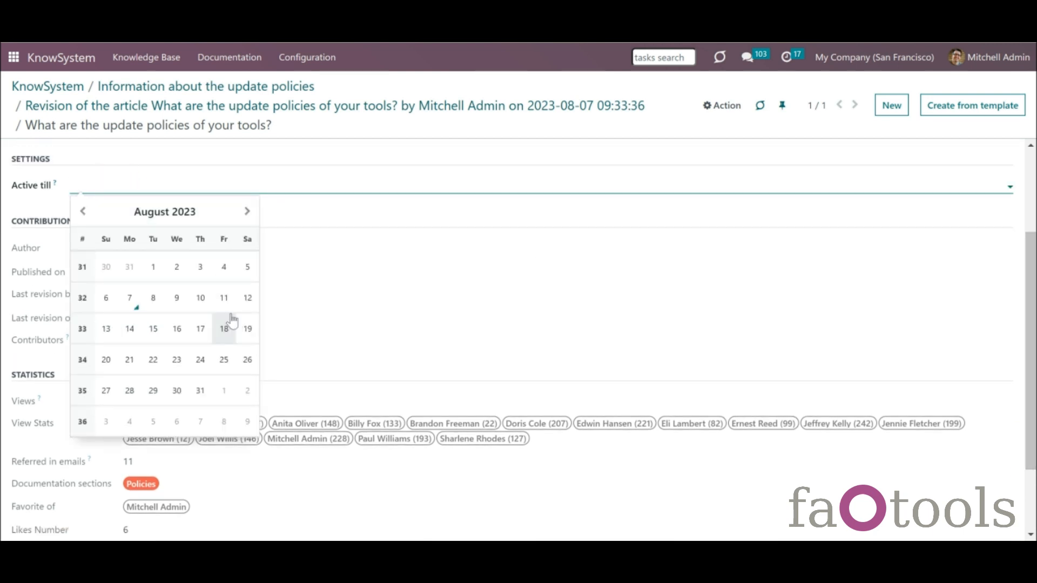
left_click(248, 298)
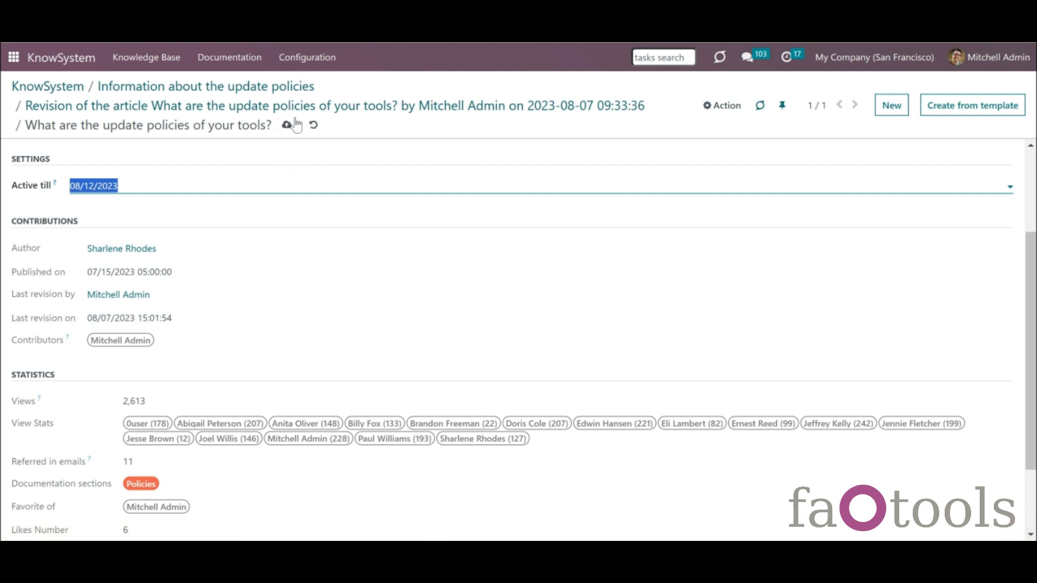
left_click(186, 198)
left_click(198, 401)
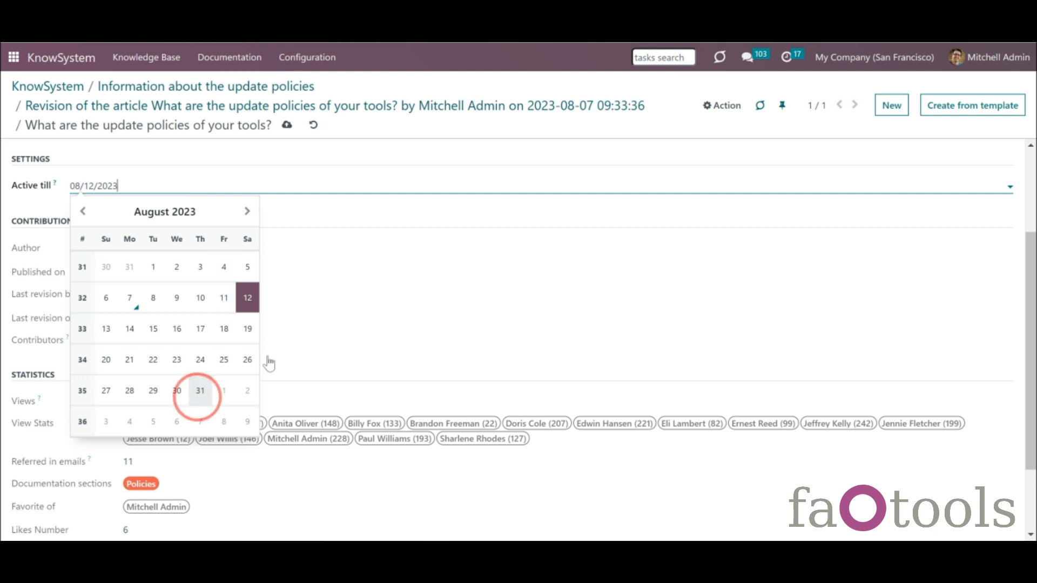
left_click(353, 225)
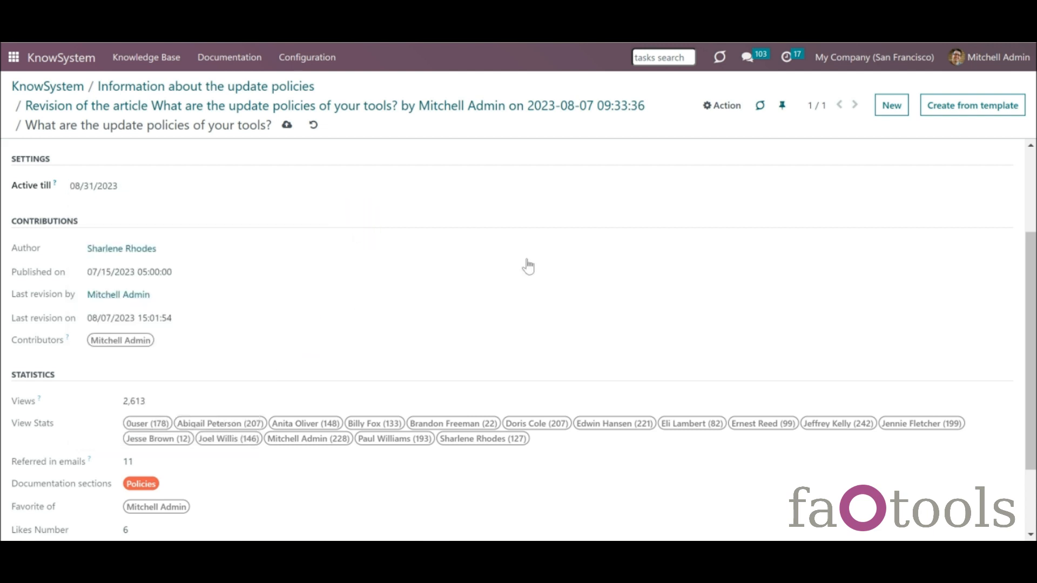
left_click_drag(1029, 303, 1029, 311)
scroll(1029, 311, "down", 1)
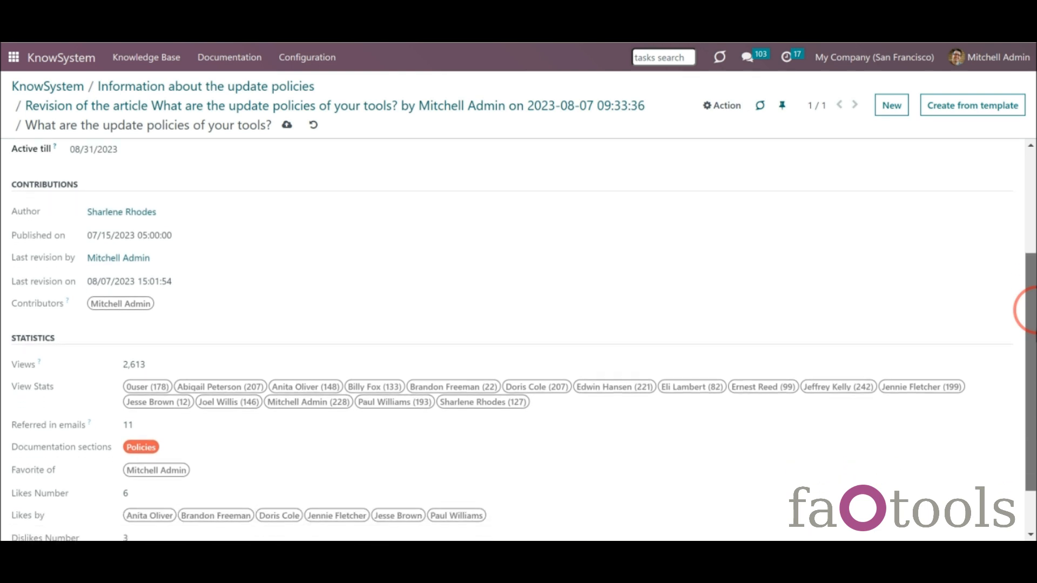
scroll(1029, 311, "down", 1)
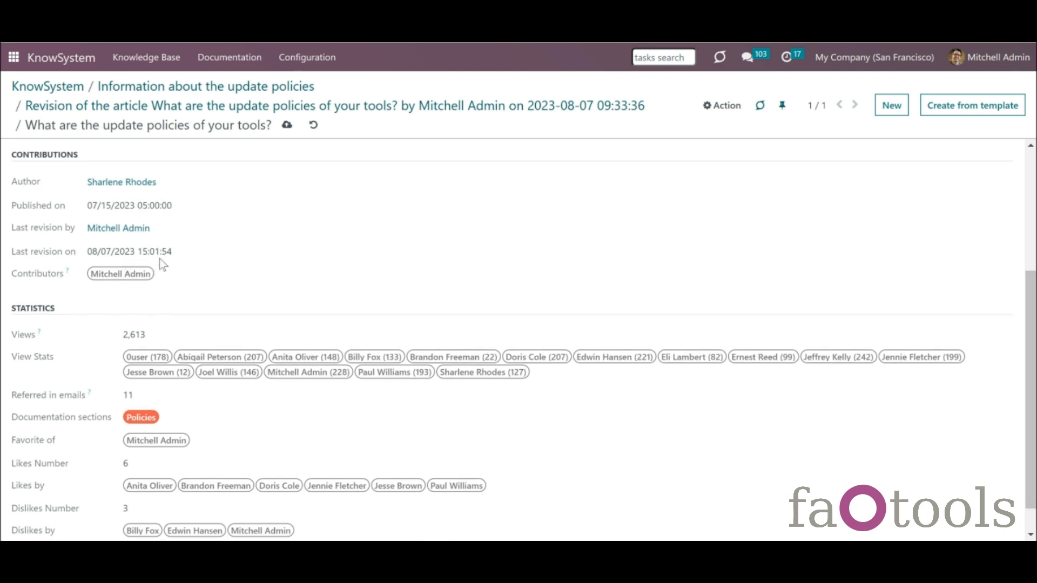
left_click_drag(1035, 389, 1036, 431)
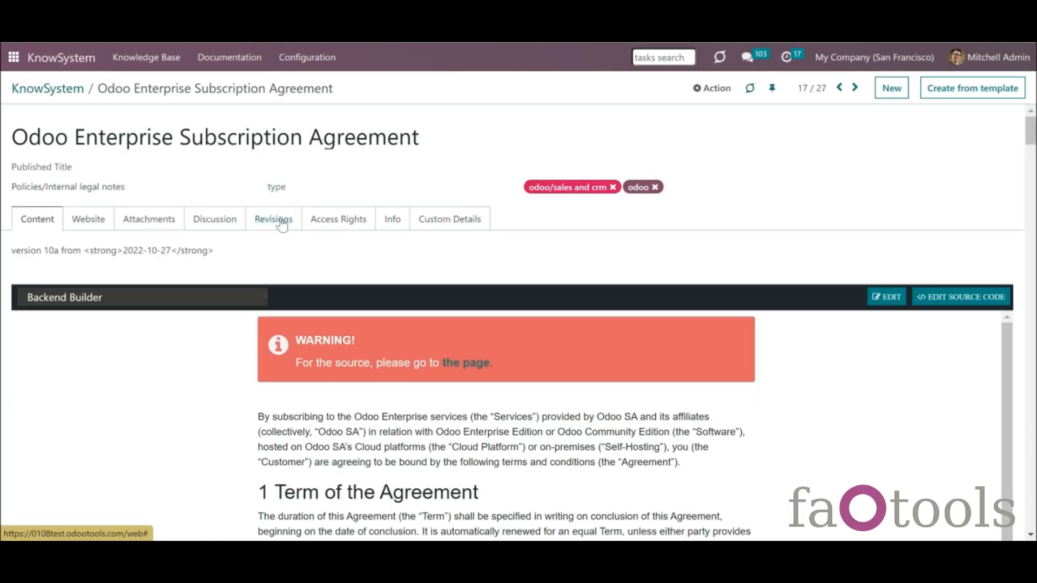
- Remove 'Agreement' from the title, renaming it 'Odoo Enterprise Subscription', and save
left_click(282, 224)
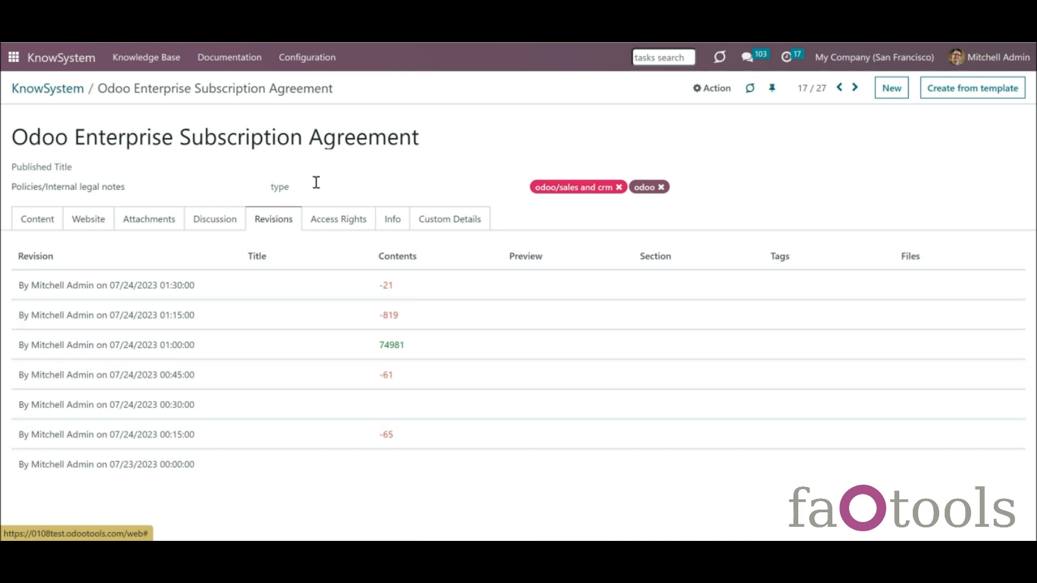
left_click_drag(311, 135, 478, 127)
key("BackSpace")
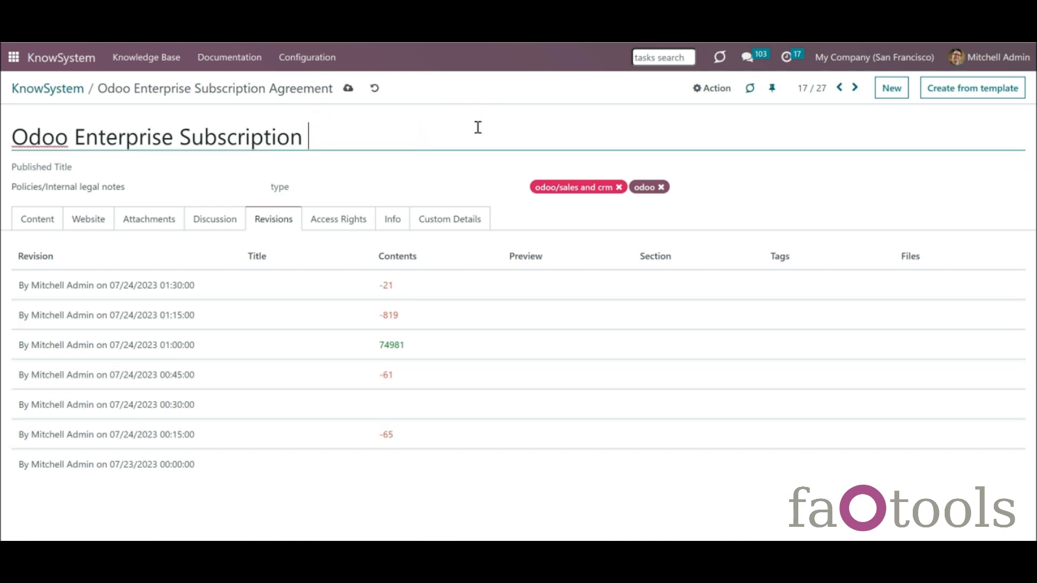
left_click(348, 88)
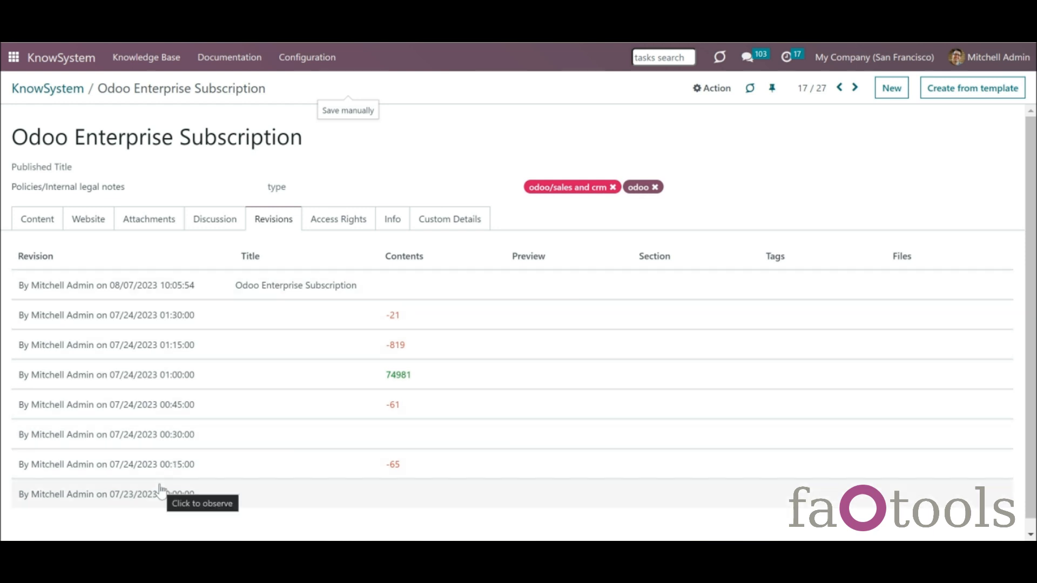
- Drop the odoo tag, move it to Guidelines/Important, and open the 07/24/2023 01:15:00 revision
left_click(655, 187)
left_click(187, 186)
left_click(125, 209)
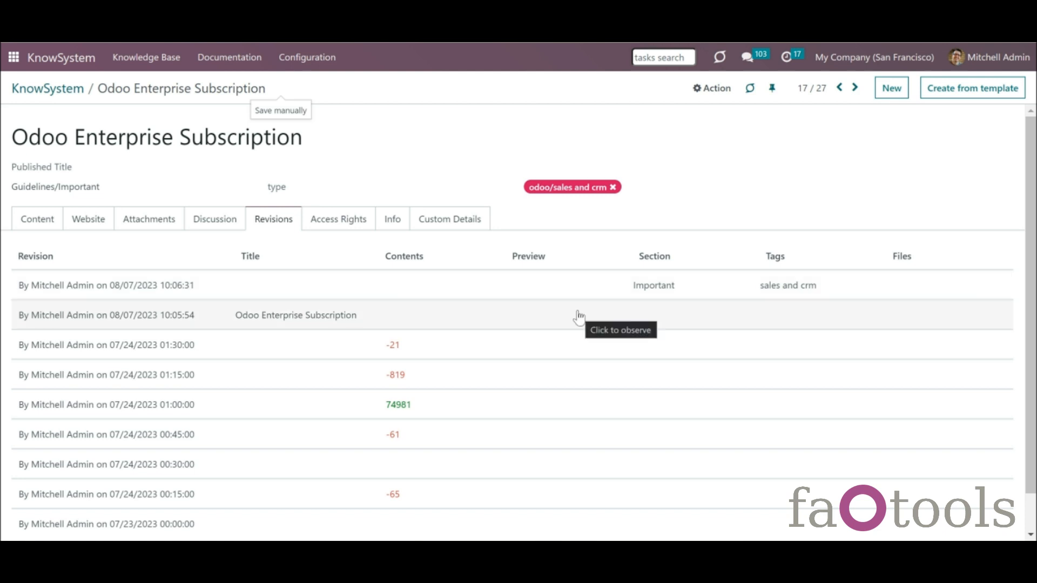
left_click(484, 372)
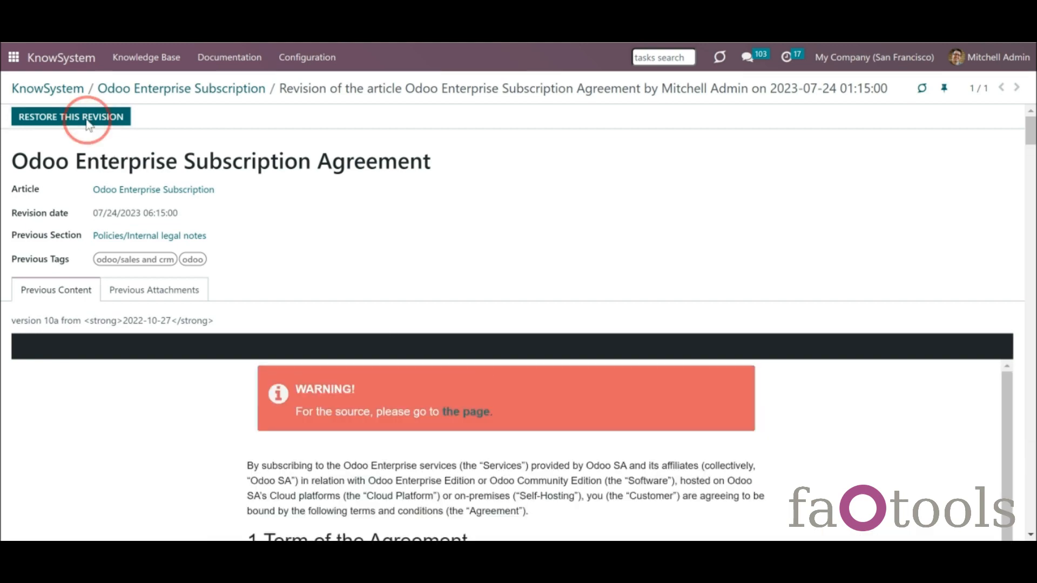
- Restore the 01:15:00 revision with confirmation and check the updated revision history
left_click(88, 116)
left_click(309, 170)
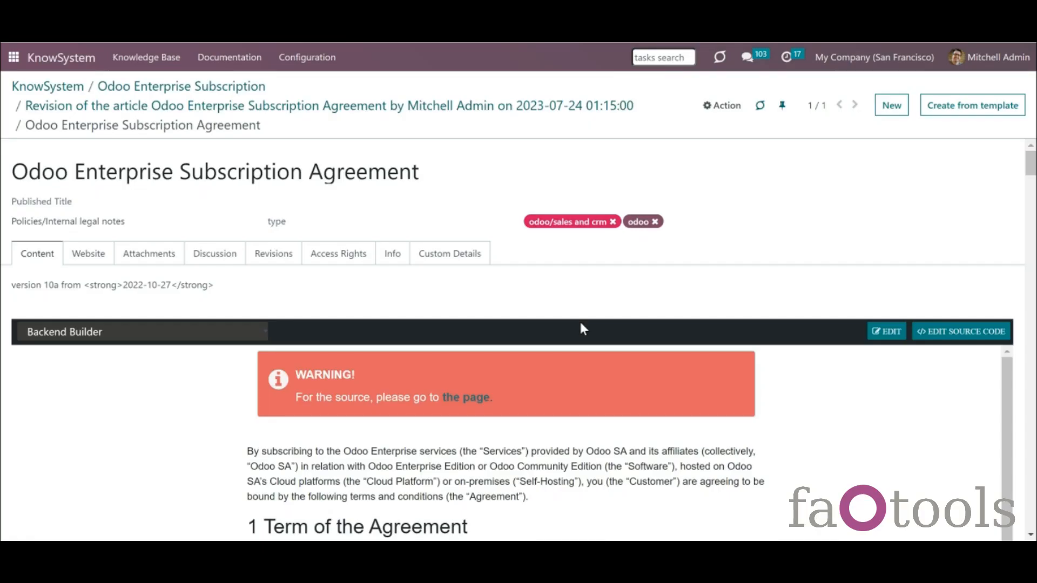
left_click(274, 254)
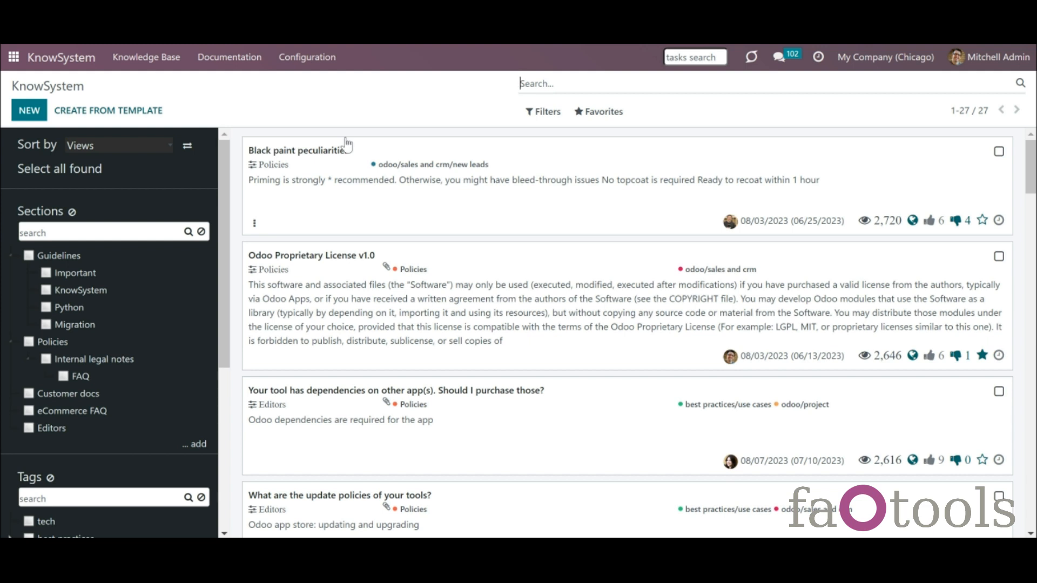
left_click(304, 58)
left_click(334, 232)
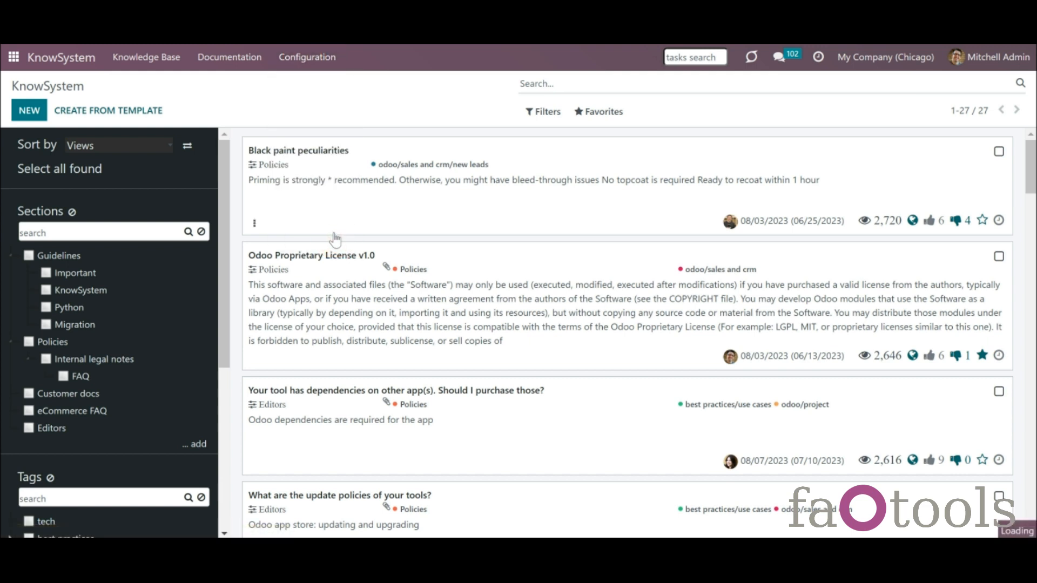
mouse_move(1033, 228)
left_mouse_down()
mouse_move(1032, 297)
mouse_move(1033, 223)
left_mouse_up()
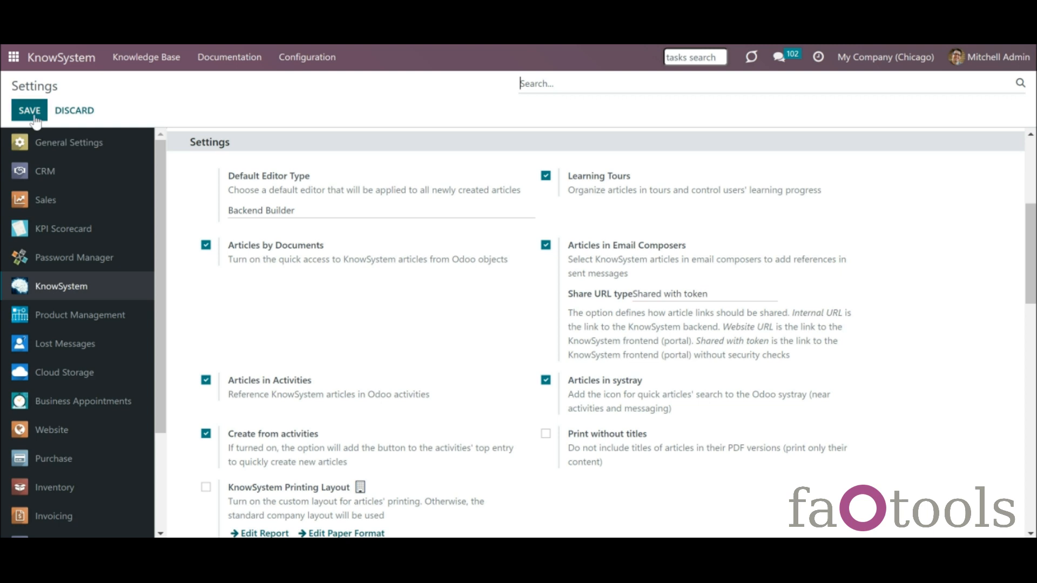
left_click(89, 59)
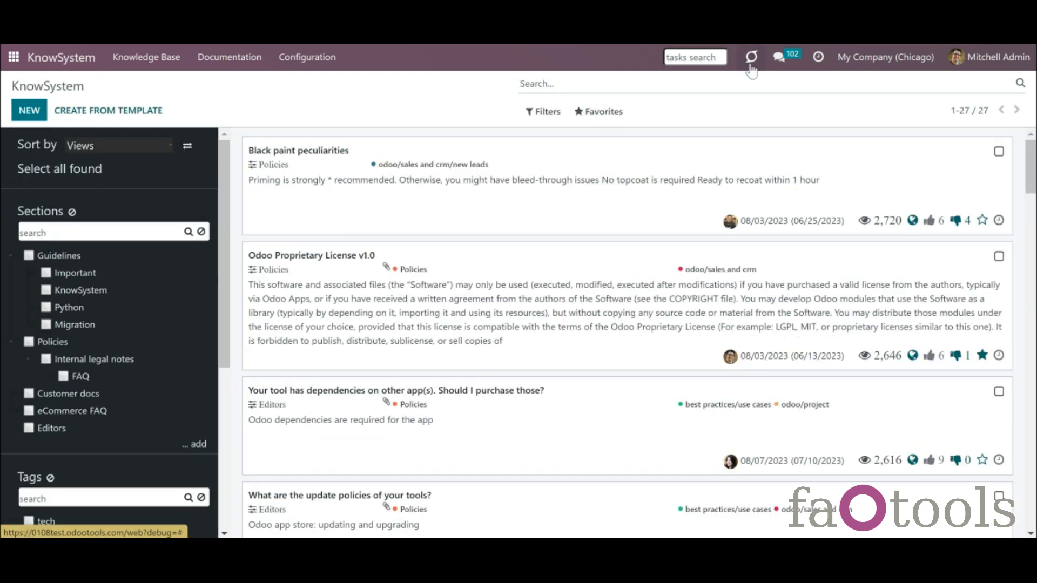
left_click(751, 64)
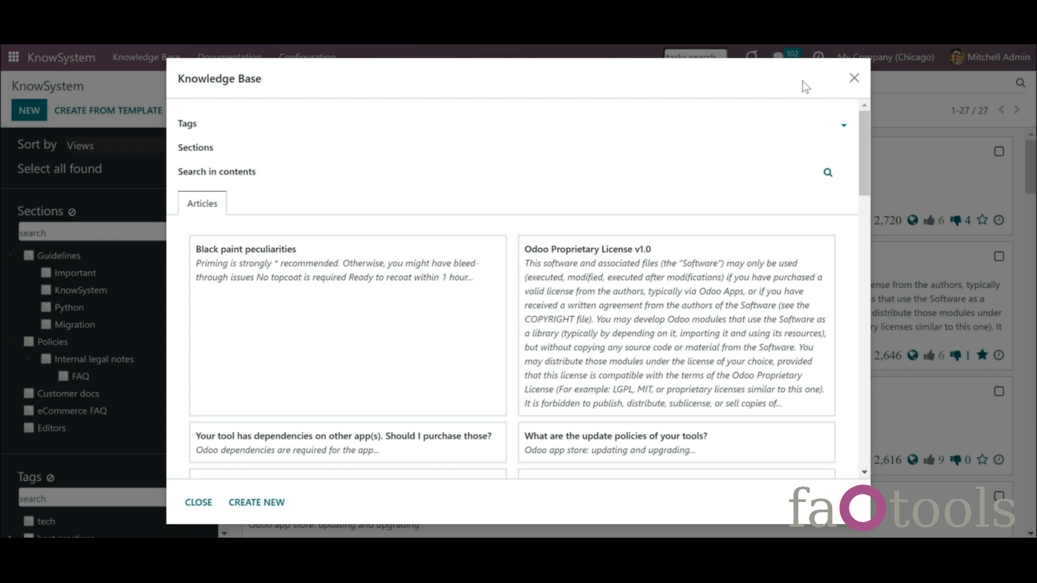
left_click(852, 78)
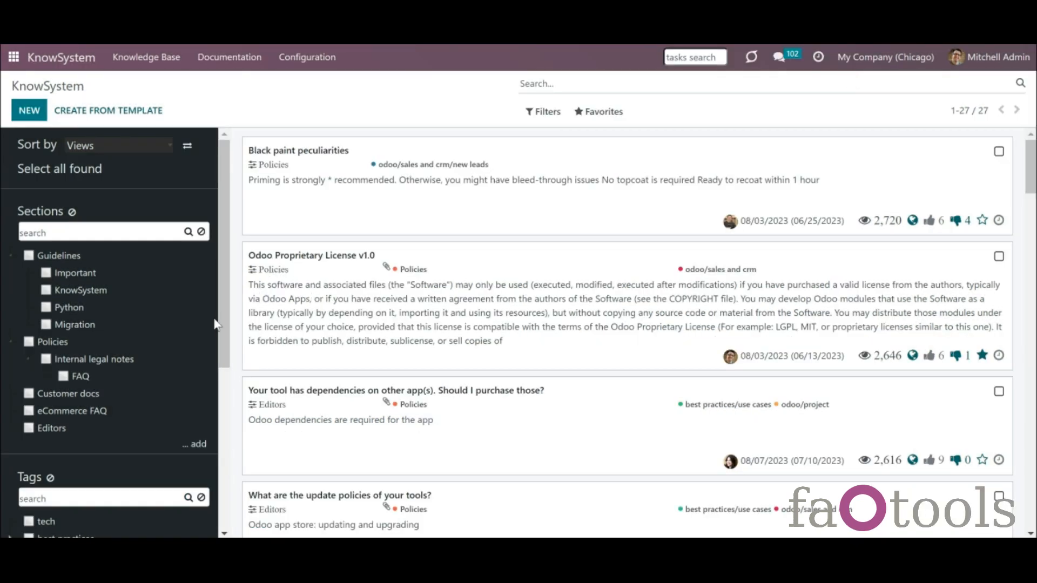
left_click_drag(222, 320, 235, 411)
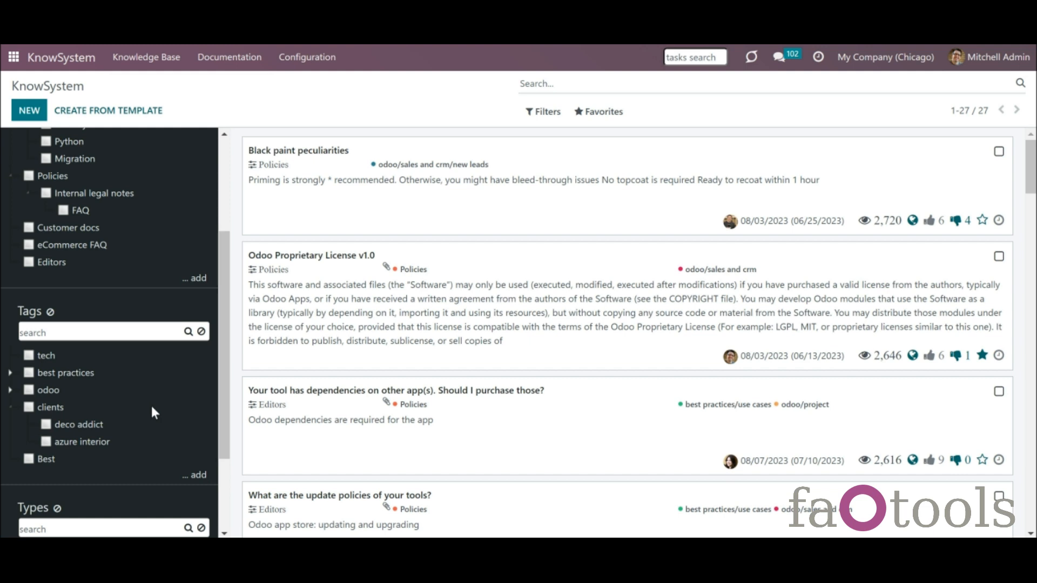
- Enable Apply to all Documents on the odoo tag and save it
right_click(43, 391)
left_click(72, 455)
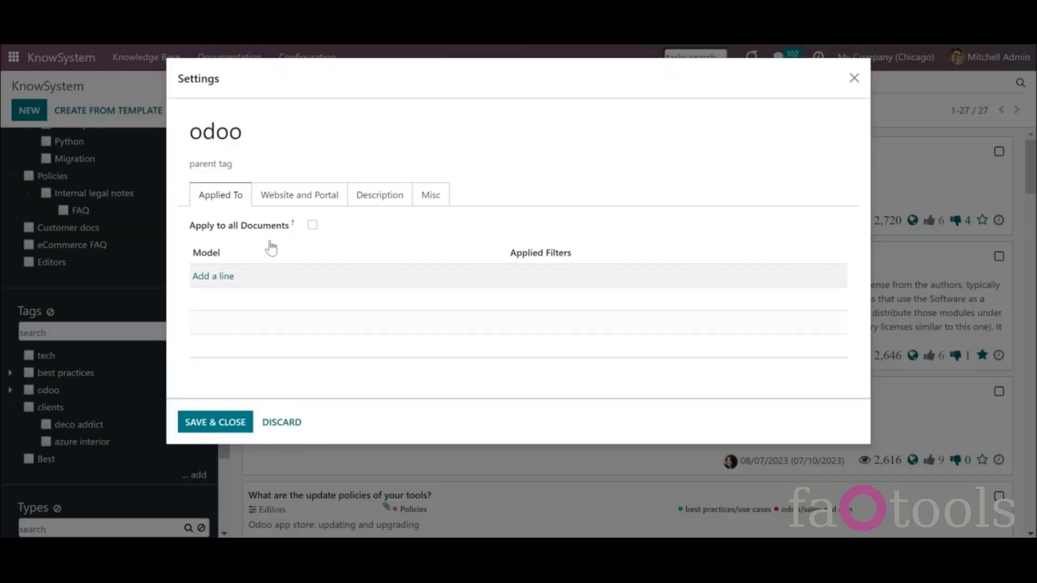
left_click(312, 225)
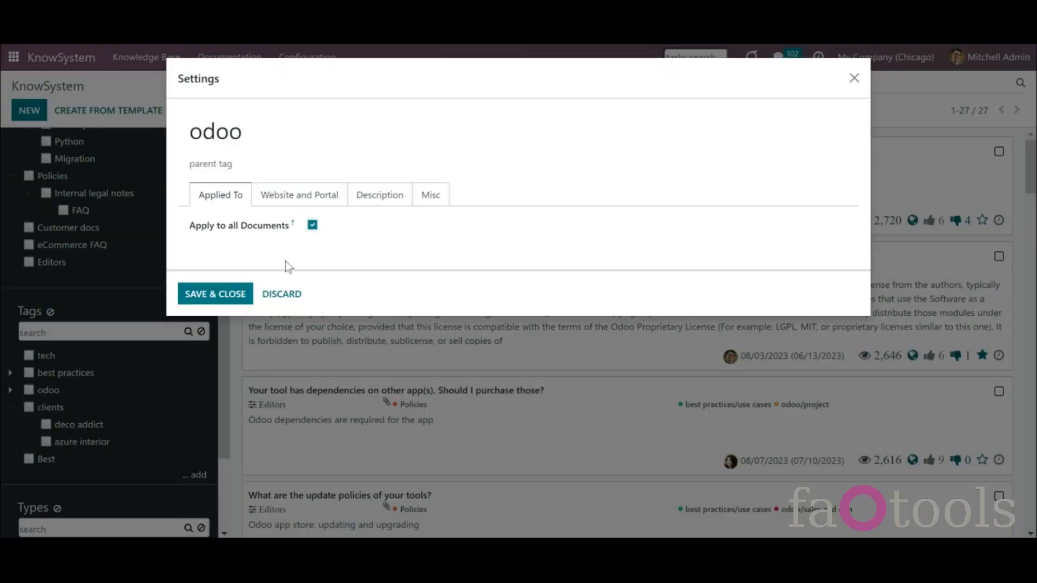
left_click(229, 296)
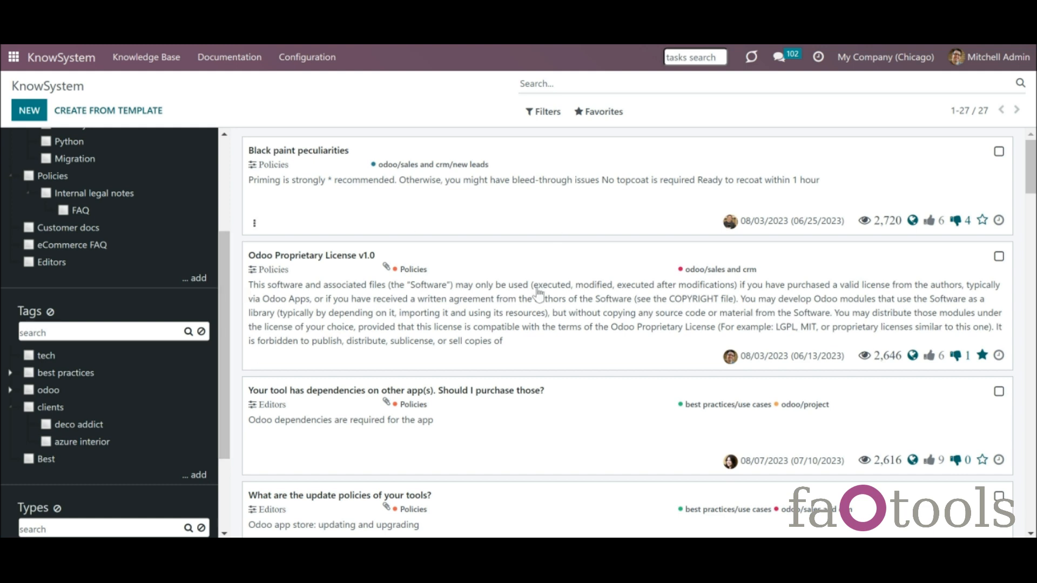
left_click_drag(223, 382, 223, 387)
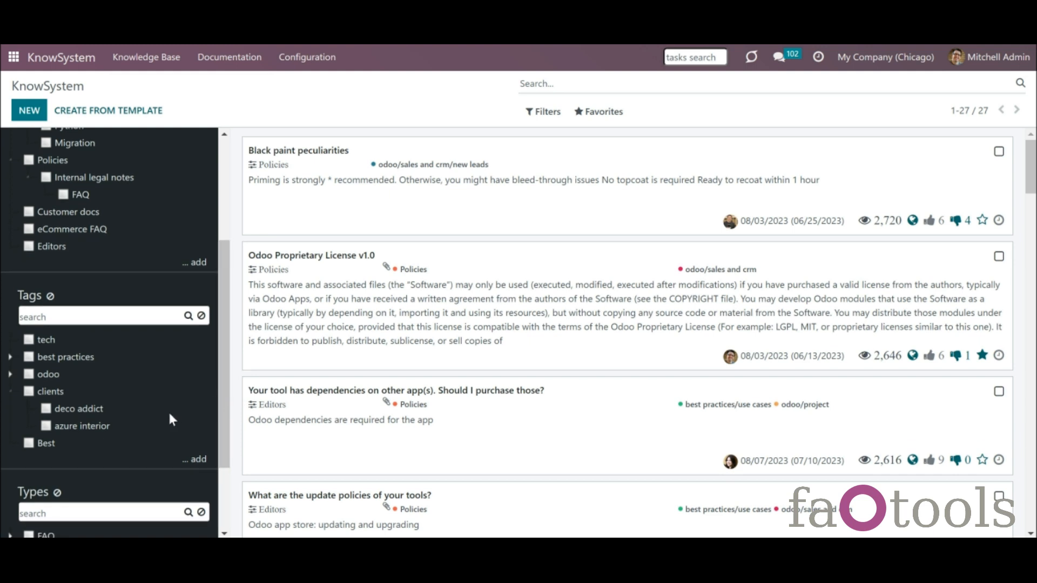
- Edit the clients tag and add a new Applied to Documents line
right_click(49, 393)
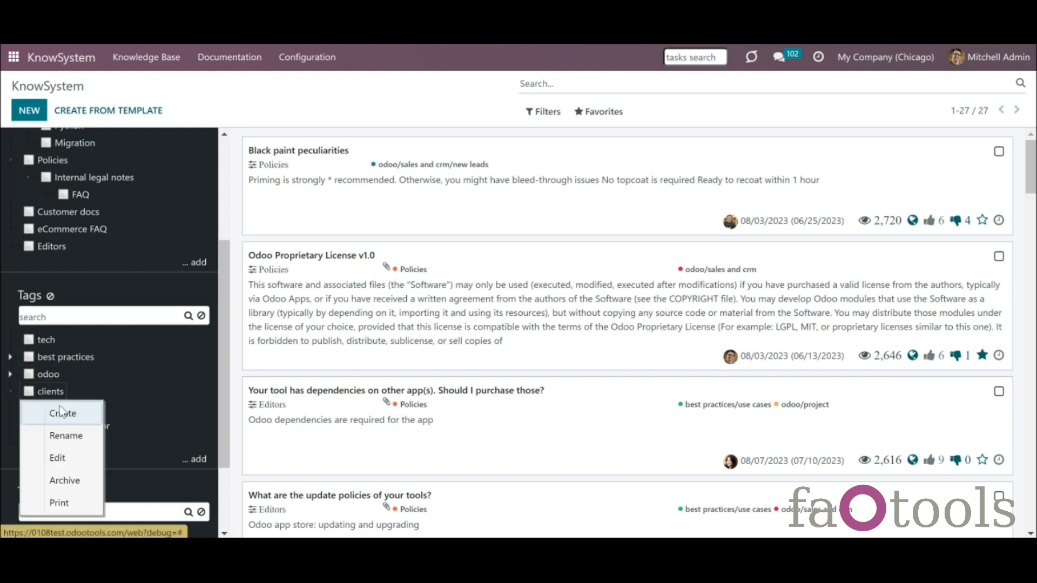
left_click(75, 455)
left_click(202, 275)
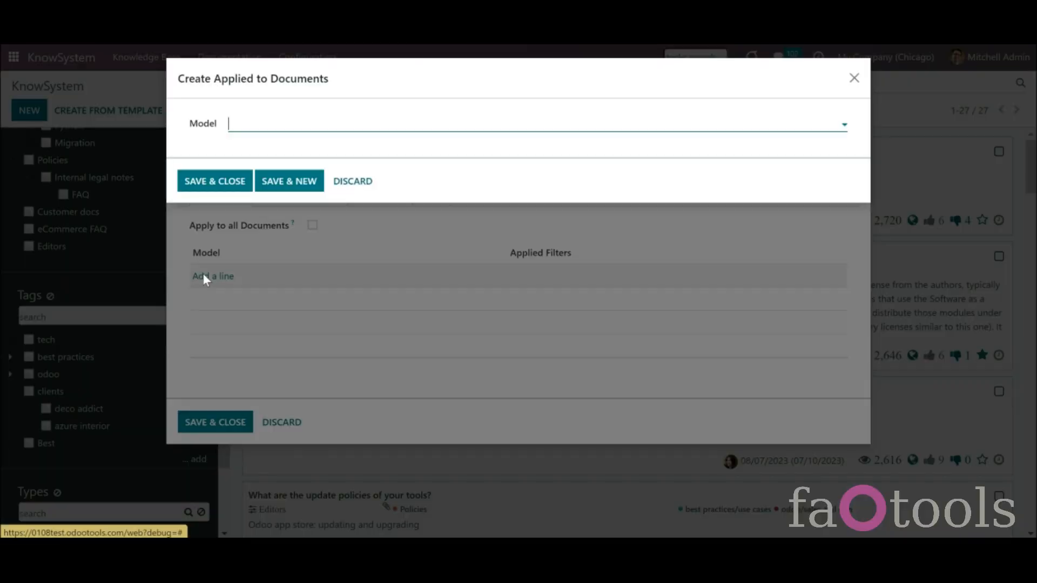
- Choose Sales Order as the document model with the filter Total >= 1000
left_click(299, 123)
type("sa")
left_click(298, 178)
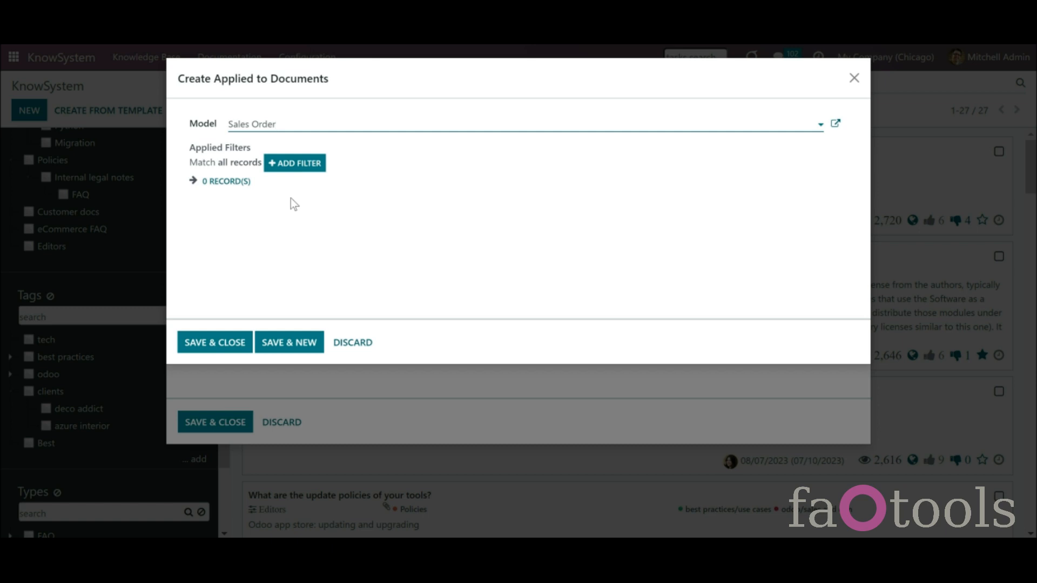
left_click(295, 170)
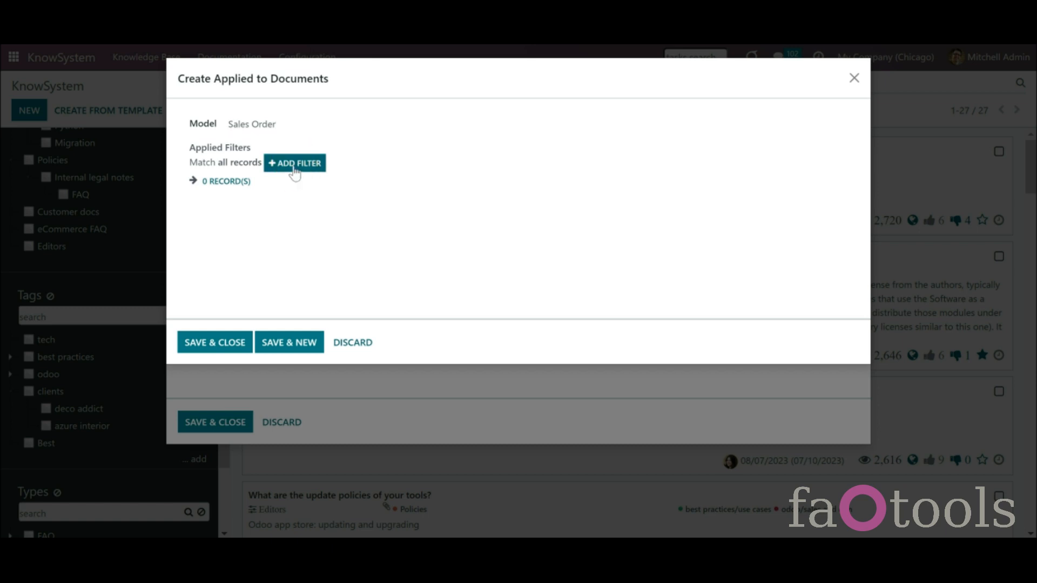
left_click(285, 187)
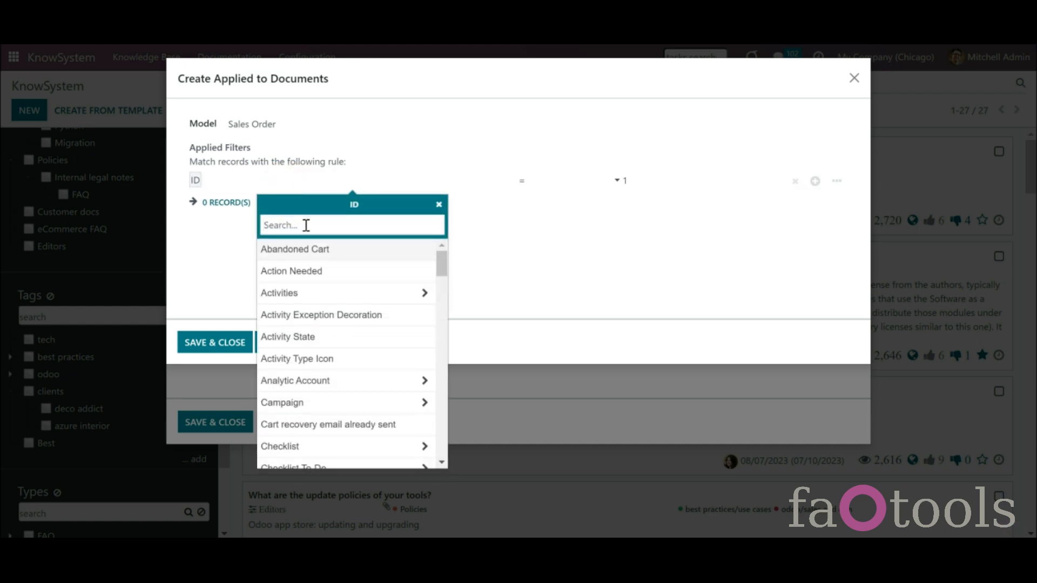
type("tot")
left_click(291, 250)
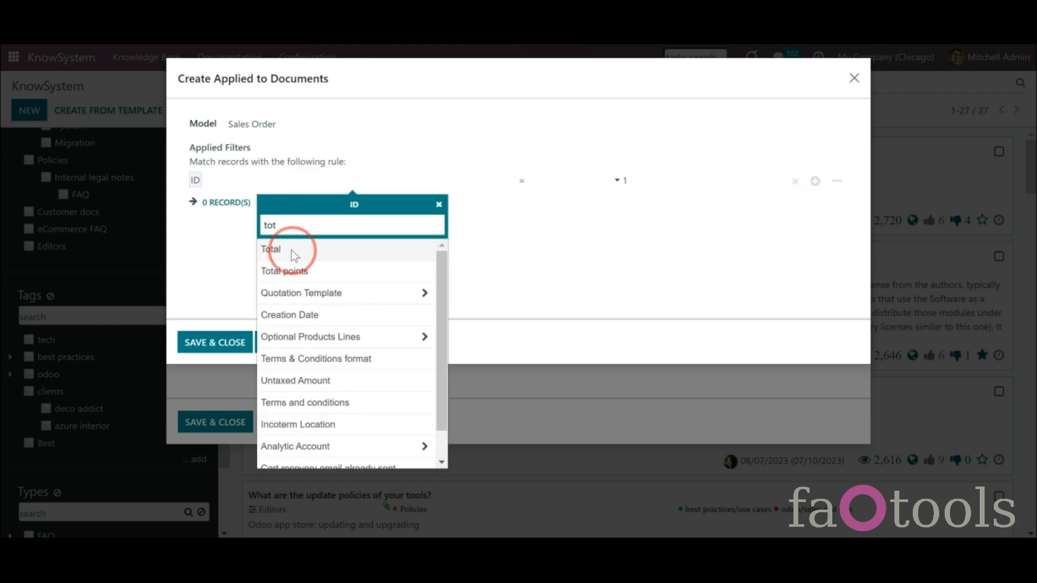
left_click(547, 180)
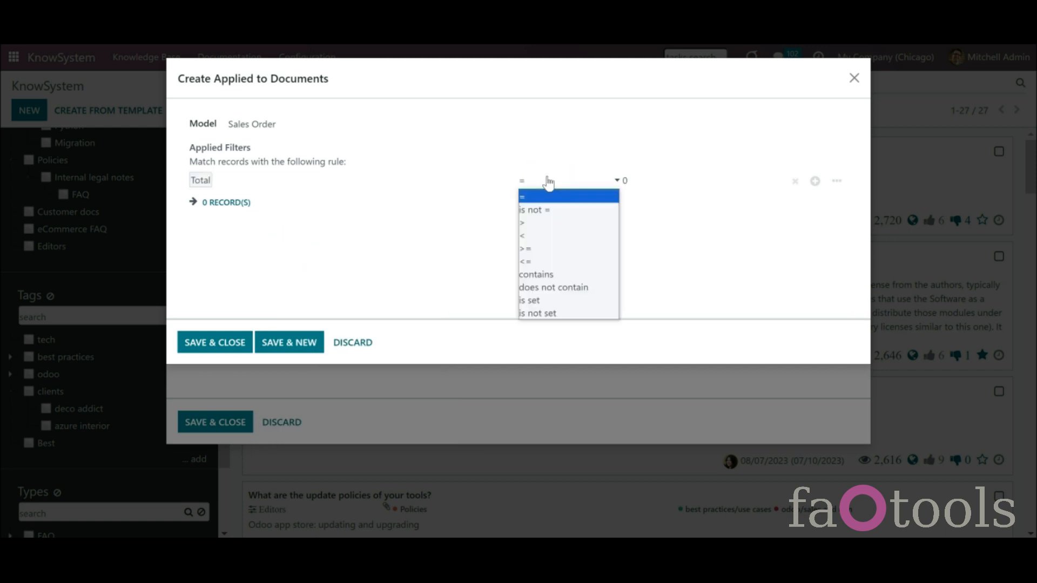
left_click(555, 249)
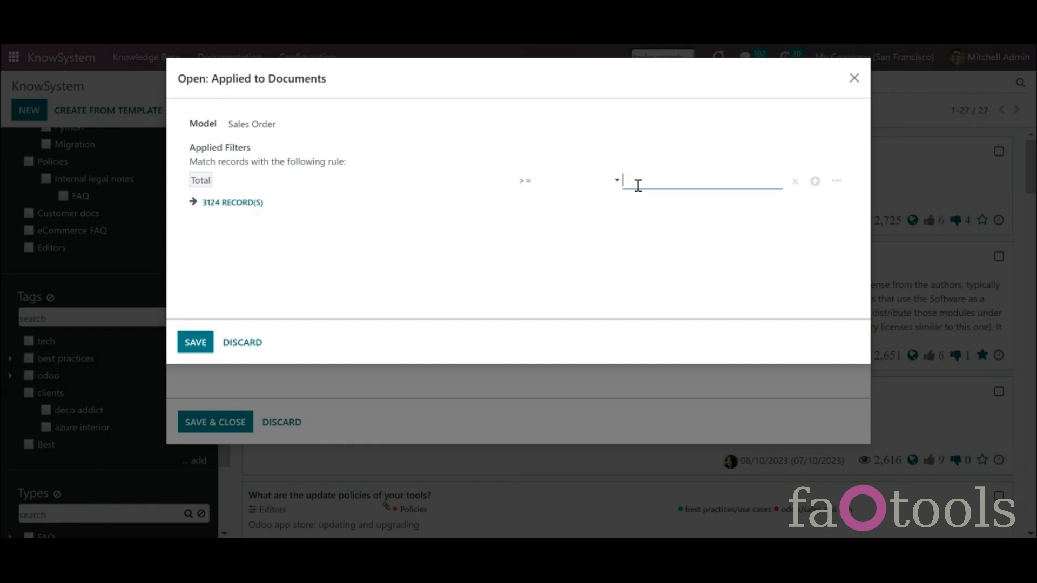
type("000")
left_click(644, 226)
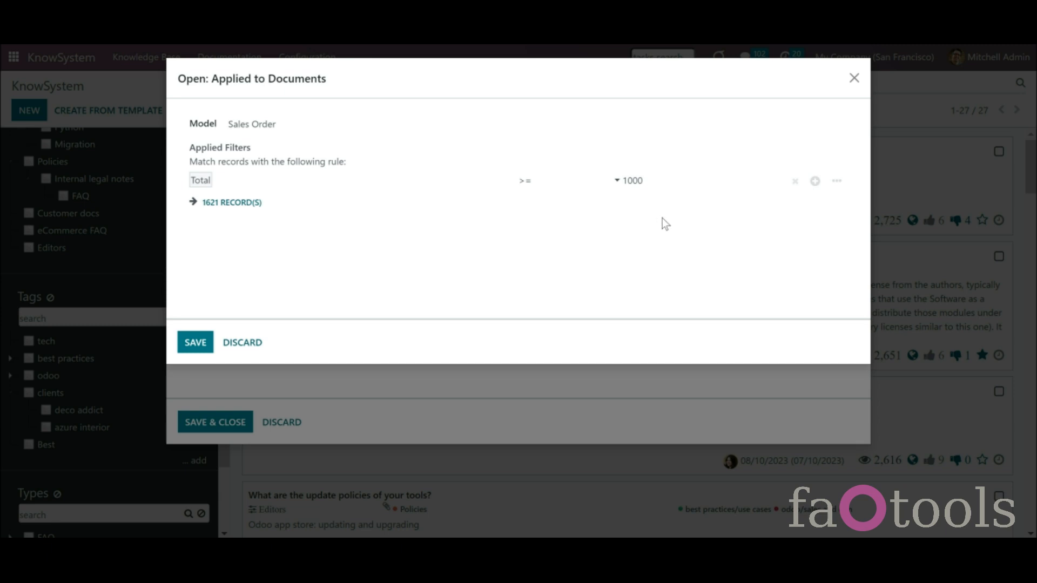
- Add and remove a test rule, preview the 1621 matching orders, then save the tag
left_click(815, 183)
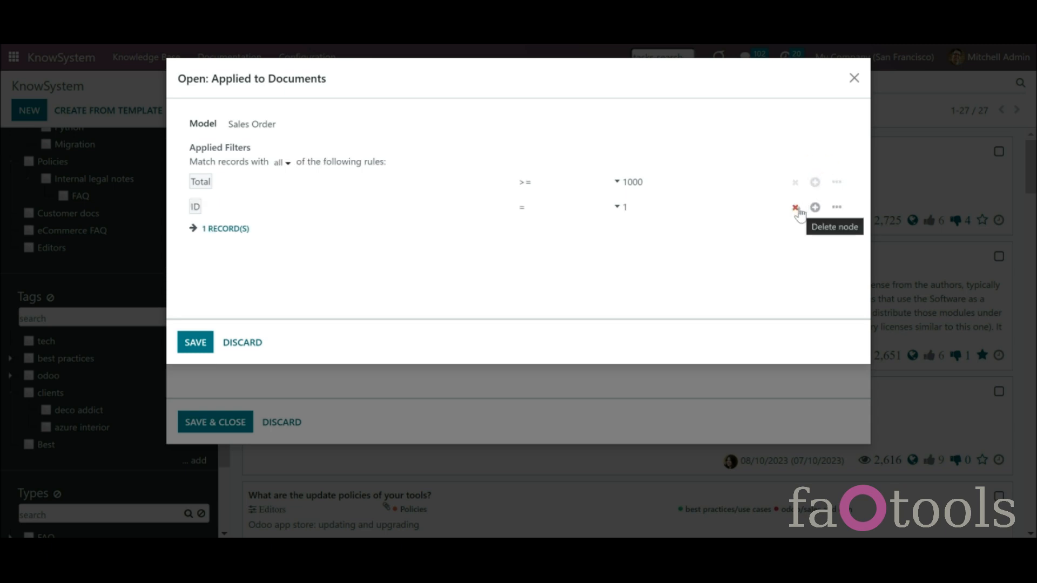
left_click(795, 208)
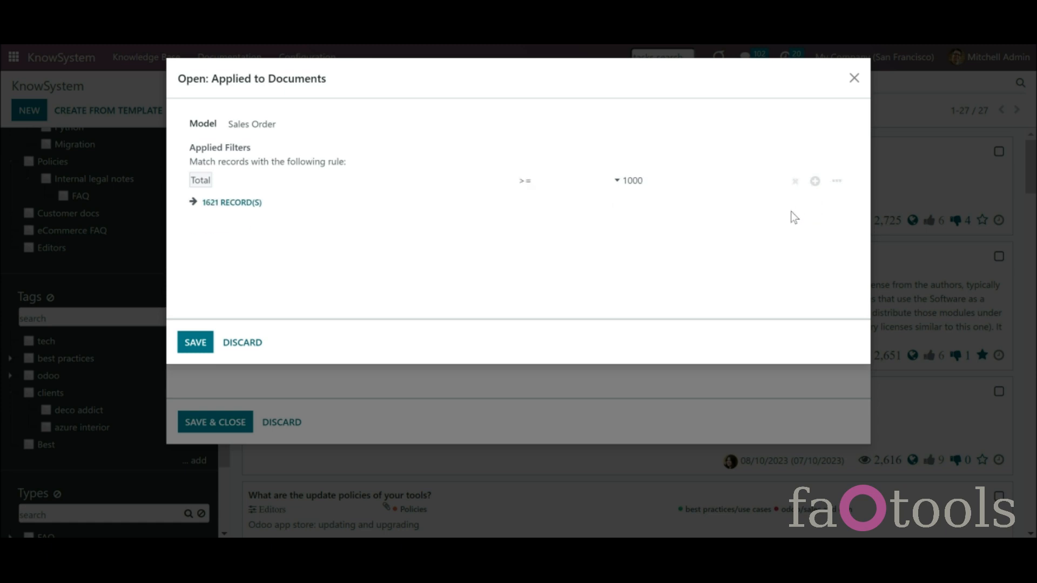
left_click(223, 208)
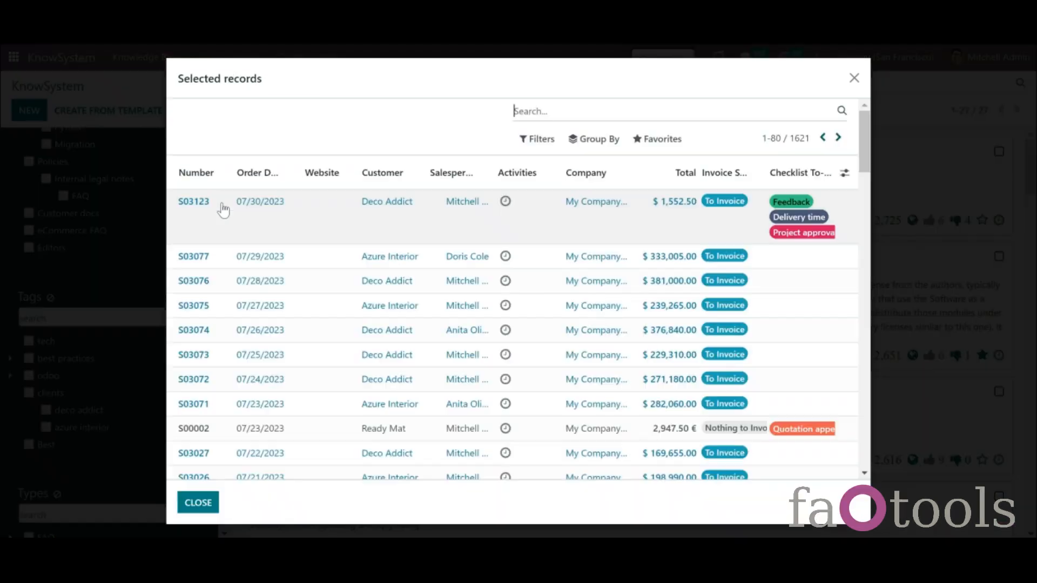
left_click(199, 502)
left_click(192, 341)
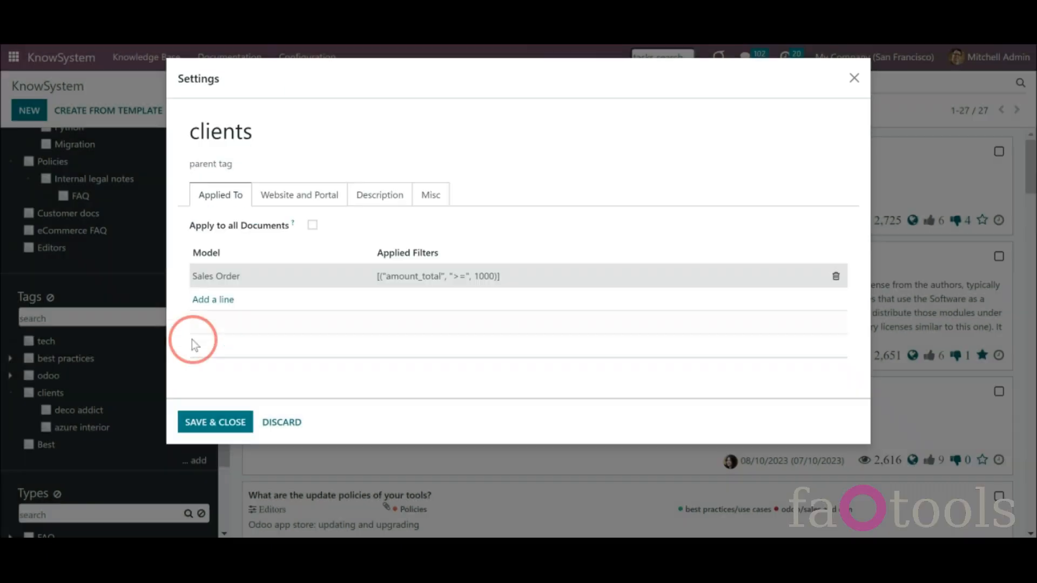
left_click(215, 422)
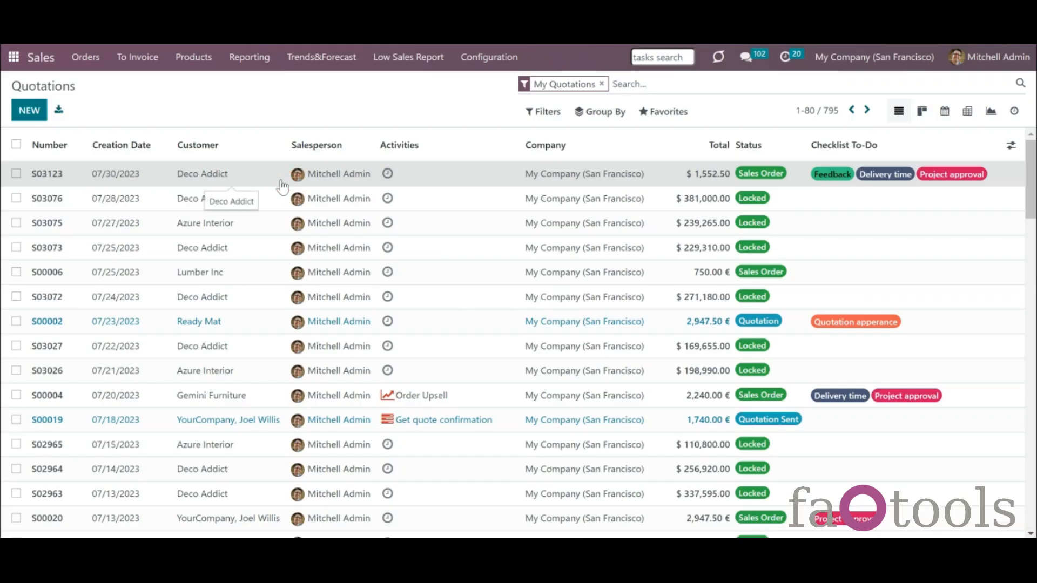
- Open sales order S03123, check its KnowSystem articles, then open the KnowSystem settings
left_click(282, 187)
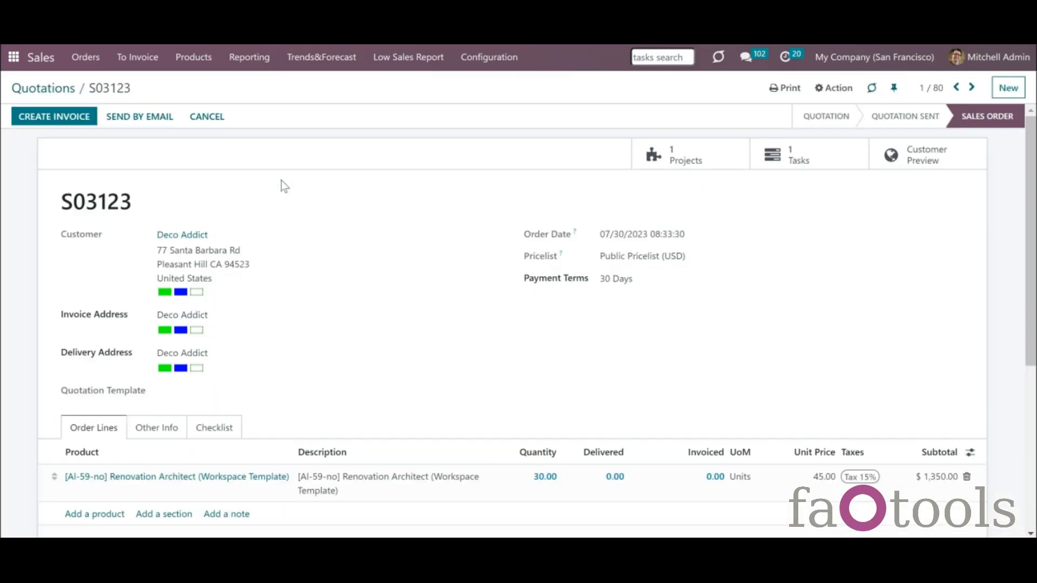
left_click(872, 88)
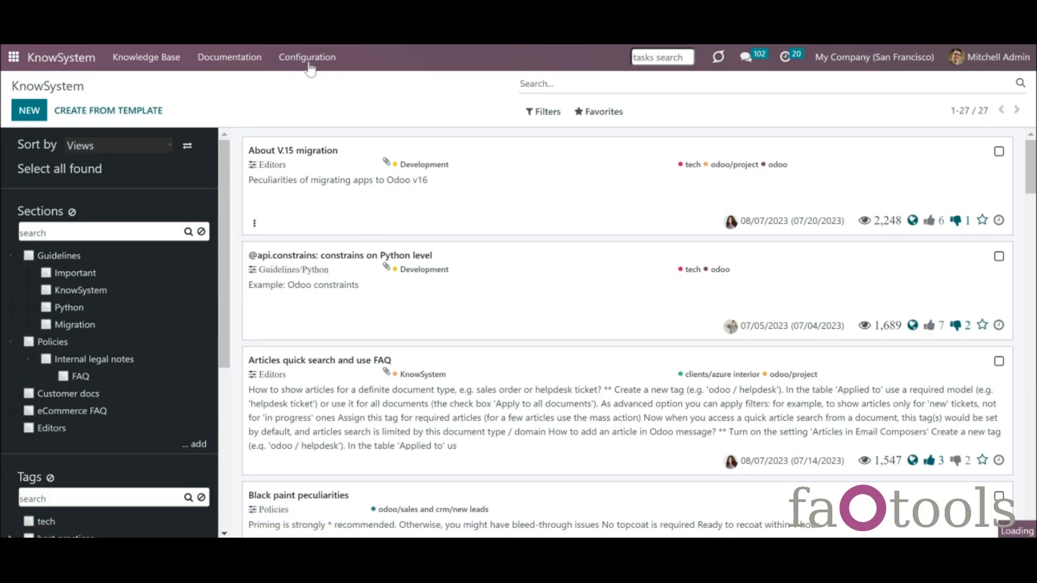
left_click(306, 57)
left_click(336, 234)
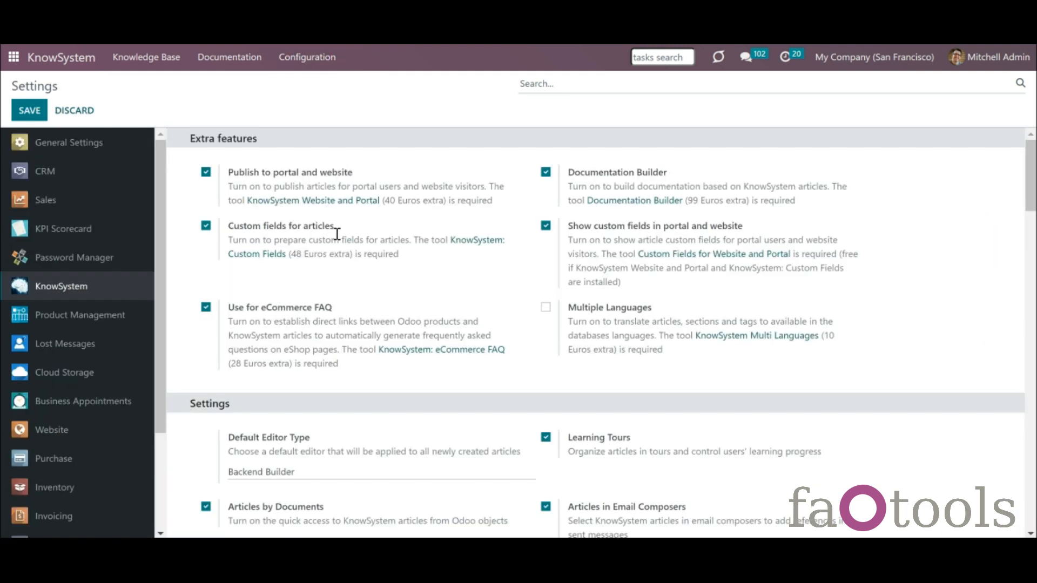
left_click_drag(1033, 209, 1033, 273)
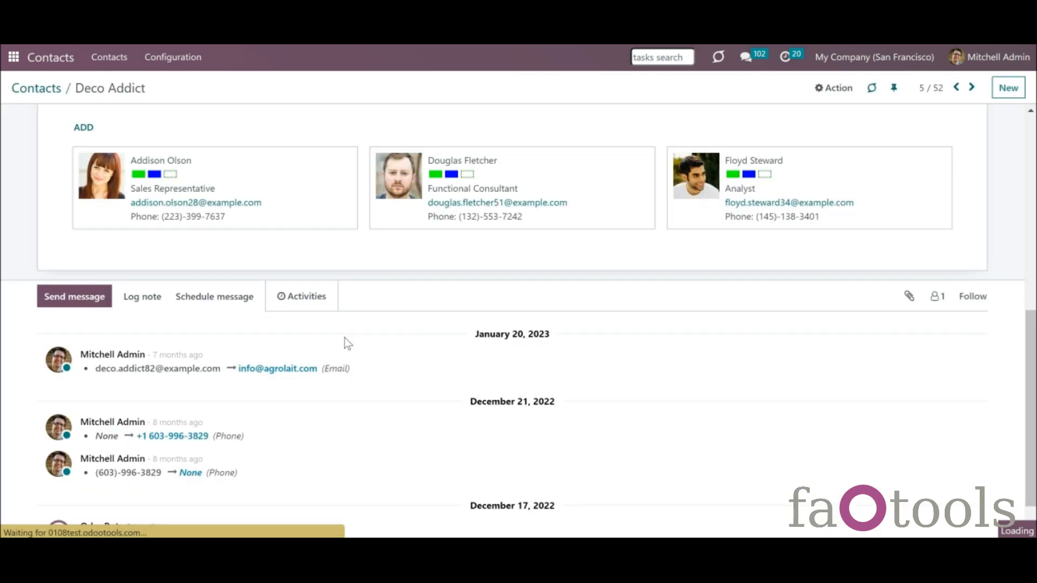
- Start a full-editor email to Deco Addict beginning with 'Hello!'
left_click(86, 297)
left_click(957, 395)
left_click(347, 265)
type("Hello!")
key("Return")
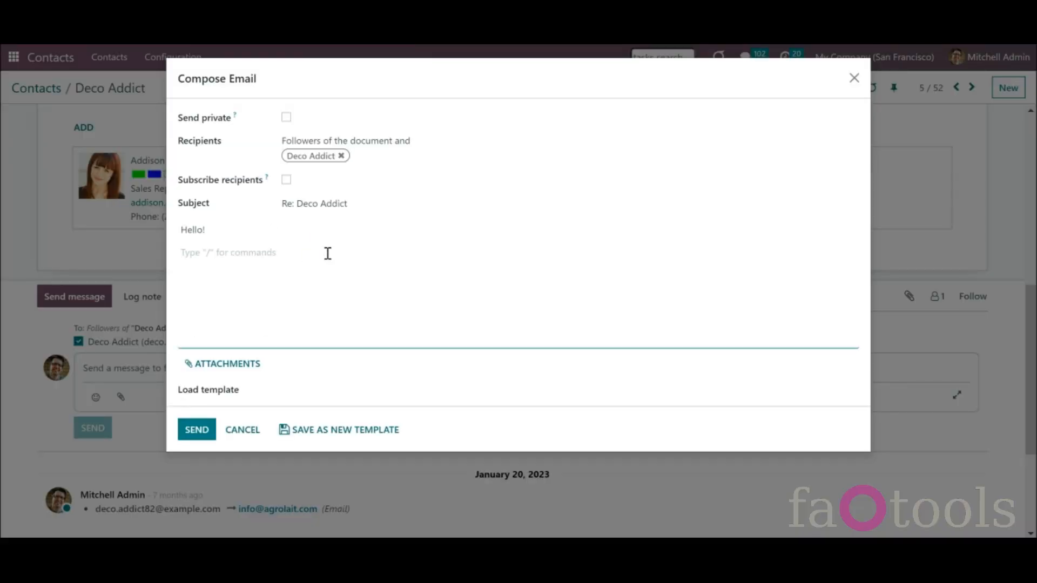
- Open the KnowSystem article picker and filter it by the tech tag and Policies section
type("/")
left_click_drag(368, 276, 362, 432)
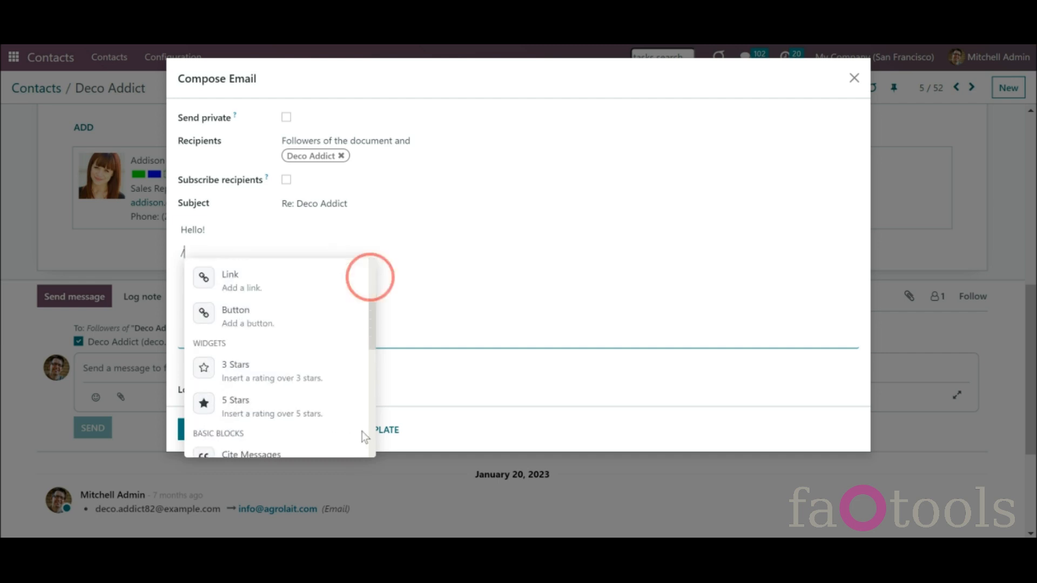
left_click(324, 409)
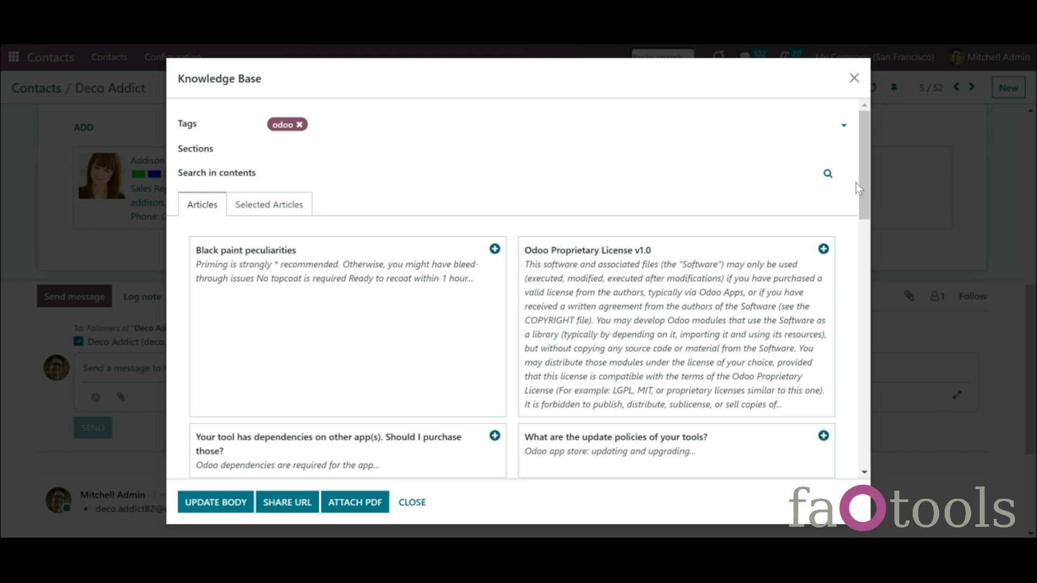
mouse_move(868, 189)
left_mouse_down()
mouse_move(864, 356)
mouse_move(835, 222)
mouse_move(840, 179)
left_mouse_up()
left_click(373, 121)
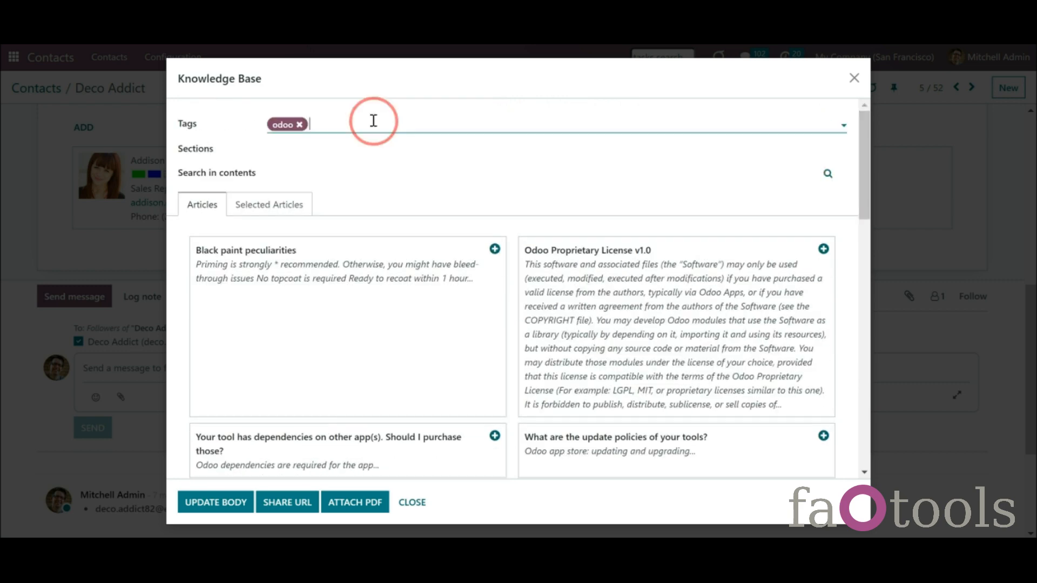
left_click(370, 149)
left_click(329, 150)
left_click(335, 242)
scroll(859, 213, "down", 3)
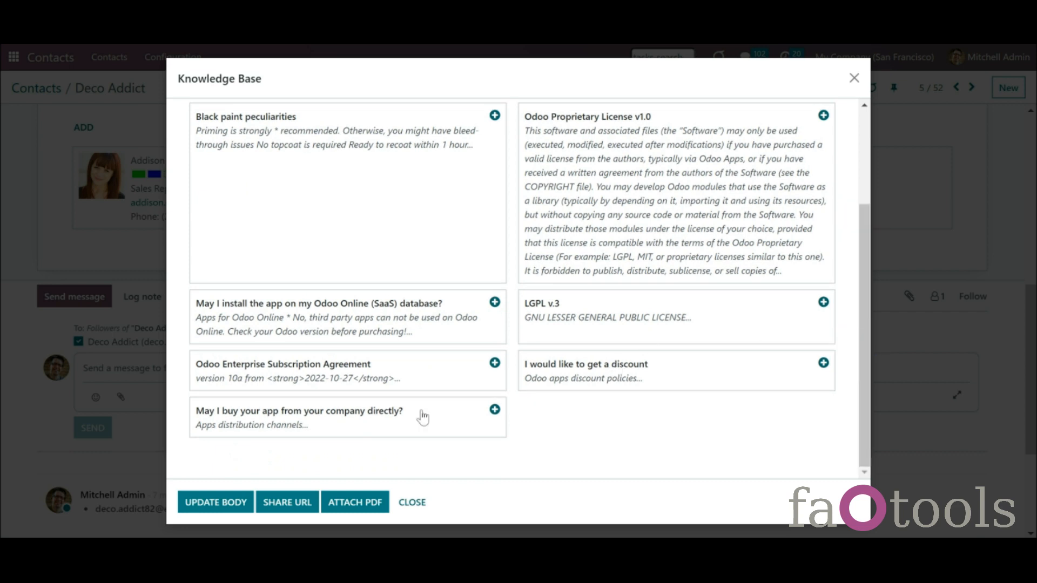
- Preview the buying-directly and discount articles, then insert the discount article's text into the body
left_click(391, 421)
left_click(198, 503)
left_click(585, 388)
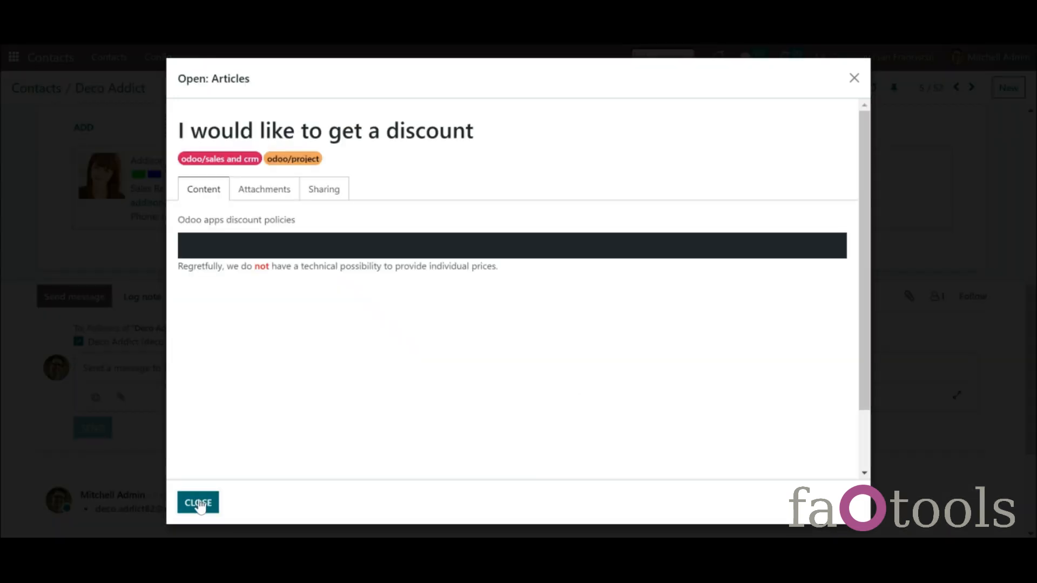
left_click(198, 503)
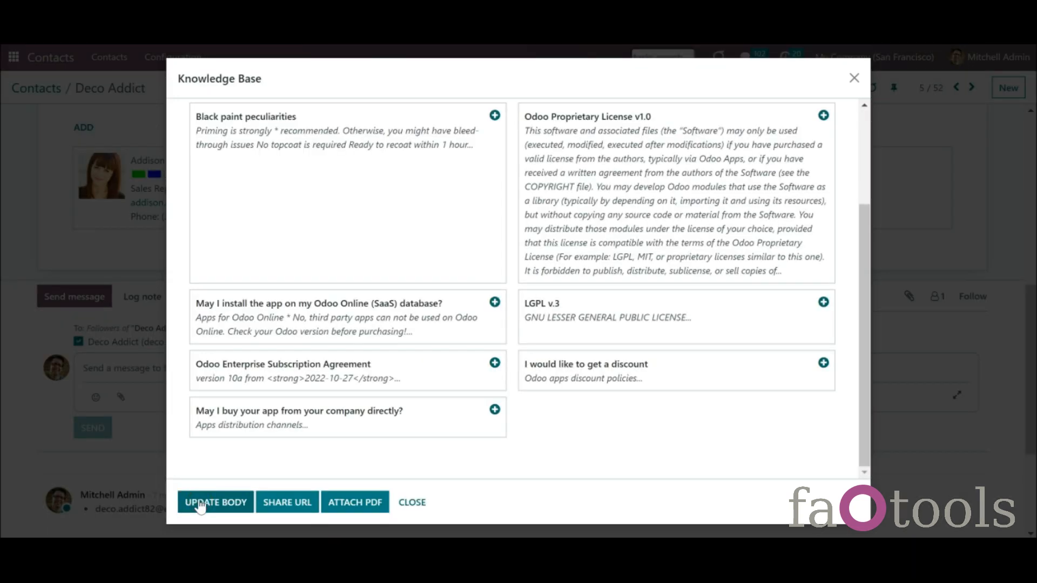
left_click(822, 364)
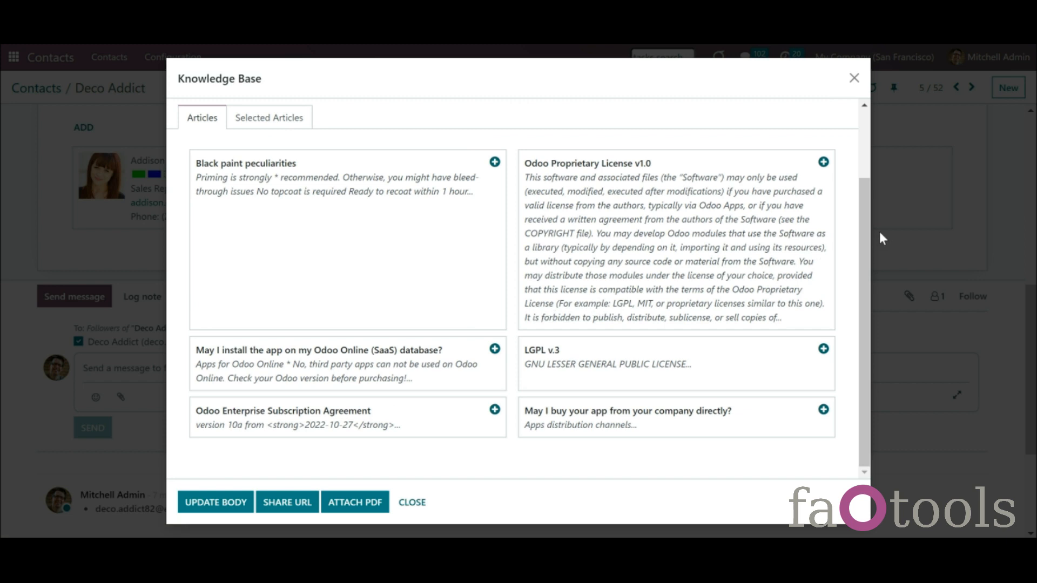
left_click_drag(866, 232, 857, 175)
left_click(262, 198)
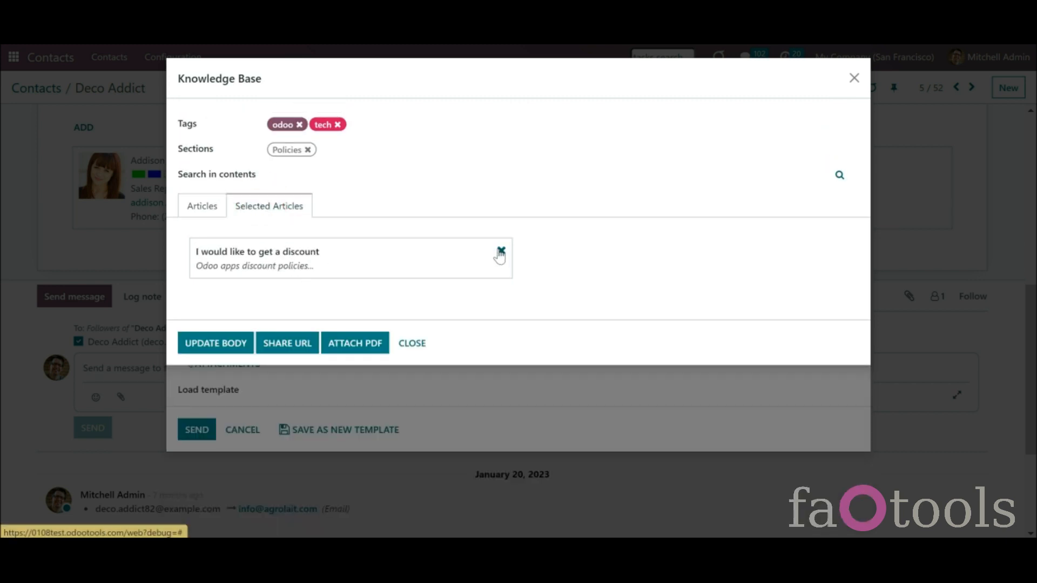
left_click(229, 353)
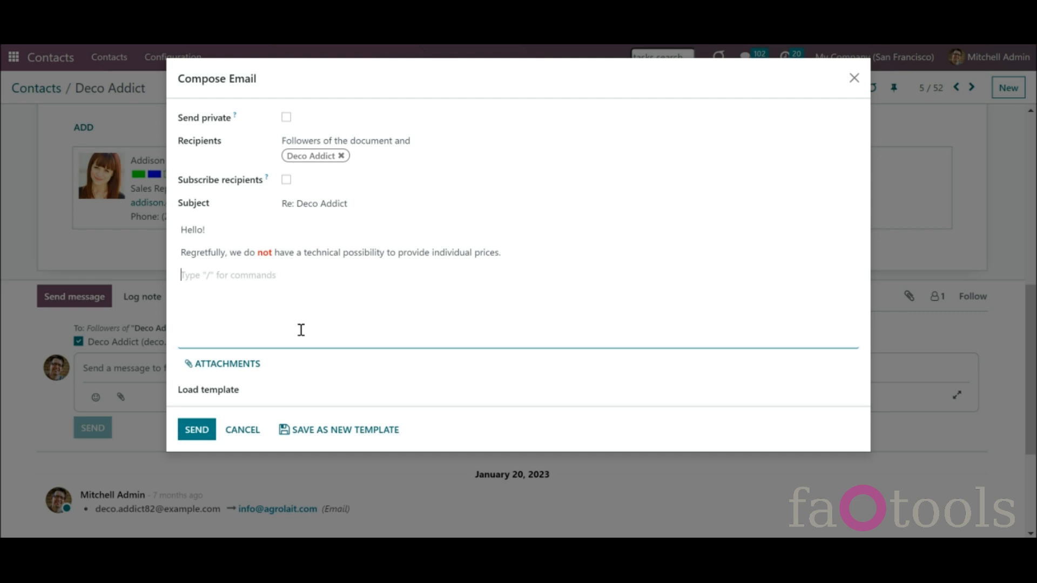
- Attach the Black paint peculiarities article to the email as a PDF
type("/")
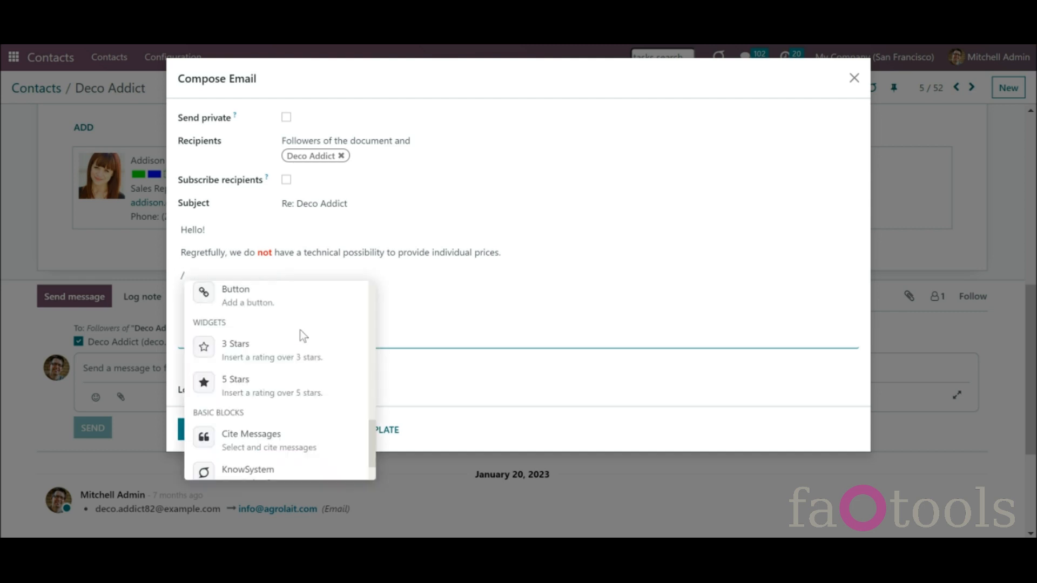
scroll(302, 336, "down", 1)
left_click(303, 436)
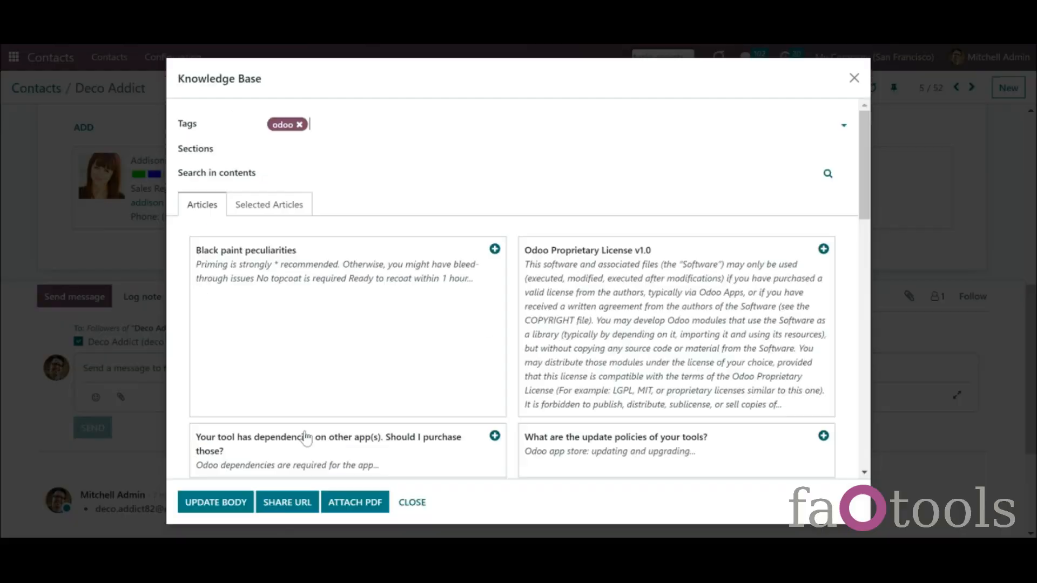
left_click(494, 248)
left_click(354, 506)
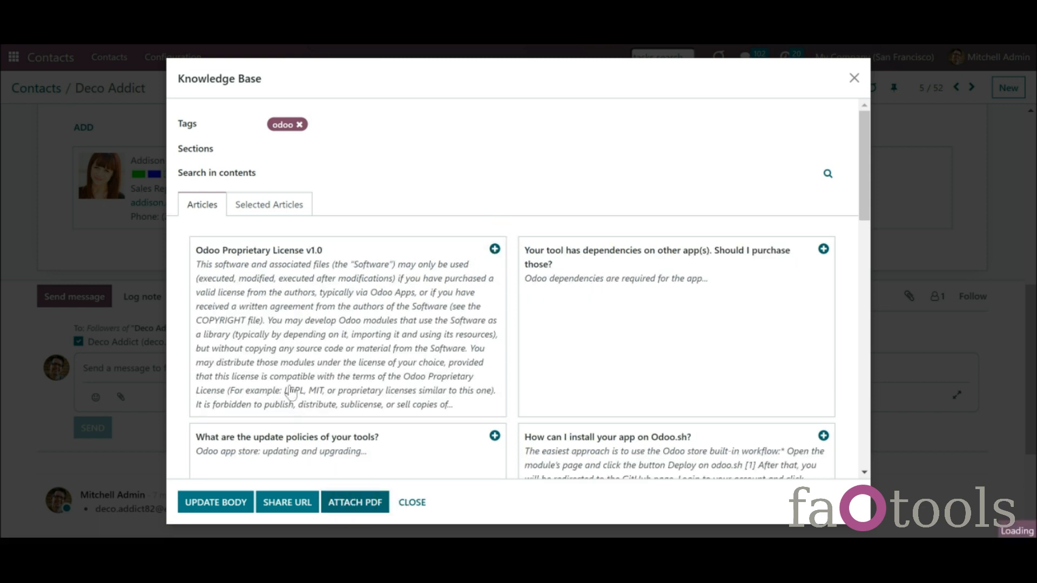
- Insert a shared link to the Odoo Proprietary License v1.0 article and check its target
type("/")
scroll(302, 335, "down", 2)
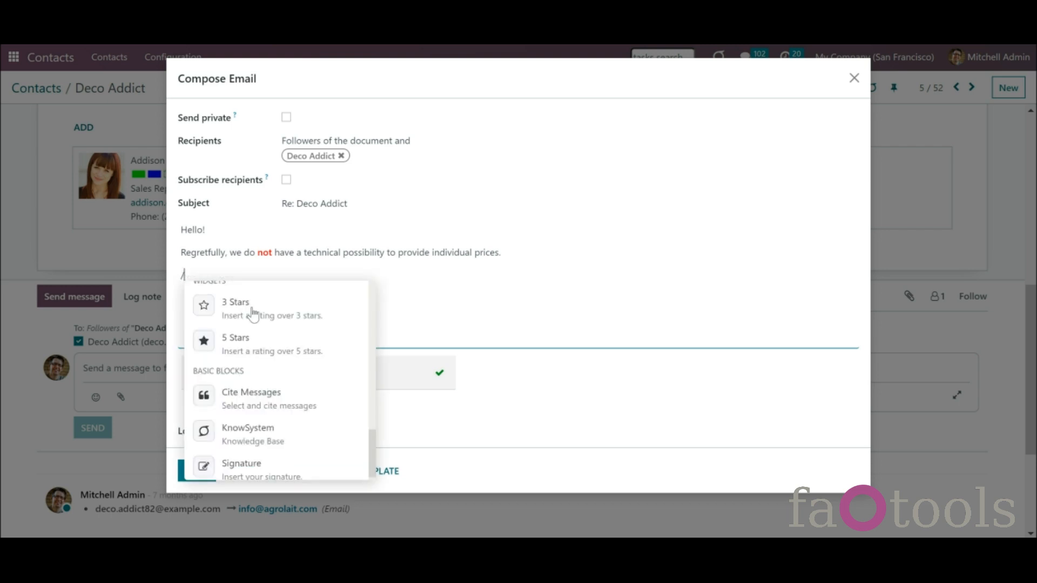
left_click(339, 436)
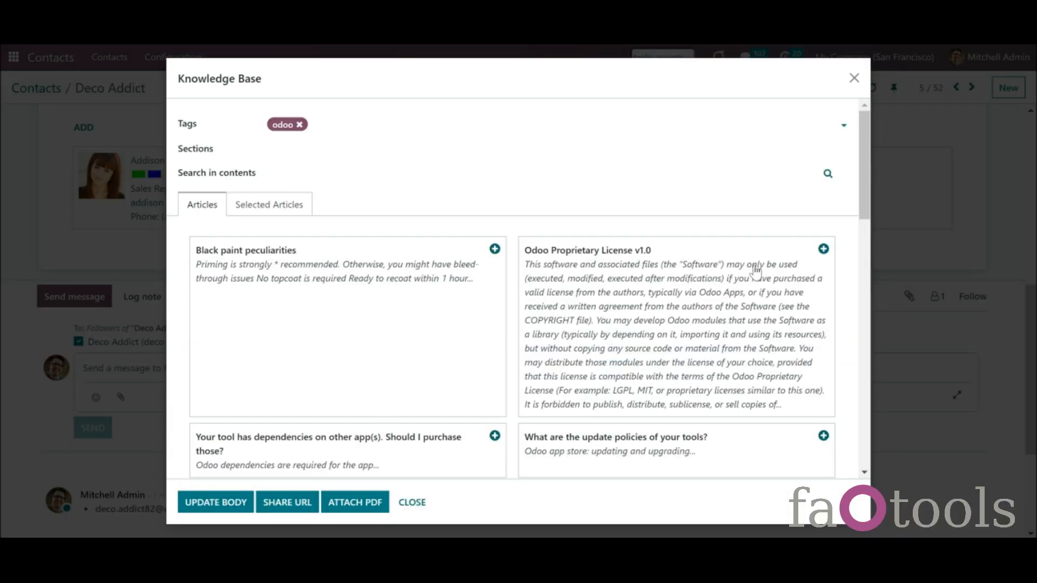
left_click(822, 249)
left_click(287, 503)
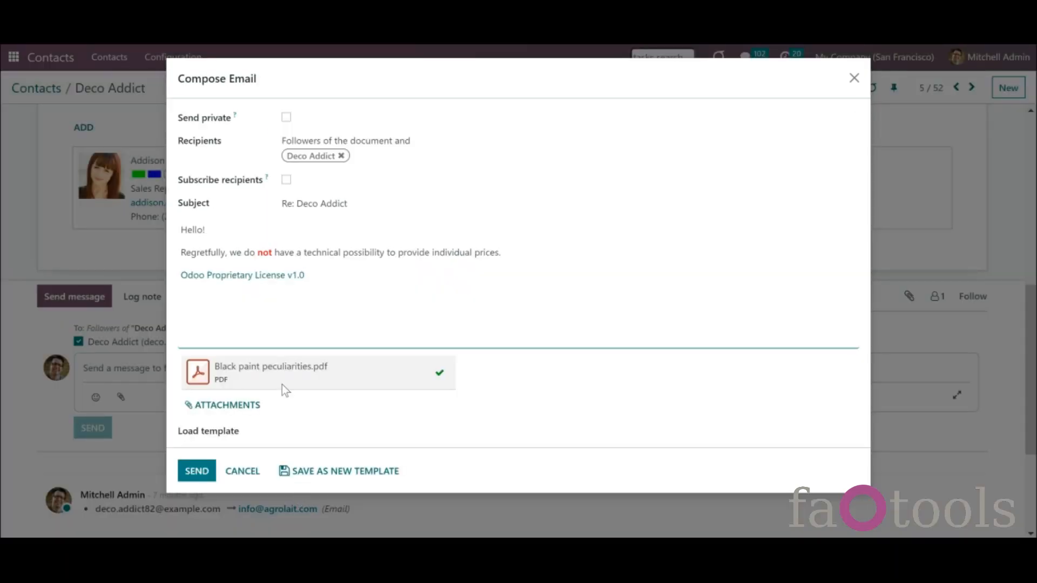
left_click(296, 277)
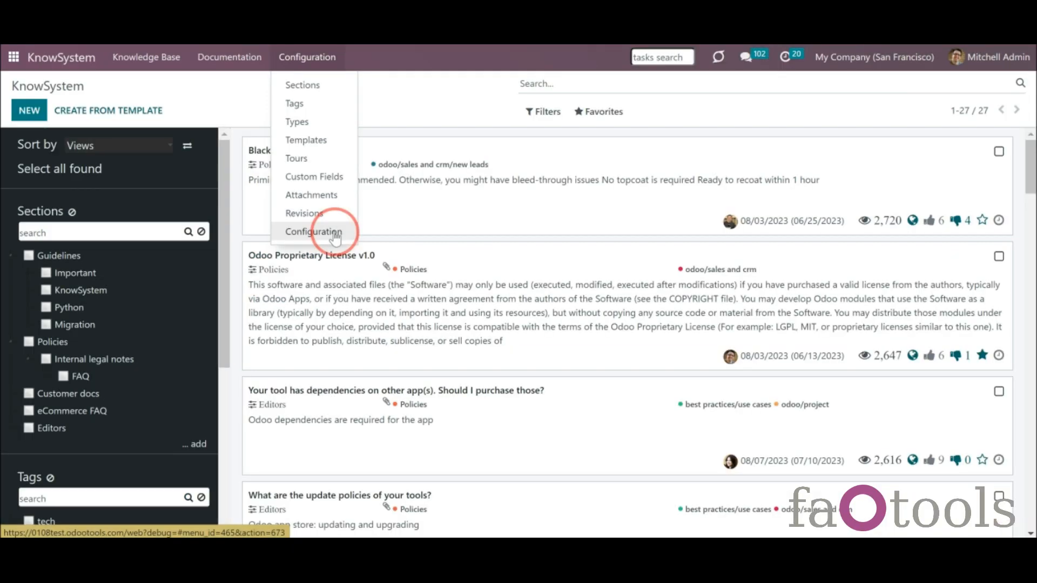
left_click(335, 232)
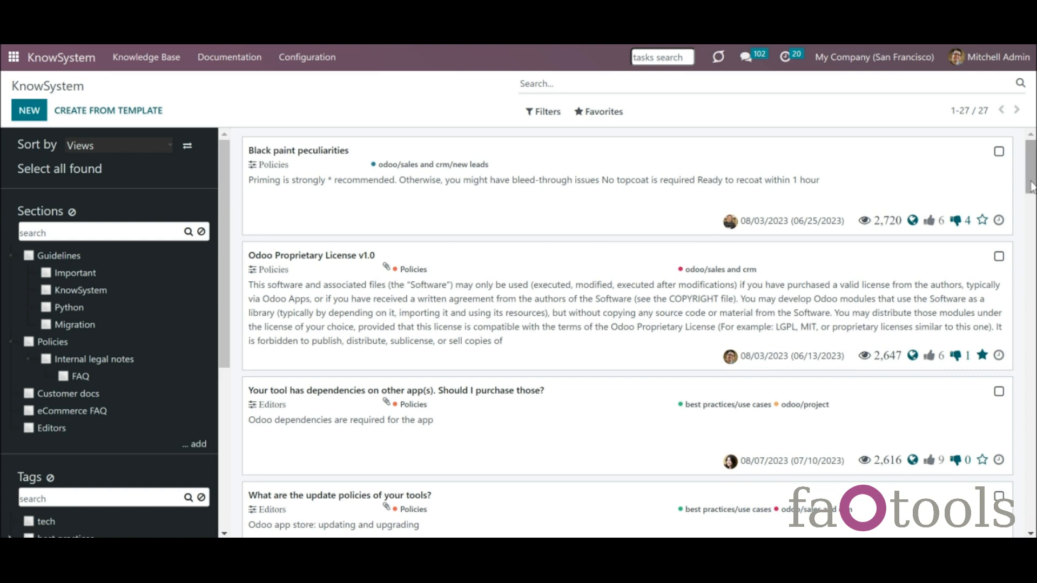
- Keep the shared URL type set to 'Shared with token'
left_click_drag(1032, 182, 1031, 228)
left_click(698, 343)
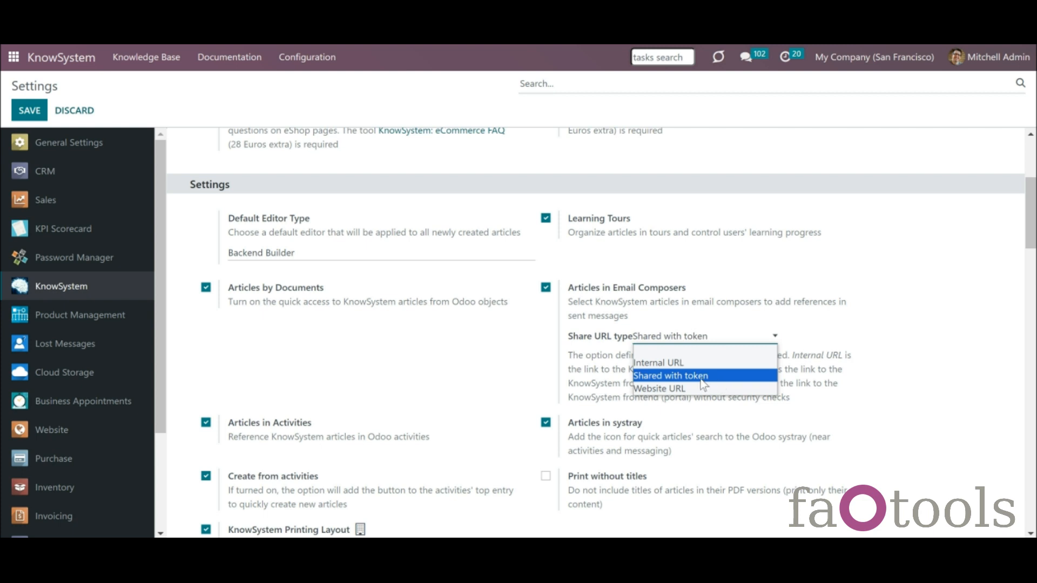
left_click(68, 60)
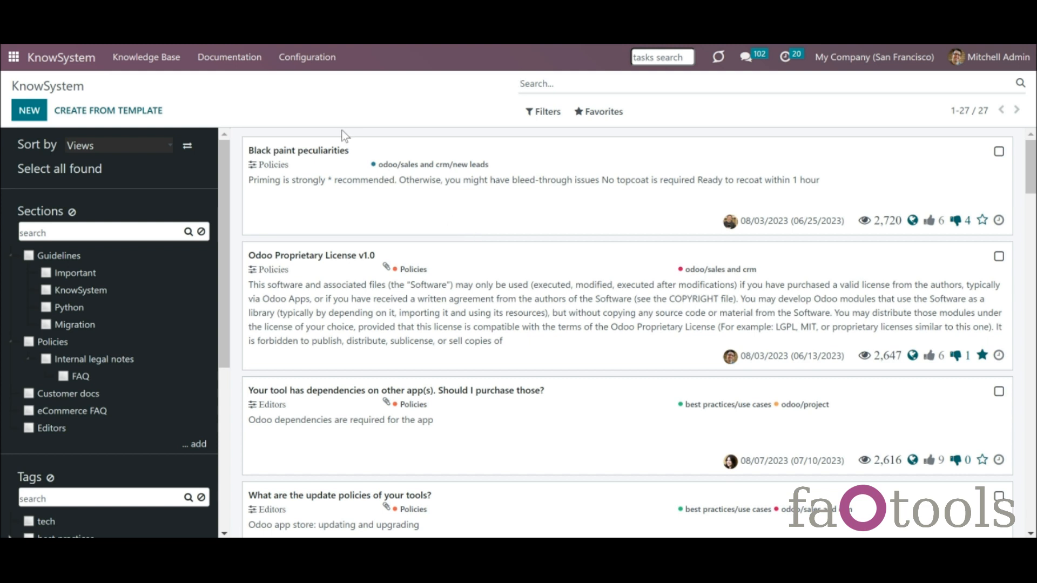
- Return to the article list and show the Odoo Proprietary License v1.0 activities
left_click(312, 60)
left_click(342, 232)
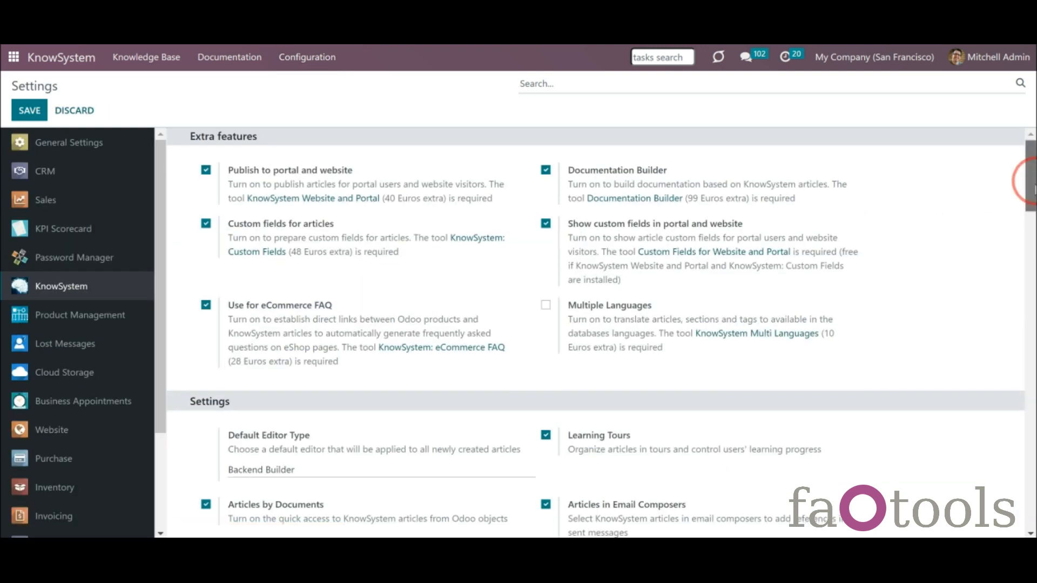
left_click_drag(1029, 174, 1029, 237)
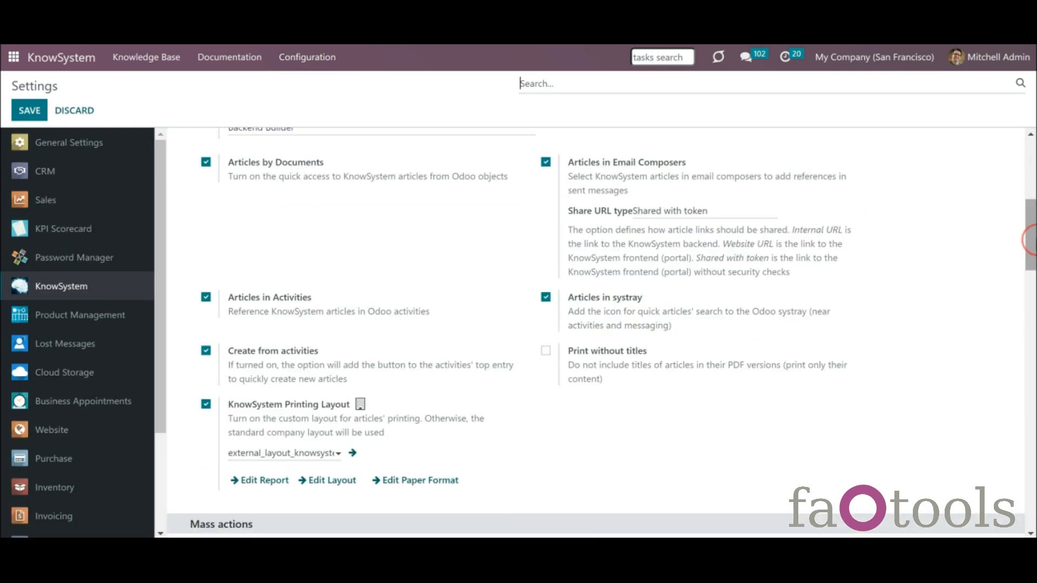
left_click(88, 67)
left_click(999, 356)
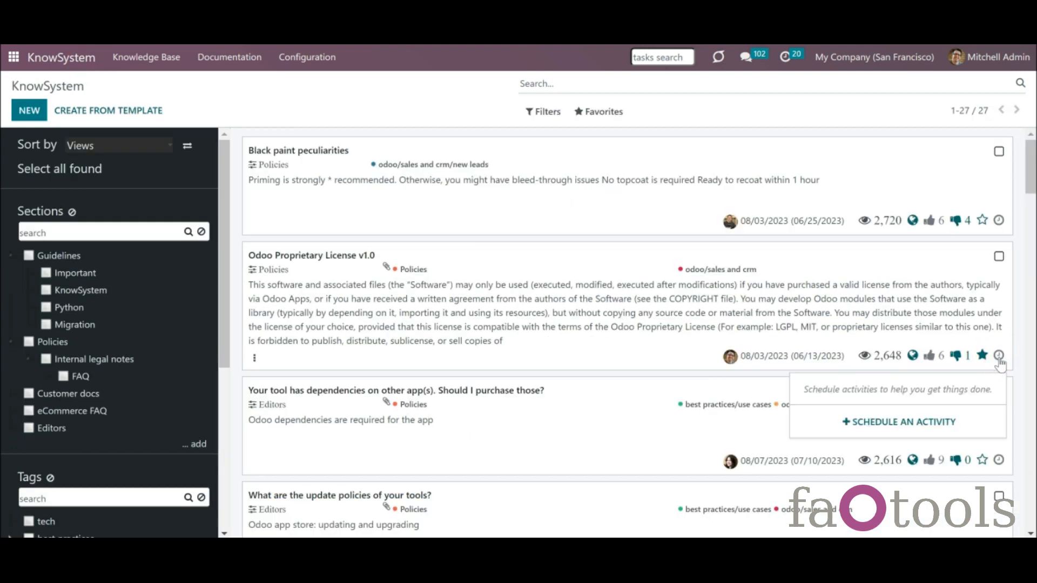
- Start a To Do activity note and open the KnowSystem picker filtered by the best practices tag
left_click(923, 424)
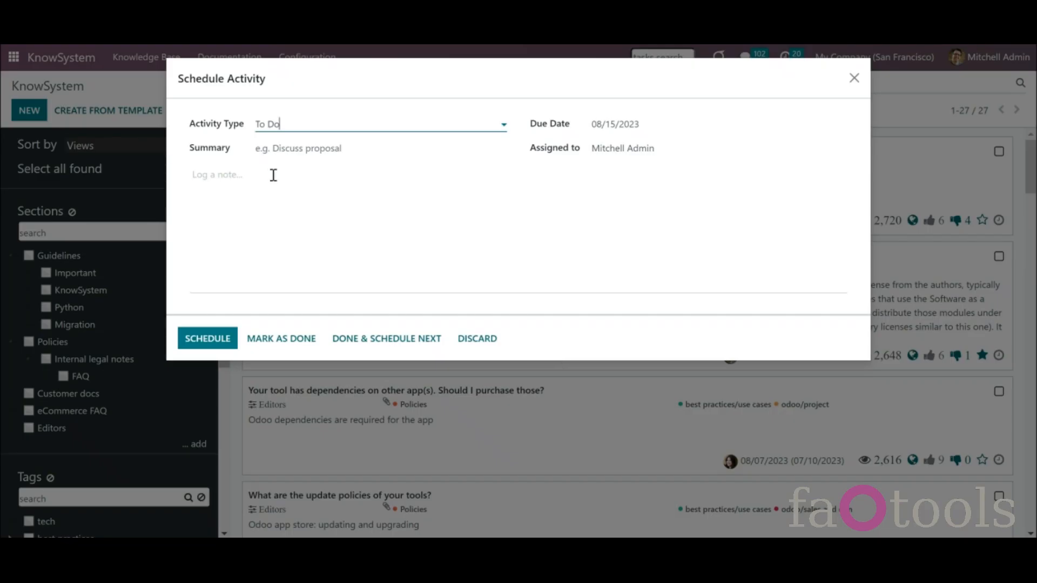
left_click(272, 192)
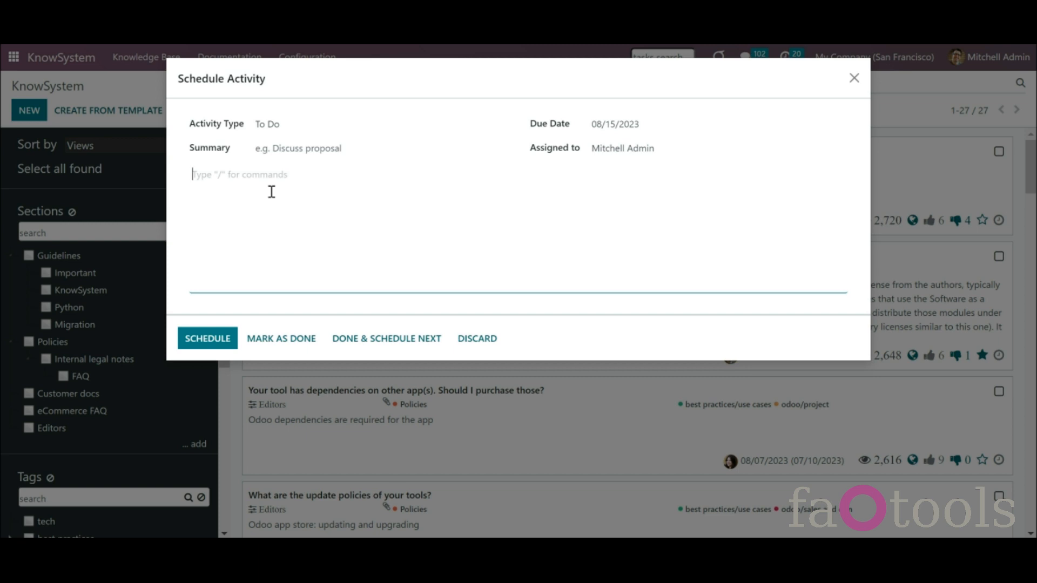
type("/")
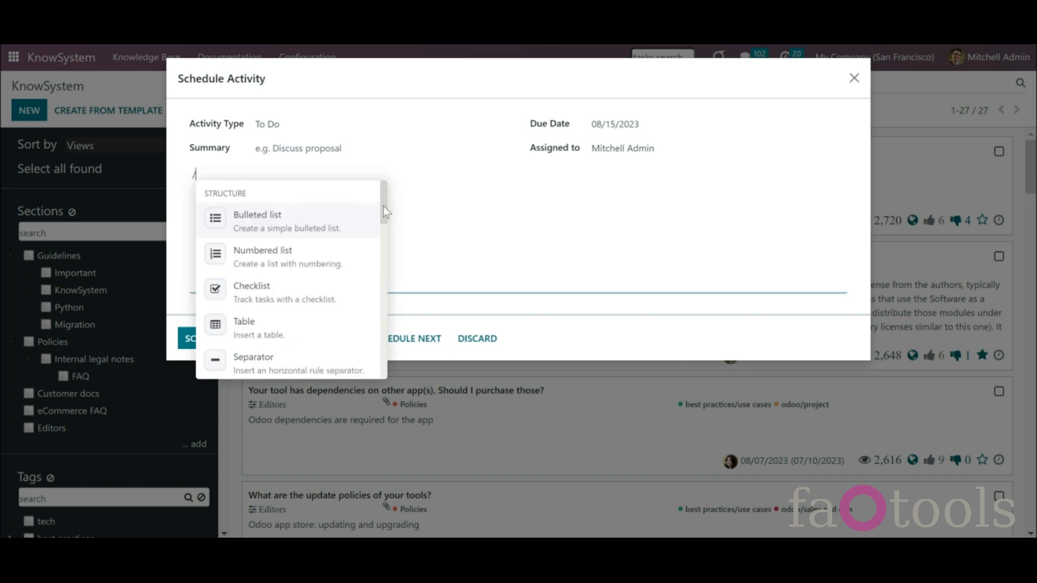
left_click_drag(381, 206, 381, 365)
left_click(301, 326)
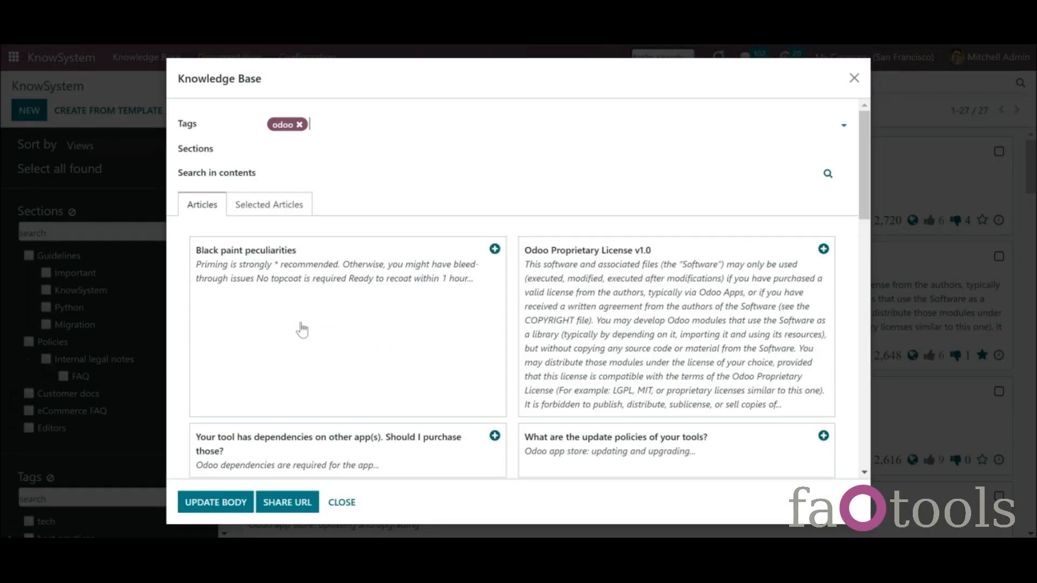
left_click(399, 254)
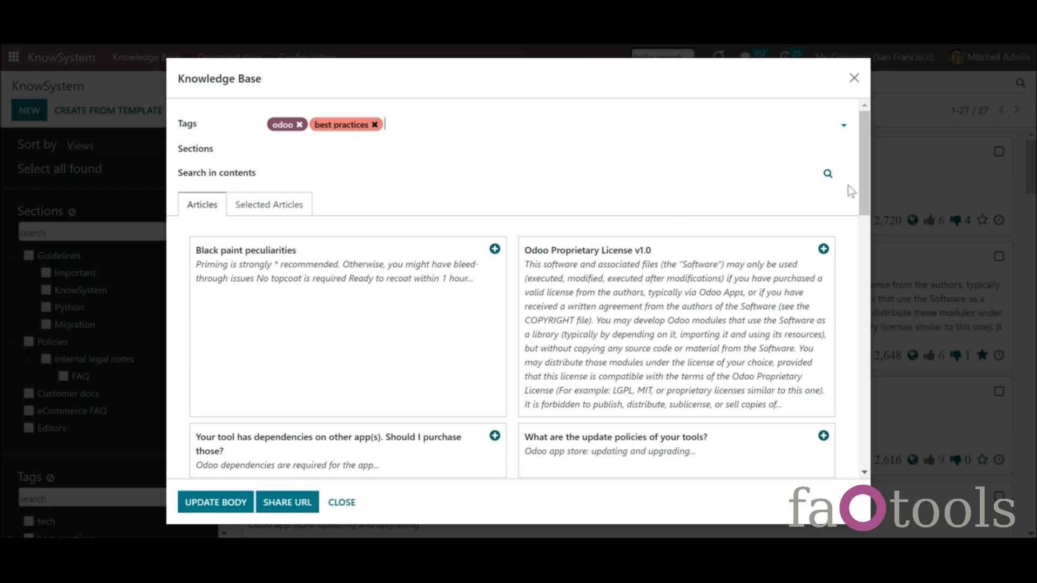
- Add the dependencies-on-other-apps article to the note and schedule the activity
mouse_move(866, 192)
left_mouse_down()
mouse_move(866, 205)
mouse_move(850, 172)
left_mouse_up()
left_click(398, 296)
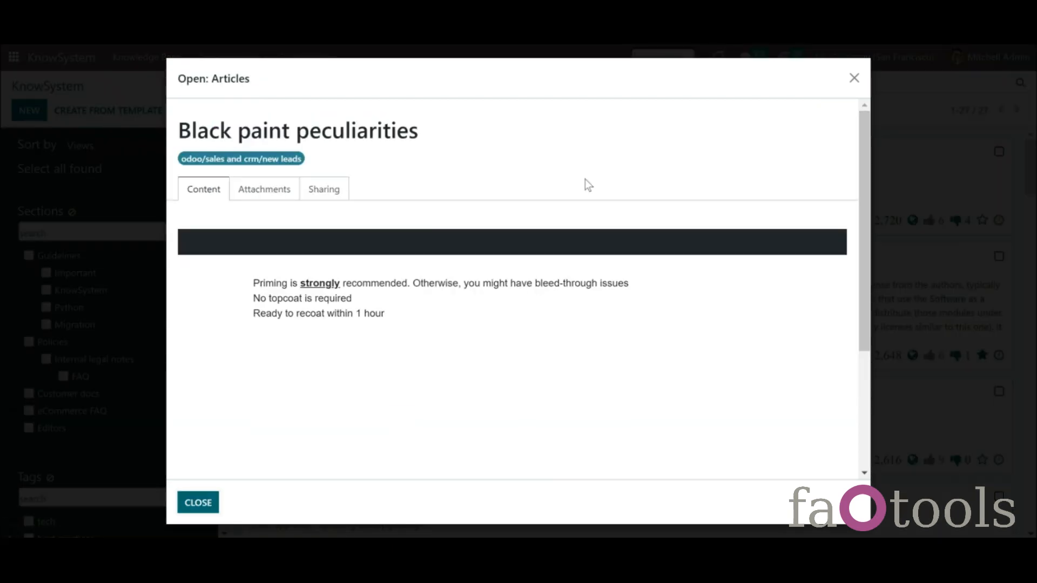
left_click(193, 501)
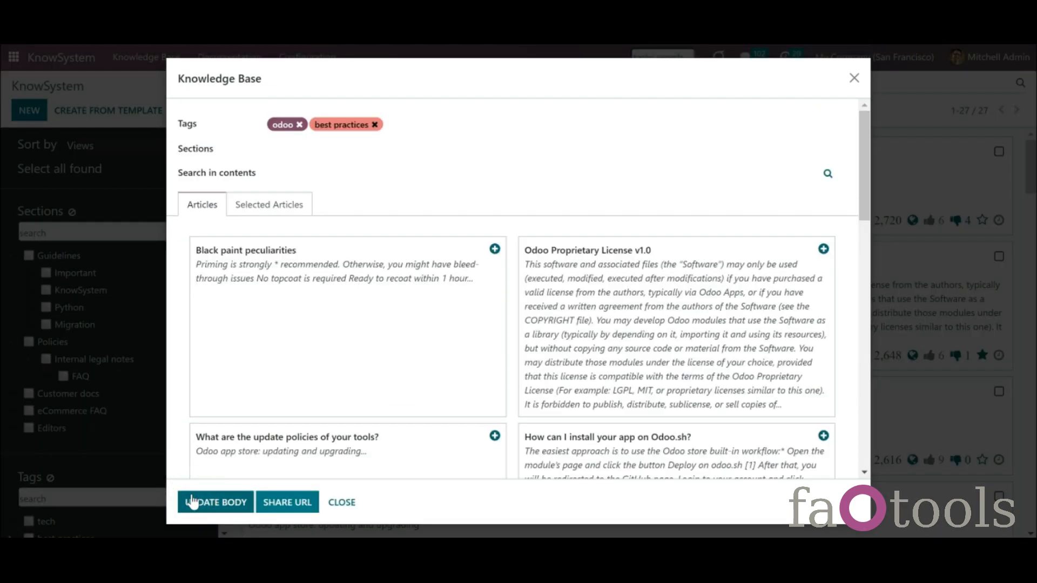
left_click_drag(867, 186, 865, 214)
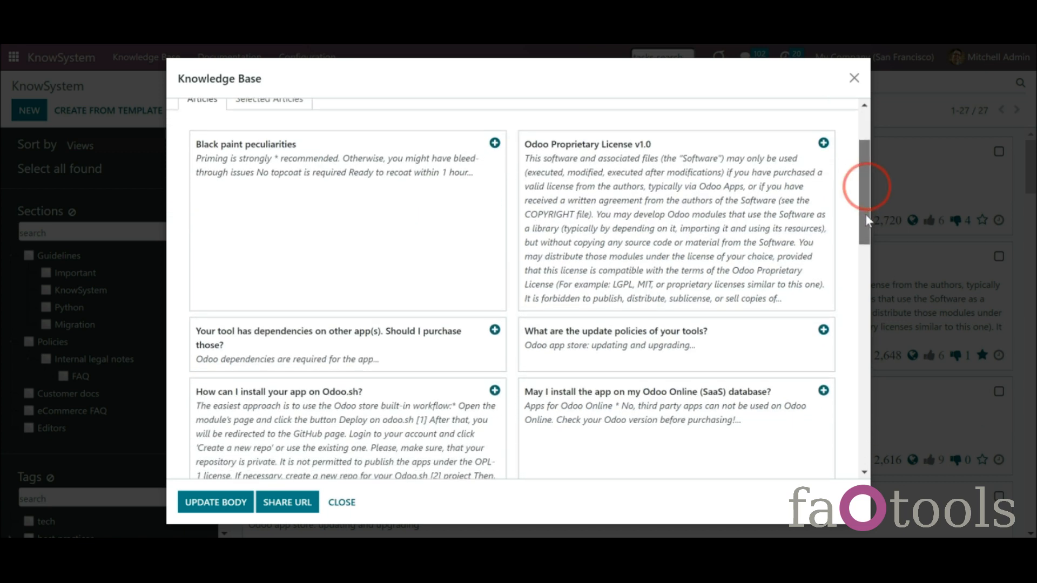
left_click(495, 330)
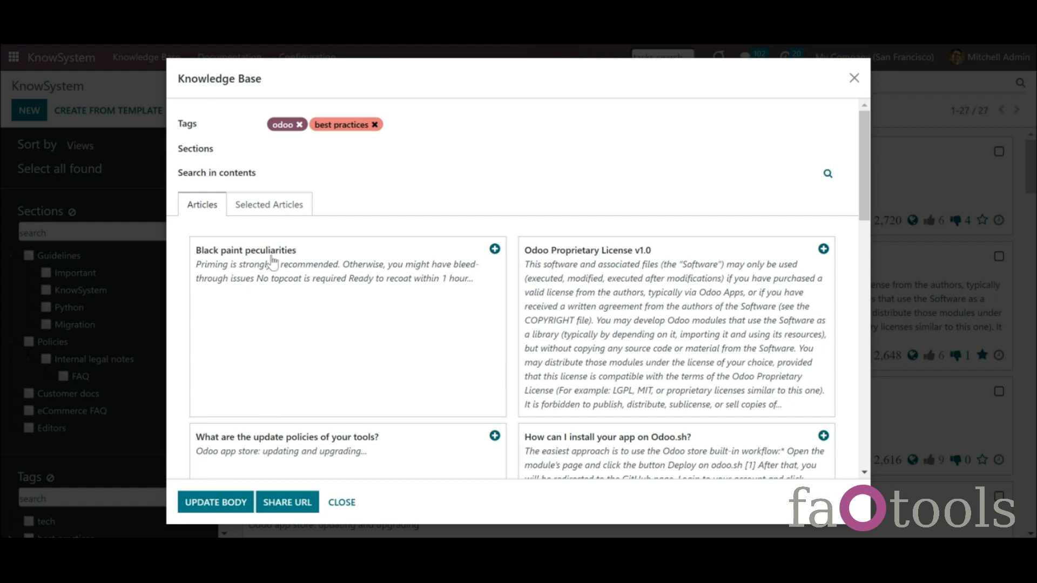
left_click(273, 204)
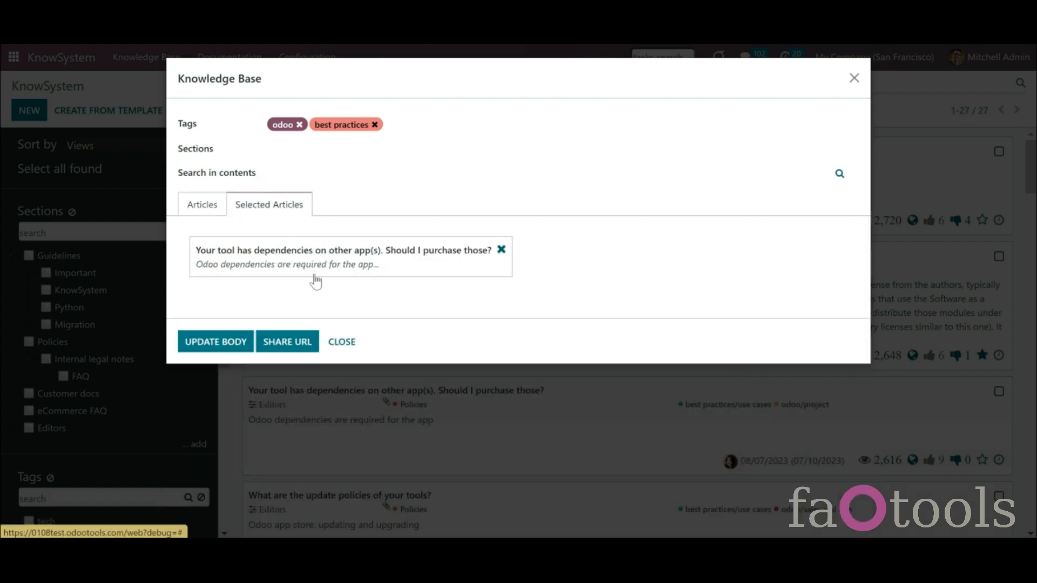
left_click(197, 211)
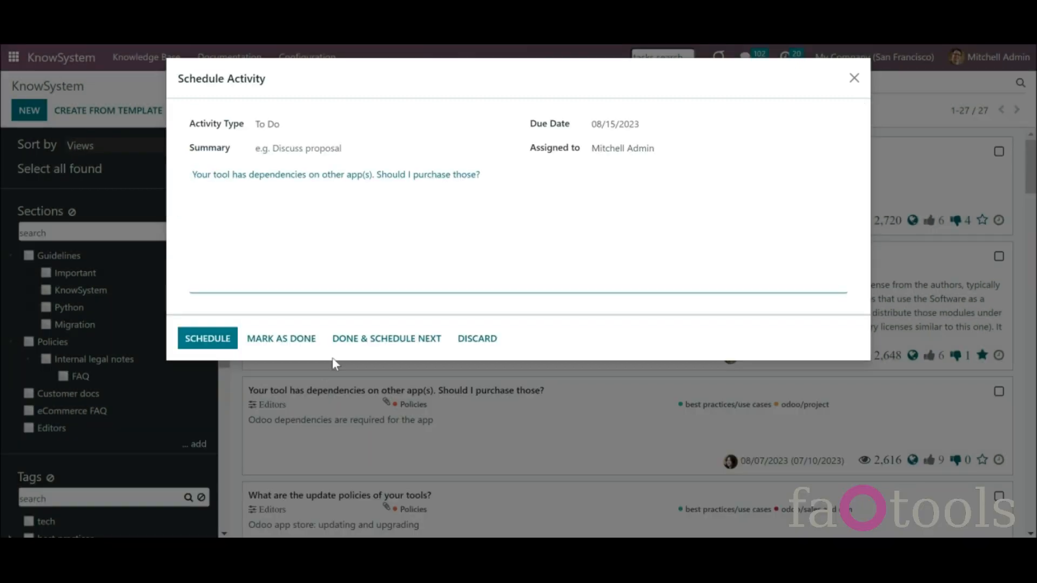
left_click(210, 340)
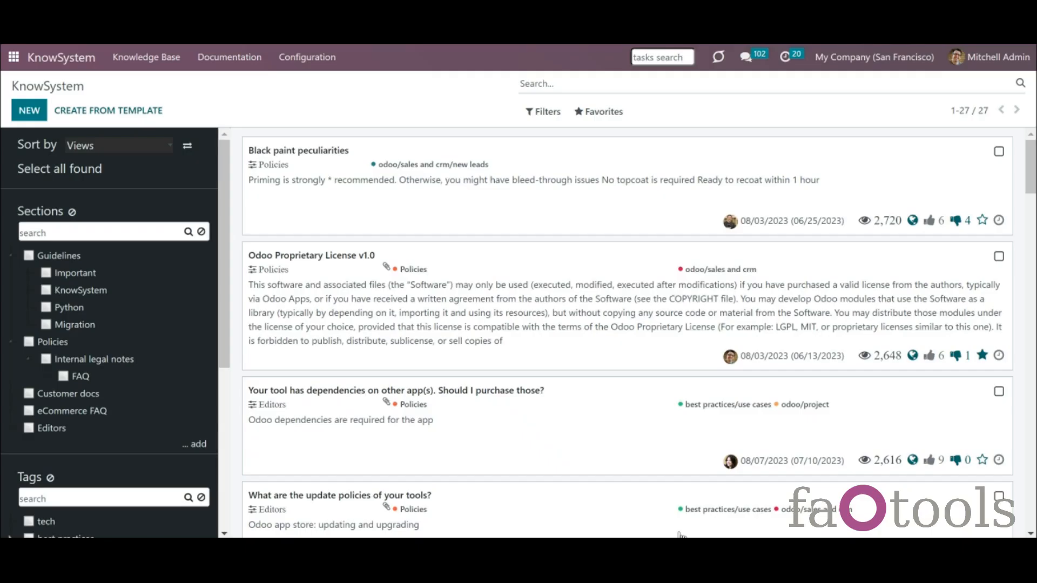
- Check the license article's planned To Do, open the article, and review pending activities
left_click(998, 358)
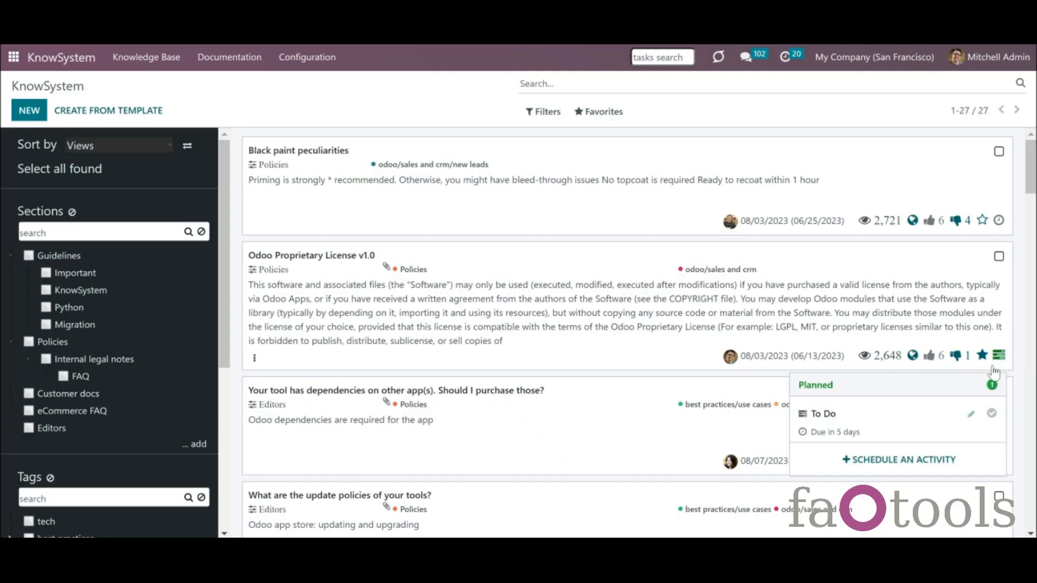
left_click(514, 337)
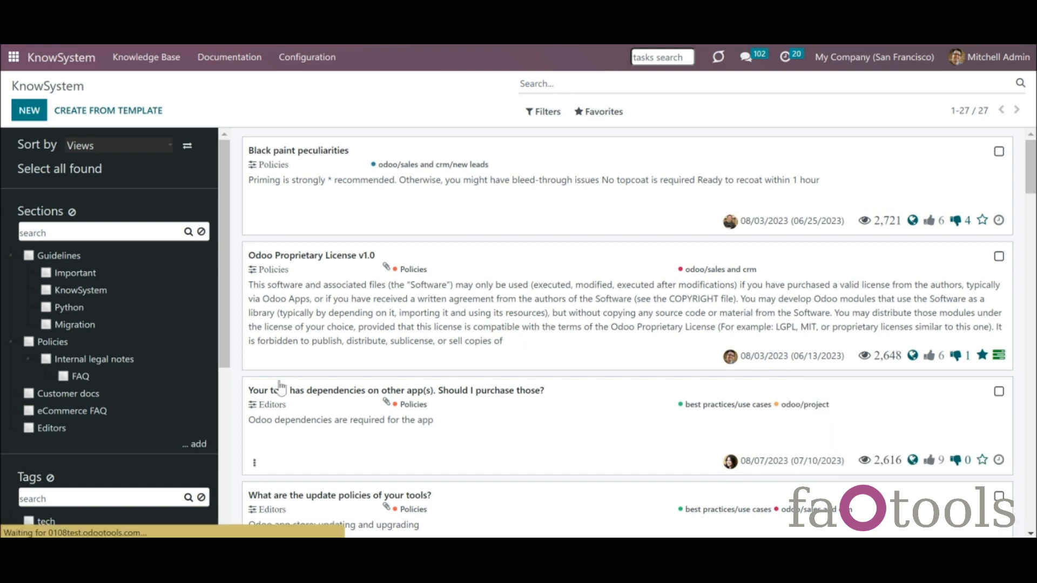
left_click(87, 297)
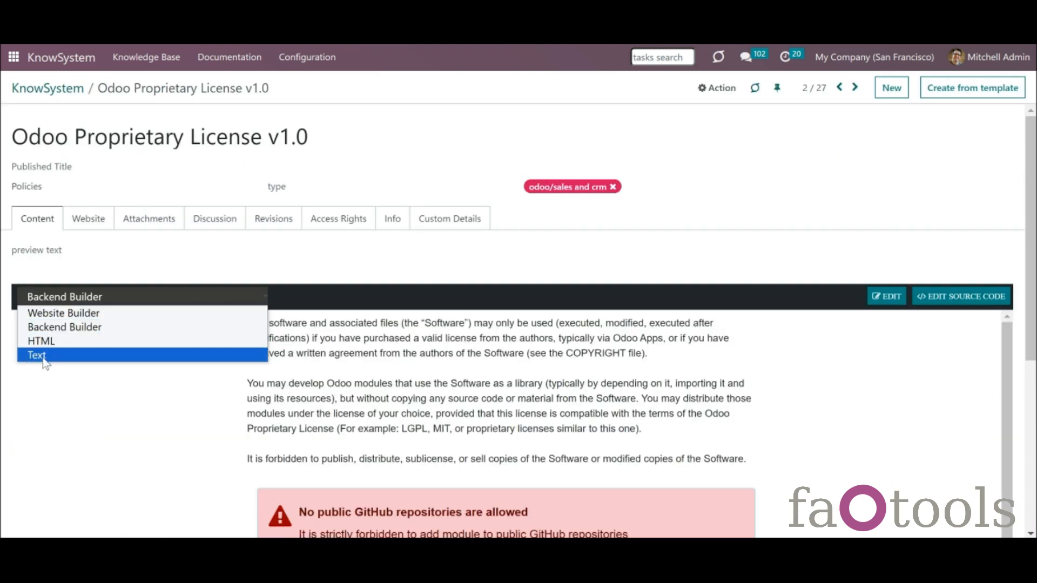
left_click(70, 91)
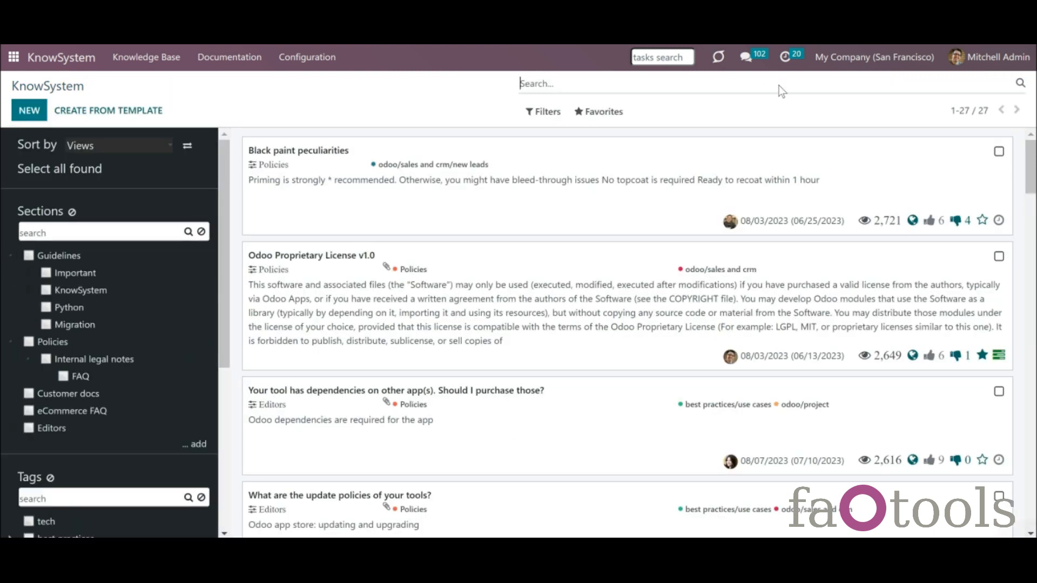
left_click(785, 57)
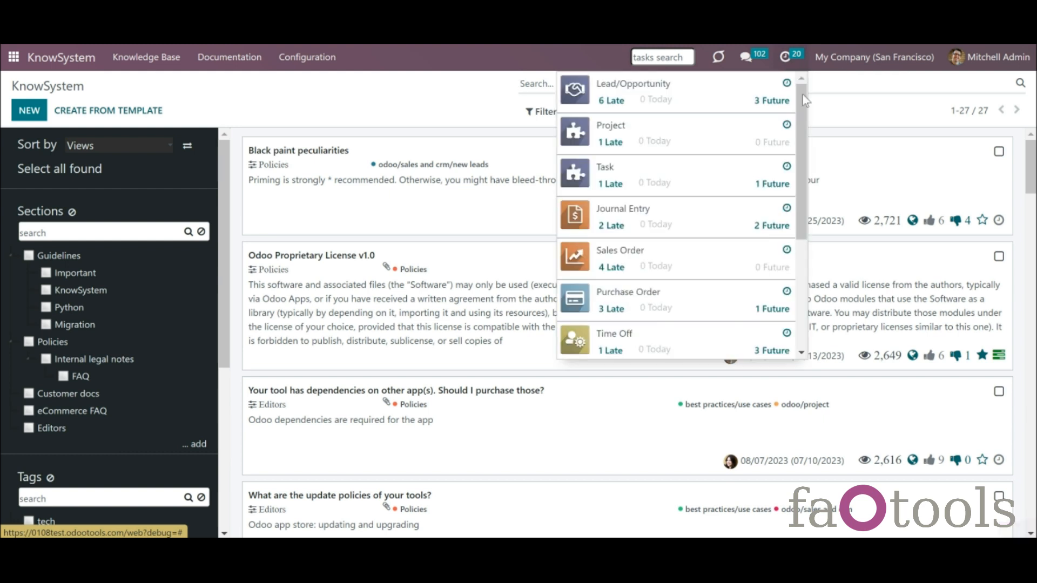
left_click_drag(805, 109, 823, 238)
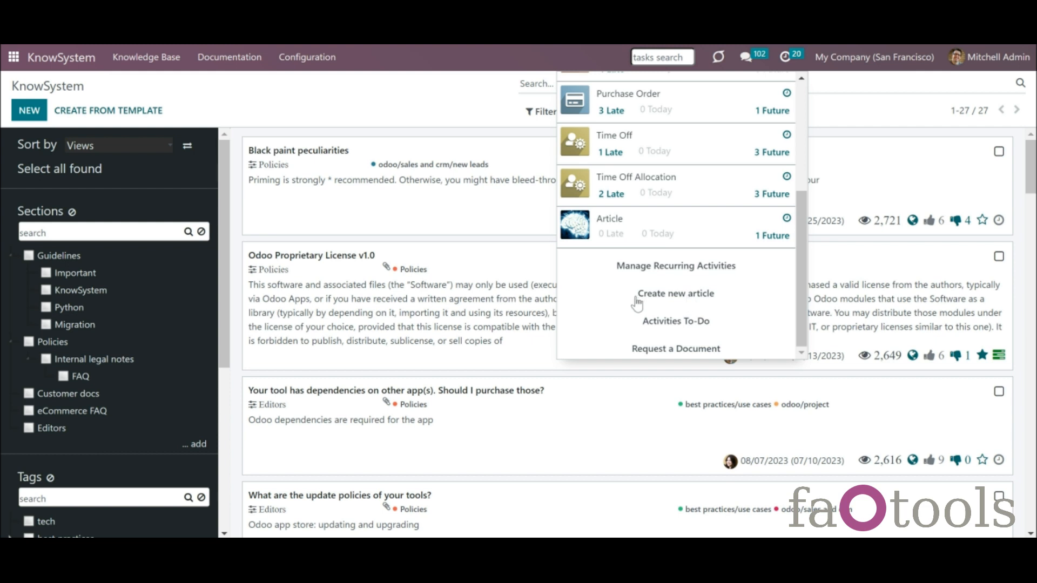
left_click(318, 59)
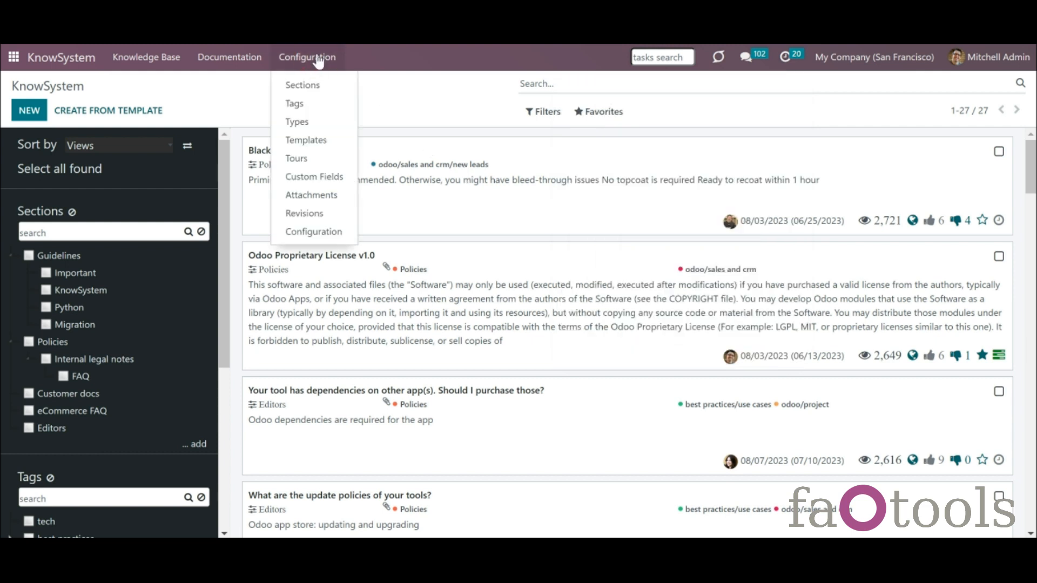
left_click(326, 237)
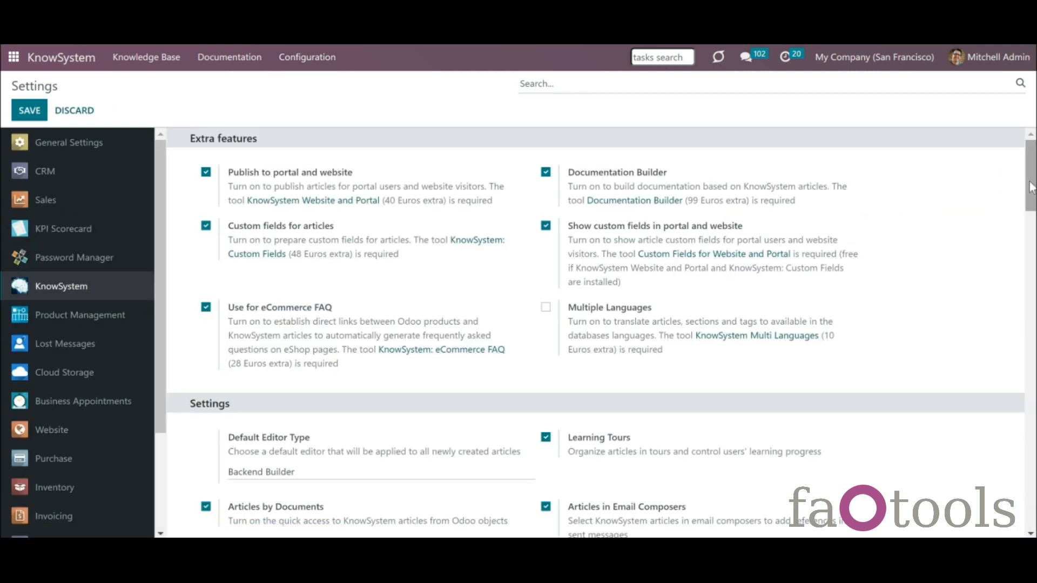
left_click_drag(1031, 180, 1030, 182)
scroll(1023, 182, "down", 7)
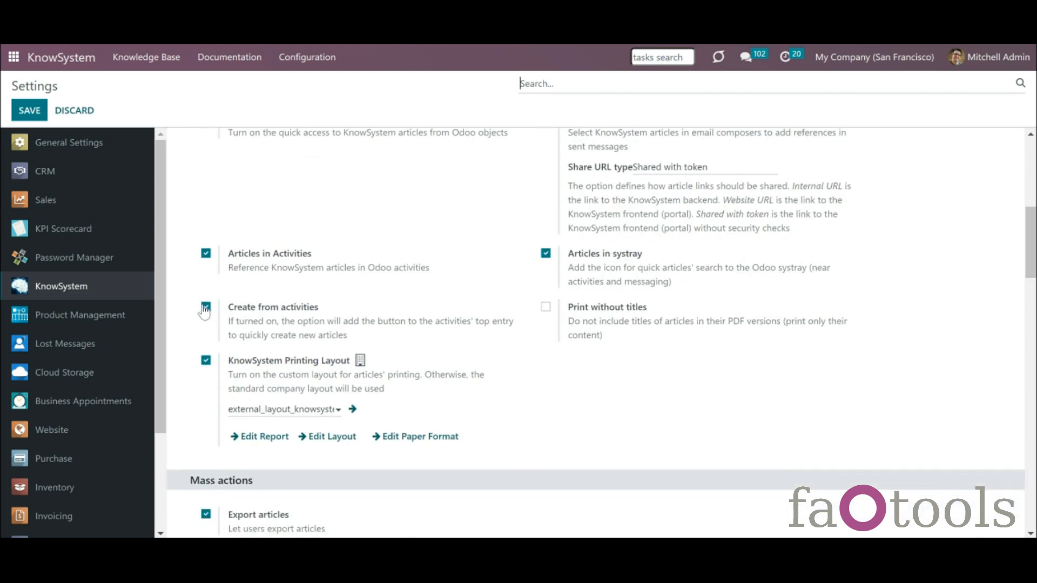
left_click(790, 58)
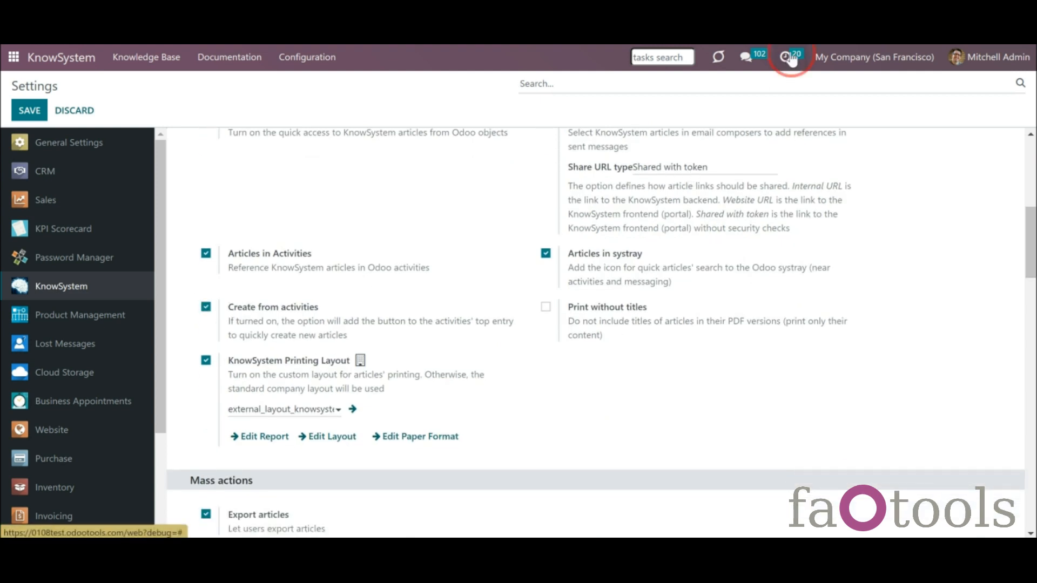
left_click_drag(801, 109, 799, 259)
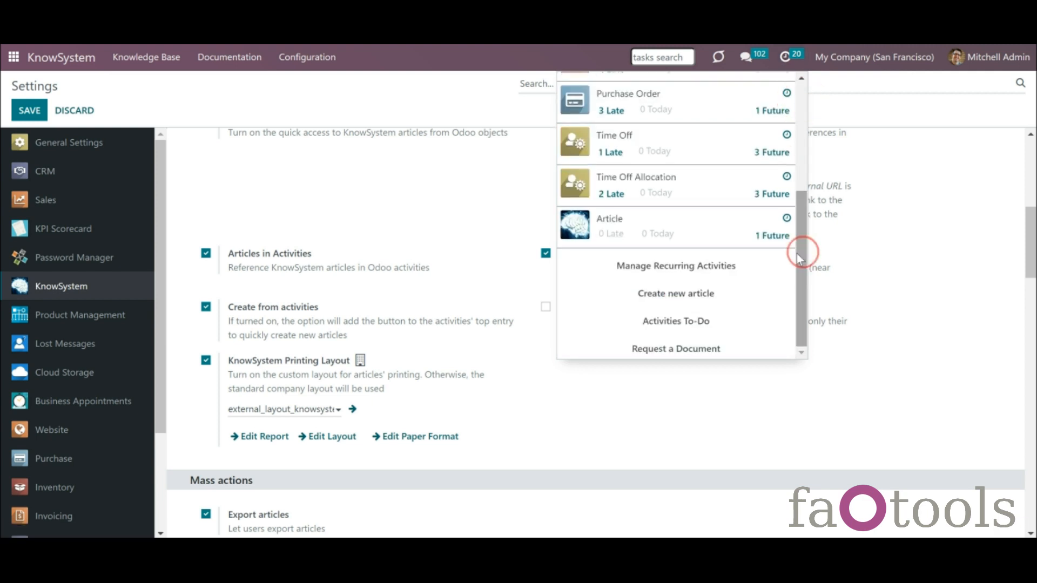
left_click(699, 293)
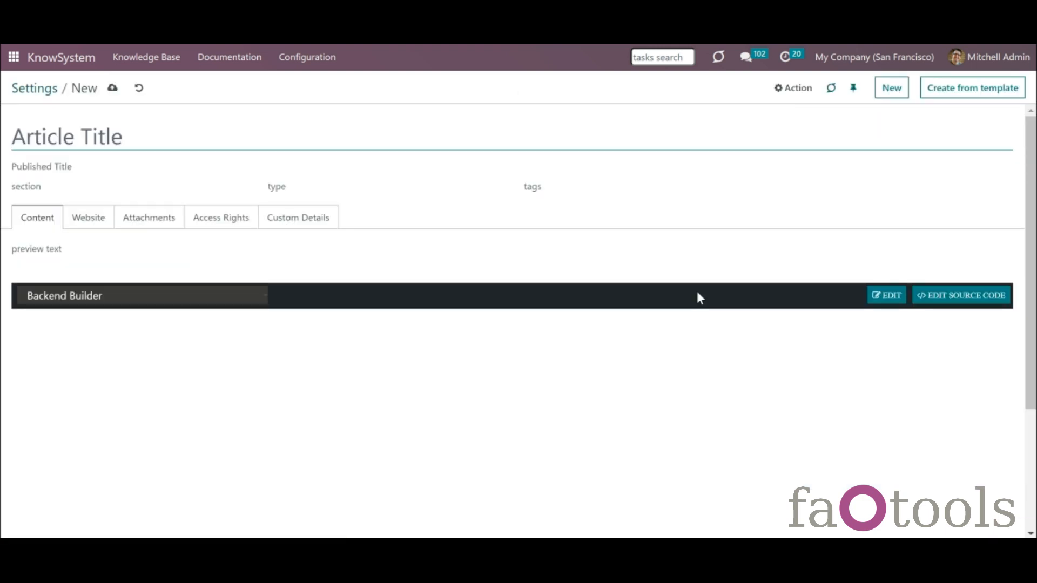
left_click(139, 87)
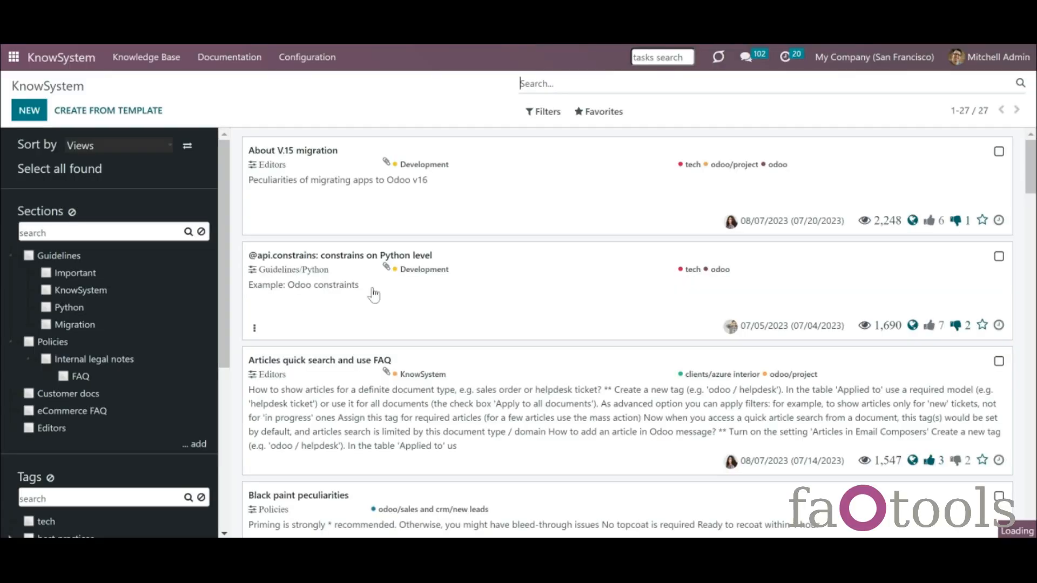
- Open the Black paint peculiarities article and glance at its Action menu without choosing anything
scroll(373, 295, "down", 5)
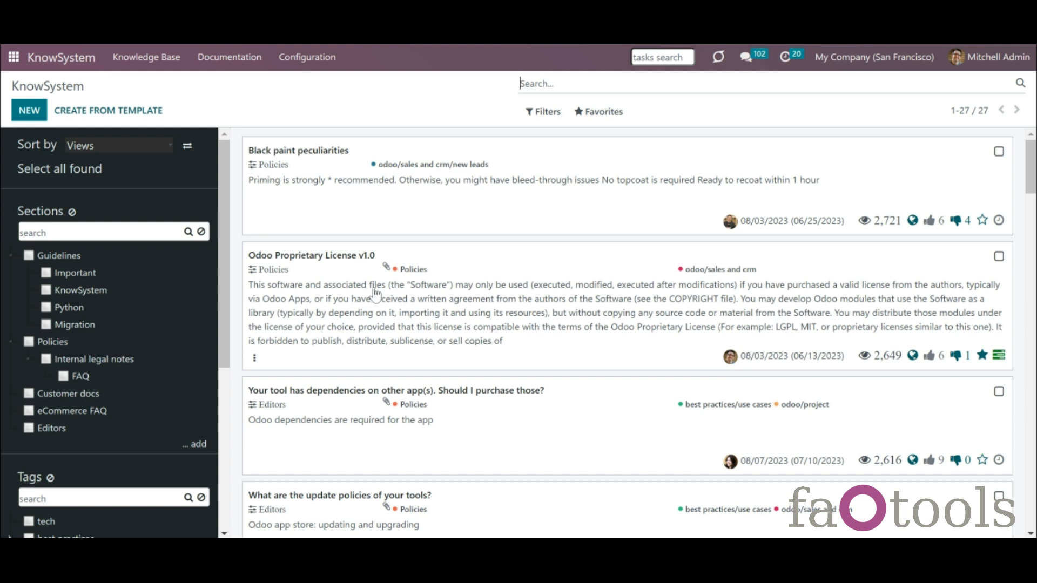
left_click(837, 222)
left_click(717, 87)
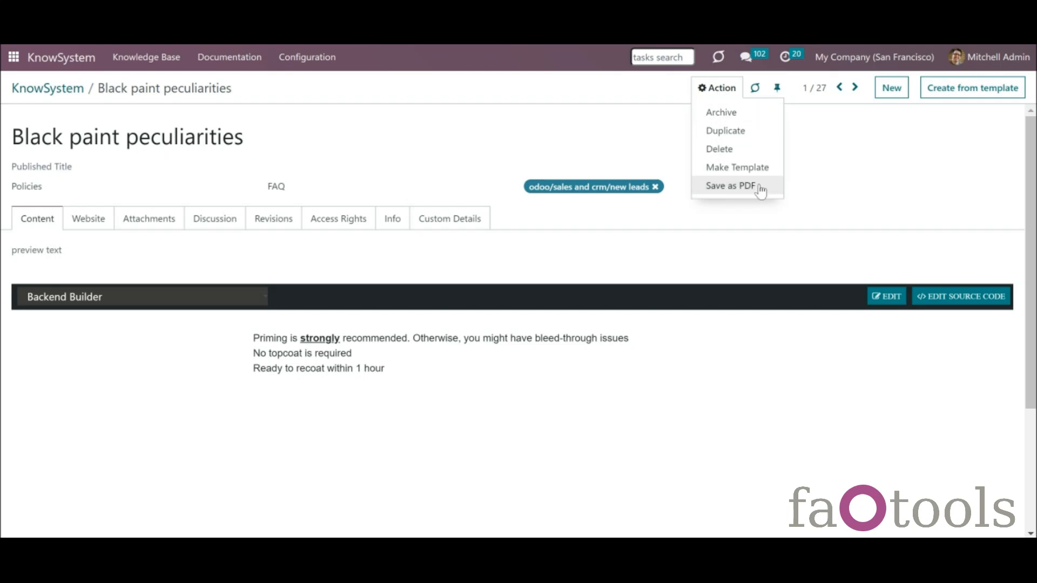
left_click(424, 156)
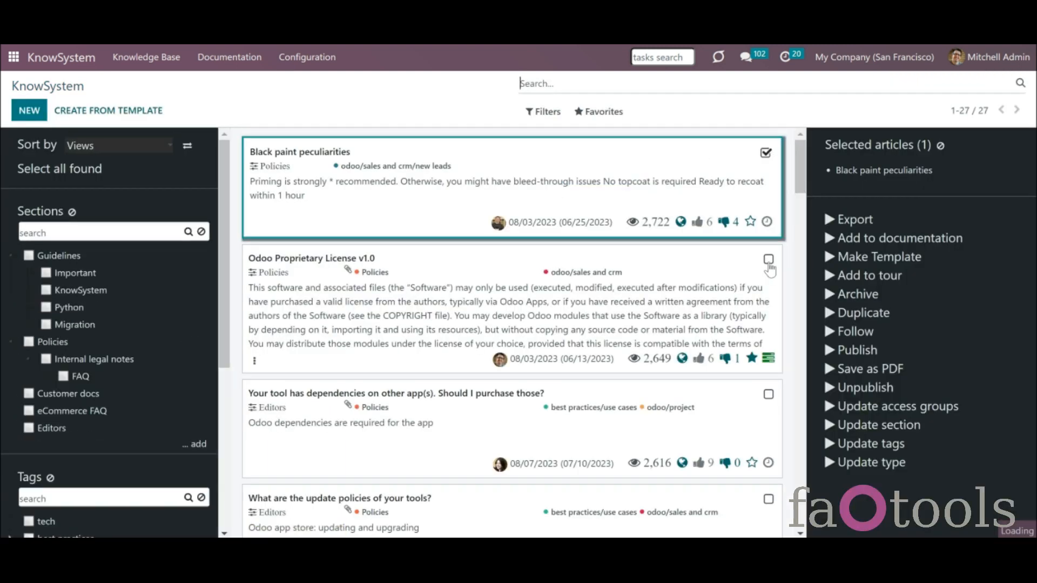
- Add the license and dependencies articles, save all three as PDF, then select all 27 and clear
left_click(769, 264)
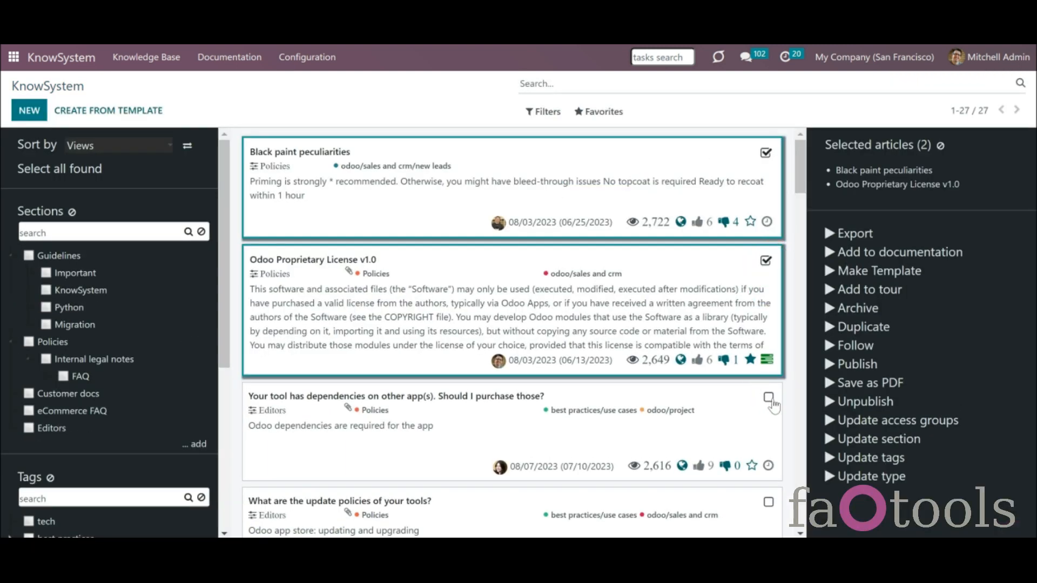
left_click(768, 398)
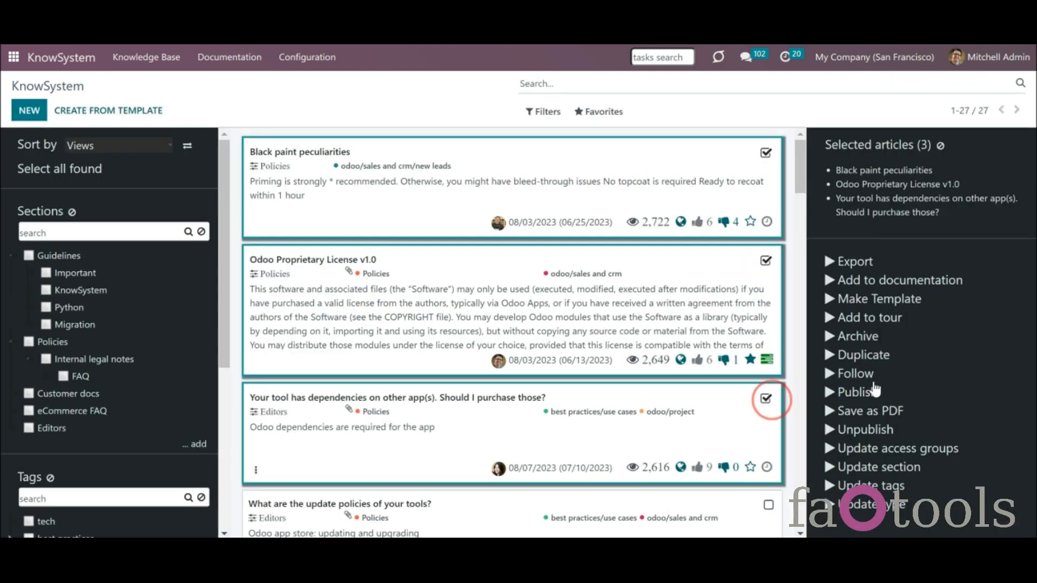
left_click(882, 413)
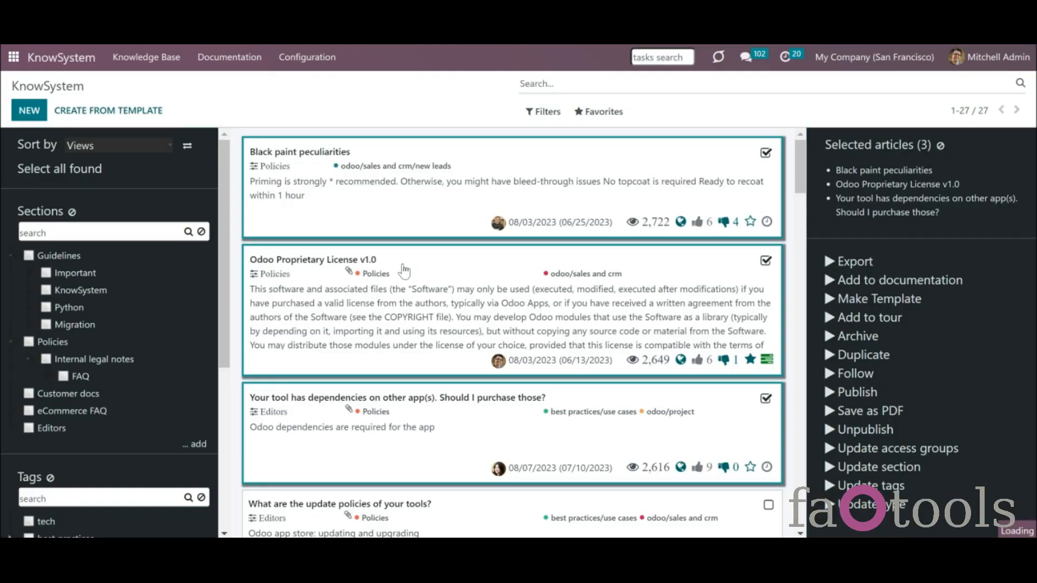
left_click(63, 172)
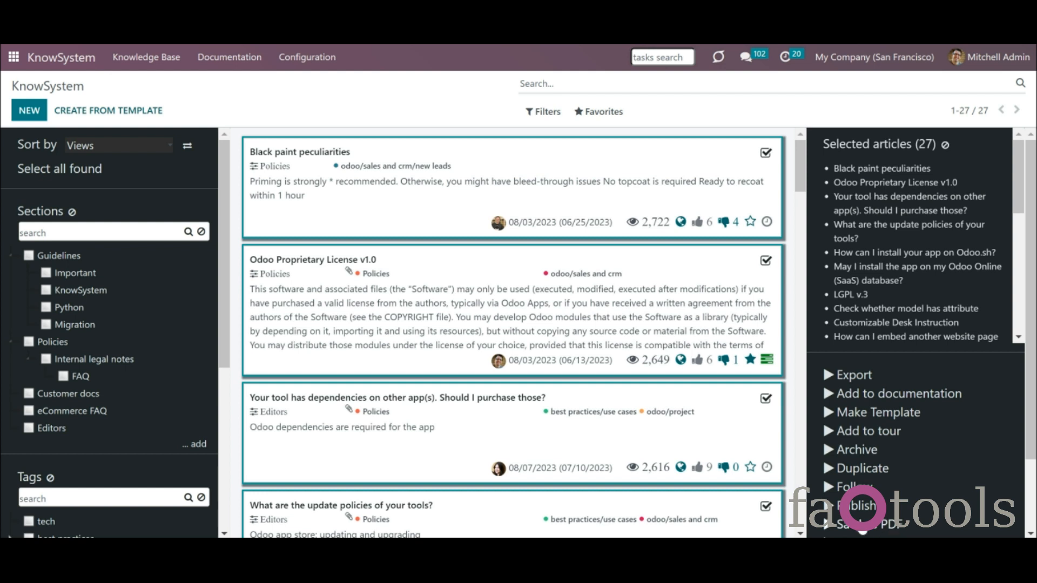
left_click(945, 145)
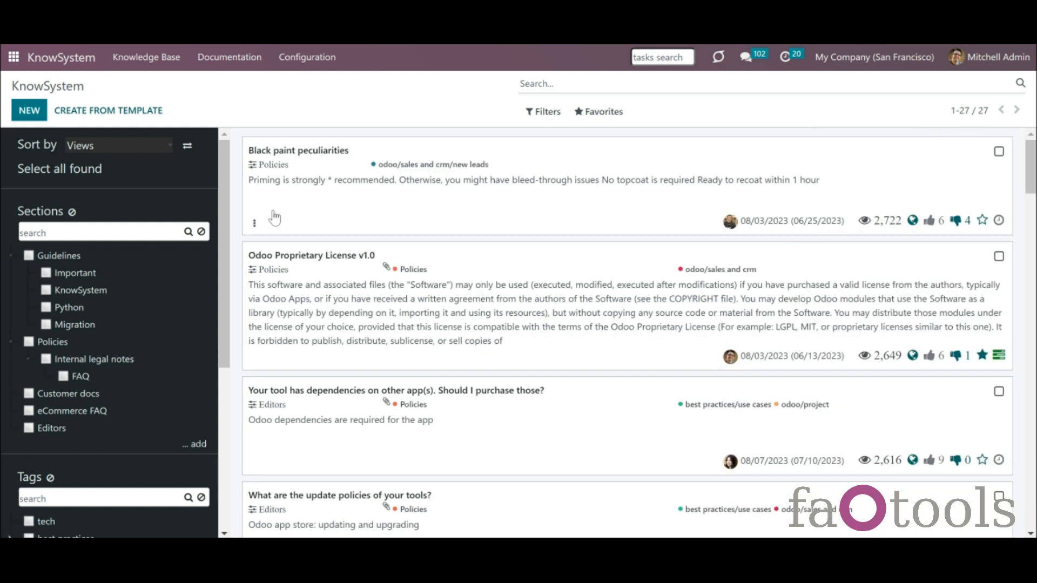
left_click_drag(225, 219, 220, 261)
right_click(70, 249)
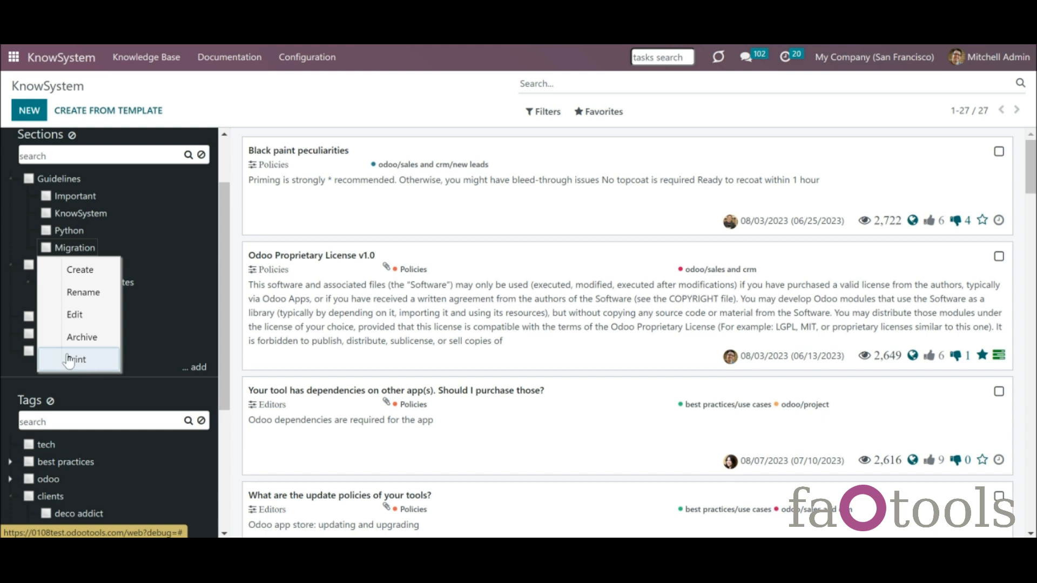
right_click(57, 179)
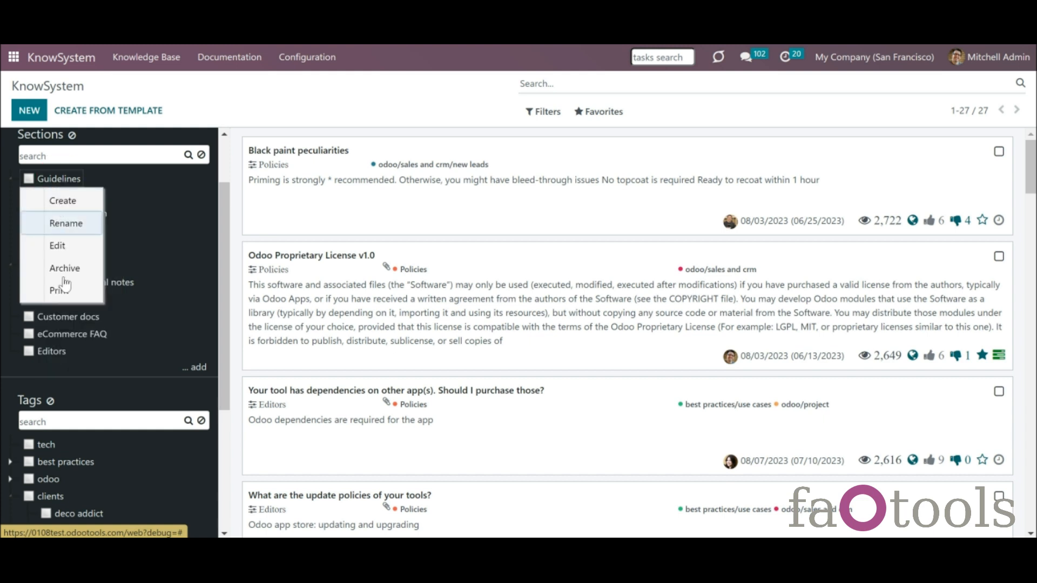
right_click(46, 444)
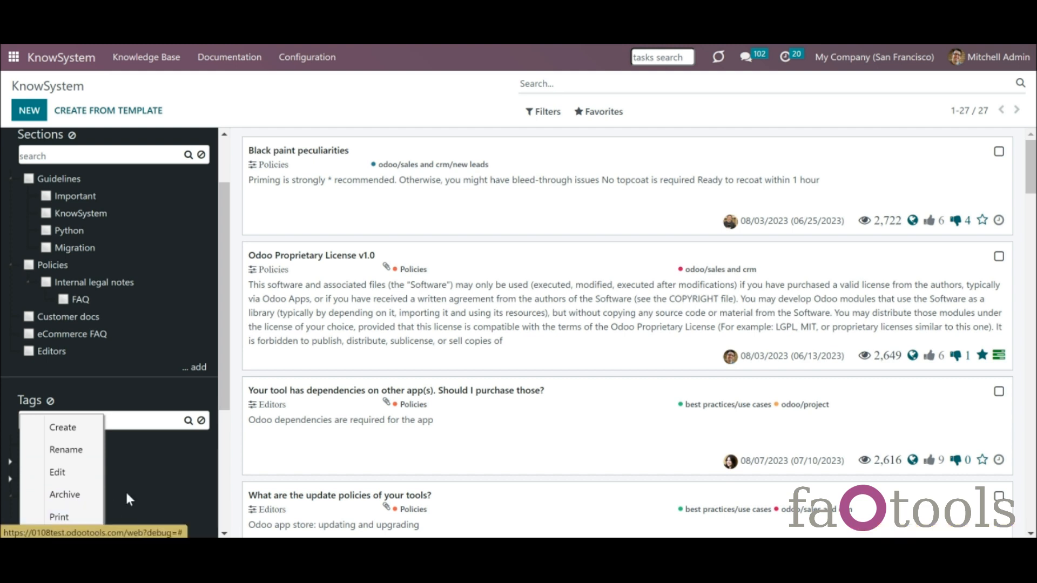
left_click(221, 430)
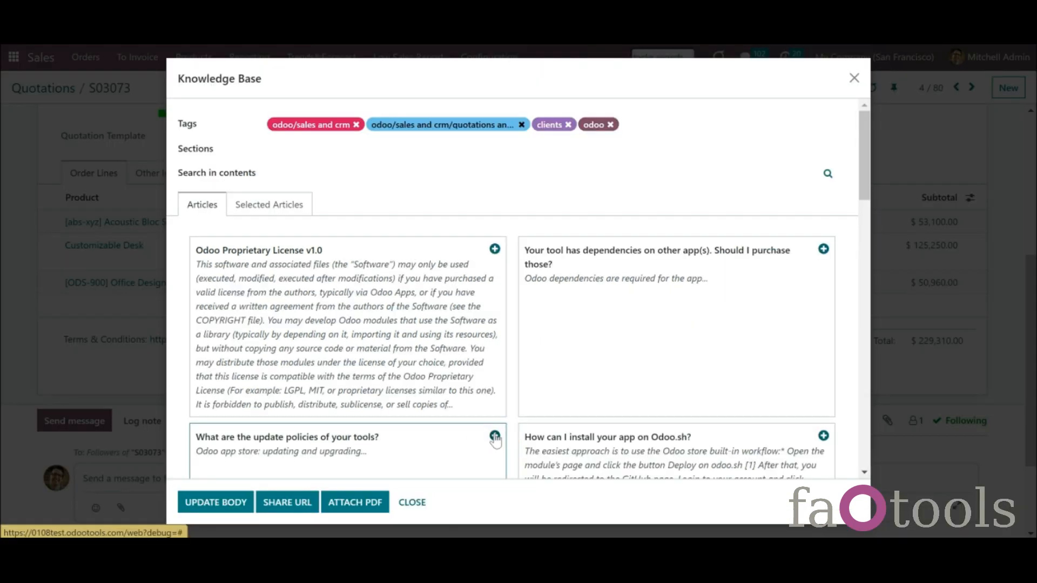
left_click(494, 434)
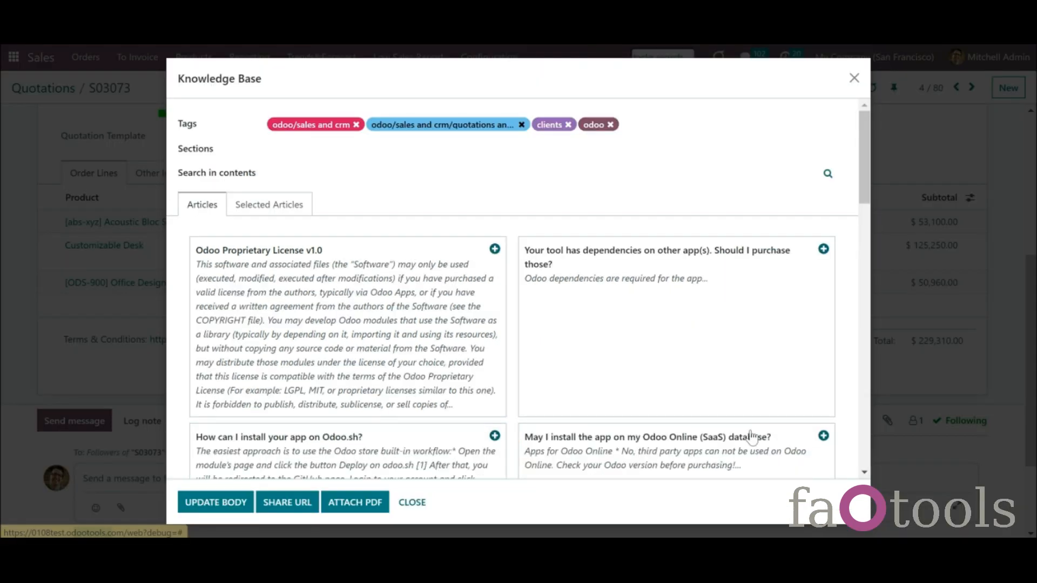
left_click(823, 436)
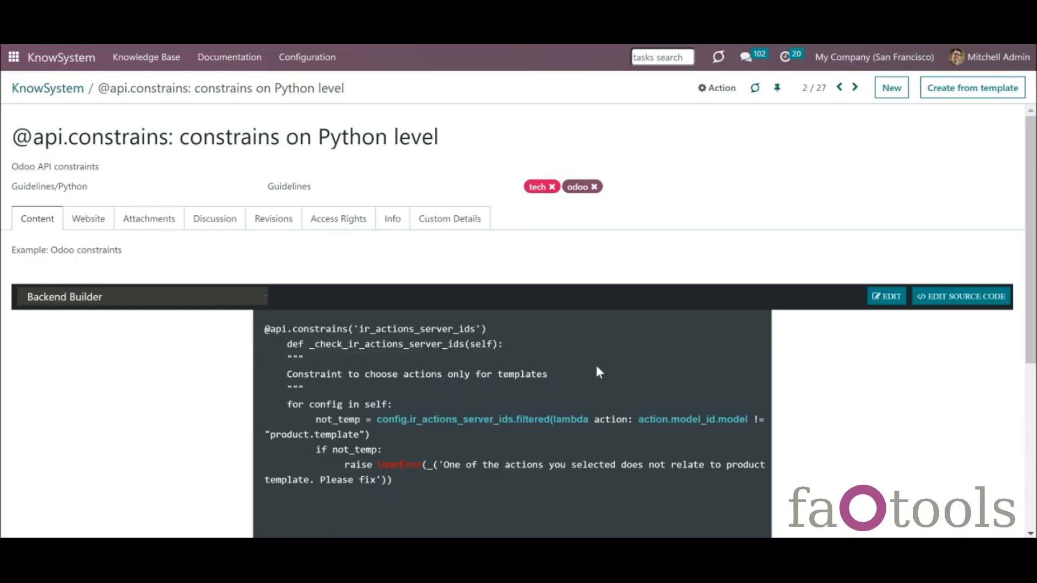
left_click(108, 297)
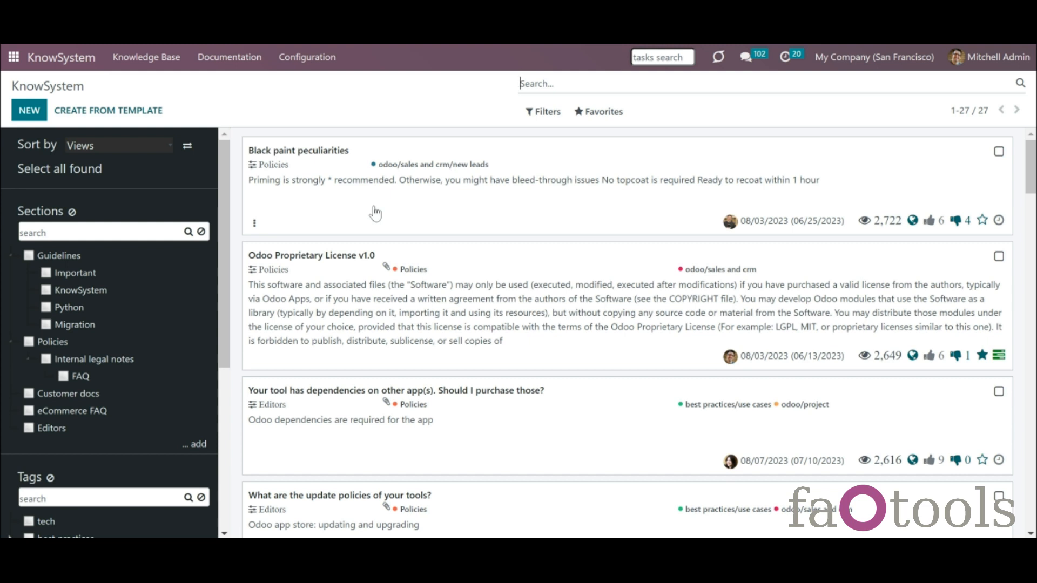
- Enable Print in Portal in the KnowSystem settings and save
left_click(306, 59)
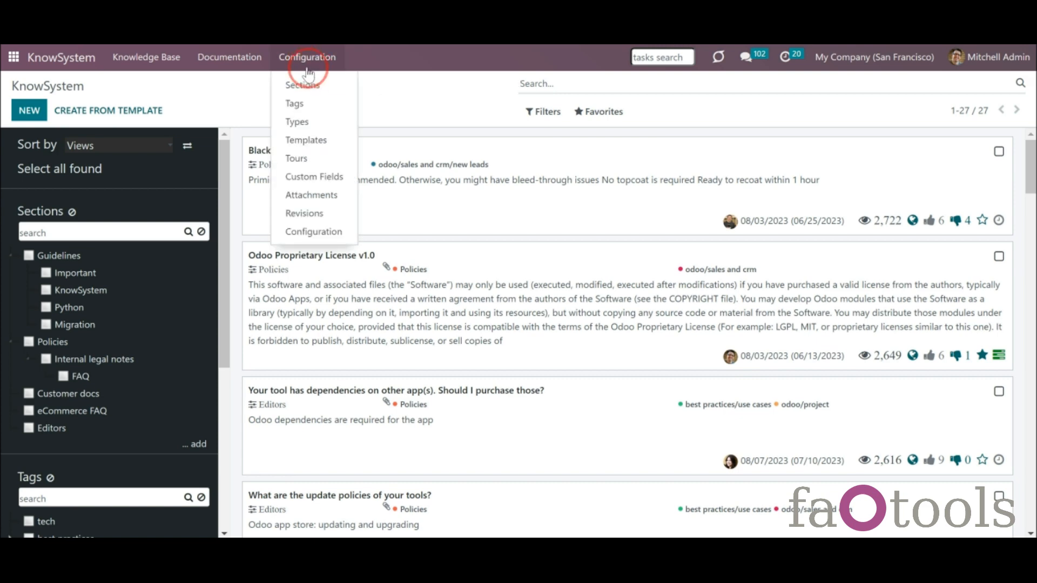
left_click(339, 236)
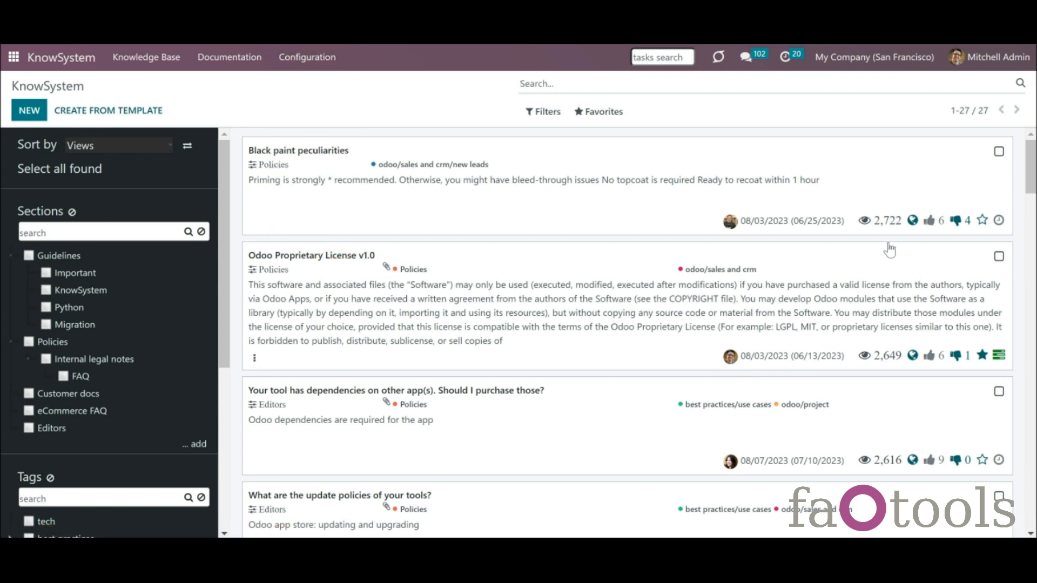
scroll(1021, 196, "down", 9)
scroll(916, 368, "down", 10)
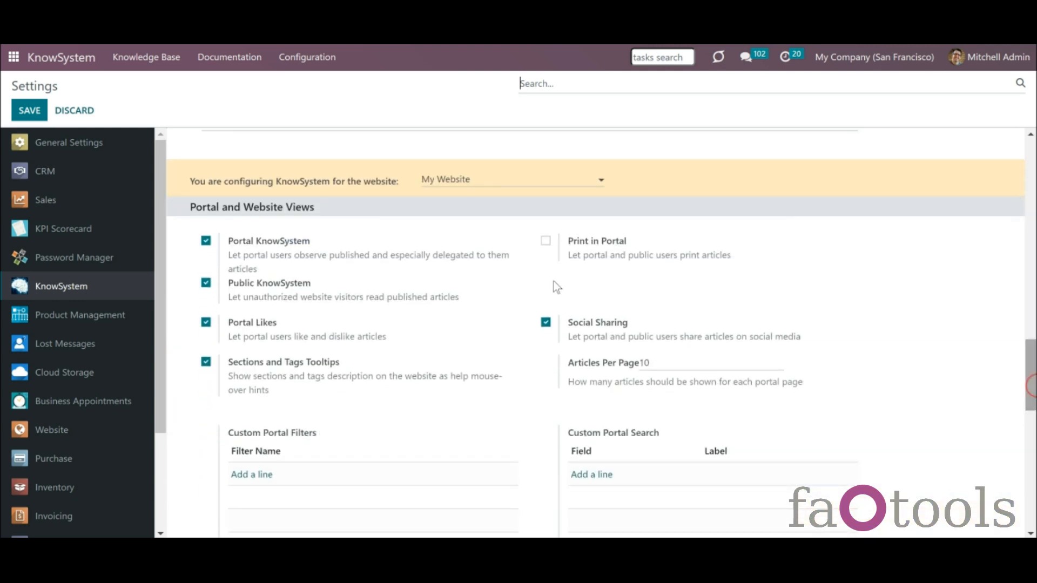
left_click(546, 240)
left_click(33, 112)
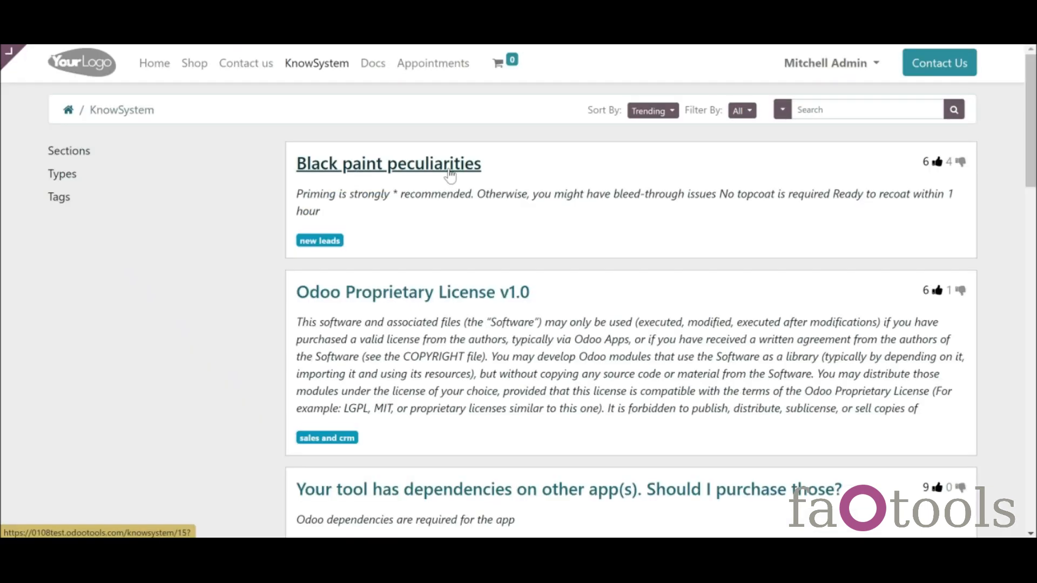
- Print the Black paint peculiarities article from the website as a PDF
left_click(448, 170)
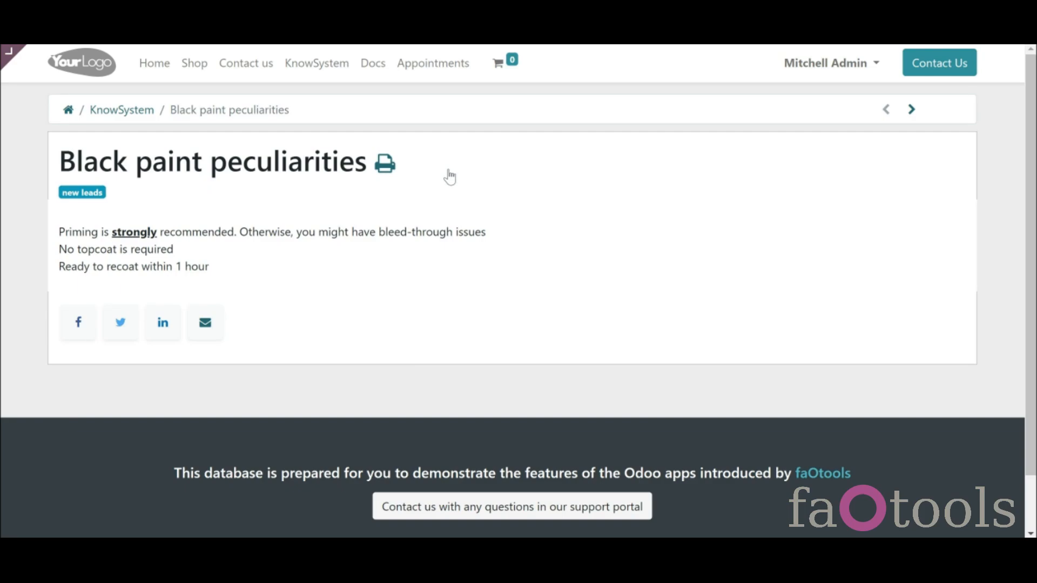
left_click(391, 167)
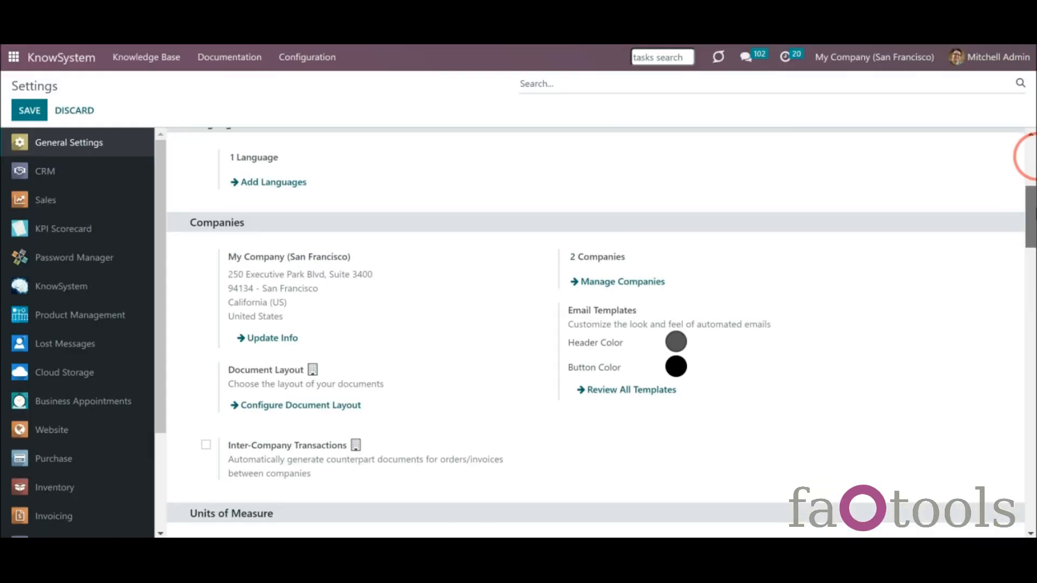
left_click_drag(1029, 155, 1031, 208)
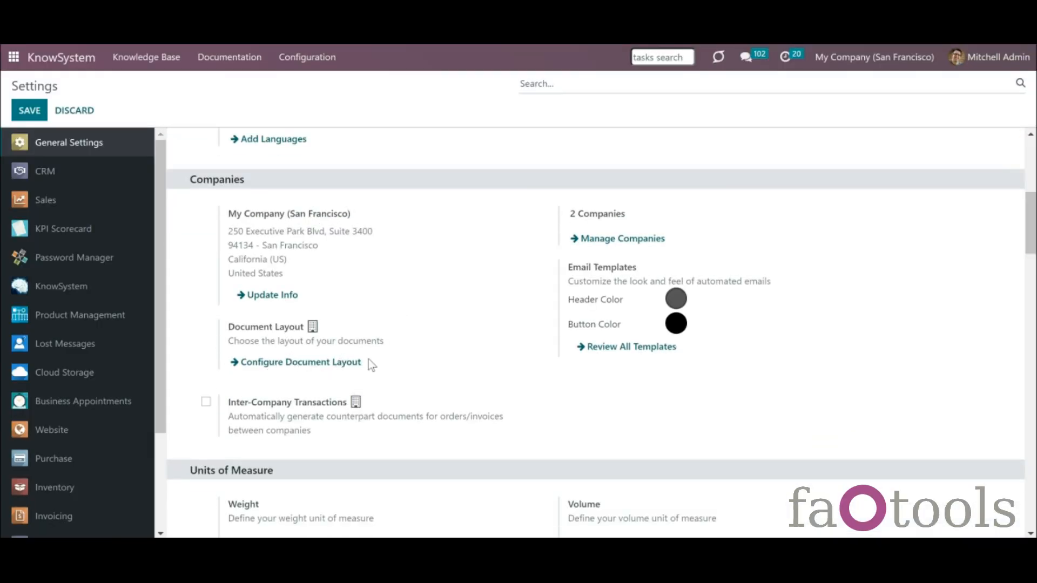
- Jump to KnowSystem Printing Layout and open the report_article_document_custom template via Edit Report
left_click(120, 294)
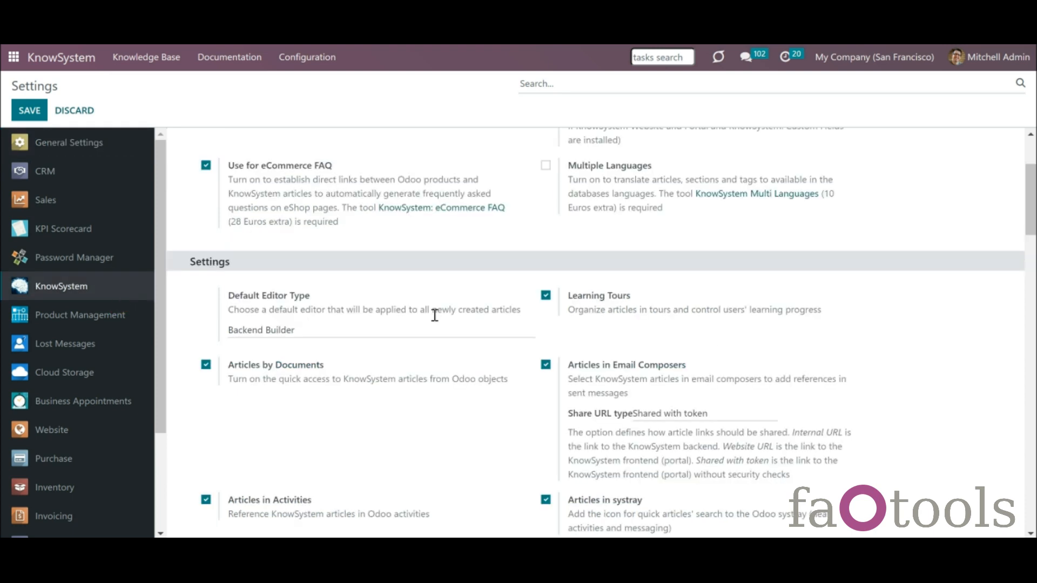
left_click_drag(1031, 197, 1030, 245)
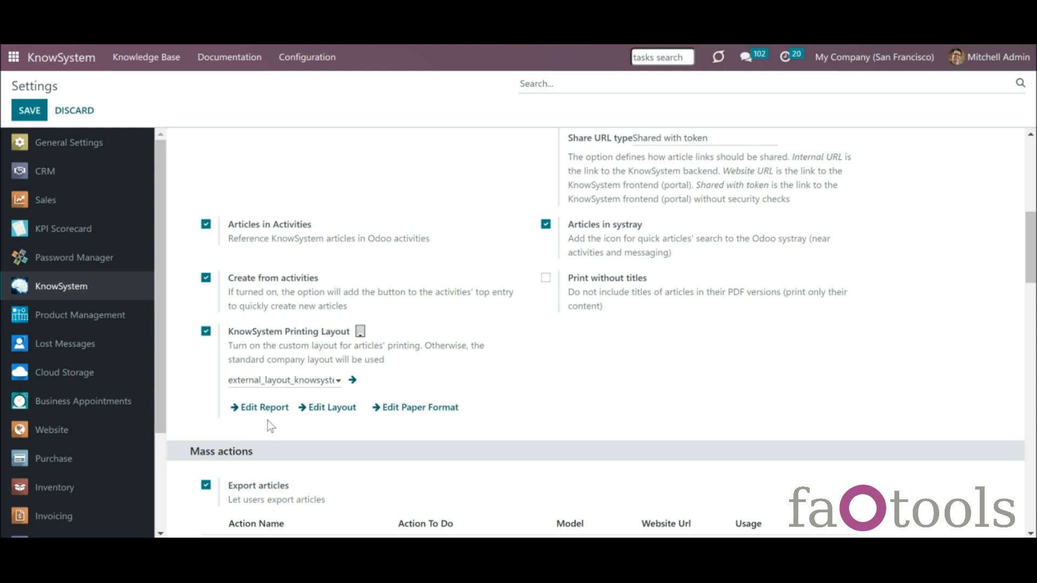
left_click(260, 409)
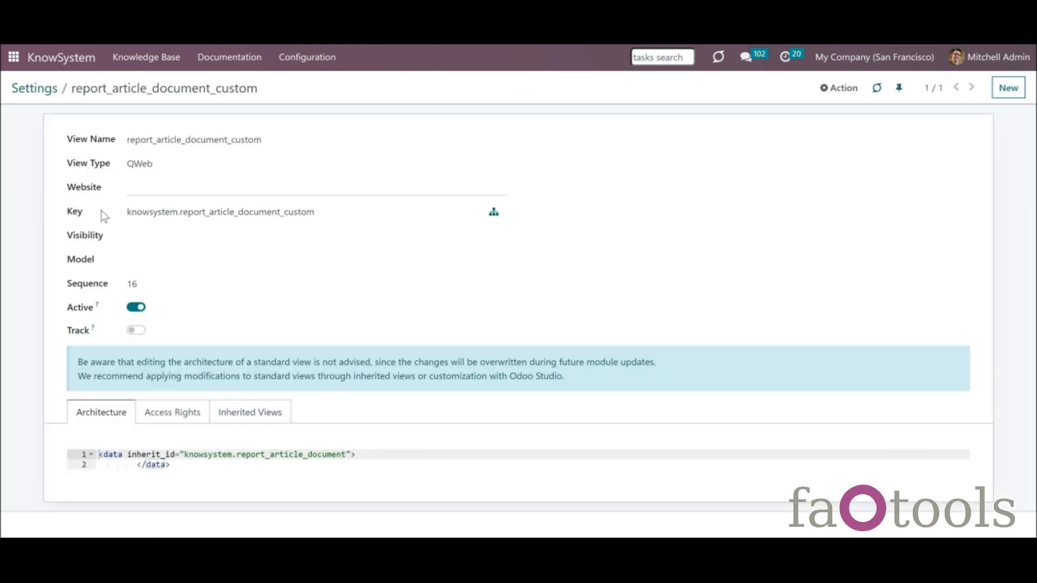
- Review the custom article layout view and paper format, returning to Settings after each
left_click(41, 89)
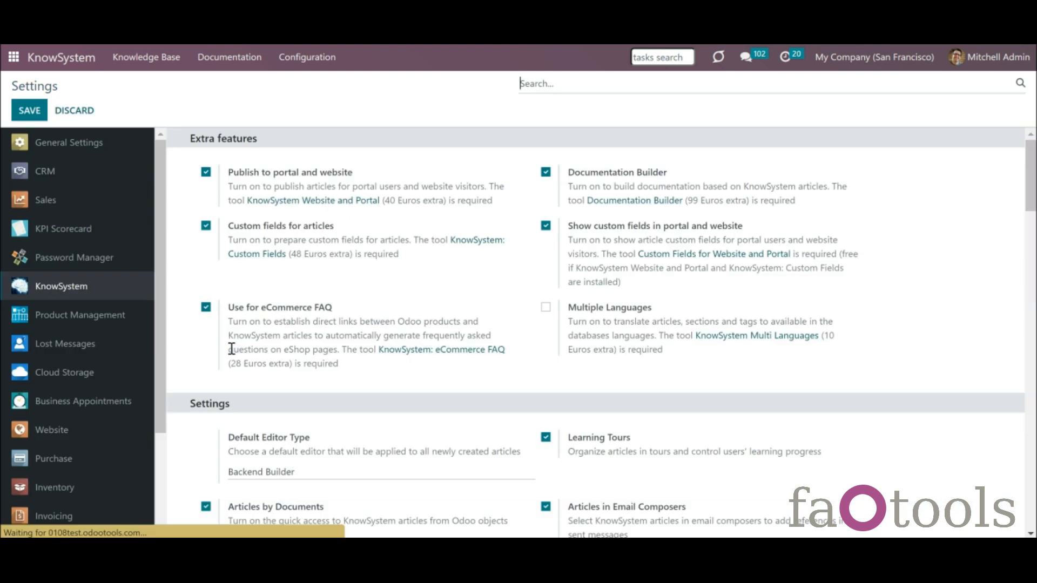
left_click(1030, 343)
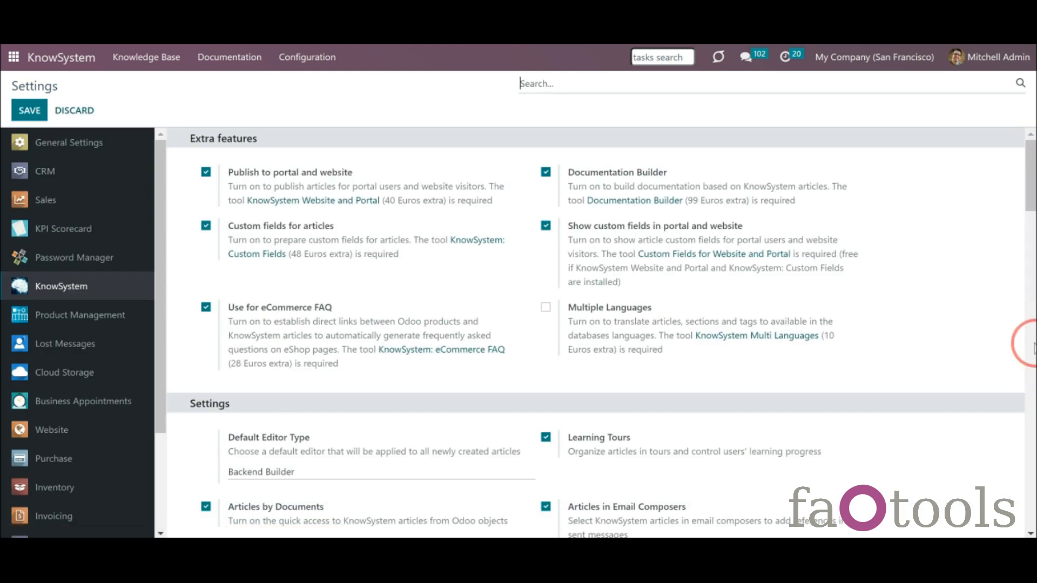
left_click(1029, 263)
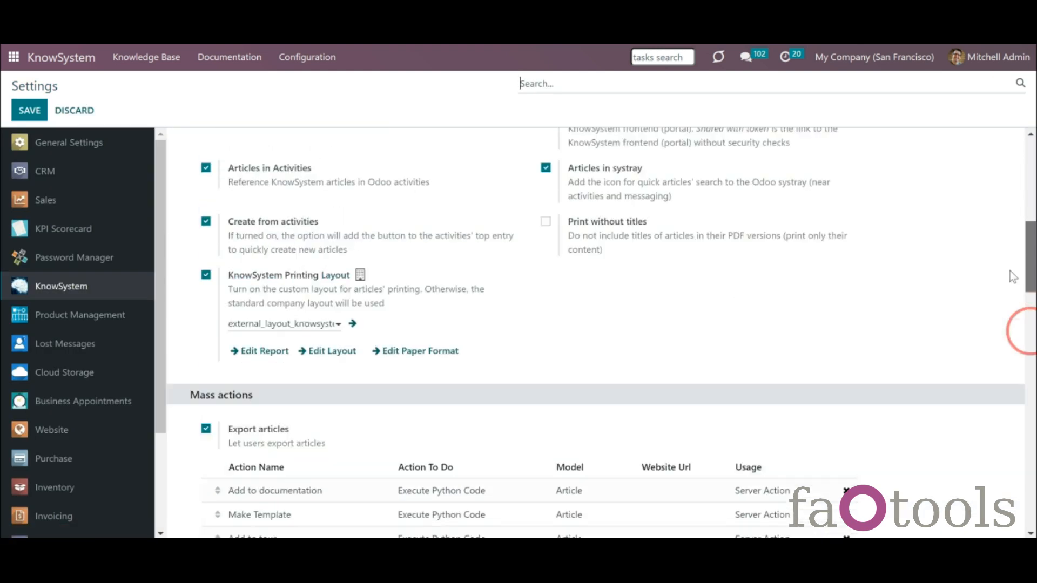
left_click(333, 480)
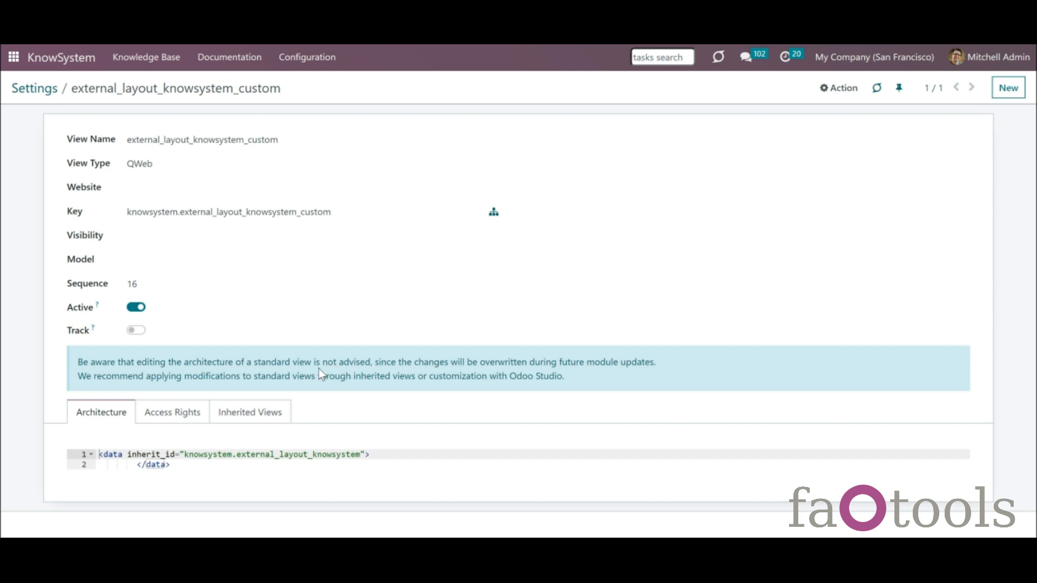
left_click(48, 90)
left_click(420, 467)
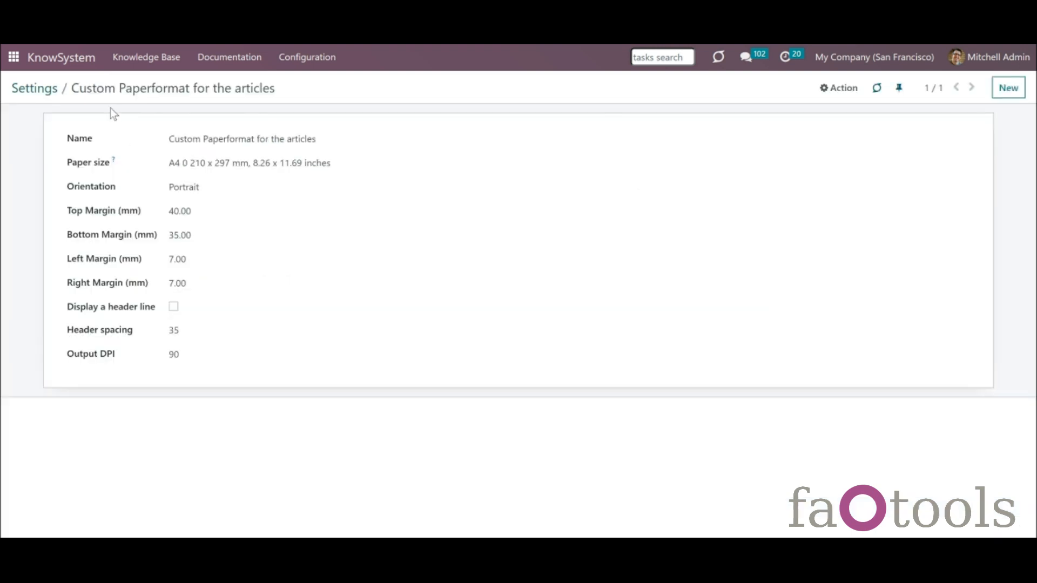
left_click(23, 86)
scroll(1003, 344, "down", 5)
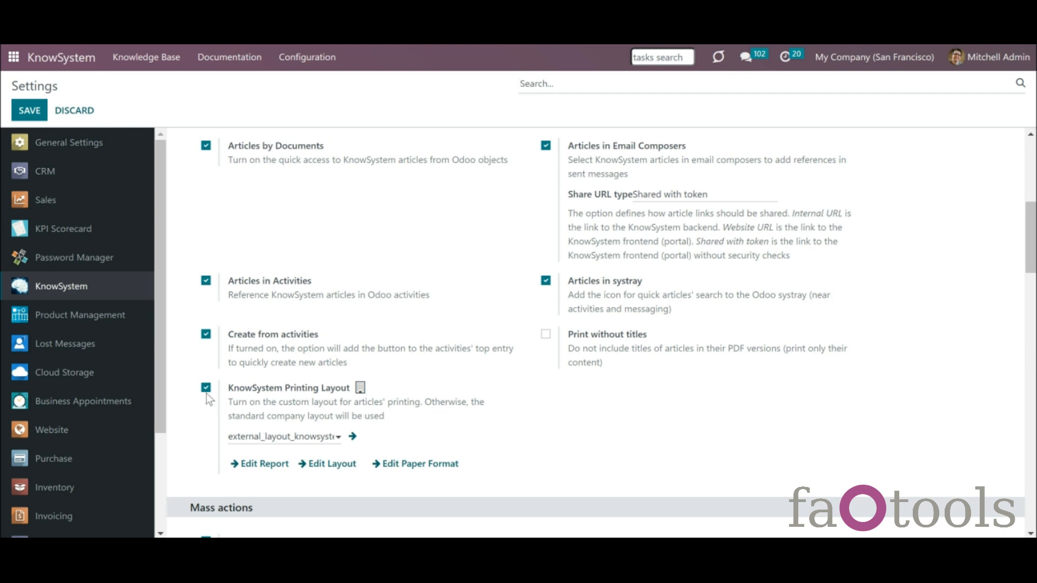
- Toggle the KnowSystem Printing Layout off and back on, then enable Print without titles
left_click(205, 390)
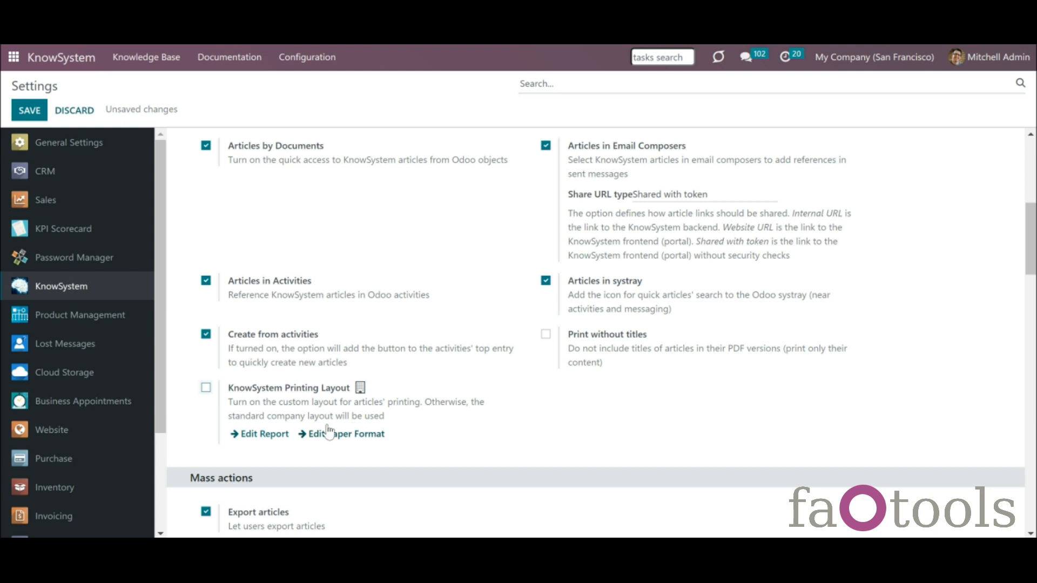
left_click(206, 388)
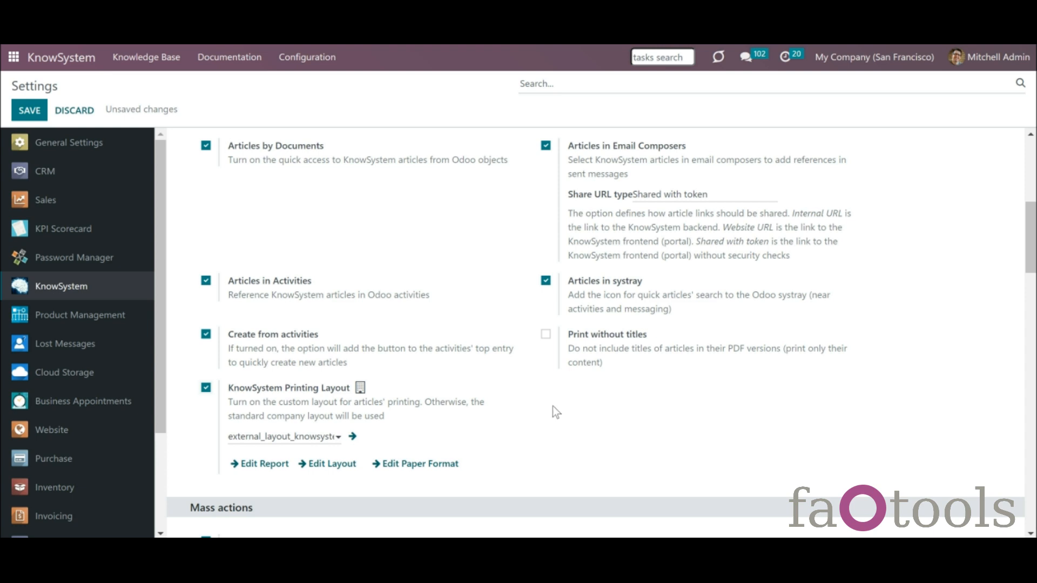
left_click(619, 339)
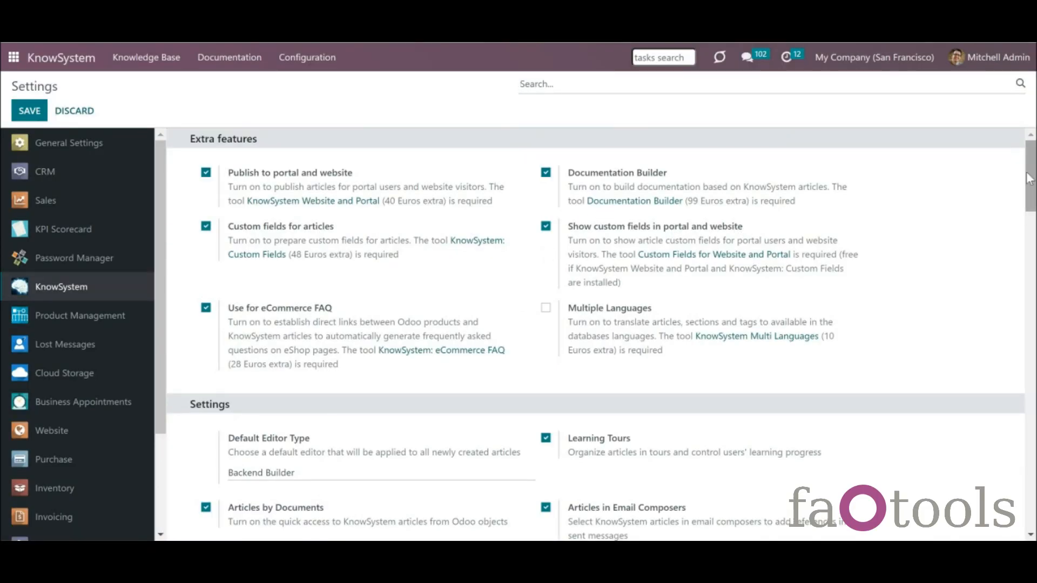
- Scroll KnowSystem Settings to Portal and Website Views, where custom filters and search are empty
left_click_drag(1029, 178, 1030, 185)
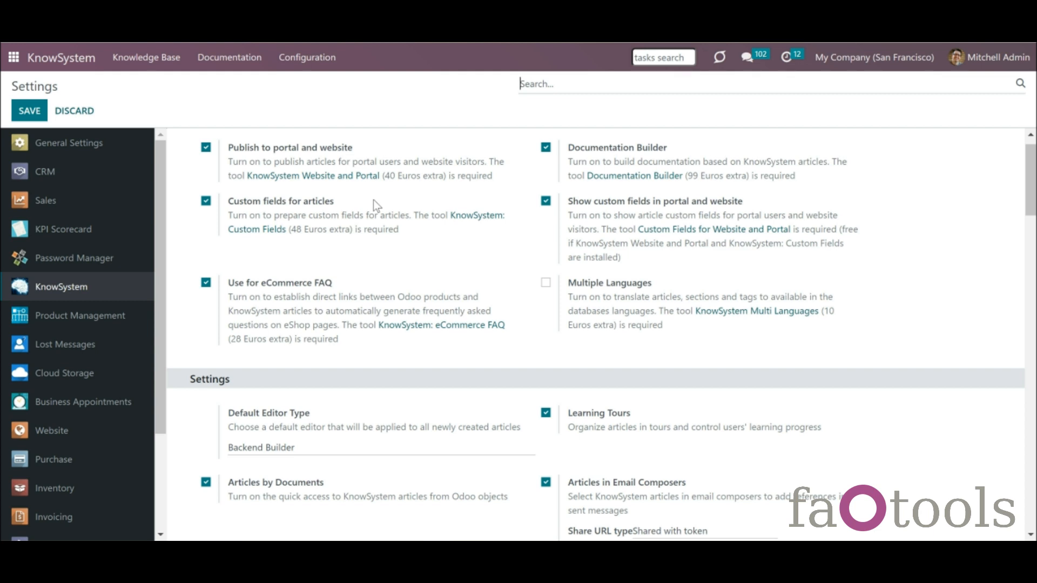
left_click(318, 71)
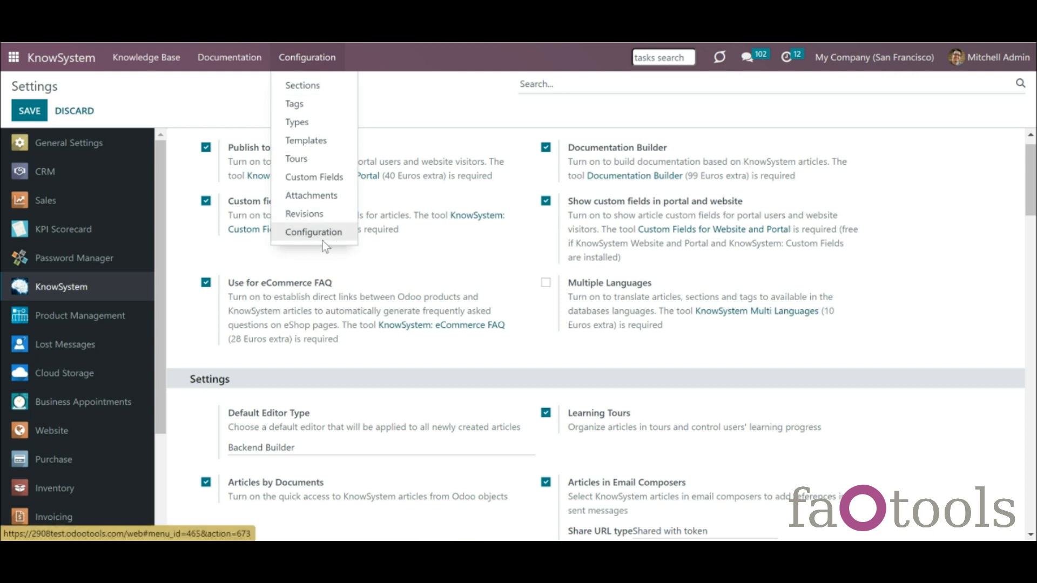
left_click(442, 230)
scroll(1023, 212, "down", 9)
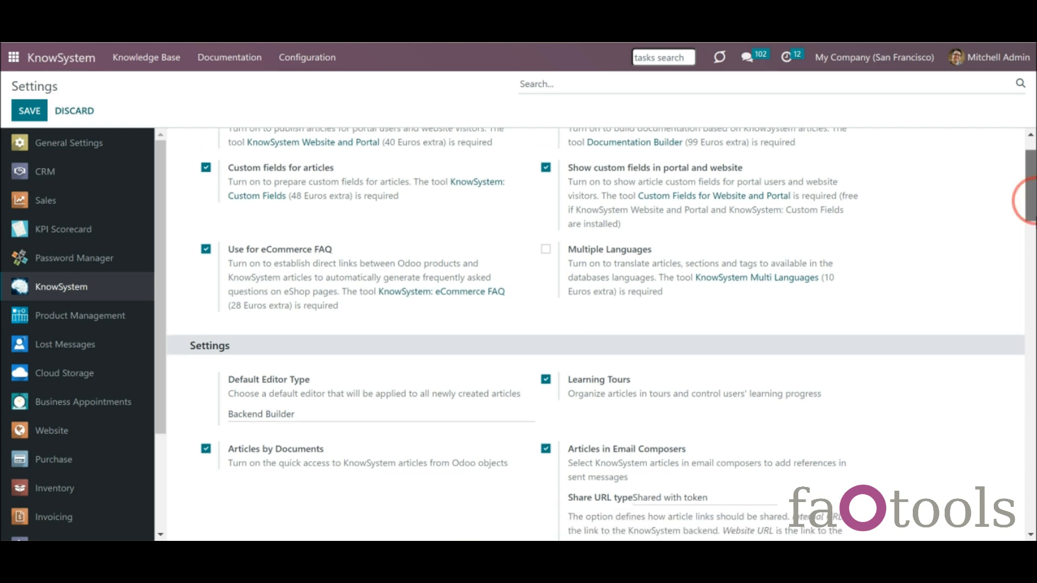
scroll(1026, 201, "down", 10)
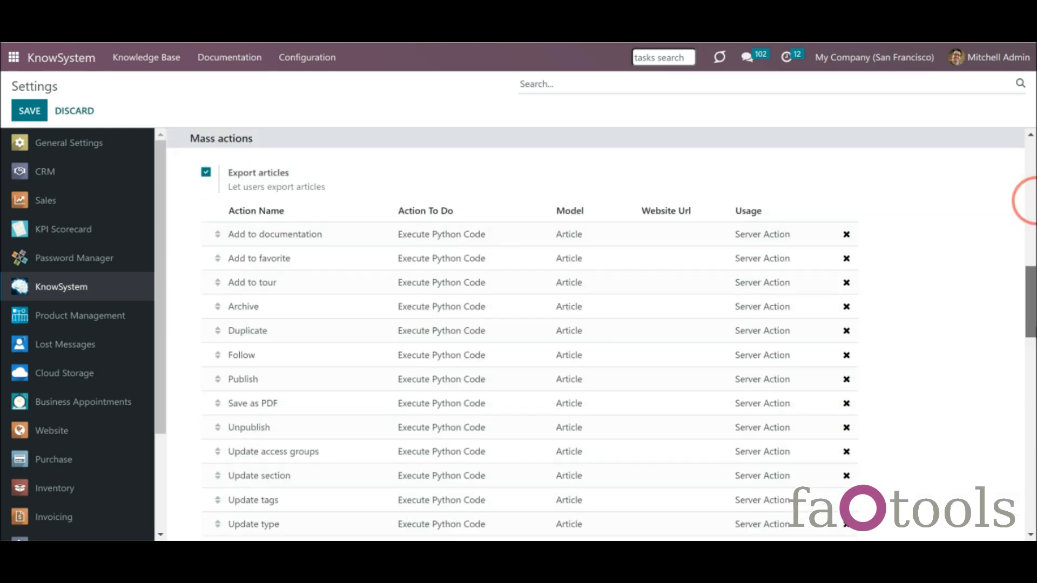
scroll(1025, 201, "down", 1)
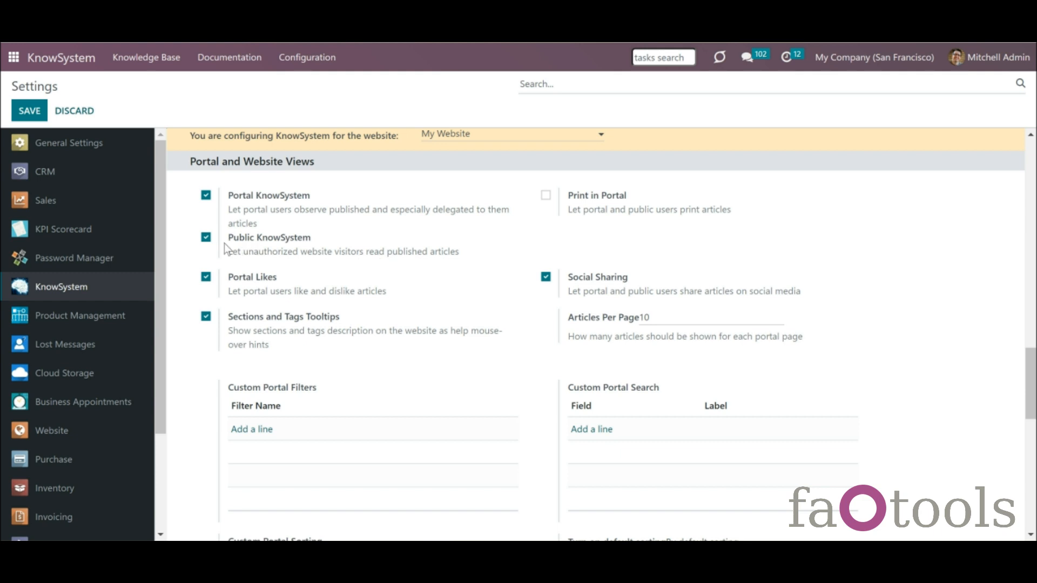
- Open the public KnowSystem article list from the Website app
left_click(15, 58)
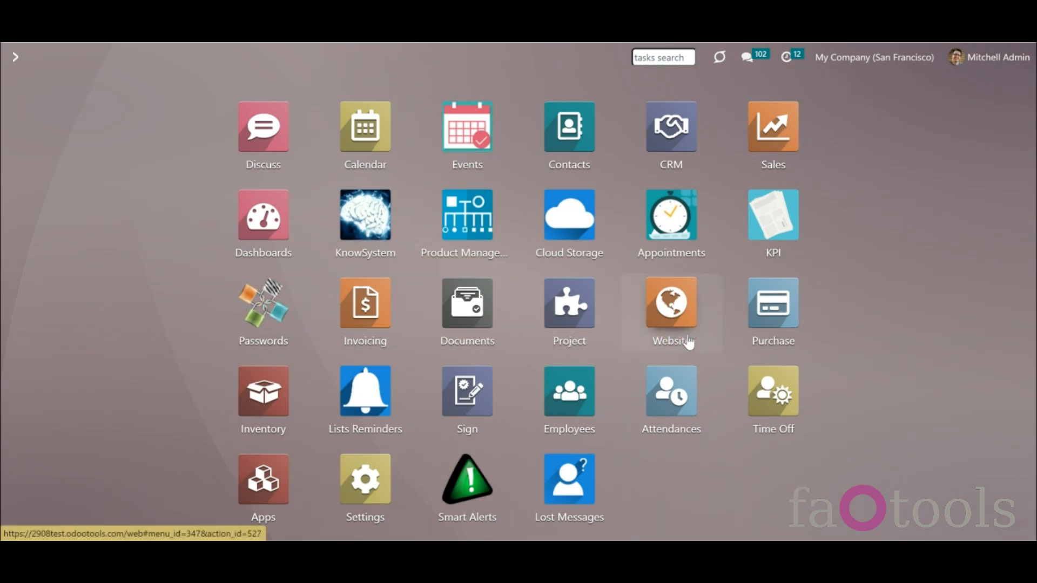
left_click(370, 221)
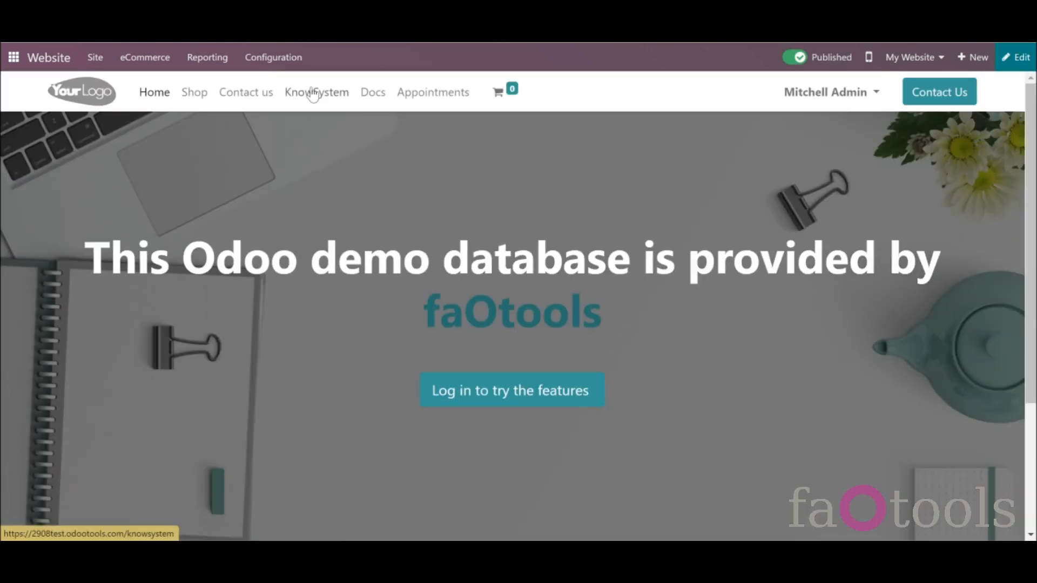
left_click(341, 114)
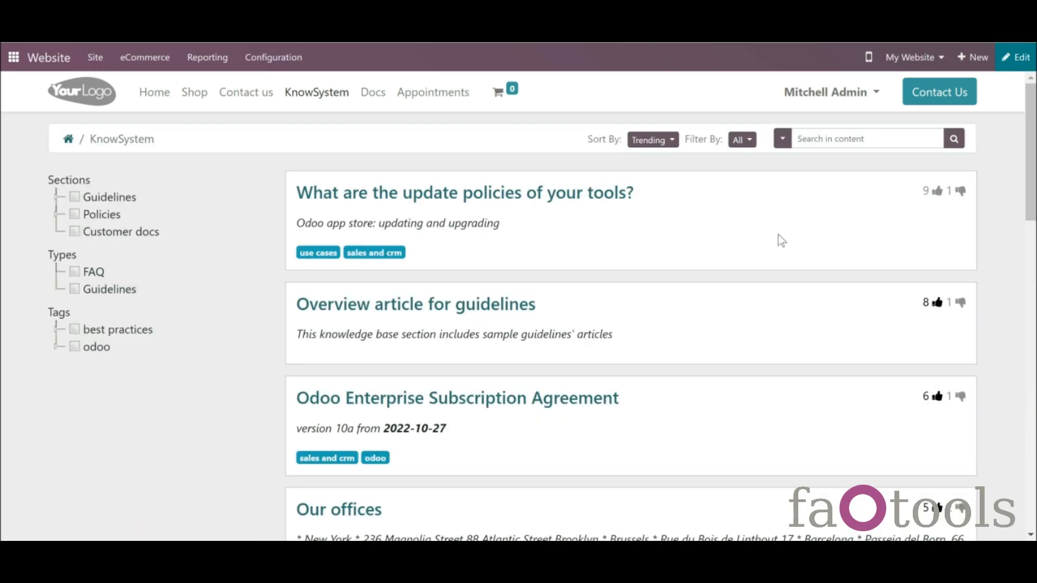
- View the 'I would like to get a discount' article, then return to the list sorted by Trending
scroll(1029, 172, "down", 5)
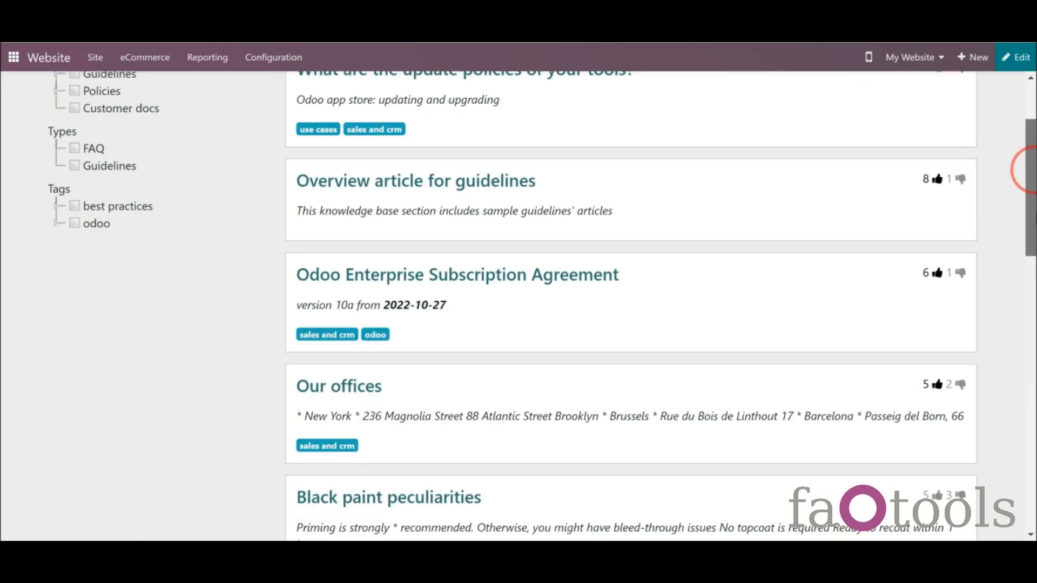
scroll(1024, 171, "down", 4)
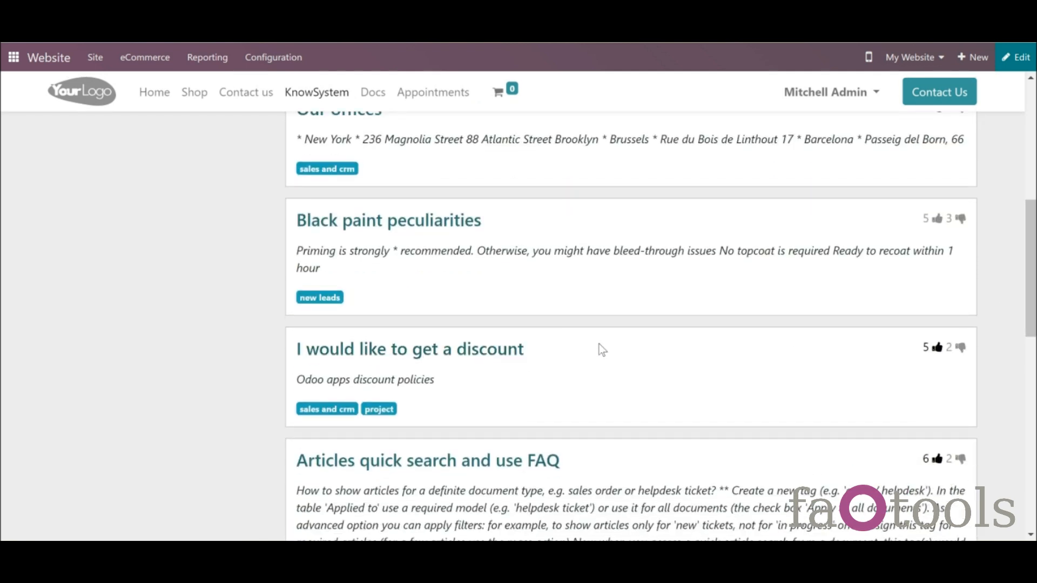
left_click(498, 351)
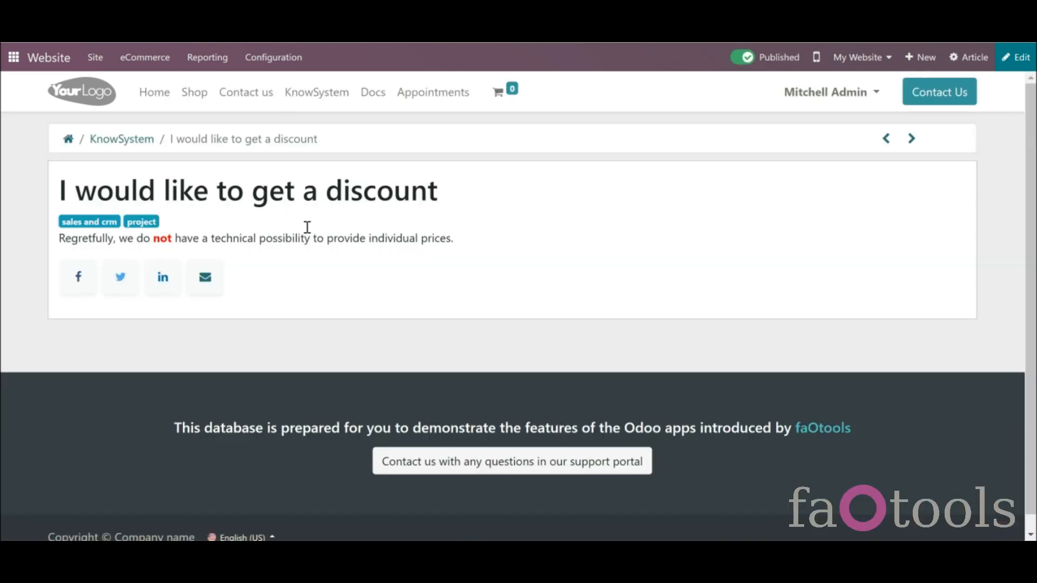
left_click(144, 140)
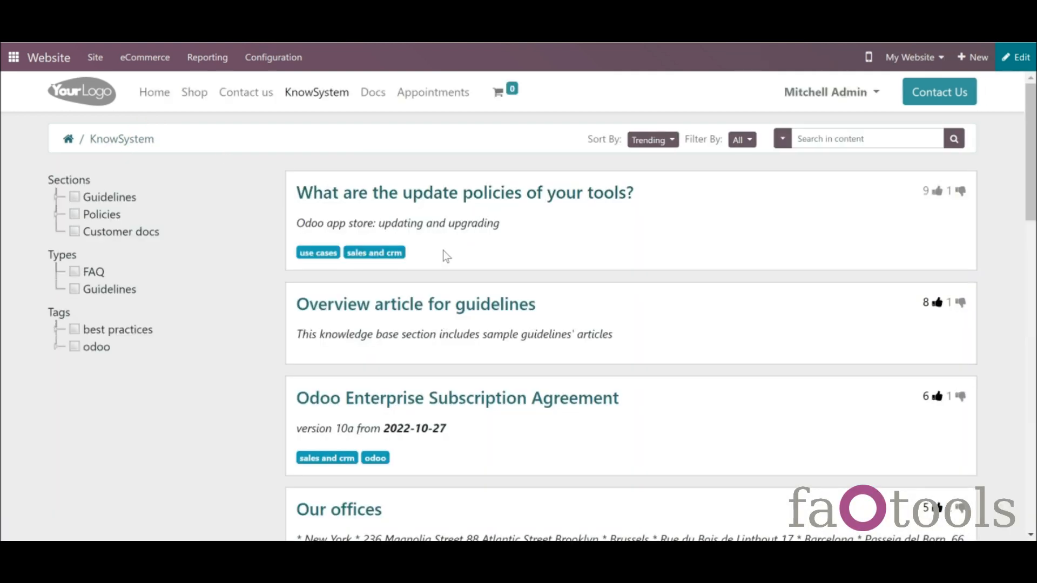
left_click(570, 335)
left_click(1019, 62)
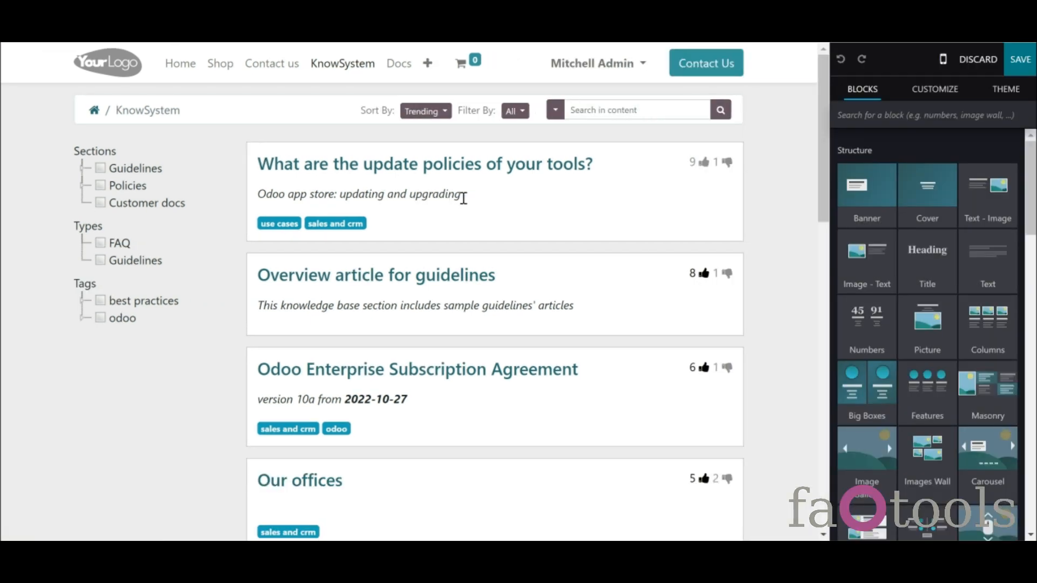
left_click(457, 197)
left_click(473, 193)
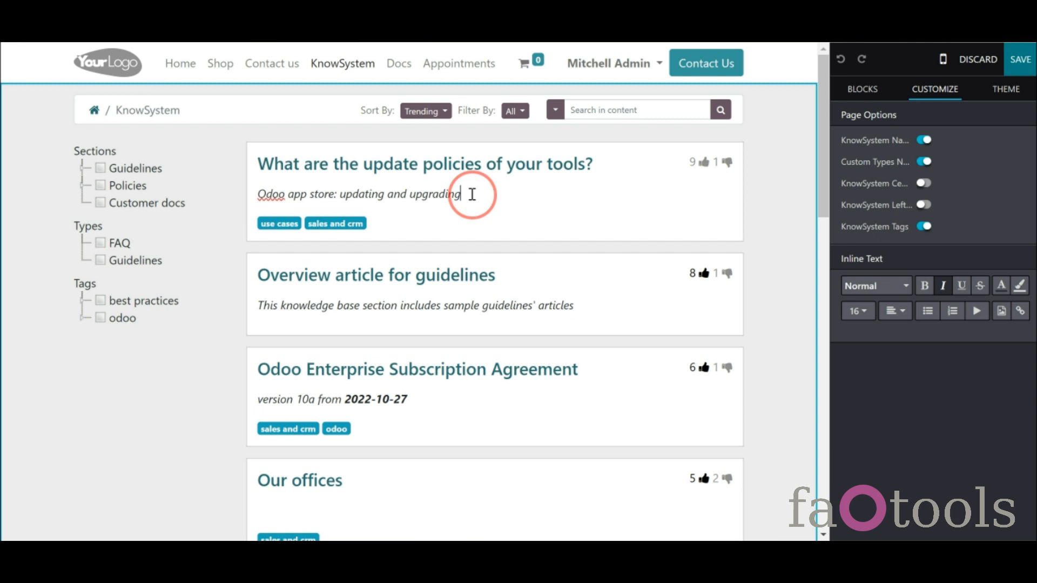
key("BackSpace")
key("BackSpace")
key("BackSpace")
key("BackSpace")
key("BackSpace")
key("BackSpace")
key("BackSpace")
key("BackSpace")
key("BackSpace")
key("BackSpace")
key("BackSpace")
key("BackSpace")
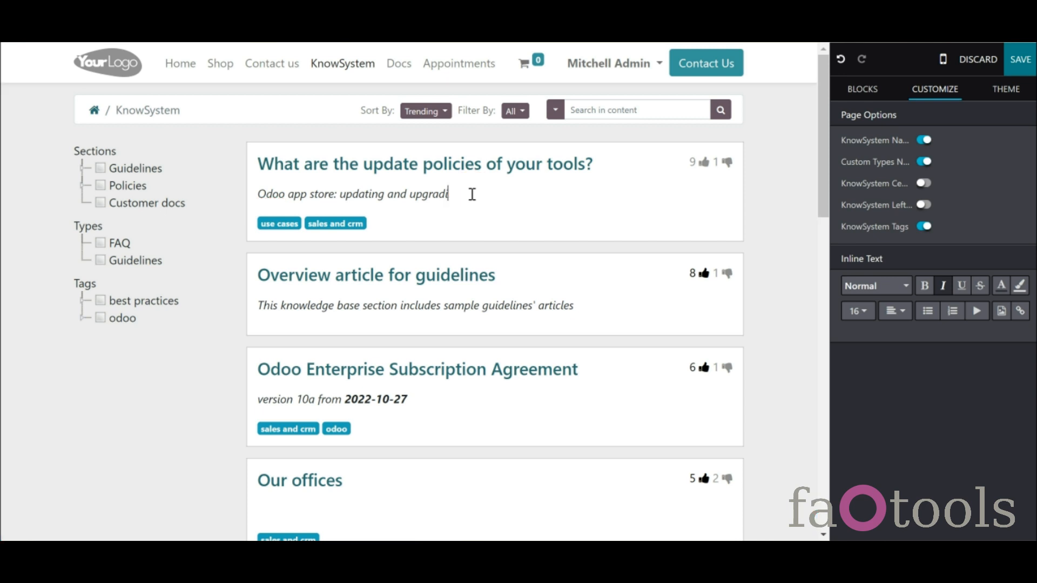
left_click(863, 89)
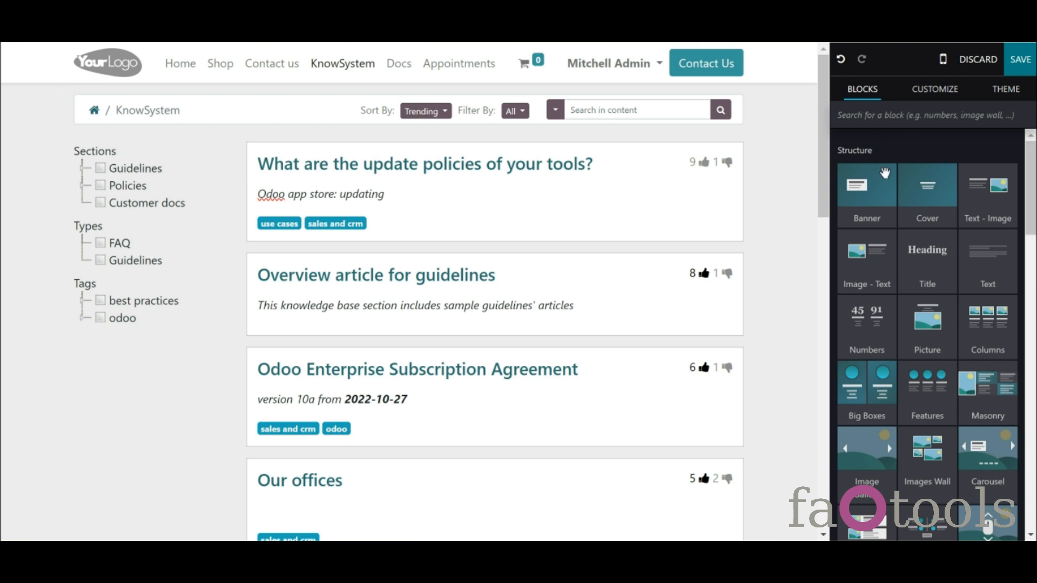
left_click_drag(919, 264, 397, 204)
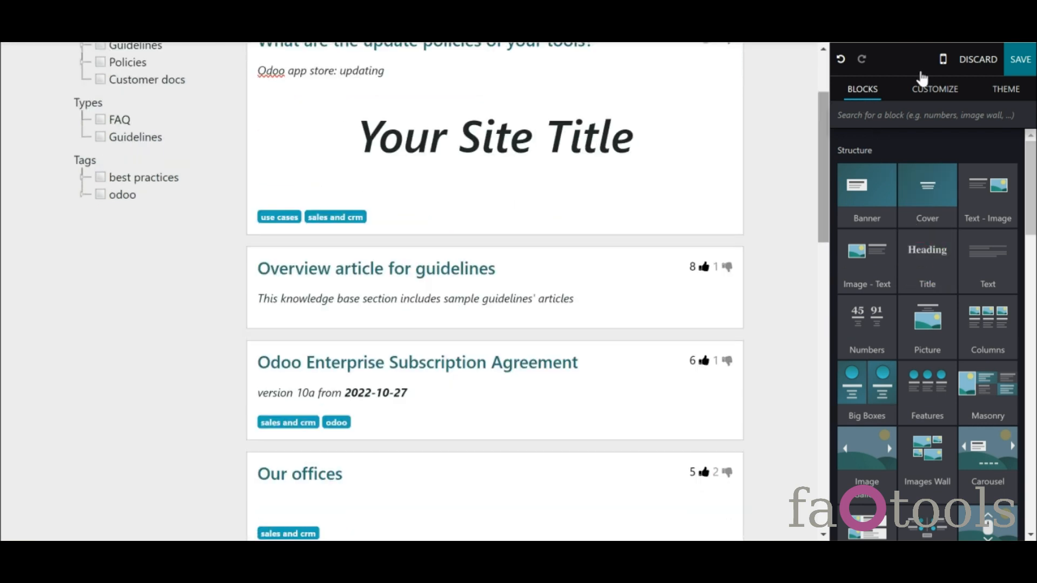
left_click(967, 61)
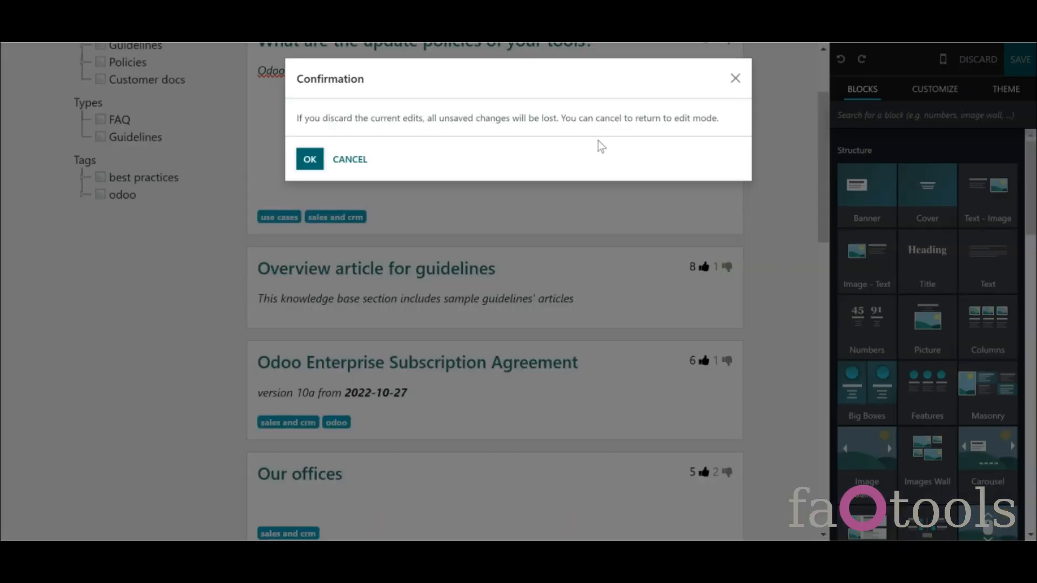
left_click(308, 158)
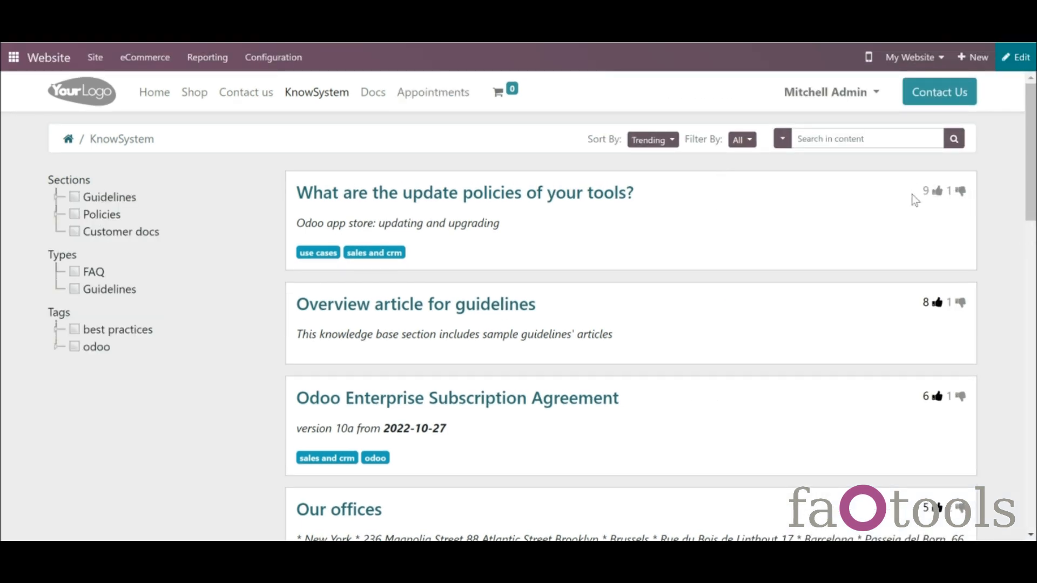
- Like the update policies article, bringing it to 10 likes, and return to the list
left_click(937, 193)
left_click(593, 196)
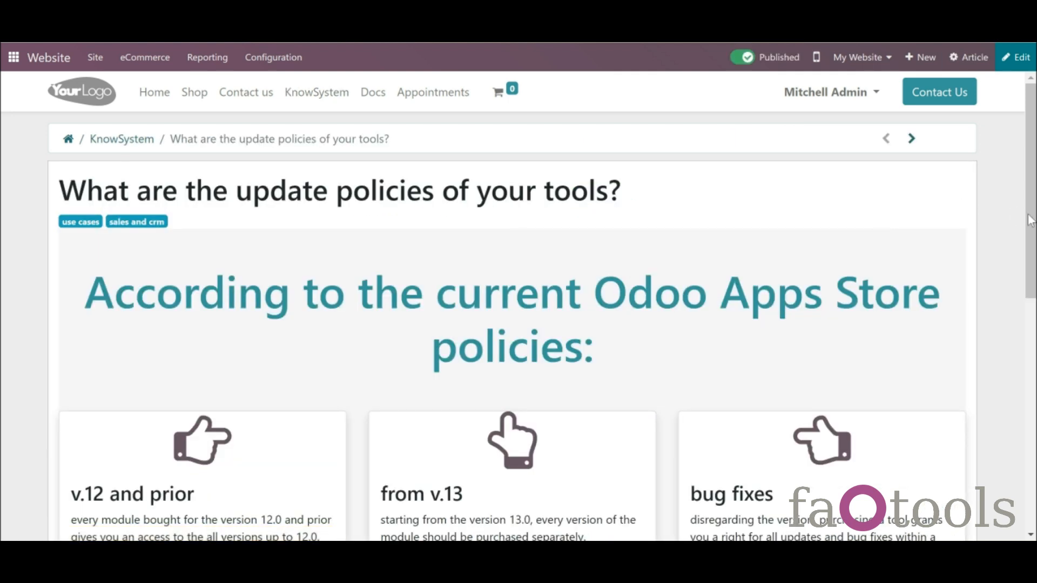
left_click_drag(1031, 216, 1036, 397)
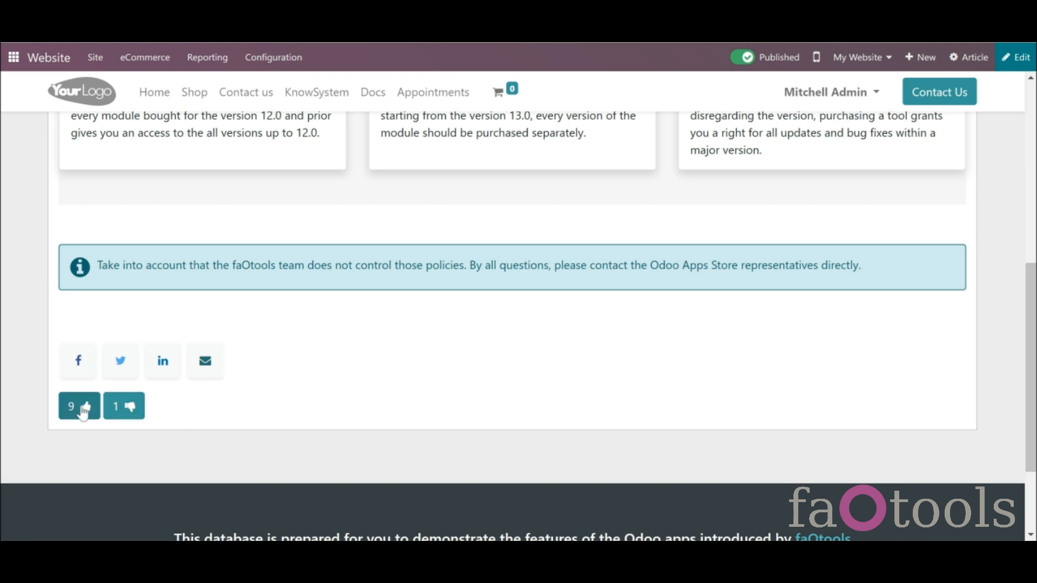
left_click(124, 414)
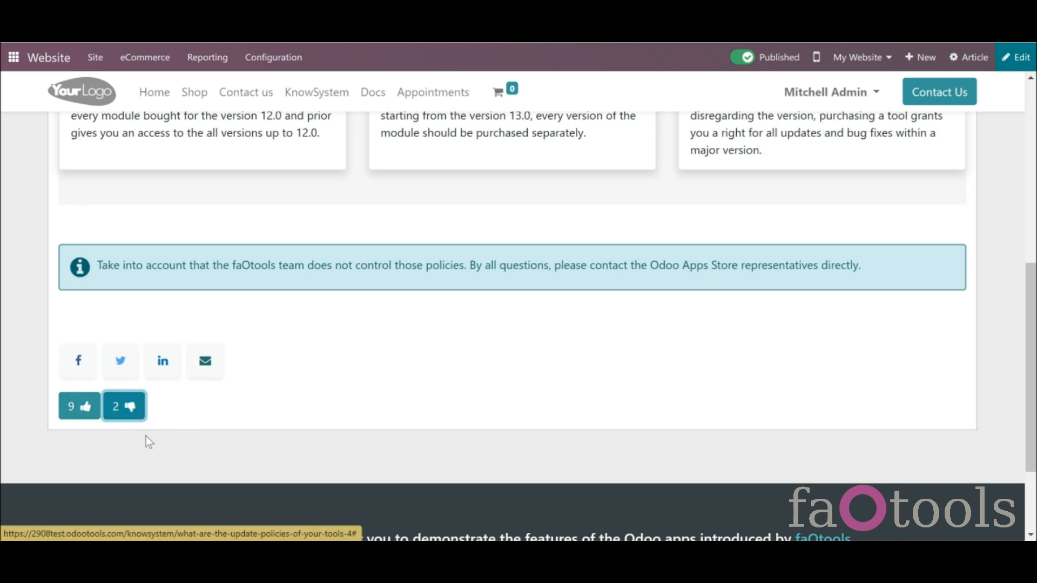
left_click(87, 412)
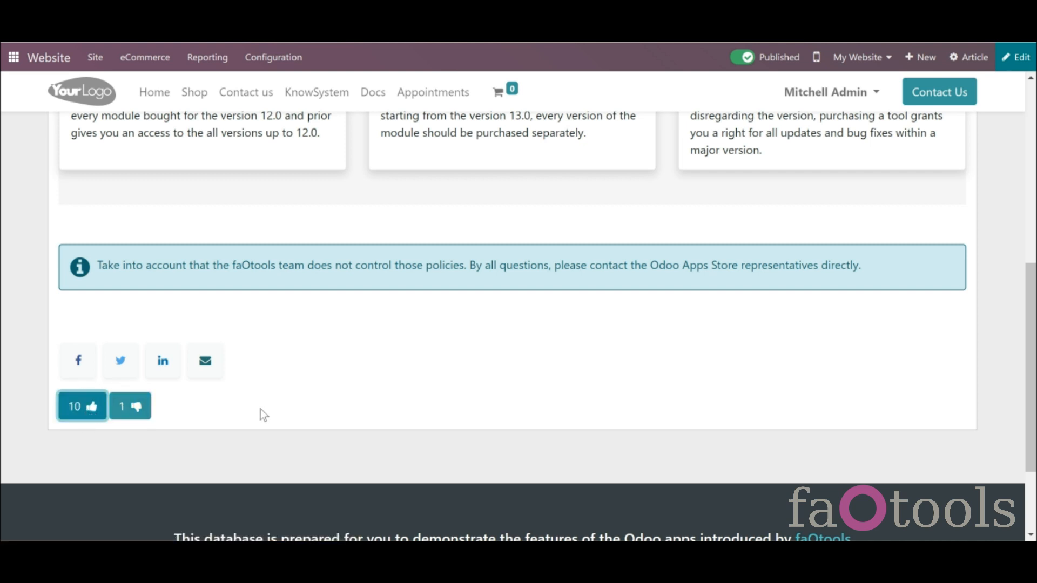
left_click_drag(1031, 405, 1031, 224)
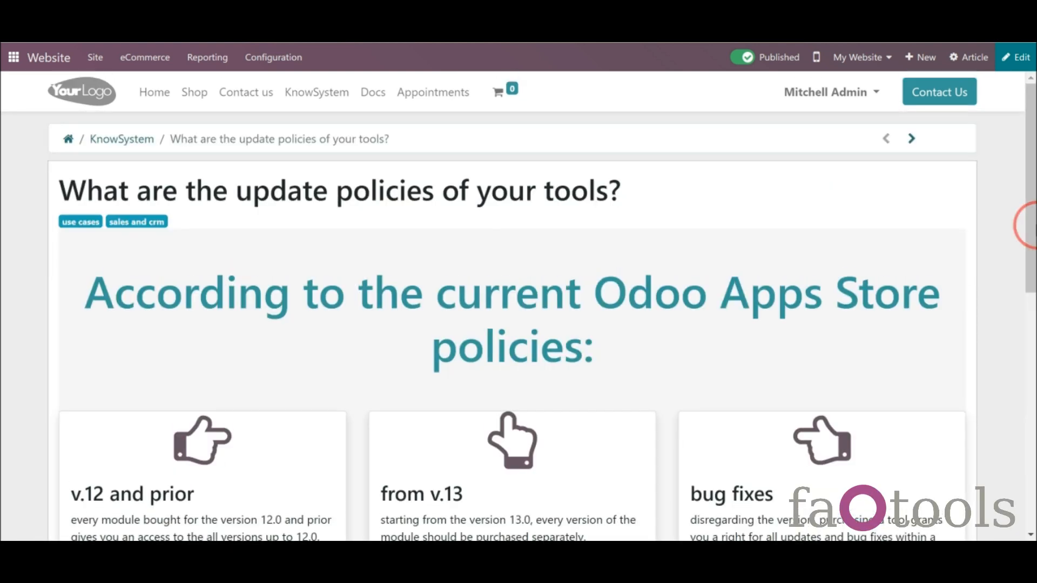
left_click(144, 145)
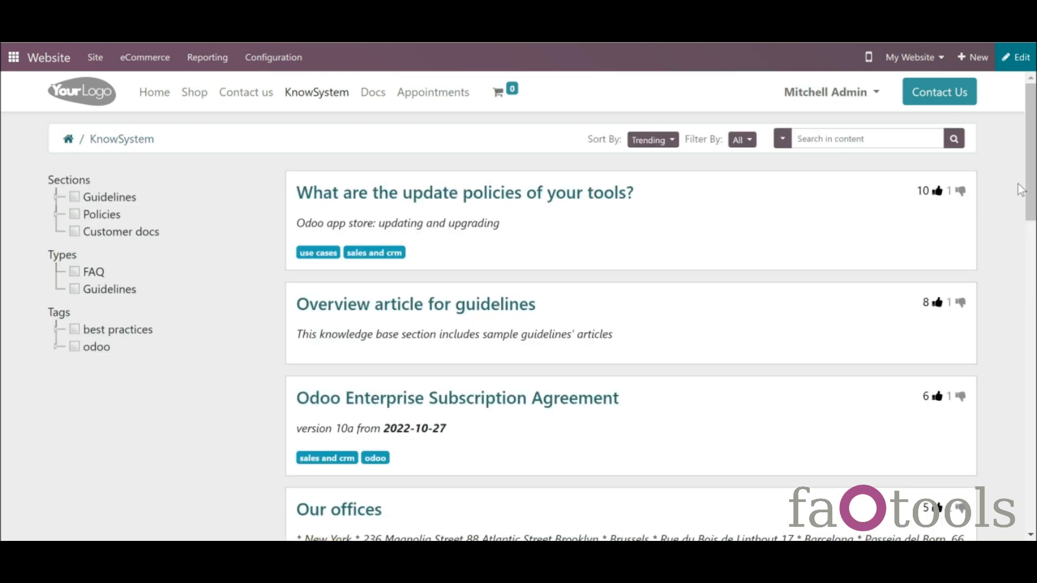
- Page through the portal article list to pages 2 and 3
scroll(1021, 184, "down", 8)
scroll(1021, 185, "down", 10)
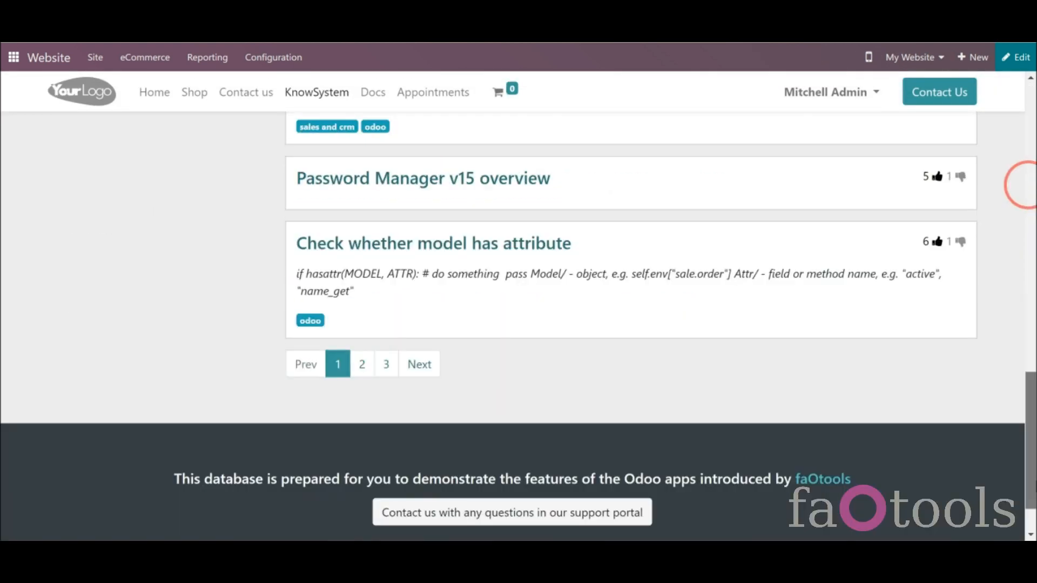
left_click(366, 307)
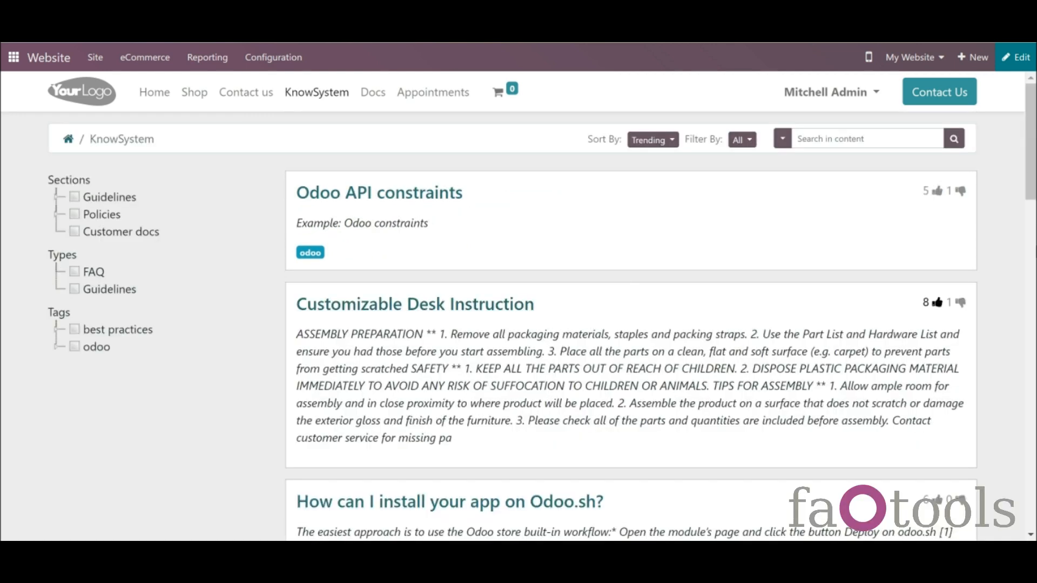
scroll(1034, 253, "down", 7)
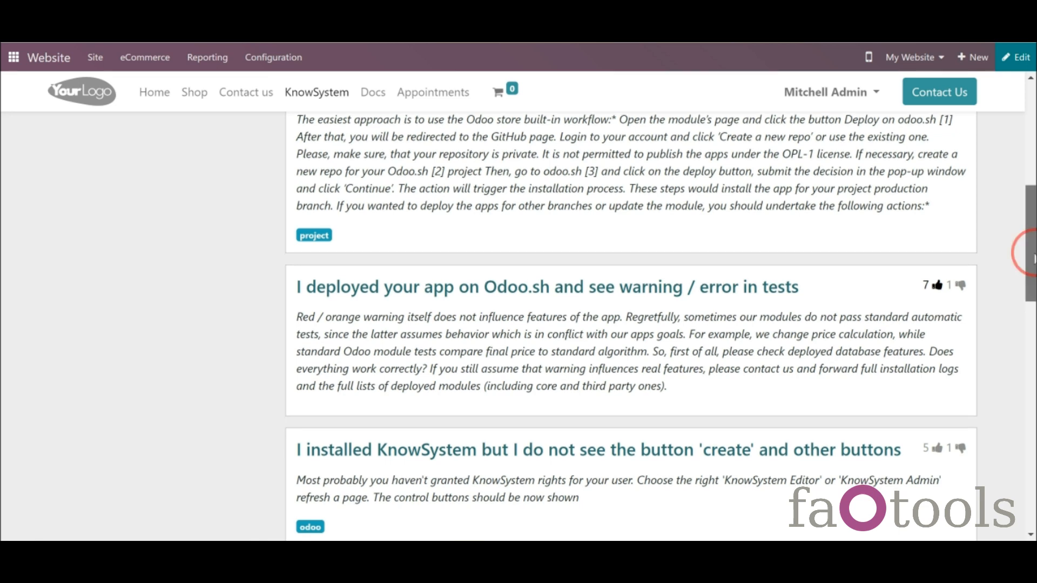
scroll(1033, 253, "down", 11)
scroll(1033, 253, "down", 3)
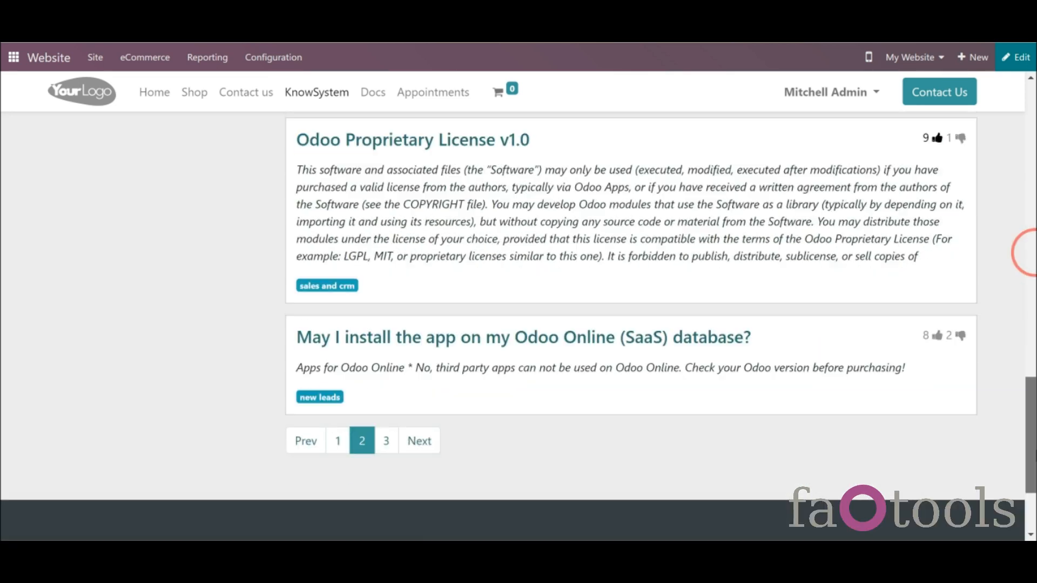
left_click(384, 410)
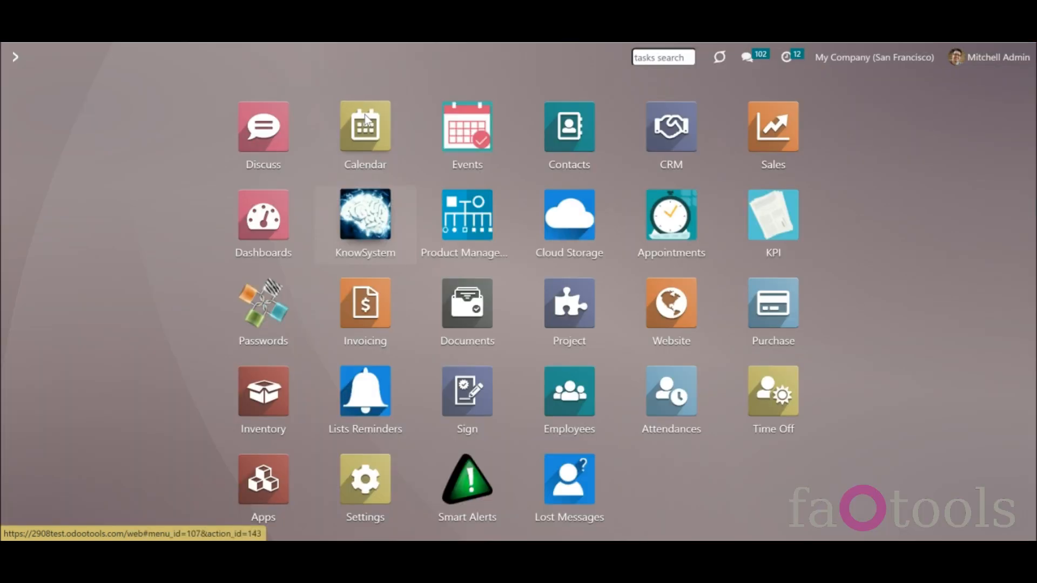
- Set Articles Per Page to 15 in the portal settings and save
left_click(364, 219)
left_click(317, 60)
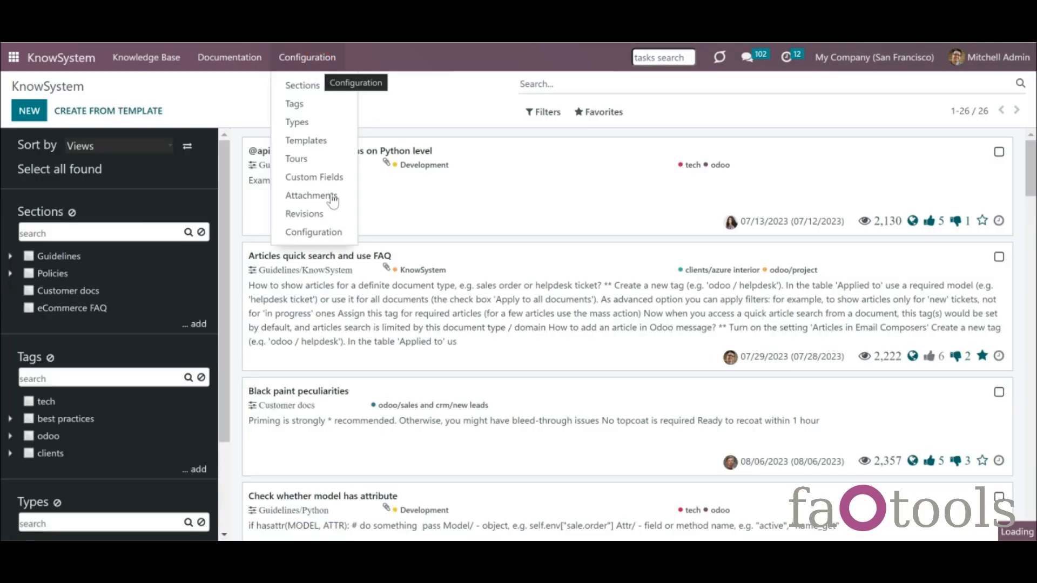
left_click(344, 238)
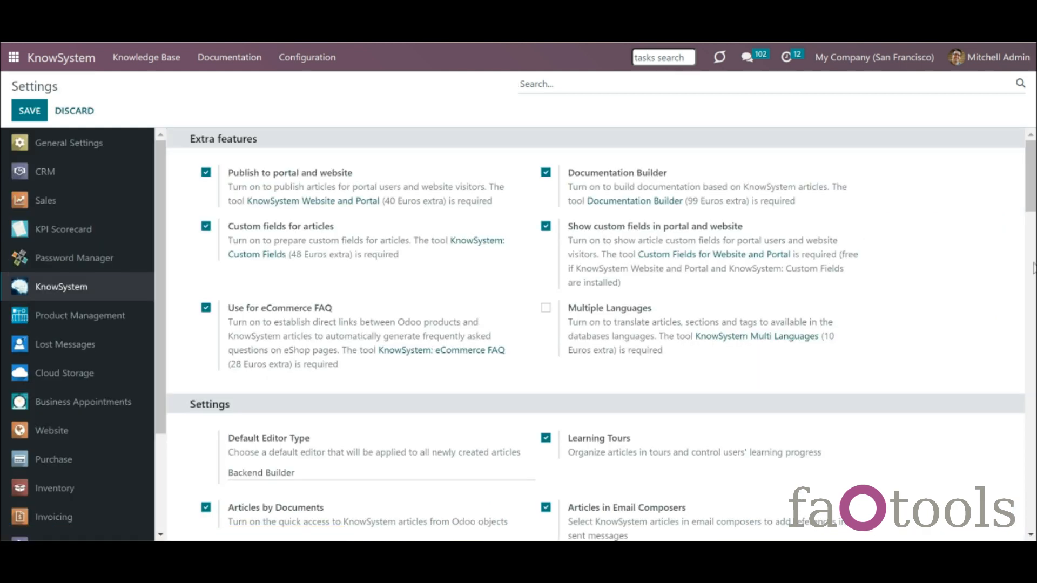
left_click(1032, 270)
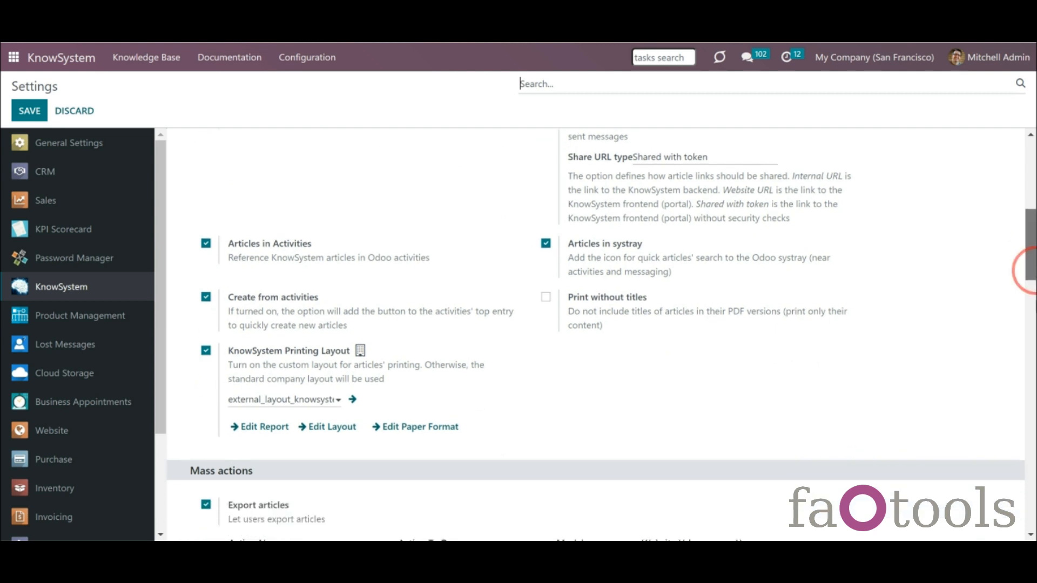
left_click_drag(1032, 378, 1032, 416)
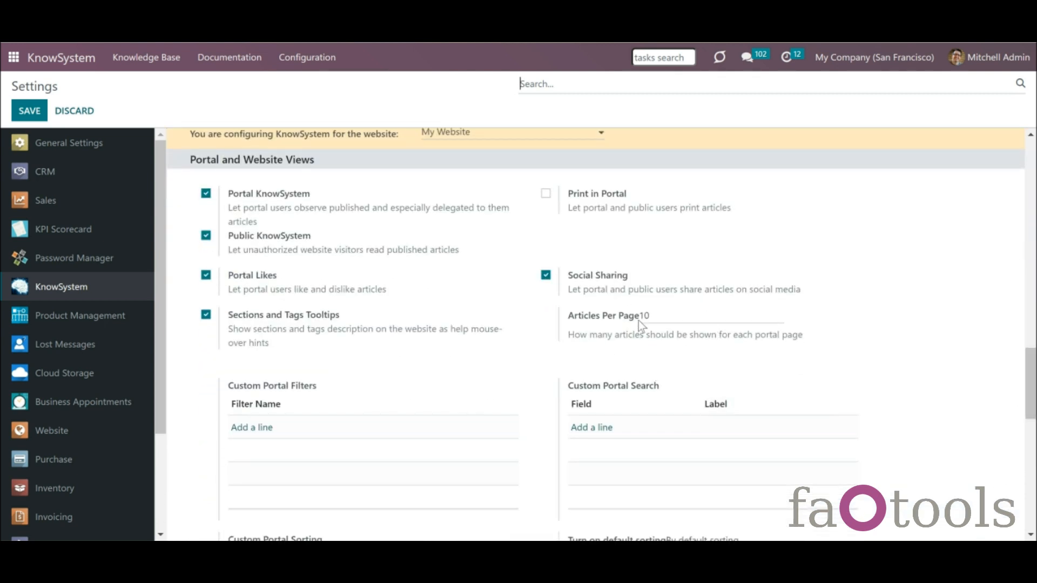
left_click(655, 318)
left_click(29, 112)
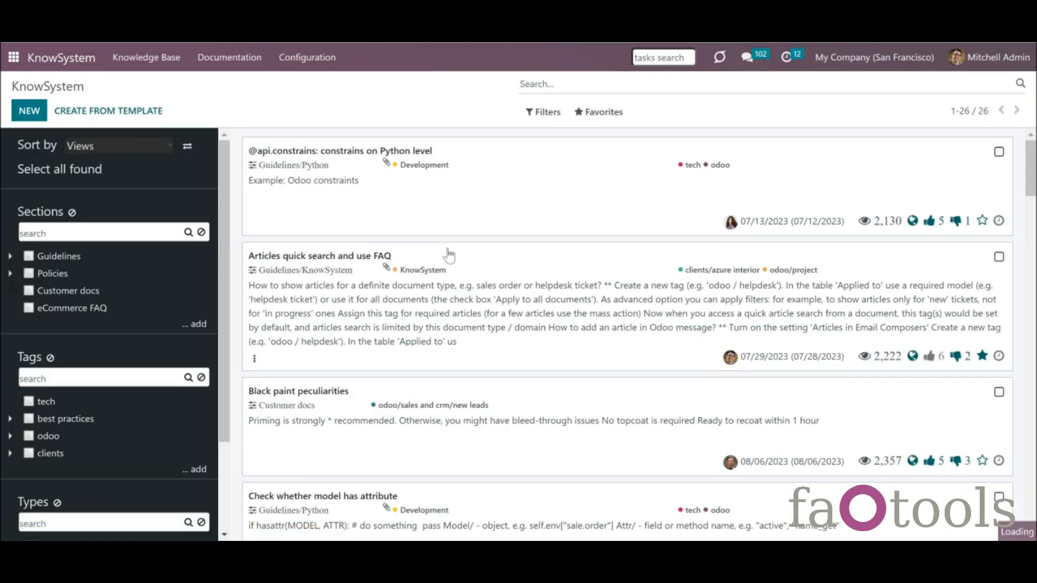
- Open the update policies article's portal page via its Website tab and go to page 2
left_click(388, 211)
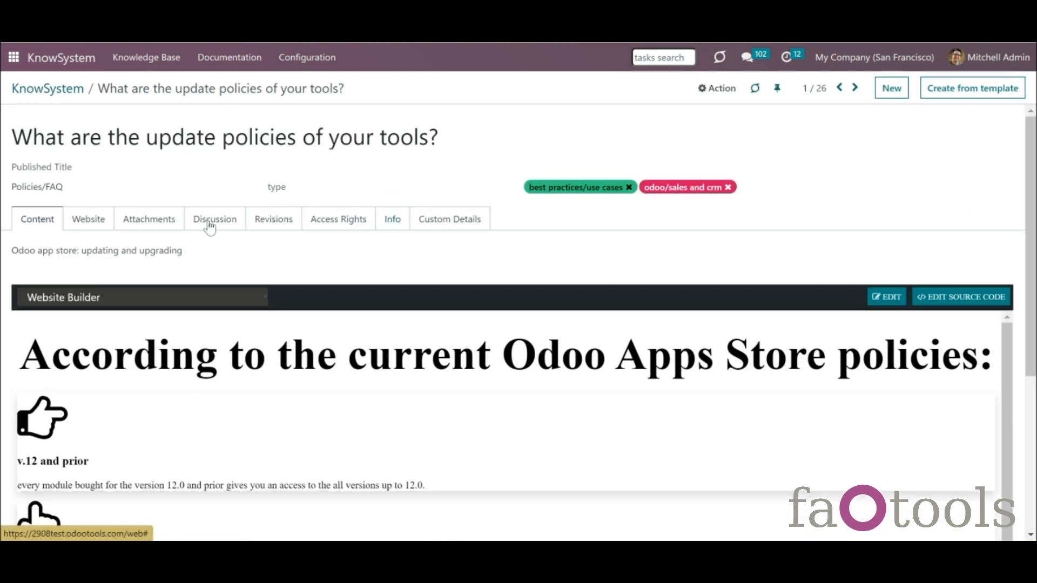
left_click(85, 224)
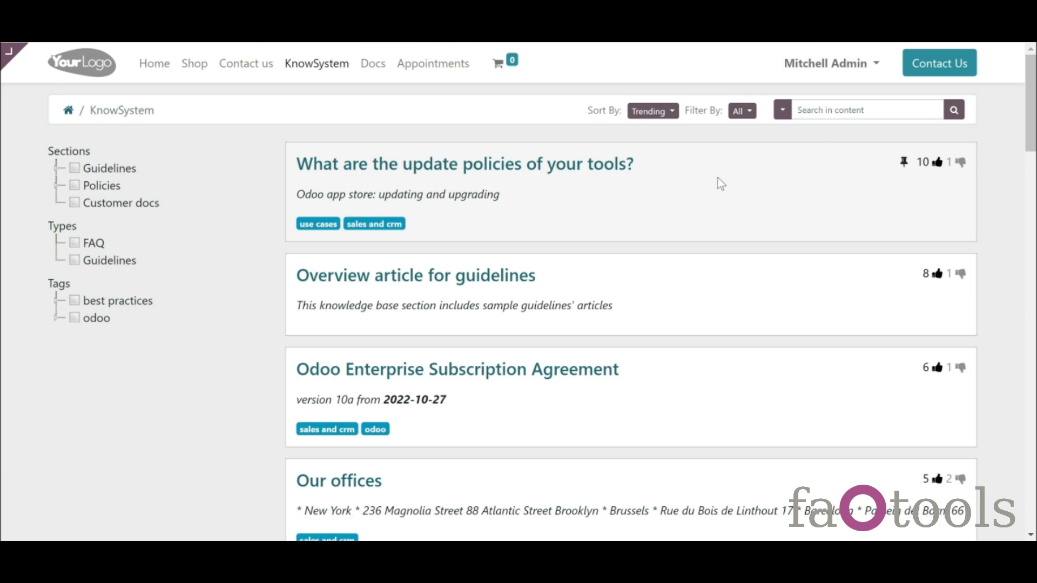
left_click_drag(1032, 77, 1036, 455)
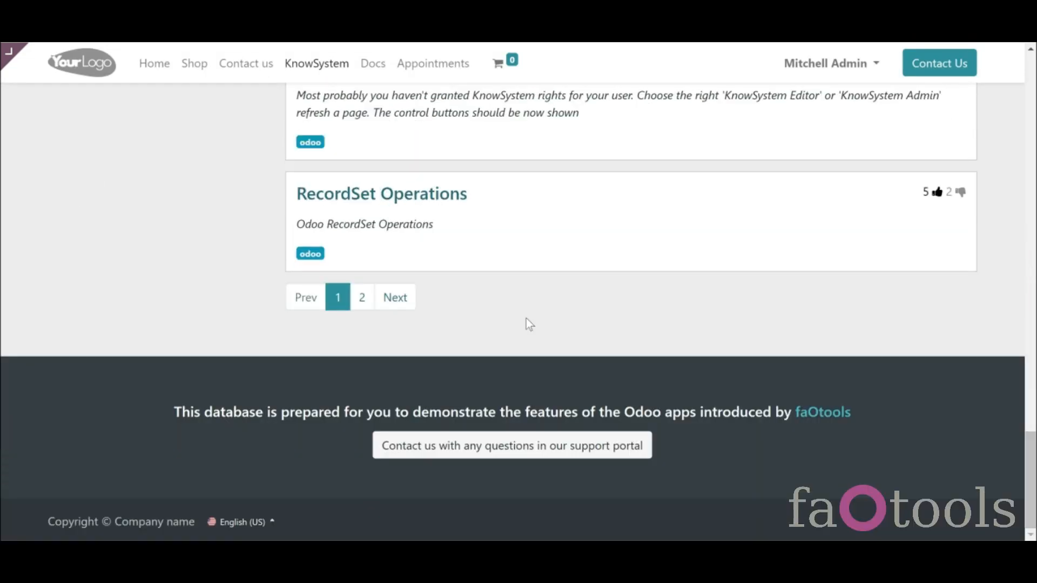
left_click(361, 297)
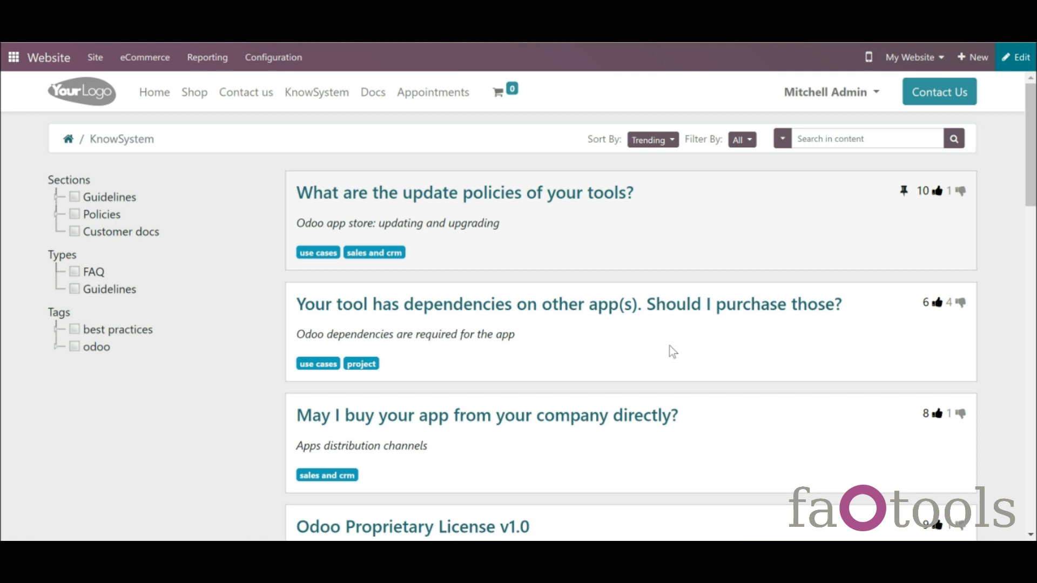
- Add a Cover banner above the portal articles headlined 'Find out more about our modules!'
left_click(1010, 64)
left_click(943, 97)
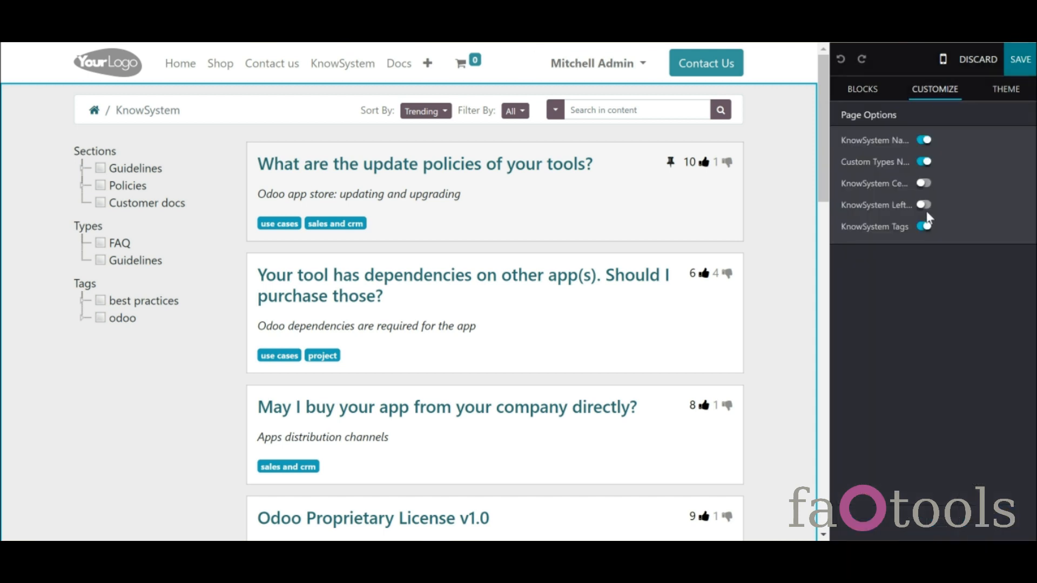
left_click(925, 184)
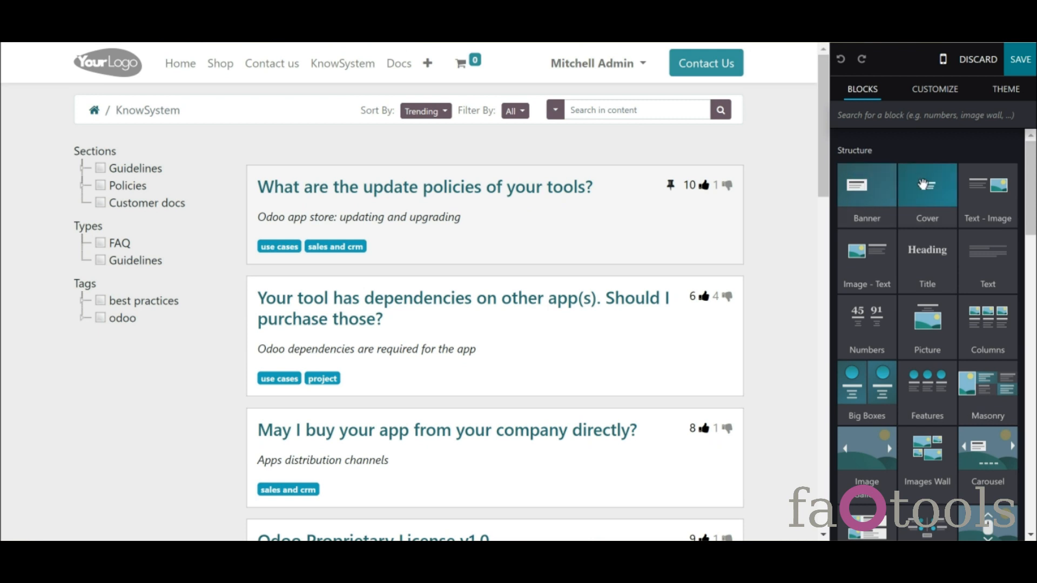
left_click_drag(930, 185, 688, 174)
left_click(668, 214)
left_click_drag(669, 215, 353, 215)
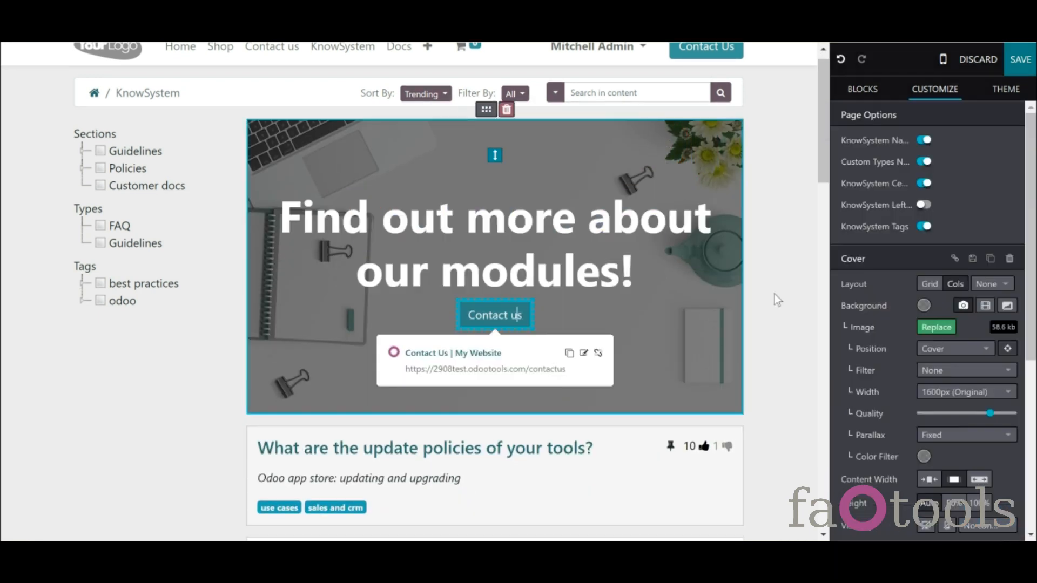
- Remove the banner's Contact us button and turn off the KnowSystem Navigator
left_click_drag(1032, 259, 1036, 455)
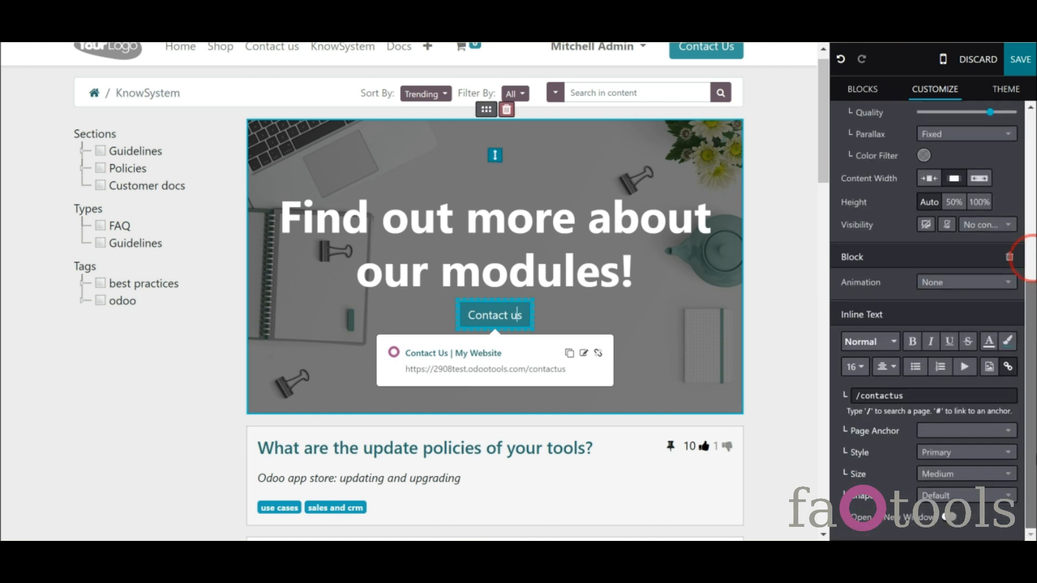
left_click(1010, 260)
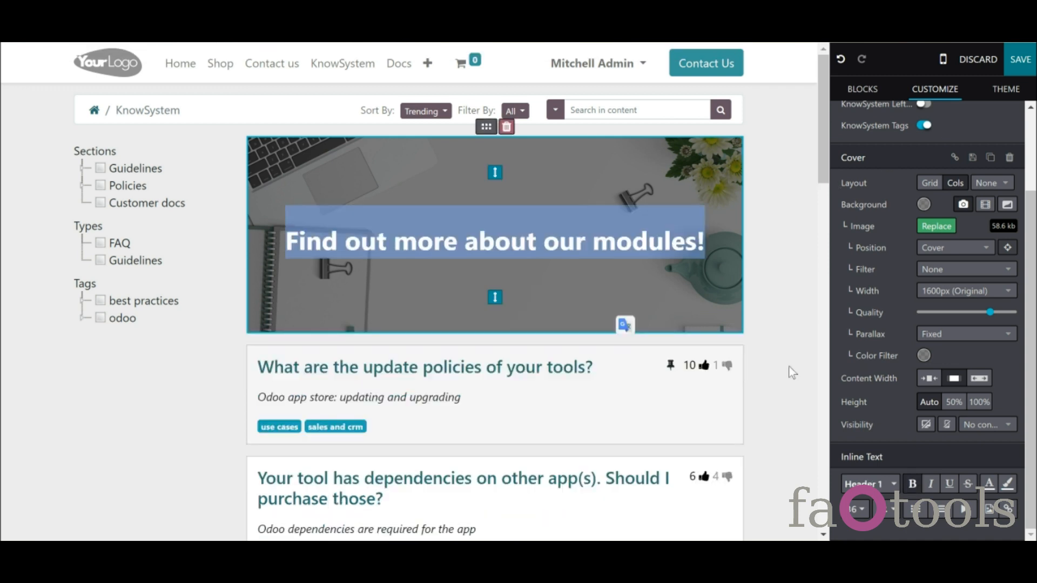
left_click(792, 373)
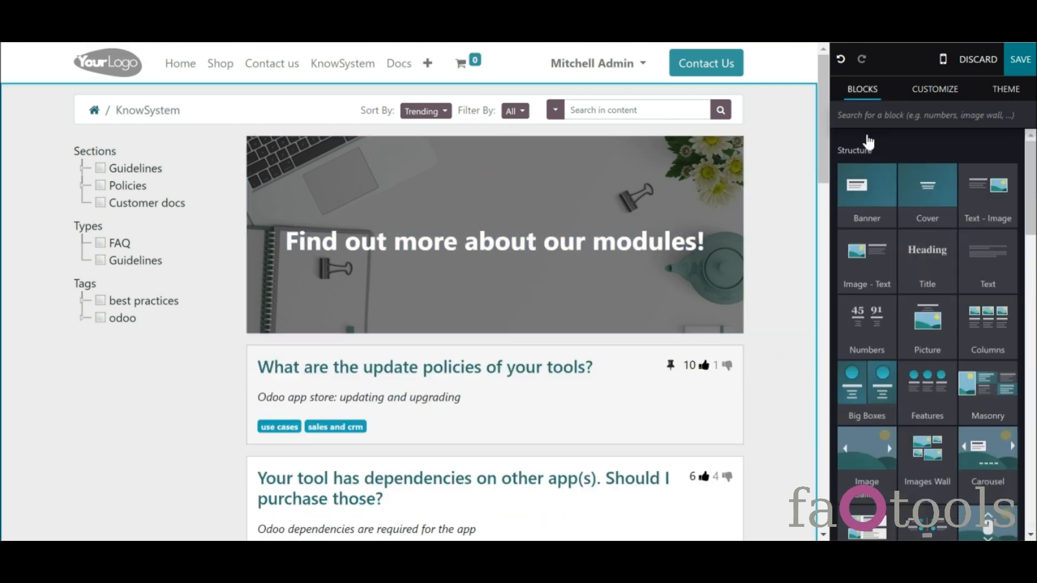
left_click(935, 89)
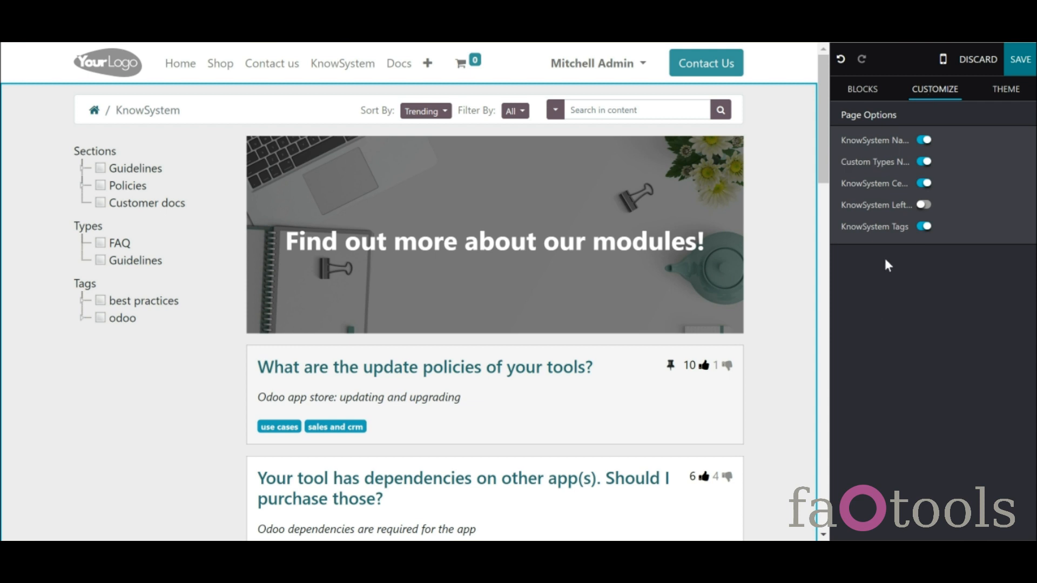
left_click(924, 141)
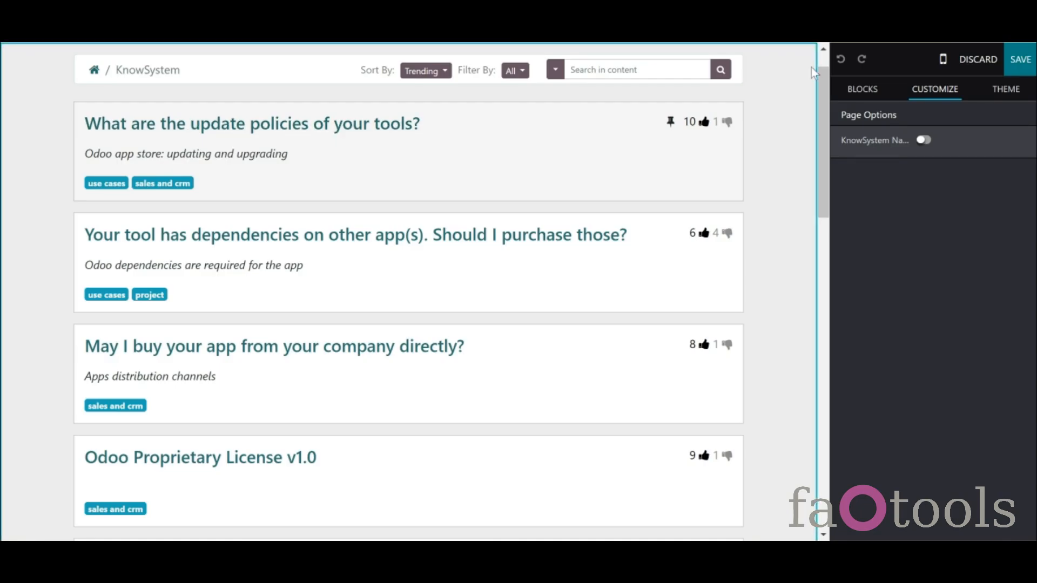
- Turn the KnowSystem Navigator back on and expand the Policies section and best practices tag
scroll(702, 135, "up", 1)
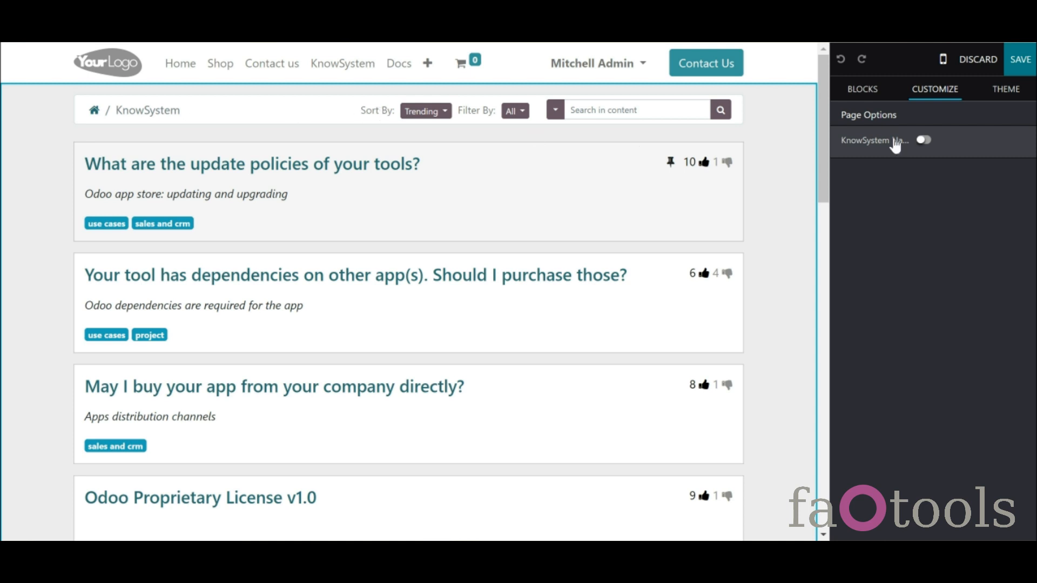
left_click(923, 141)
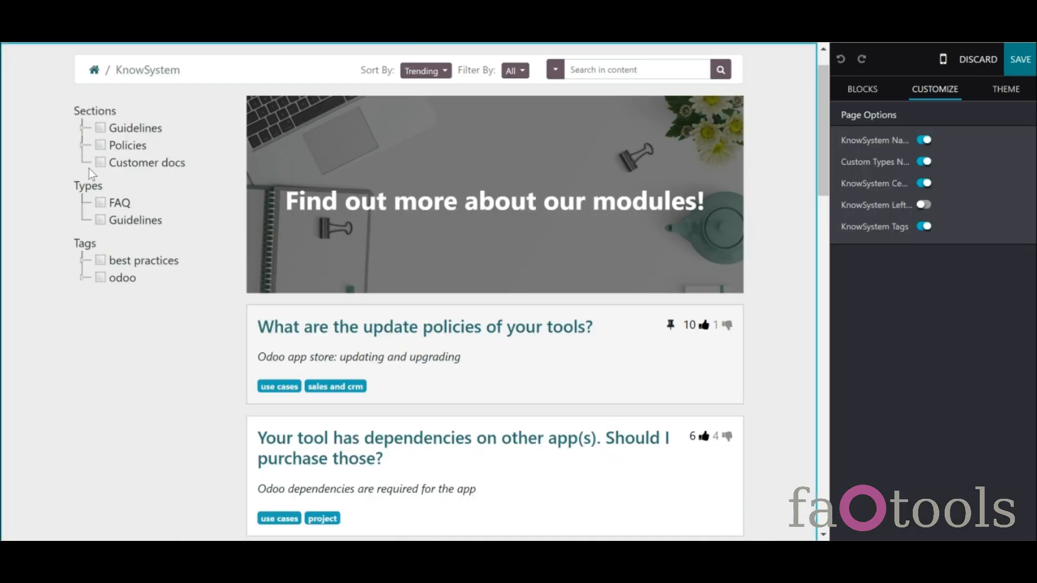
left_click(82, 145)
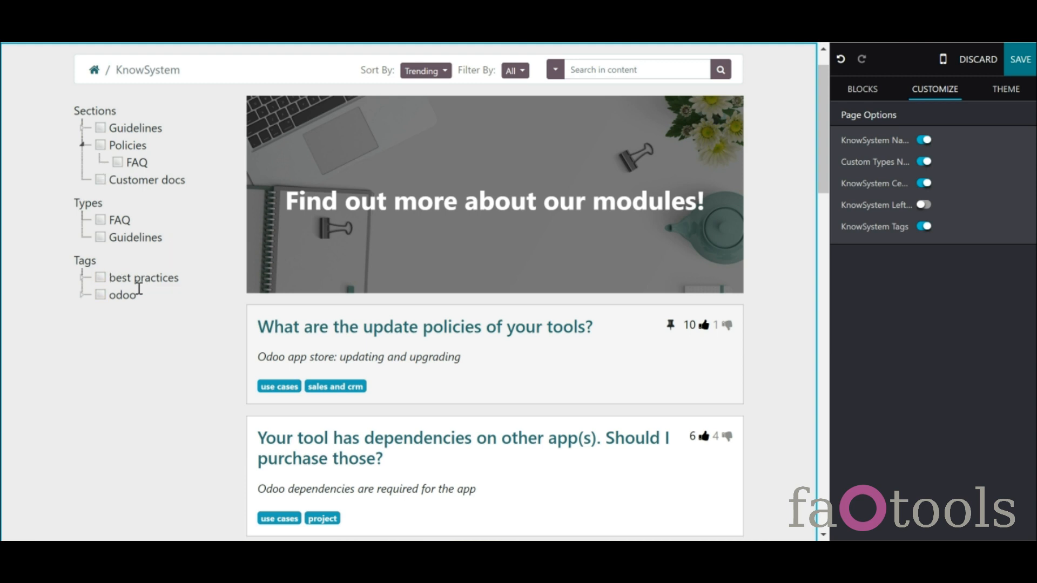
left_click(82, 277)
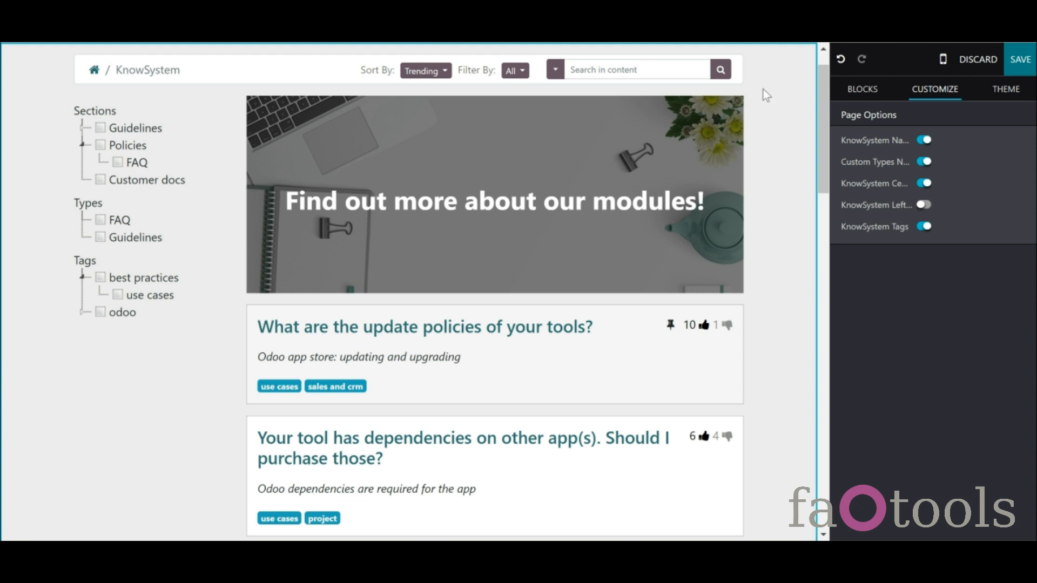
- Save the portal page, review its sort options, and return to the apps overview
left_click(1017, 59)
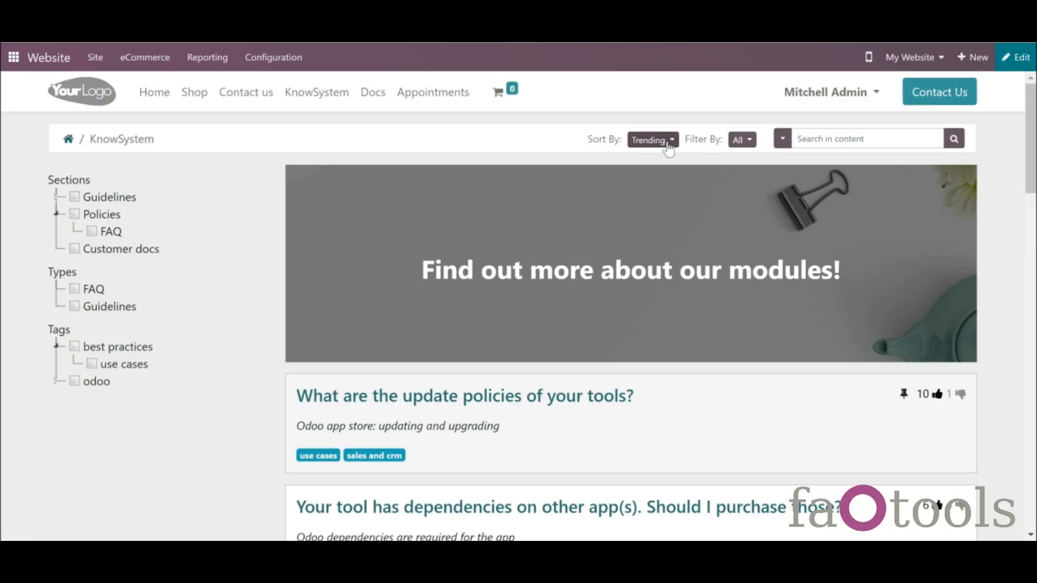
left_click(669, 149)
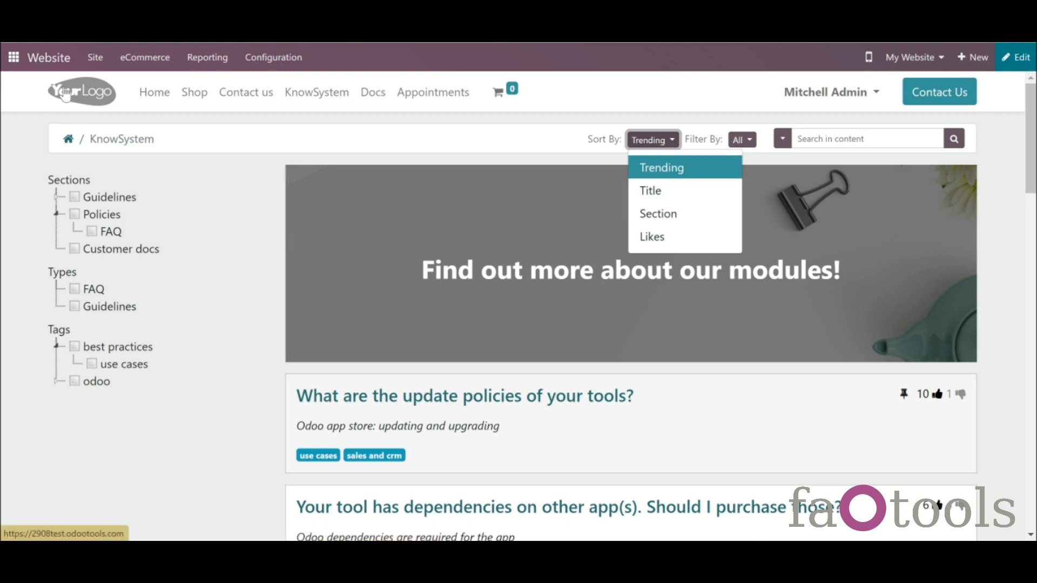
left_click(12, 57)
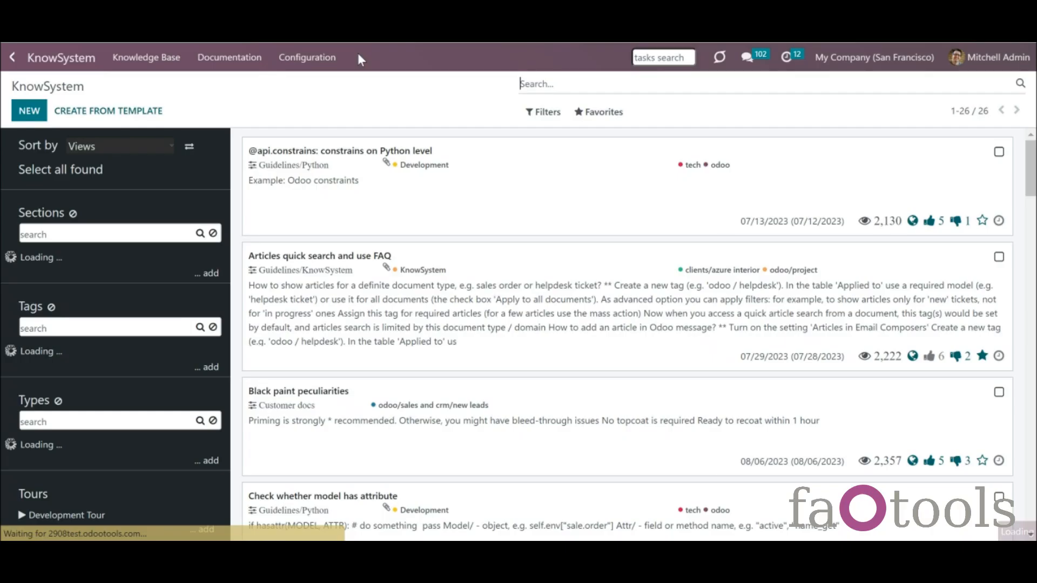
- Create a new custom portal sorting based on the Created on field
left_click(324, 57)
left_click(314, 232)
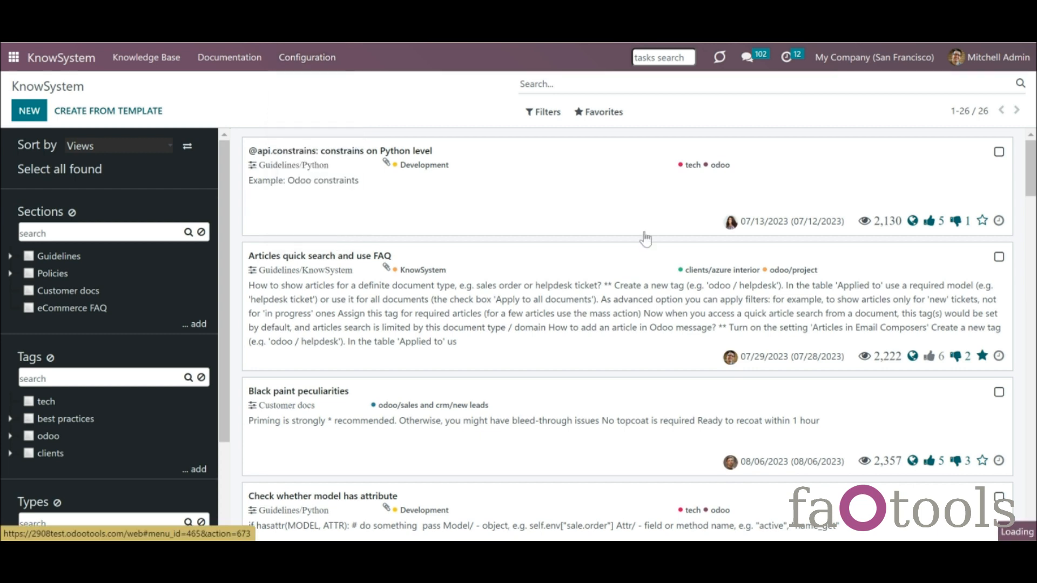
left_click(1033, 265)
left_click_drag(1033, 265, 1034, 287)
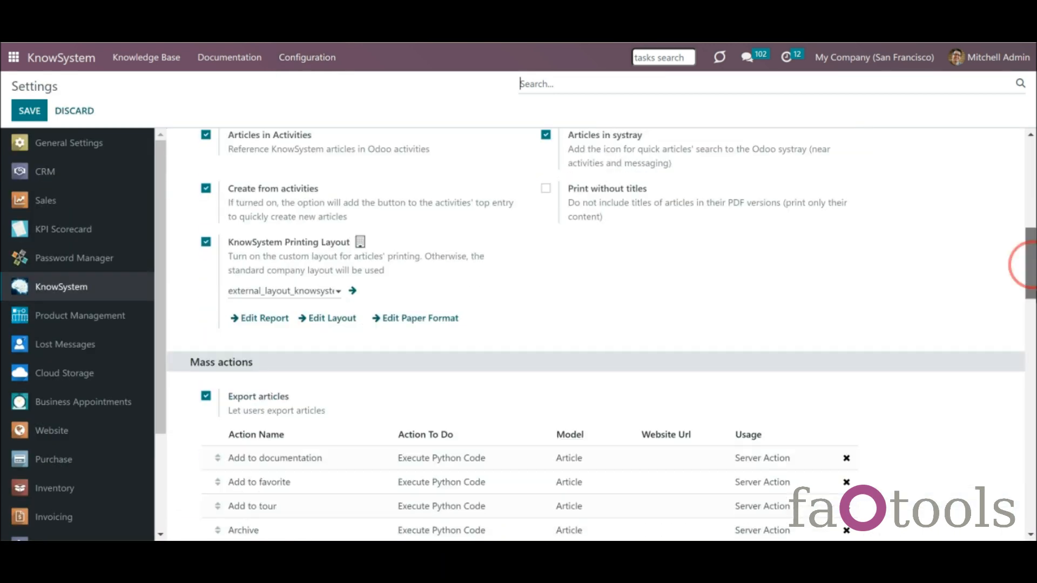
scroll(1022, 265, "down", 12)
scroll(1022, 265, "down", 5)
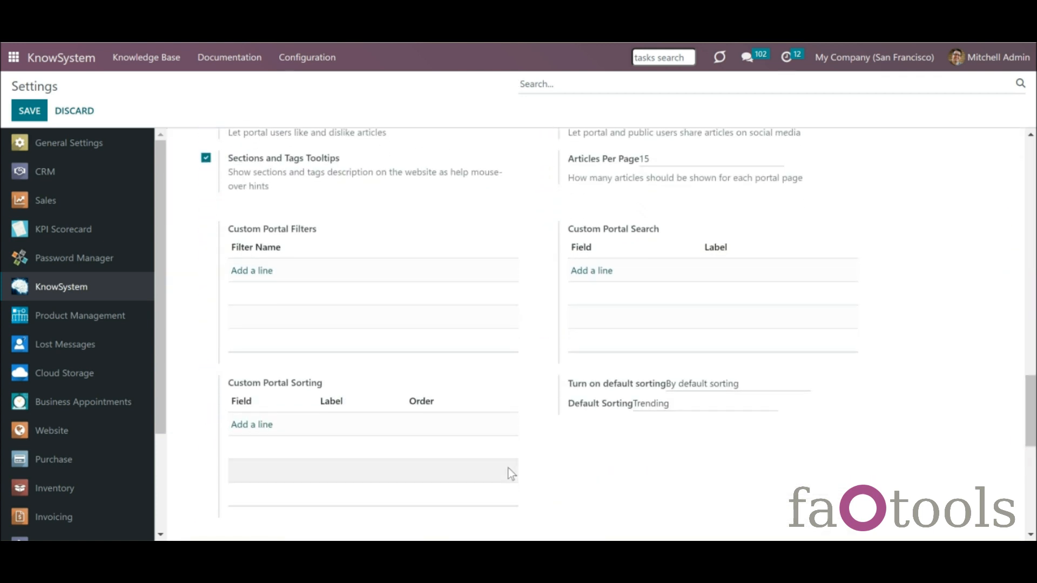
left_click(244, 425)
left_click(242, 306)
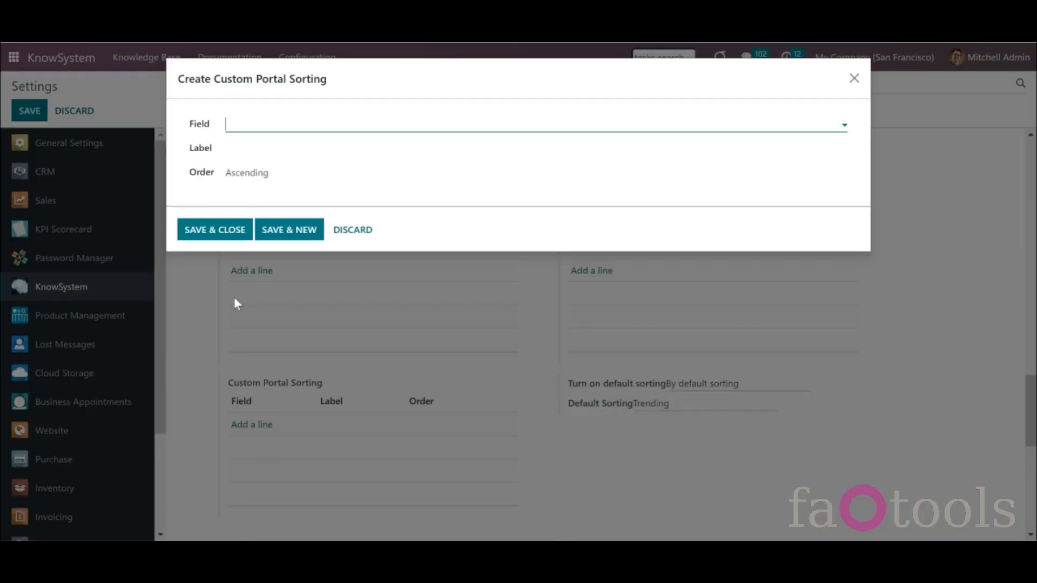
left_click(277, 127)
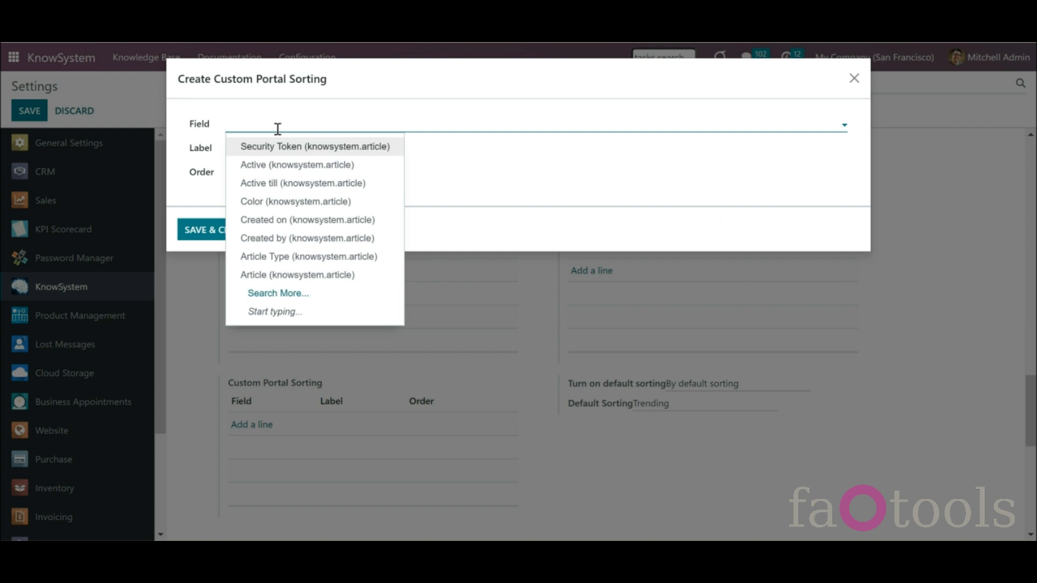
left_click(275, 220)
- Label the sorting 'Newest', make it newest first, and save it with the settings
left_click_drag(275, 148, 179, 148)
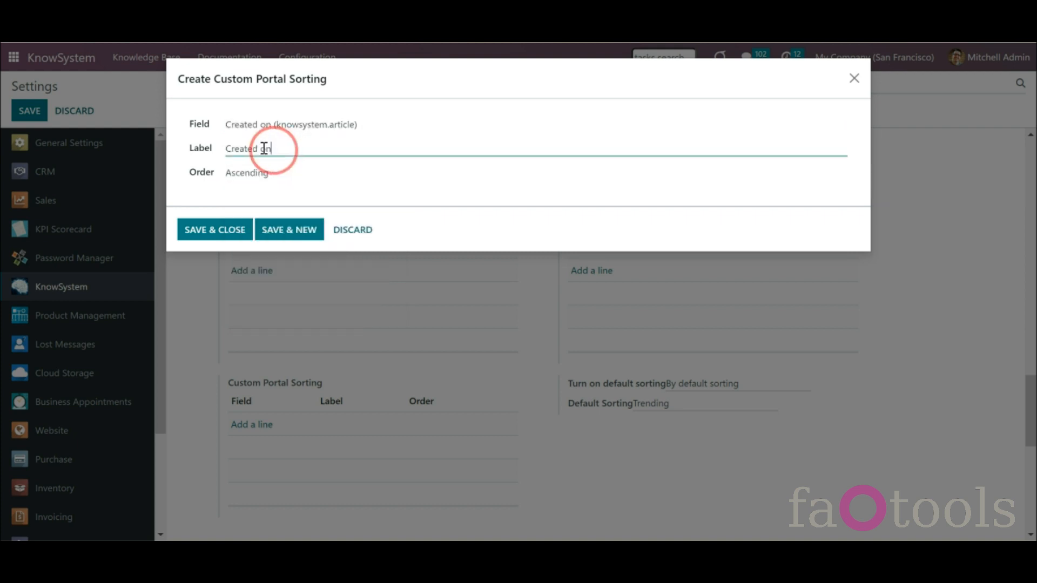
type("Newest")
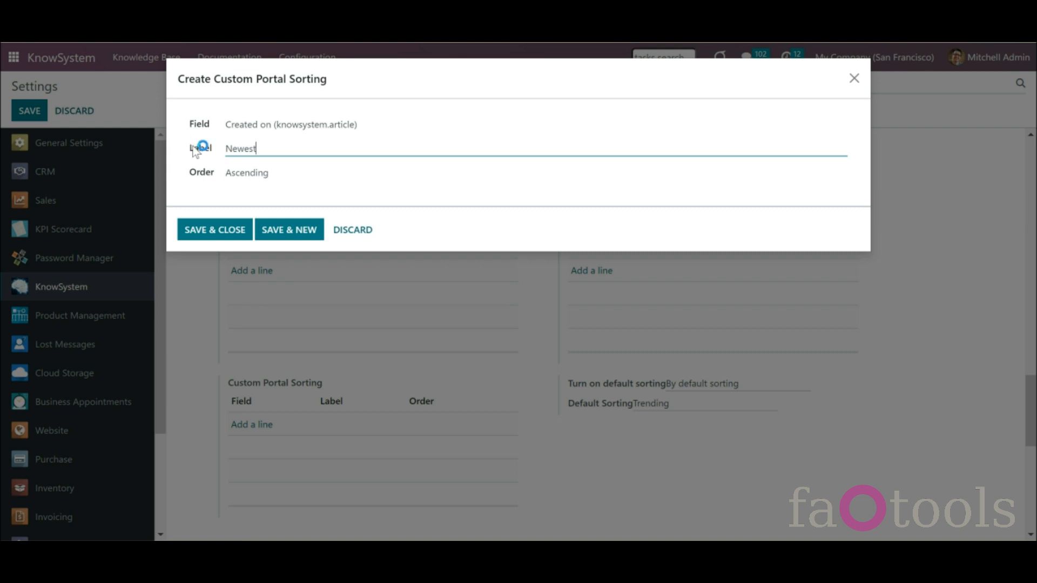
left_click(257, 174)
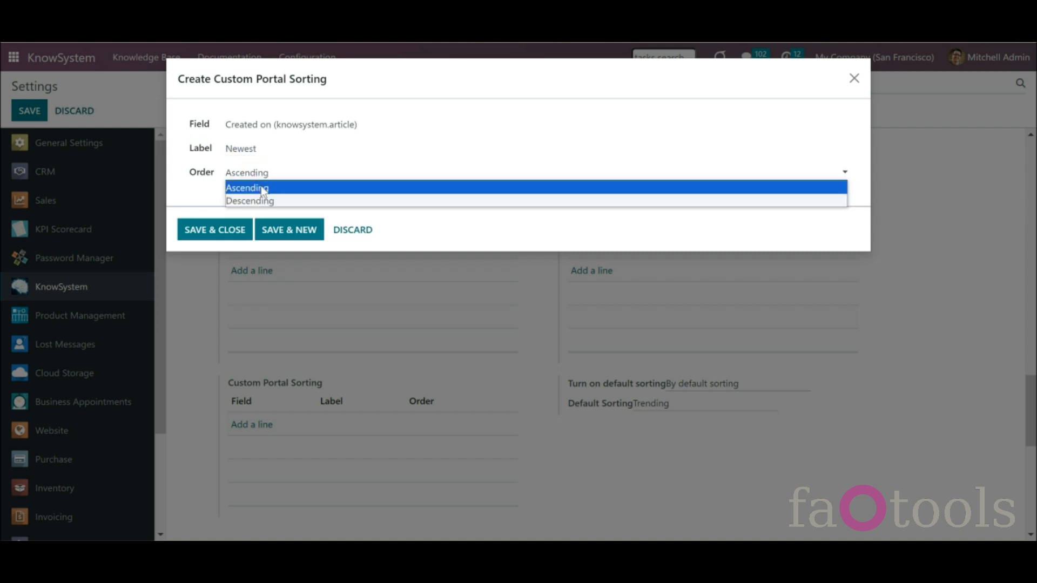
left_click(272, 201)
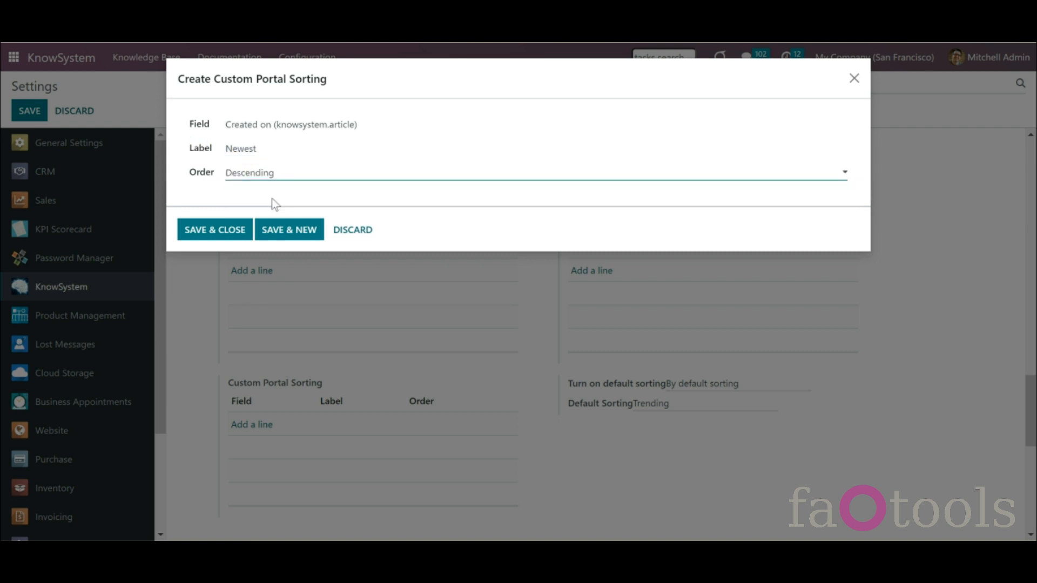
left_click(213, 230)
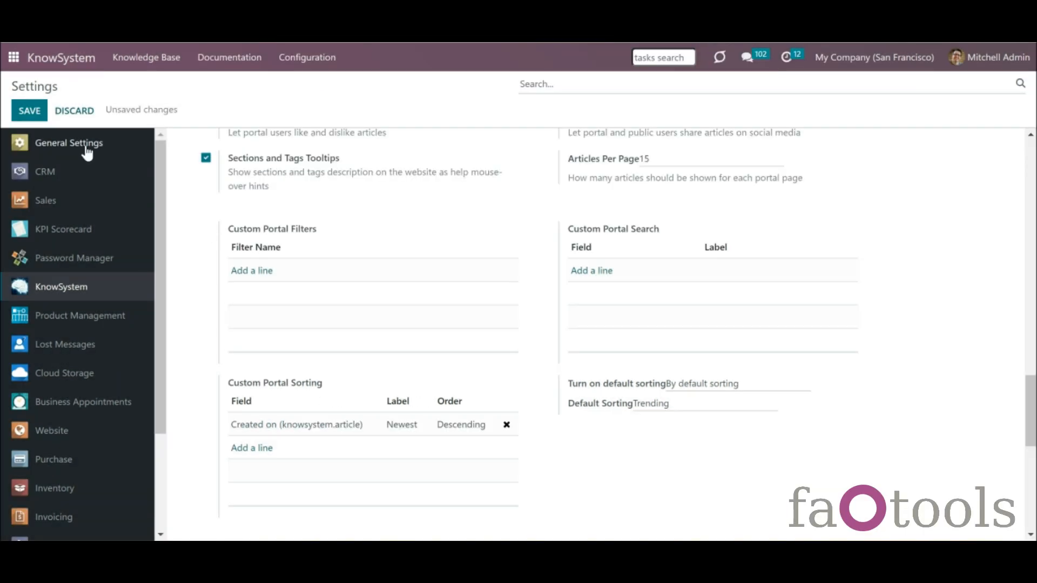
left_click(31, 111)
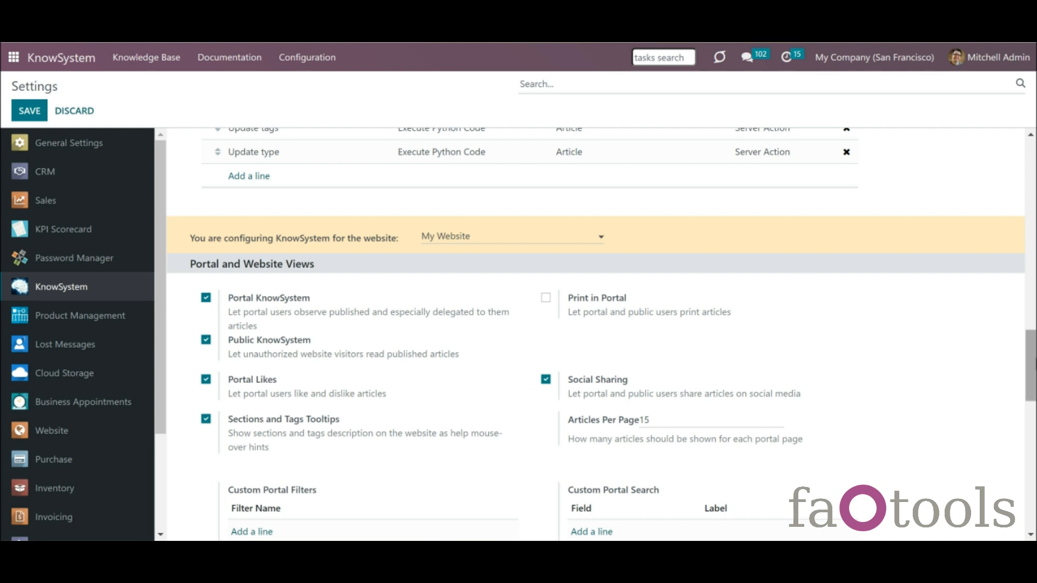
- Set default sorting to 'By custom sorting' with Newest as the default, and save
left_click_drag(1026, 359, 1026, 417)
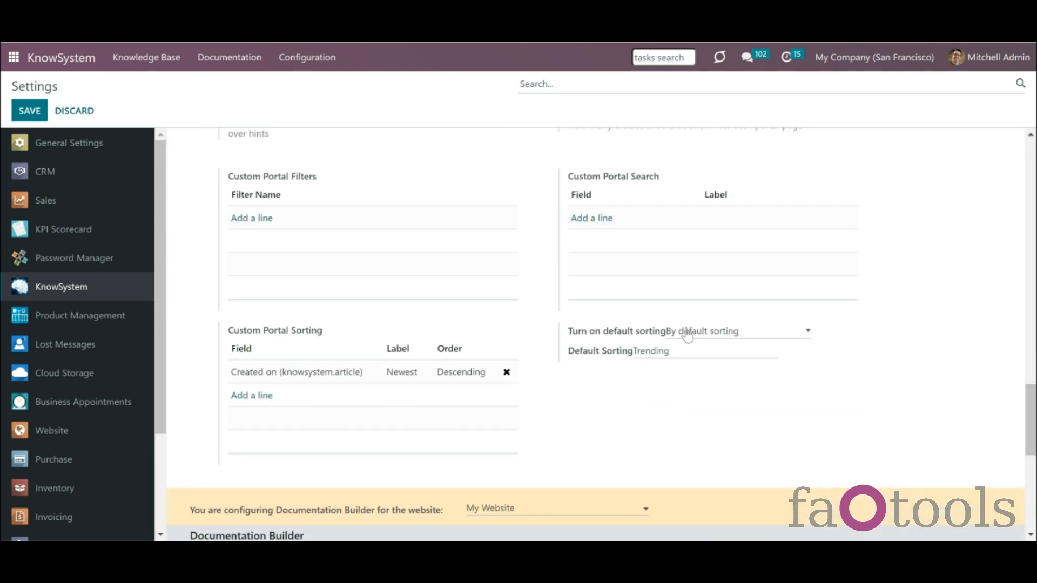
left_click(732, 333)
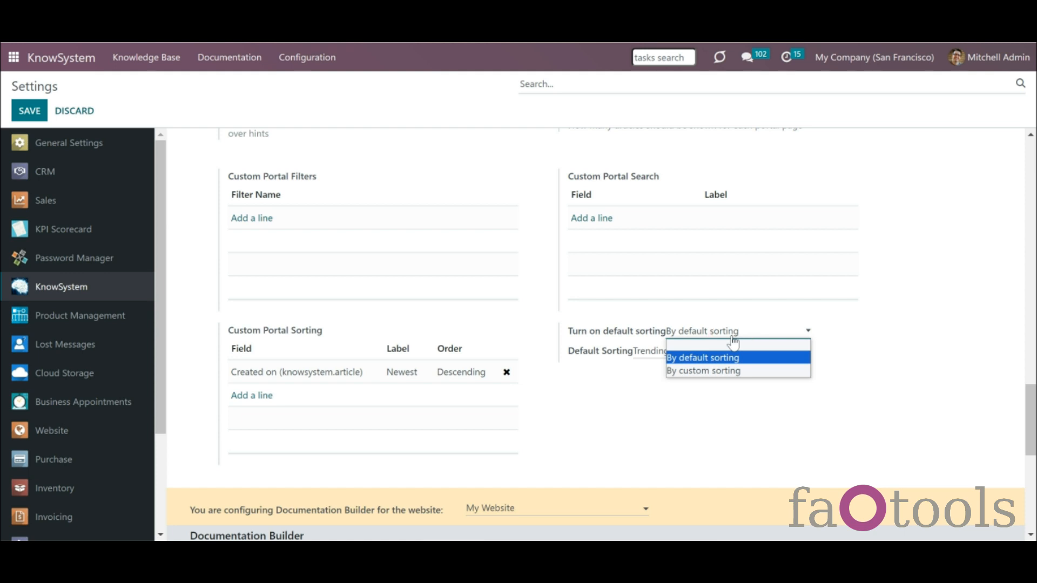
left_click(742, 372)
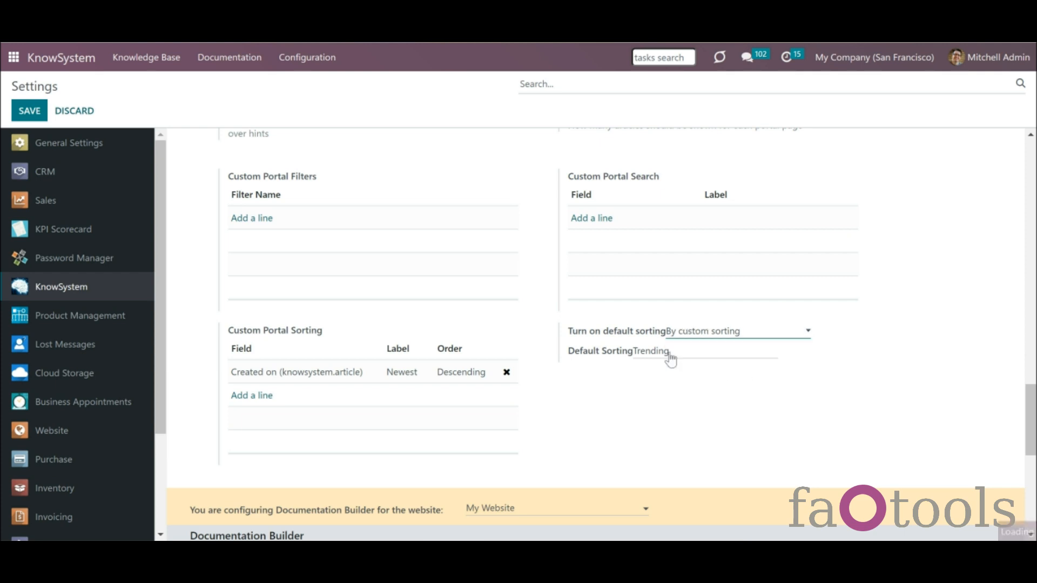
left_click(647, 352)
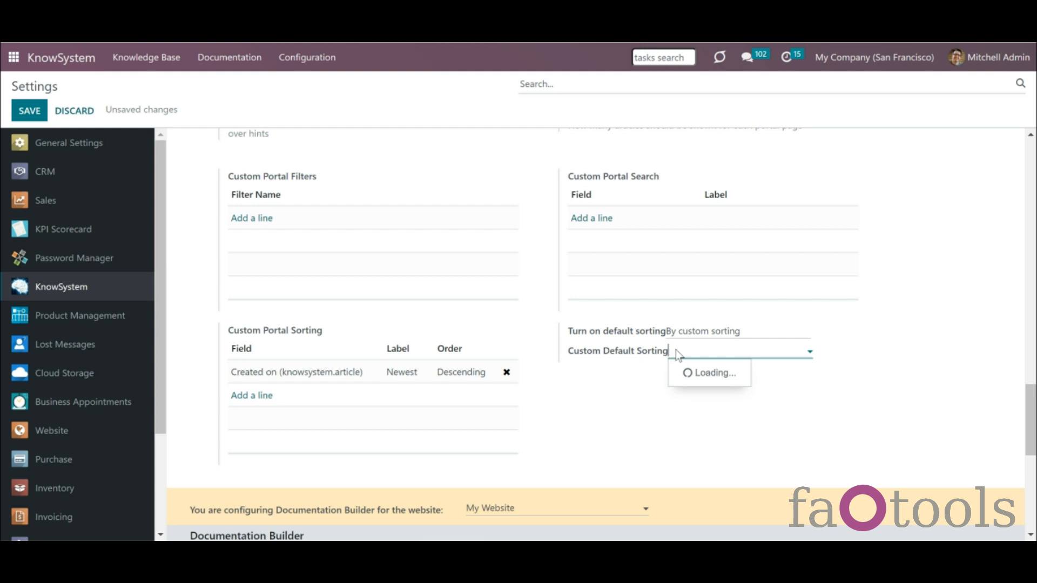
left_click(694, 372)
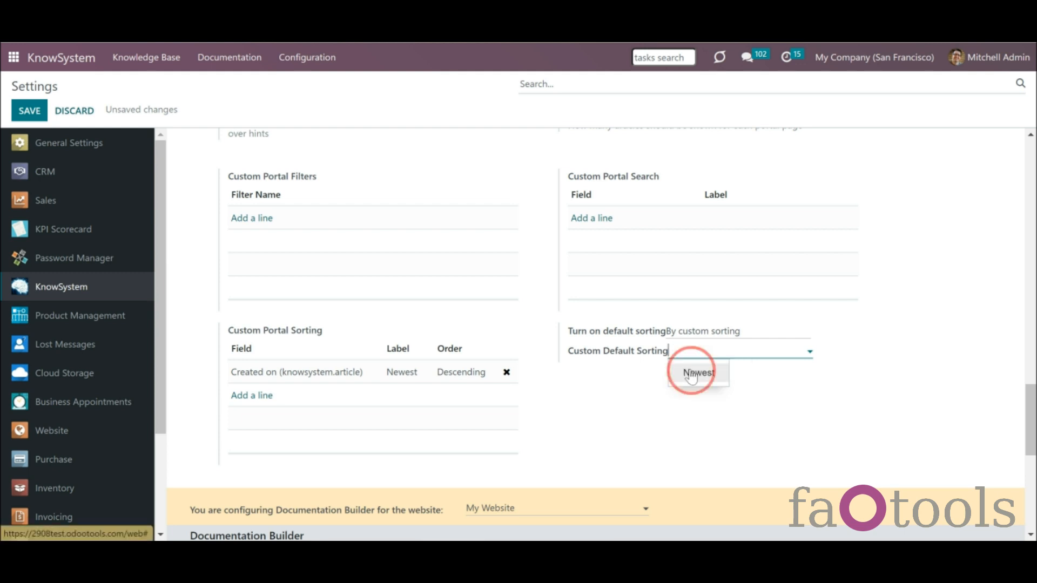
left_click(32, 112)
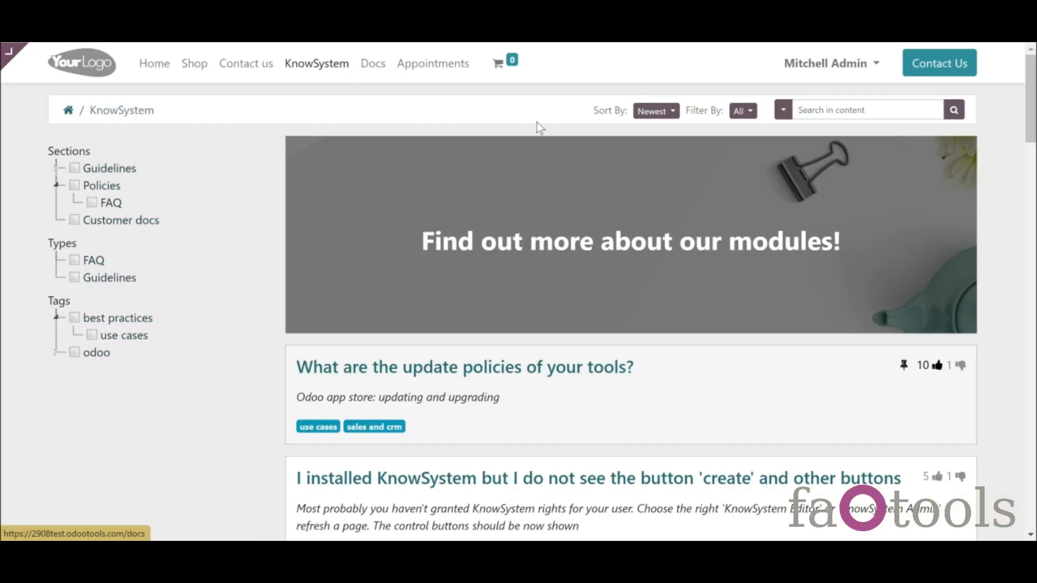
- Confirm the portal's Sort By list defaults to Newest and check the Filter By list
left_click(656, 113)
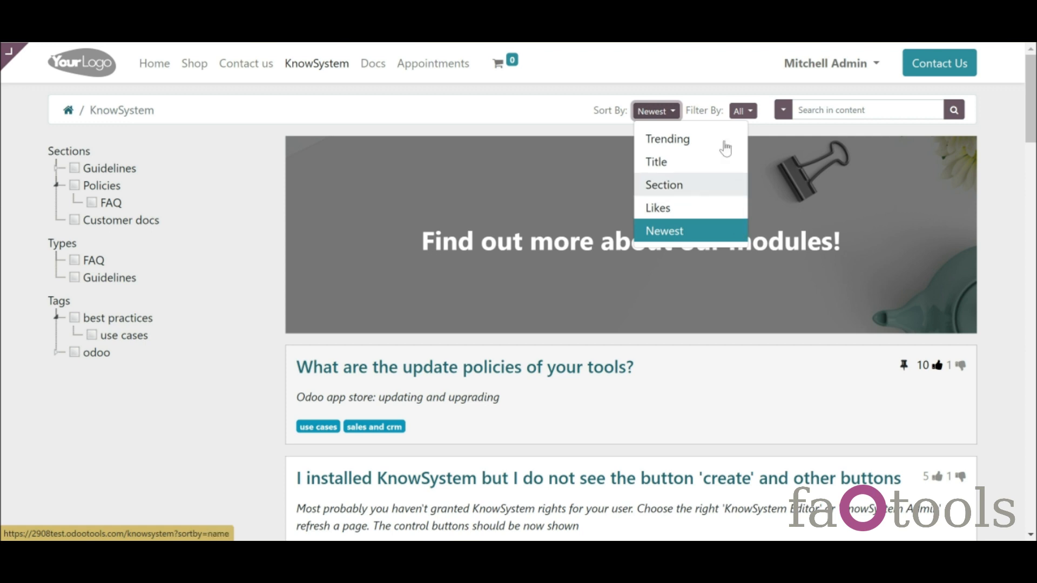
left_click(655, 144)
left_click(744, 112)
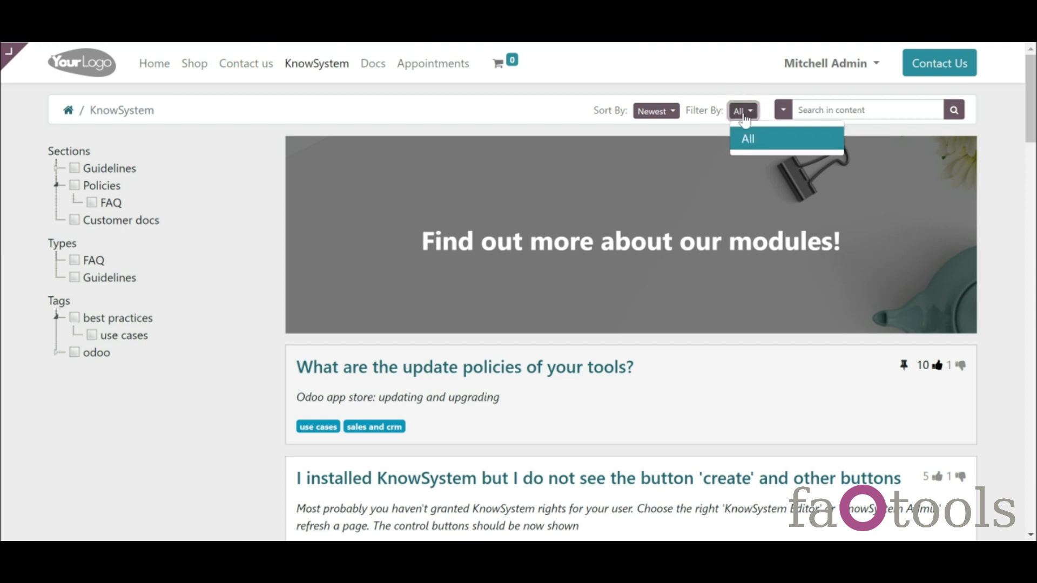
left_click(712, 120)
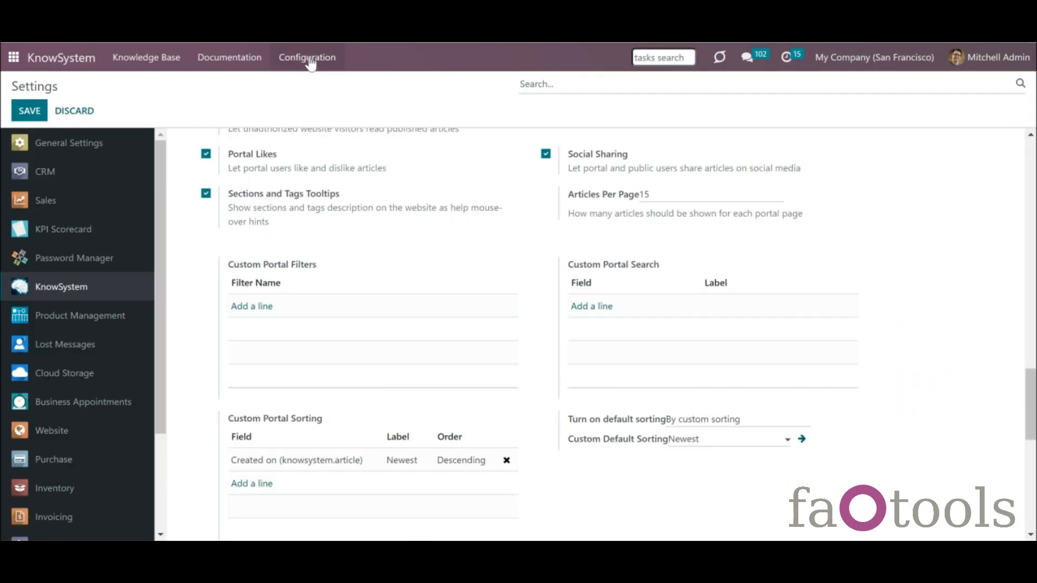
left_click(313, 62)
- Start a new custom portal filter and name it Favourites
left_click(433, 256)
left_click_drag(1029, 390, 1030, 400)
scroll(1029, 388, "up", 3)
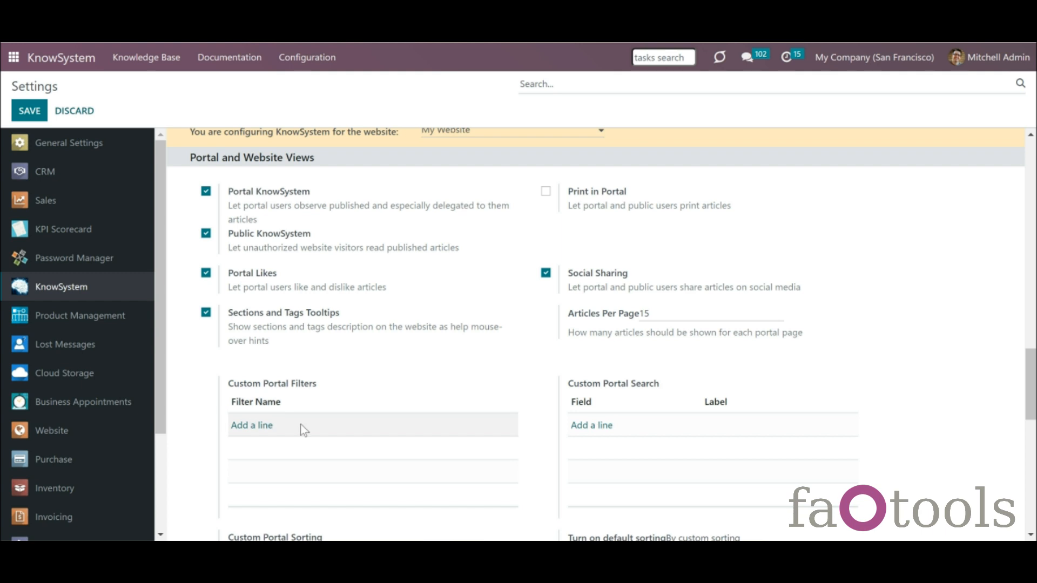
left_click(264, 431)
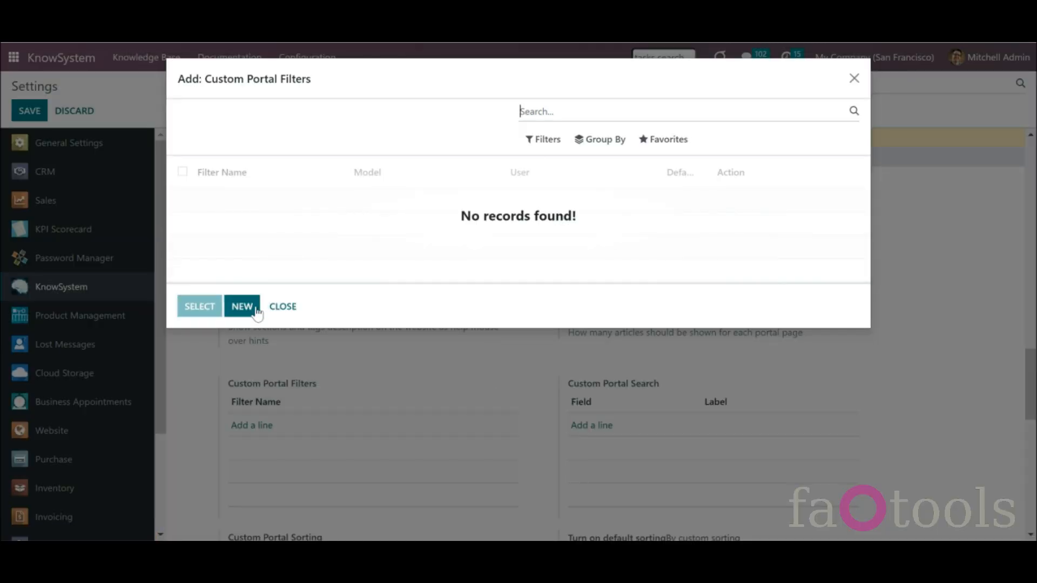
left_click(242, 307)
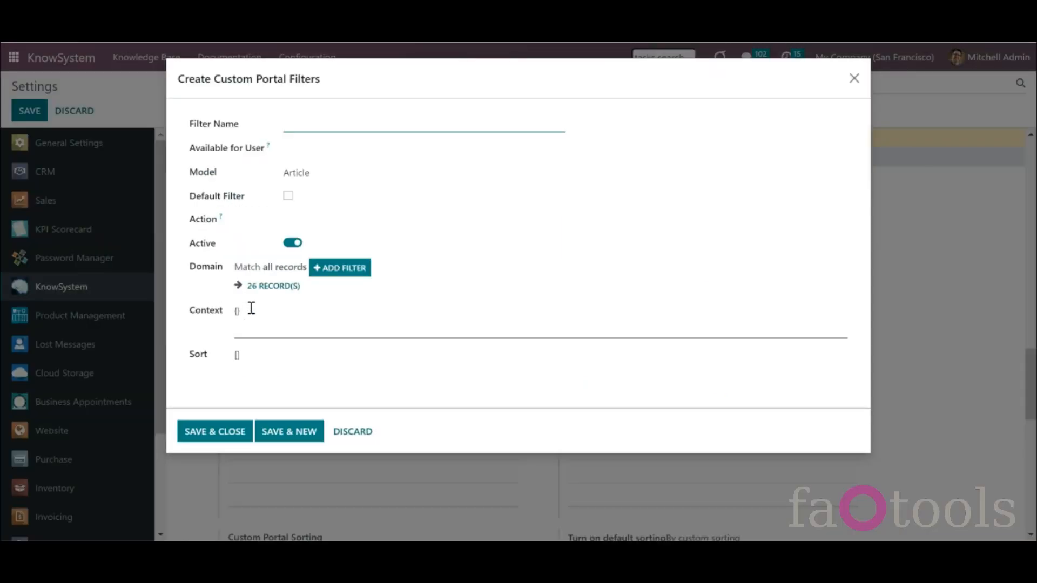
left_click(319, 129)
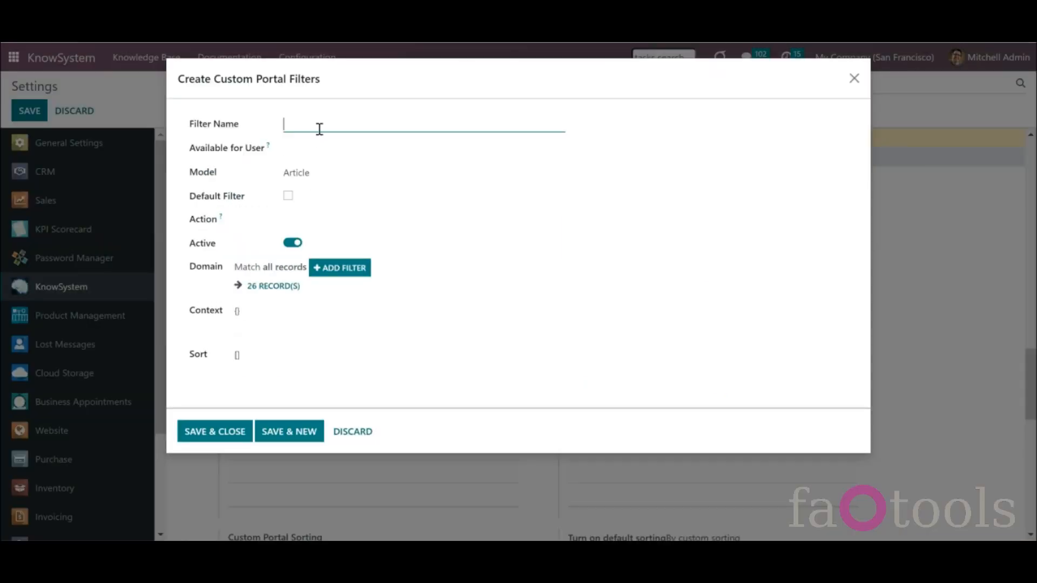
type("Favourites")
- Give the Favourites filter the rule Likes Number > 5 and save it
left_click(342, 268)
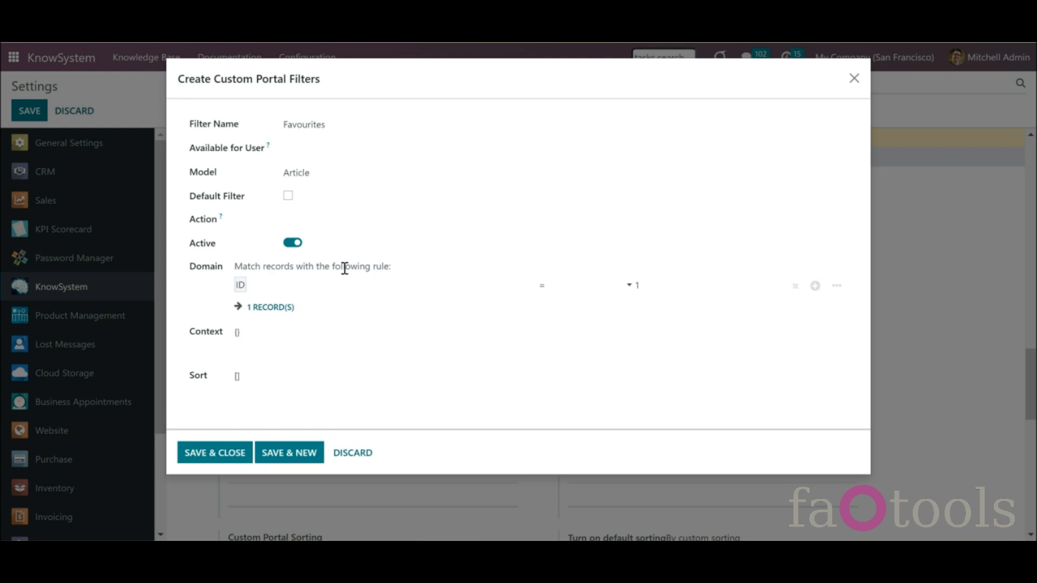
left_click(391, 281)
type("li")
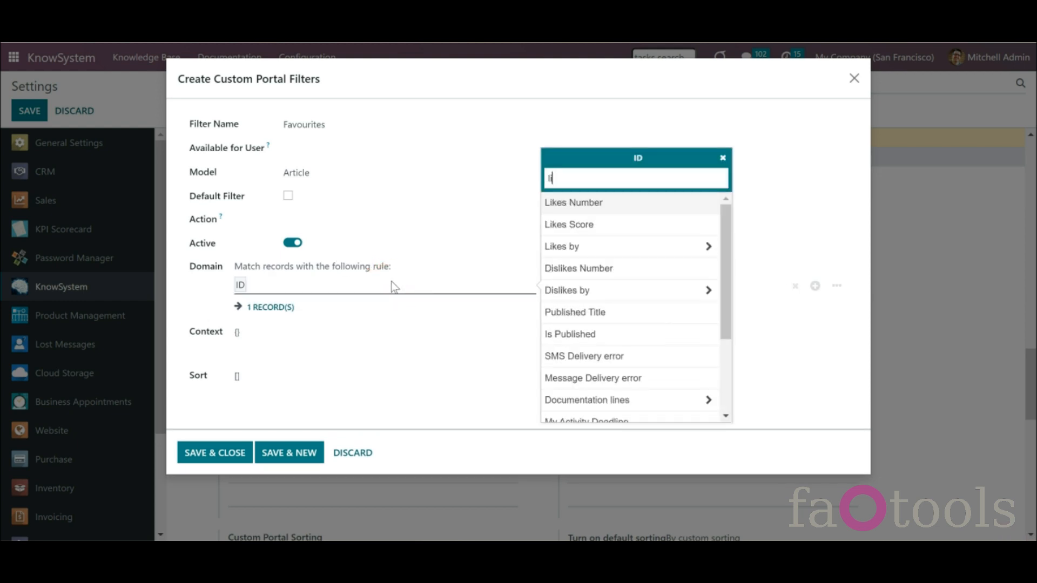
left_click(576, 205)
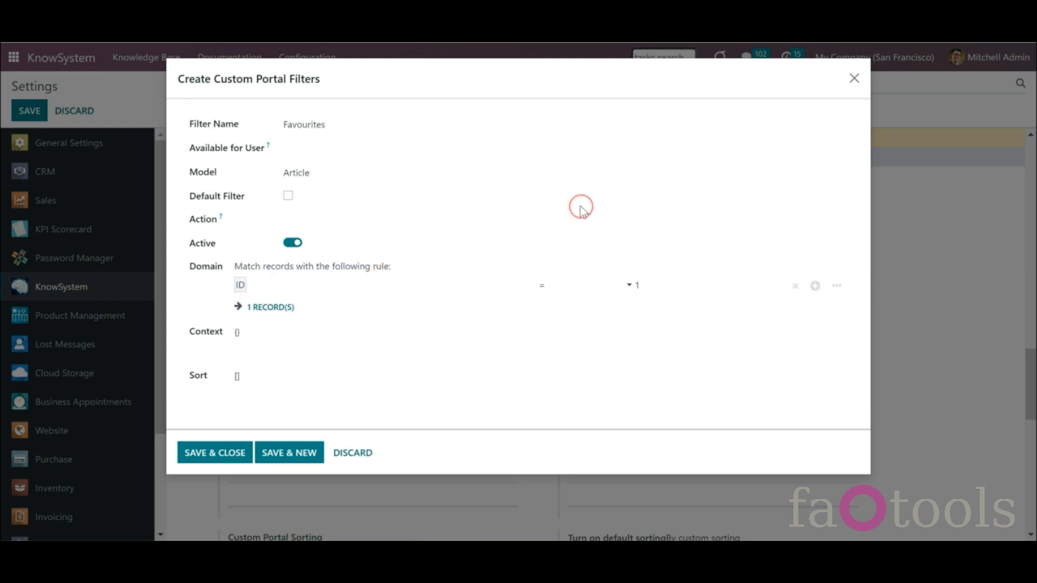
left_click(562, 283)
left_click(567, 323)
left_click(651, 290)
key("BackSpace")
type("5")
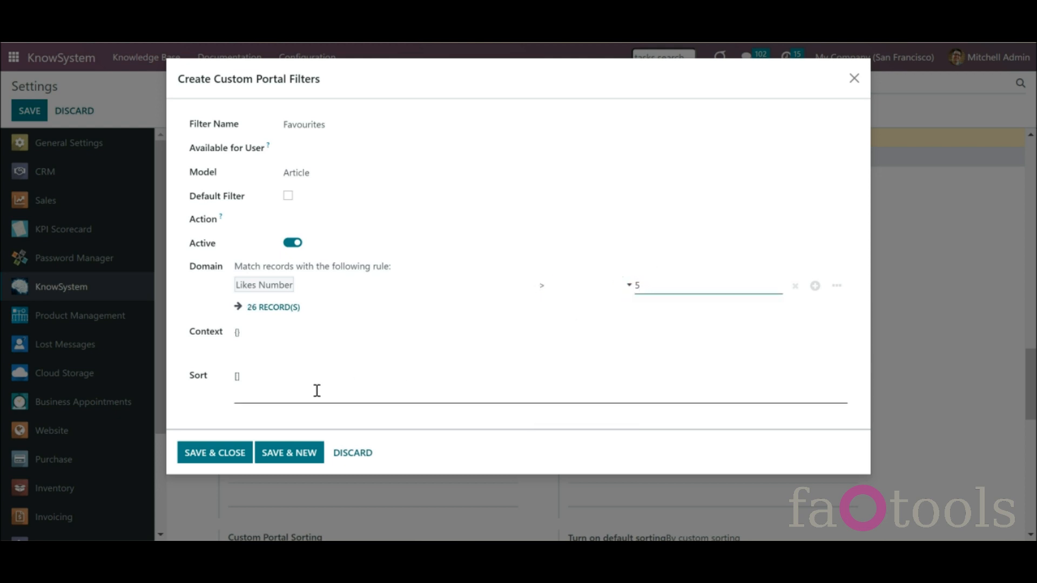
left_click(218, 455)
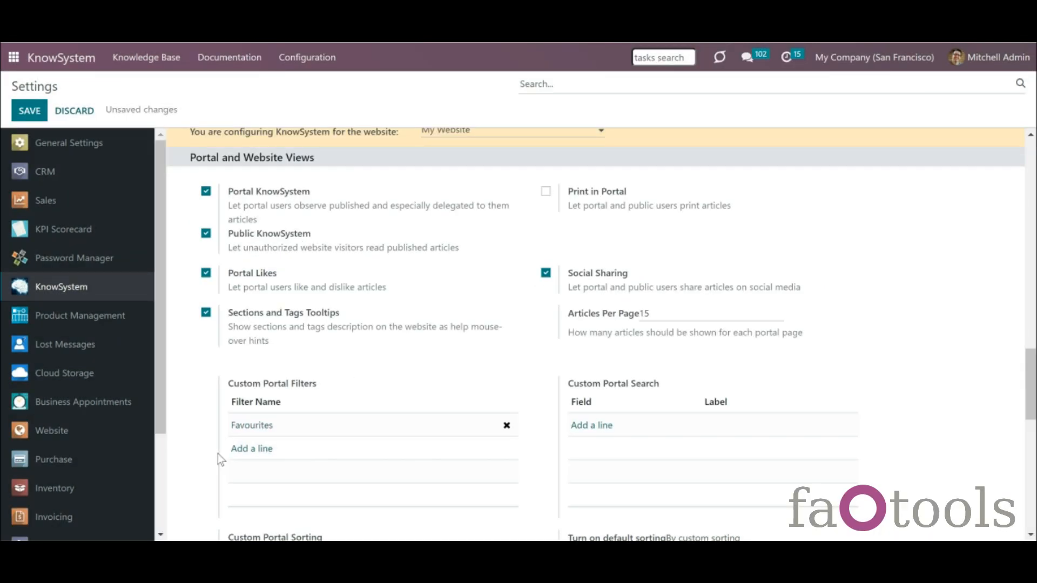
left_click_drag(1031, 351, 1031, 368)
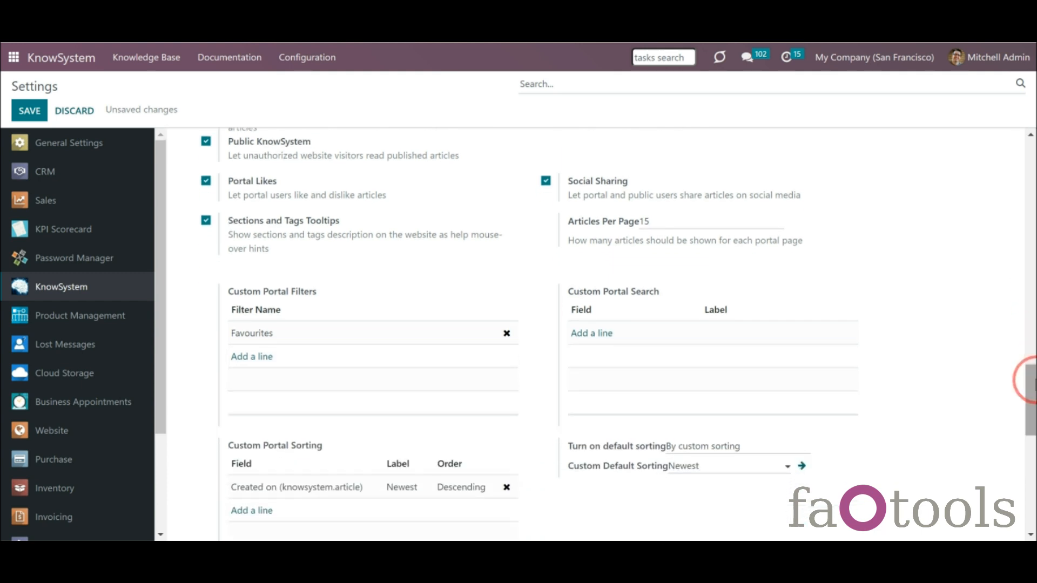
- Create a new custom portal search entry using the Preview Summary (knowsystem.article) field
left_click(602, 337)
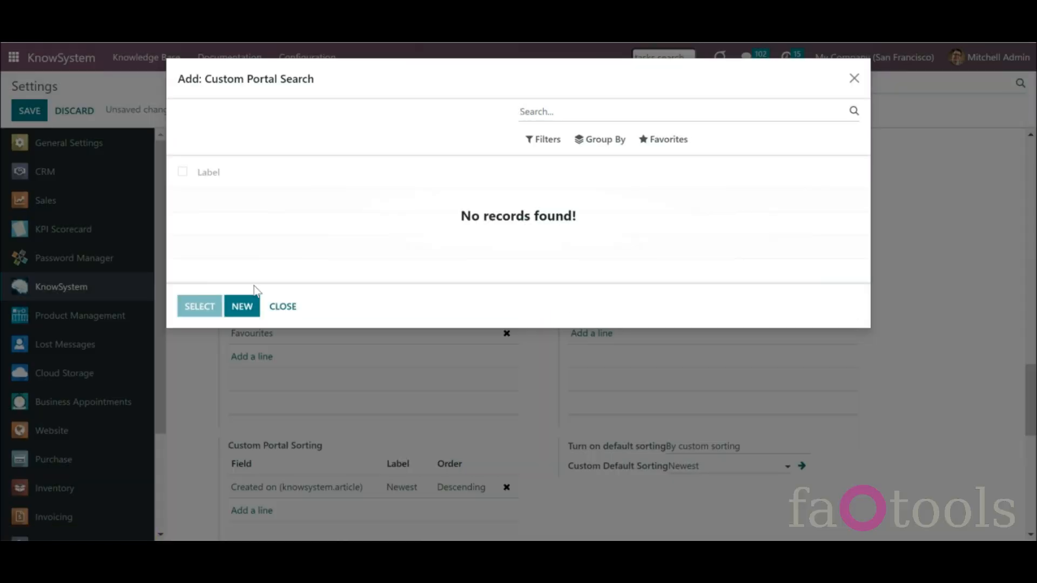
left_click(241, 303)
left_click(263, 121)
type("p")
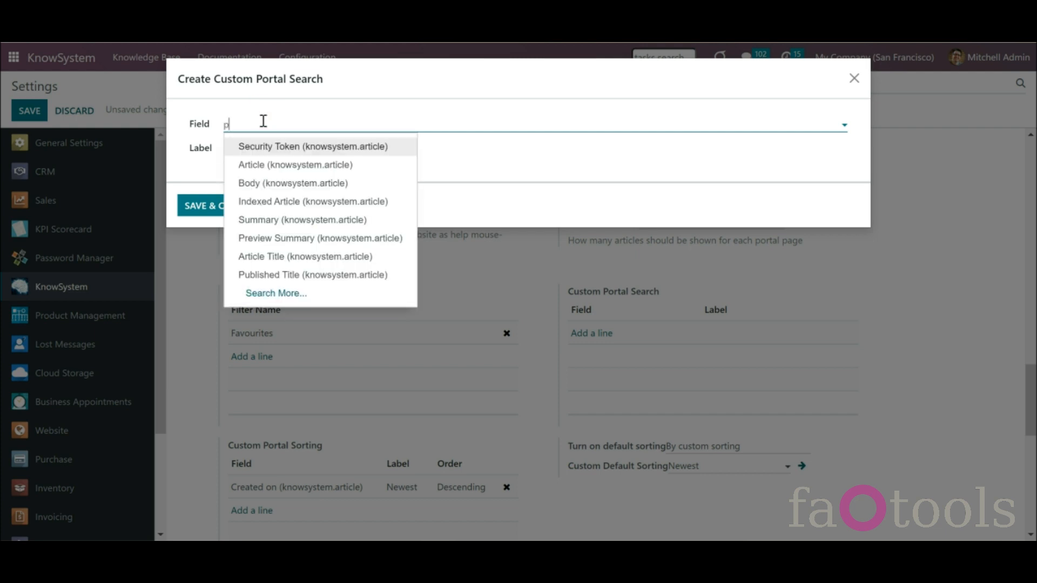
type("re")
left_click(267, 146)
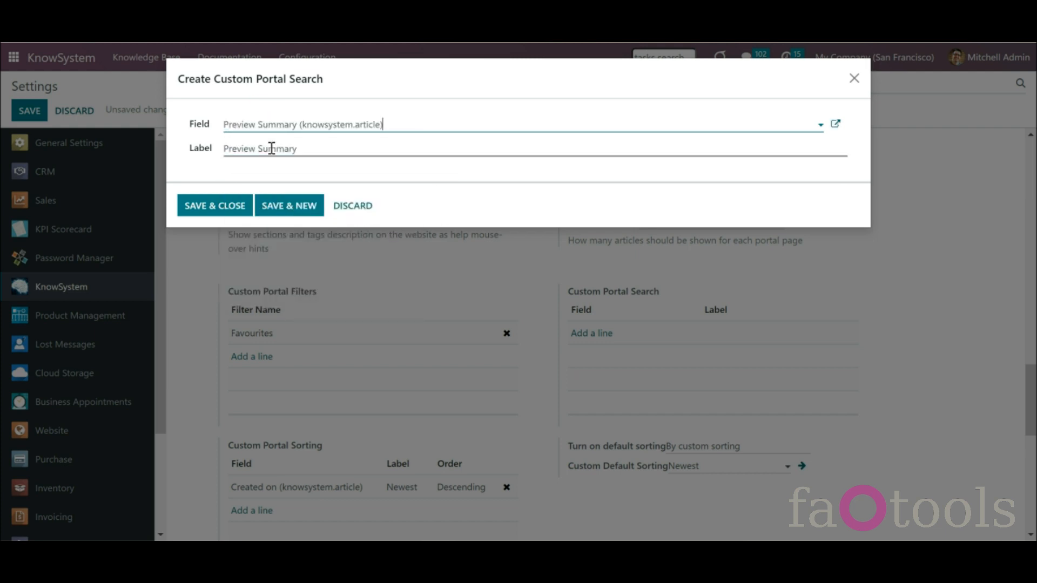
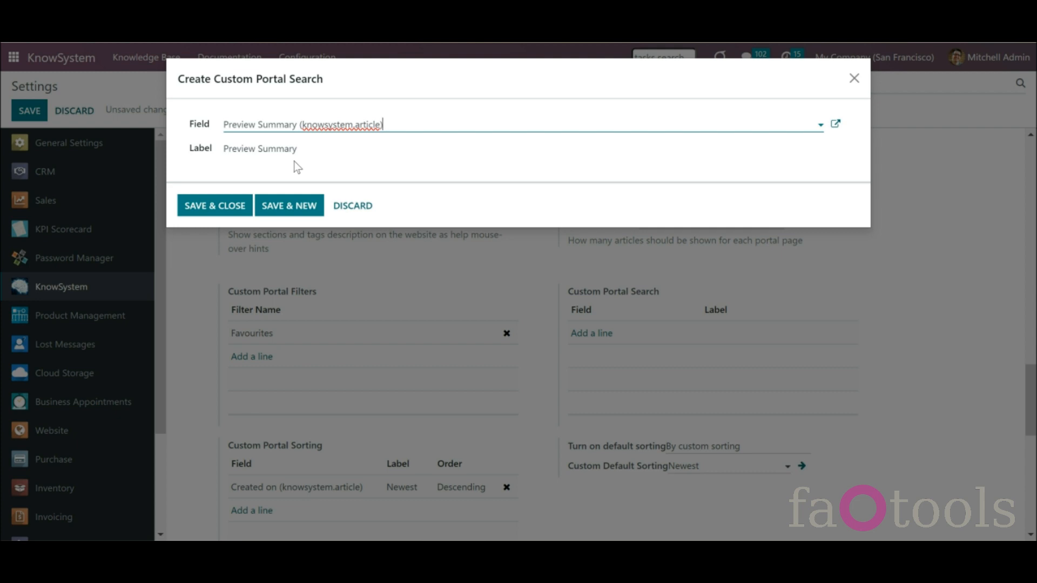
- Confirm the Preview Summary portal search entry and save the KnowSystem settings
left_click(222, 199)
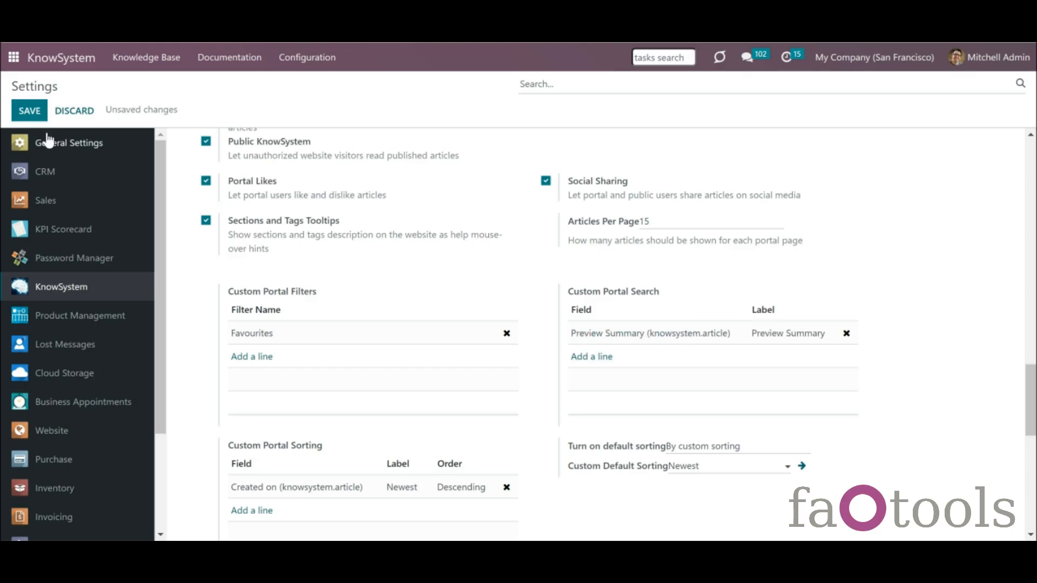
left_click(26, 114)
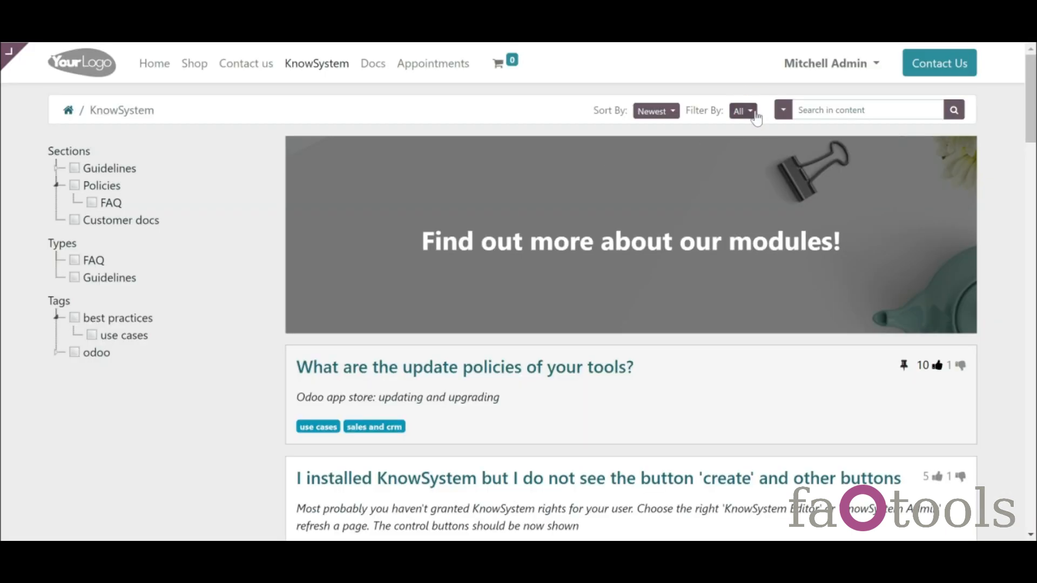
- Filter the KnowSystem portal articles to Favourites
left_click(743, 110)
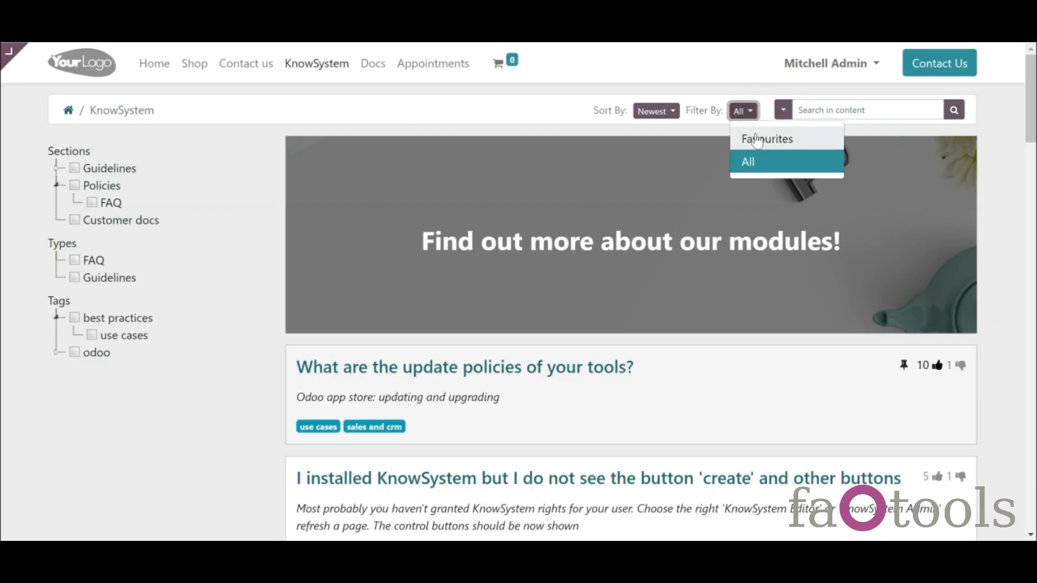
left_click(830, 174)
mouse_move(1033, 109)
left_mouse_down()
mouse_move(1035, 412)
mouse_move(1032, 95)
left_mouse_up()
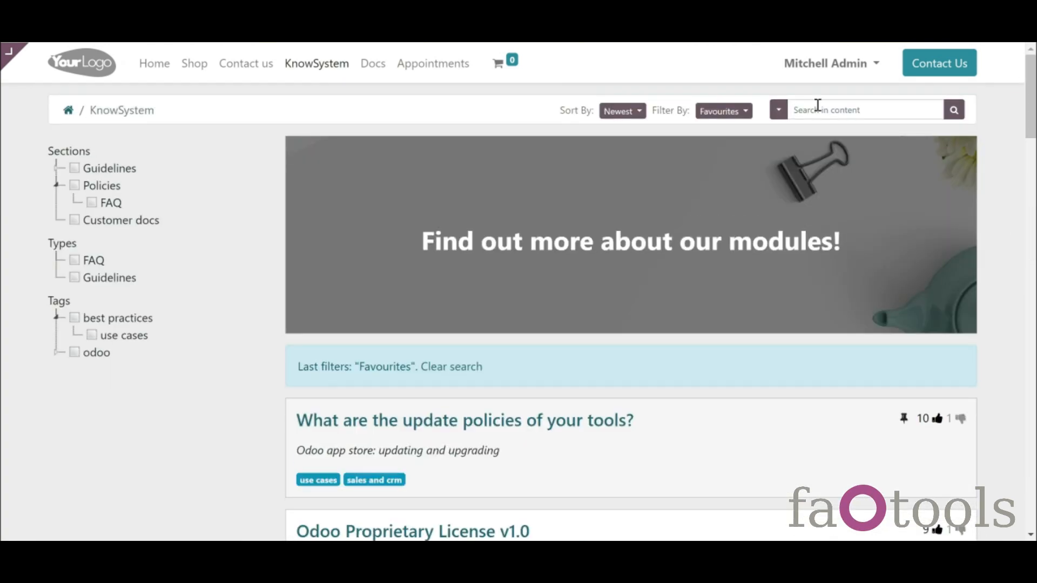
- Switch the portal search mode to Preview Summary and search for 'odoo'
left_click(782, 111)
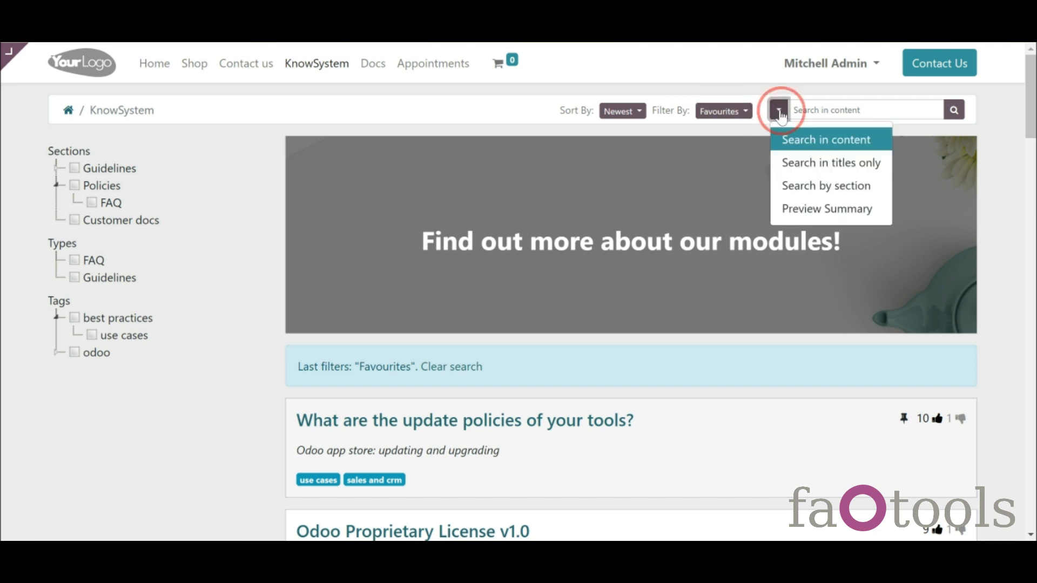
left_click(827, 209)
left_click(820, 113)
type("odoo")
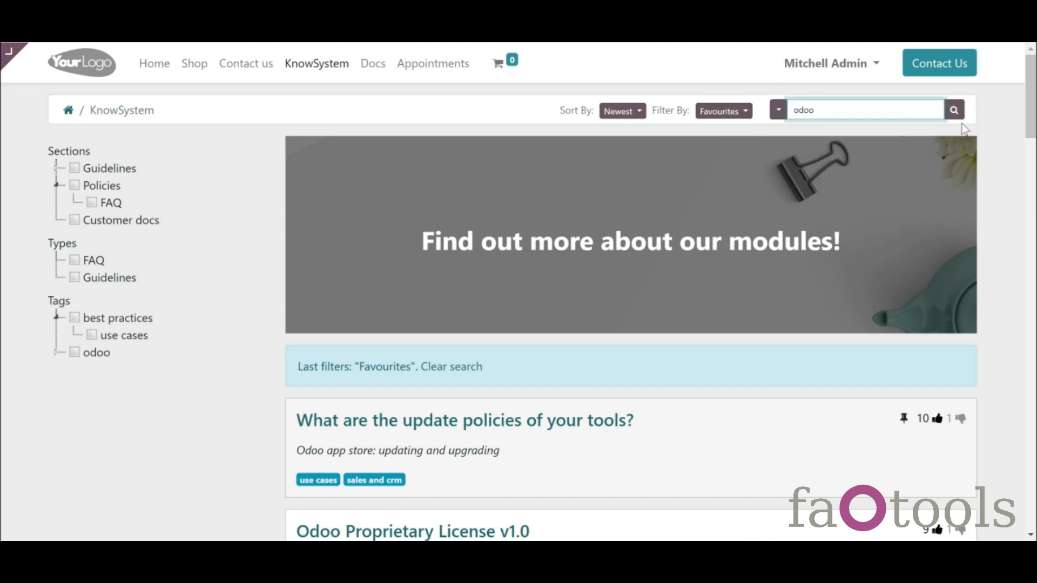
left_click(954, 111)
- Search for the nonsense term 'sdfasd', which returns no articles found
mouse_move(1035, 106)
left_mouse_down()
mouse_move(1036, 196)
mouse_move(1034, 103)
left_mouse_up()
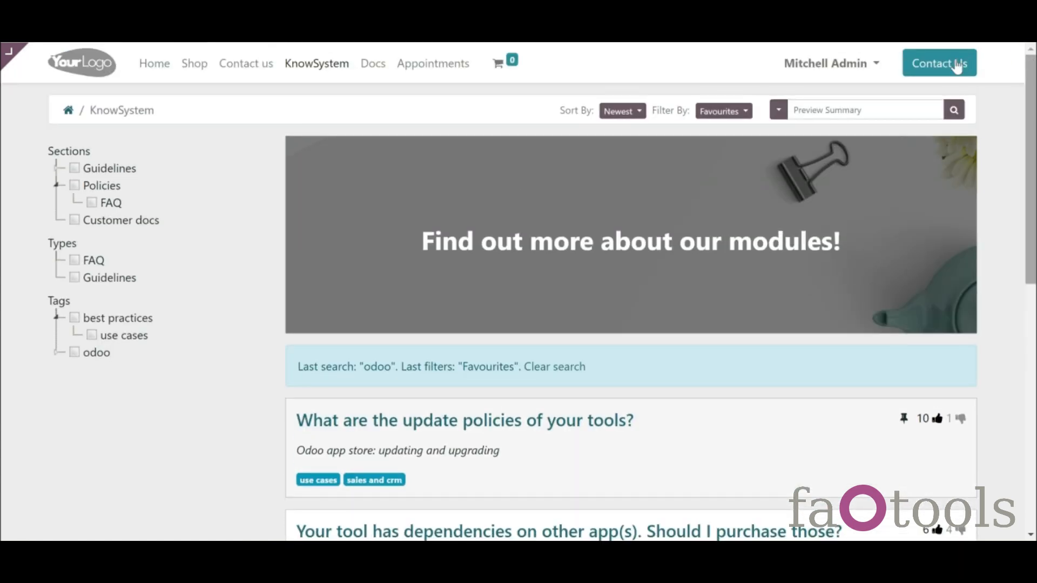
left_click(835, 117)
type("sdf")
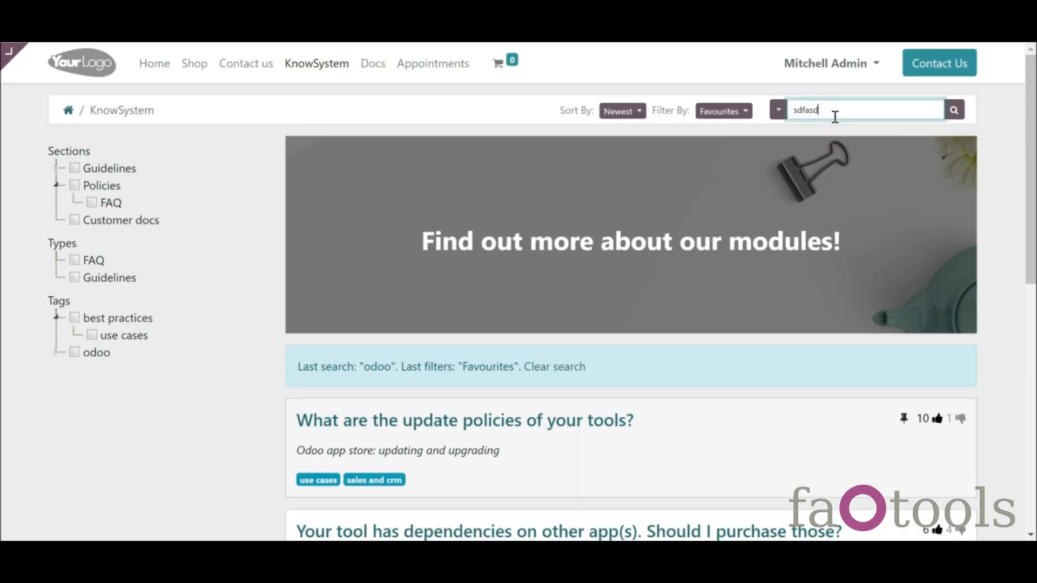
type("asd")
key("Return")
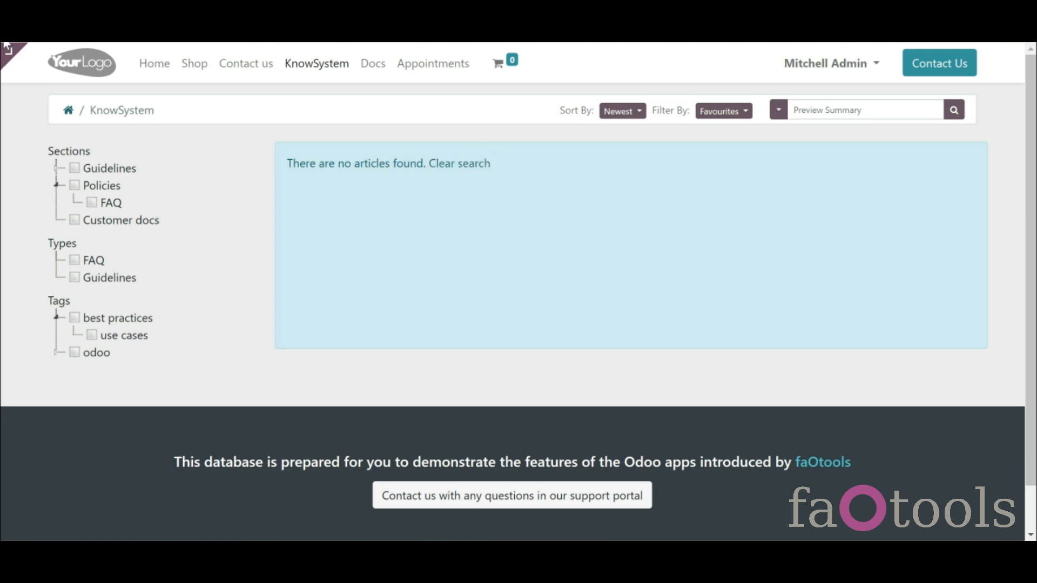
left_click(47, 51)
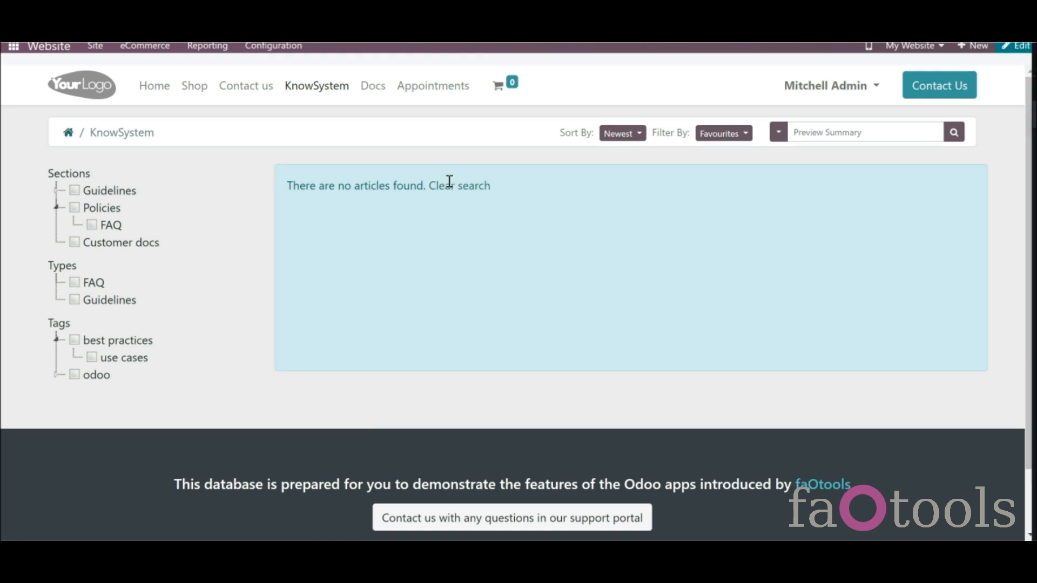
- Make the no-articles-found message bold at font size 18 and save the page
left_click(940, 101)
left_click(858, 311)
left_click(865, 465)
left_click(924, 294)
left_click(1021, 59)
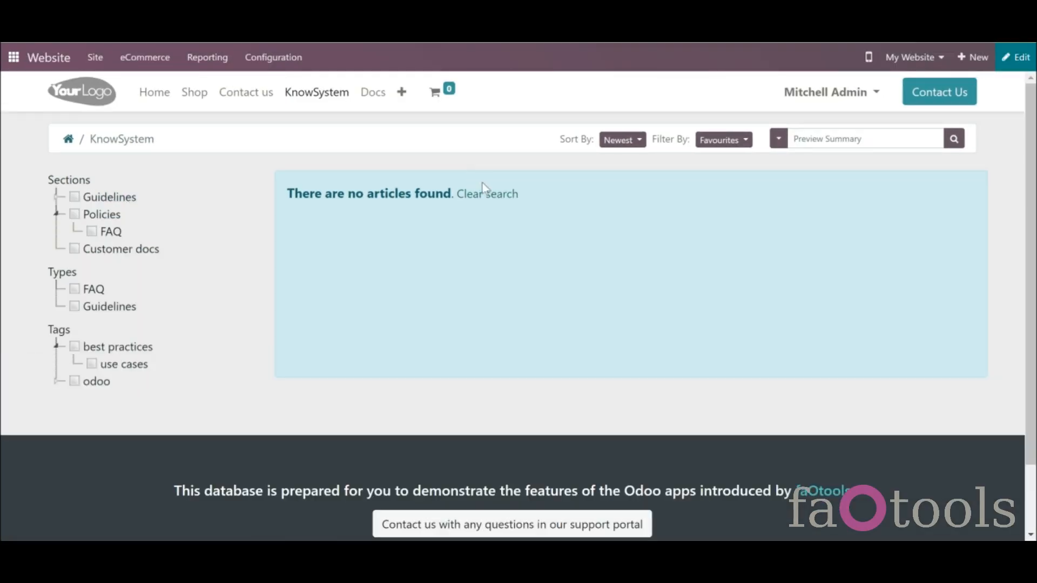
- Add an Image - Text section below the guidelines overview article's banner and save
left_click(488, 198)
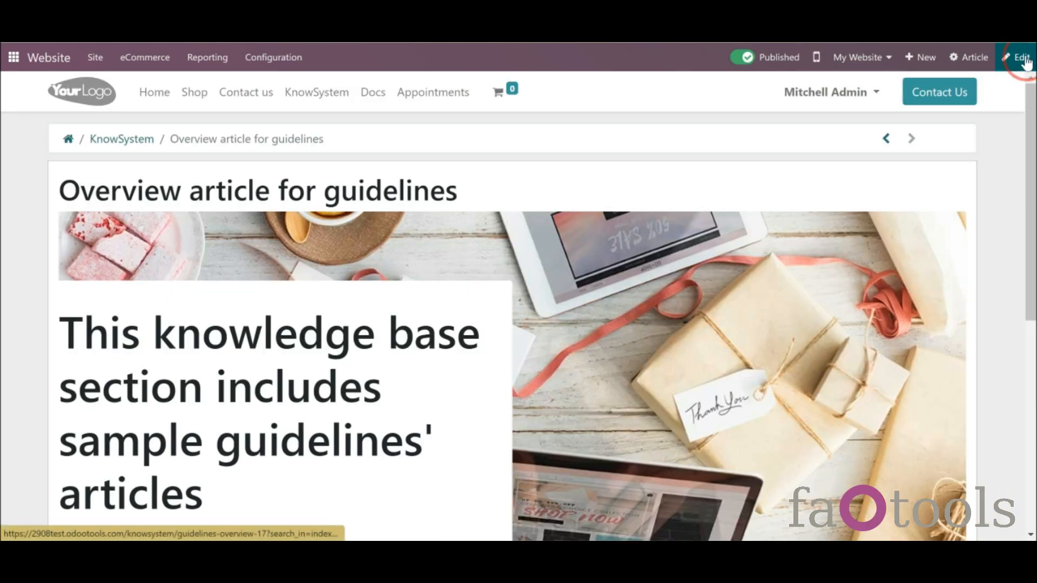
left_click(1022, 57)
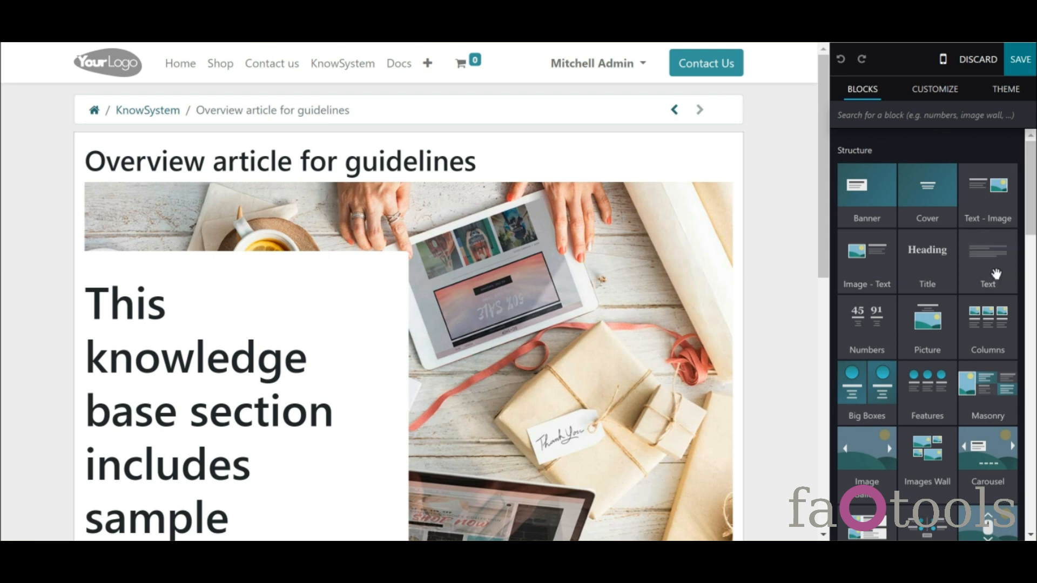
left_click_drag(824, 239, 874, 439)
left_click_drag(869, 289, 596, 281)
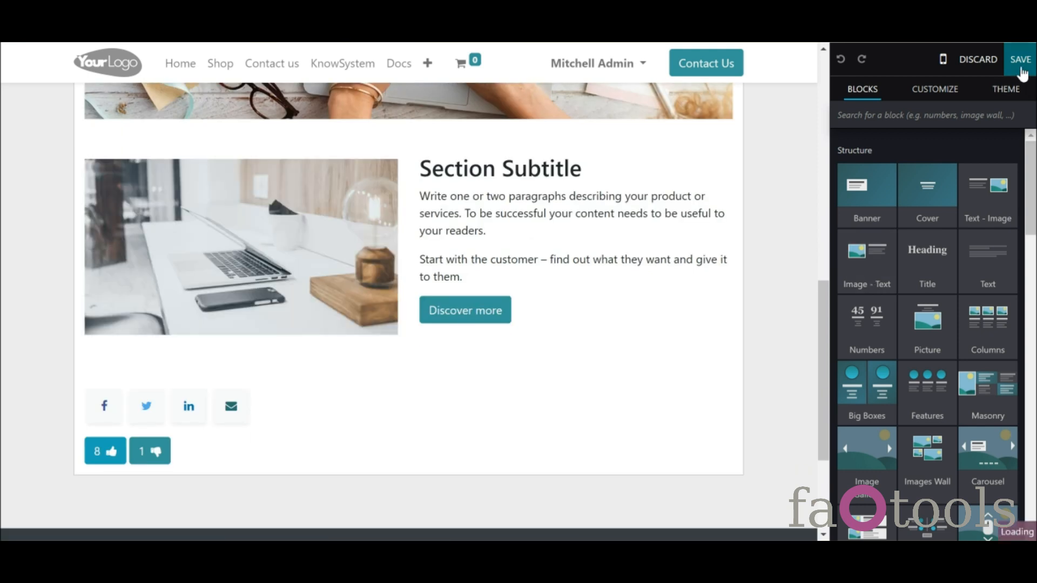
left_click(1019, 64)
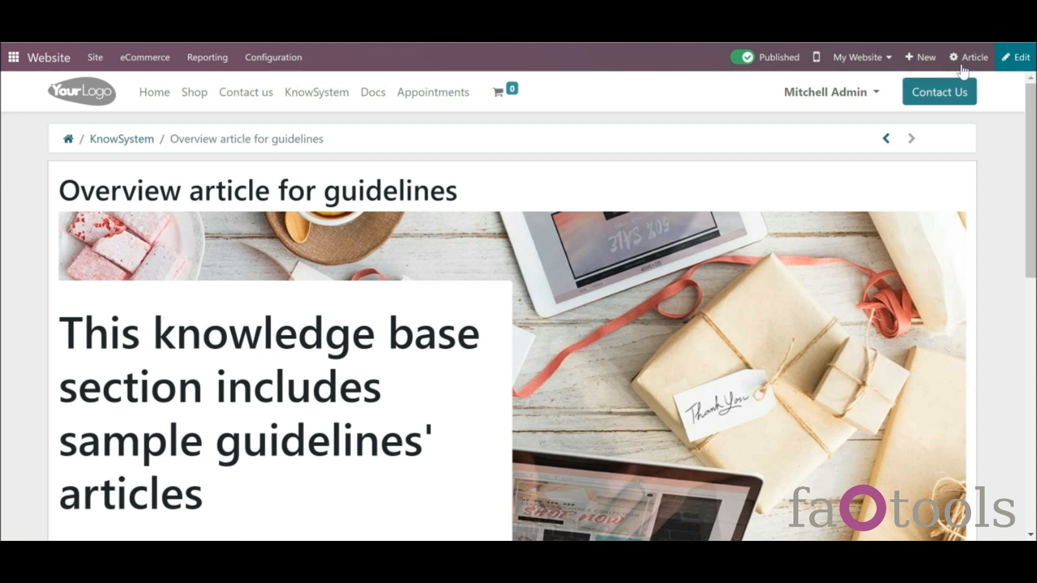
- Open the Guidelines overview article's content in the website editor
left_click(964, 61)
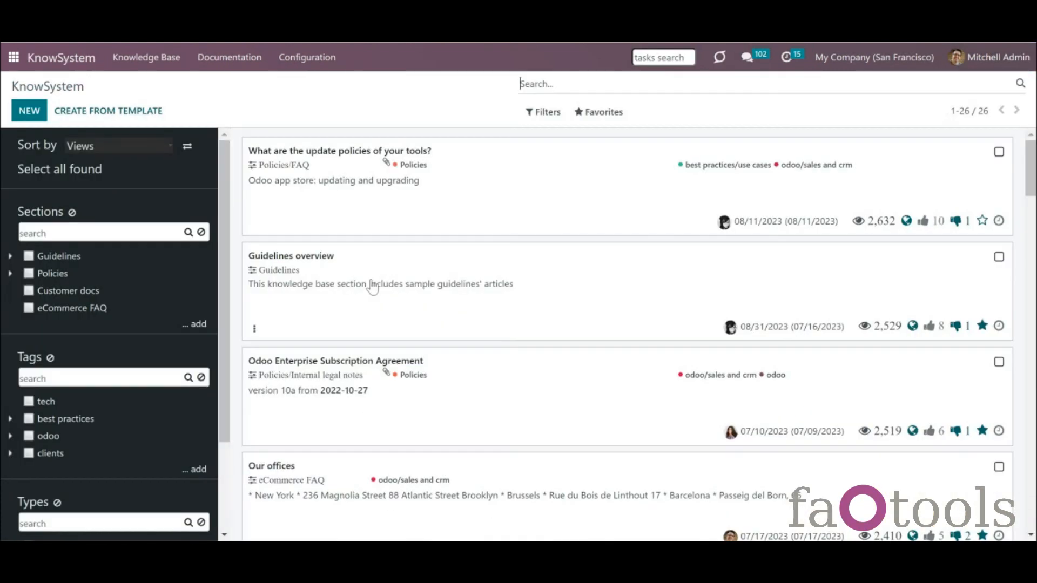
left_click(373, 286)
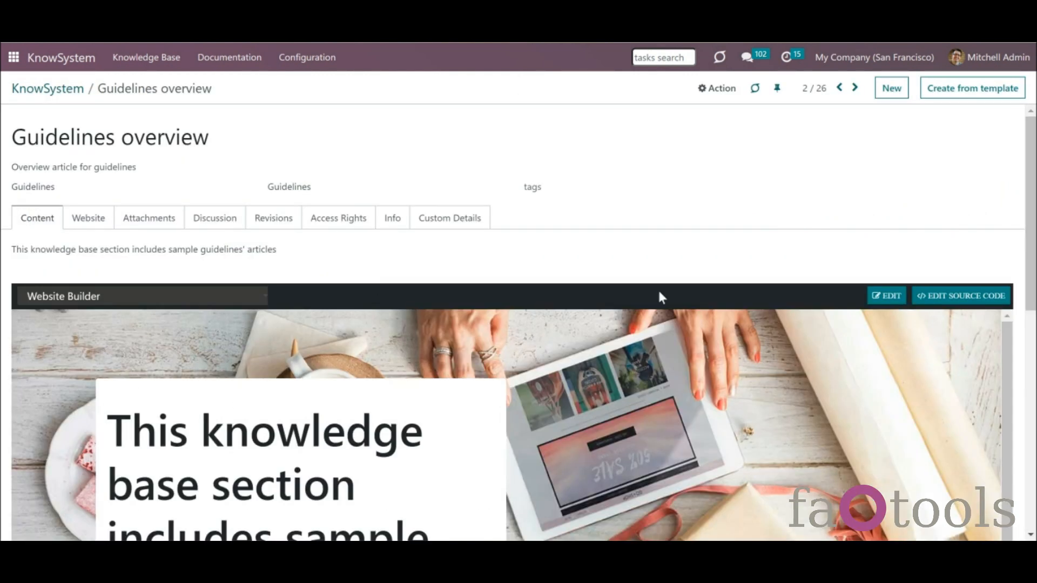
left_click(889, 297)
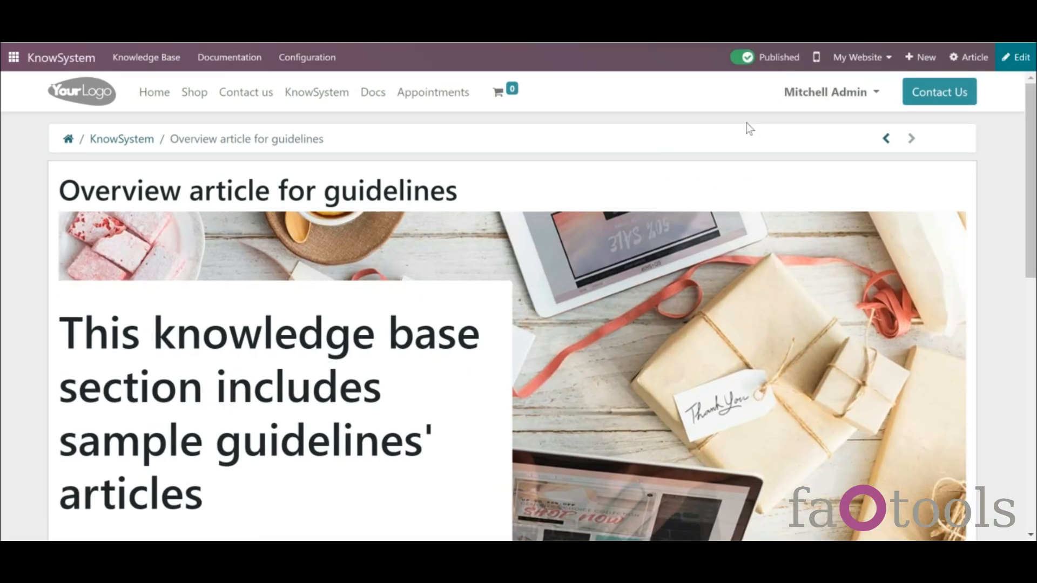
- Toggle the mobile preview on and off, then unpublish and republish the article
left_click(817, 58)
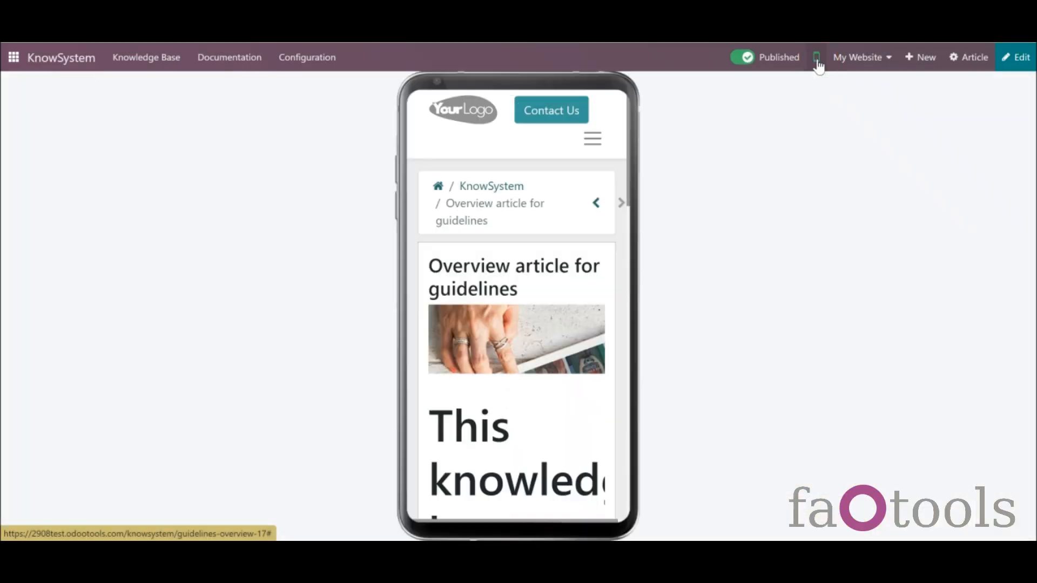
left_click(817, 59)
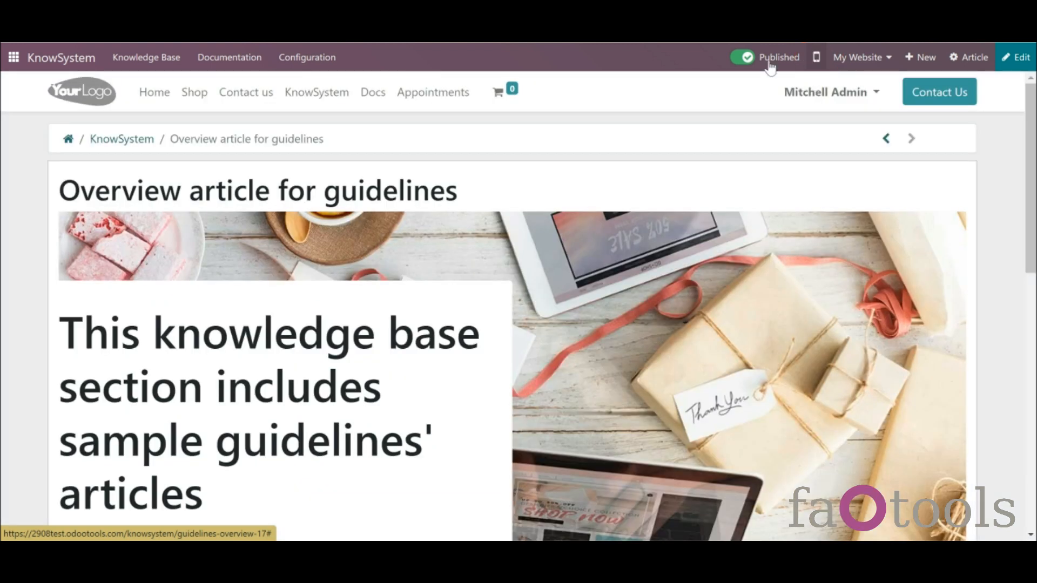
left_click(746, 60)
left_click(734, 64)
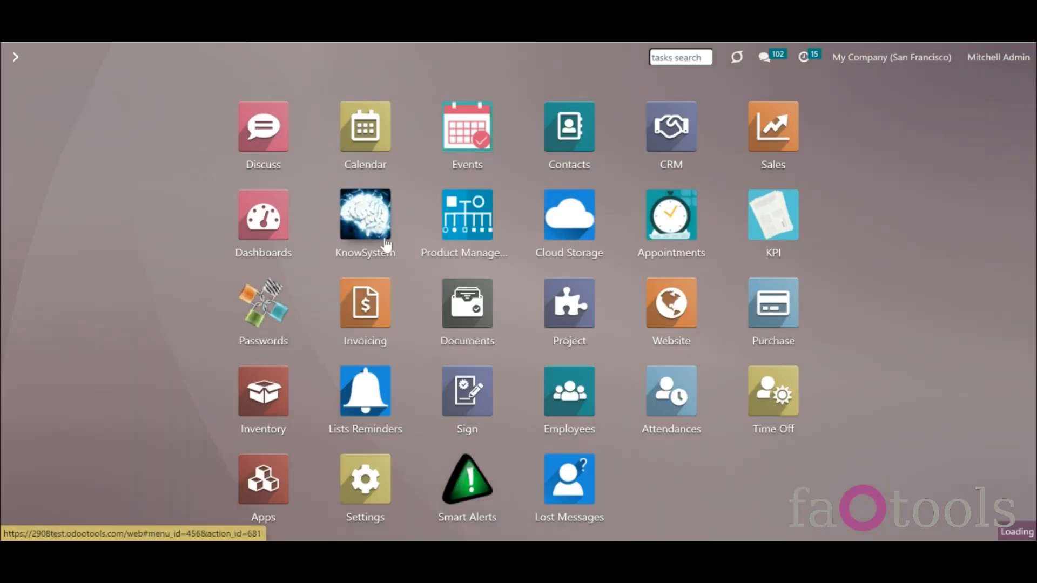
- Enable Print in Portal in KnowSystem settings, save, and go on to the RecordSet Operations article
left_click(387, 244)
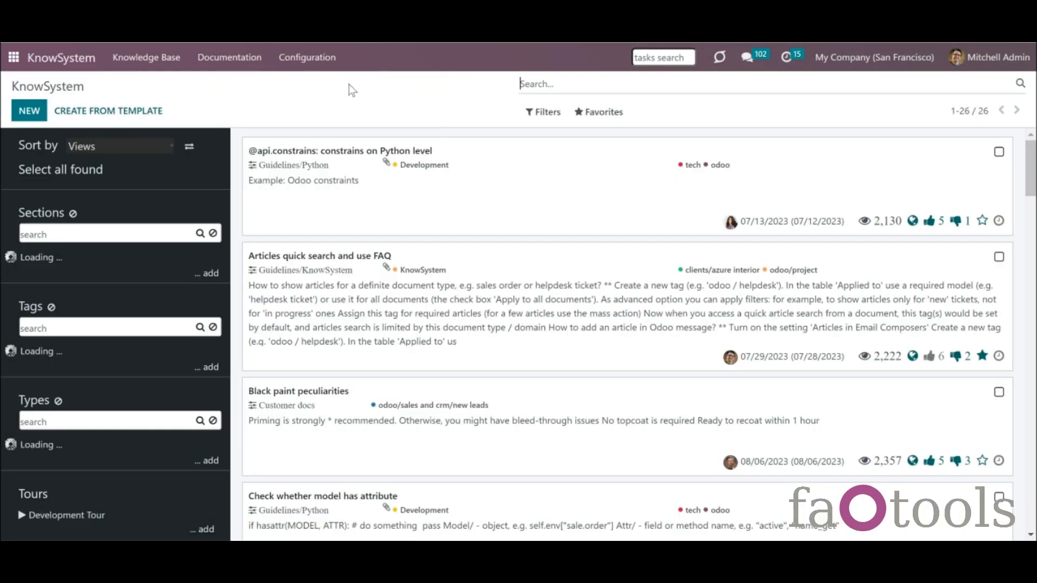
left_click(307, 57)
left_click(340, 233)
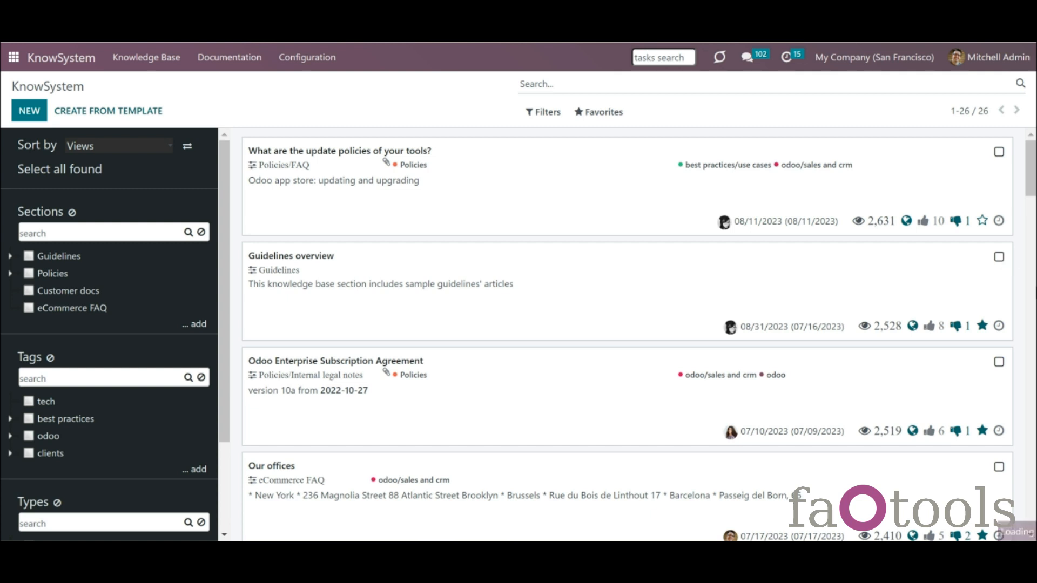
left_click(1030, 379)
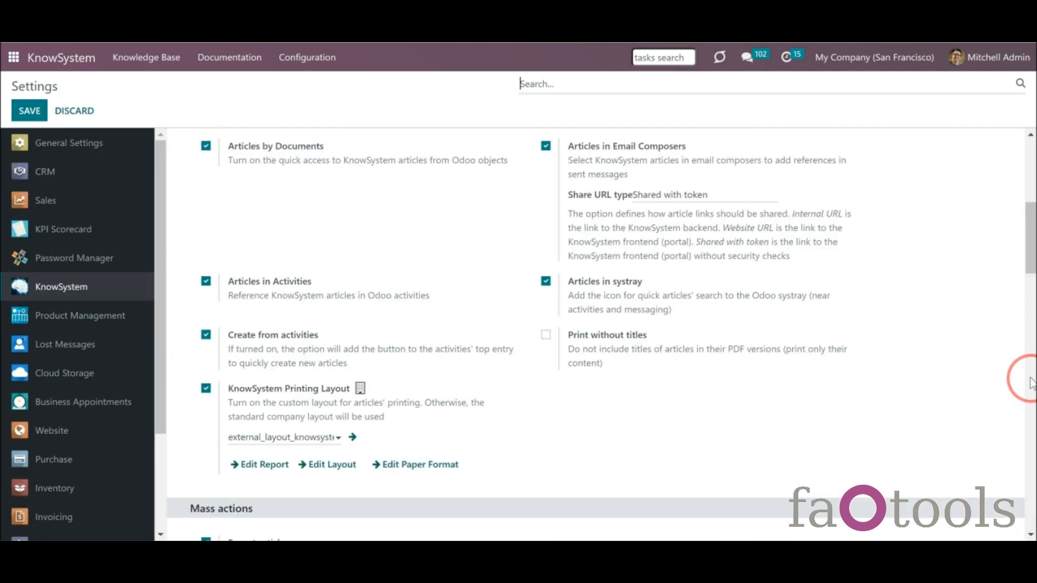
left_click(1031, 379)
left_click(1030, 313)
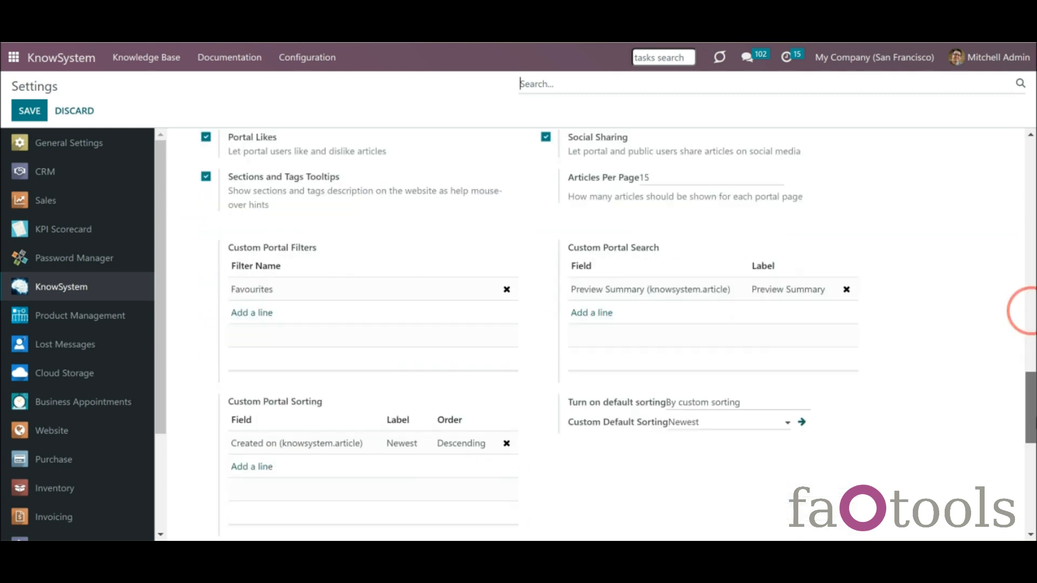
left_click_drag(1036, 421, 1035, 391)
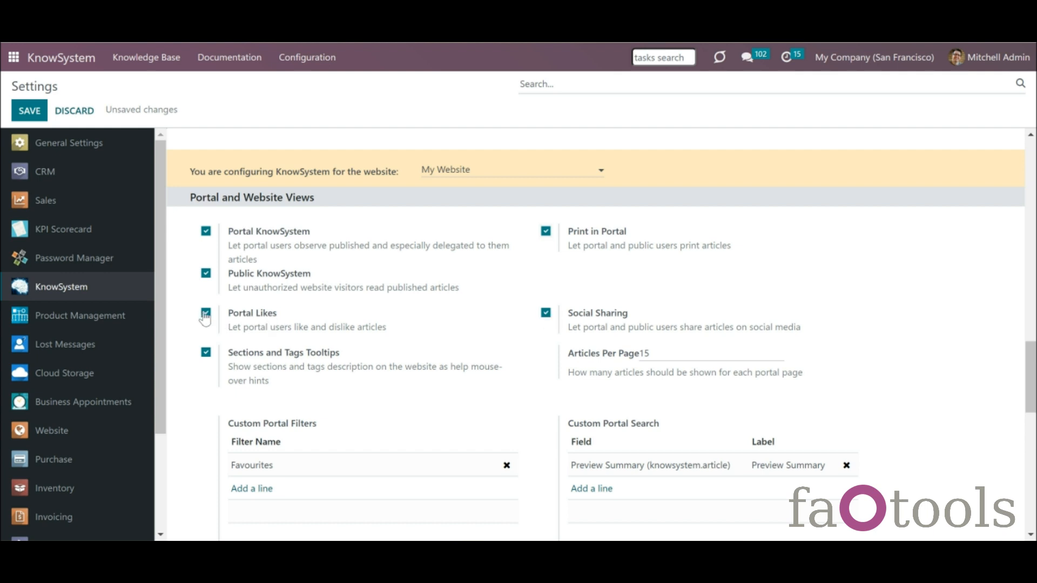
left_click(34, 108)
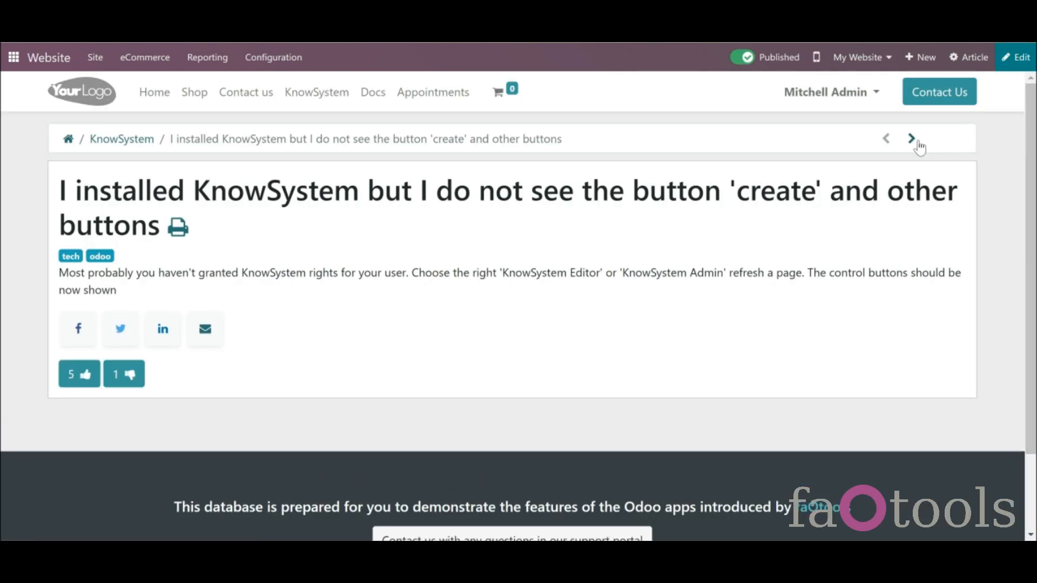
left_click(917, 142)
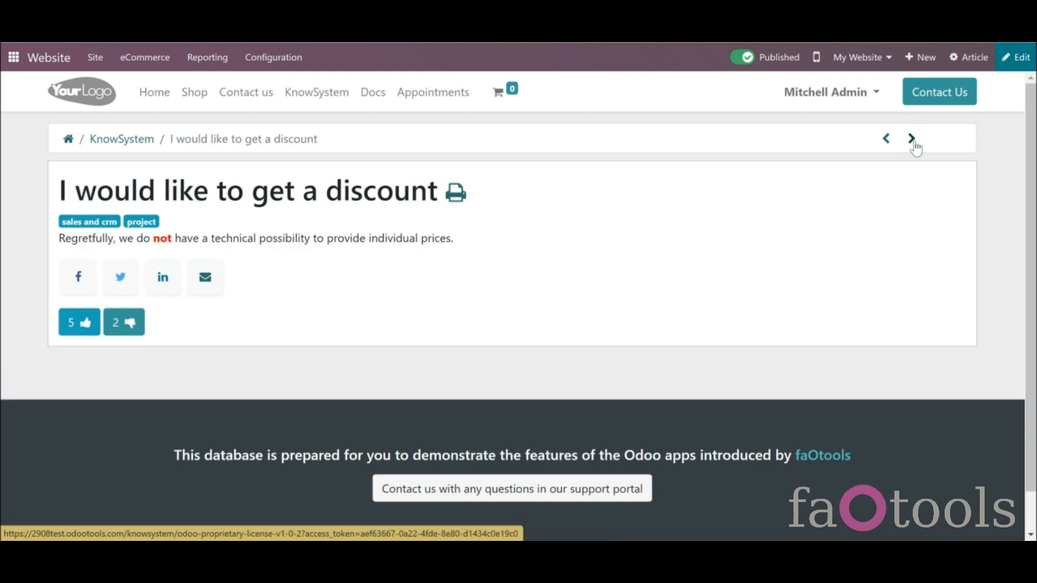
- Step forward and back between portal articles, then return to the KnowSystem overview
left_click(913, 143)
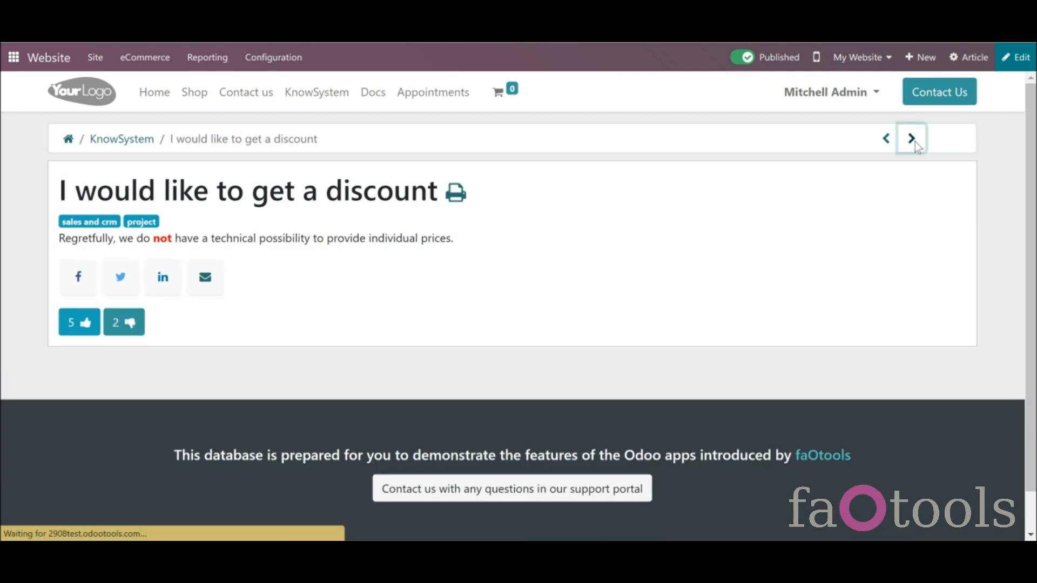
left_click(887, 143)
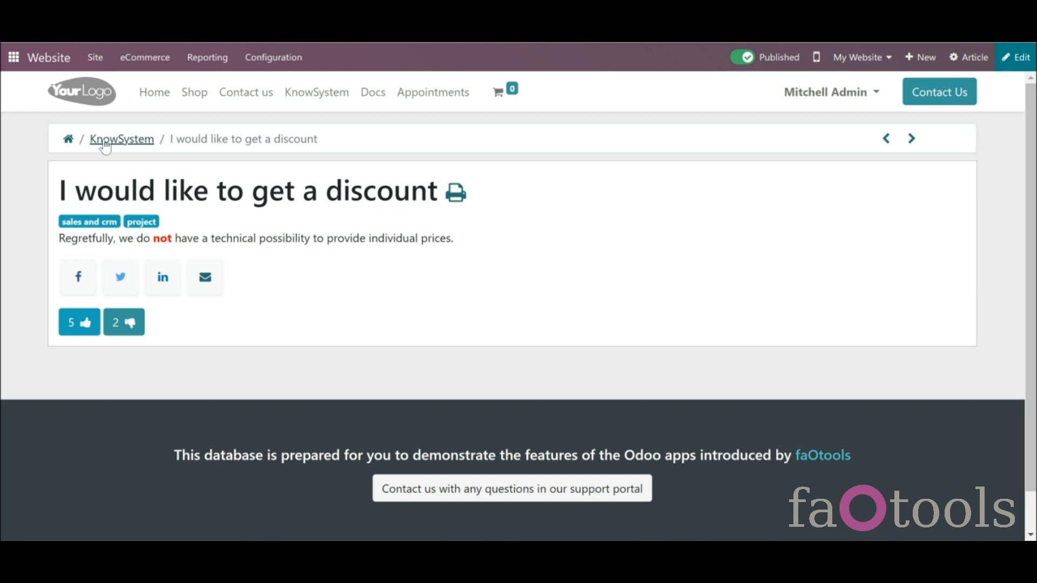
left_click(146, 143)
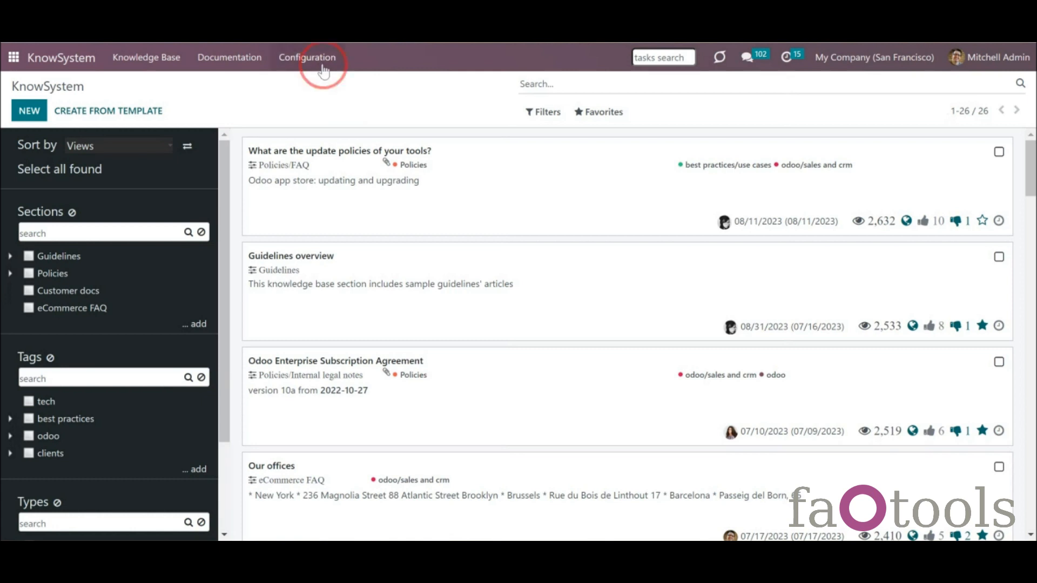
- Open KnowSystem configuration settings to view the enabled Documentation Builder extra feature
left_click(325, 57)
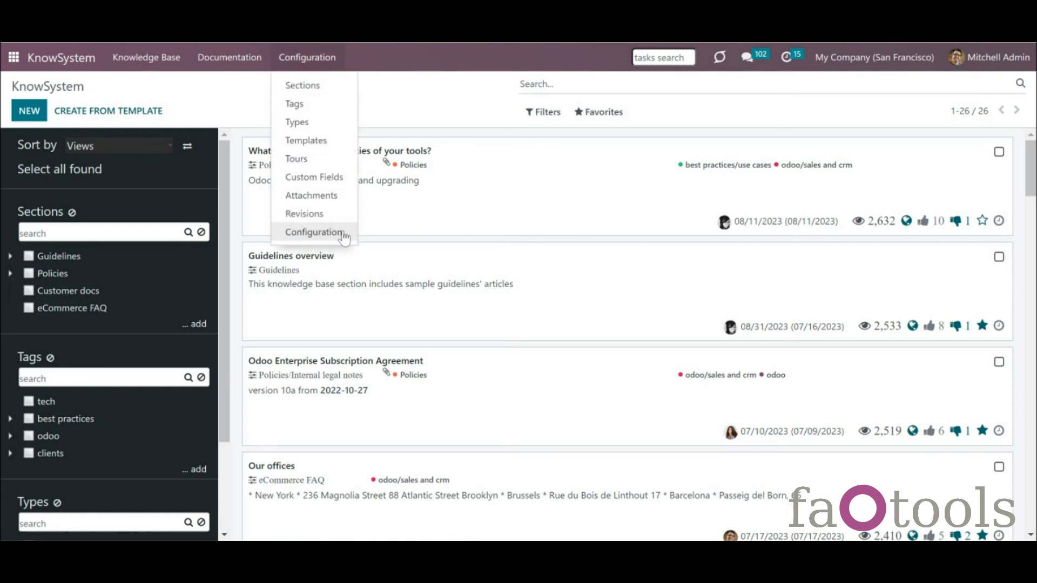
left_click(343, 236)
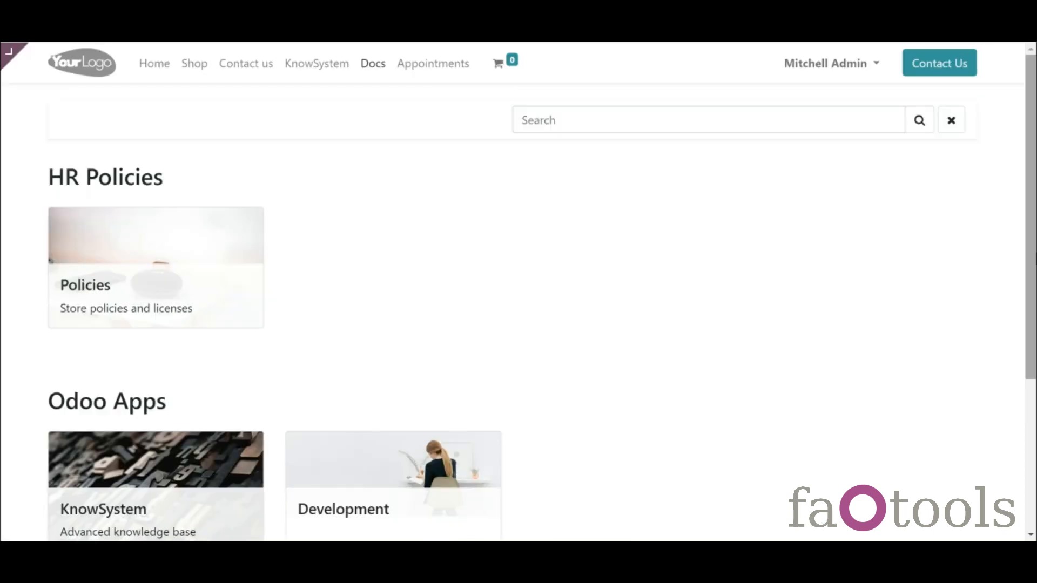
scroll(1029, 254, "down", 3)
scroll(1029, 254, "up", 1)
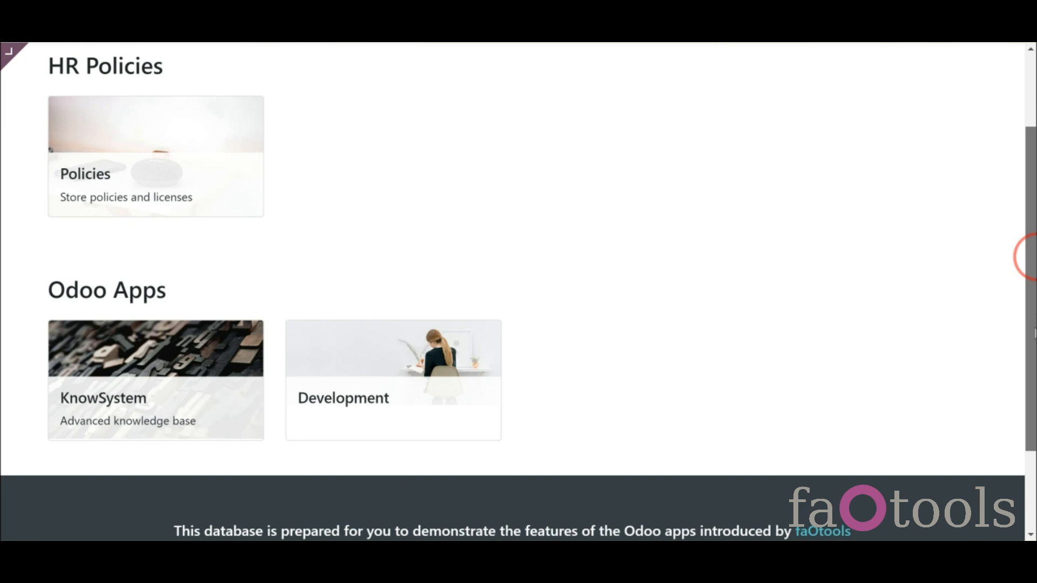
- Open the Policies documentation and scroll through the Odoo Enterprise Subscription Agreement article
left_click(178, 197)
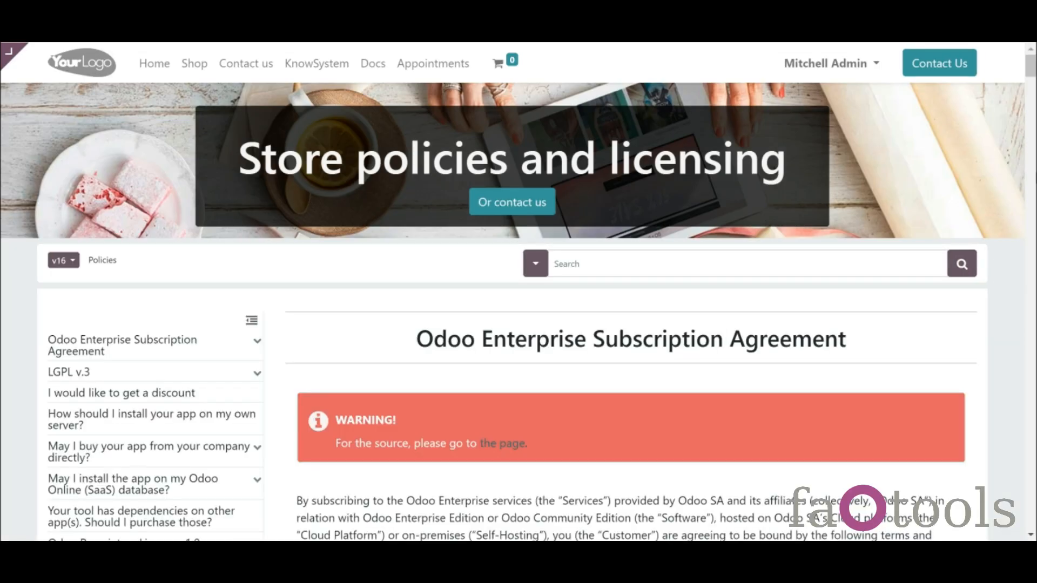
left_click_drag(1031, 71, 1031, 228)
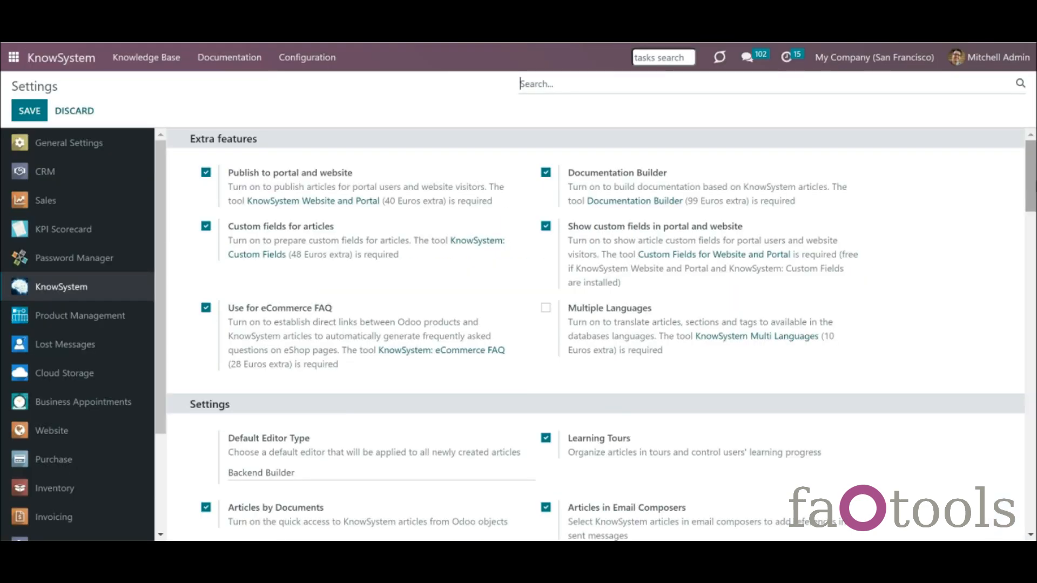
scroll(1029, 162, "down", 15)
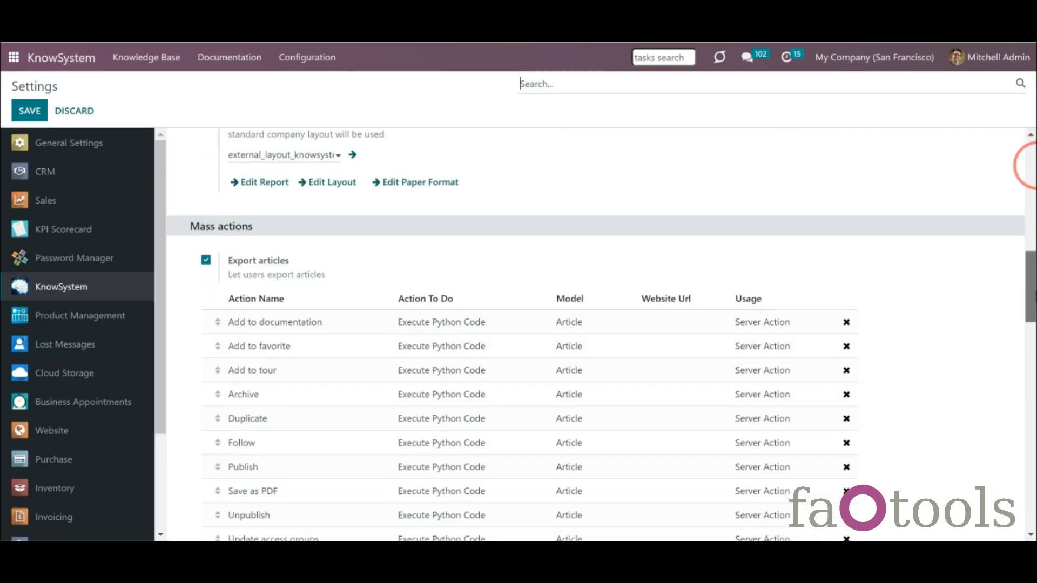
- Scroll to the Documentation Builder settings, then open the Documentation Sections kanban board
scroll(1031, 165, "down", 12)
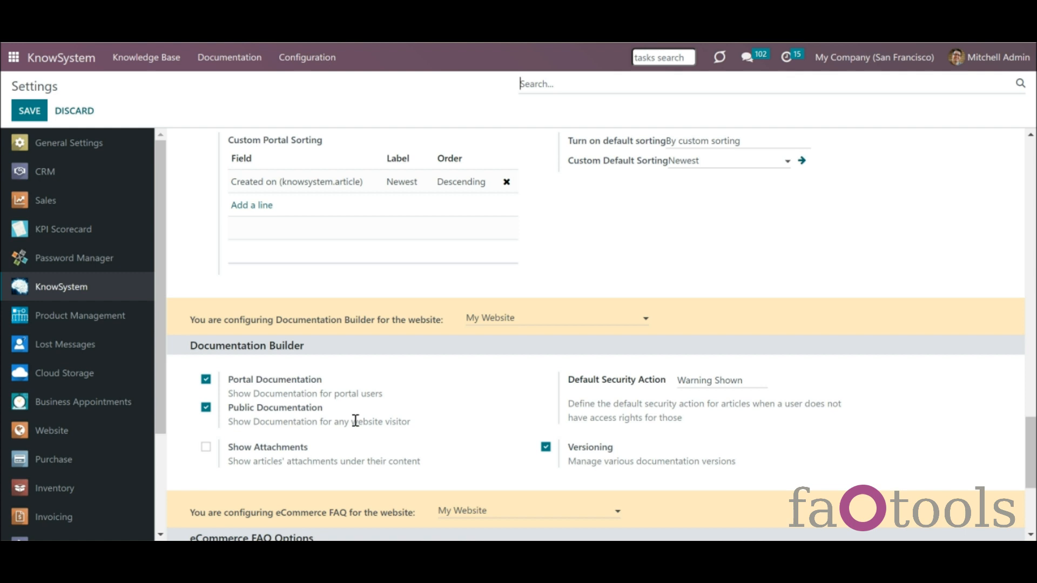
left_click(231, 60)
left_click(245, 90)
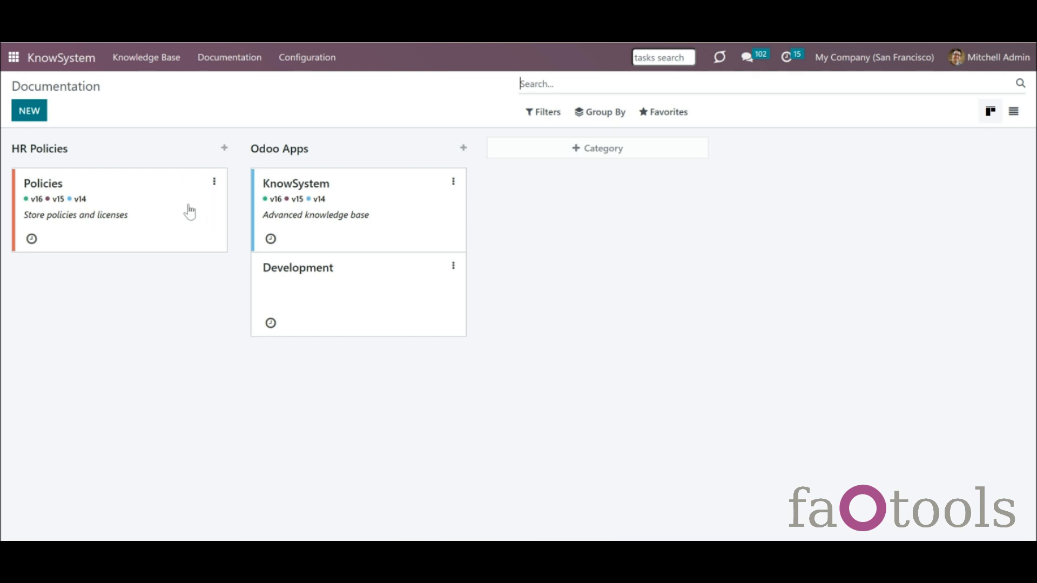
- Review the ordered articles in the Policies documentation section, then return to the article list
left_click(189, 212)
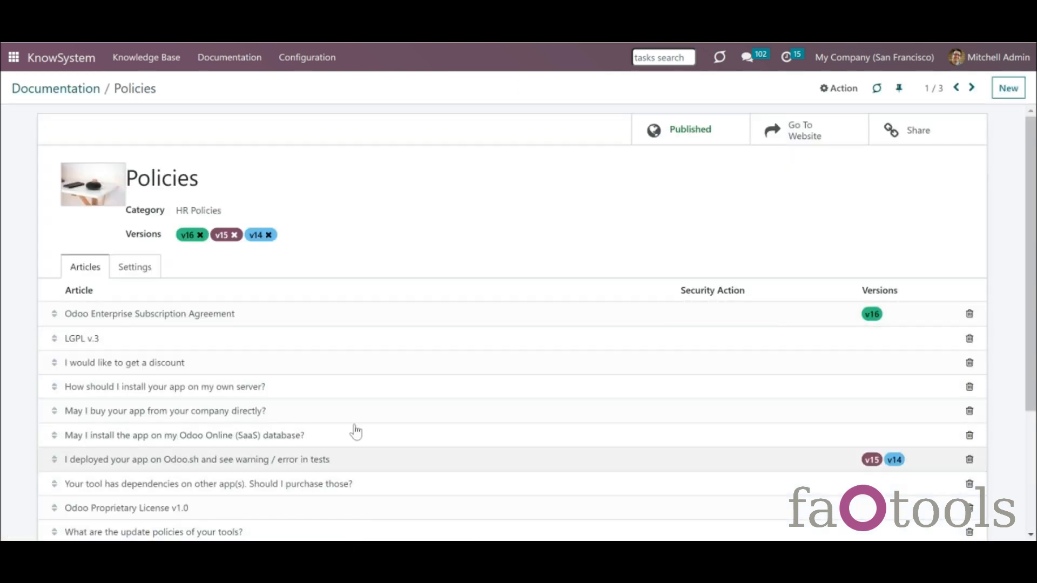
left_click_drag(1026, 314, 1030, 348)
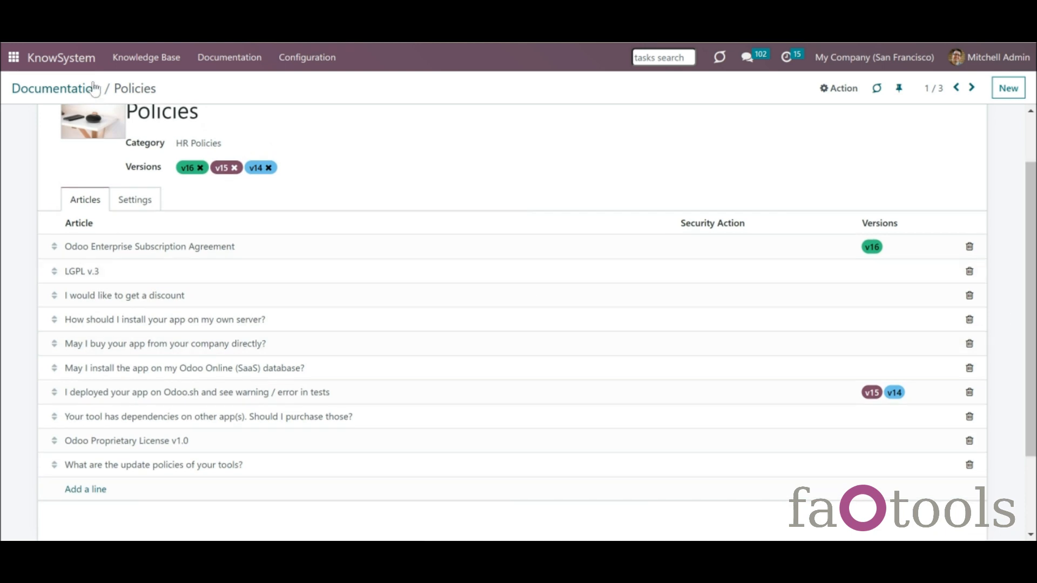
left_click(92, 64)
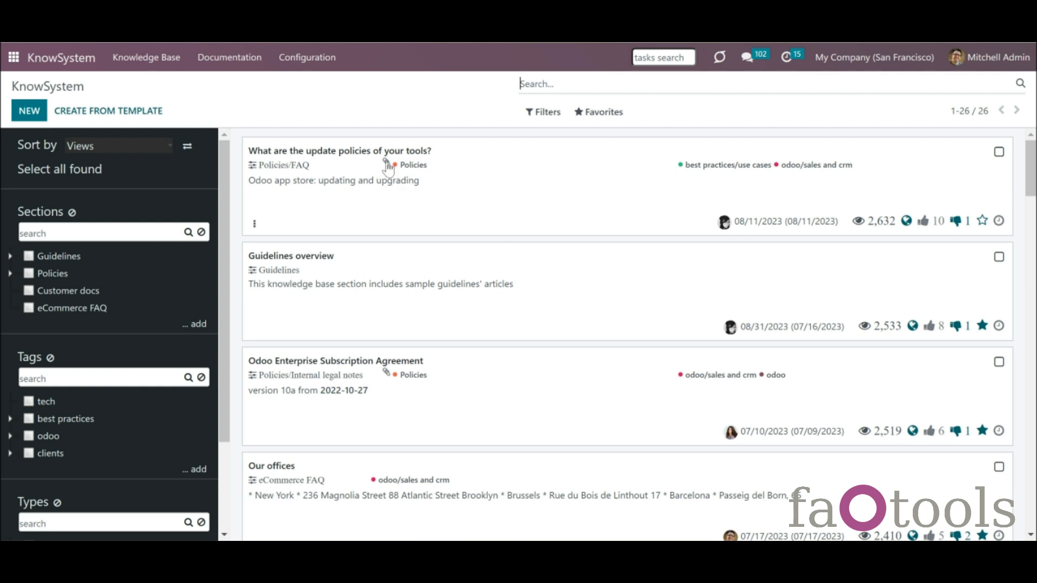
- Open 'What are the update policies of your tools?' and check that its Info statistics list the Policies section
mouse_move(388, 168)
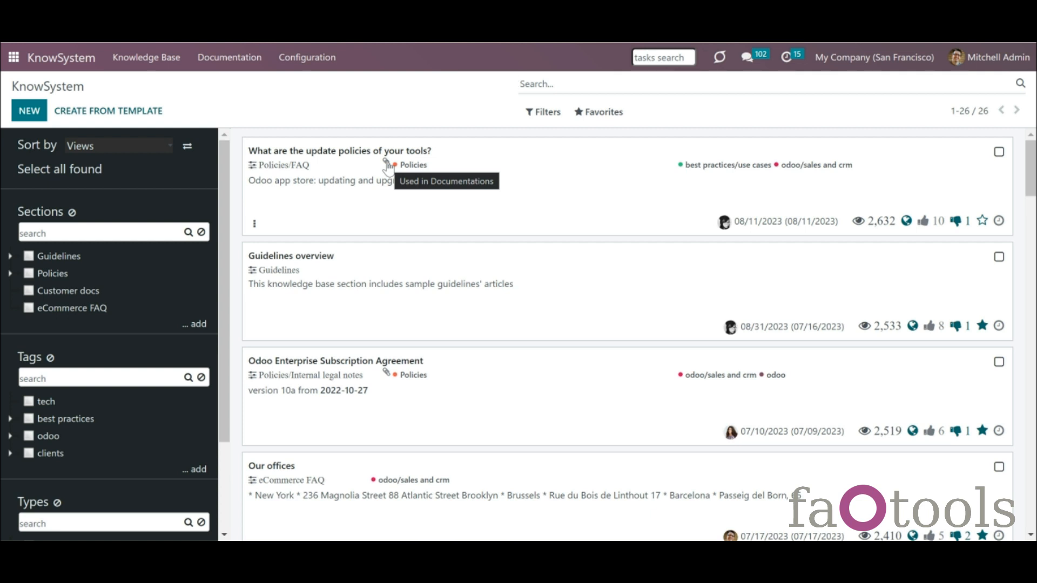
left_click(428, 185)
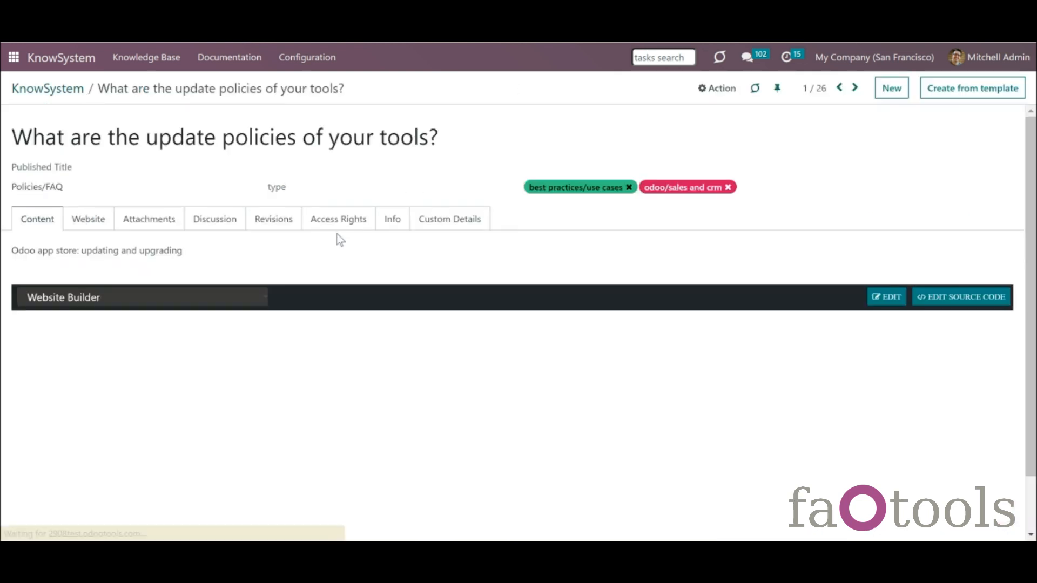
left_click(392, 222)
left_click_drag(1029, 157, 1030, 250)
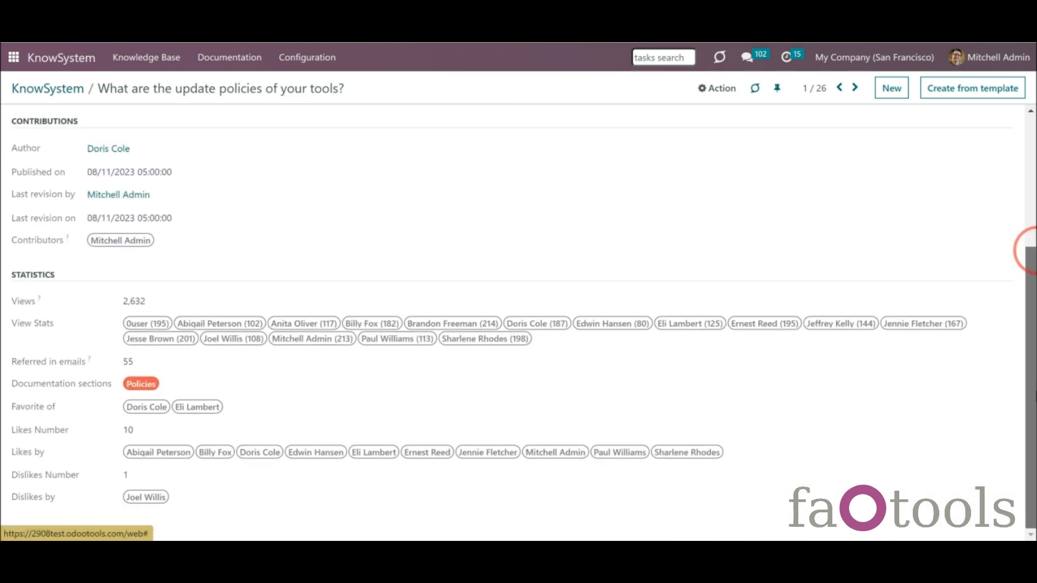
left_click(132, 388)
left_click(196, 382)
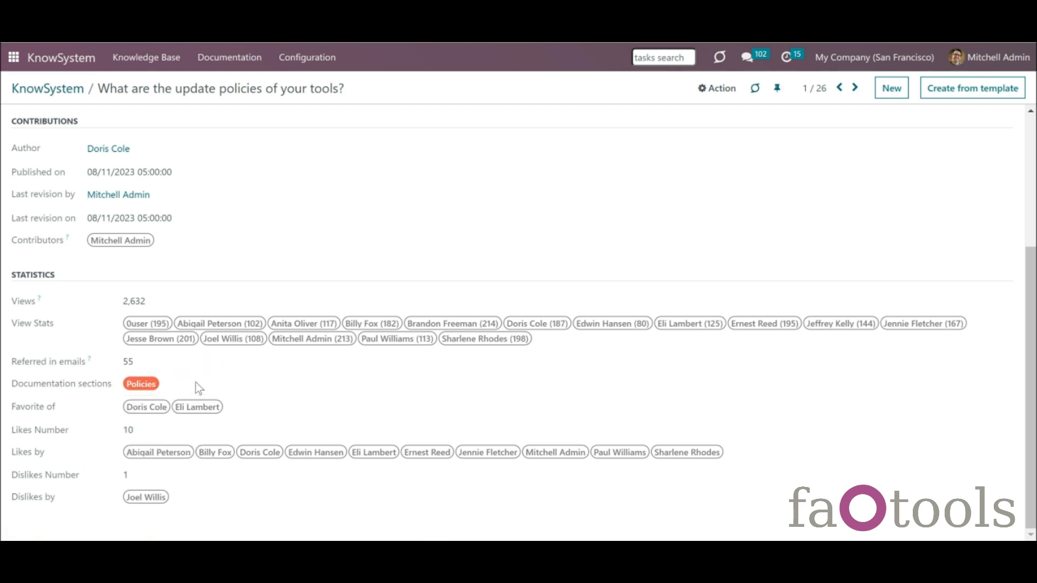
- Back in the article list, apply and then remove the Used in documentation filter
left_click(61, 91)
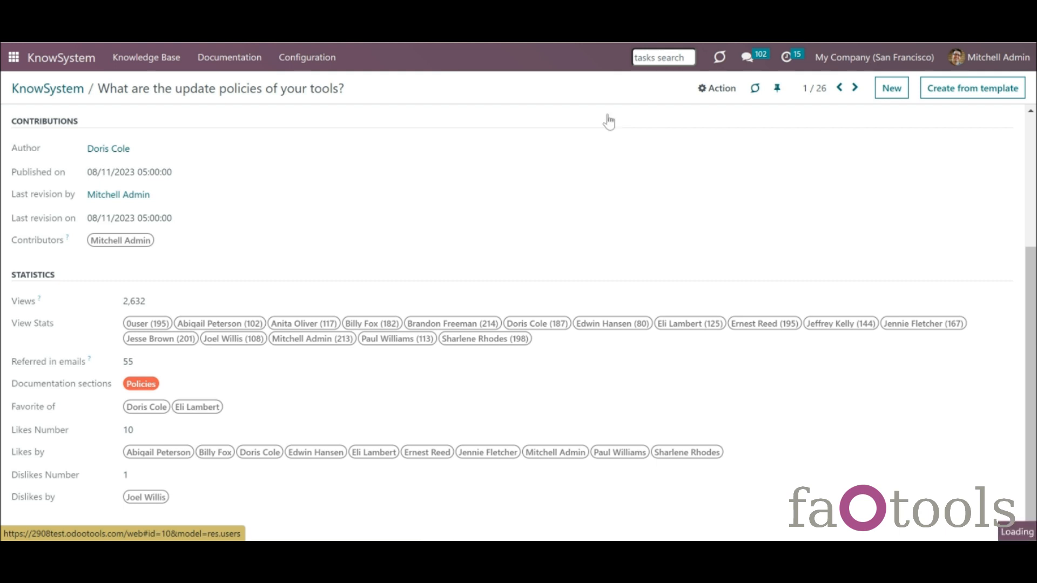
left_click(559, 113)
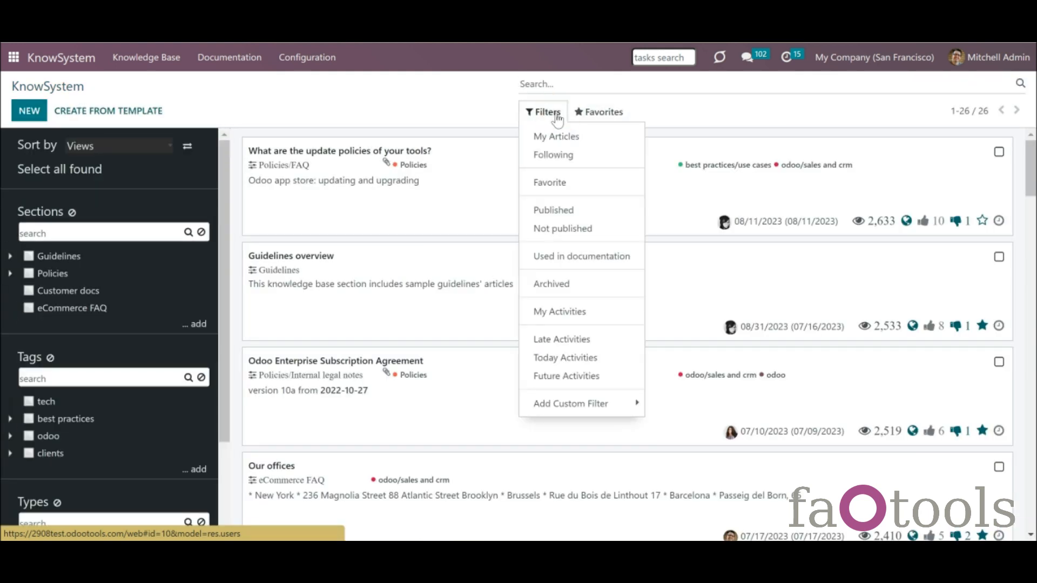
left_click(593, 257)
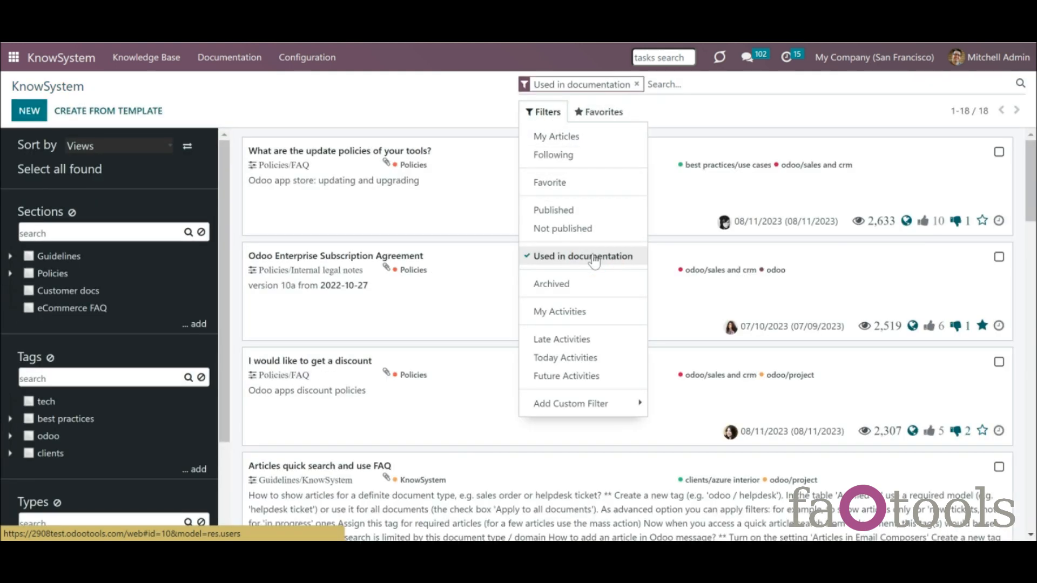
mouse_move(1029, 162)
left_mouse_down()
mouse_move(1029, 184)
mouse_move(1029, 157)
left_mouse_up()
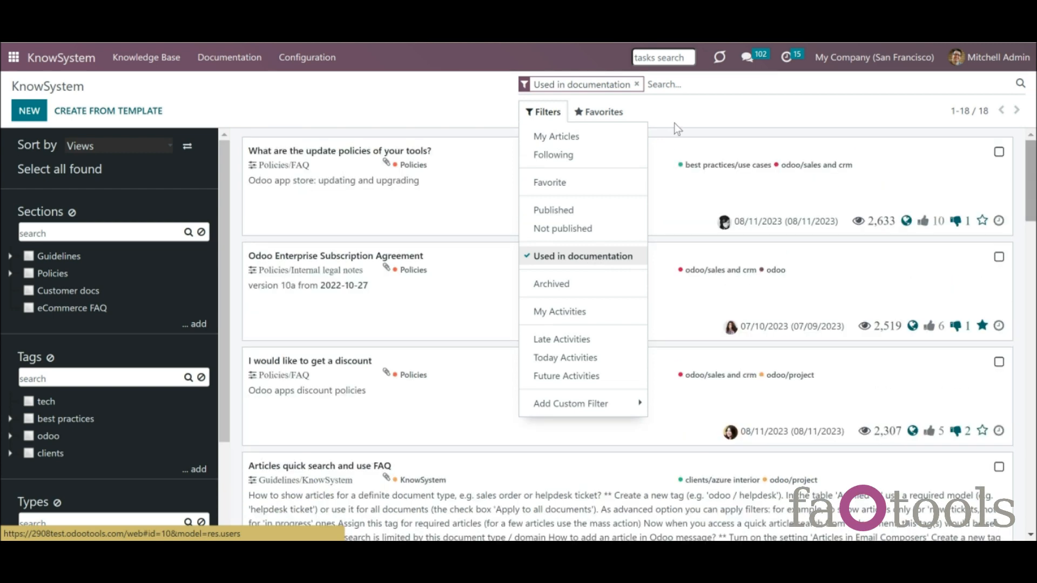
left_click(605, 259)
- Search Documentation sections for 'policies', narrowing the list to 10, then clear it to restore 26
left_click(664, 86)
type("po")
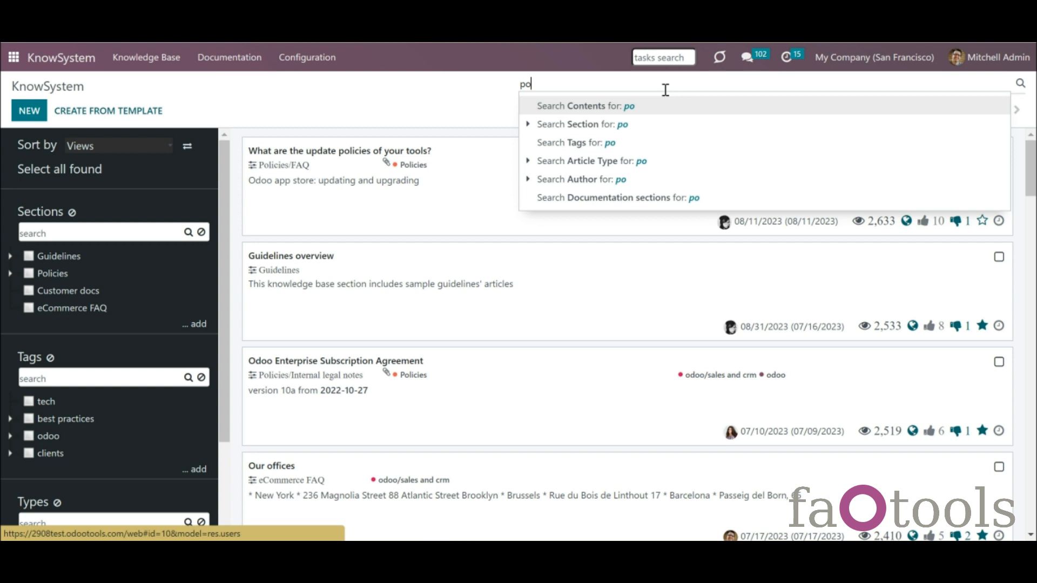
type("licies")
key("Down")
key("Down")
key("Down")
key("Down")
key("Down")
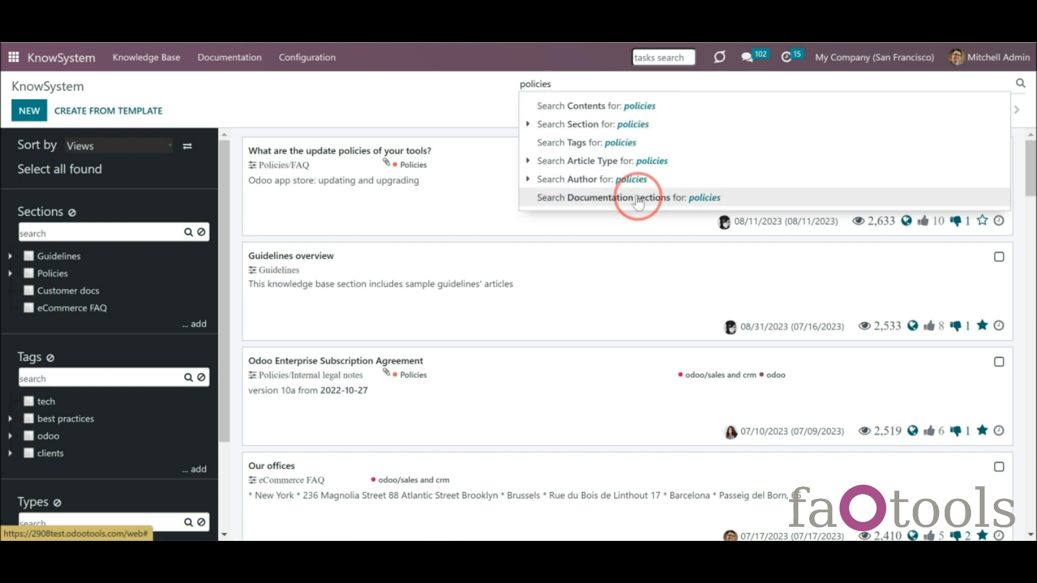
key("Return")
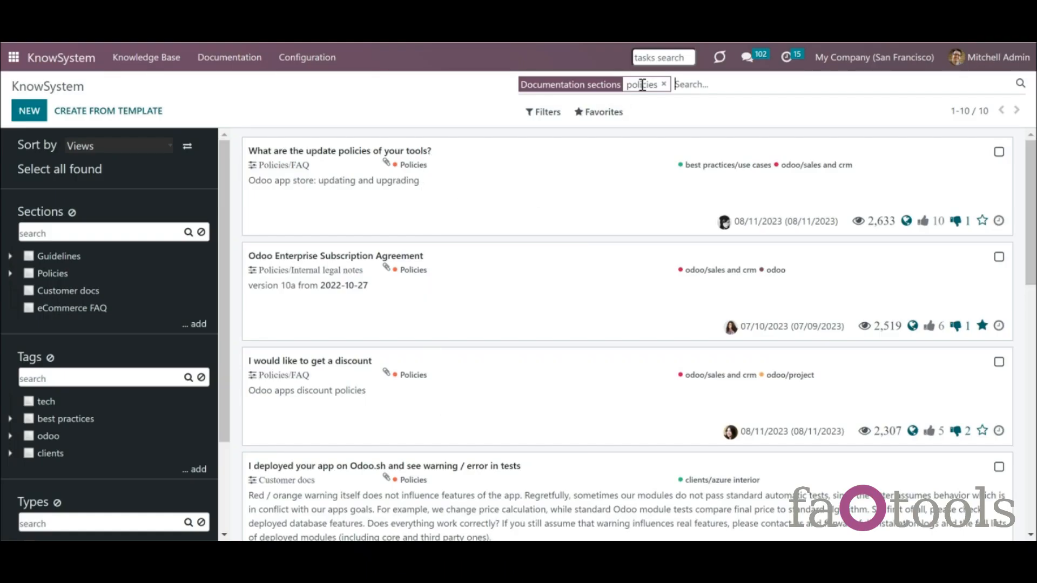
left_click(664, 84)
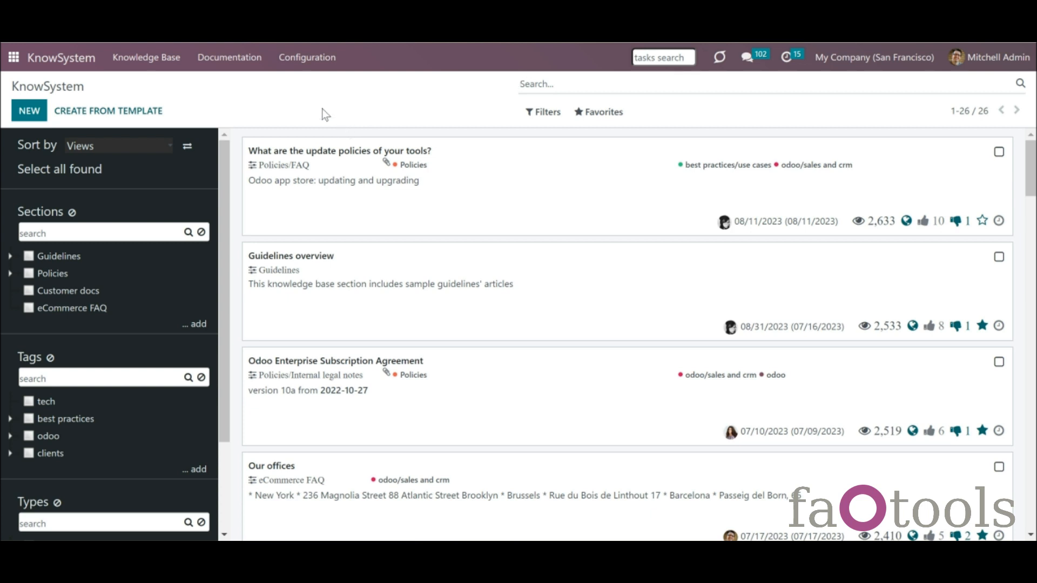
left_click(234, 59)
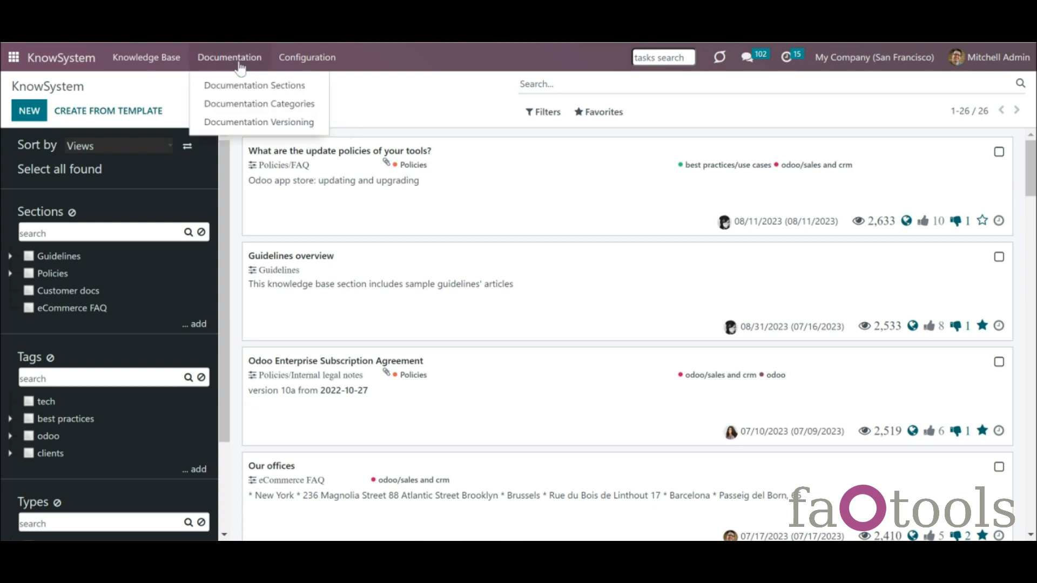
- Create and save a new documentation category named 'Extra'
left_click(264, 104)
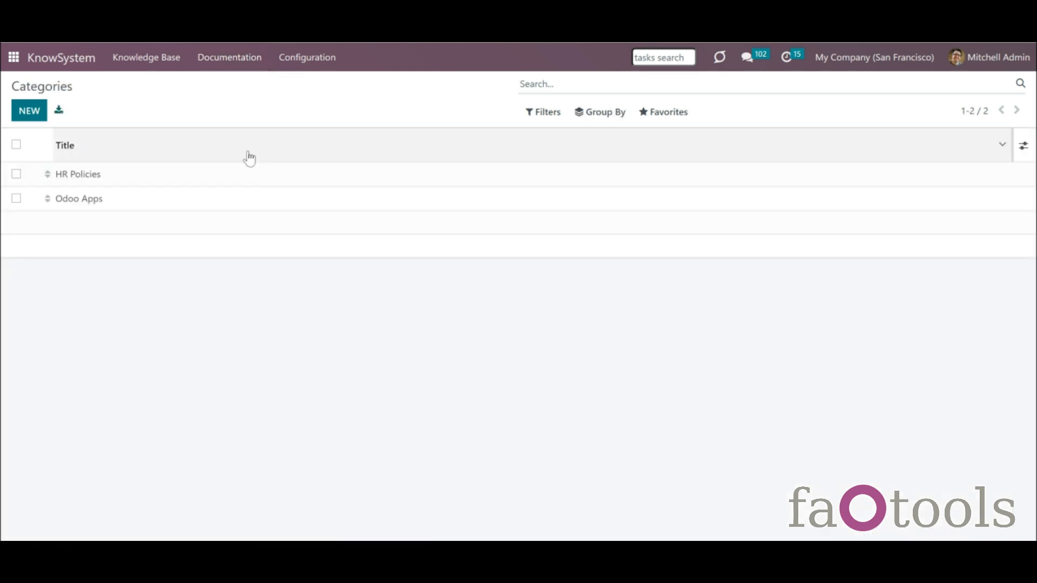
left_click(33, 110)
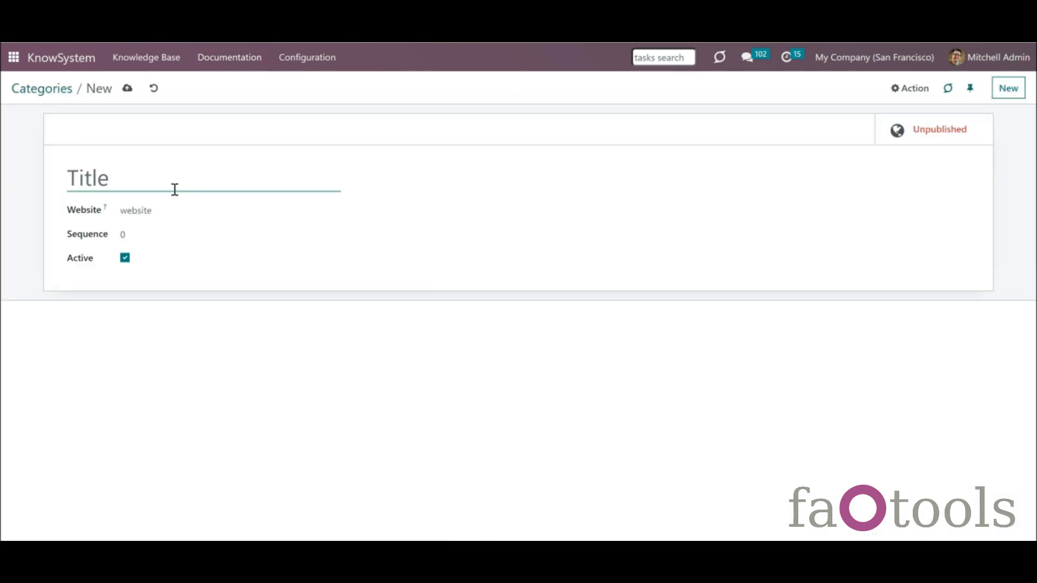
type("Extra")
left_click(128, 90)
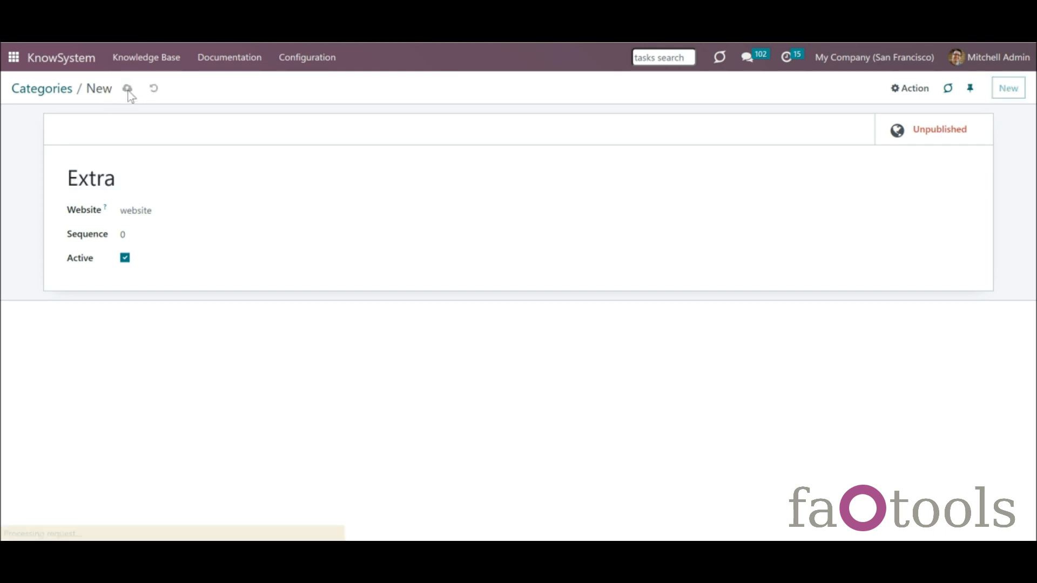
- Add a 'Best apps' category column on the Documentation Sections board
left_click(231, 65)
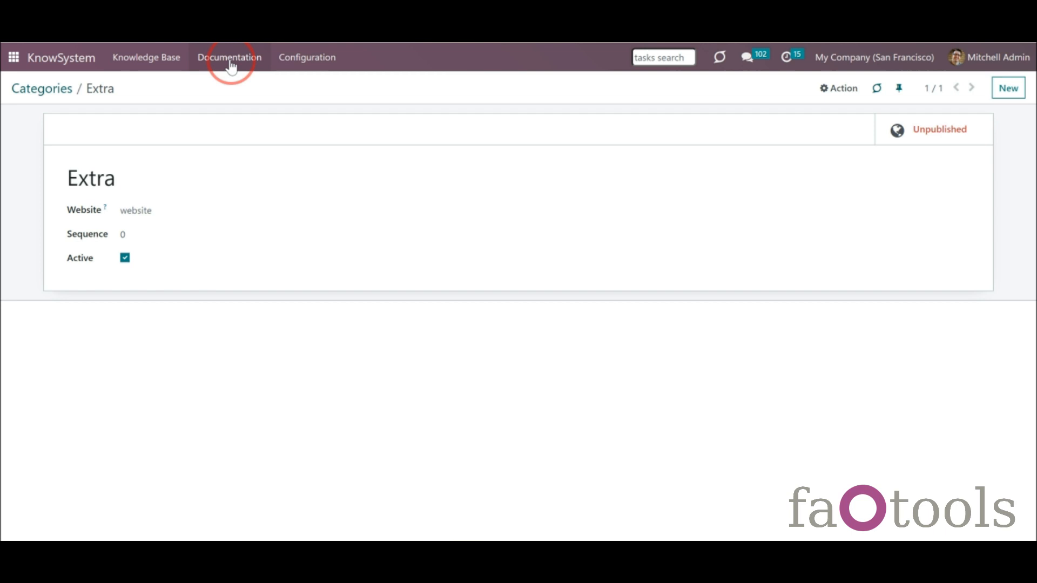
left_click(243, 91)
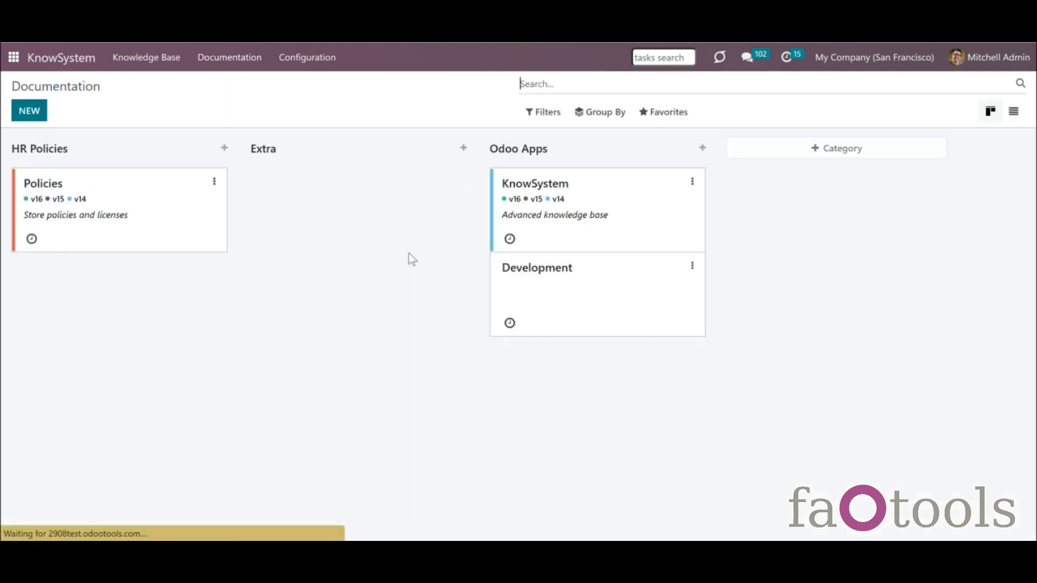
left_click(778, 151)
type("Best apps")
left_click(932, 147)
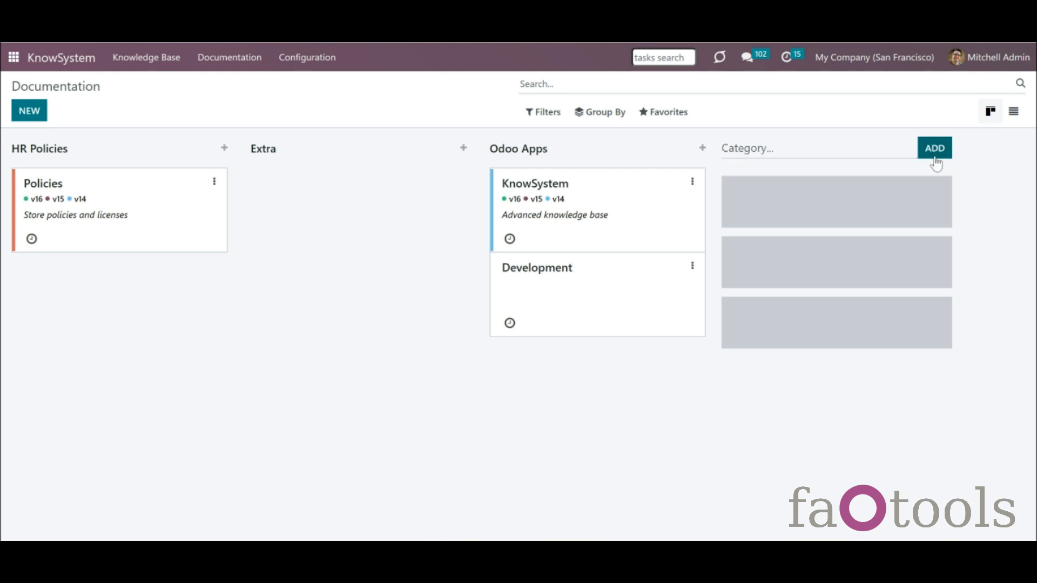
left_click_drag(791, 148, 769, 133)
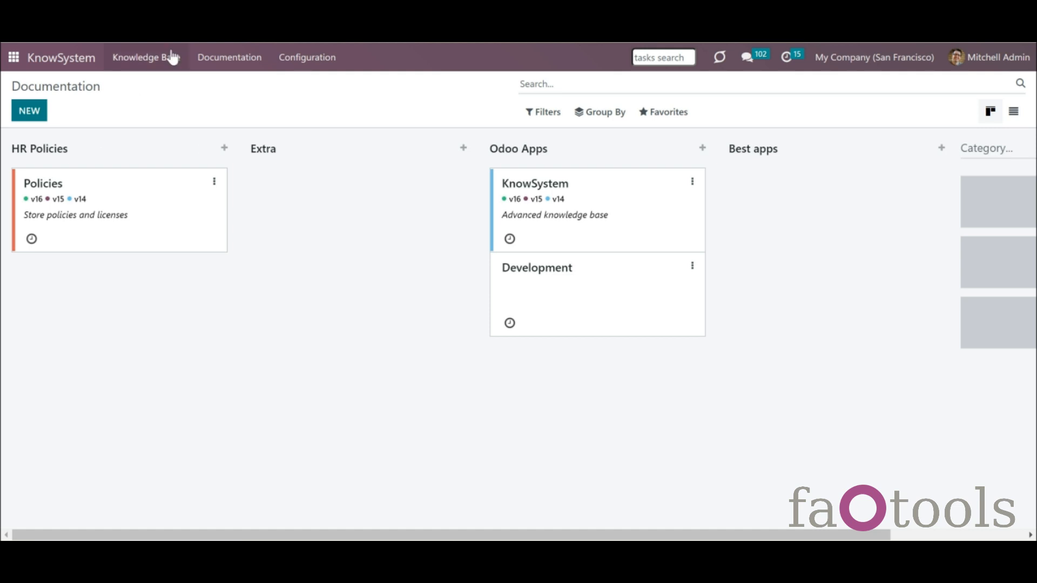
left_click(220, 63)
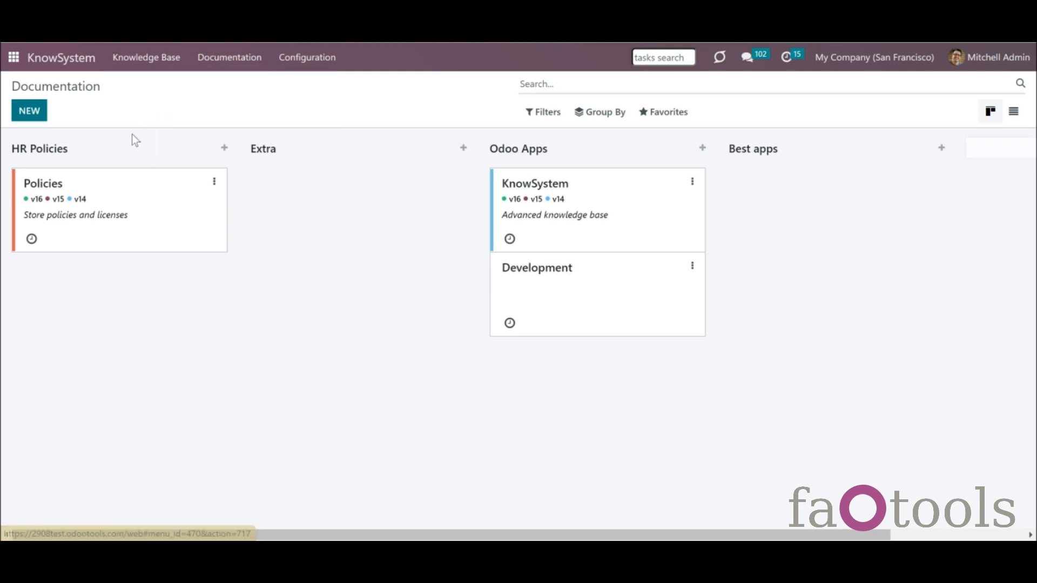
- Create a 'FAQ' documentation section in the Extra category, leaving version empty, and save it
left_click(29, 110)
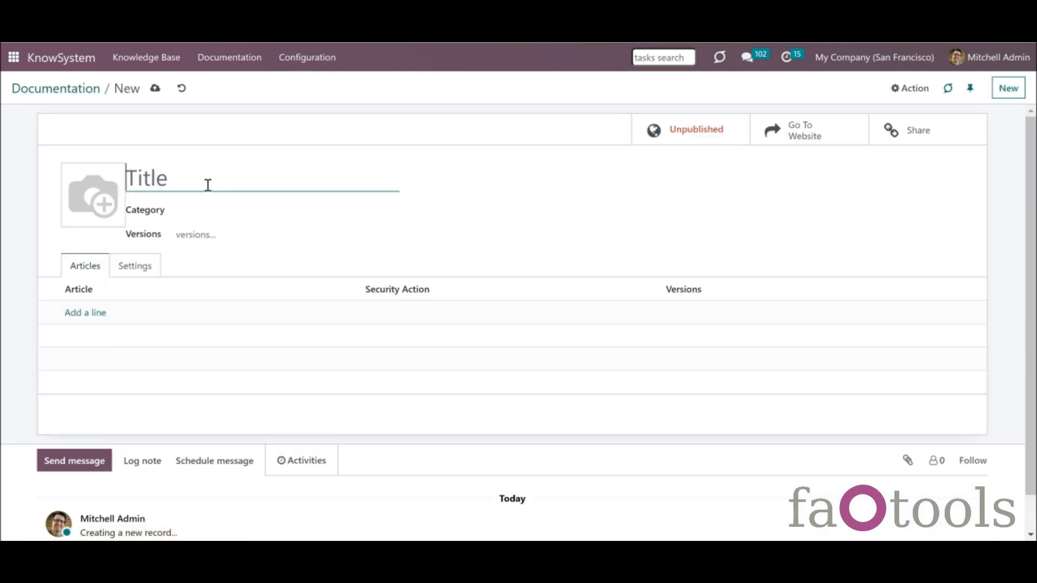
type("FAQ")
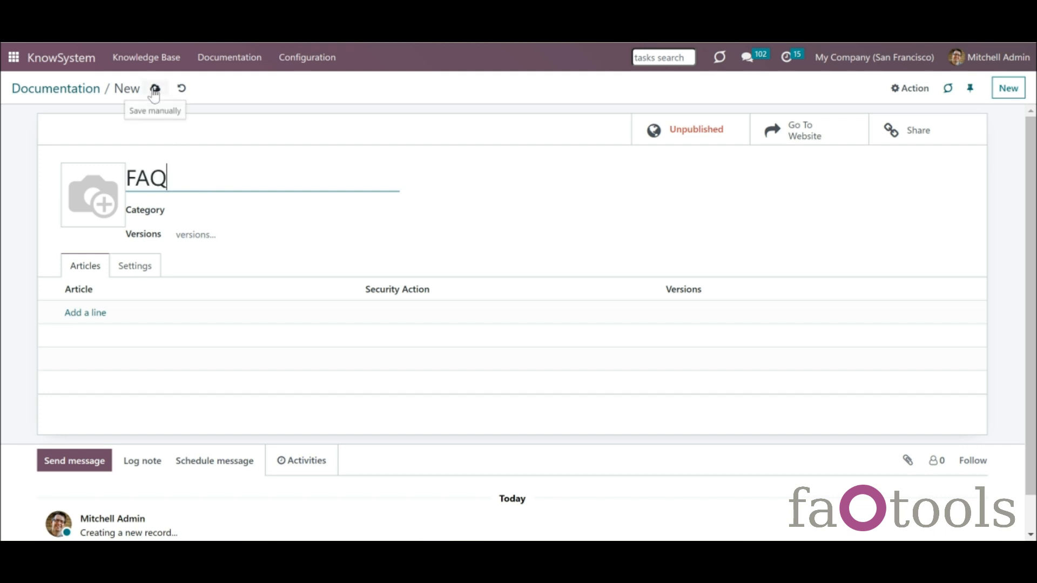
left_click(204, 213)
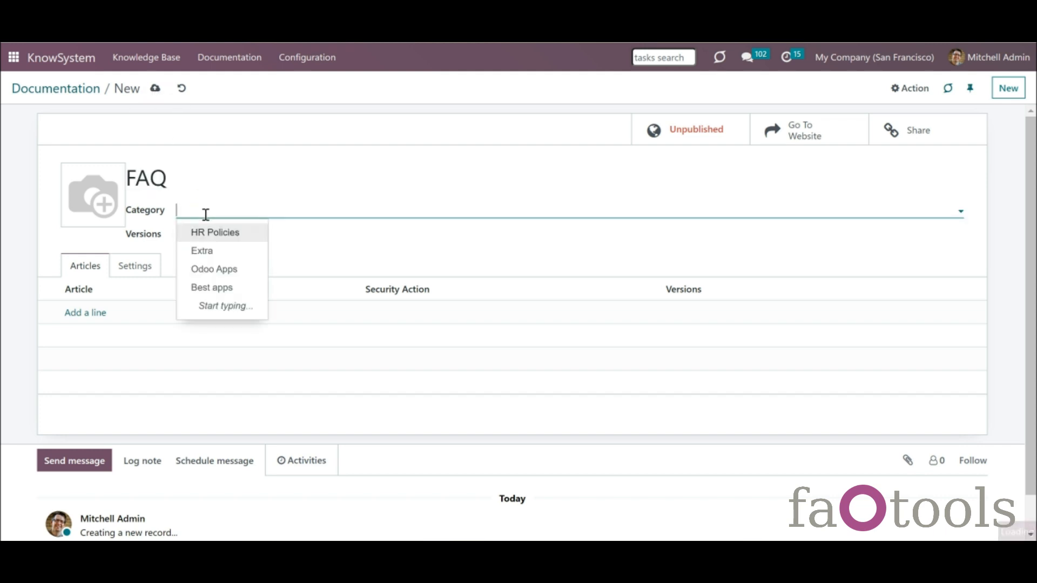
left_click(217, 251)
left_click(218, 235)
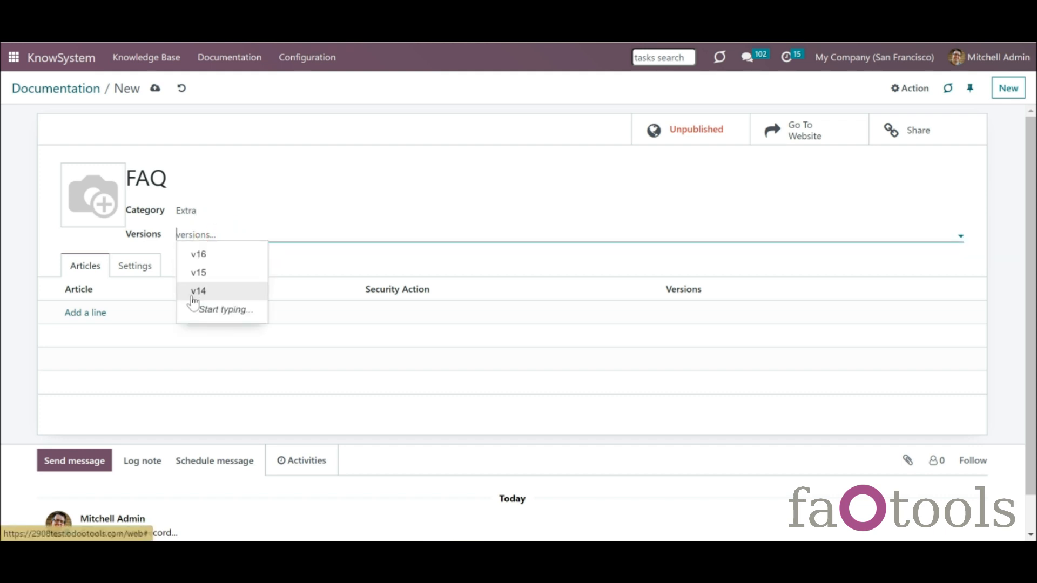
left_click(170, 273)
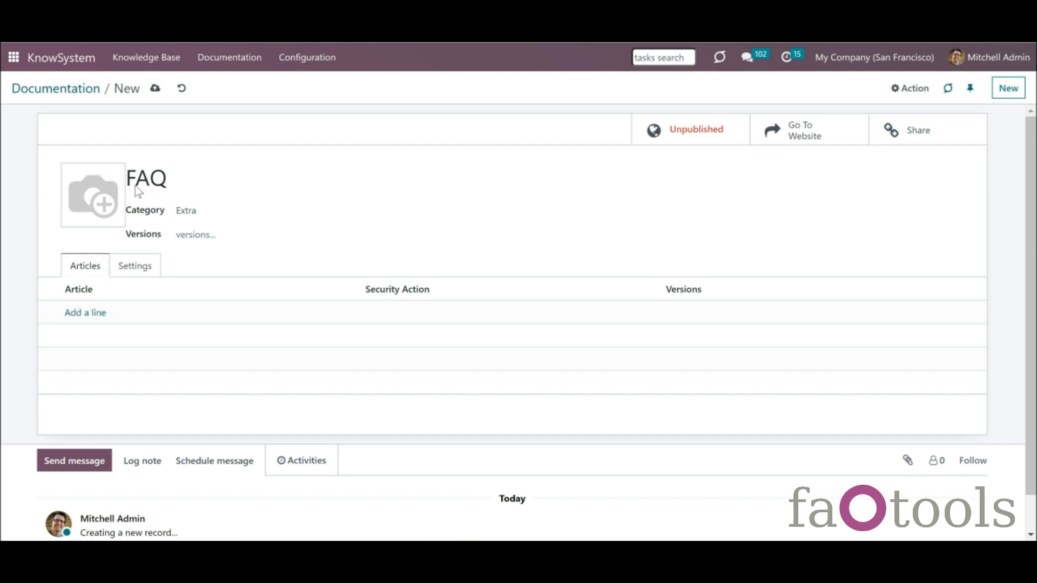
left_click(155, 90)
left_click(78, 64)
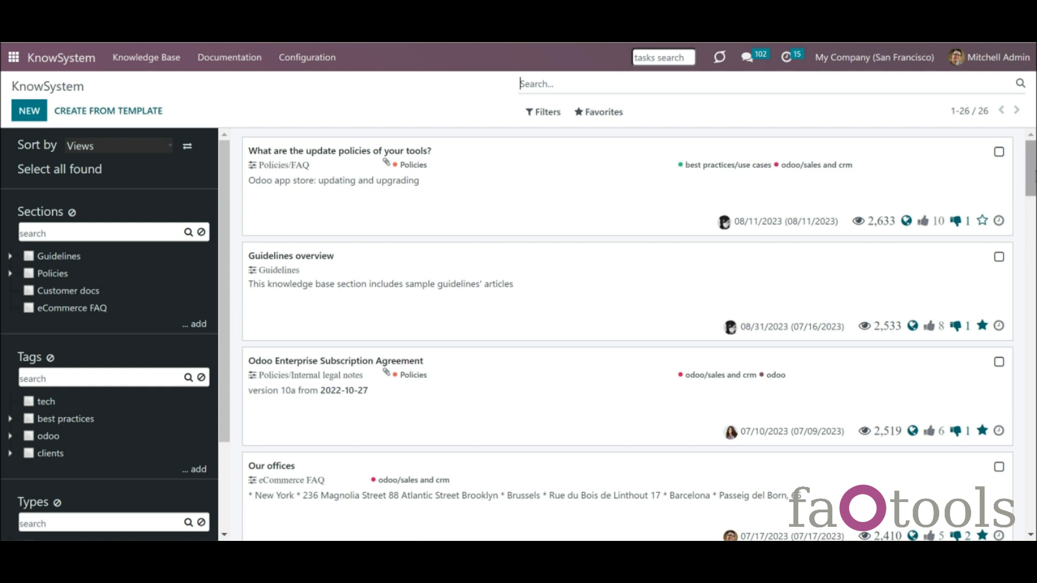
- Select the discount, Articles quick search, and embedding-another-website-page article cards
scroll(1021, 167, "down", 6)
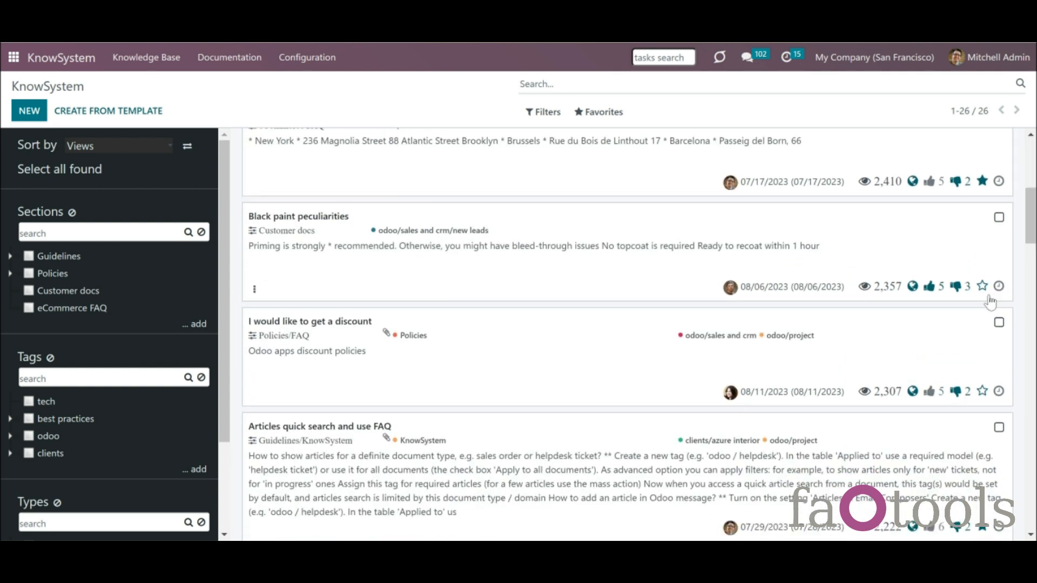
left_click(999, 323)
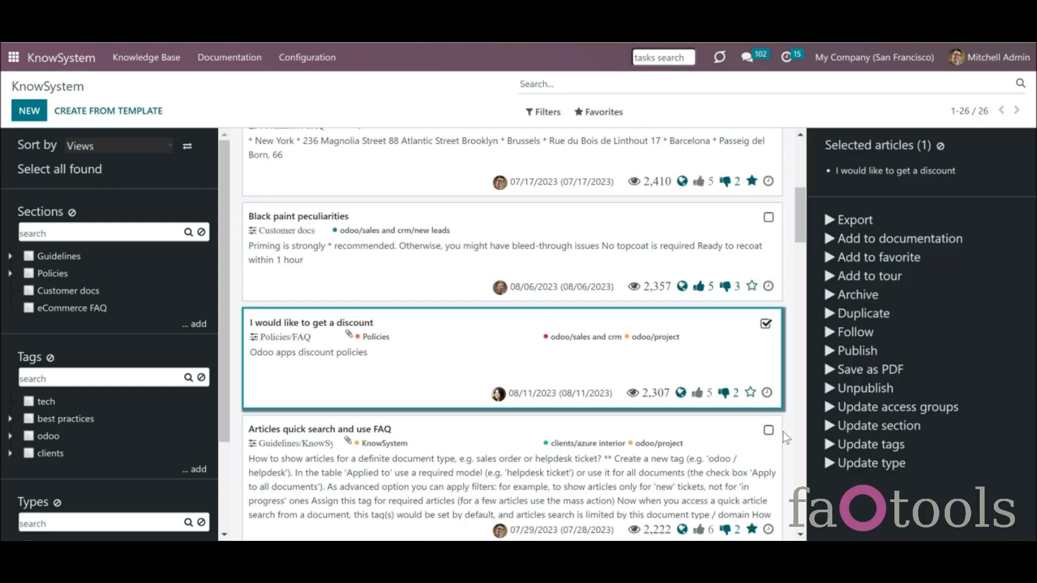
left_click(767, 433)
left_click_drag(799, 227, 808, 273)
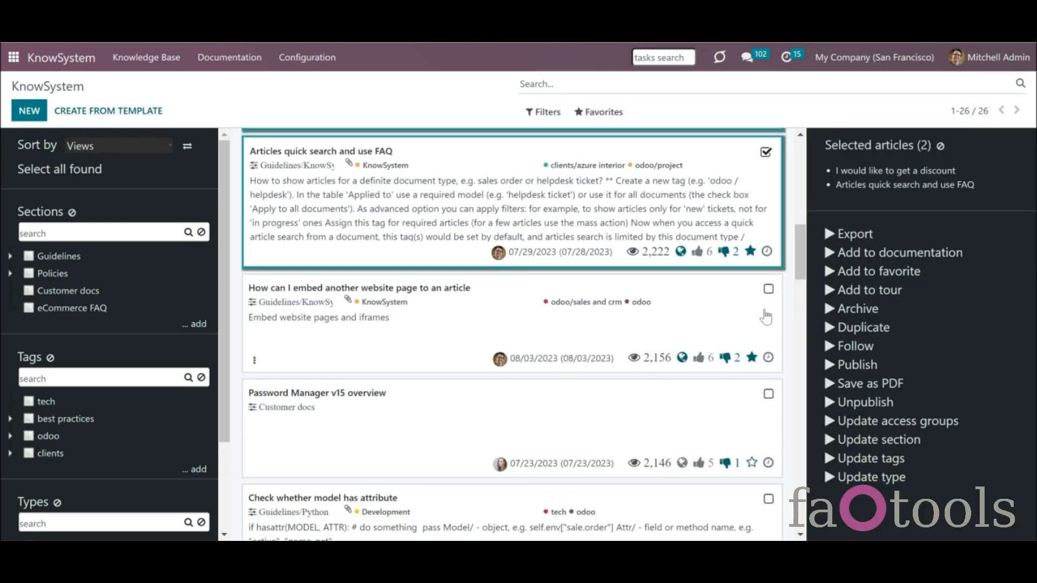
left_click(769, 290)
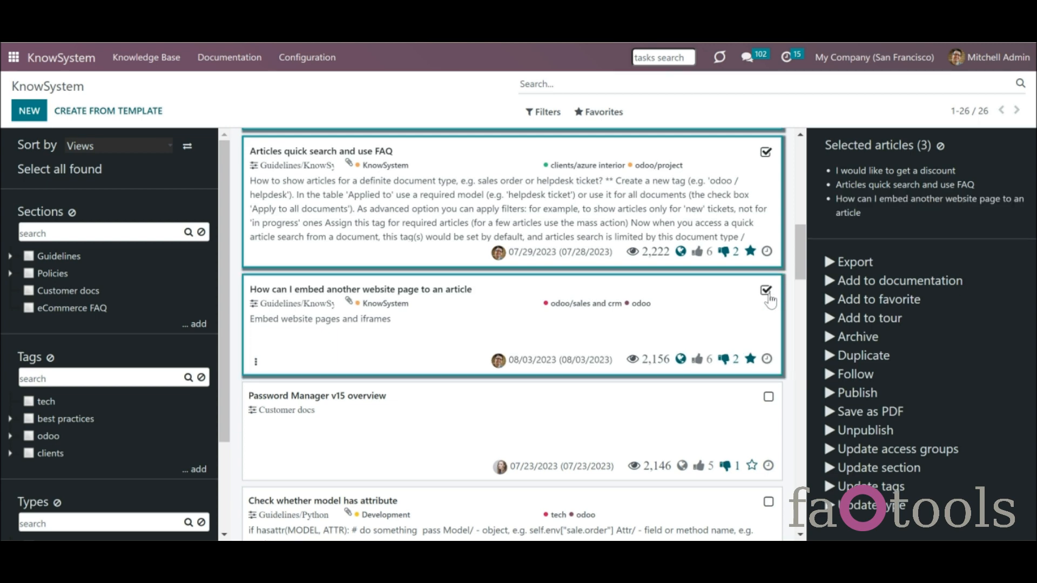
- Add the three selected articles to the FAQ section with Neglect access rights
left_click(851, 280)
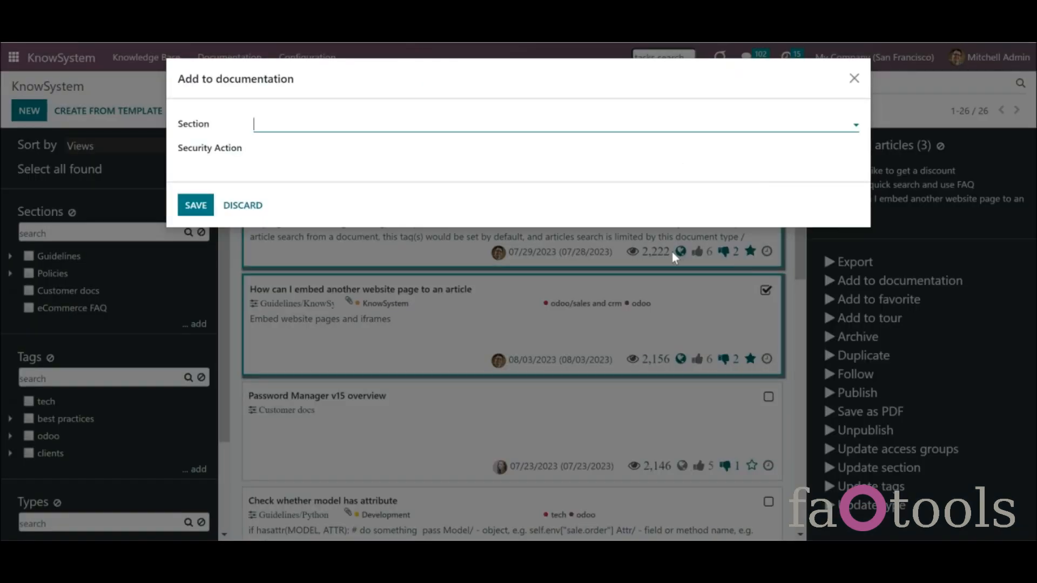
left_click(325, 123)
left_click(319, 203)
left_click(301, 151)
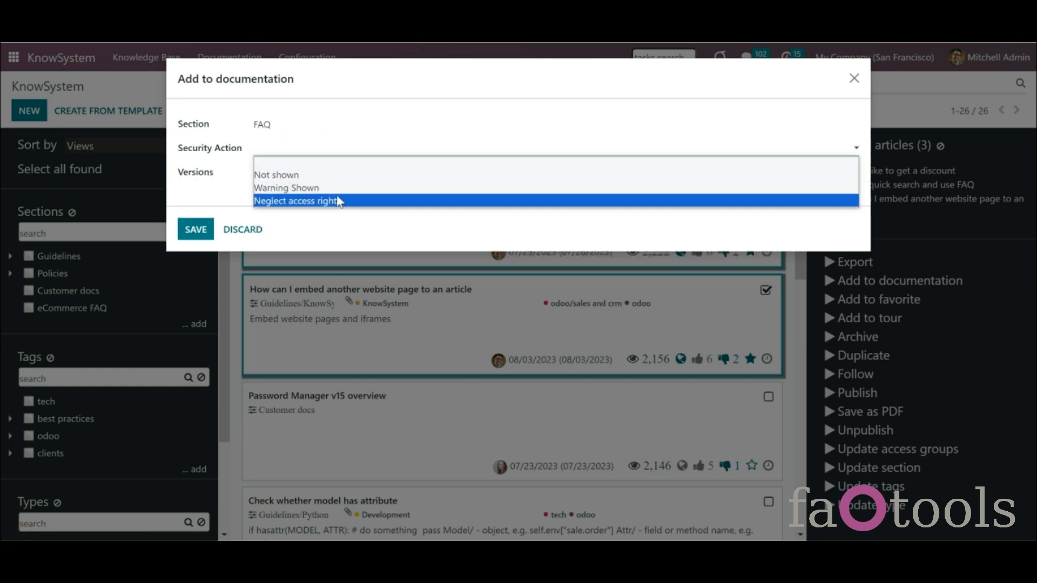
left_click(339, 201)
left_click(312, 173)
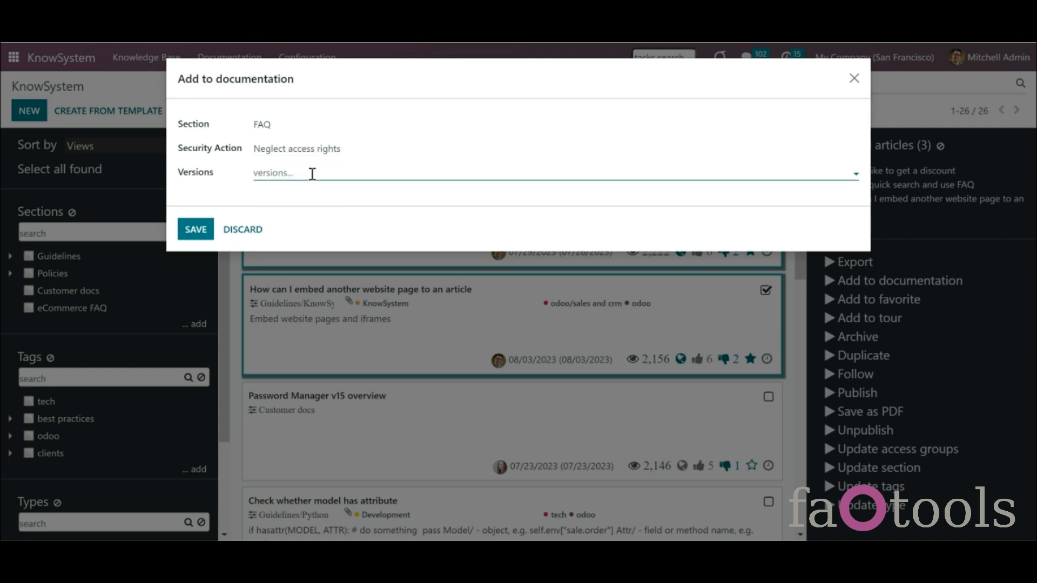
left_click(199, 230)
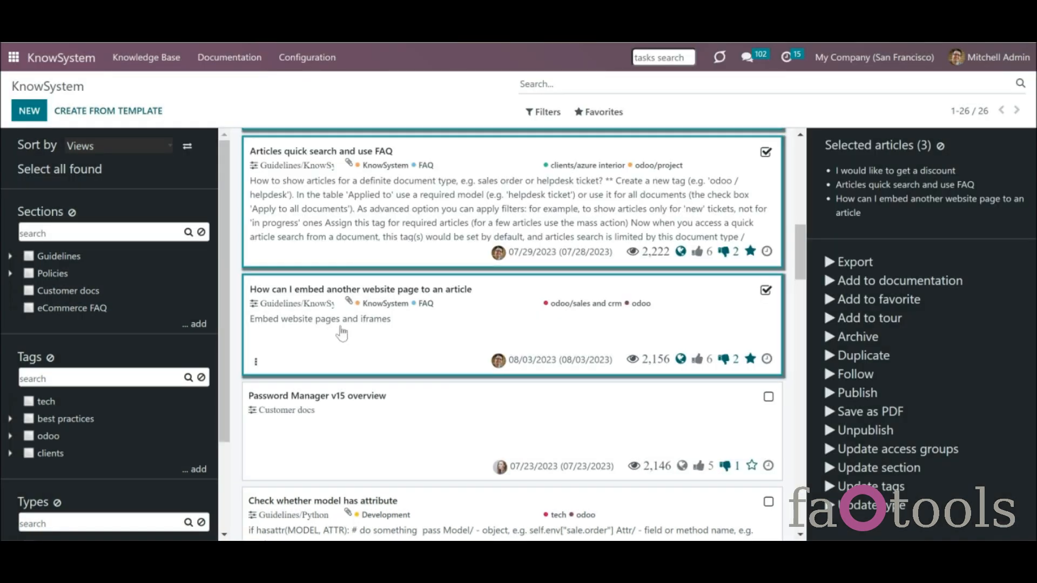
left_click(229, 58)
left_click(254, 84)
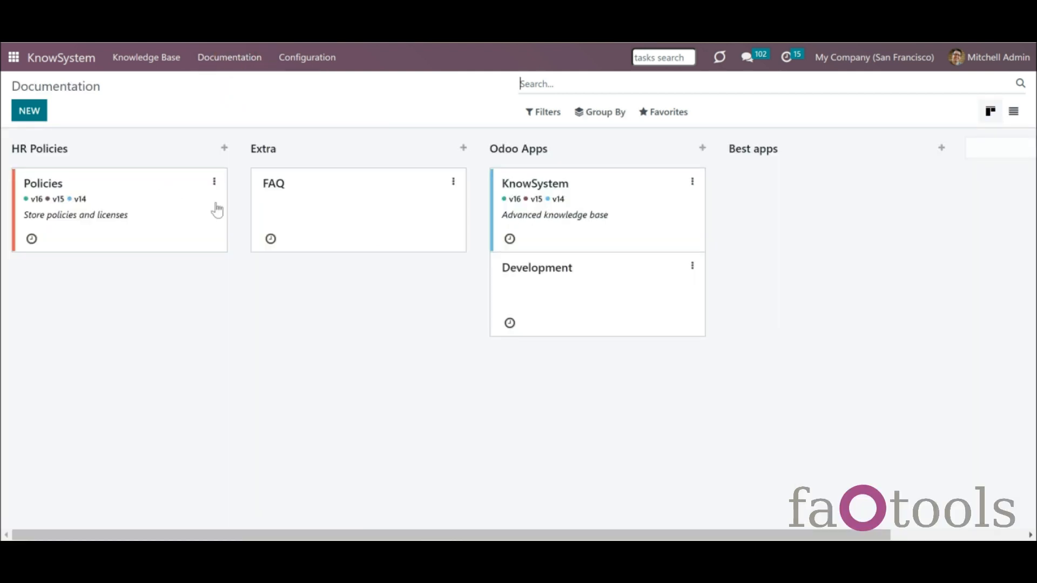
- Add 'Check whether model has attribute' to the FAQ section with security action Warning Shown
left_click(333, 225)
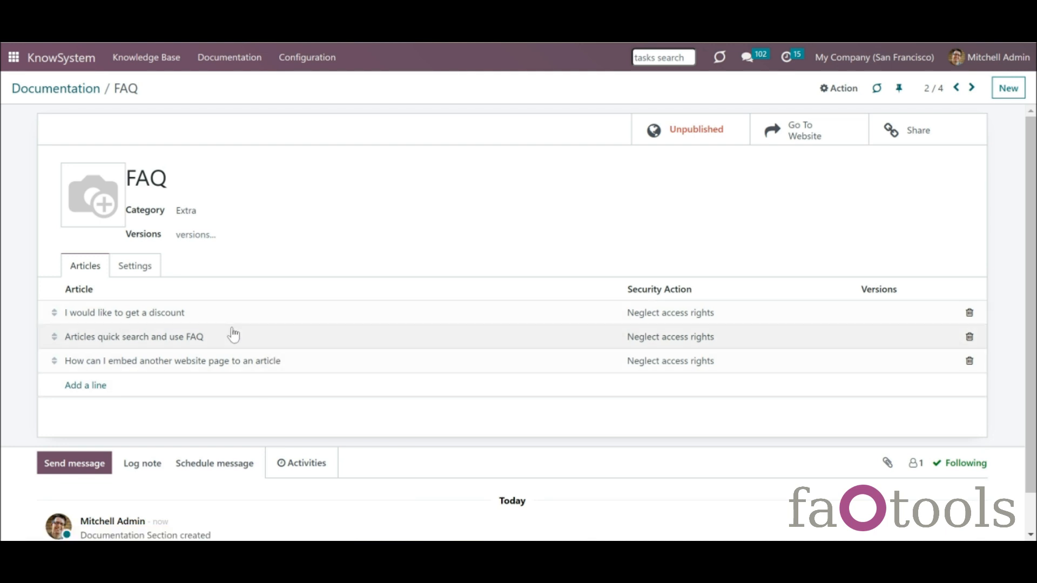
left_click(97, 387)
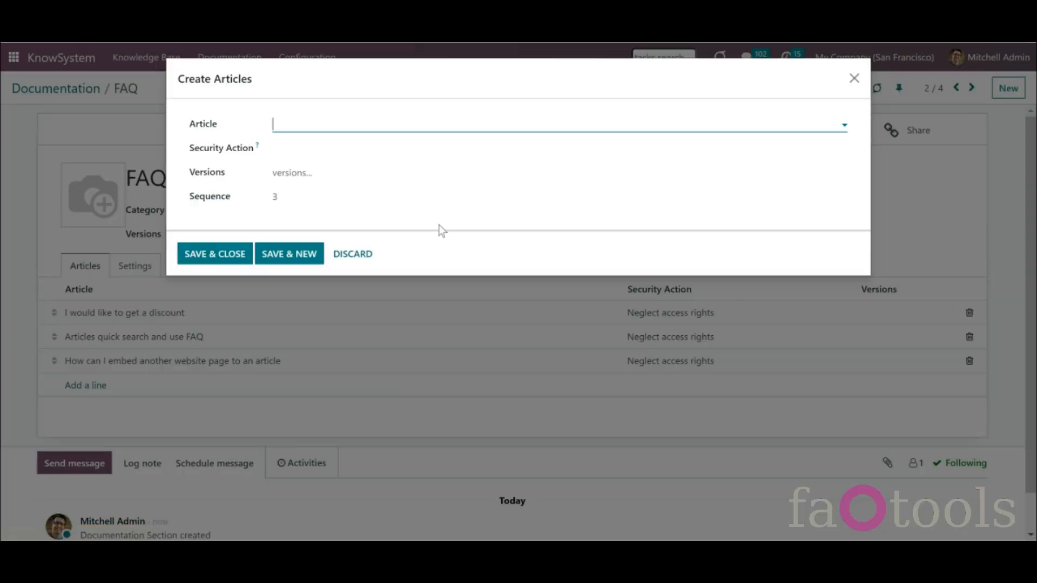
type("CH")
key("BackSpace")
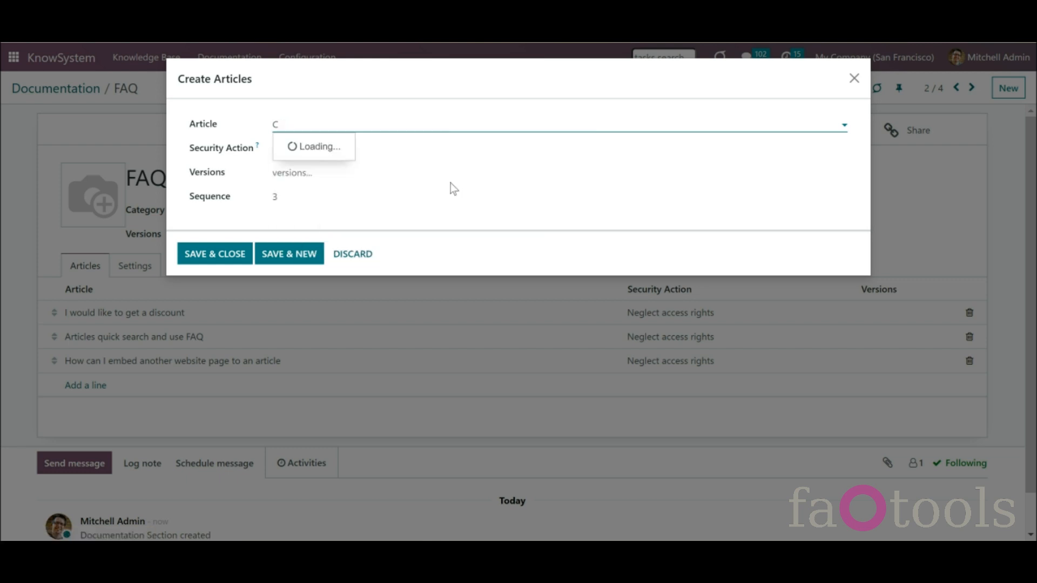
type("he")
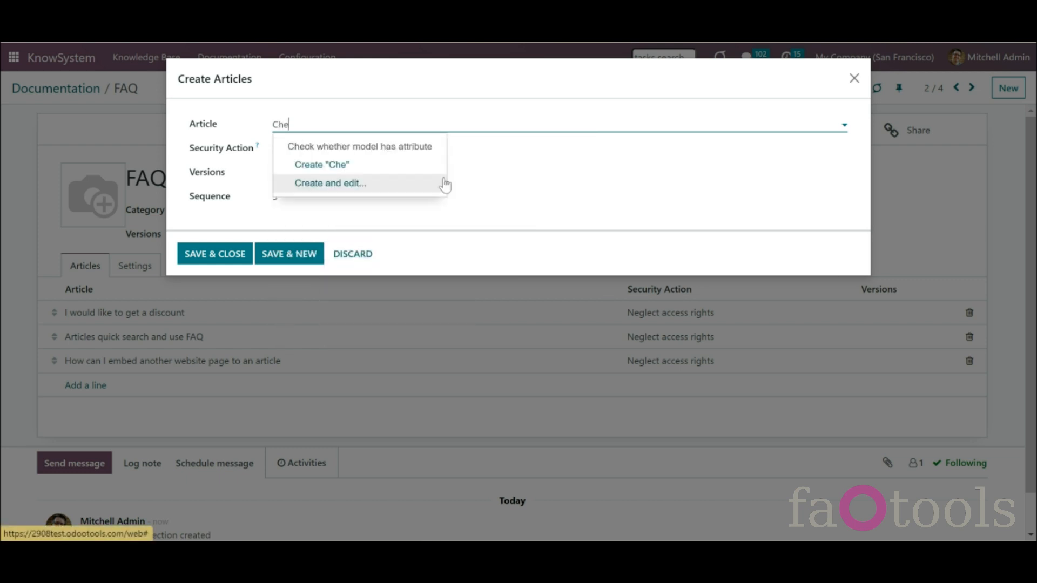
left_click(421, 152)
left_click(420, 152)
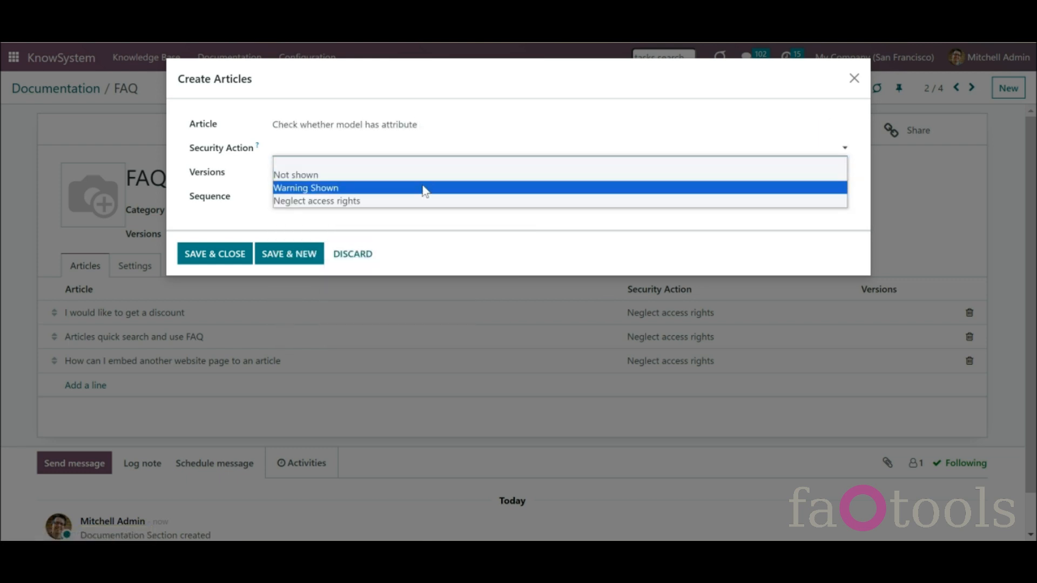
left_click(424, 190)
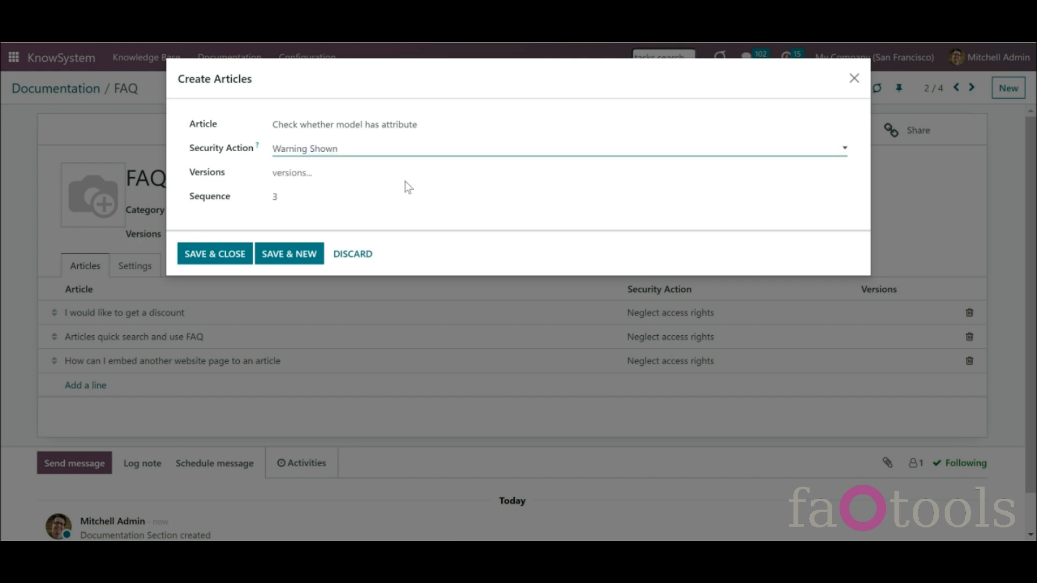
left_click(215, 255)
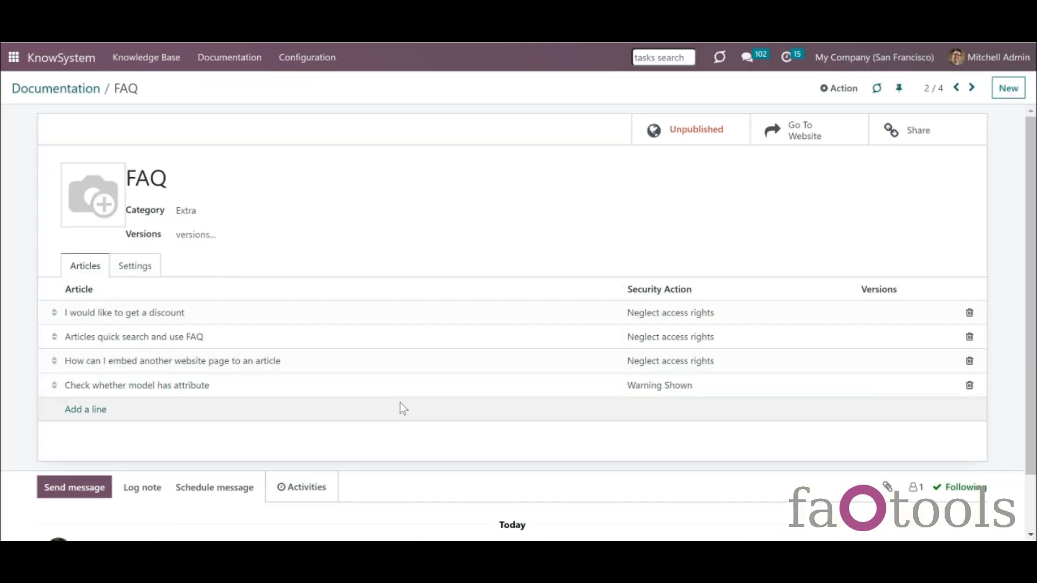
- In FAQ settings, paste a preview text, add the odoo/sales and crm tag, set header level 4, and save
left_click(153, 273)
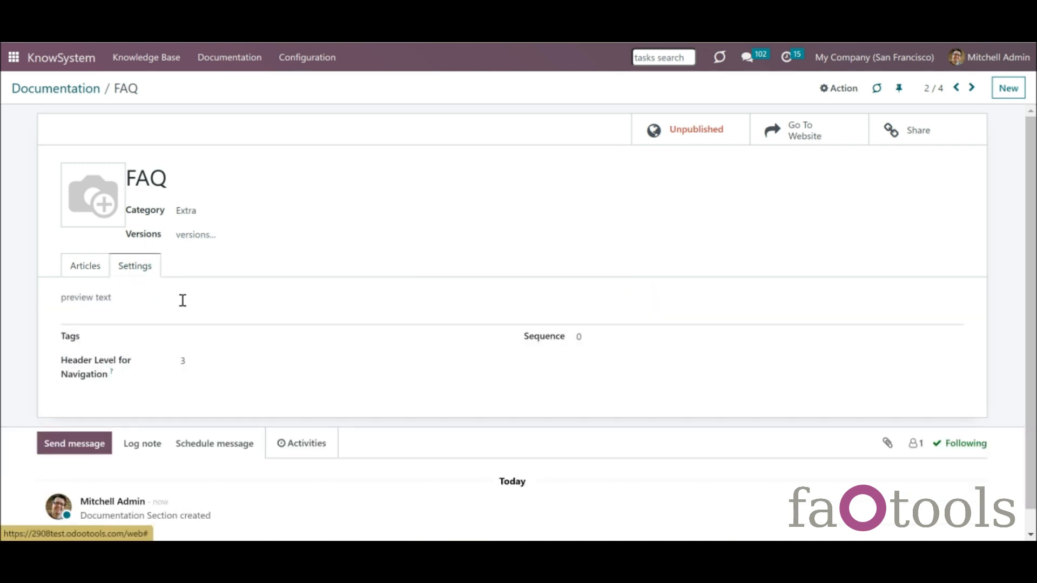
left_click(183, 300)
type("The most frequently asked questions.")
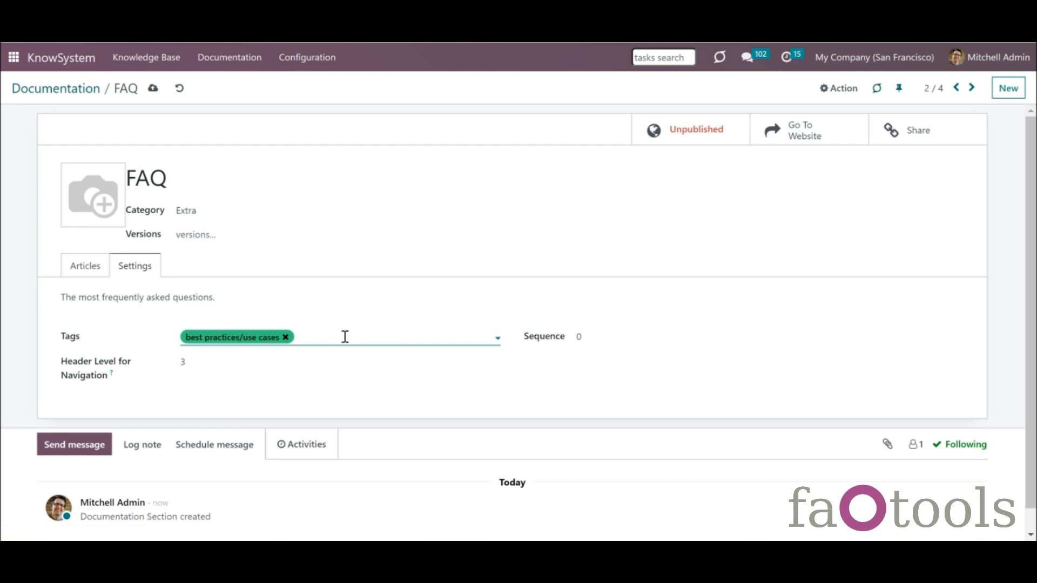
left_click(344, 337)
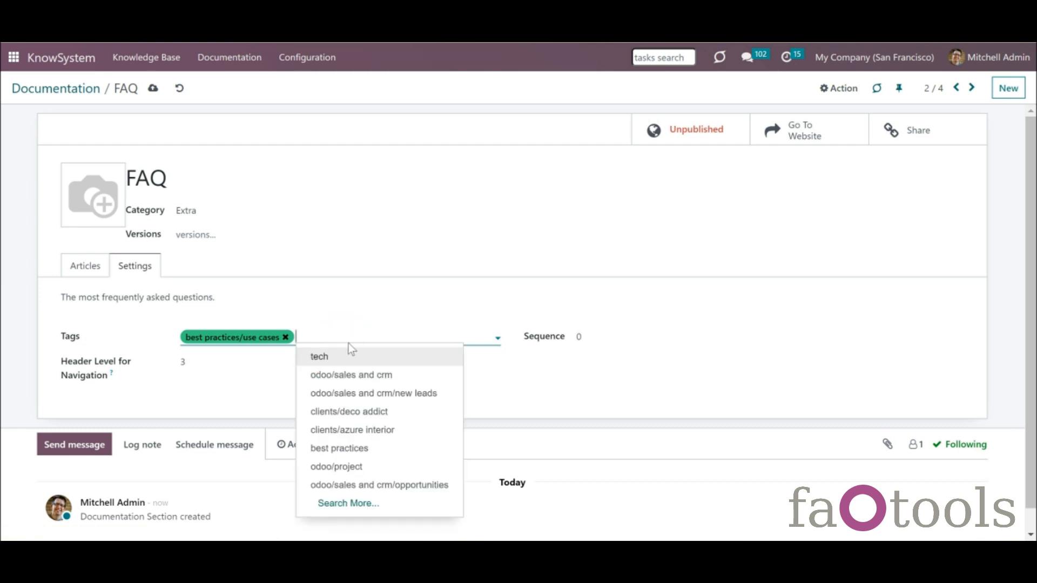
left_click(367, 381)
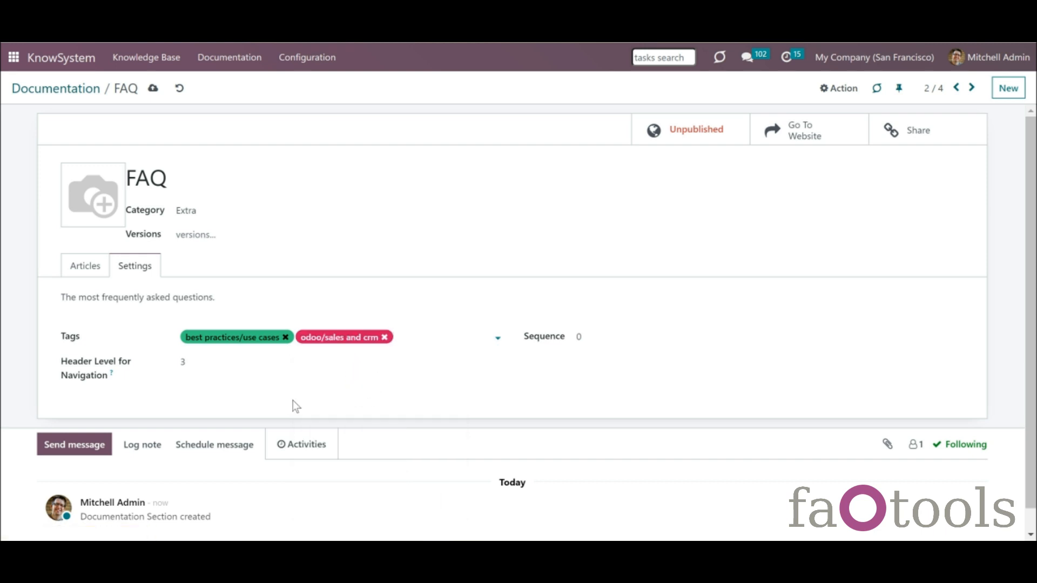
left_click(210, 361)
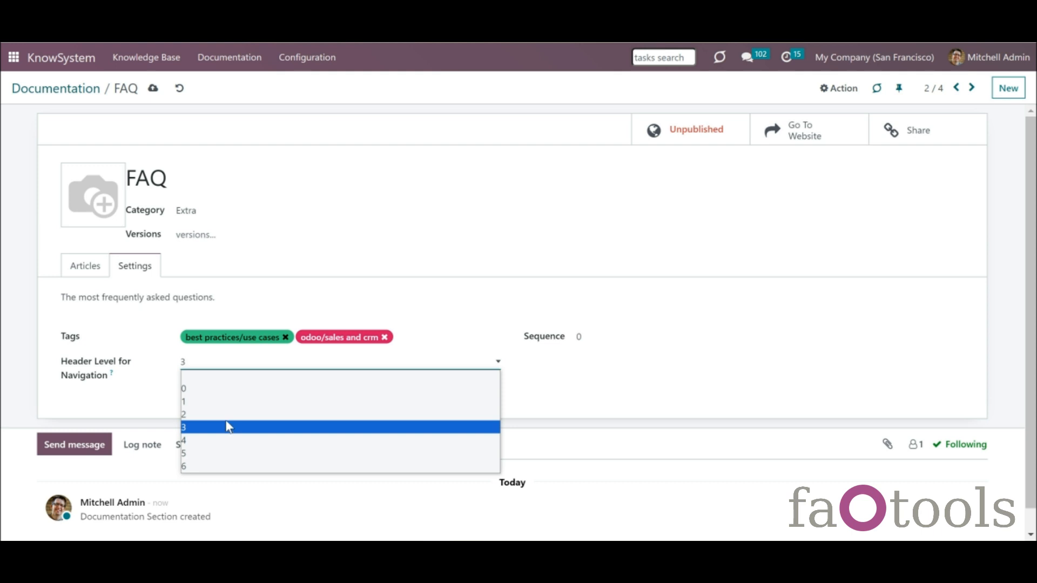
left_click(237, 440)
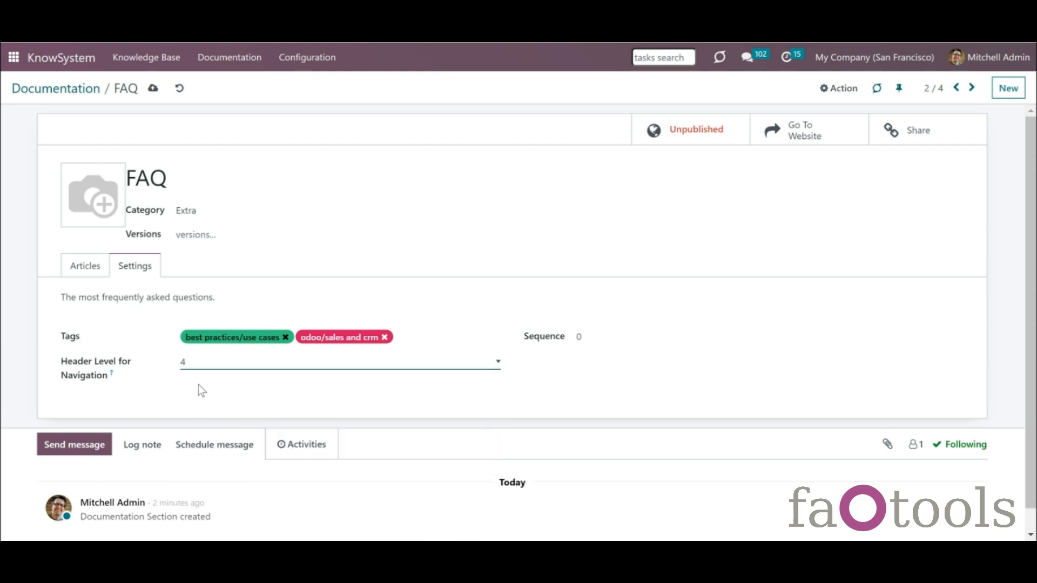
left_click(153, 88)
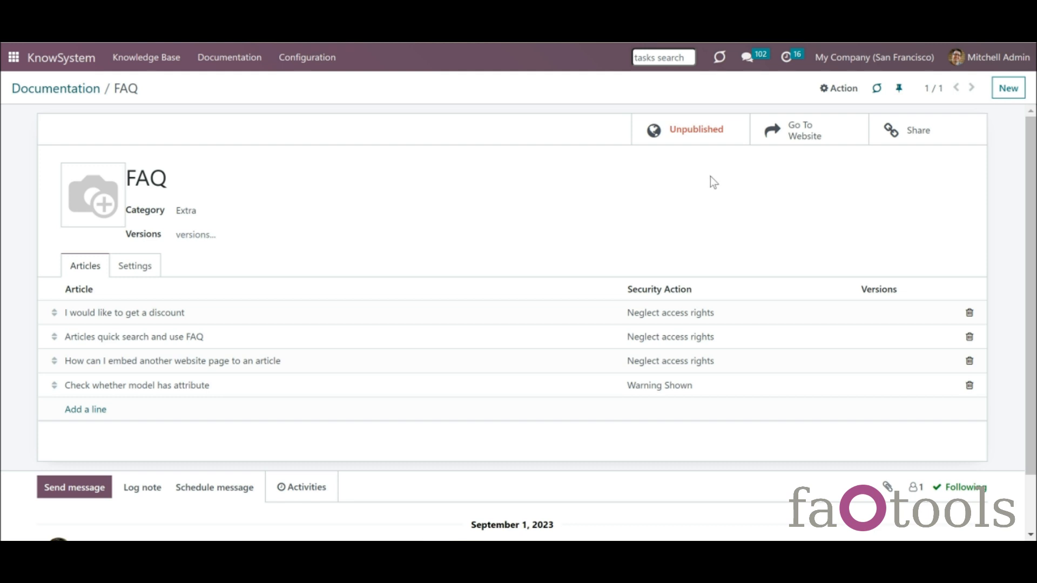
- Publish the FAQ section and review its sharing options
left_click(695, 138)
left_click(911, 136)
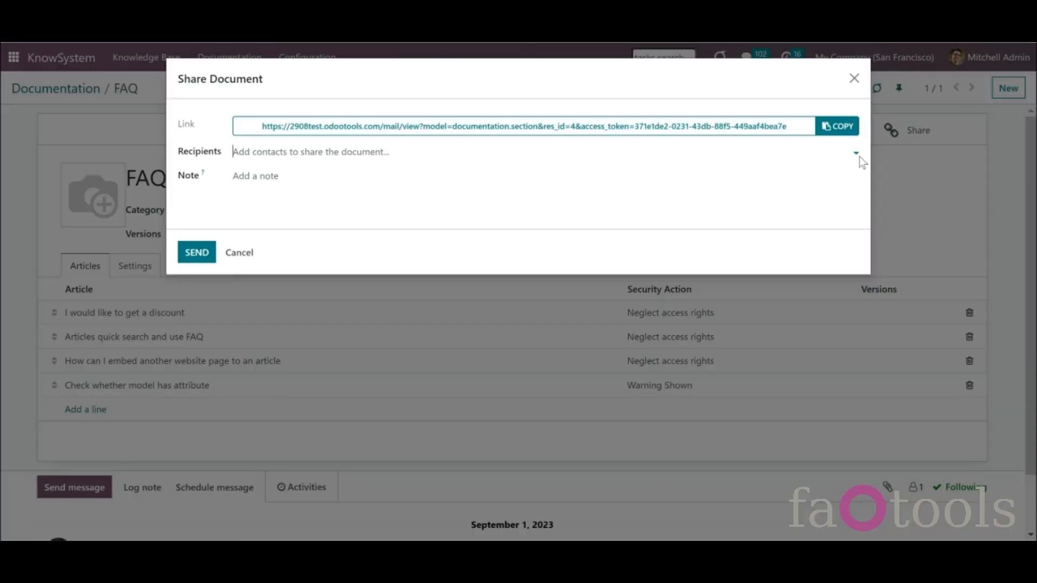
left_click(836, 134)
- Drag the KnowSystem card into Best apps and the Development card under FAQ in Extra
left_click(69, 88)
left_click_drag(573, 216, 790, 230)
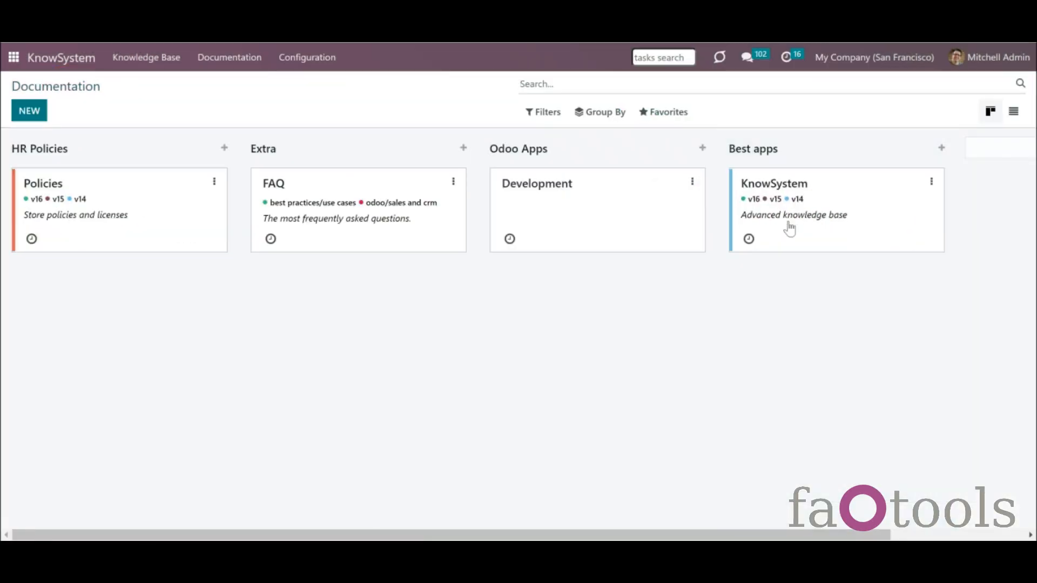
left_click_drag(646, 246, 416, 338)
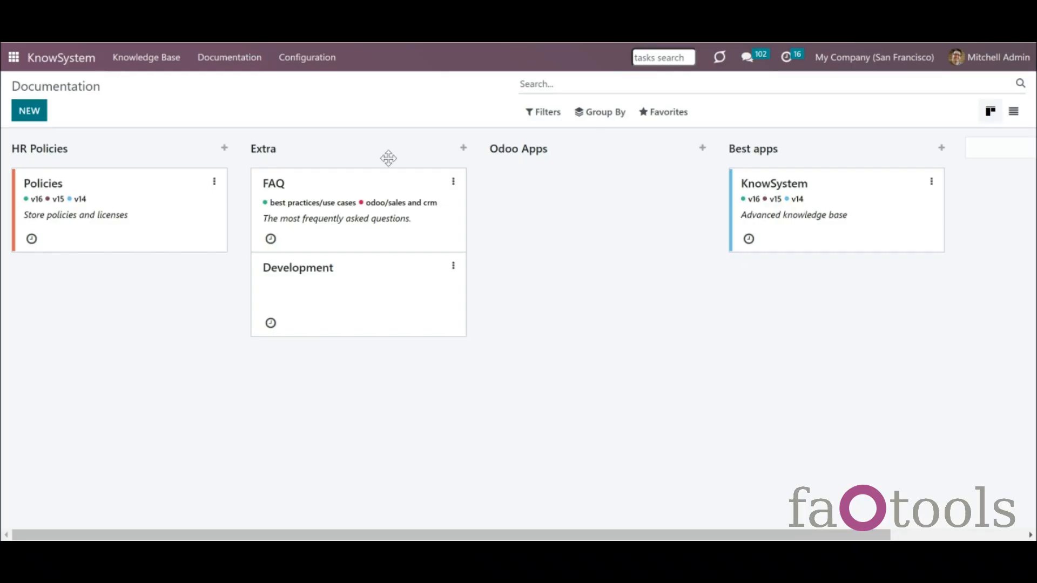
- Open KnowSystem Configuration settings and scroll to the Documentation Builder options
left_click(327, 59)
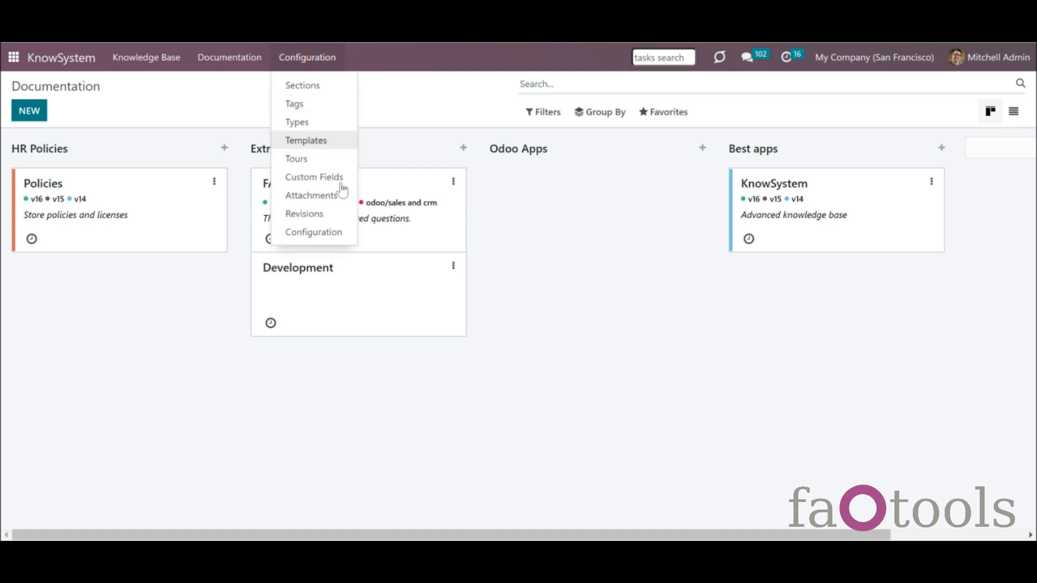
left_click(340, 234)
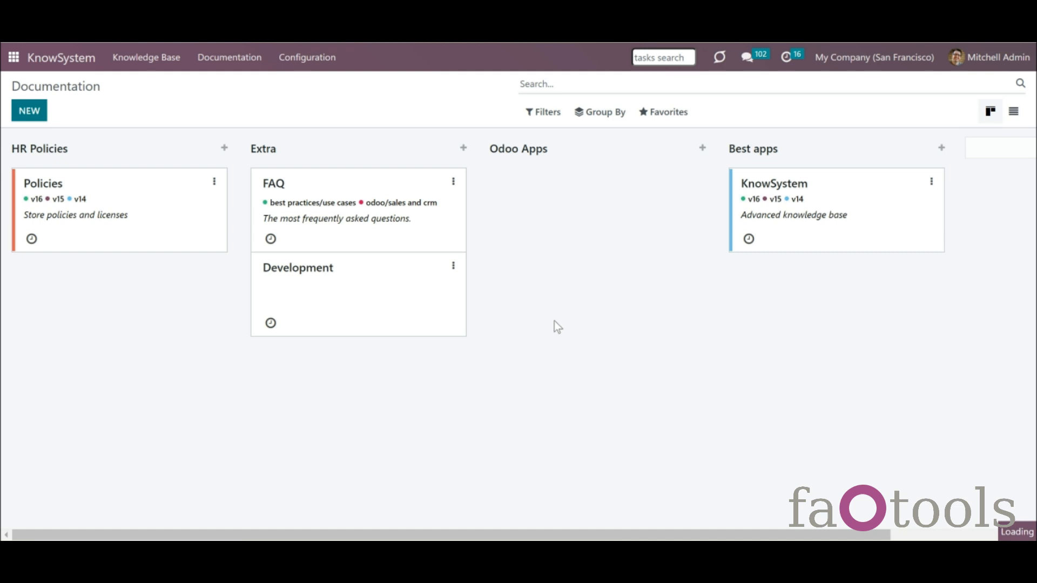
left_click(1029, 473)
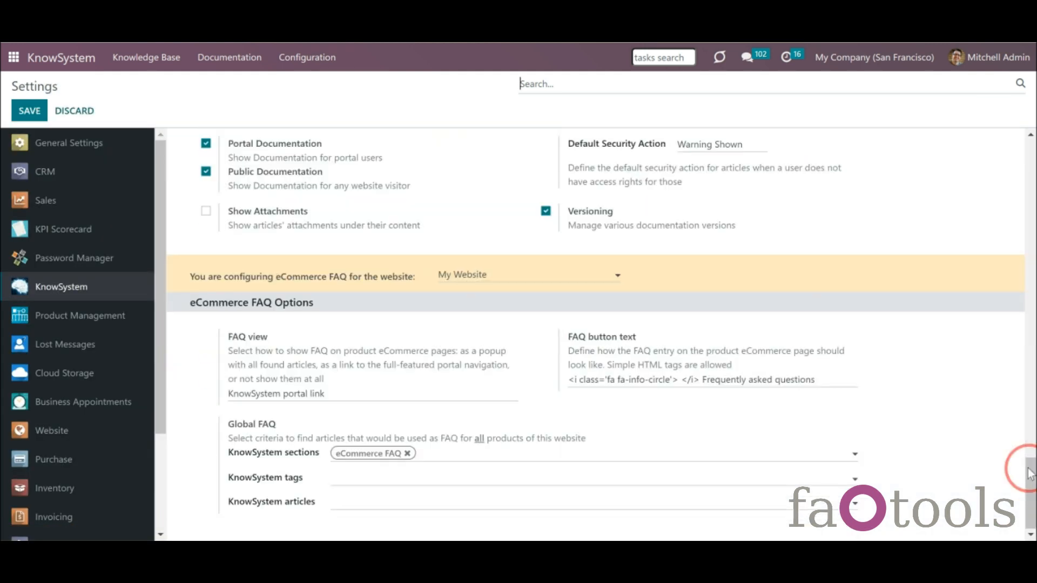
scroll(1029, 474, "up", 2)
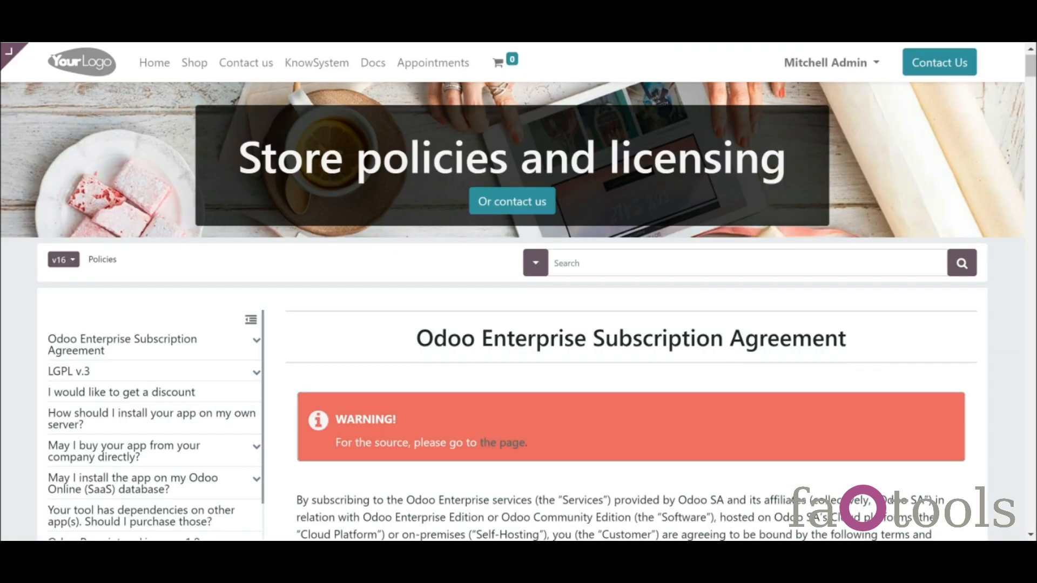
- Open the website Docs page and scroll through the HR Policies, Extra and Best apps sections
left_click(373, 65)
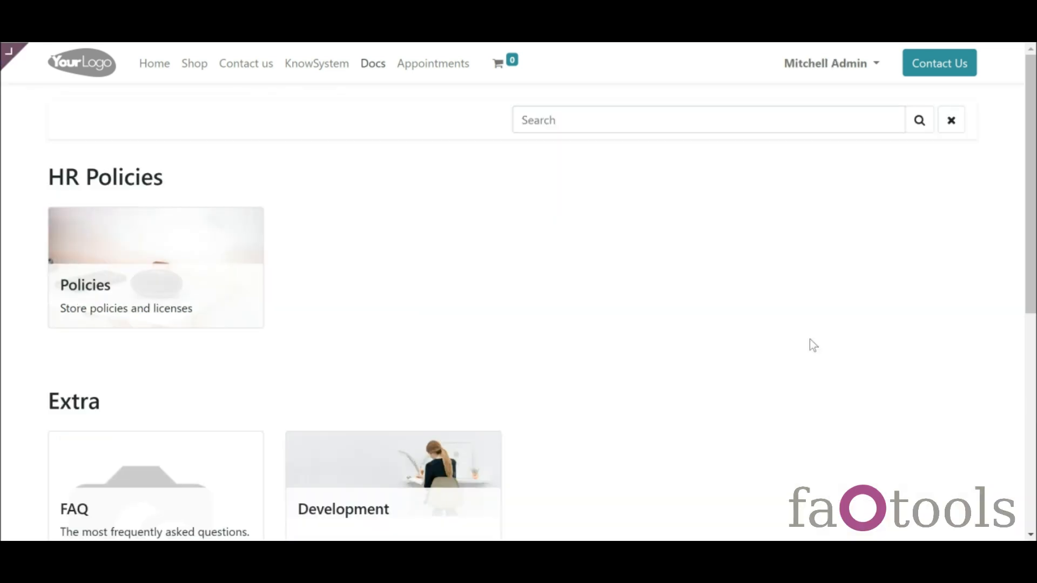
scroll(1027, 266, "down", 4)
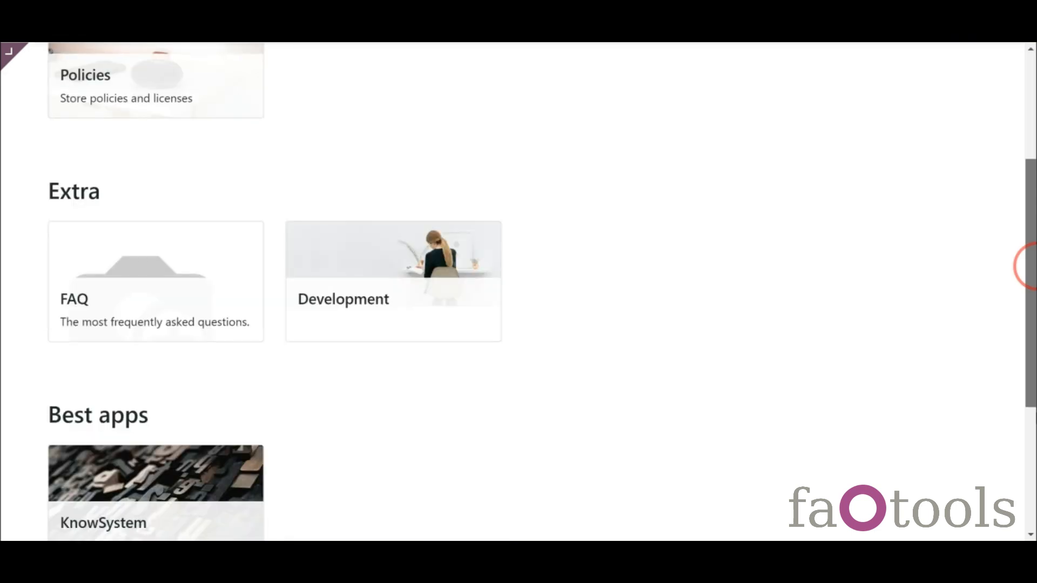
scroll(1024, 266, "down", 3)
scroll(1025, 261, "up", 1)
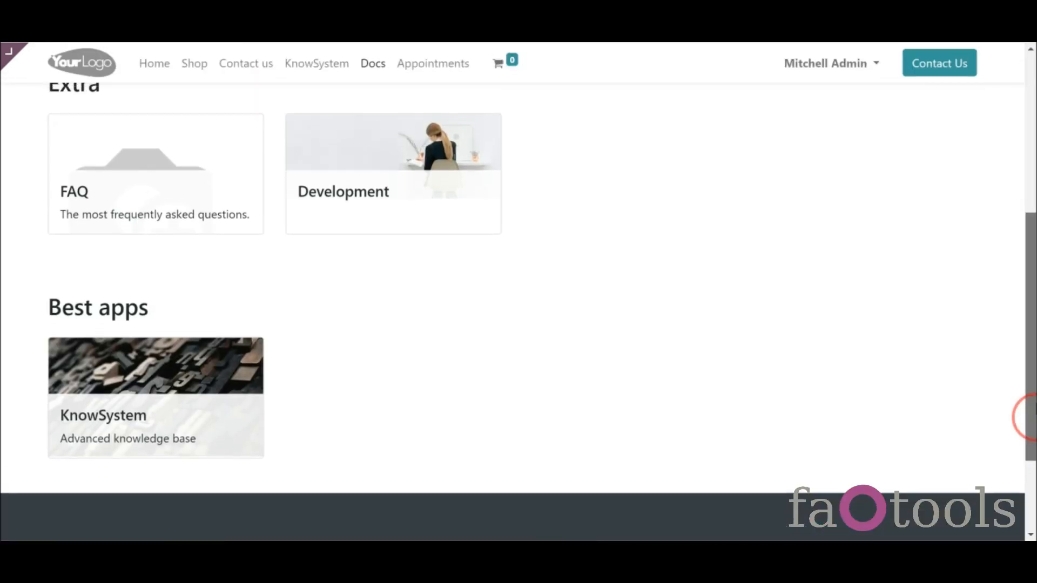
scroll(1029, 418, "up", 6)
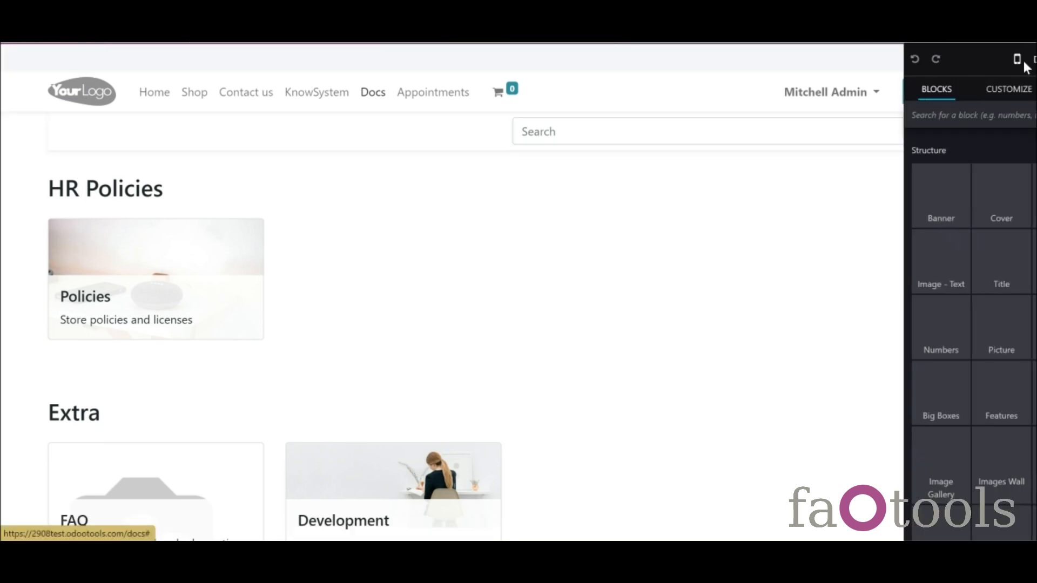
- Drag a Cover block titled 'Documentation' above the Docs page search bar and save the page
left_click(927, 93)
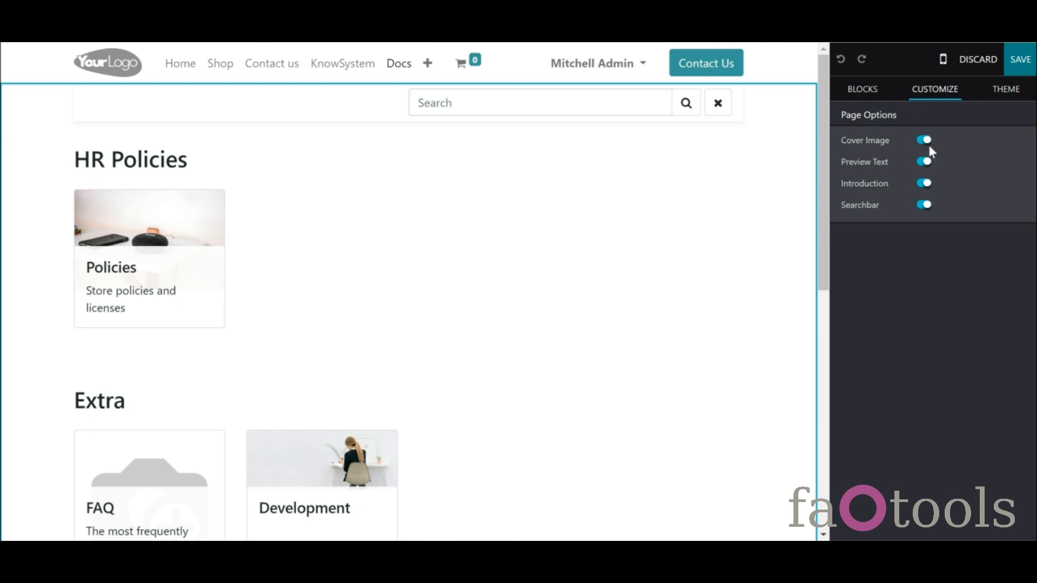
scroll(803, 93, "down", 1)
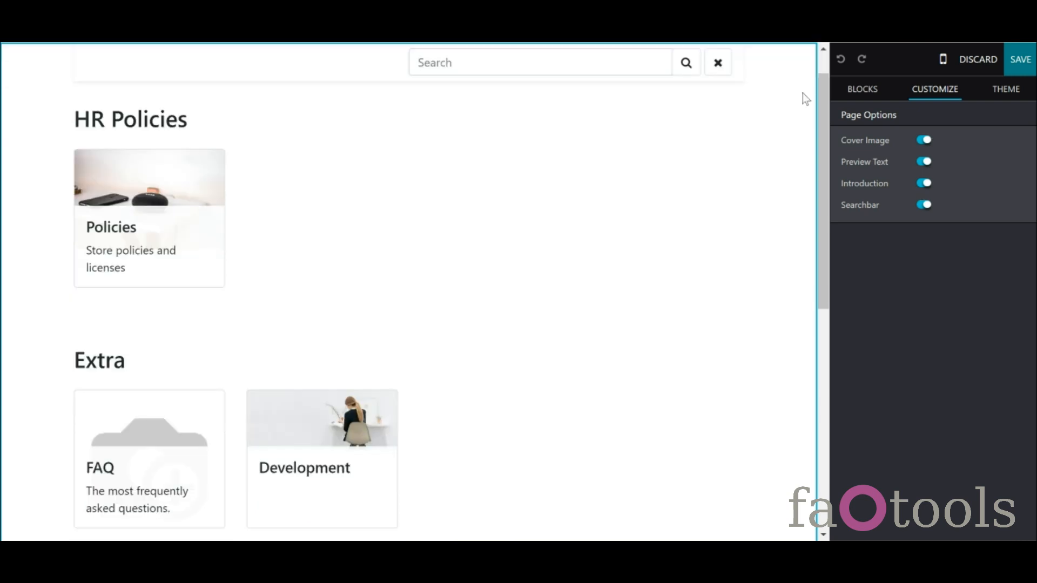
left_click(822, 64)
left_click(850, 93)
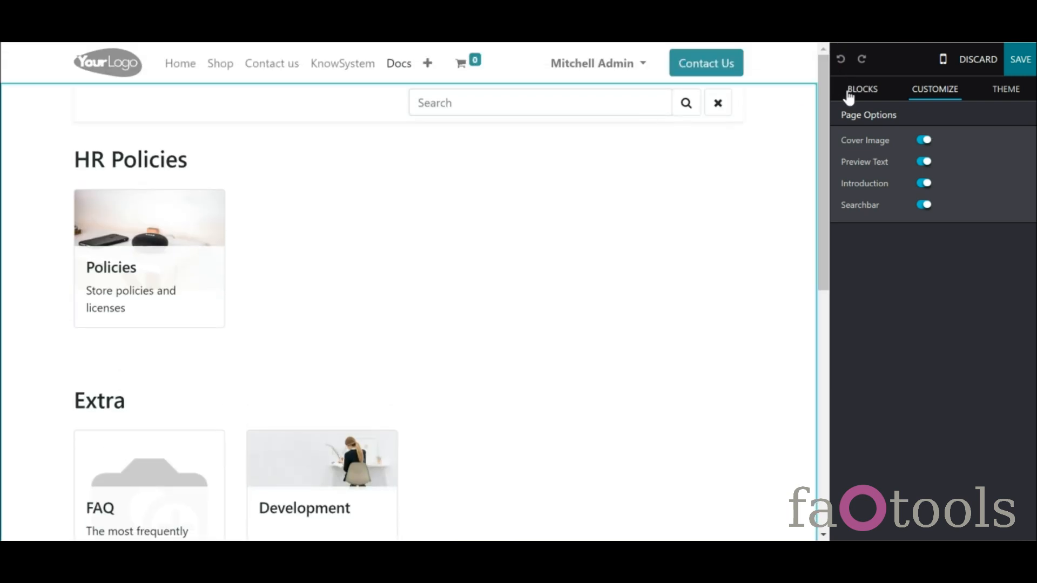
left_click_drag(920, 201, 675, 135)
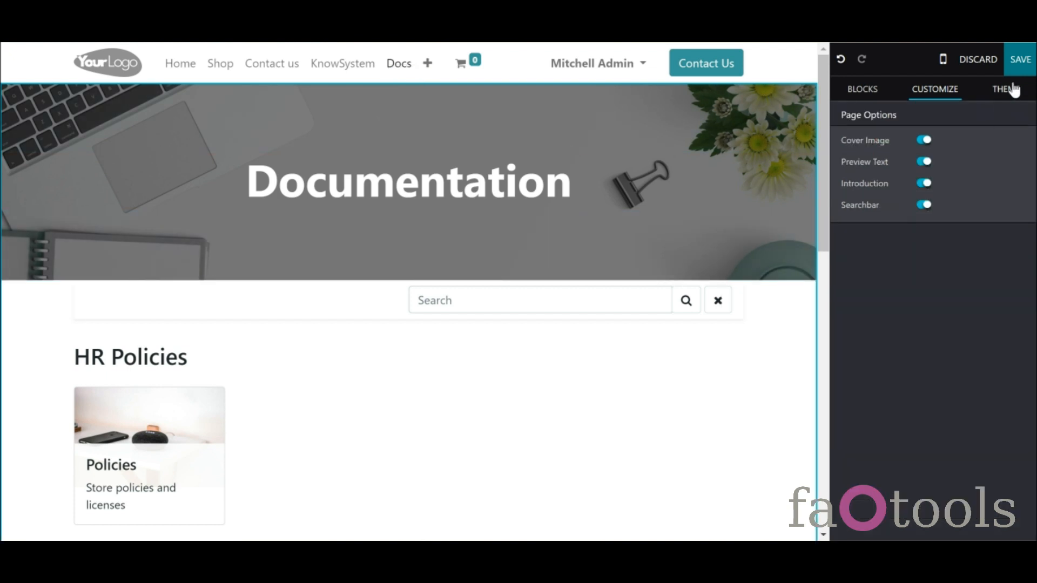
left_click(1019, 62)
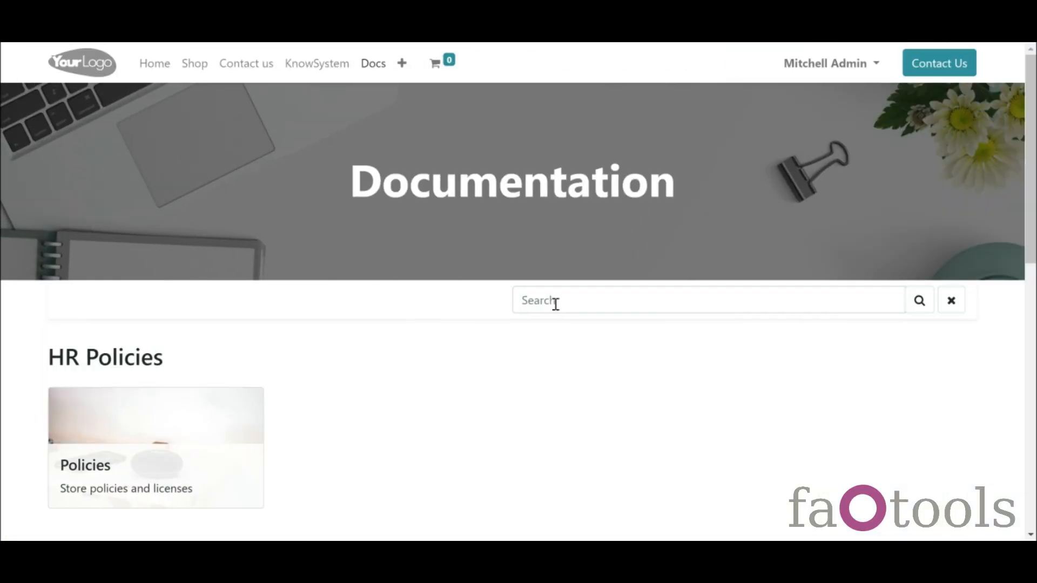
- Search the documentation for 'FAQ', then for 'SDFS' to reach the no-results page
type("a")
key("BackSpace")
type("FAQ")
key("Return")
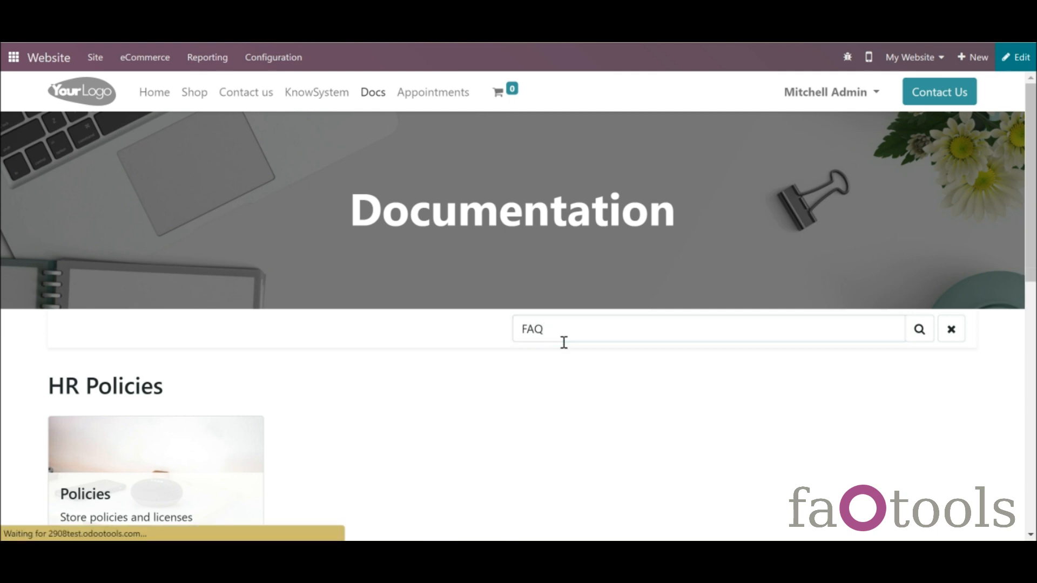
scroll(1029, 279, "down", 5)
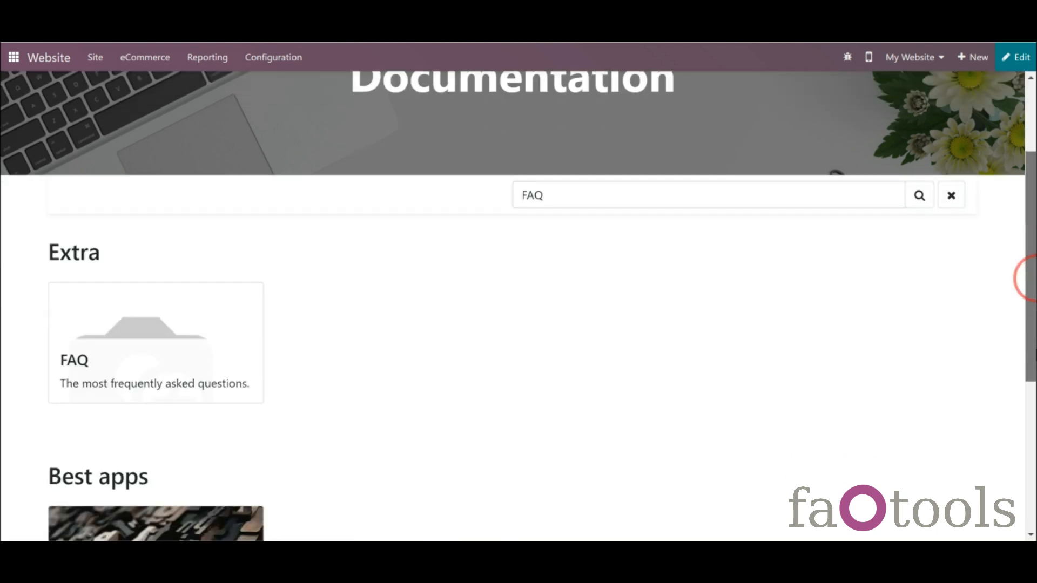
scroll(1021, 365, "up", 3)
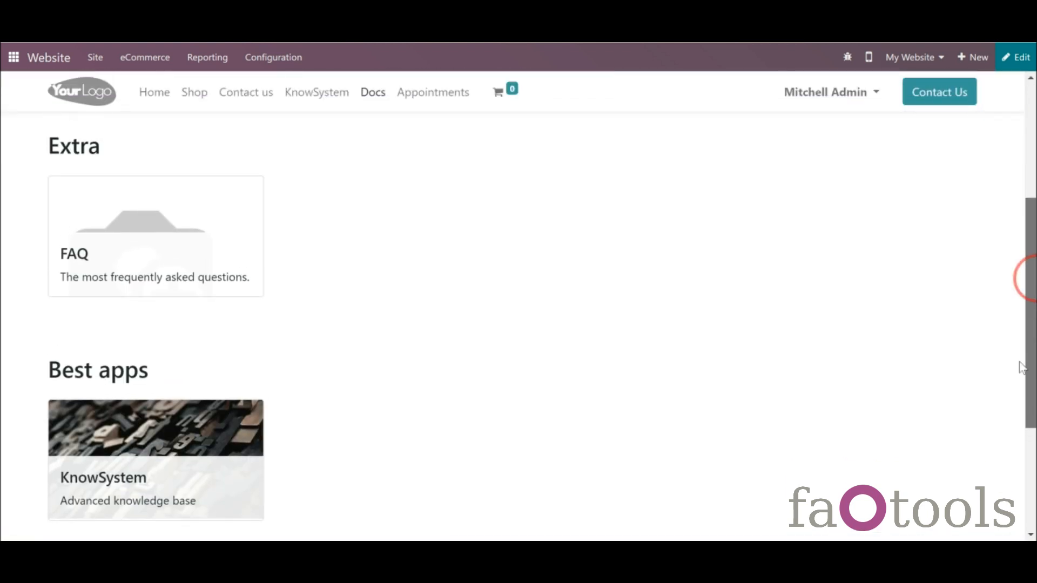
left_click_drag(607, 182, 489, 177)
type("SDFS")
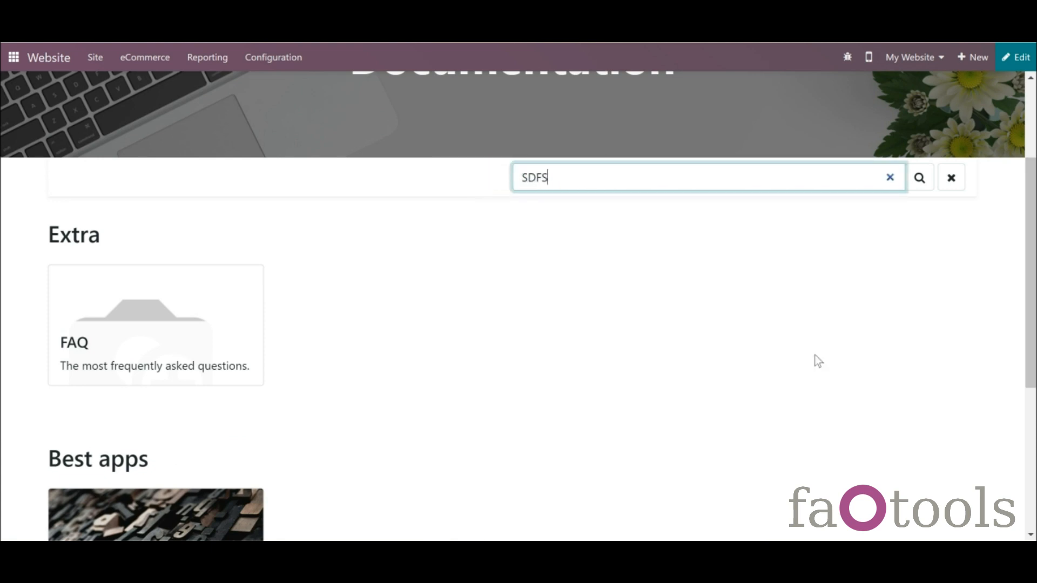
key("Return")
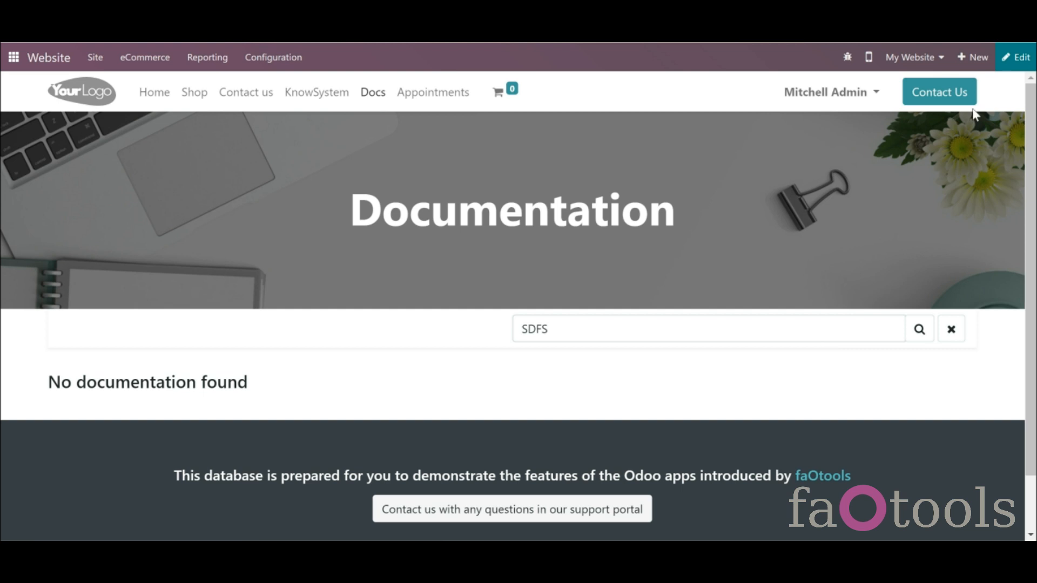
- Change the no-results heading to 'No documentation found!', save it, and clear the search
left_click(1004, 70)
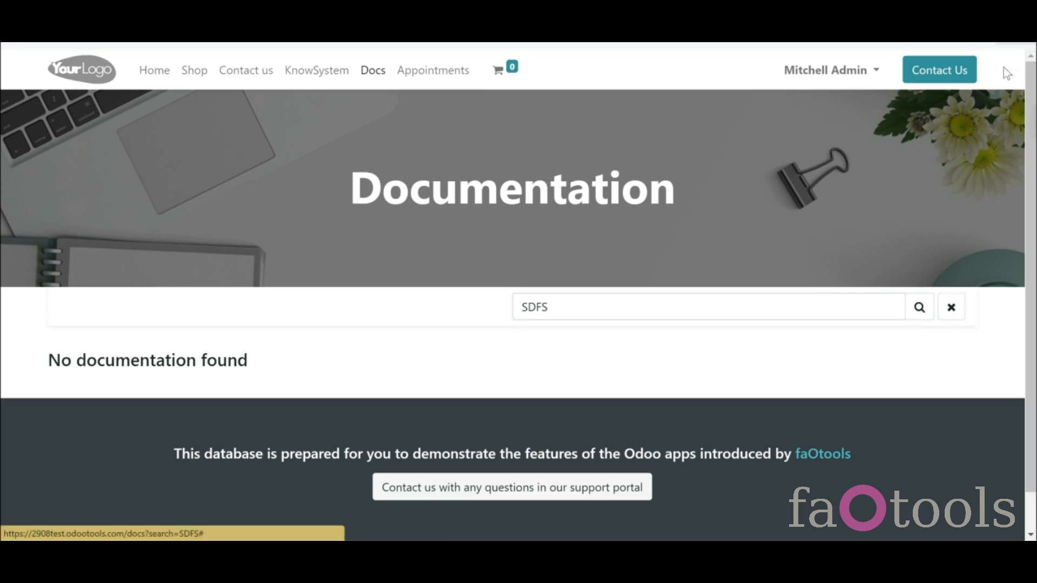
left_click(272, 356)
type("!")
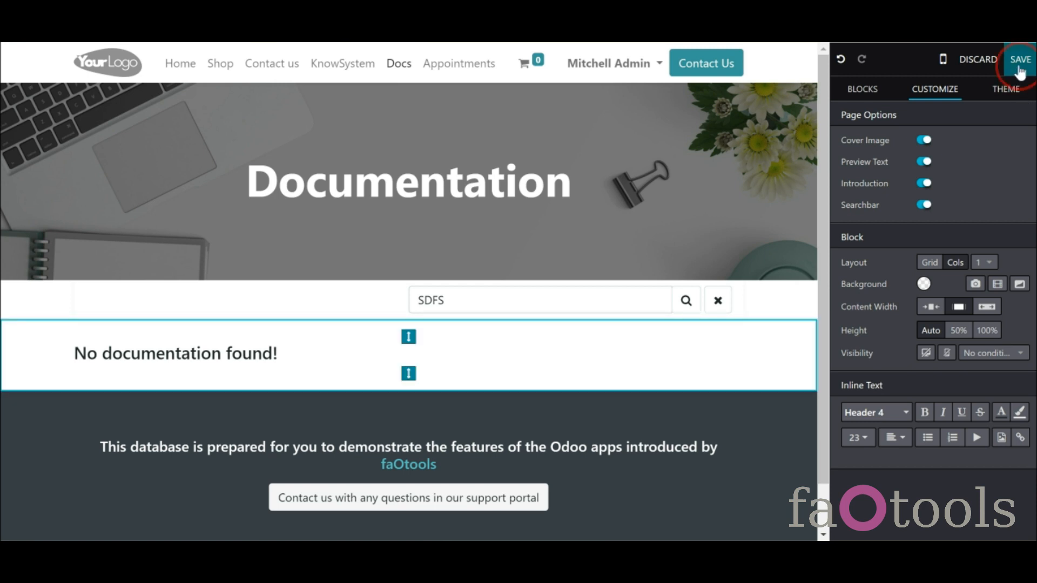
left_click(1018, 63)
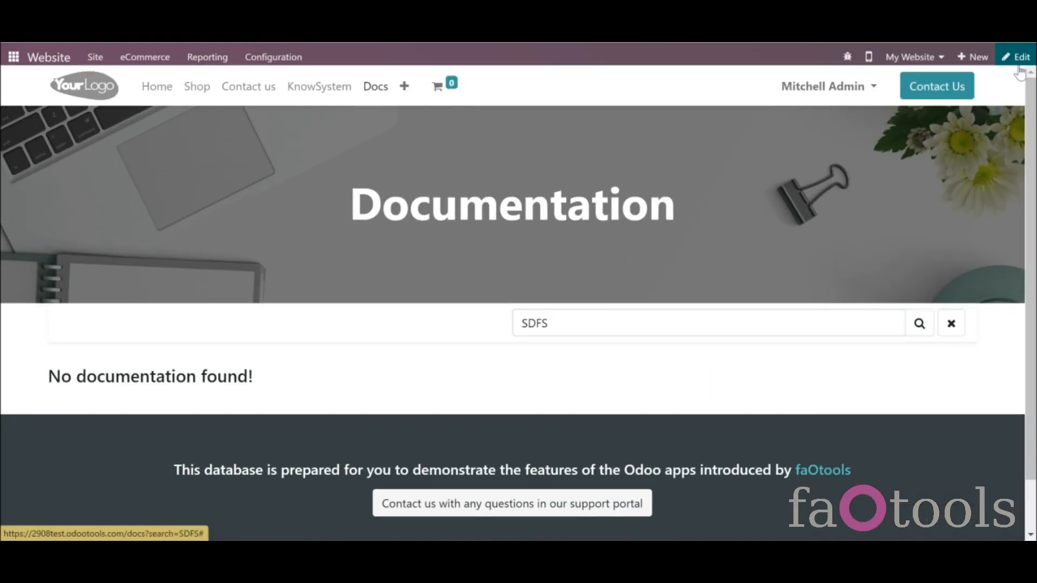
left_click(951, 330)
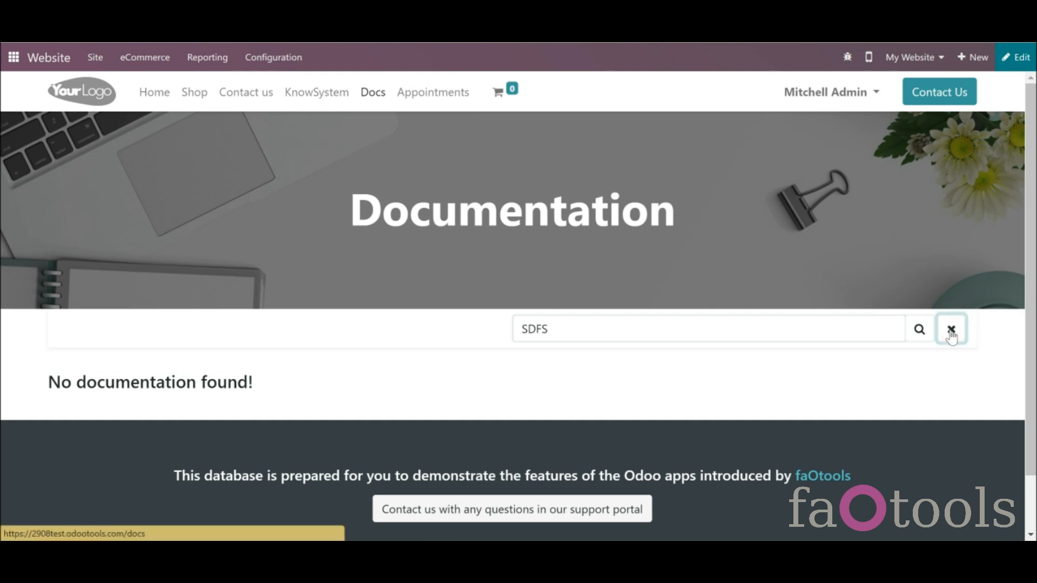
scroll(1008, 68, "down", 3)
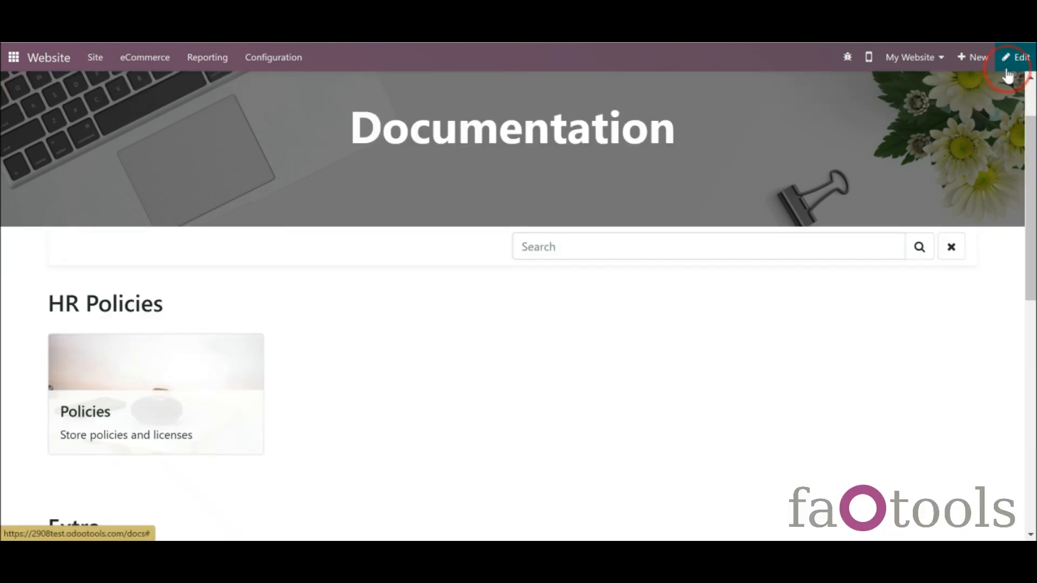
- Open the FAQ documentation section, review its description settings, and save the record
left_click(929, 91)
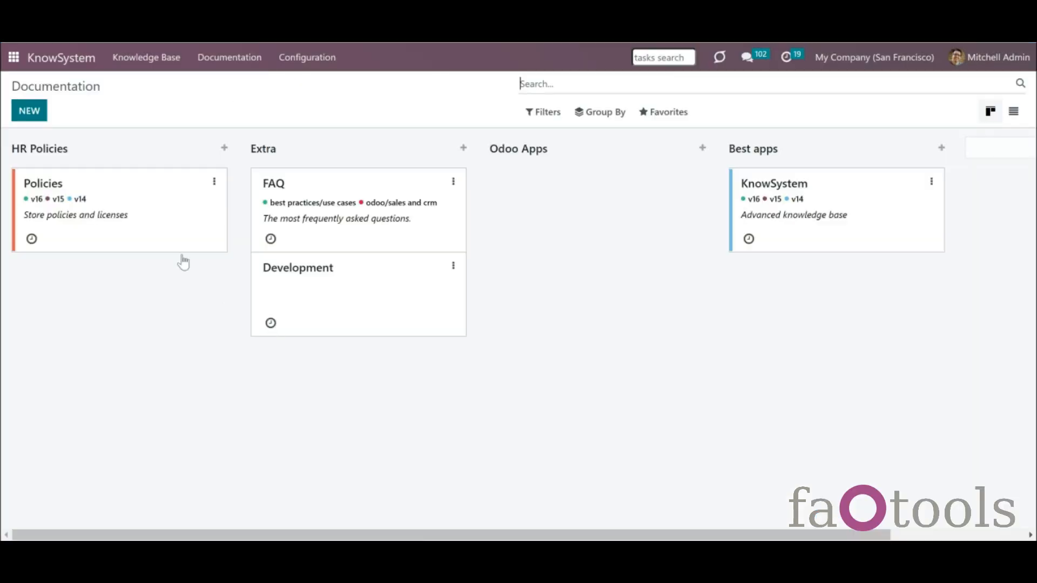
left_click(297, 227)
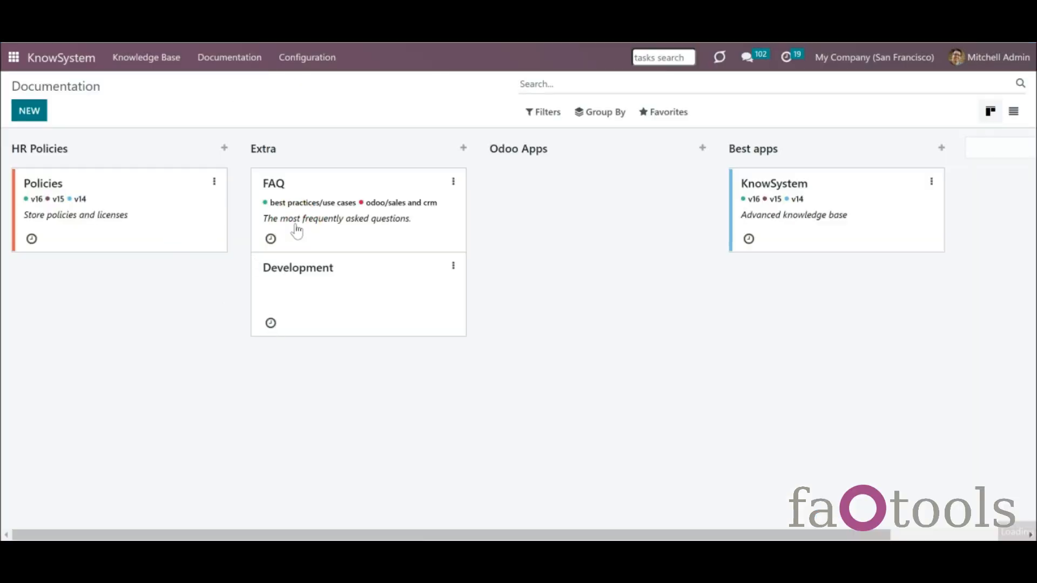
left_click(137, 264)
left_click(185, 300)
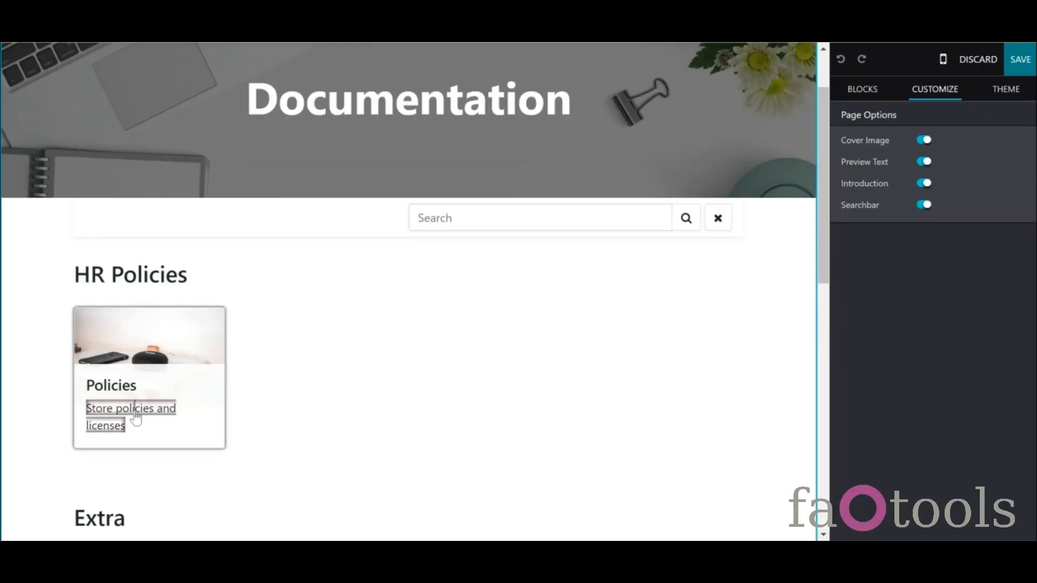
left_click_drag(135, 413, 114, 414)
left_click(116, 414)
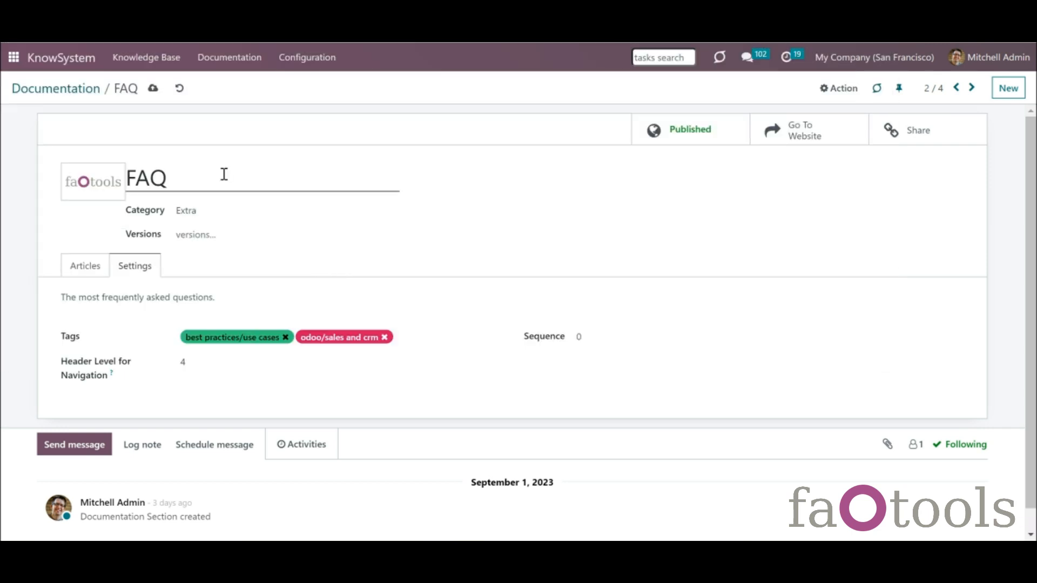
left_click(153, 88)
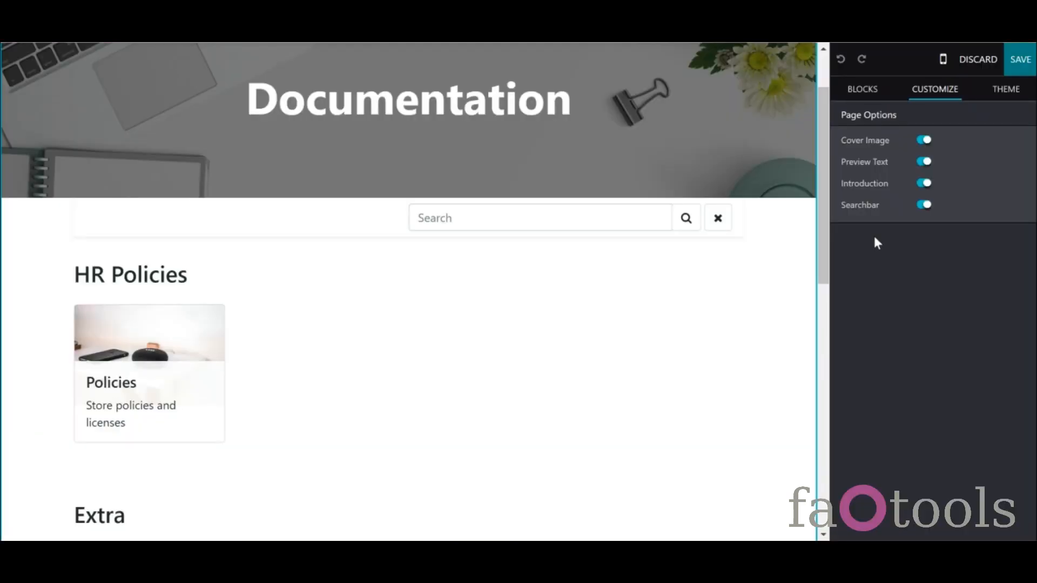
mouse_move(824, 241)
left_mouse_down()
mouse_move(843, 362)
mouse_move(809, 230)
left_mouse_up()
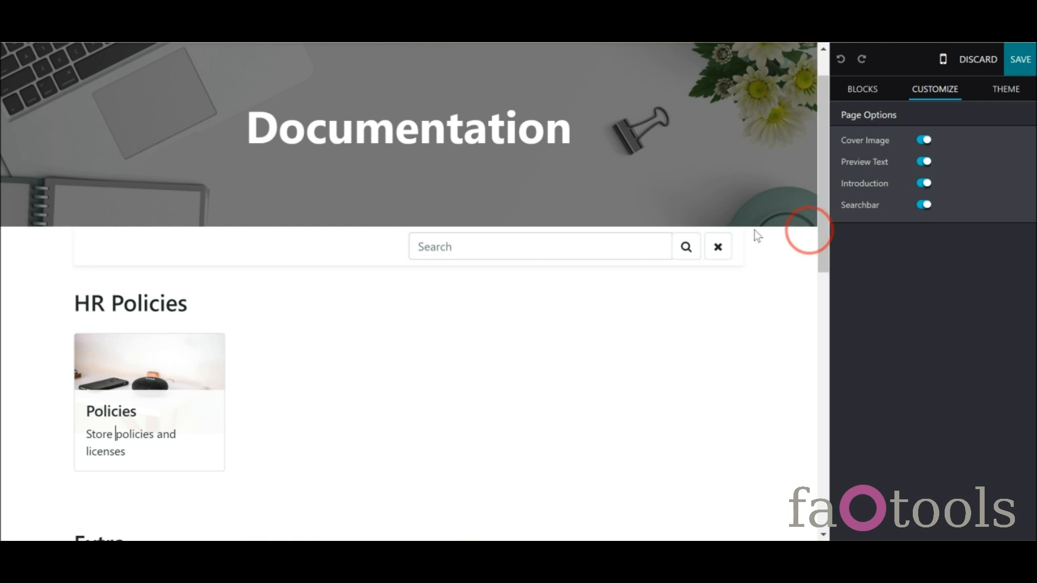
- Replace the Policies card's image with an uploaded app screenshot and save the Docs page
left_click(158, 355)
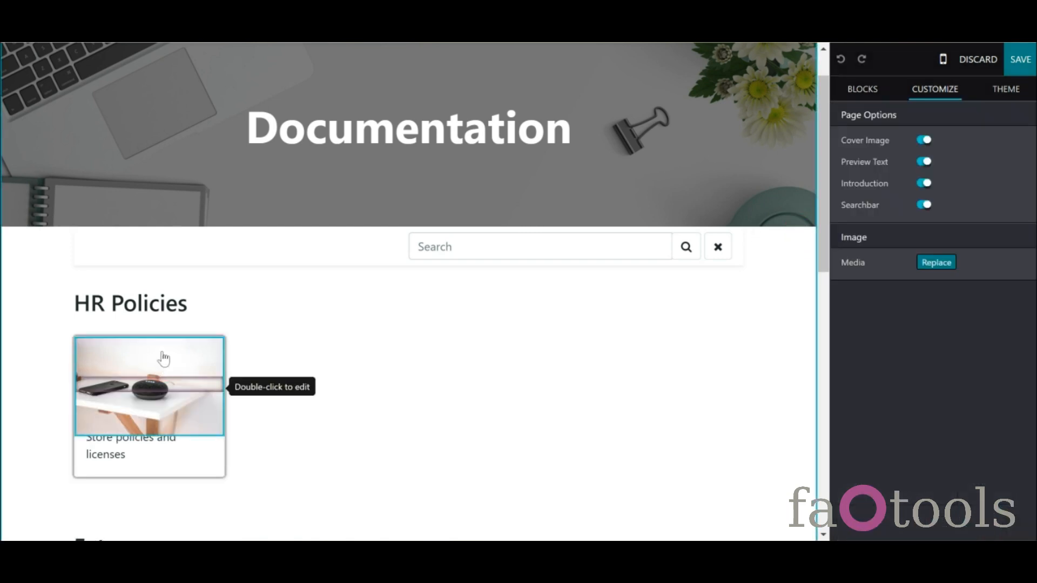
double_click(163, 358)
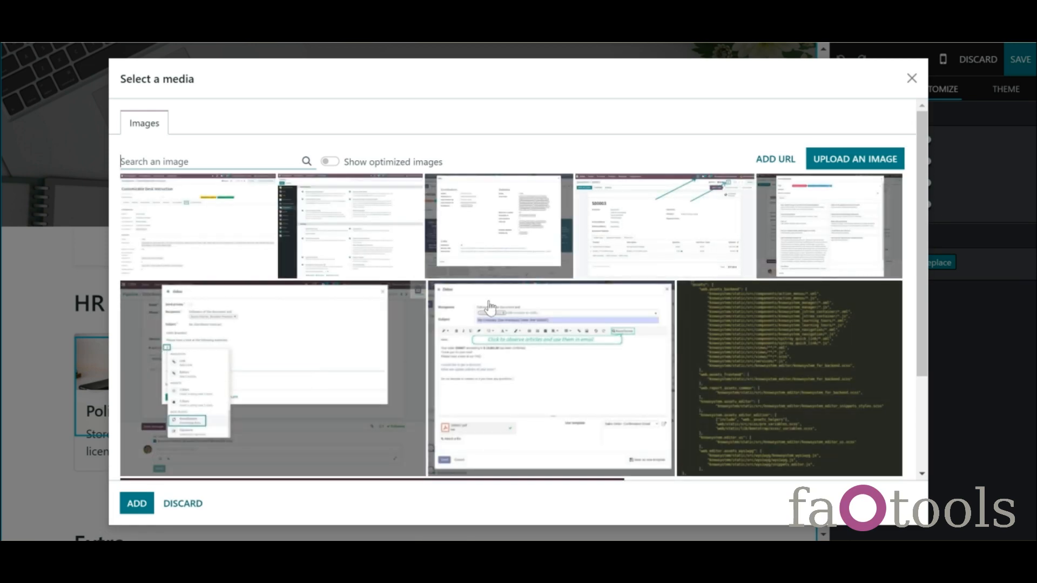
left_click_drag(922, 118, 950, 205)
left_click_drag(939, 164, 938, 126)
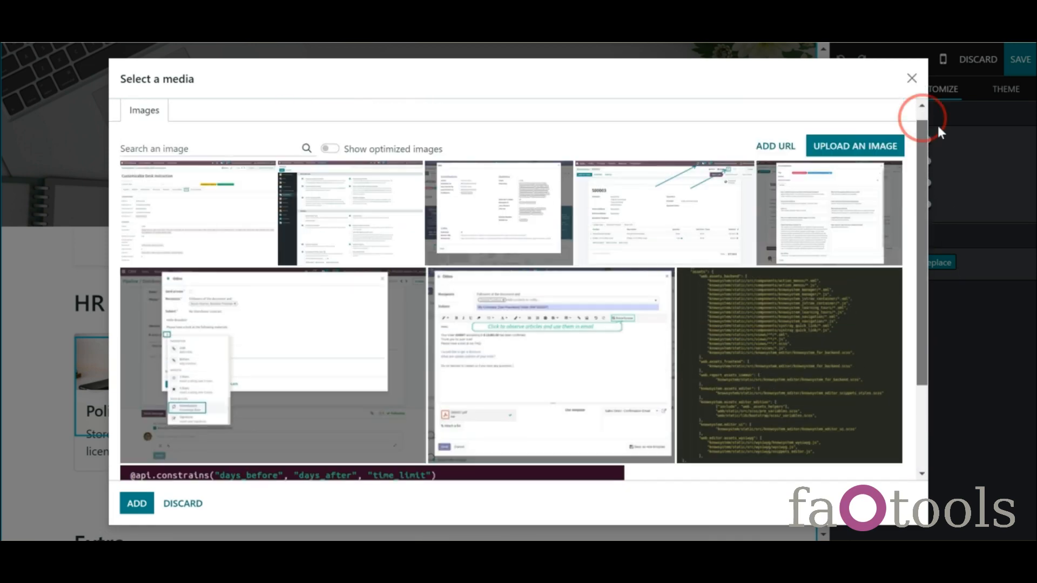
left_click(860, 157)
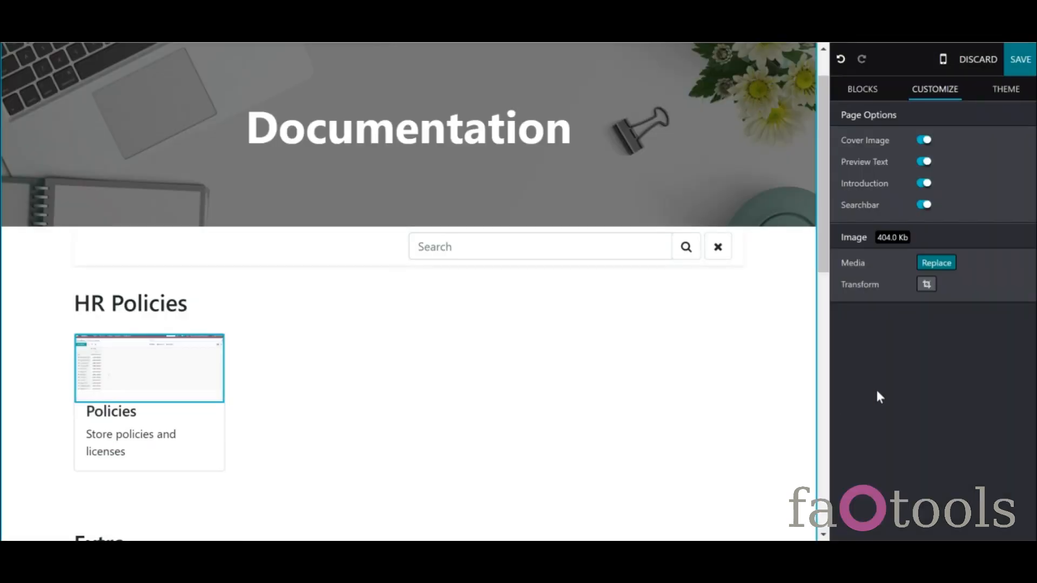
left_click(1025, 68)
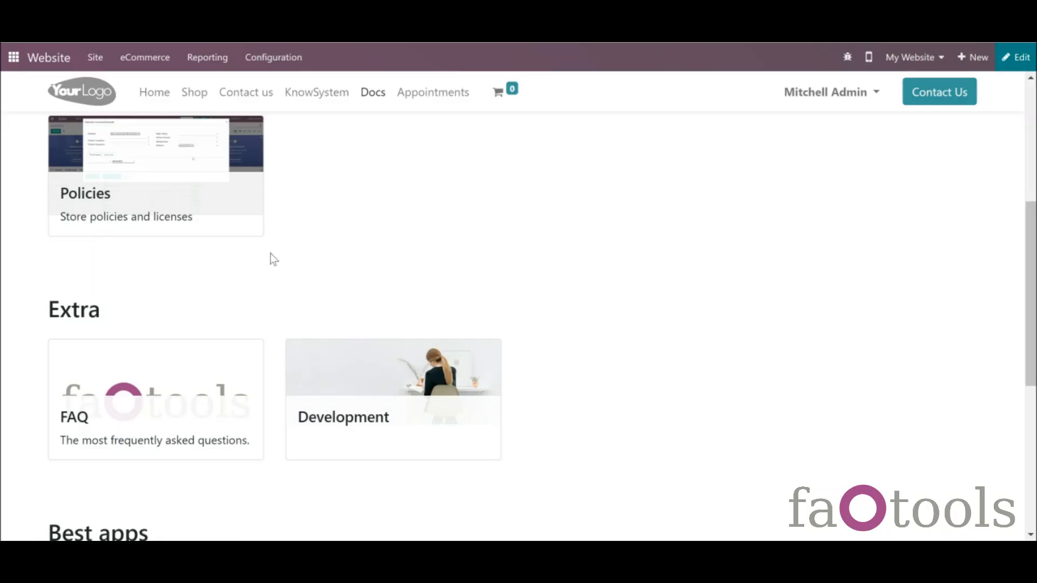
- Edit the Policies page, drop a Title block above the agreement, then delete it
left_click(215, 208)
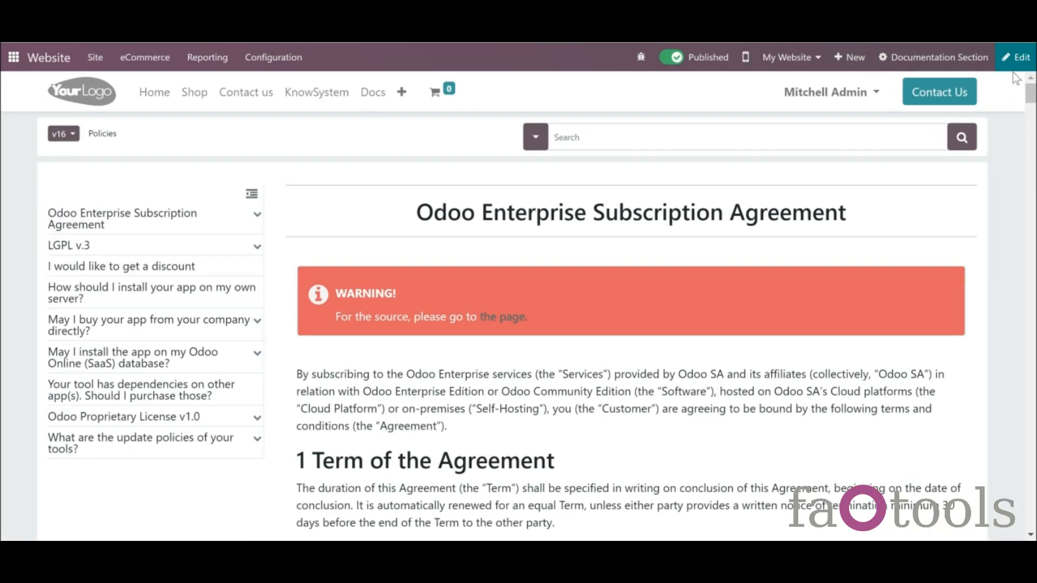
left_click(1008, 63)
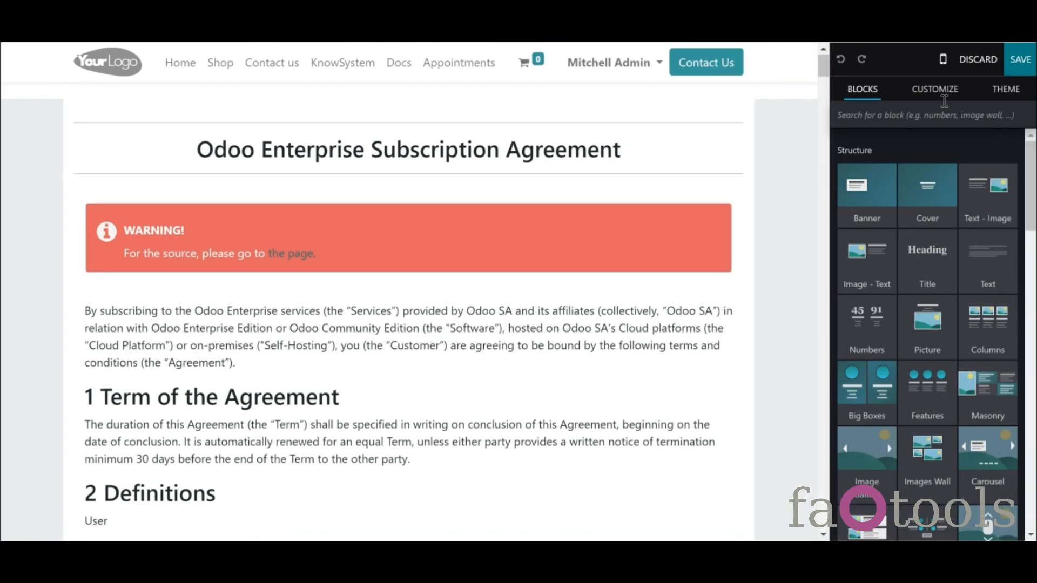
left_click(939, 93)
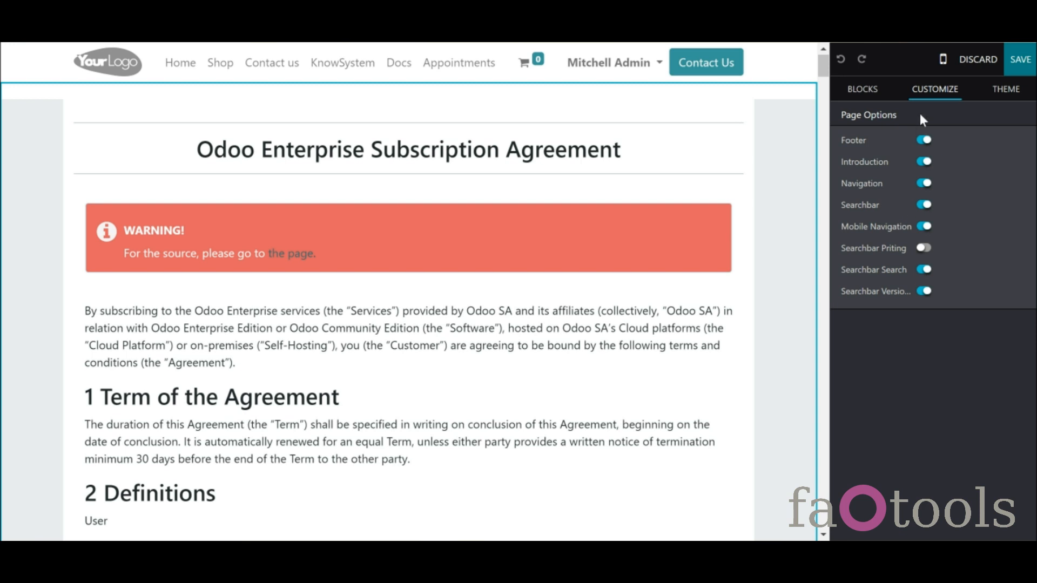
left_click(882, 88)
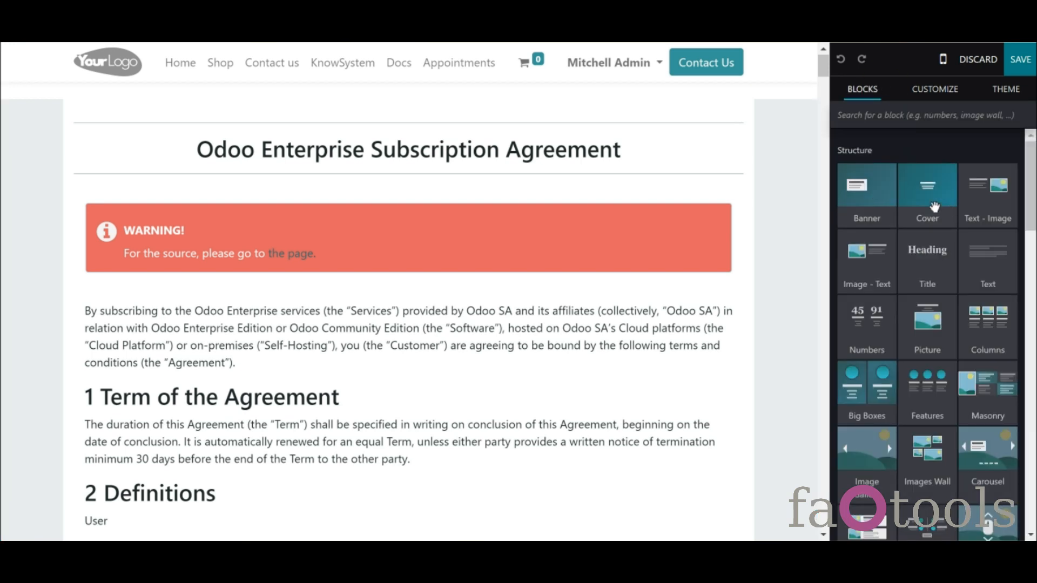
left_click_drag(929, 249, 656, 127)
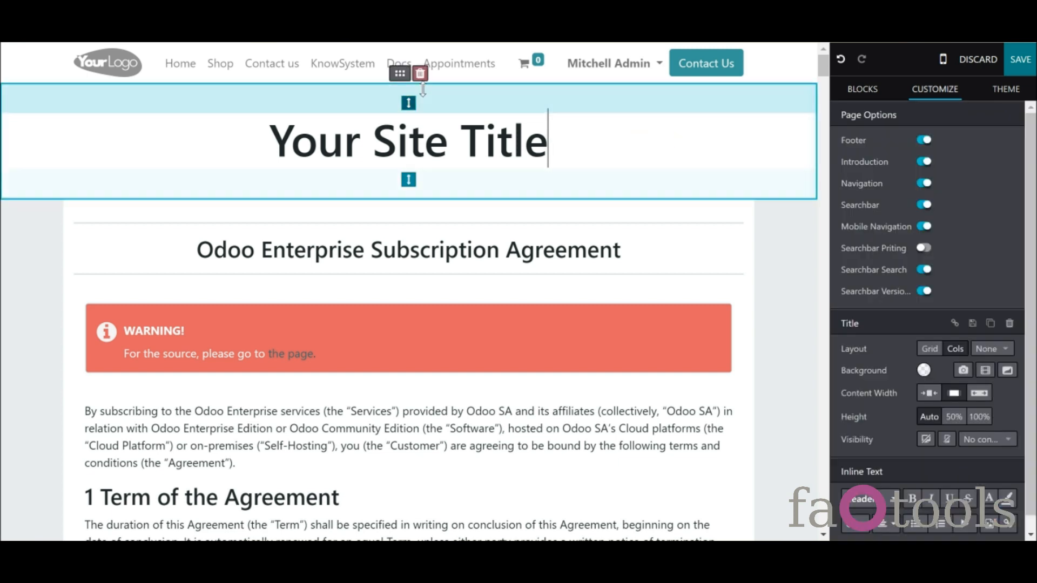
left_click(421, 77)
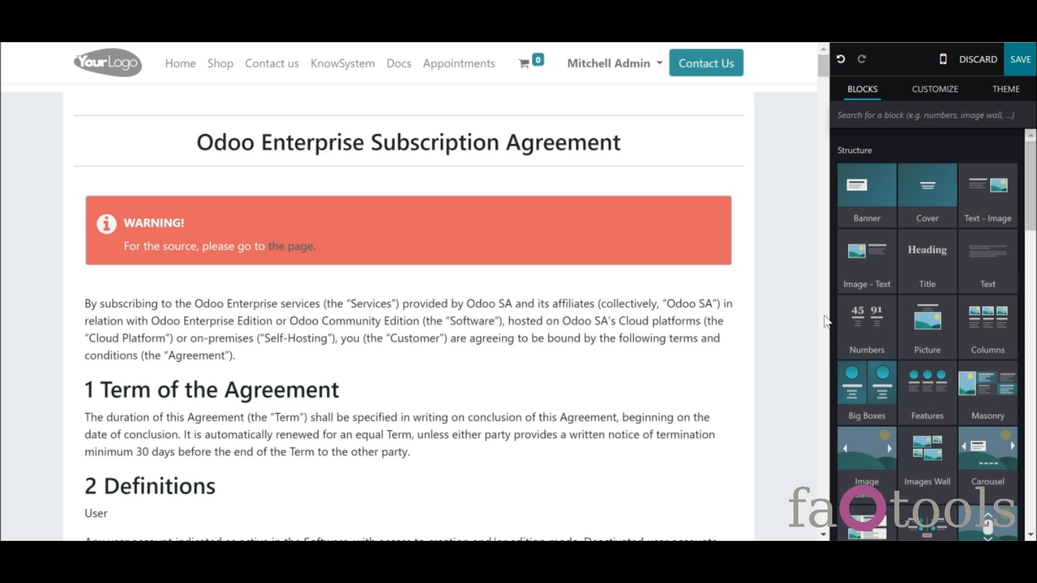
left_click(935, 89)
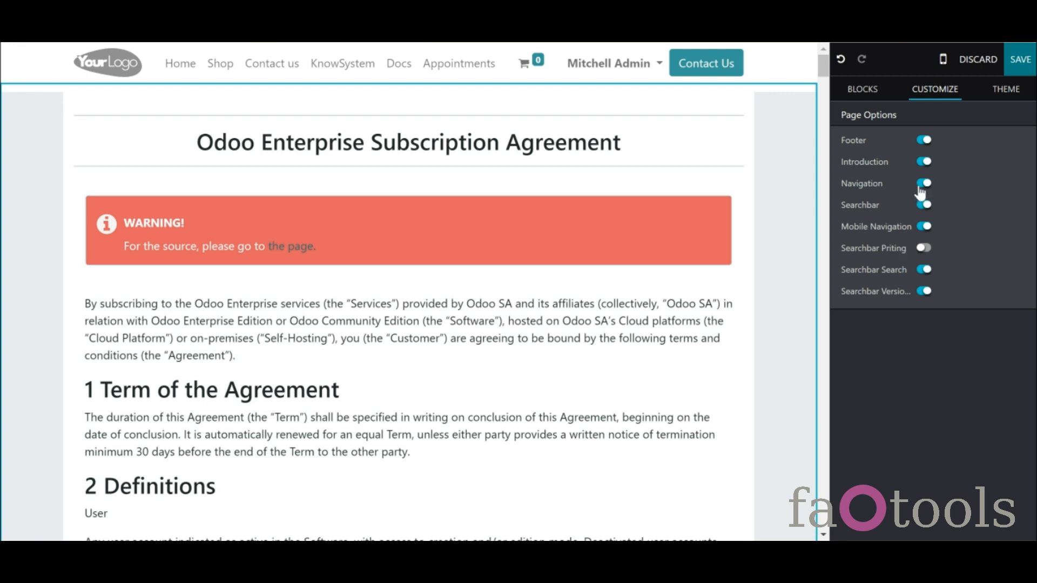
- Save the Policies page and expand its table of contents to 4 Services and 5 Charges and Fees
left_click(1023, 60)
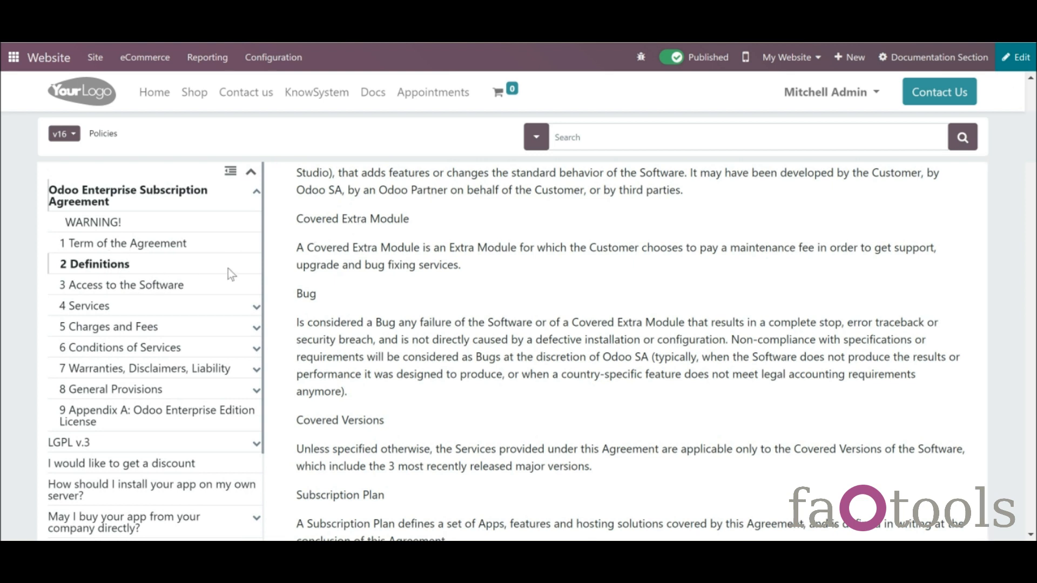
left_click(233, 177)
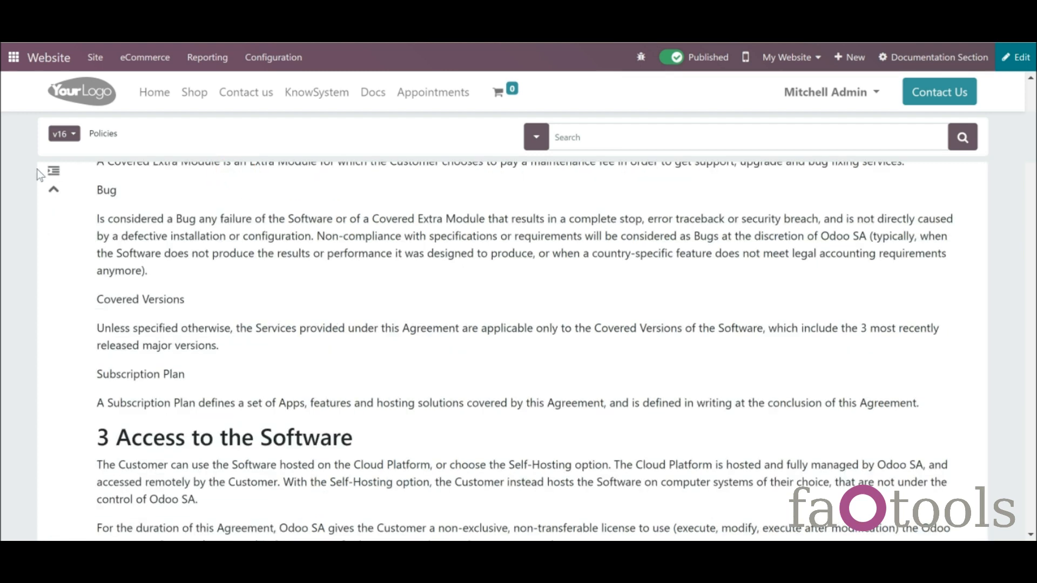
left_click(52, 176)
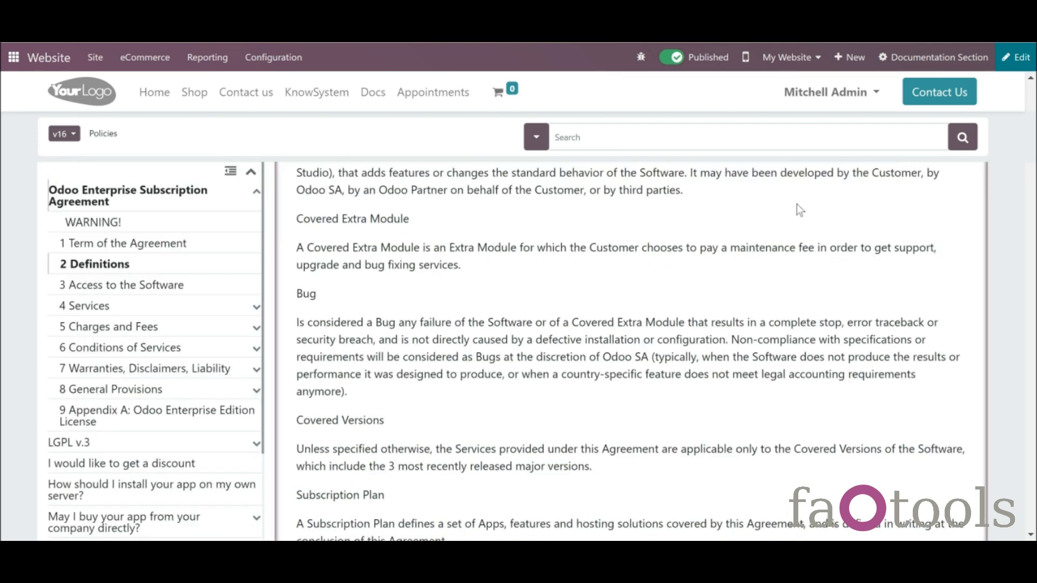
left_click(191, 196)
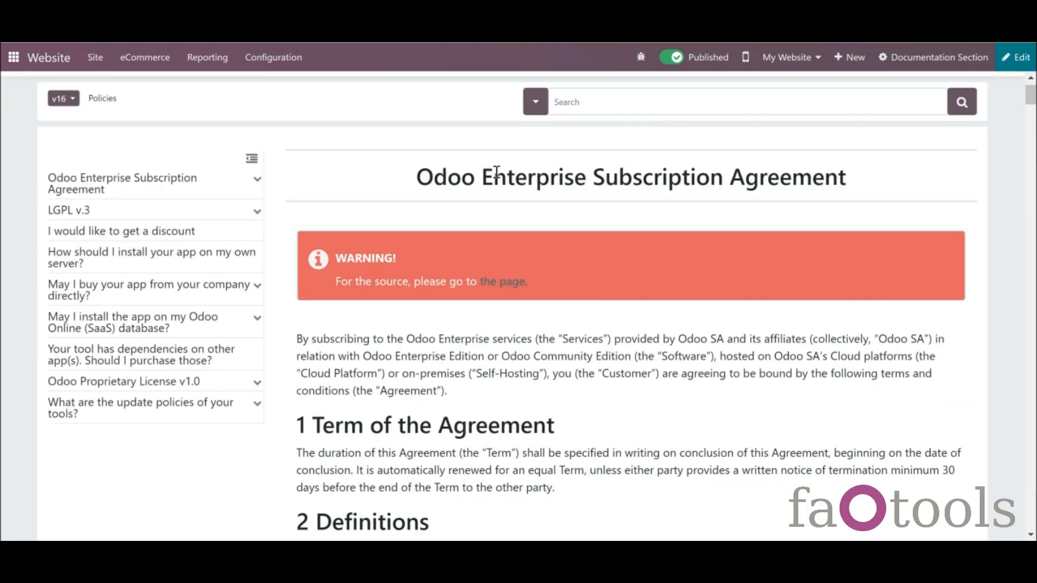
left_click(257, 179)
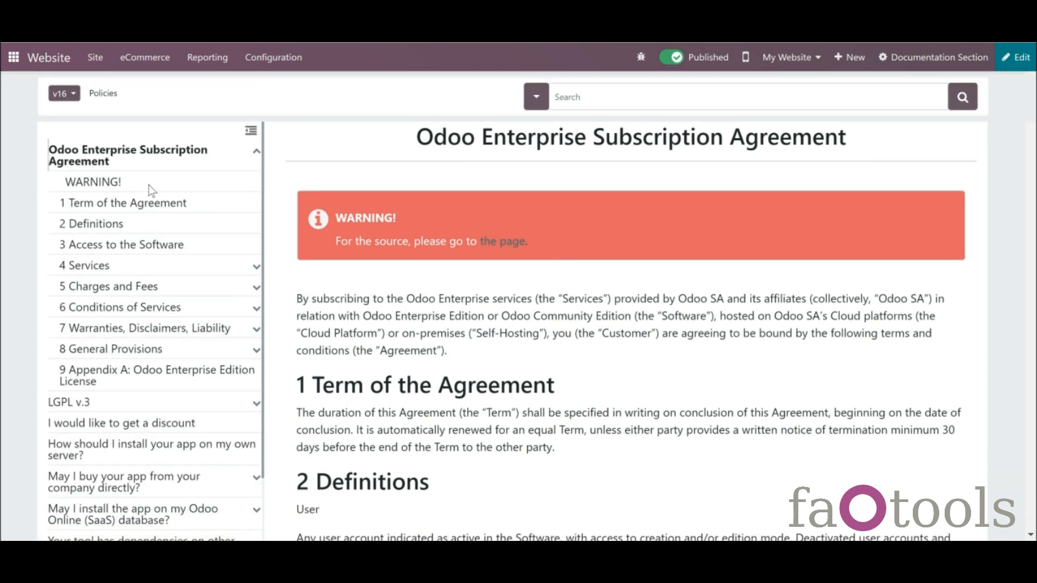
left_click(256, 268)
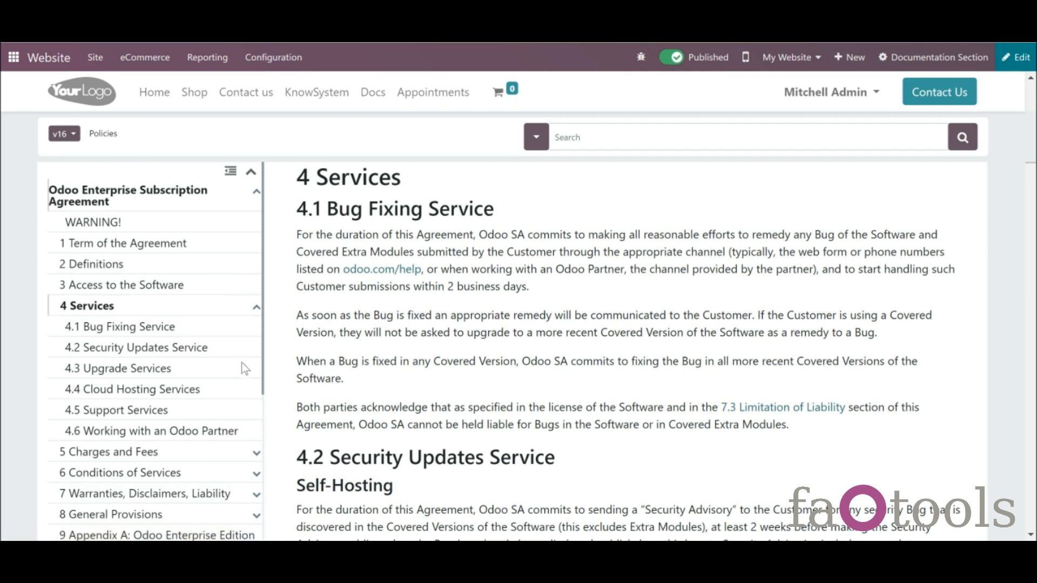
left_click(257, 453)
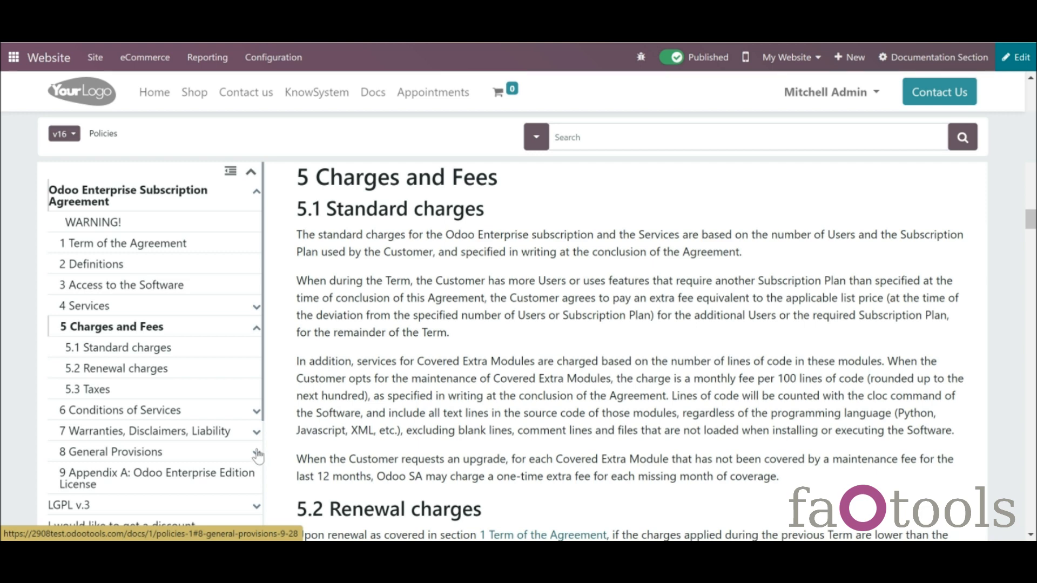
left_click(116, 232)
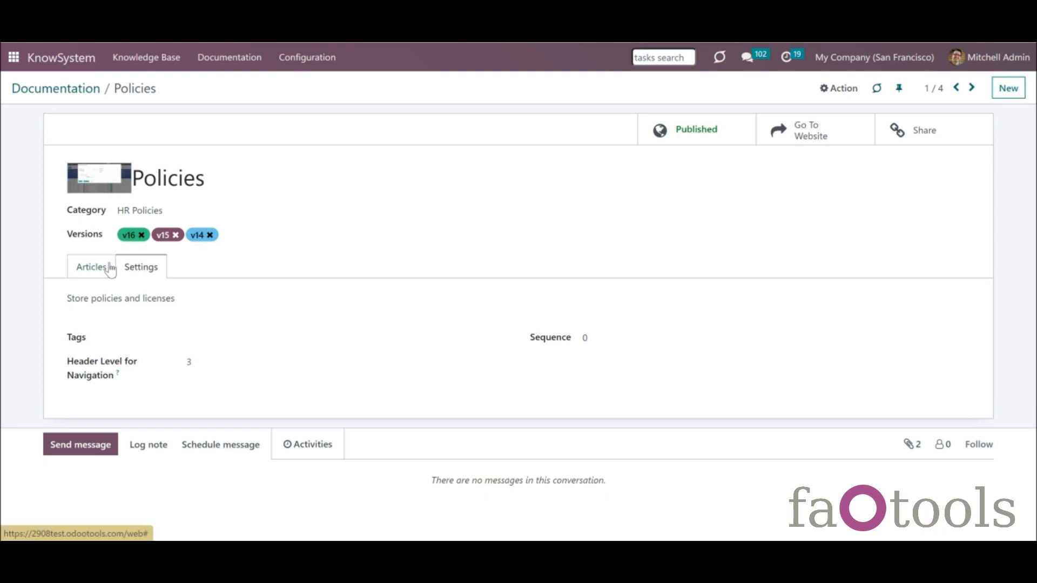
- Set the Policies section's Header Level for Navigation to 4 and save the record
left_click(228, 373)
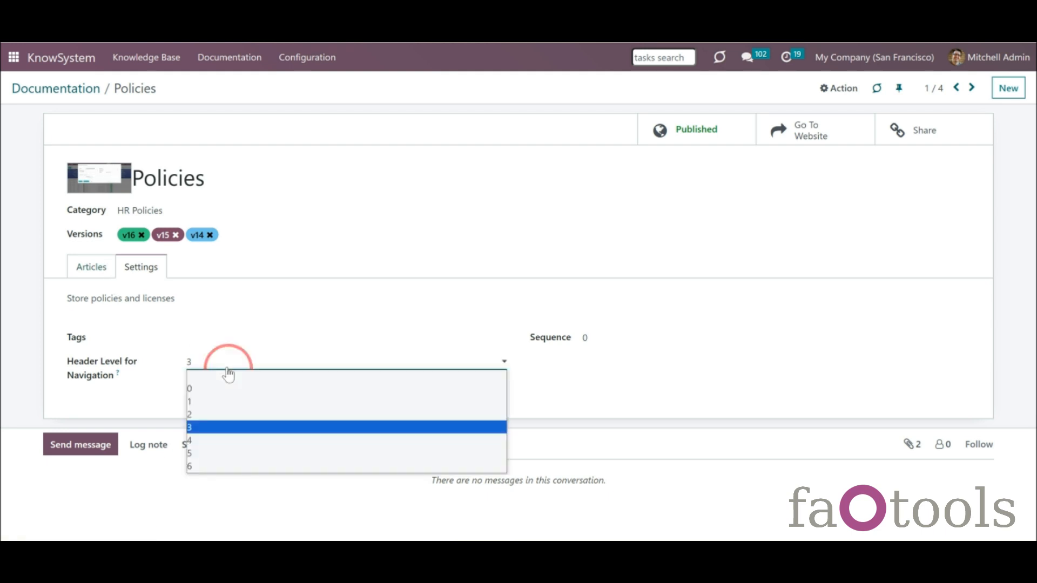
left_click(232, 443)
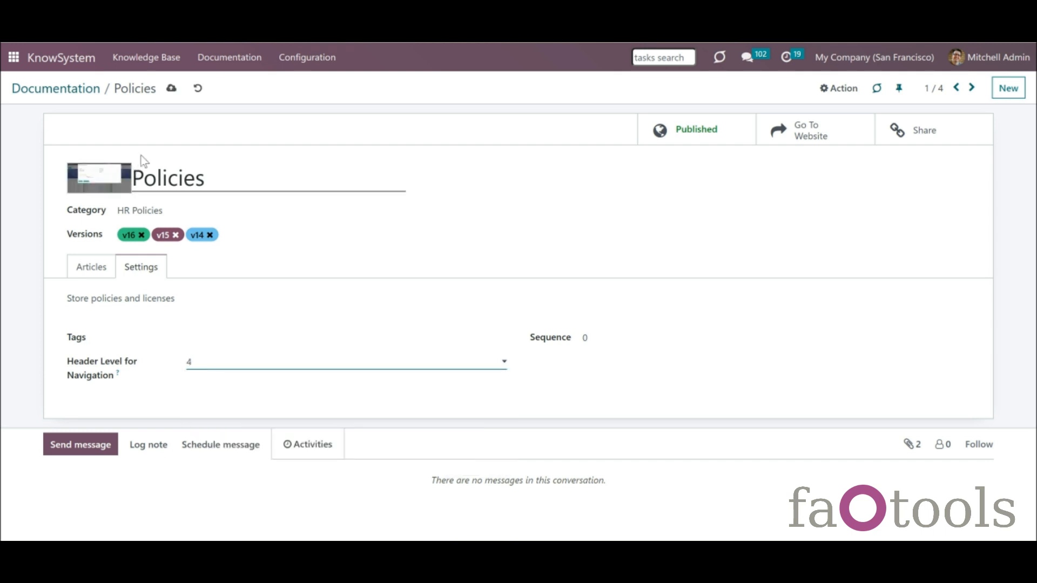
left_click(172, 91)
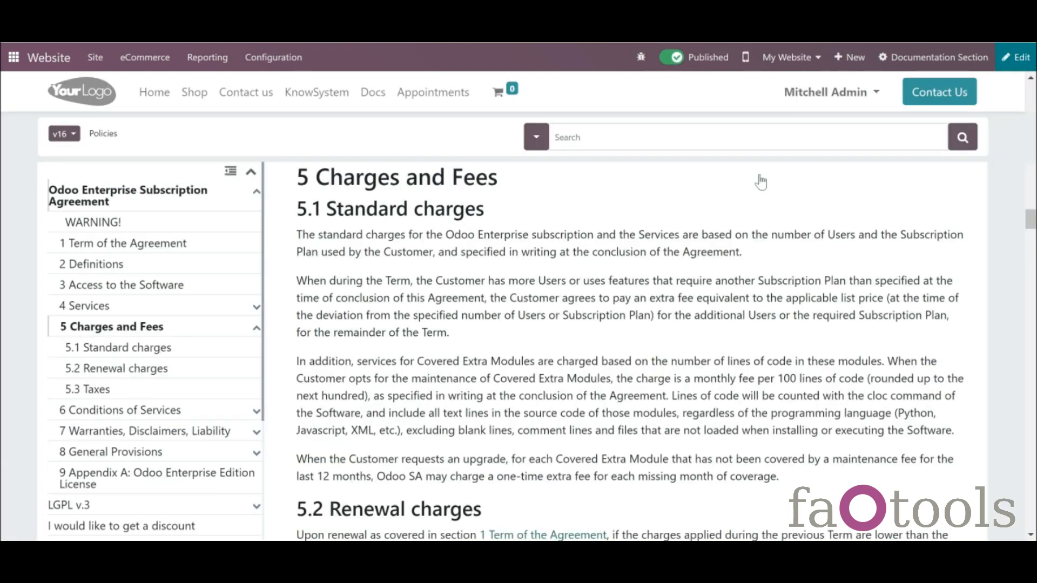
- Restyle the 'from v.13' heading under Apps Store policies as Header 4 and save the page
left_click(1021, 60)
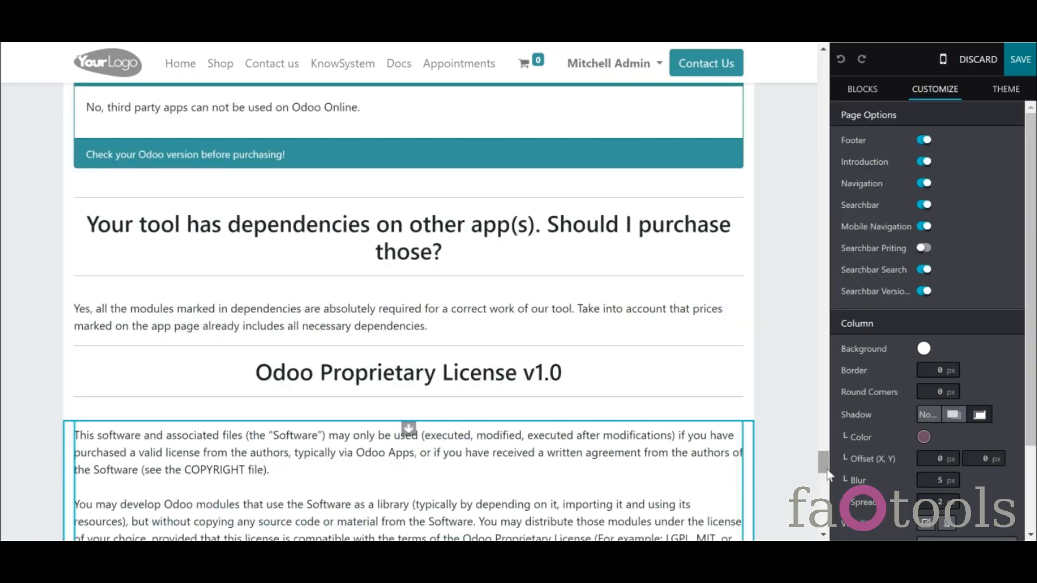
left_click_drag(821, 464, 822, 471)
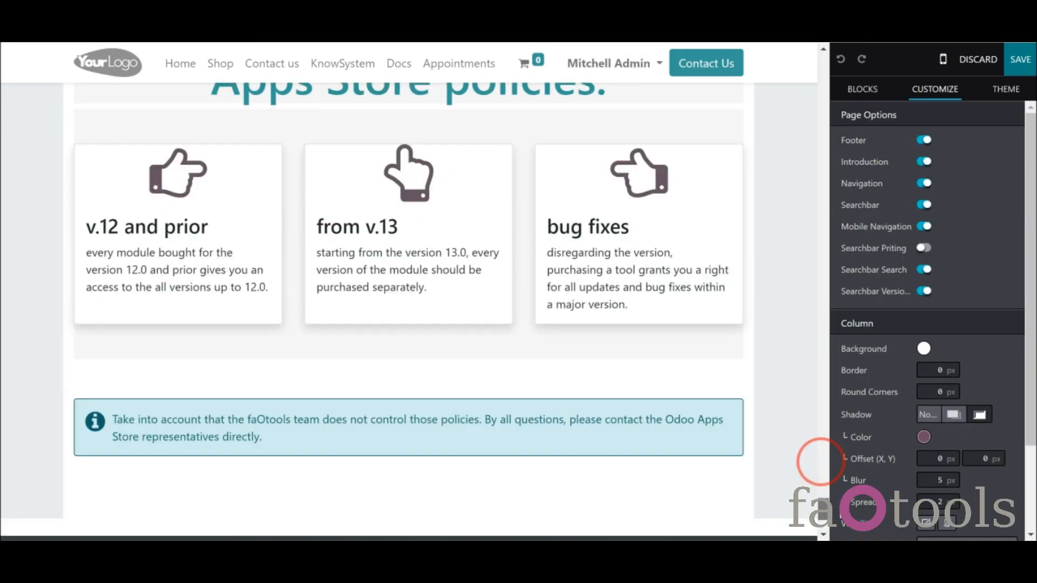
left_click(341, 259)
left_click_drag(318, 227, 398, 227)
left_click(935, 88)
left_click(878, 354)
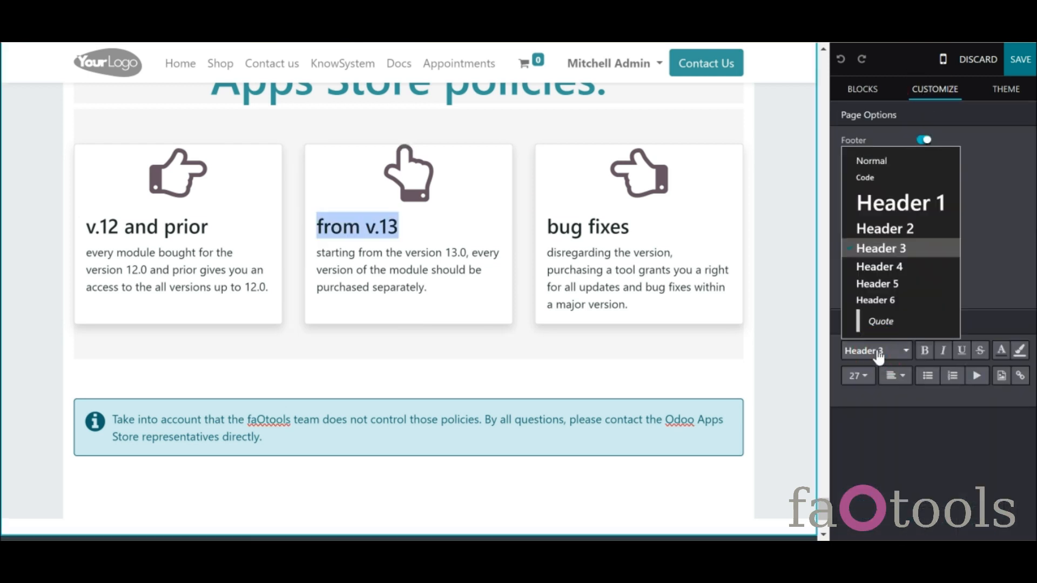
left_click(886, 266)
left_click(1021, 59)
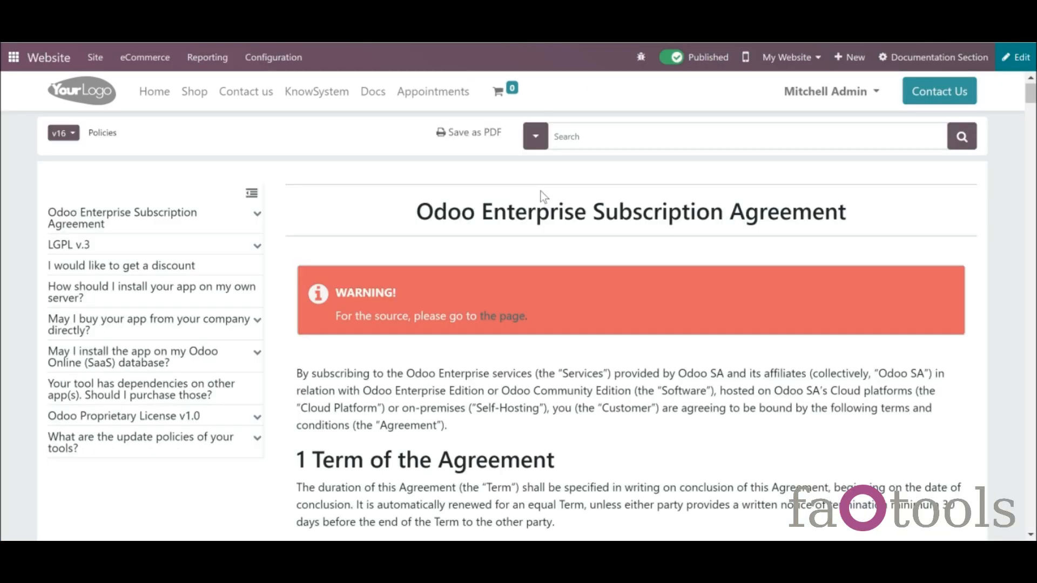
left_click(536, 137)
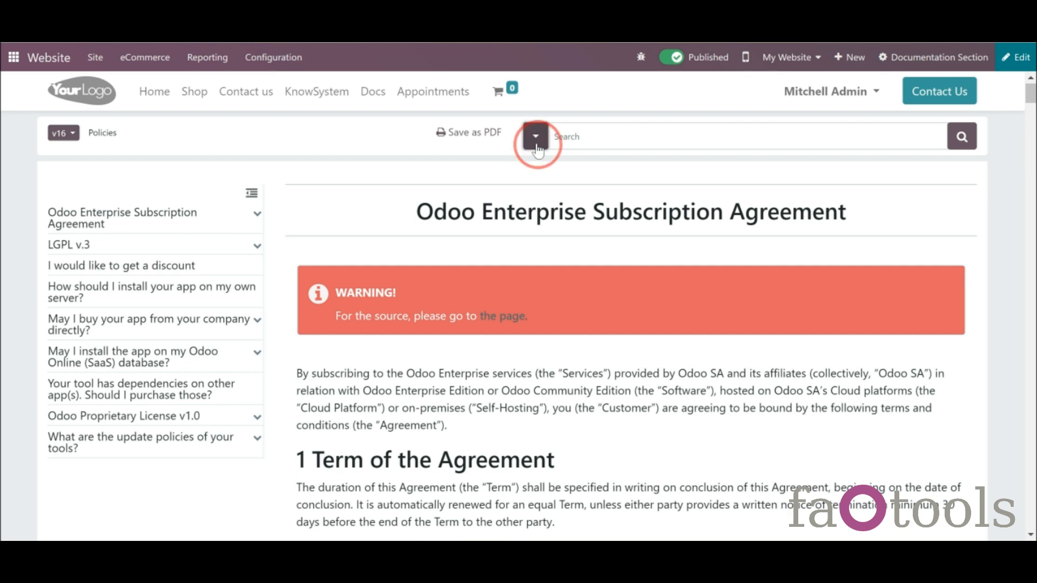
left_click(651, 137)
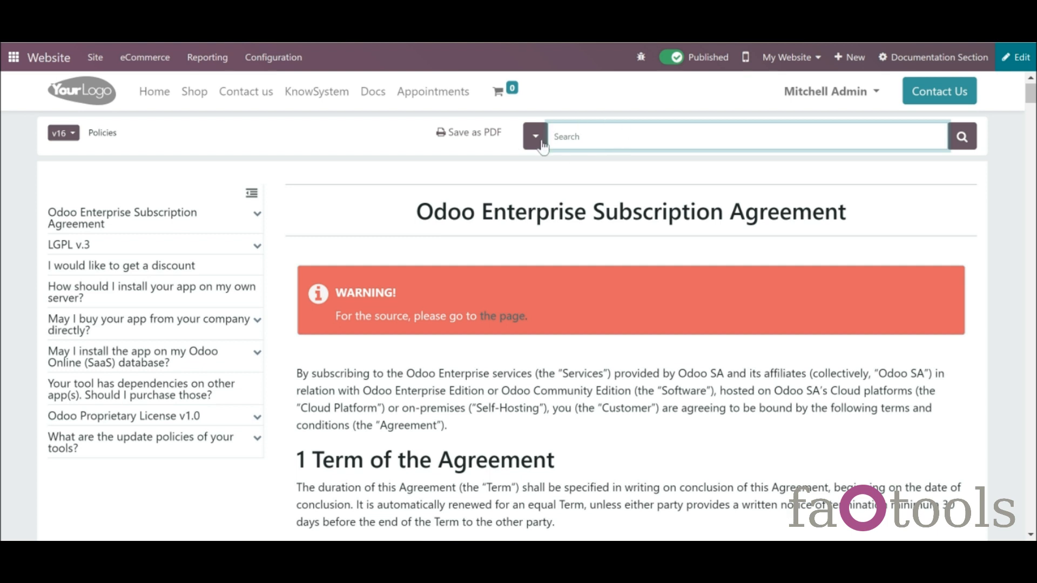
left_click(535, 138)
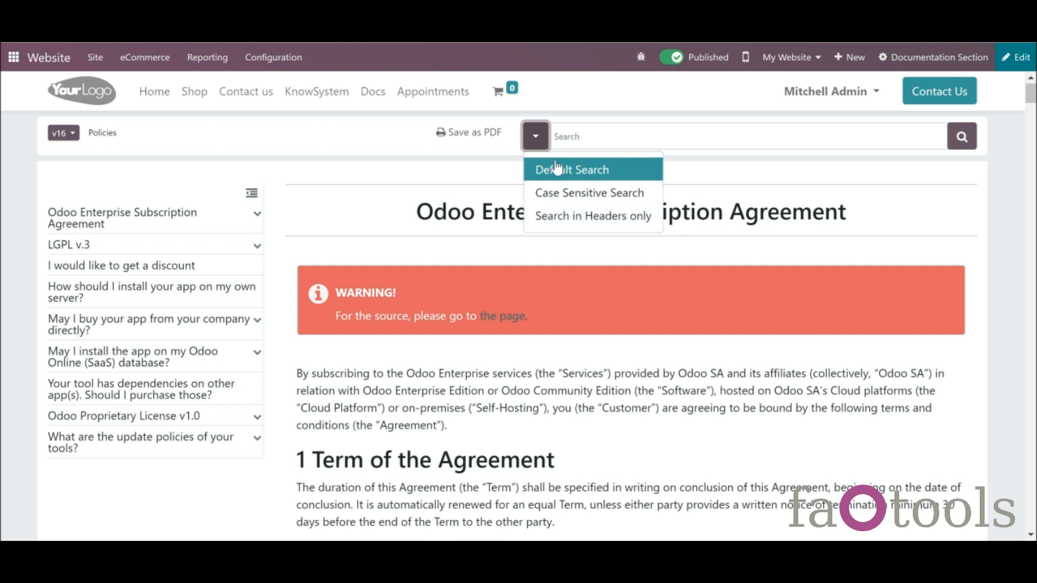
left_click(513, 204)
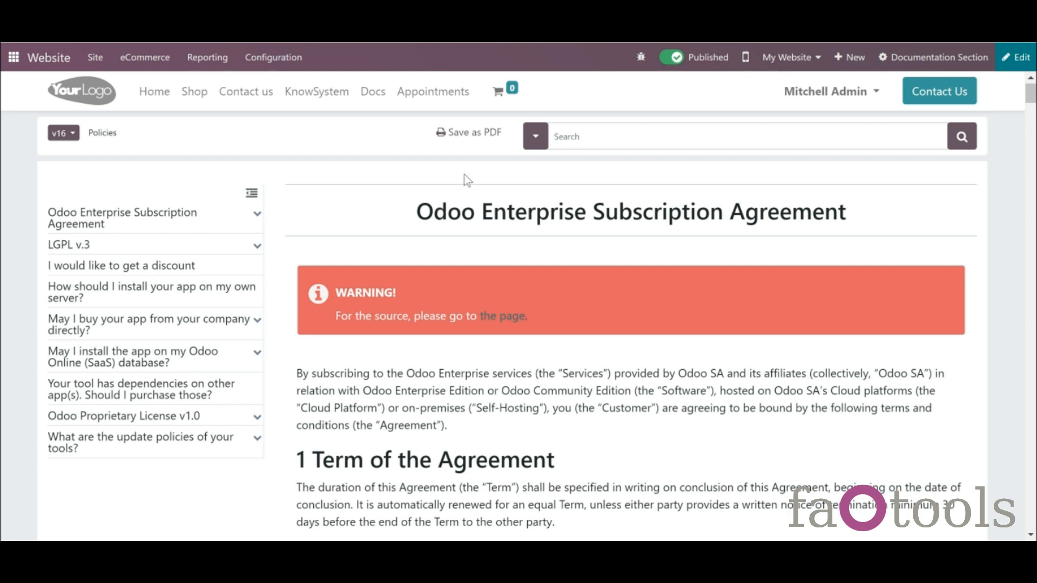
left_click(561, 136)
type("Odoo")
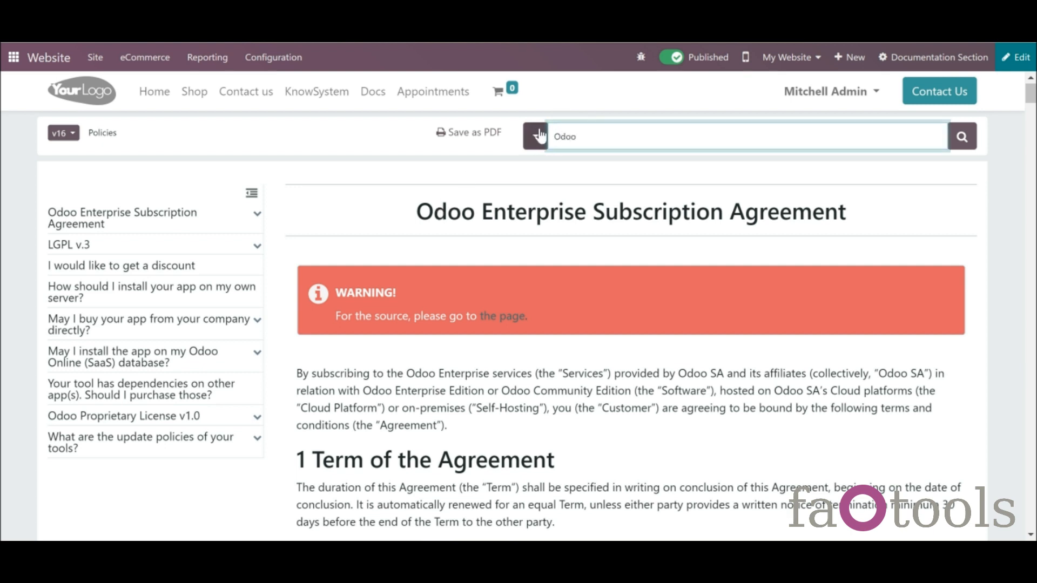
left_click(539, 135)
left_click(676, 177)
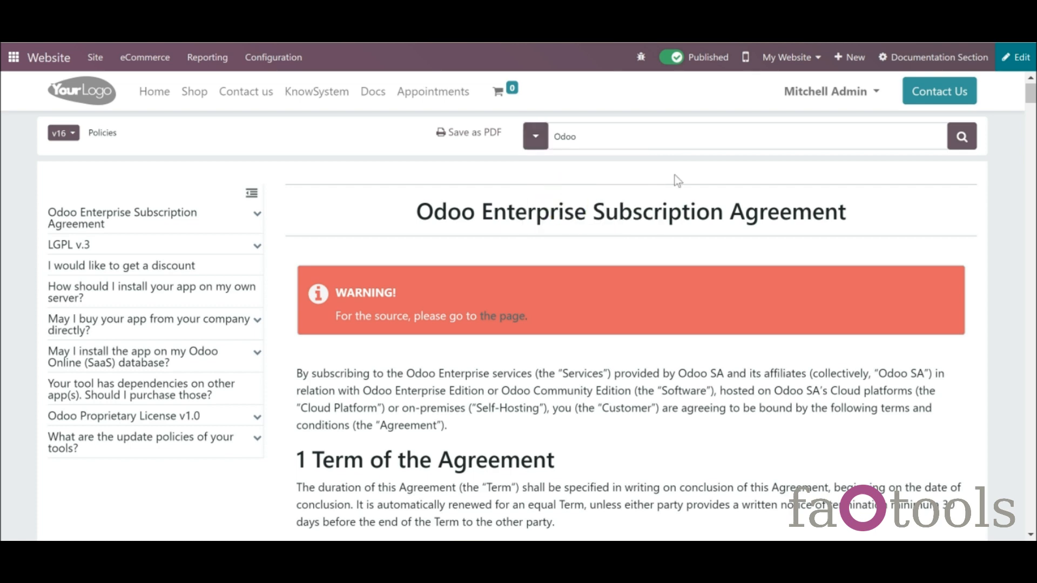
left_click(957, 139)
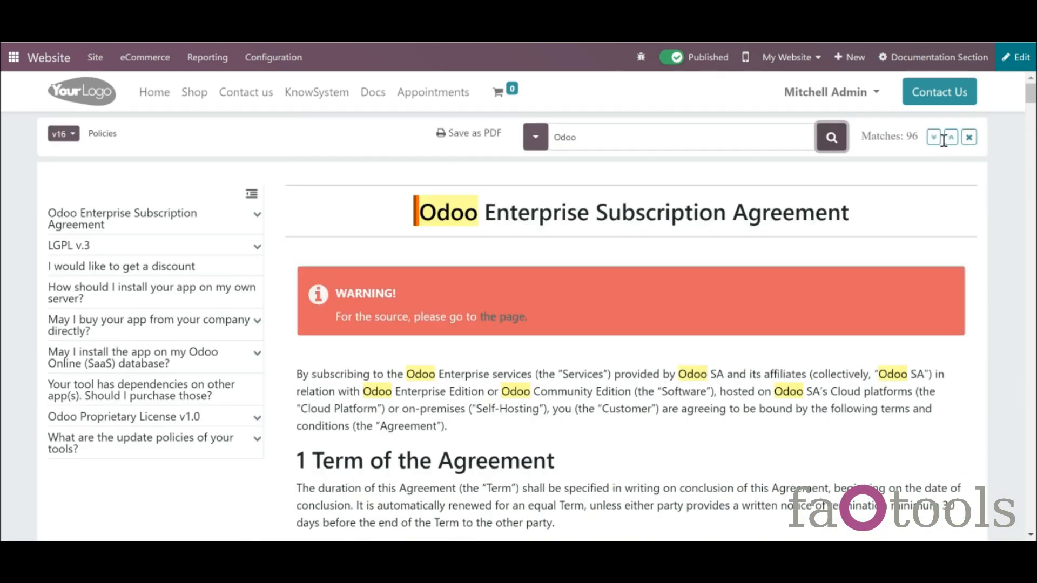
left_click(933, 136)
left_click(938, 141)
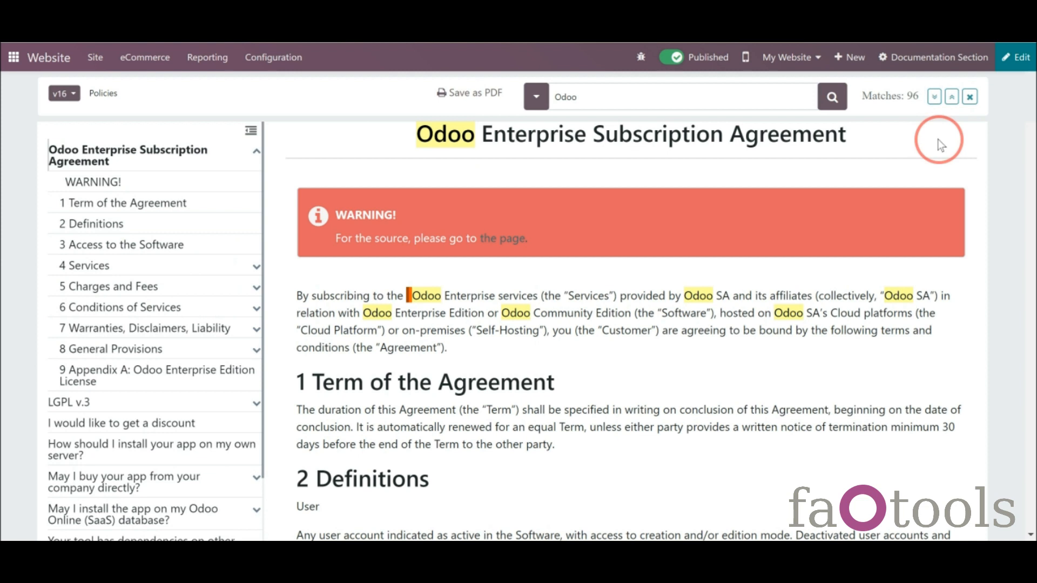
left_click(936, 102)
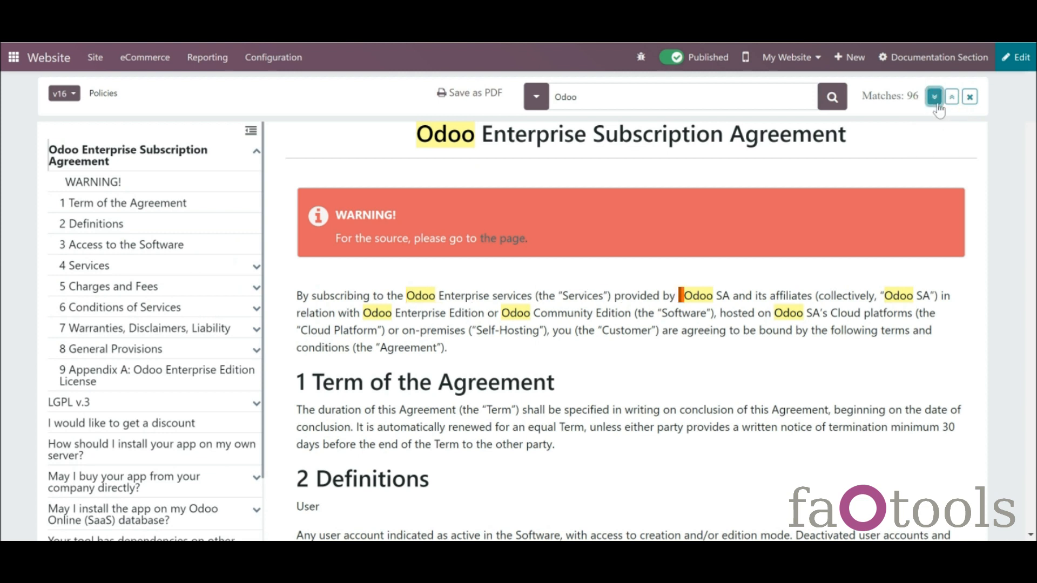
left_click(936, 102)
left_click(936, 101)
left_click(937, 104)
left_click(938, 104)
left_click(938, 103)
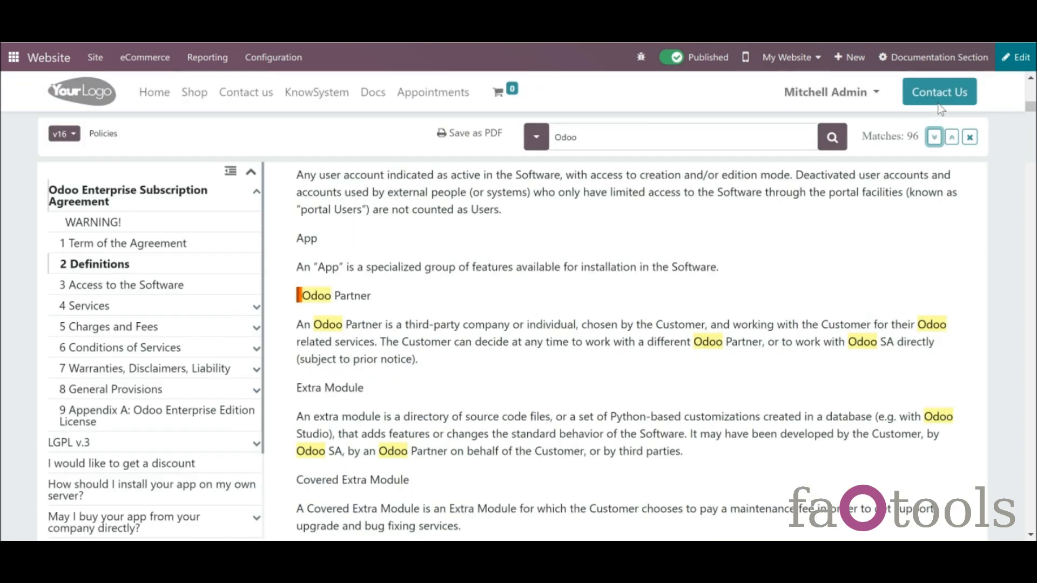
left_click(968, 141)
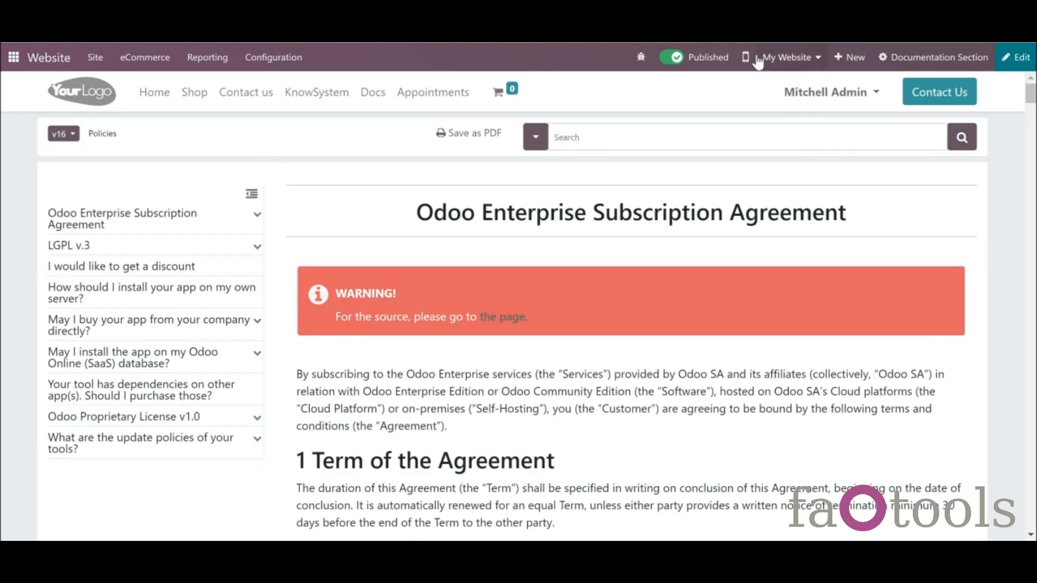
left_click(747, 57)
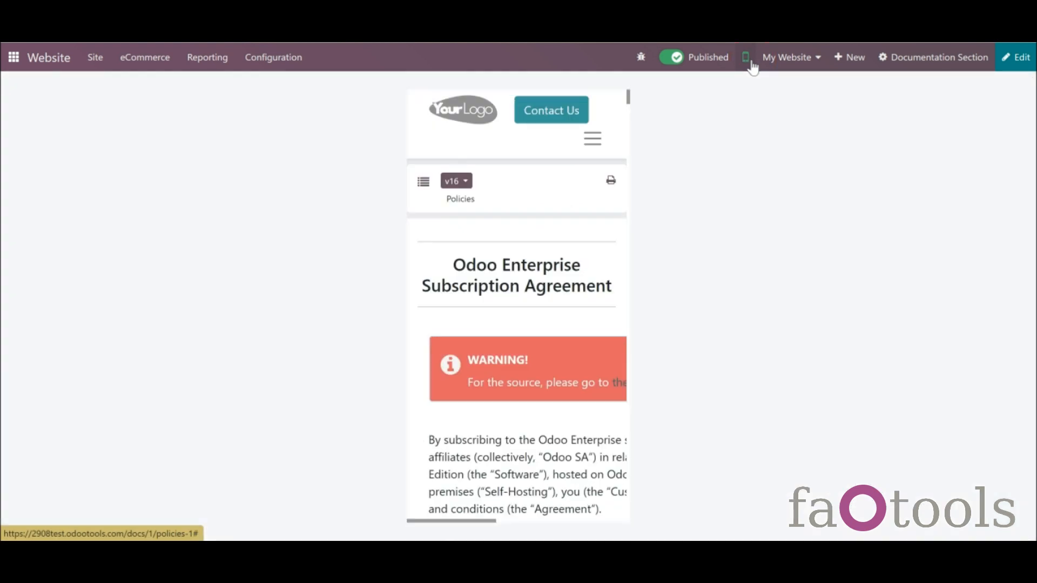
left_click(426, 184)
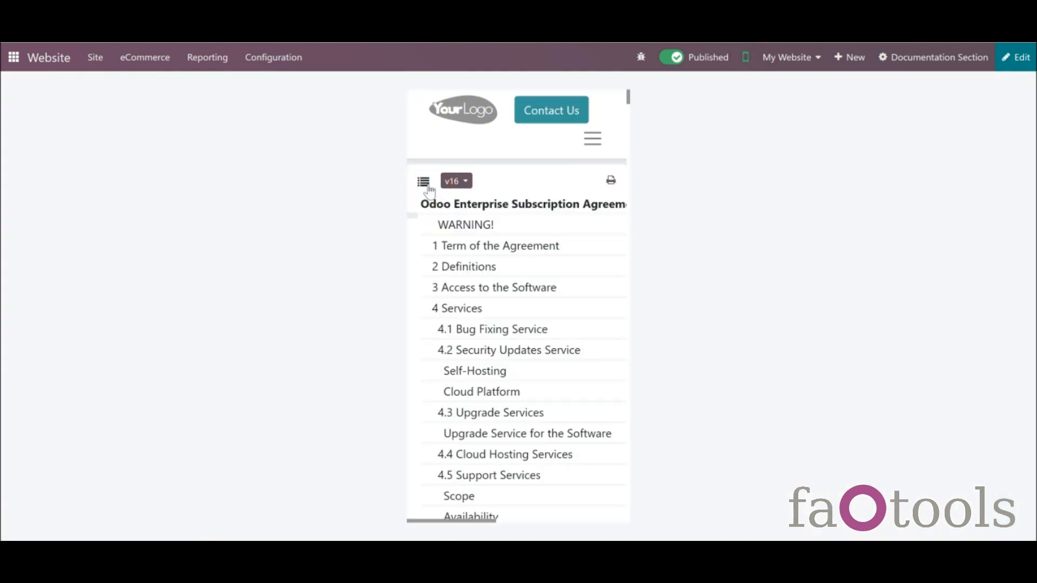
left_click(469, 250)
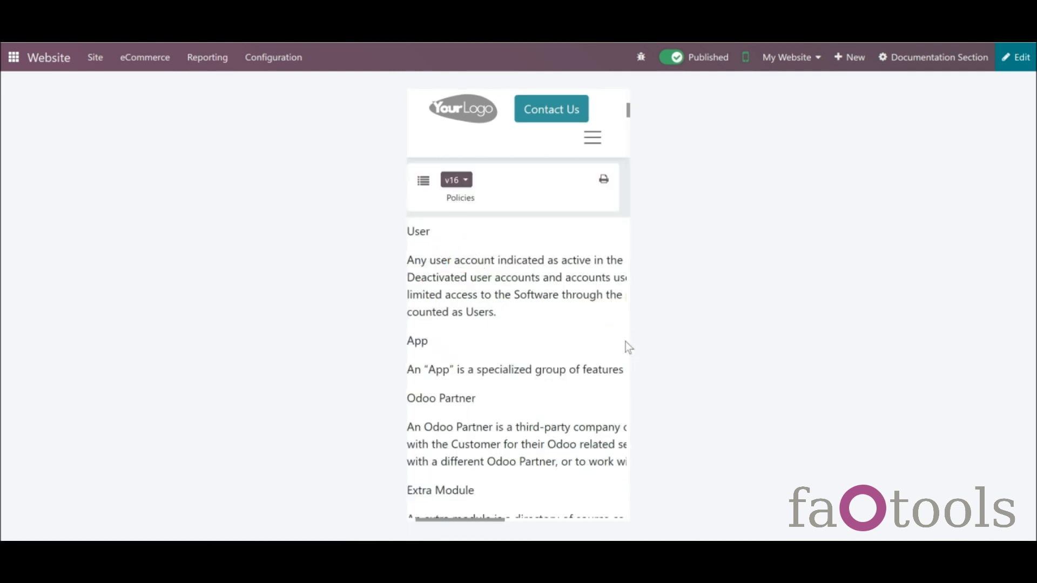
scroll(626, 344, "down", 5)
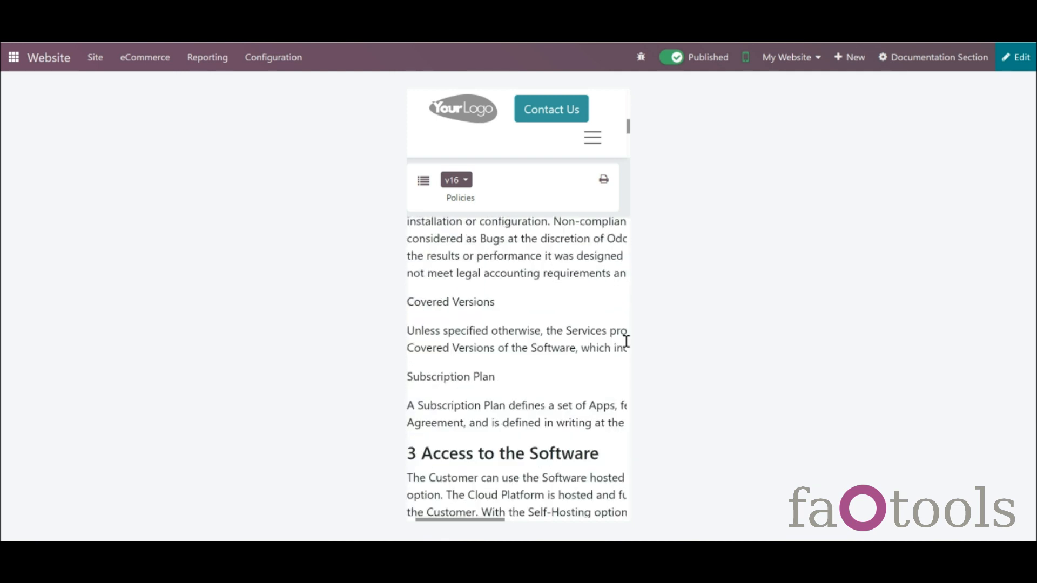
scroll(626, 343, "down", 4)
scroll(570, 351, "down", 1)
scroll(570, 352, "down", 5)
left_click(418, 182)
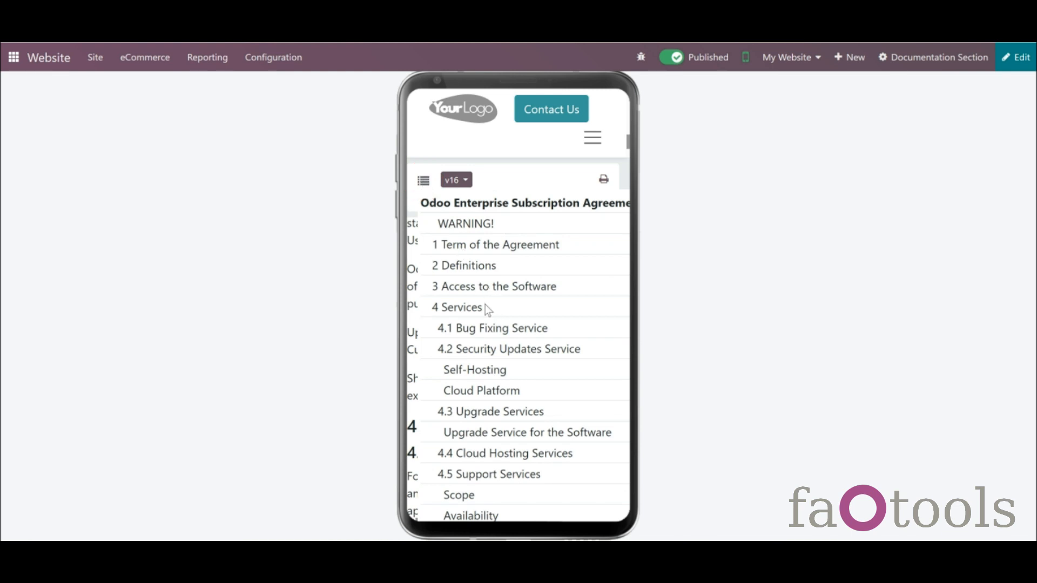
left_click(481, 361)
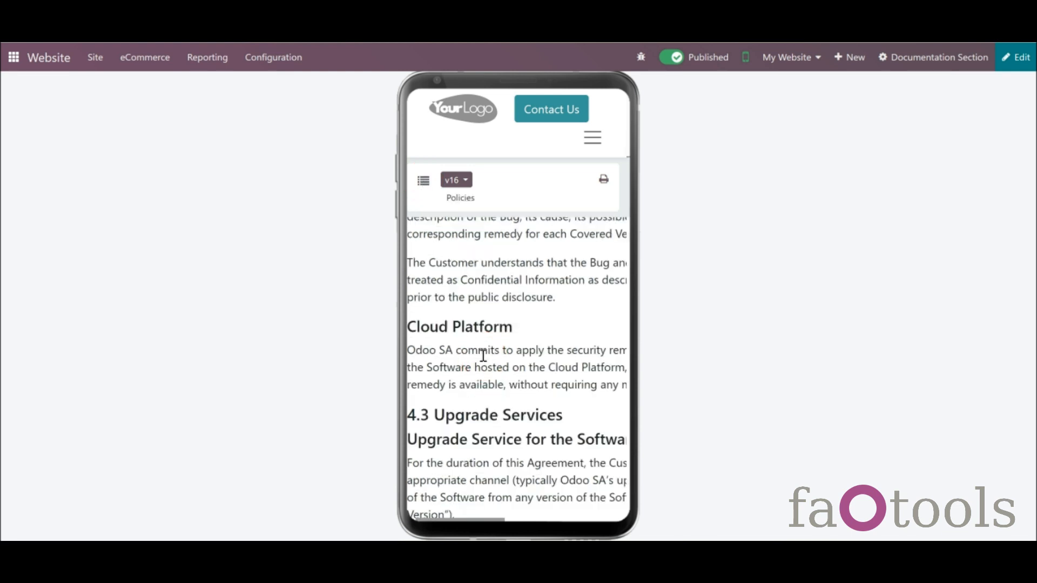
left_click(424, 183)
left_click(424, 182)
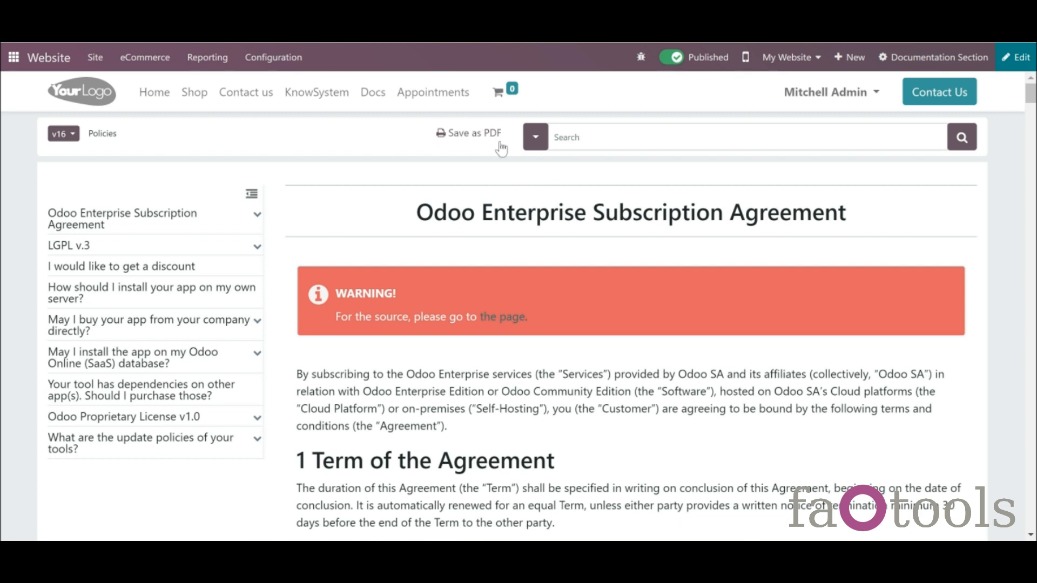
- Export the Policies documentation as a 17-page PDF and scroll through it
left_click(474, 141)
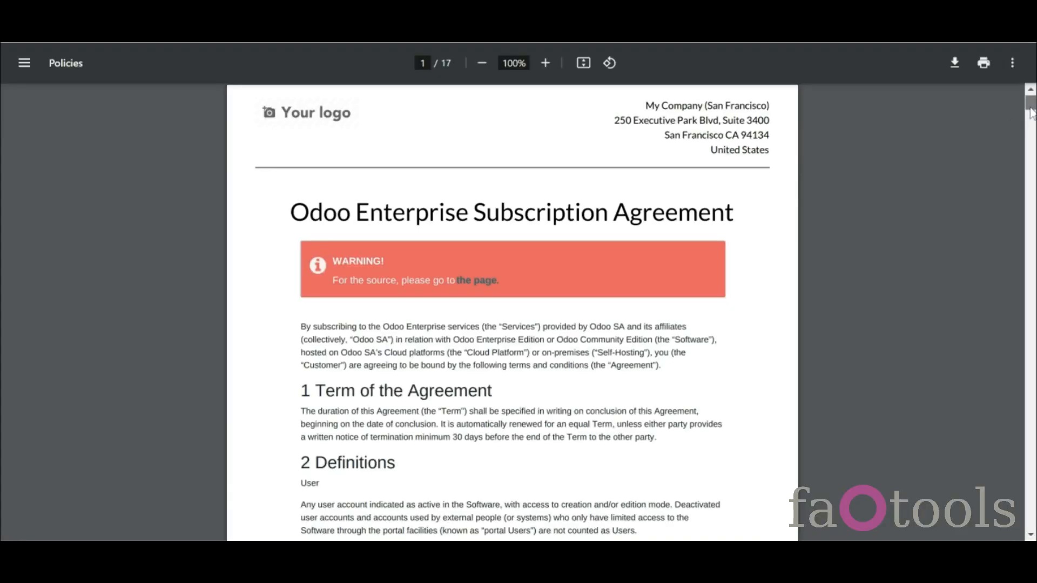
scroll(1031, 120, "down", 20)
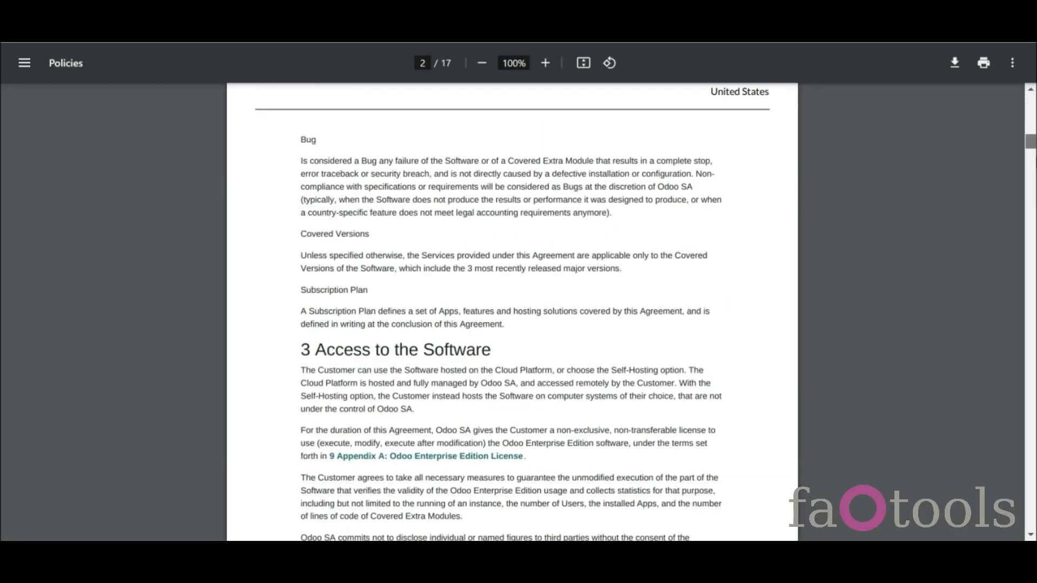
scroll(512, 312, "down", 20)
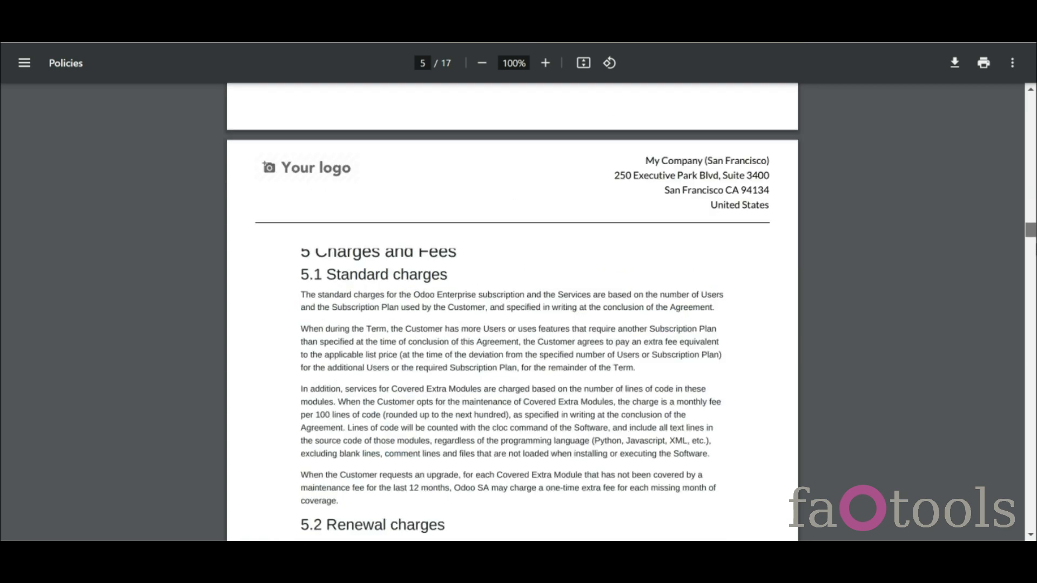
scroll(512, 311, "down", 20)
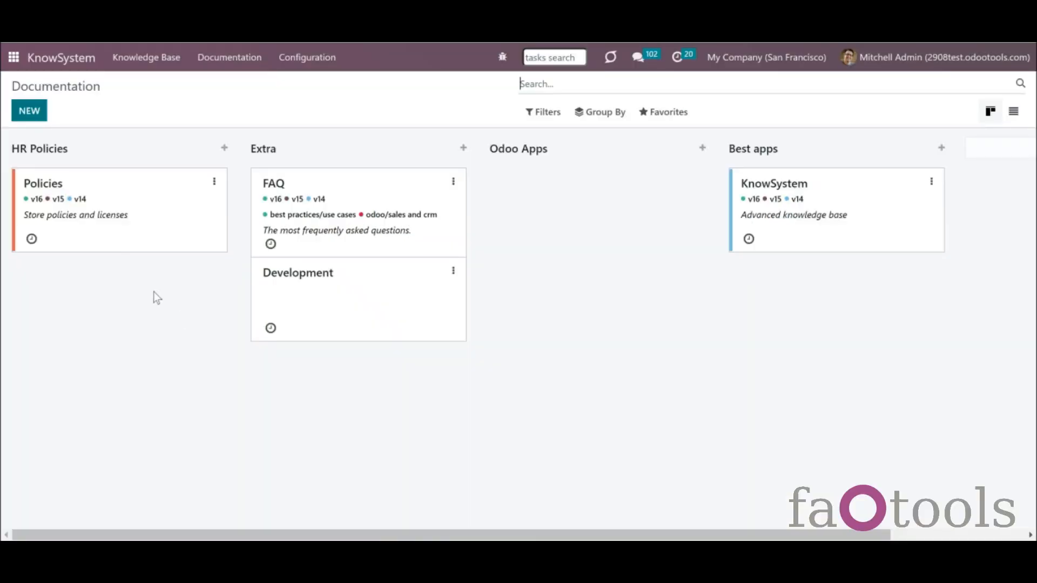
- Open the Policies section and look through its articles and their versions
left_click(104, 222)
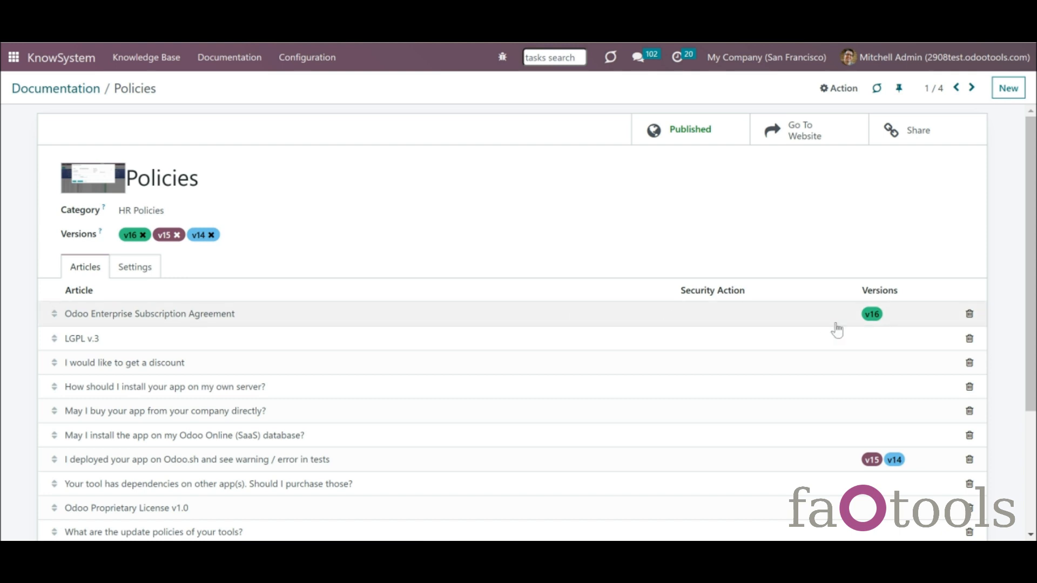
left_click(878, 313)
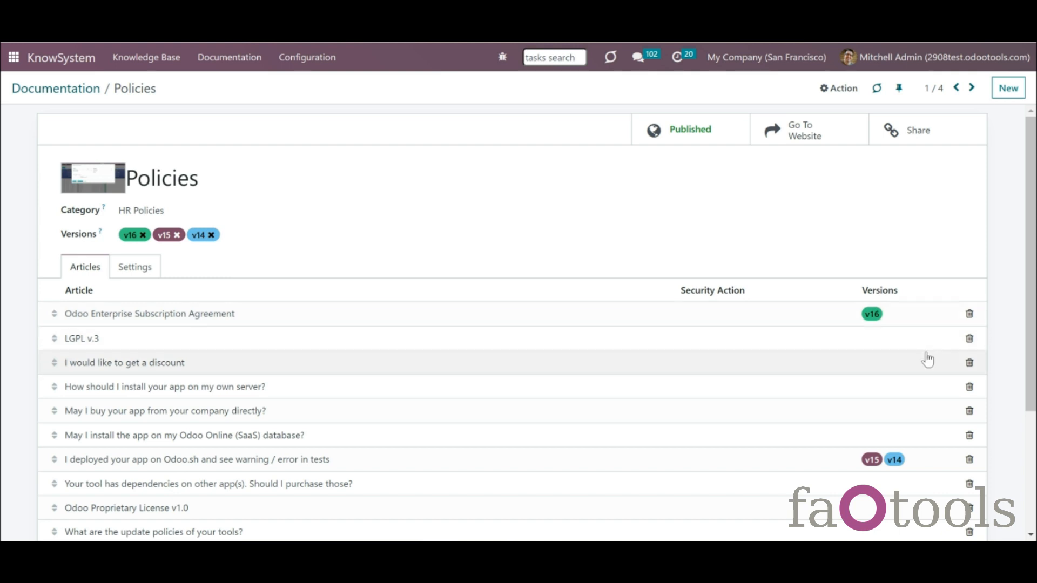
left_click_drag(1035, 352, 1035, 413)
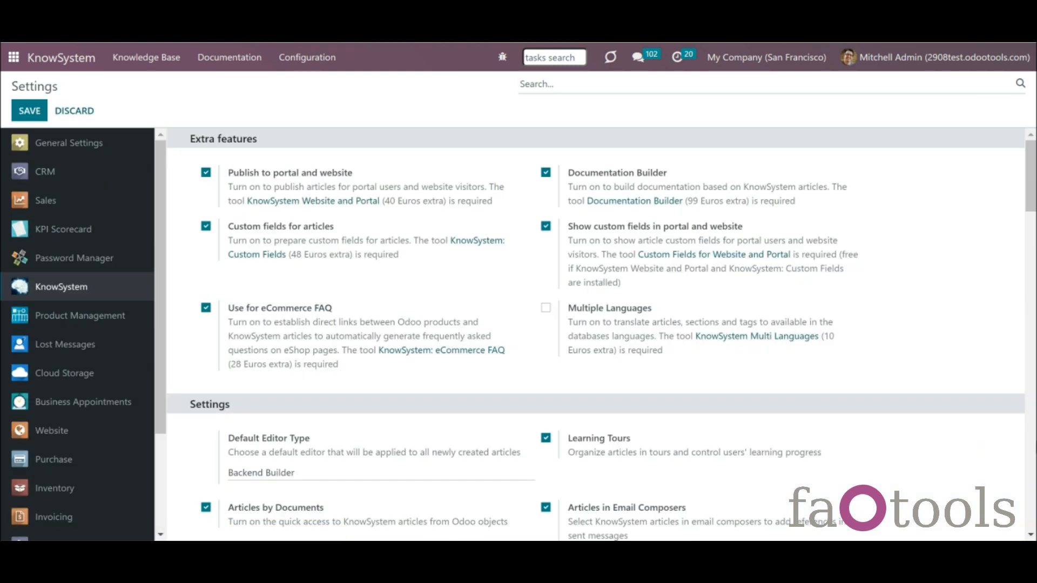
- Open the Documentation Versioning list showing v16, v15 and v14
left_click(1031, 443)
left_click(1035, 443)
left_click_drag(1035, 444, 1035, 457)
left_click_drag(1030, 448, 1029, 457)
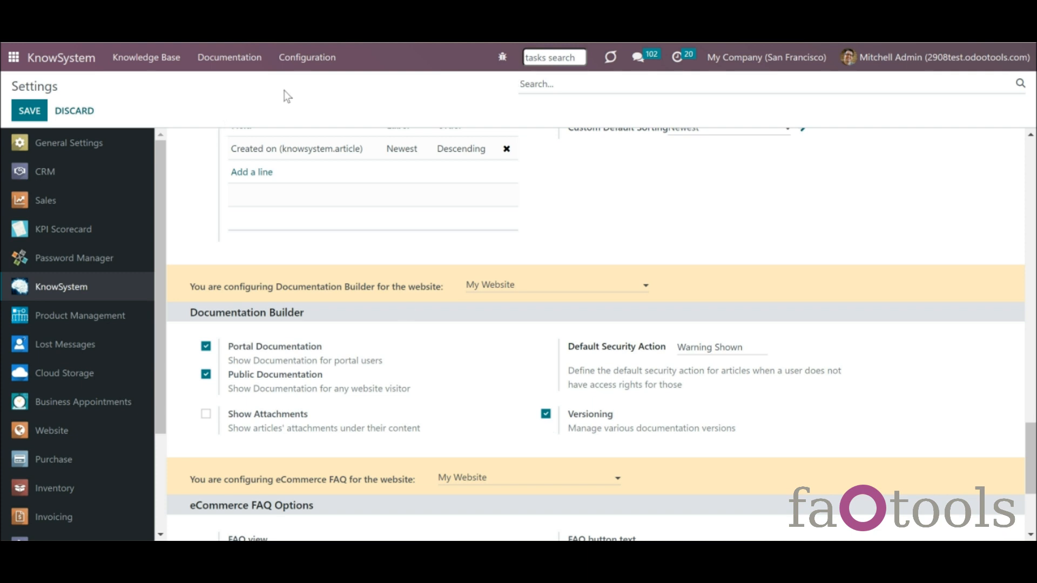
left_click(231, 71)
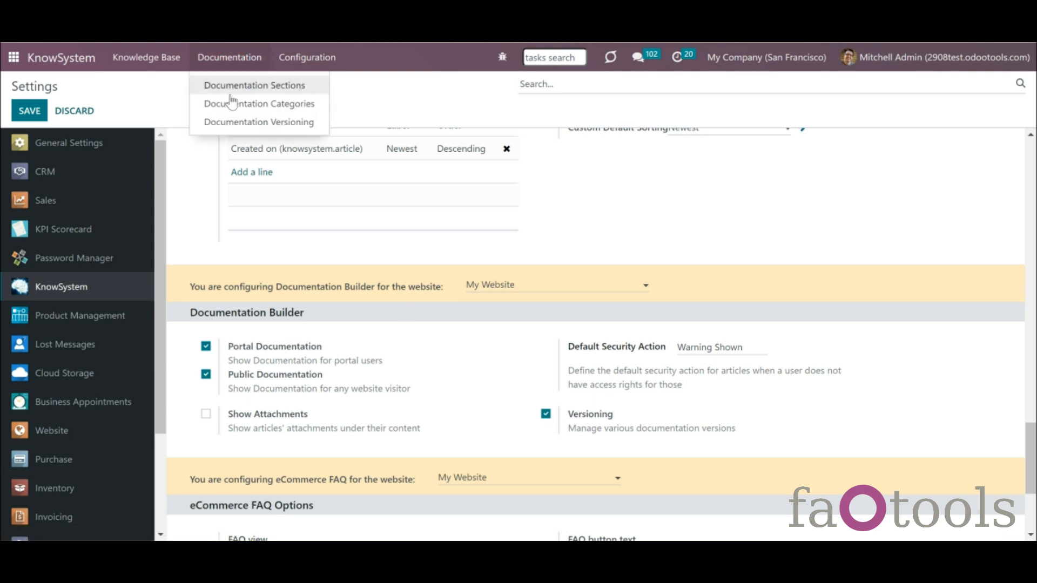
left_click(243, 122)
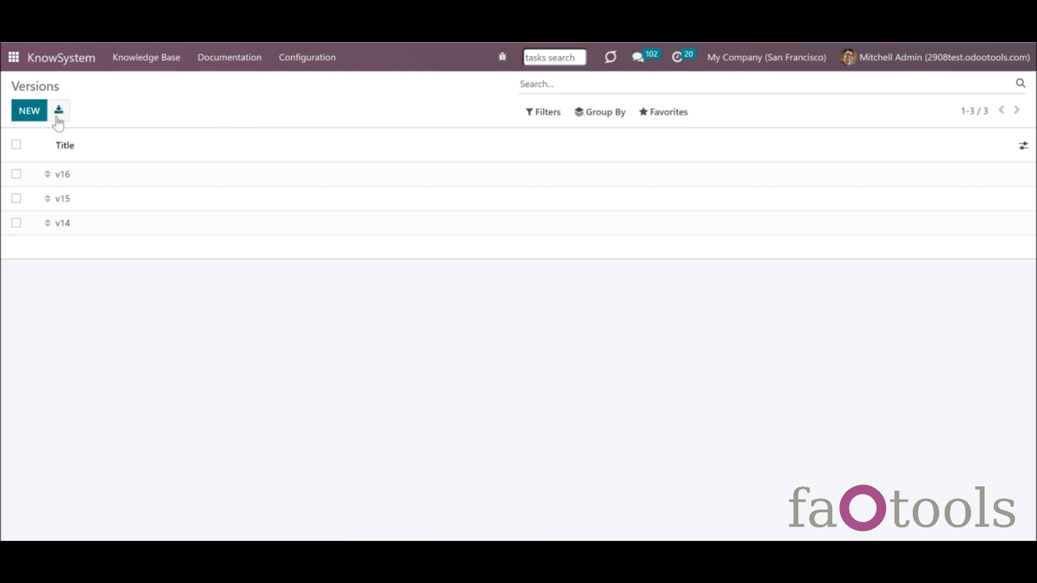
- Create and save a new documentation version titled 'v13'
left_click(186, 212)
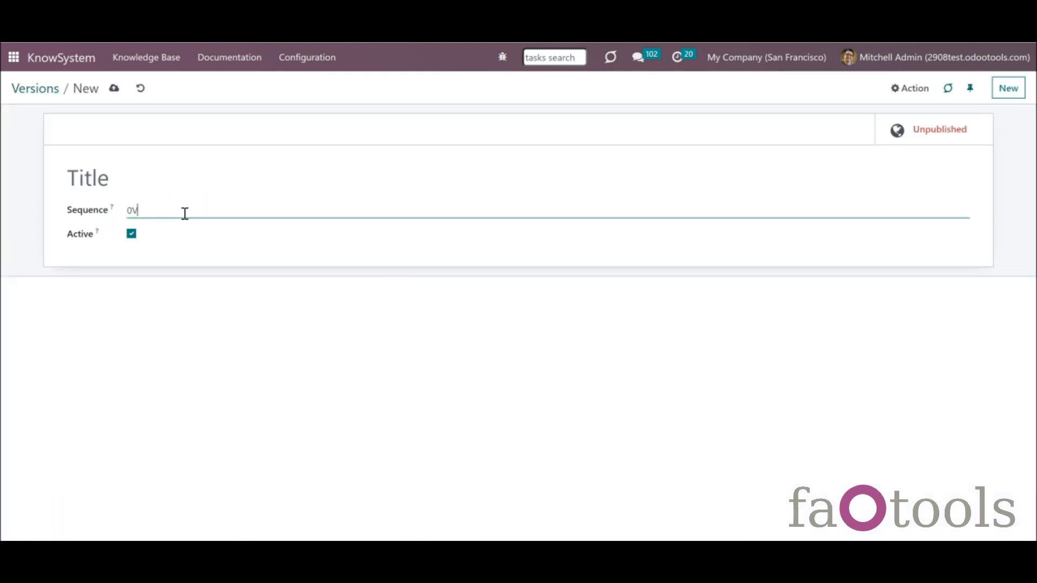
left_click(128, 185)
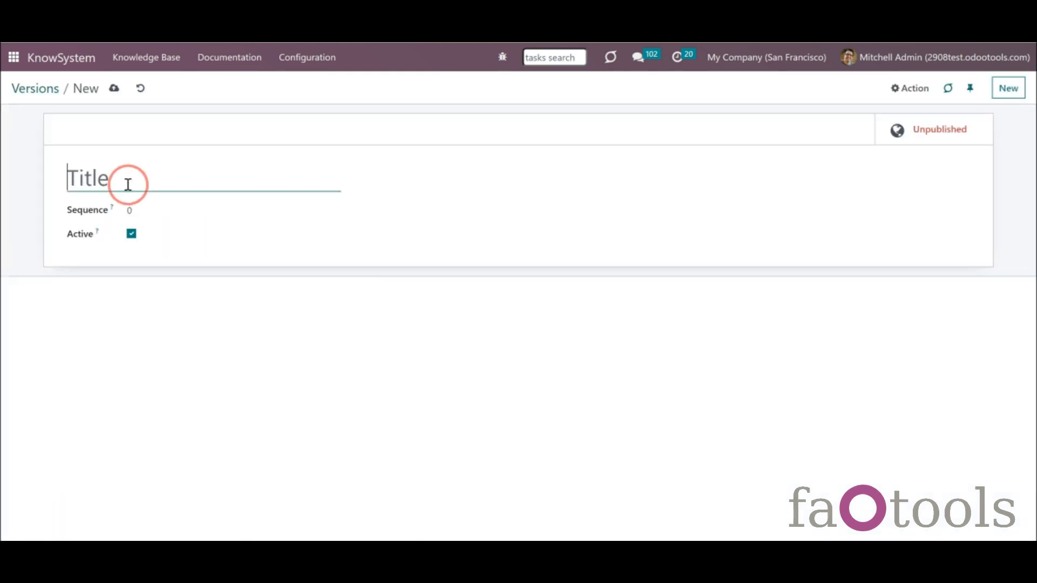
type("V")
key("BackSpace")
type("v")
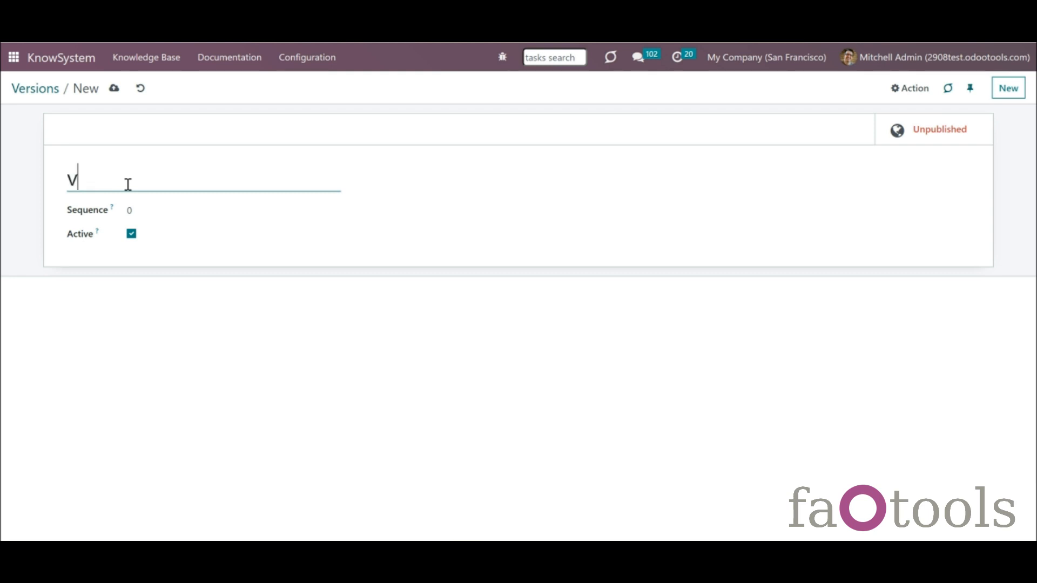
type("13")
left_click(115, 89)
left_click(56, 96)
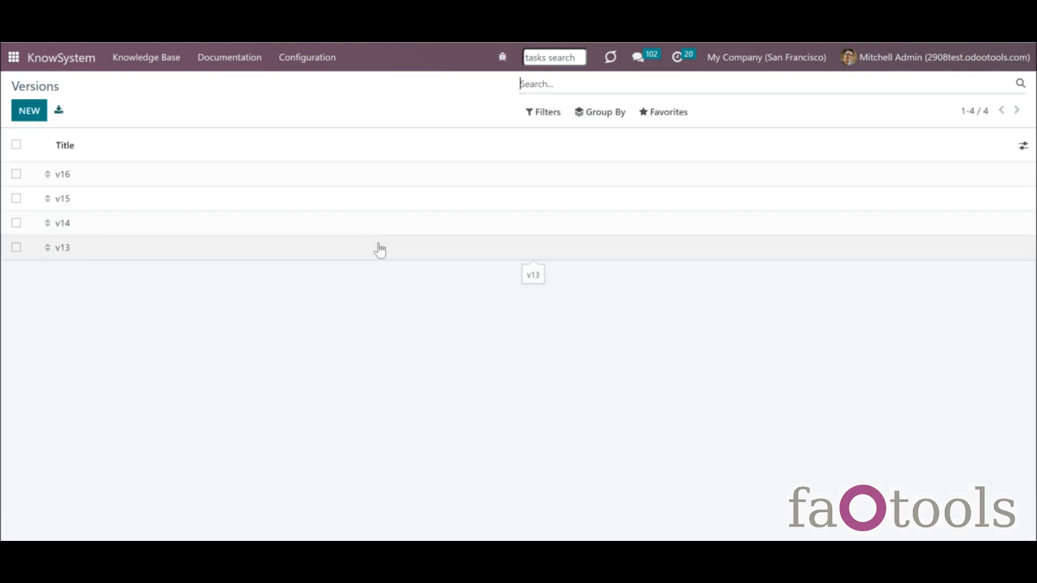
- Return to the Documentation sections board and open the FAQ section
left_click(240, 54)
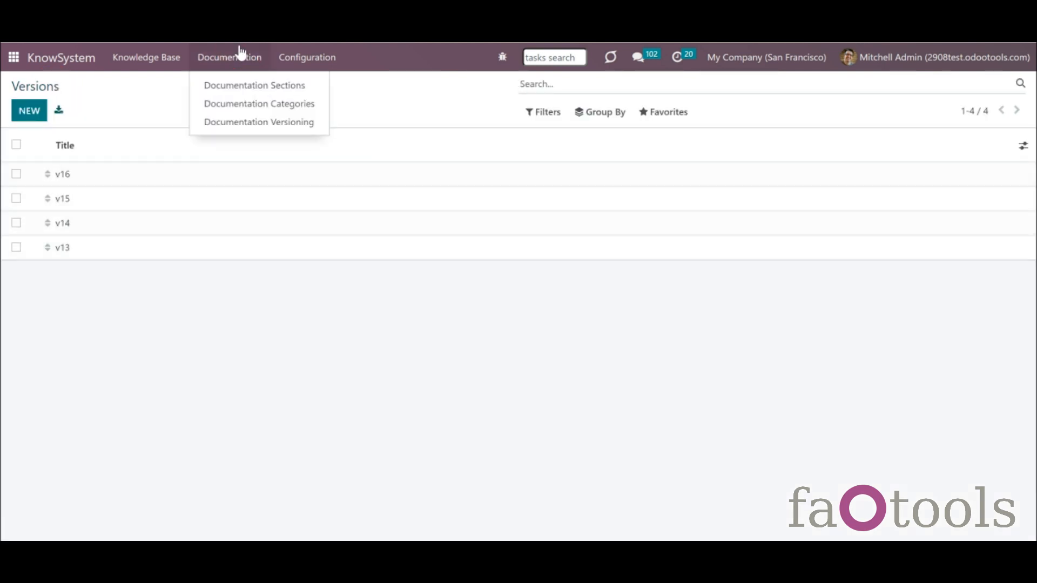
left_click(257, 89)
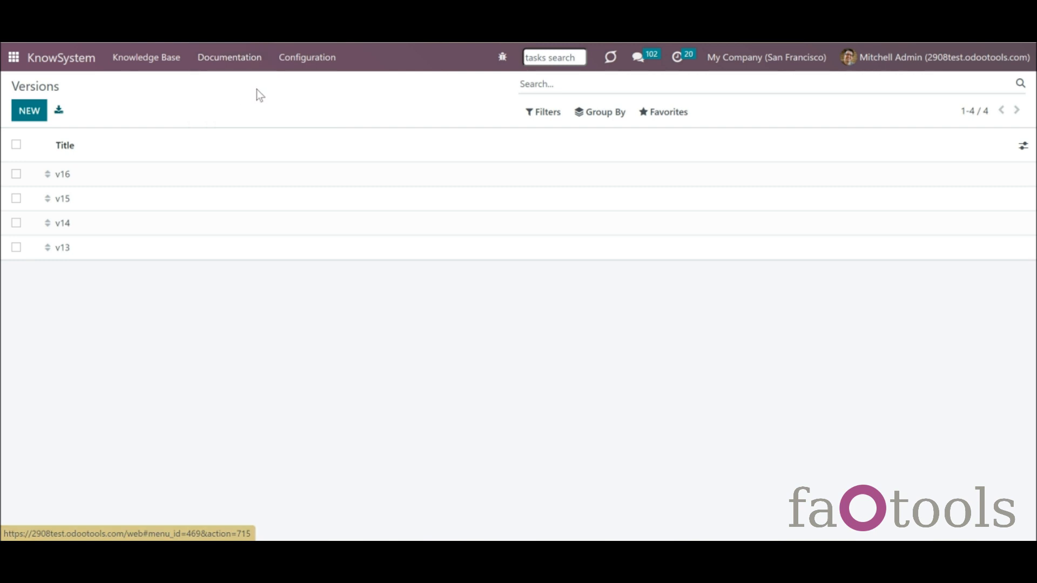
left_click(342, 201)
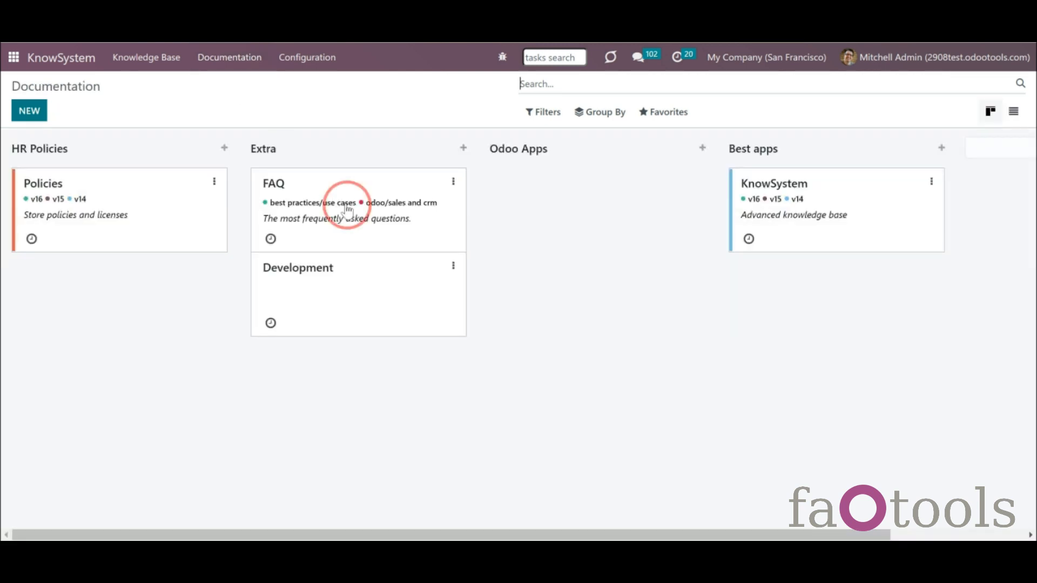
- Give the FAQ section versions v16, v15 and v14 and save it
left_click(189, 233)
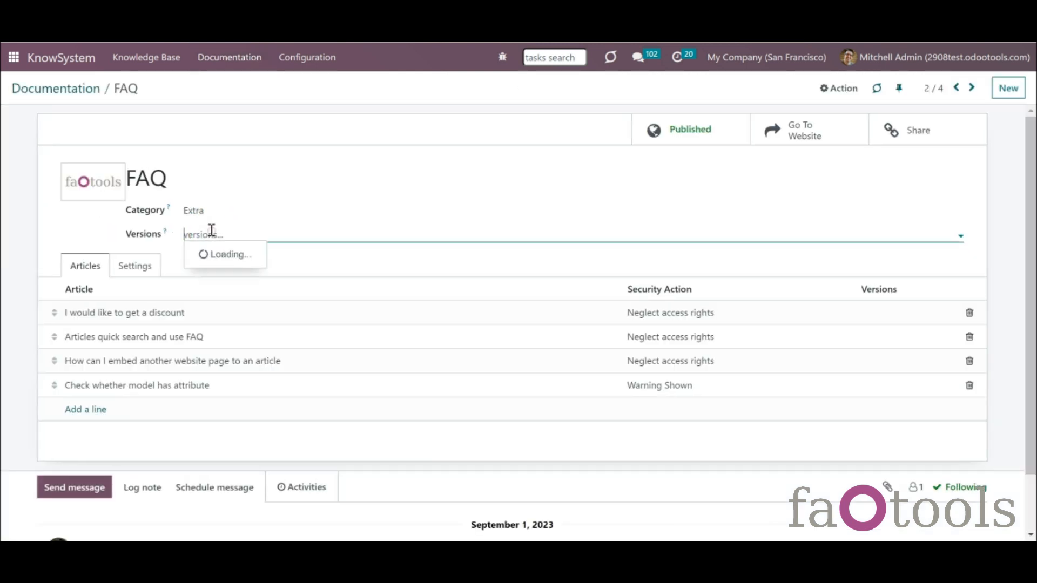
key("Escape")
left_click(255, 239)
left_click(258, 257)
left_click(282, 235)
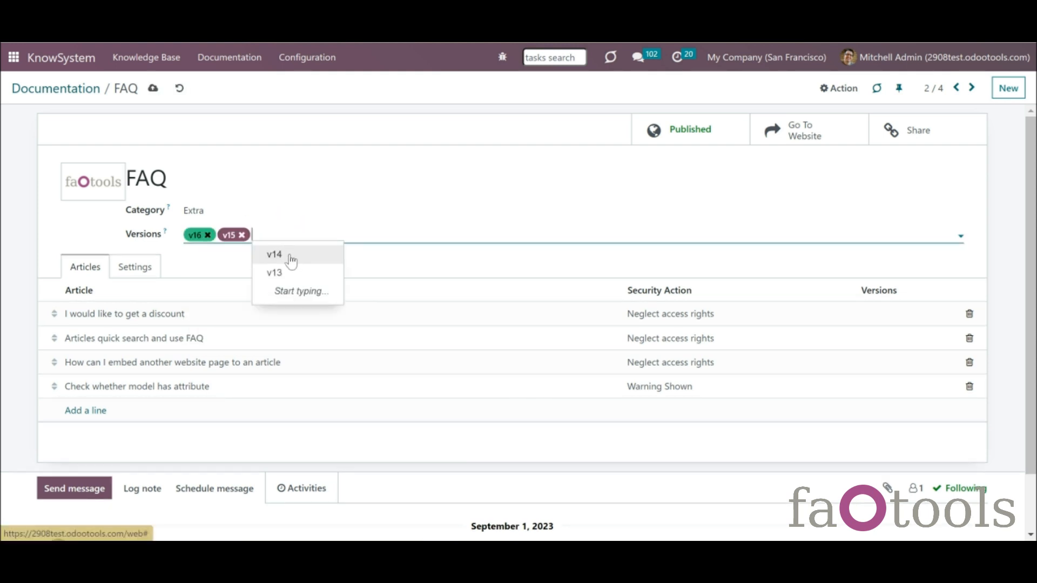
left_click(290, 257)
left_click(153, 90)
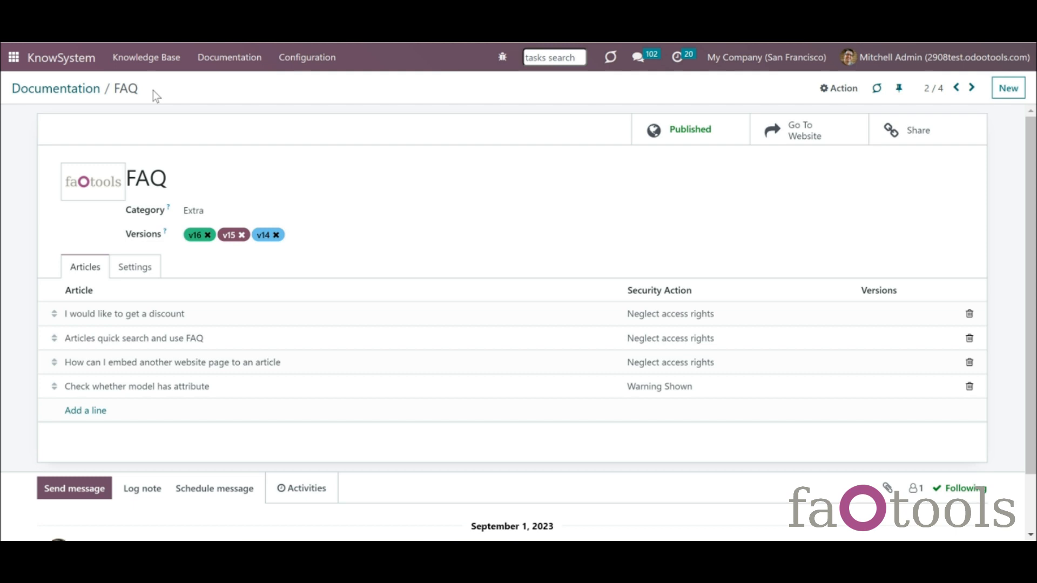
- Tag the discount article with versions v16 and v15
left_click(877, 315)
left_click(389, 170)
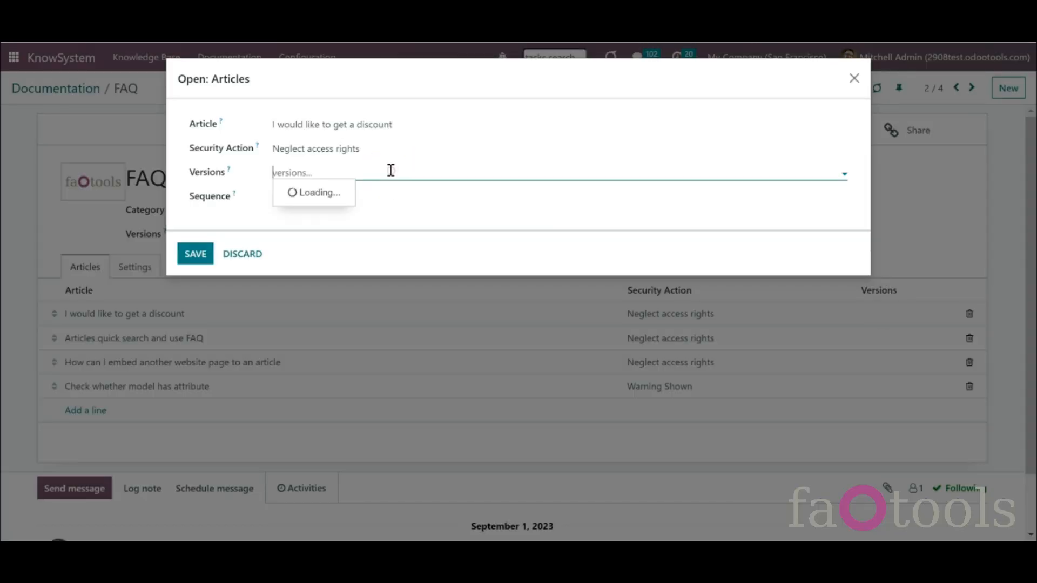
left_click(317, 193)
left_click(347, 173)
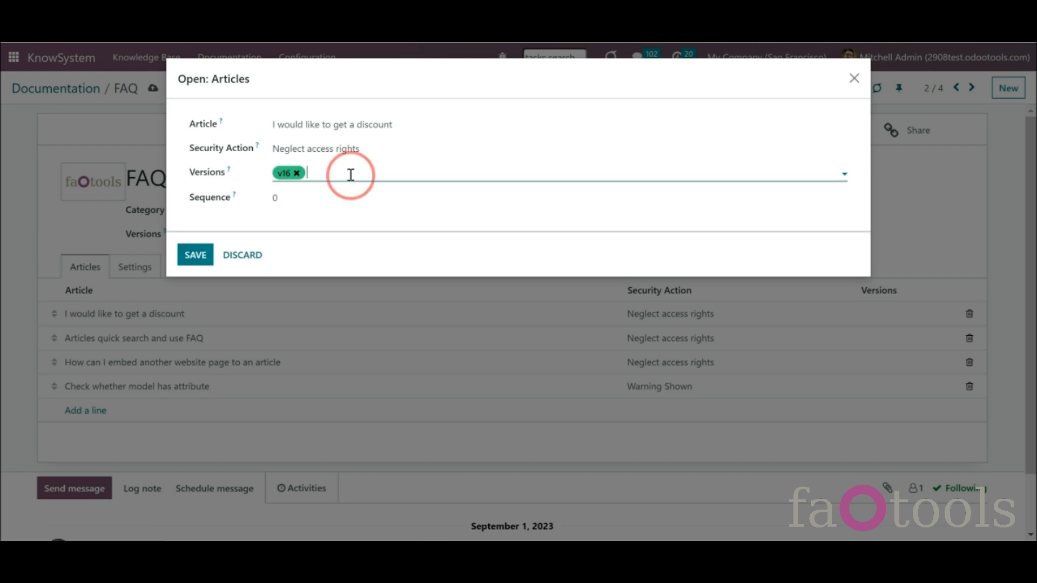
left_click(331, 193)
left_click(195, 254)
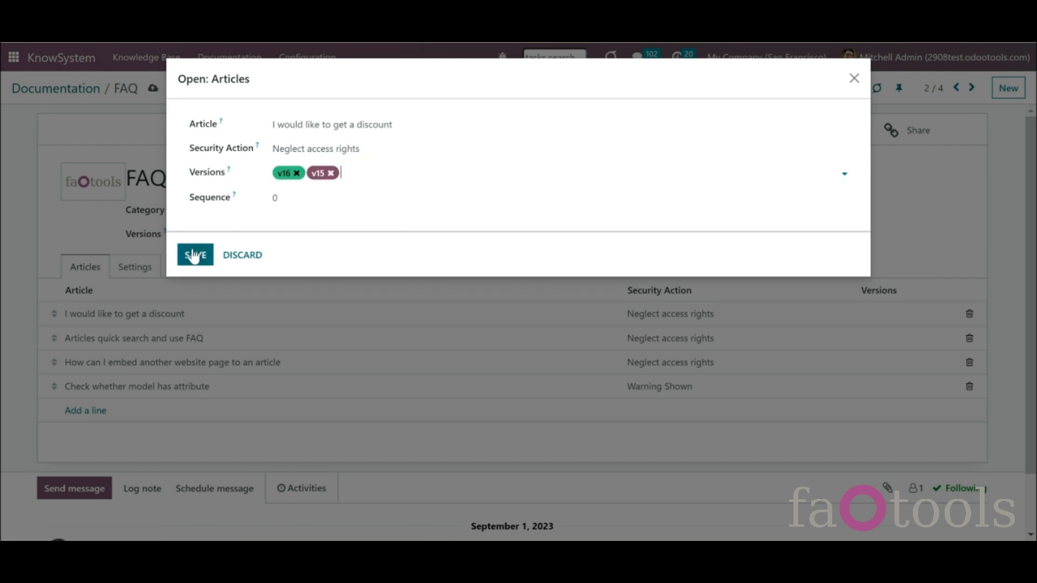
- Tag the 'use FAQ entry' and 'embed website page' articles with version v14
left_click(870, 340)
left_click(339, 172)
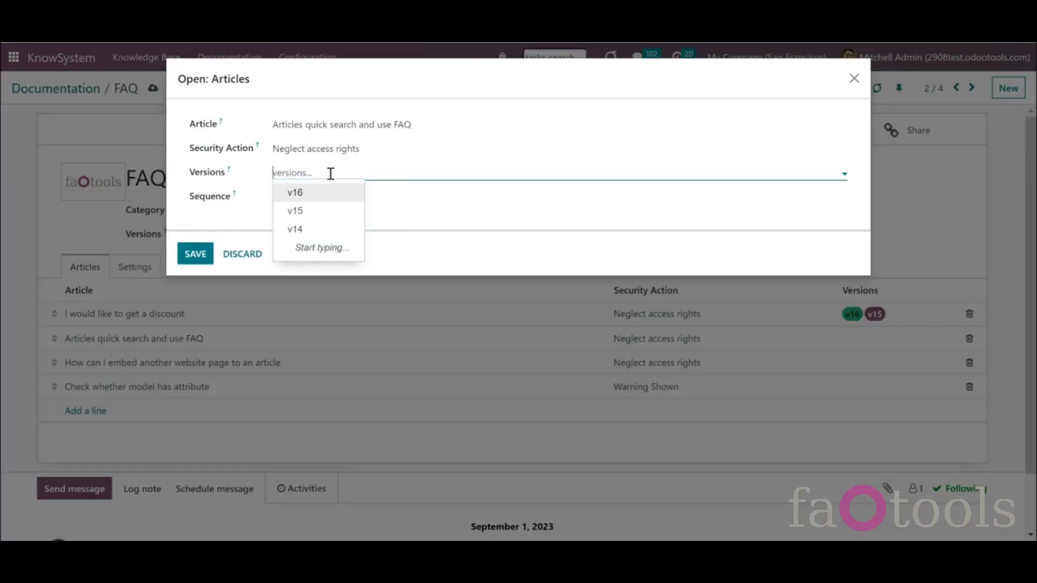
left_click(308, 227)
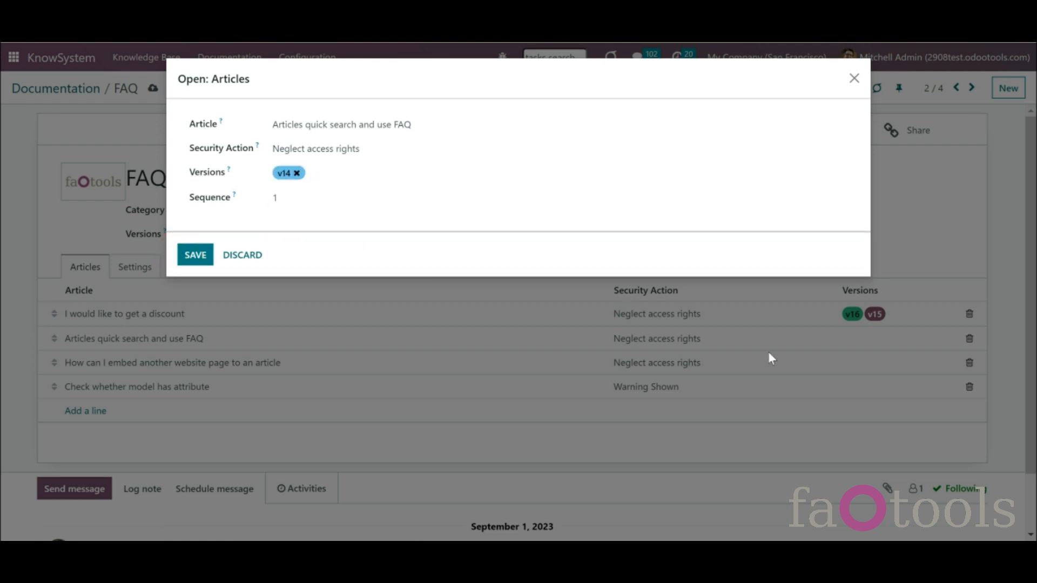
left_click(208, 262)
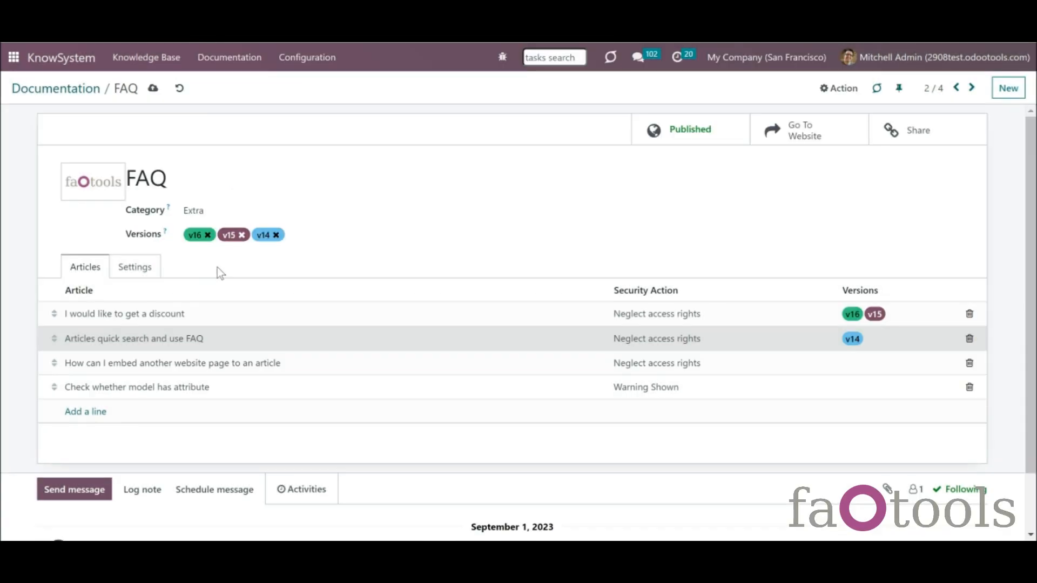
left_click(853, 371)
left_click(296, 171)
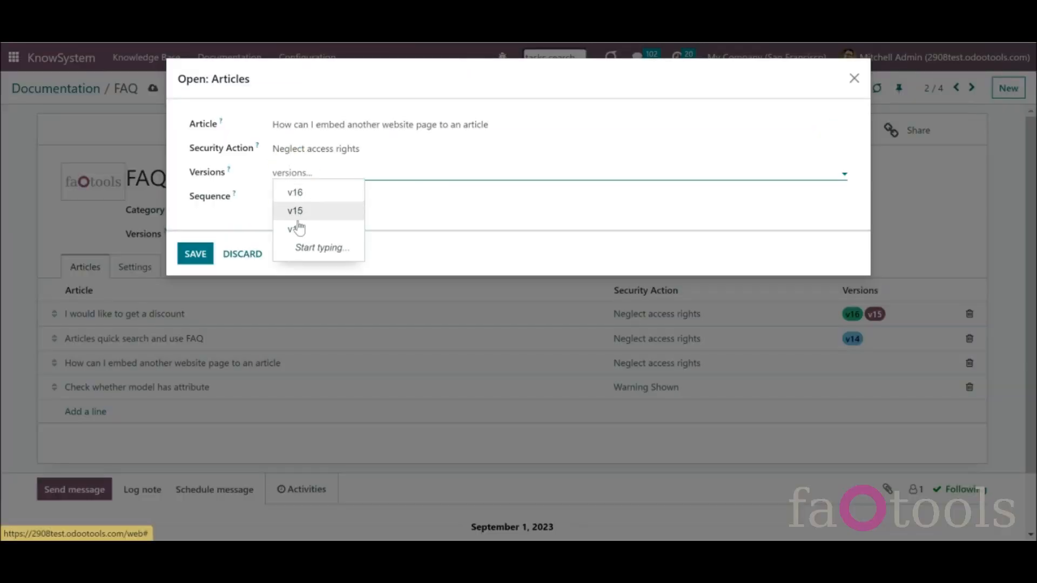
left_click(302, 240)
left_click(197, 258)
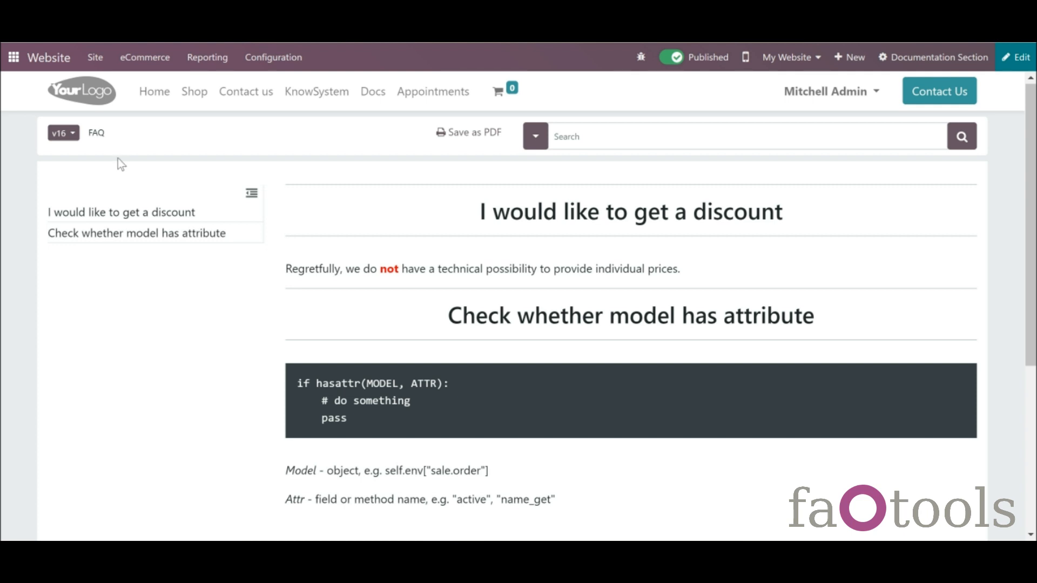
- Switch the published FAQ documentation to version v15, then to v14
left_click(72, 135)
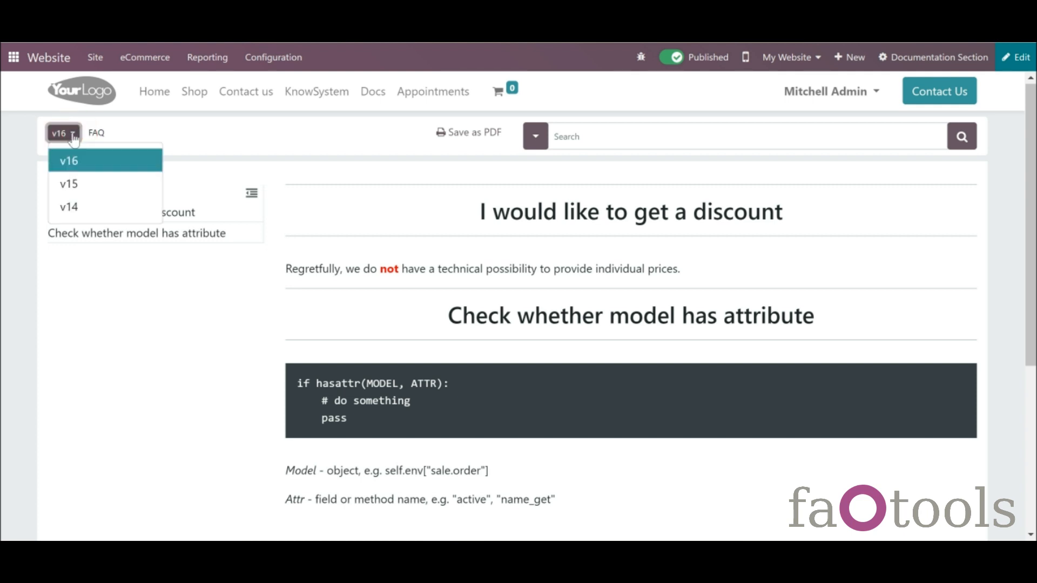
left_click(96, 183)
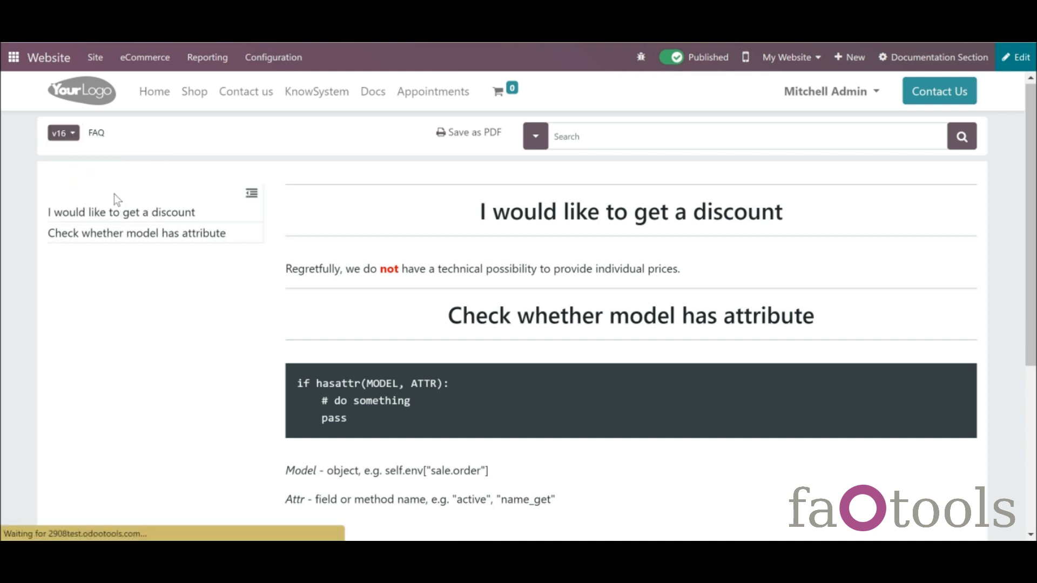
left_click(67, 139)
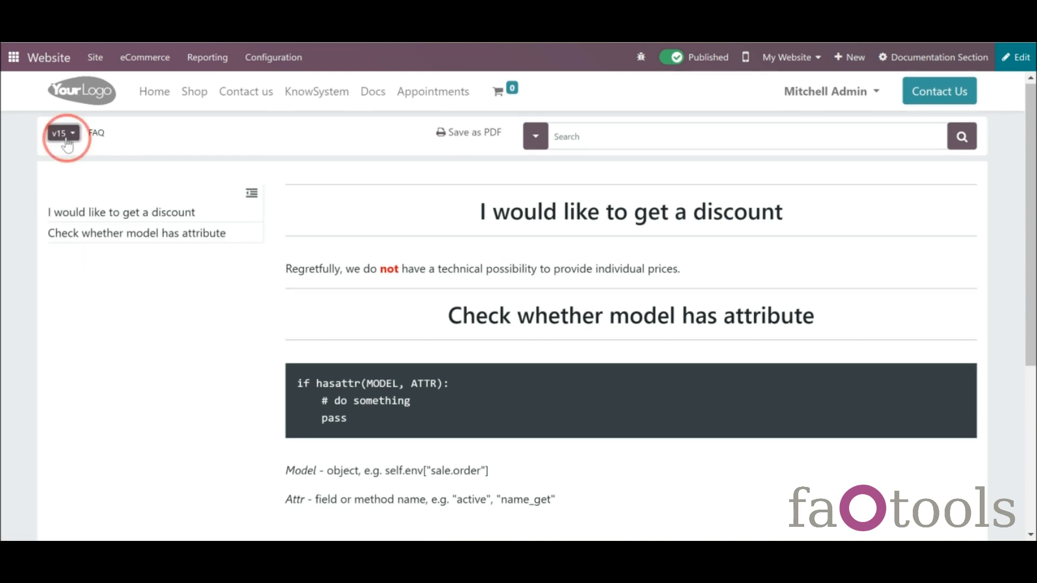
left_click(94, 215)
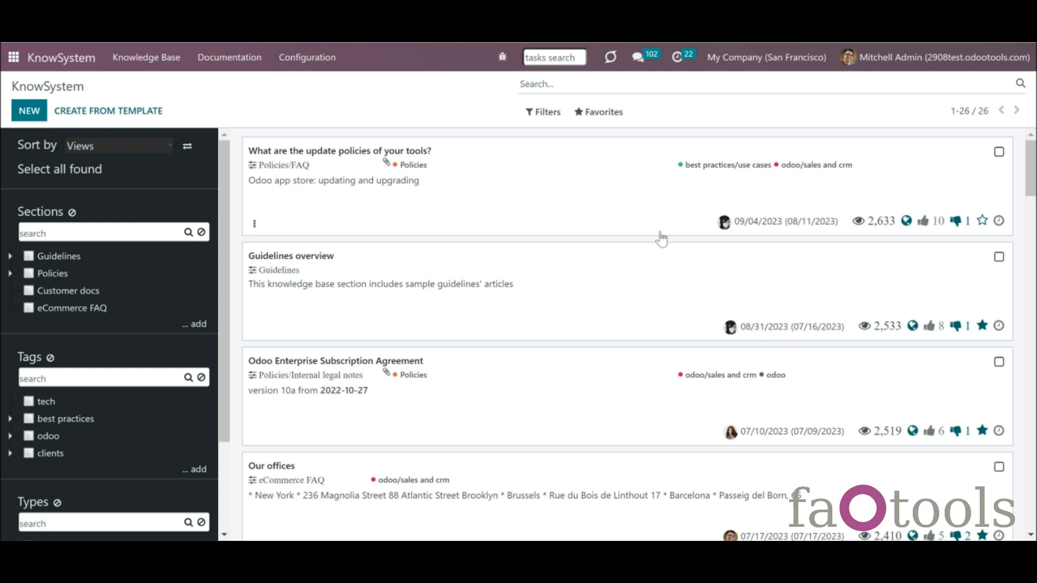
- Clear the search, check the HR Policies documentation category, then return to the sections overview
type("w")
key("BackSpace")
left_click(231, 58)
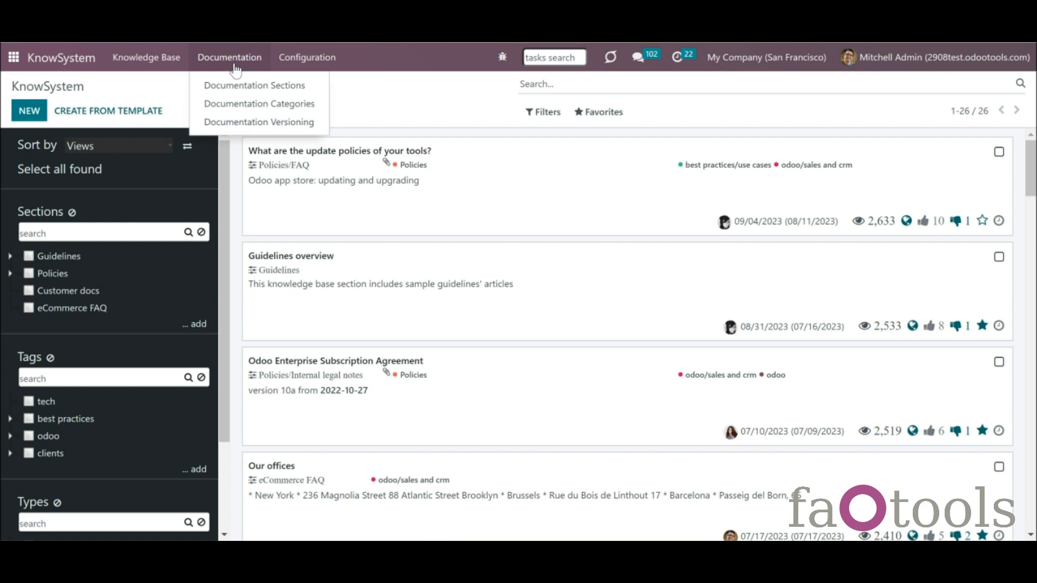
left_click(265, 110)
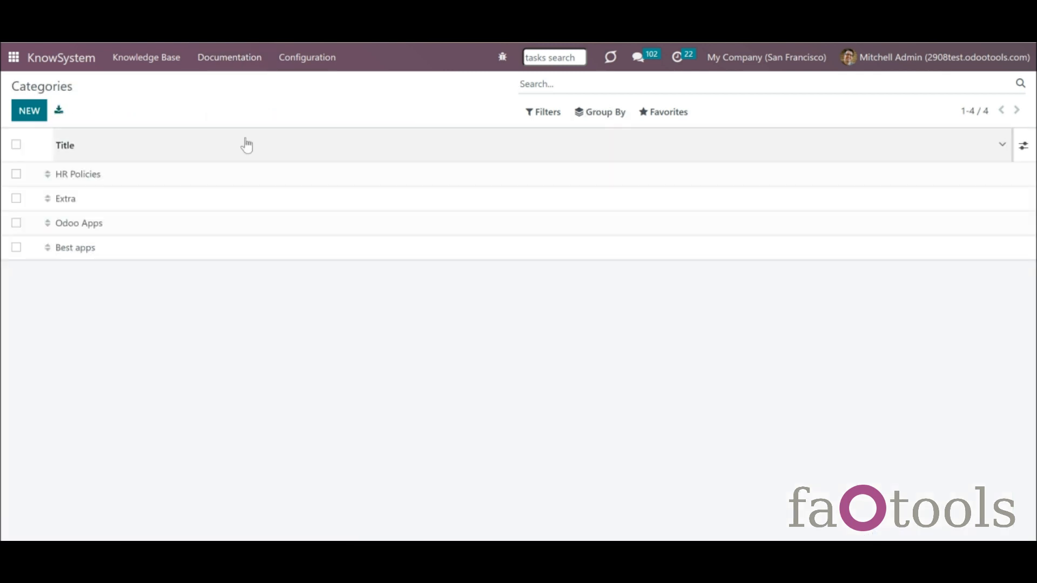
left_click(220, 177)
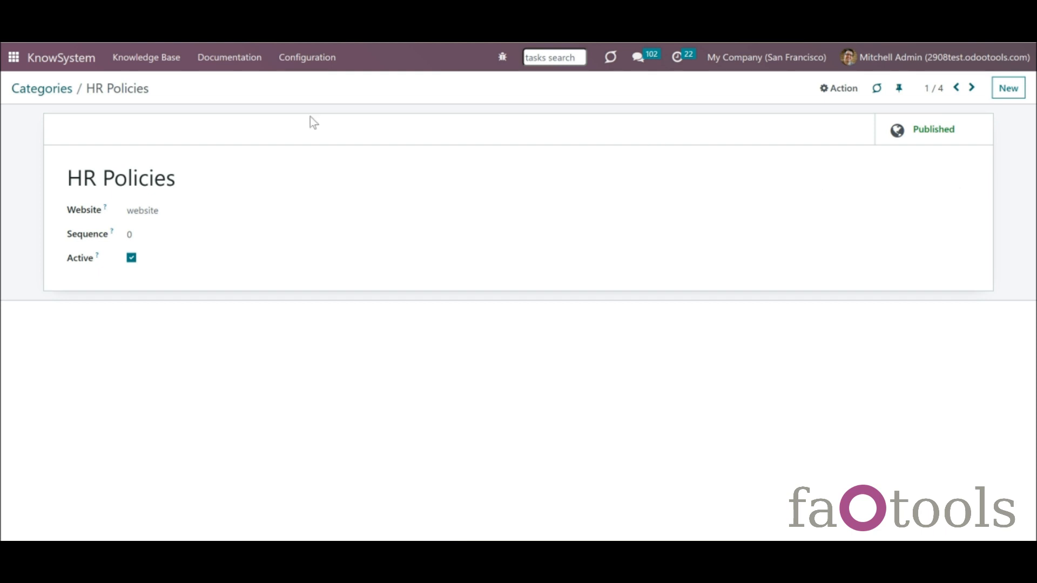
left_click(233, 58)
left_click(251, 90)
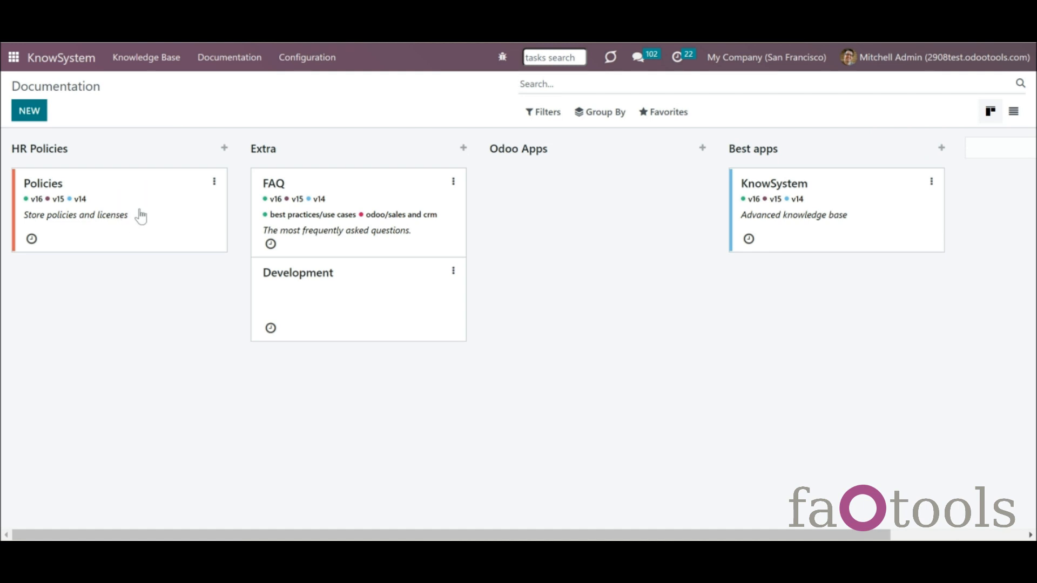
- Tag the Policies documentation section 'tech', save it, and go back to its article list
left_click(141, 216)
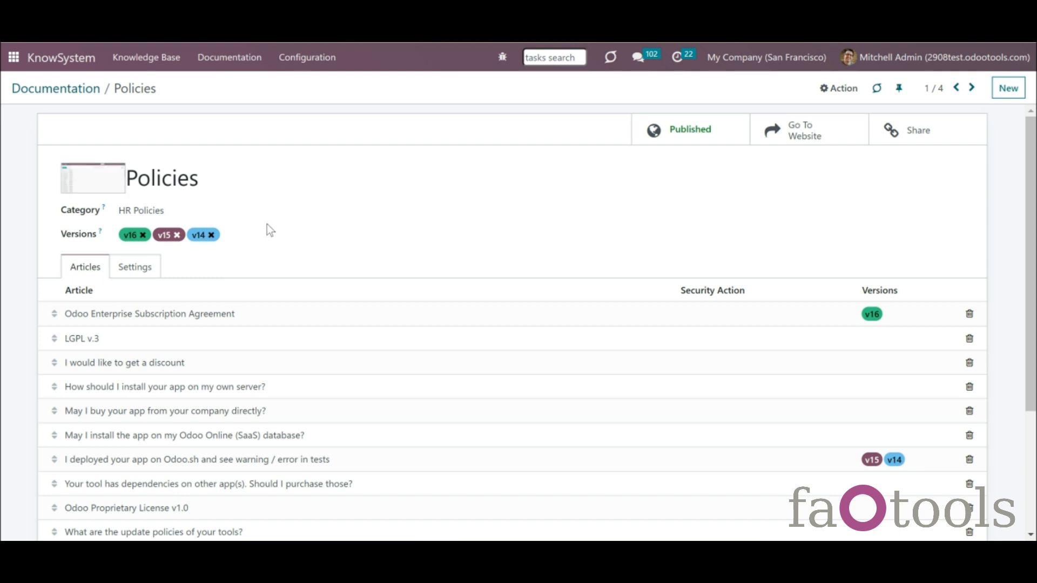
left_click(157, 269)
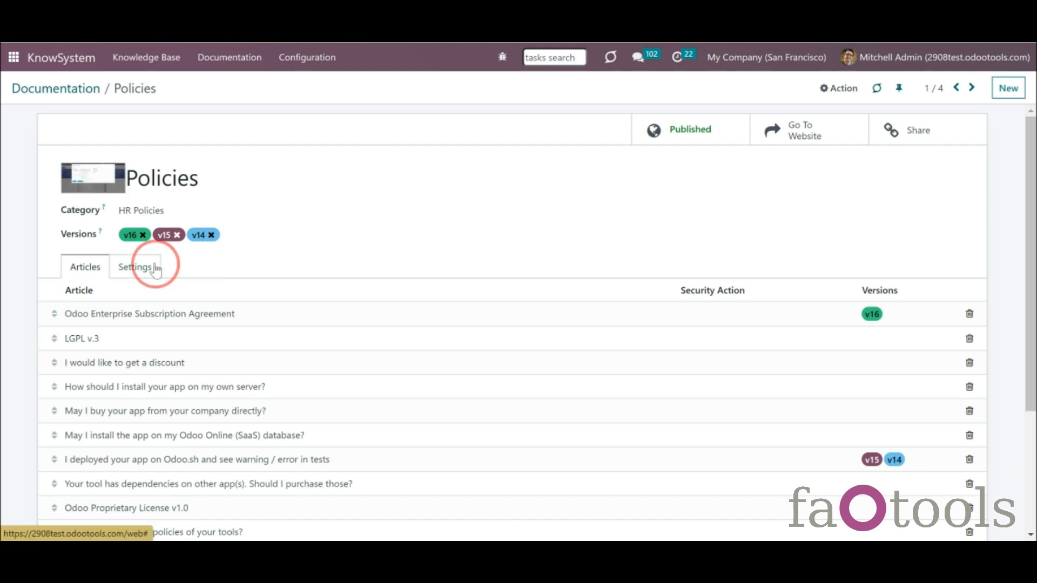
left_click(263, 335)
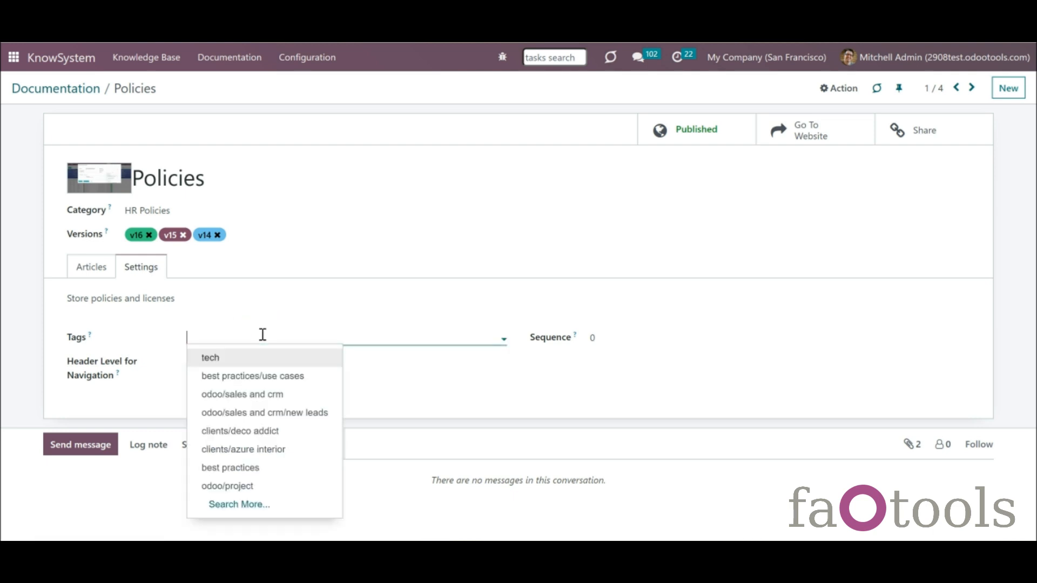
left_click(261, 359)
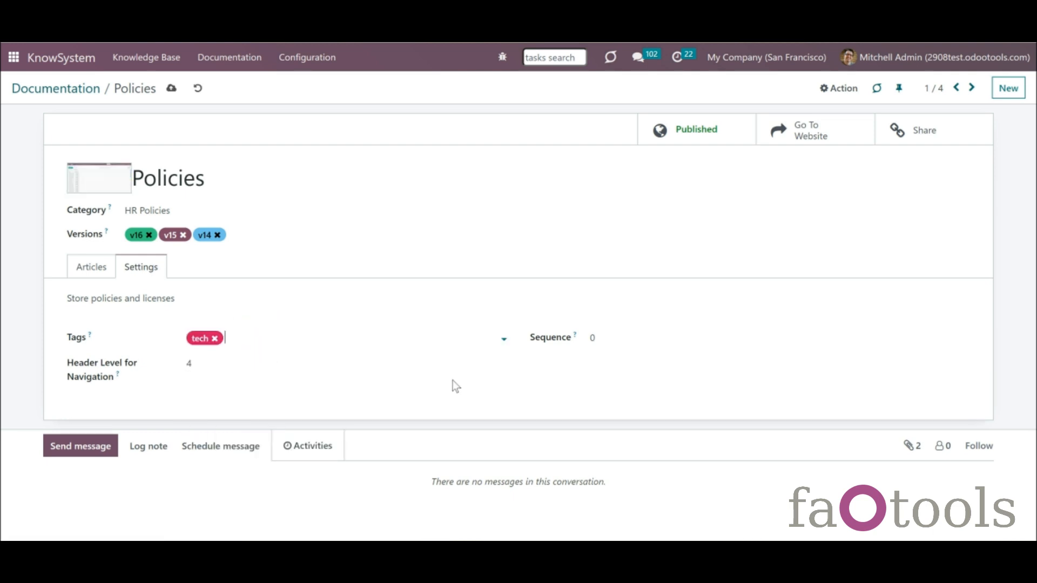
left_click(172, 88)
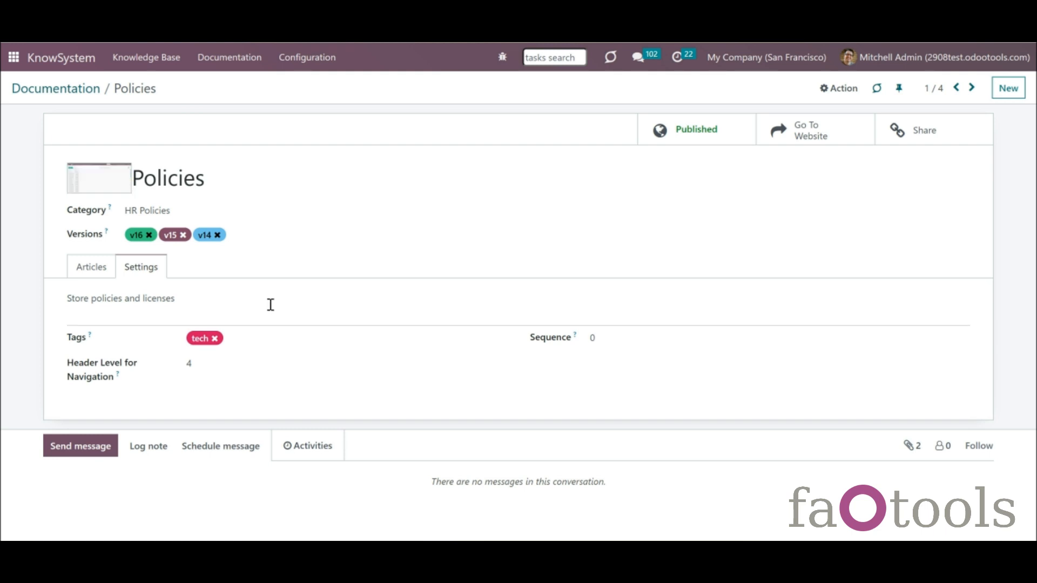
left_click(112, 275)
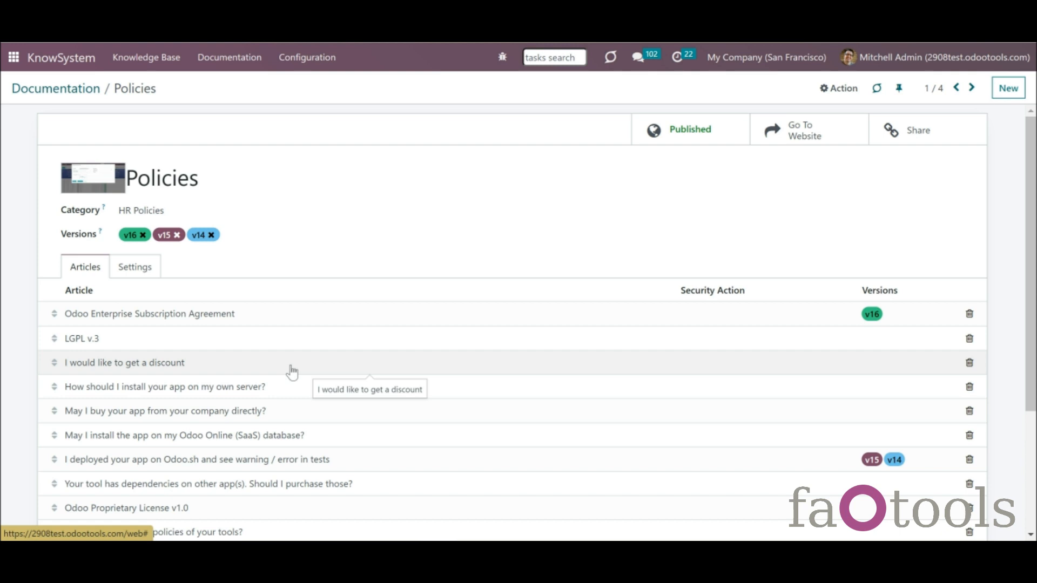
- Set the Odoo Enterprise Subscription Agreement article's security action to 'Neglect access rights' and save
left_click(706, 316)
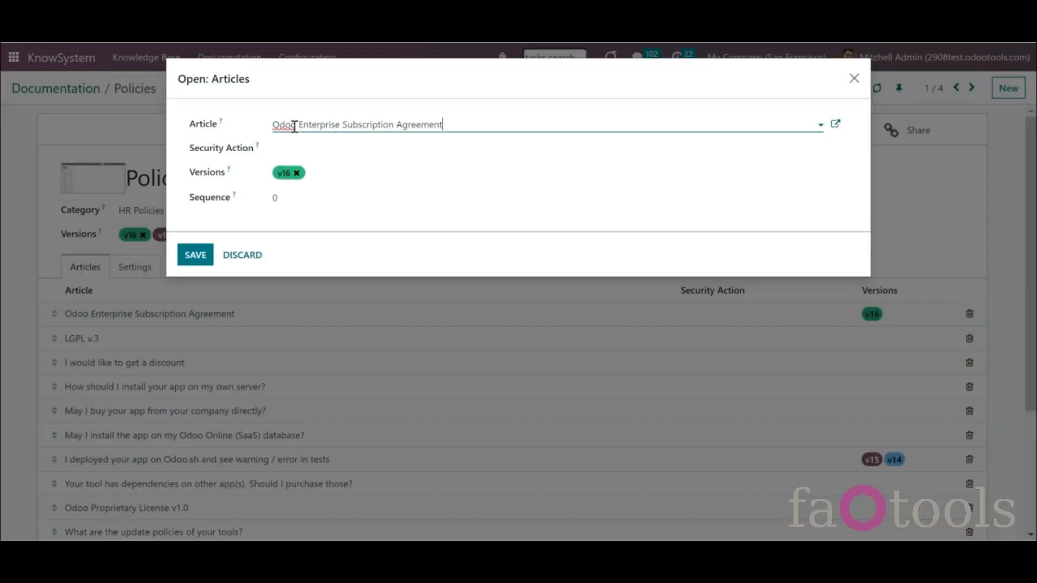
left_click(319, 152)
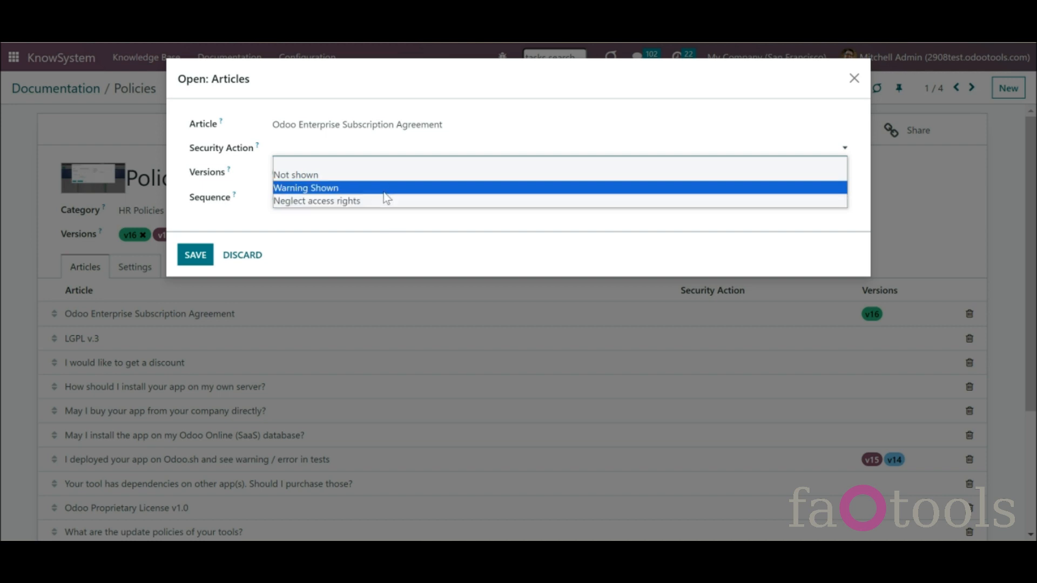
left_click(256, 260)
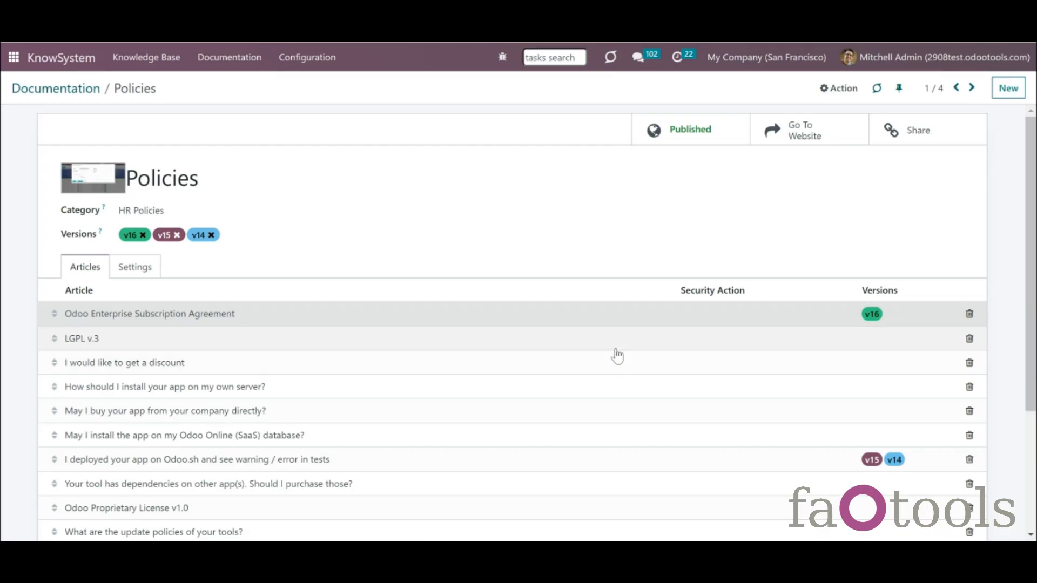
left_click(218, 56)
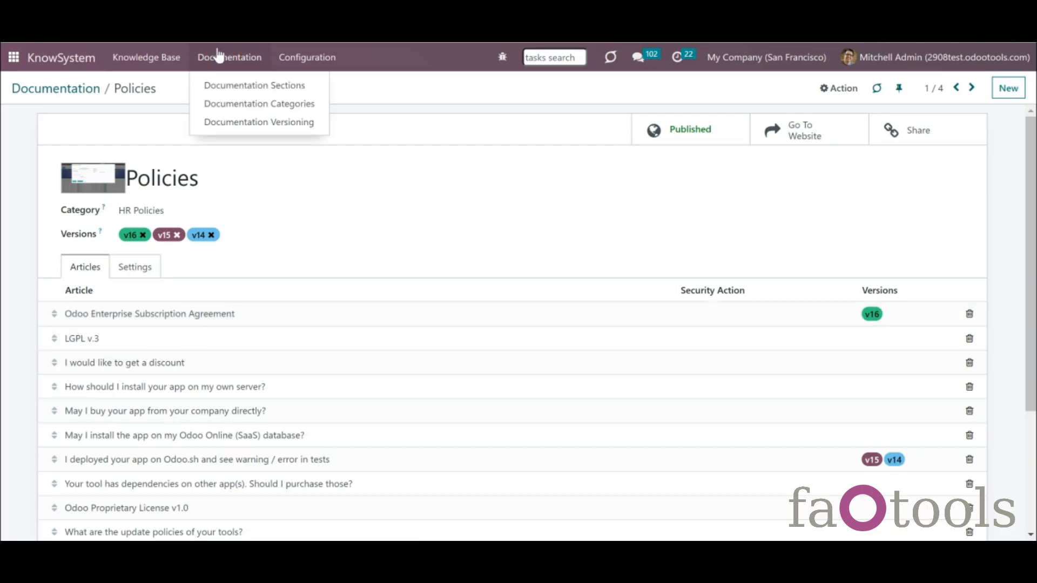
left_click(222, 85)
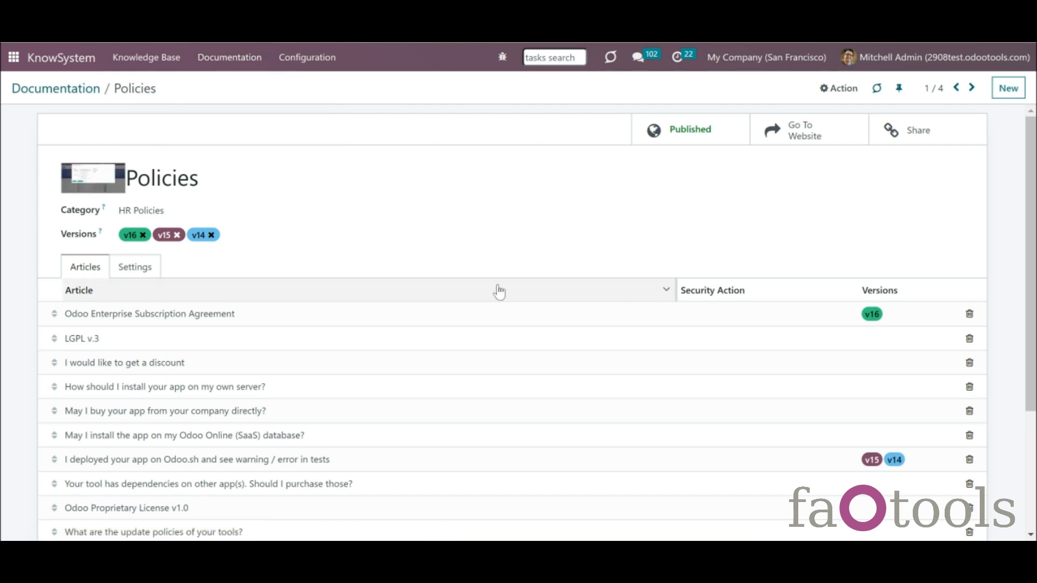
left_click(500, 322)
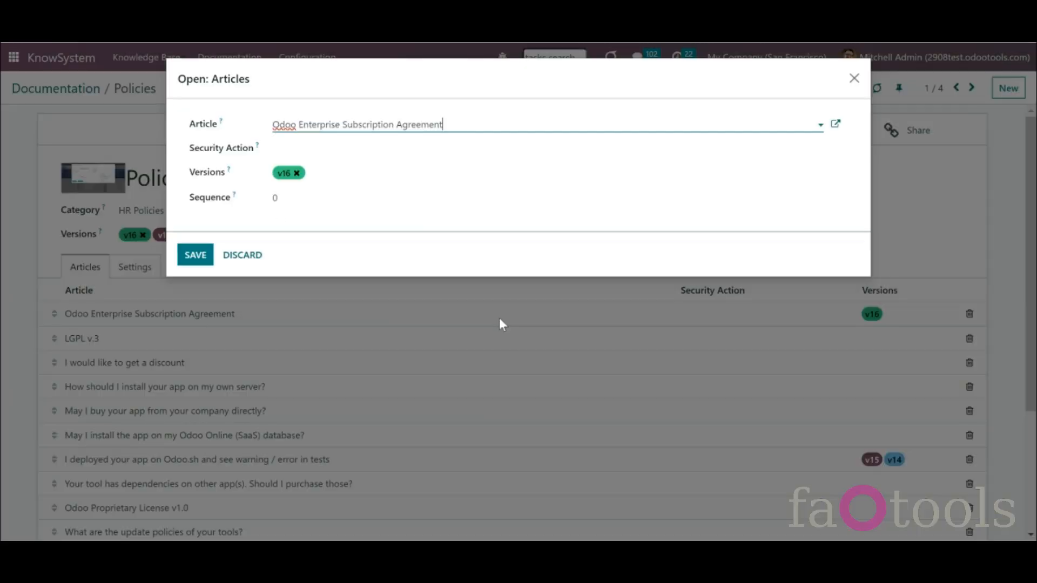
left_click(357, 151)
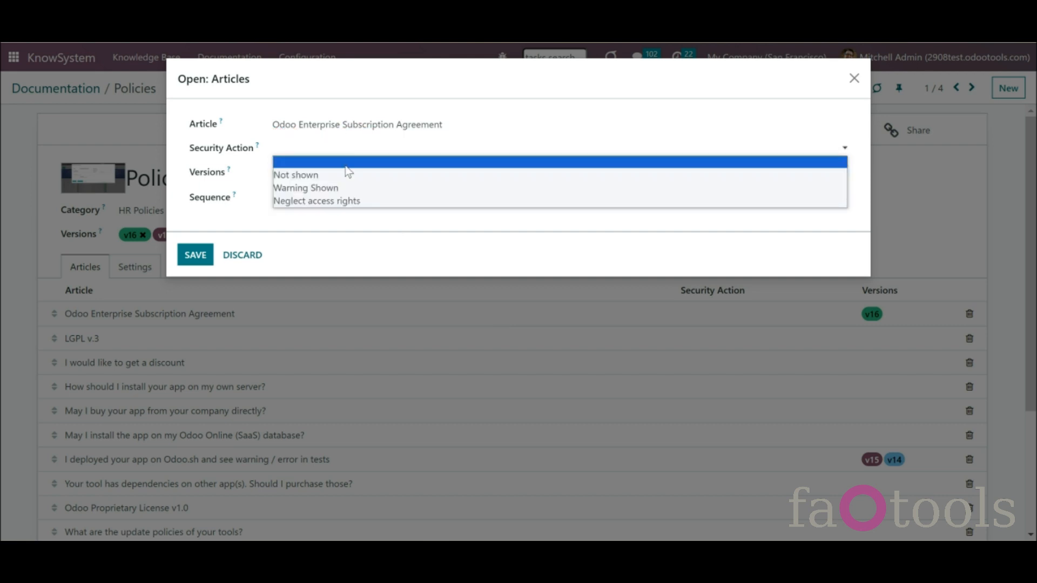
left_click(370, 200)
left_click(195, 255)
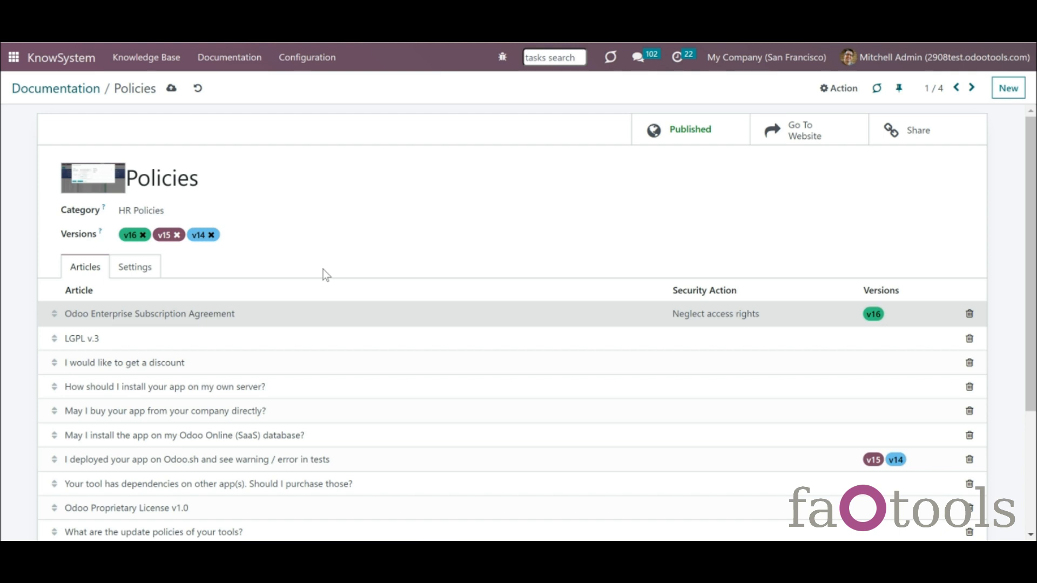
left_click(70, 59)
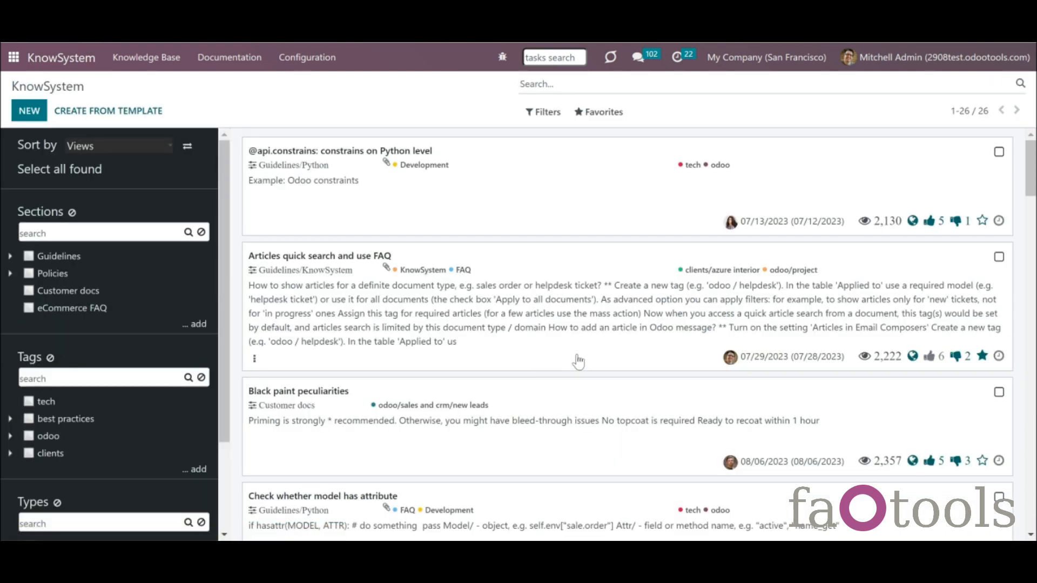
left_click(999, 154)
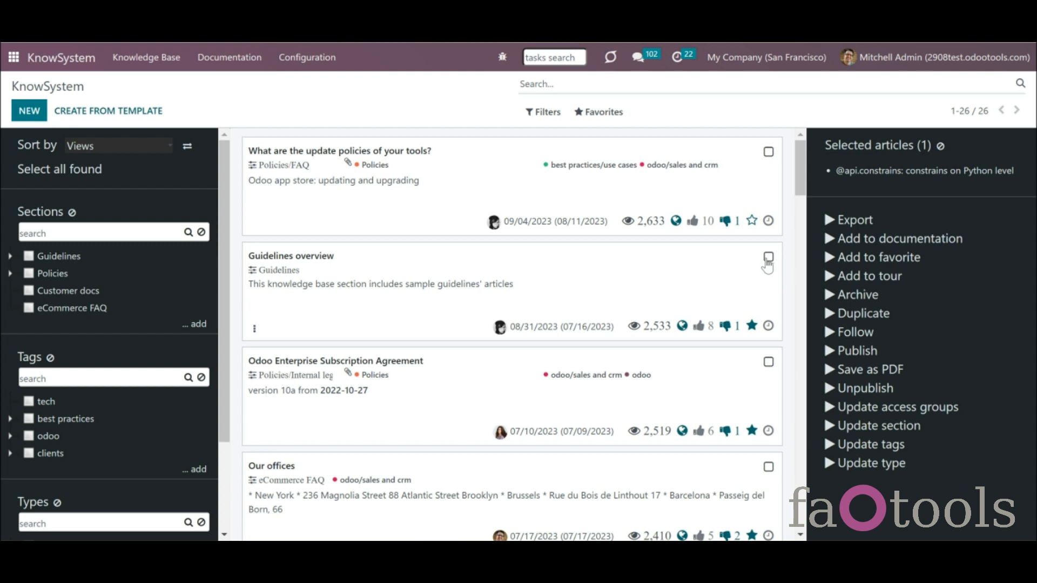
left_click(768, 258)
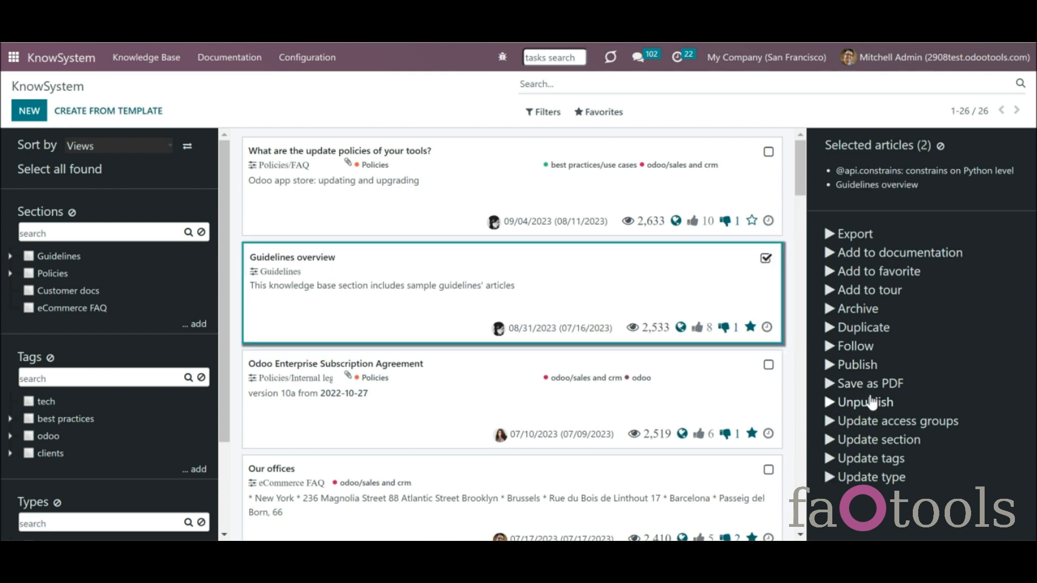
left_click(882, 249)
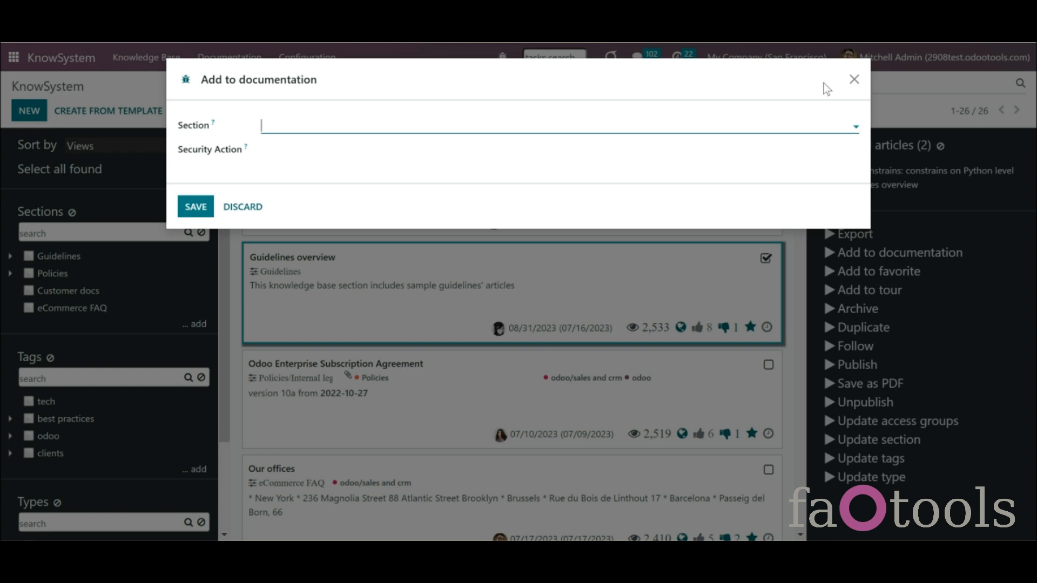
type("fa")
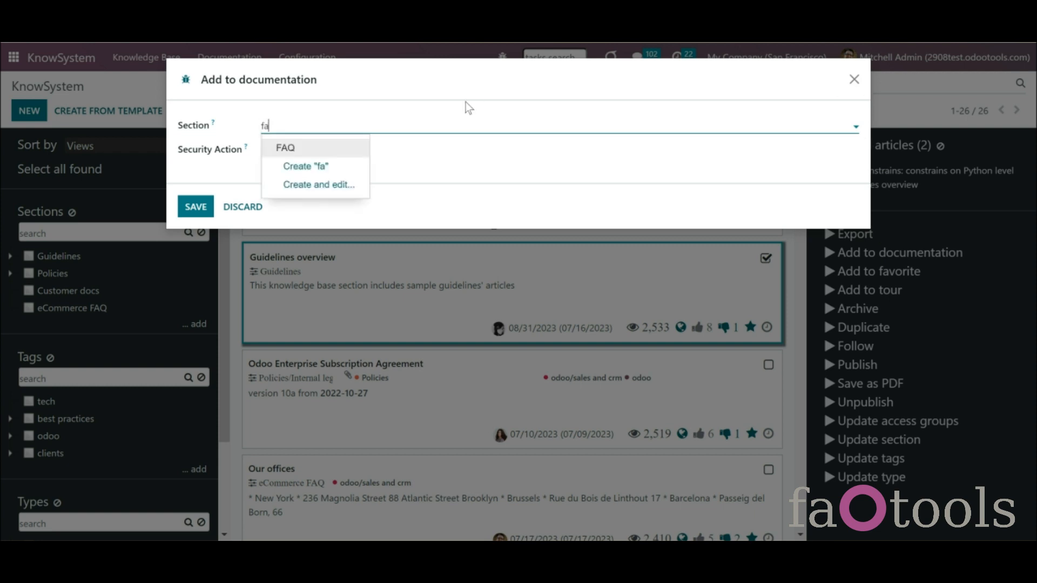
left_click(341, 147)
left_click(332, 157)
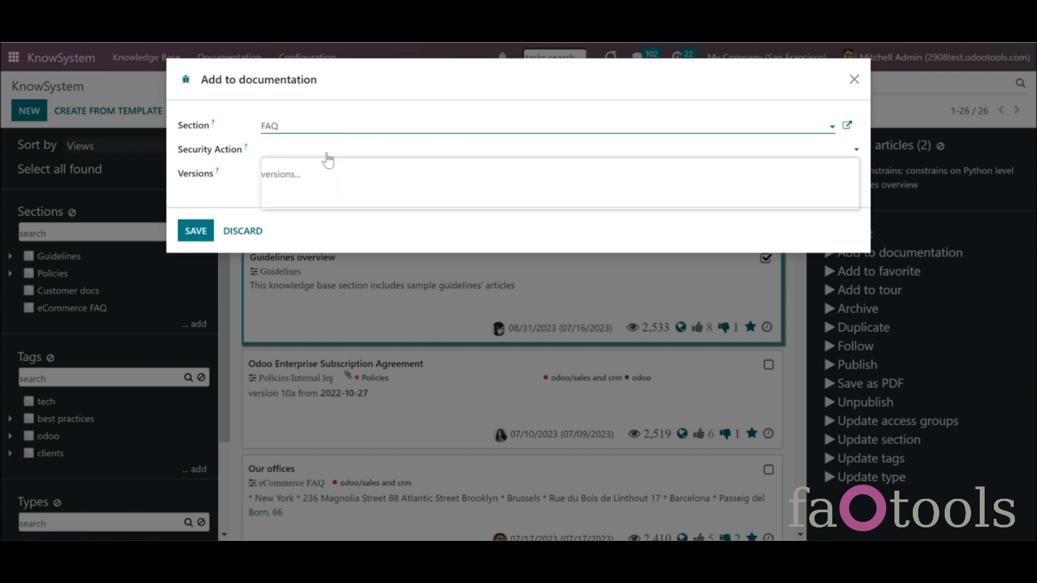
left_click(331, 188)
left_click(195, 231)
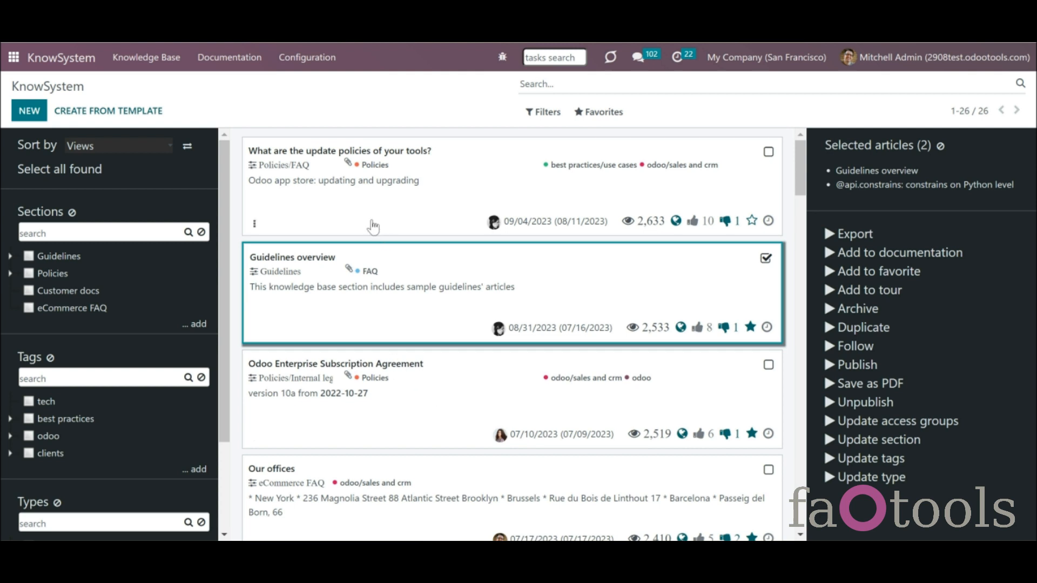
left_click(319, 58)
left_click(342, 231)
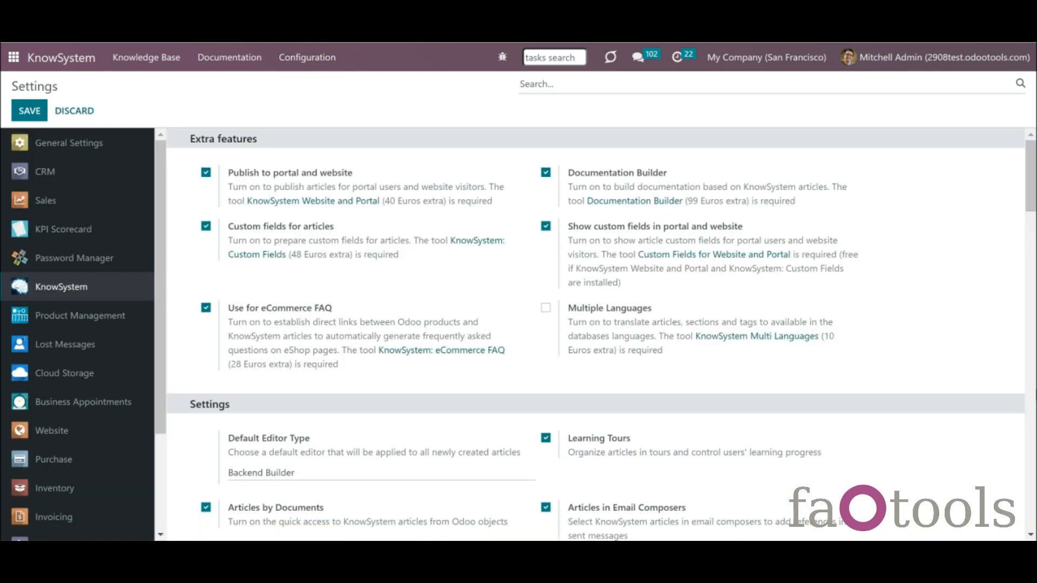
- Set the Documentation Builder's Default Security Action to 'Not shown' and save the settings
left_click(1034, 371)
left_click(1033, 371)
left_click(1034, 371)
scroll(1034, 371, "down", 4)
scroll(1034, 371, "up", 4)
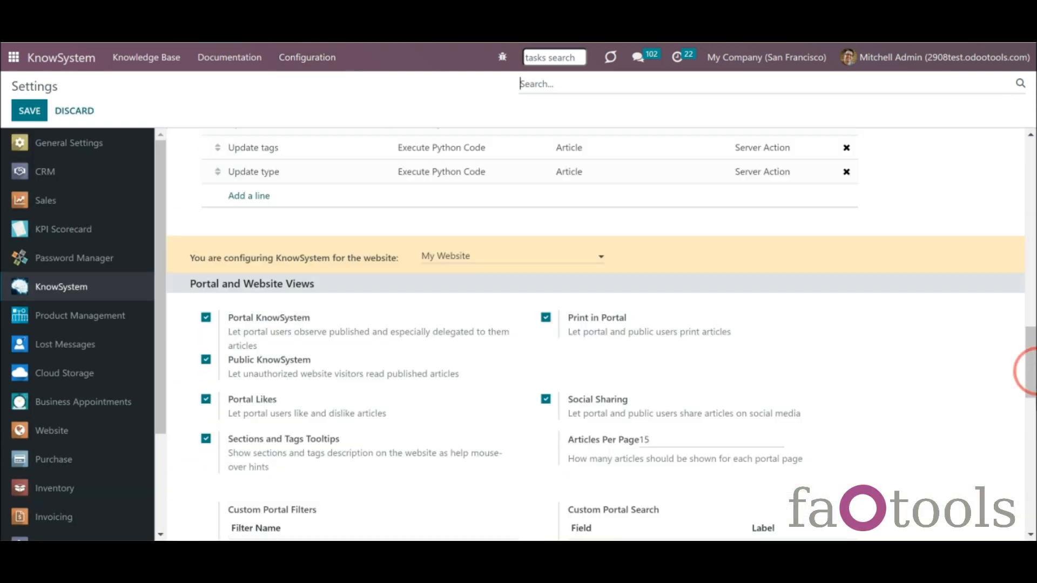
scroll(1032, 379, "down", 10)
left_click(734, 250)
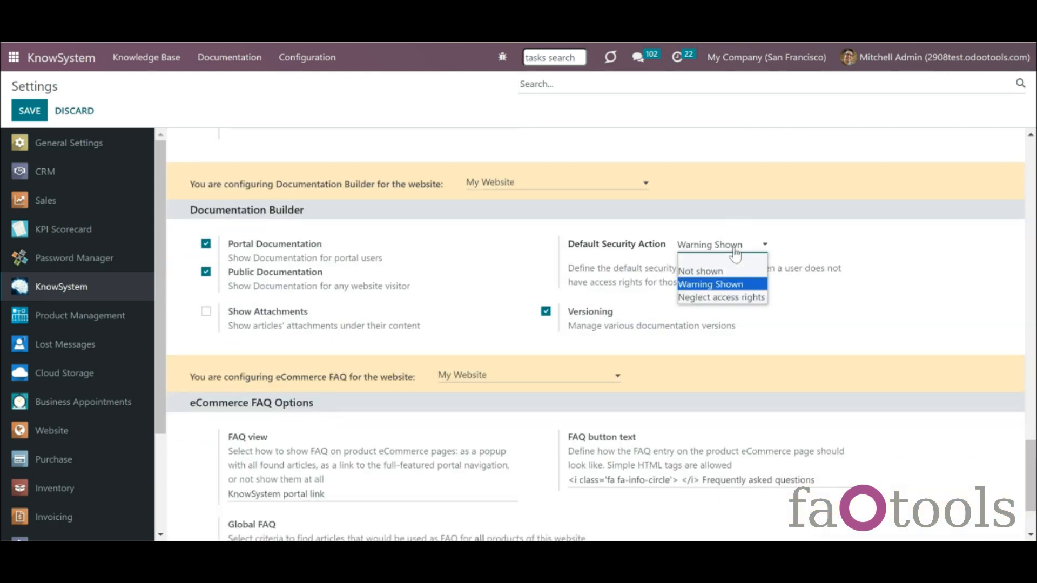
left_click(727, 275)
left_click(31, 109)
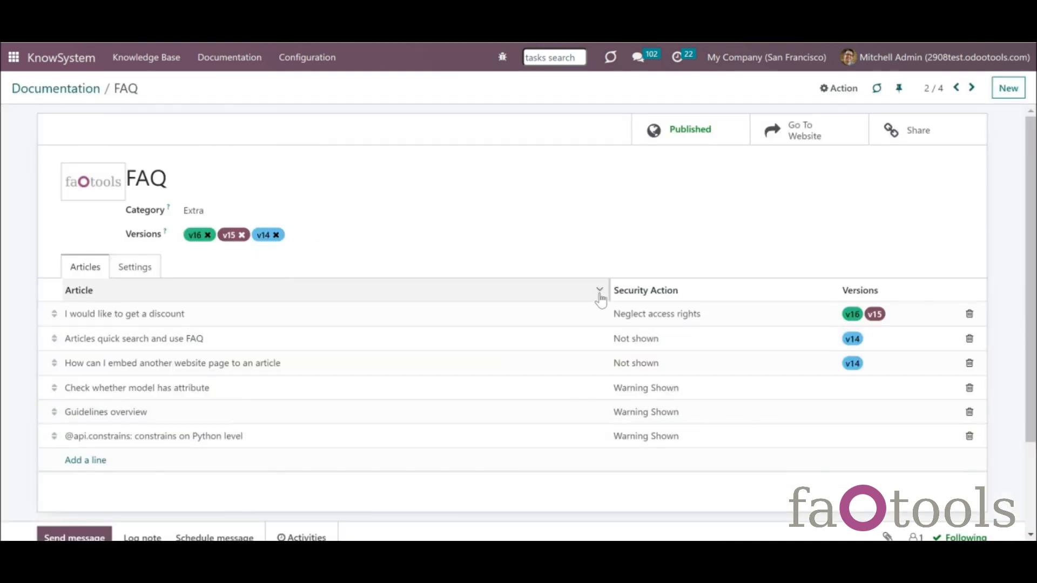
- Scroll through the FAQ page's Restricted Access placeholders and switch the documentation to version v16
mouse_move(600, 297)
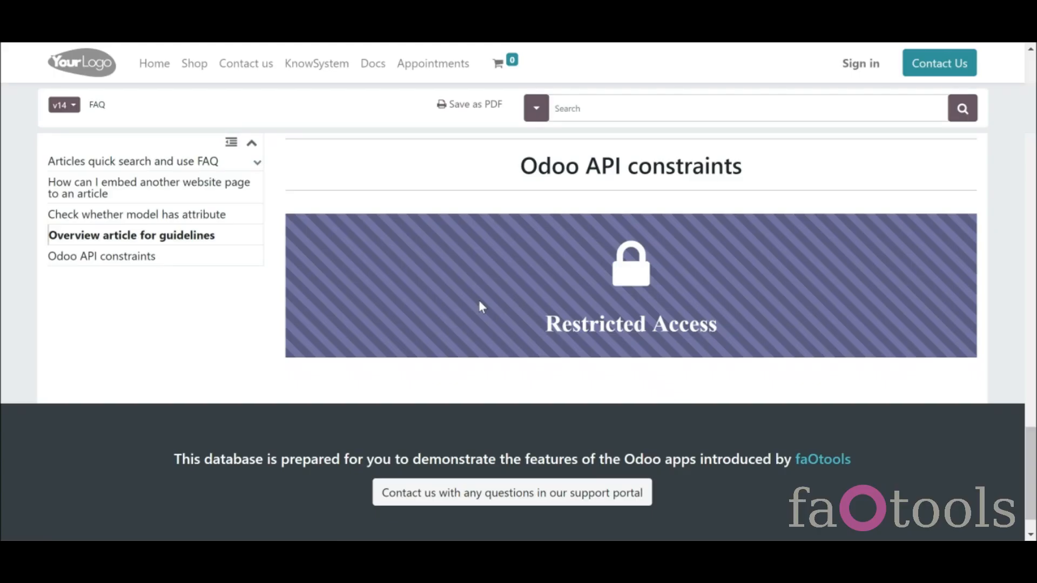
scroll(925, 236, "down", 10)
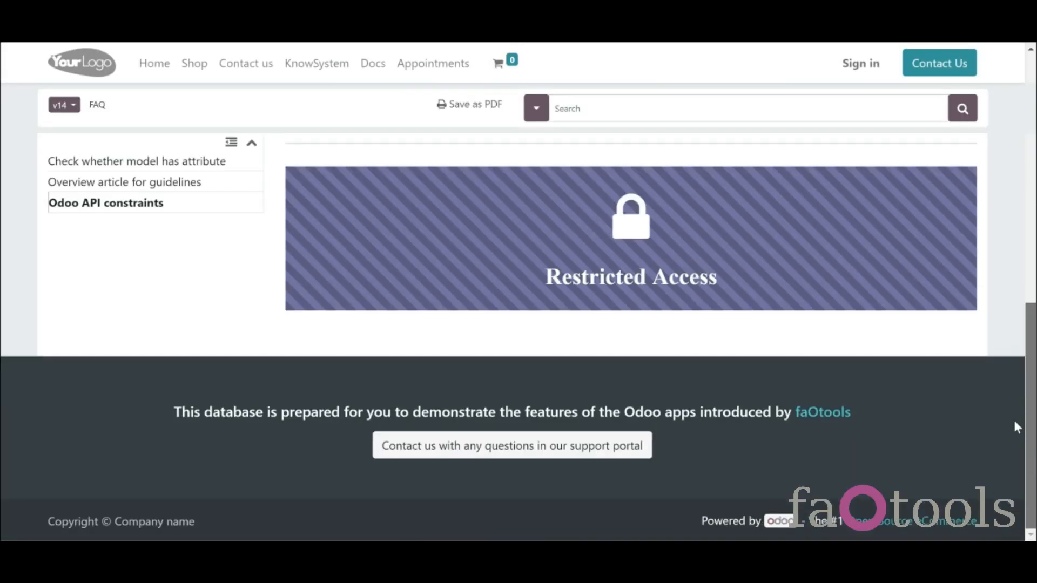
left_click_drag(1015, 422, 933, 122)
left_click(75, 106)
left_click(87, 140)
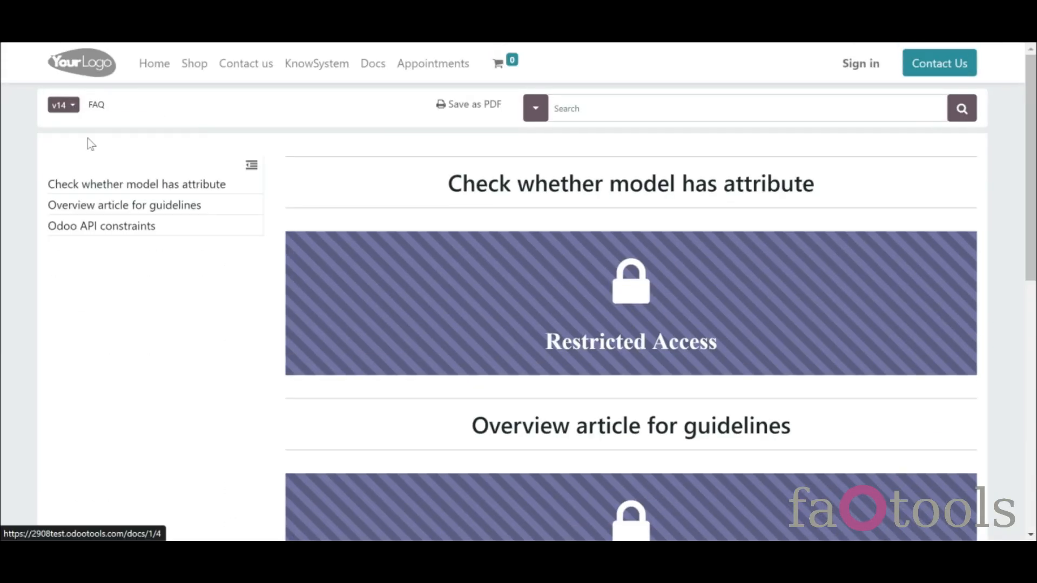
mouse_move(1030, 128)
left_mouse_down()
mouse_move(1030, 330)
mouse_move(1030, 133)
left_mouse_up()
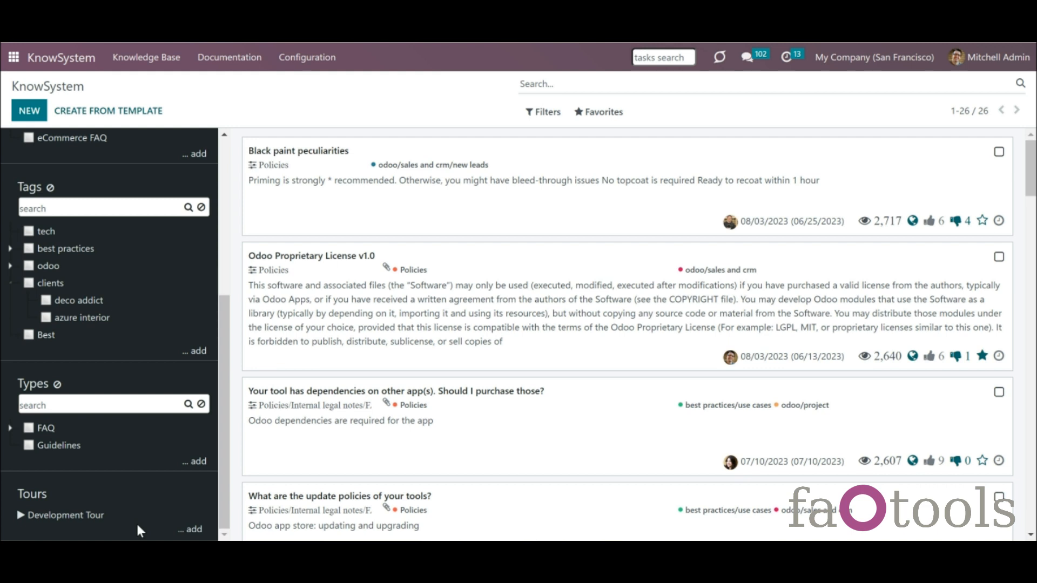
left_click(89, 516)
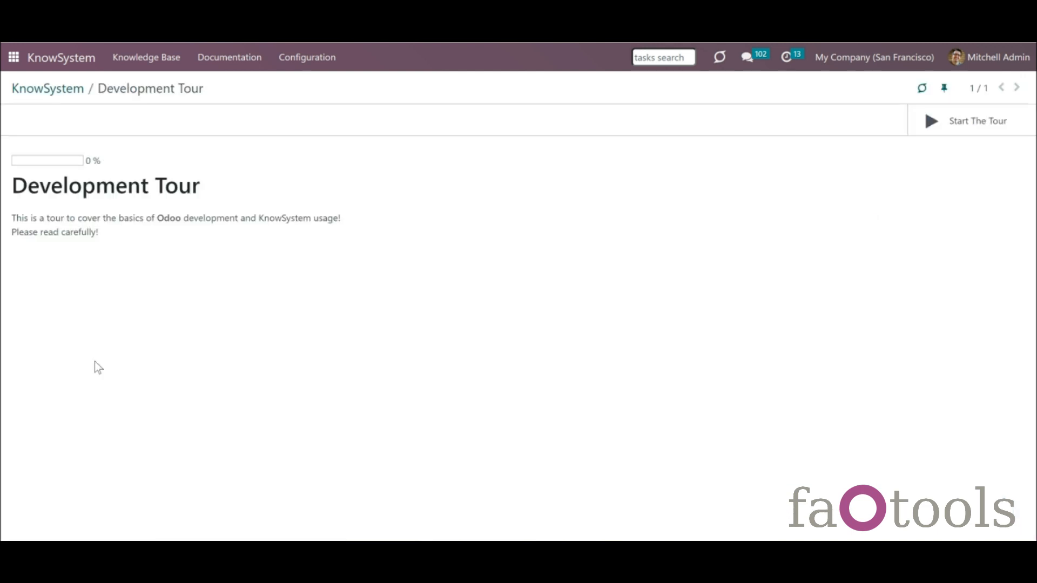
left_click(69, 94)
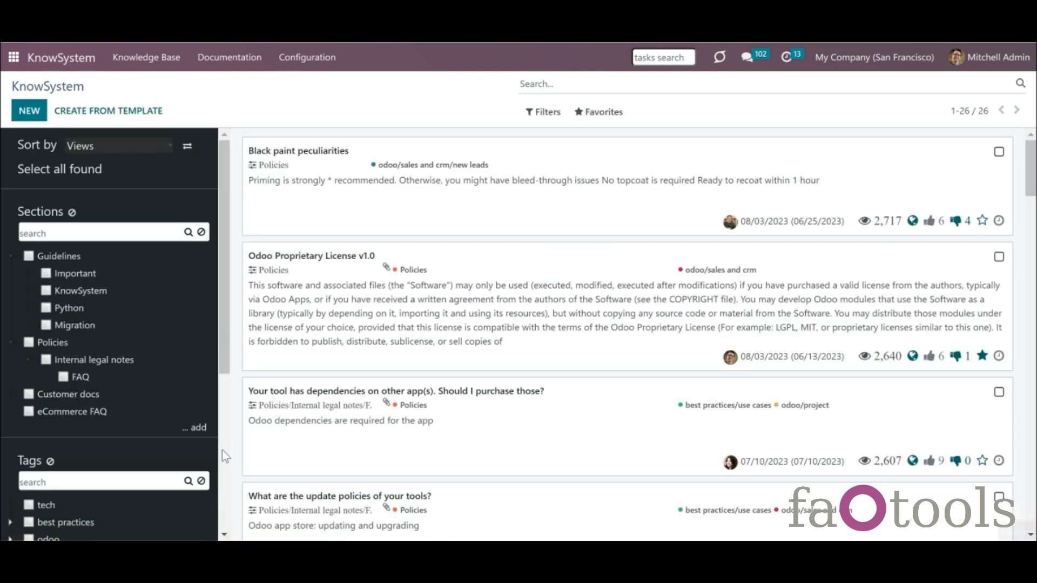
left_click(223, 452)
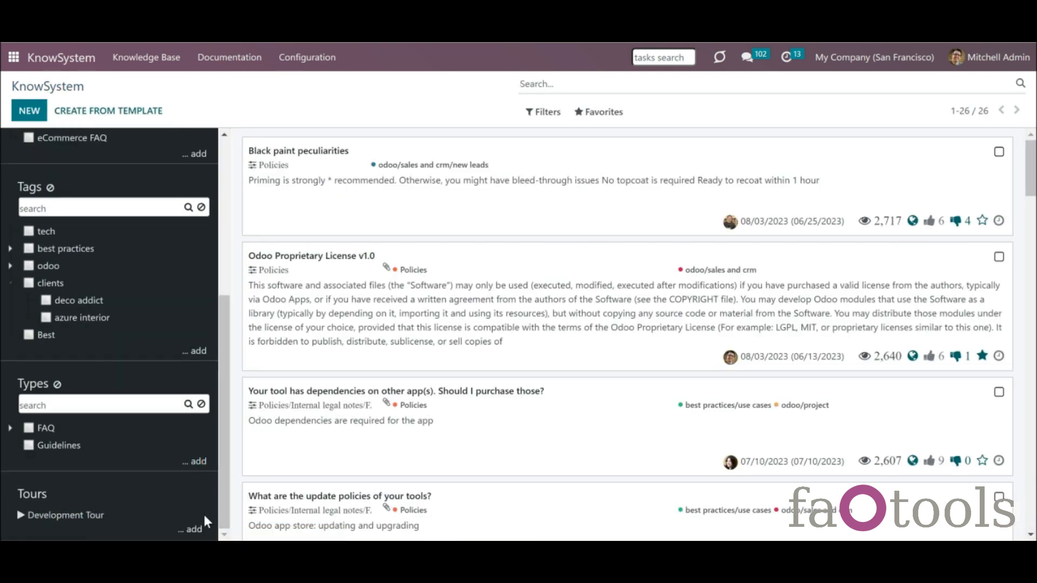
left_click(194, 529)
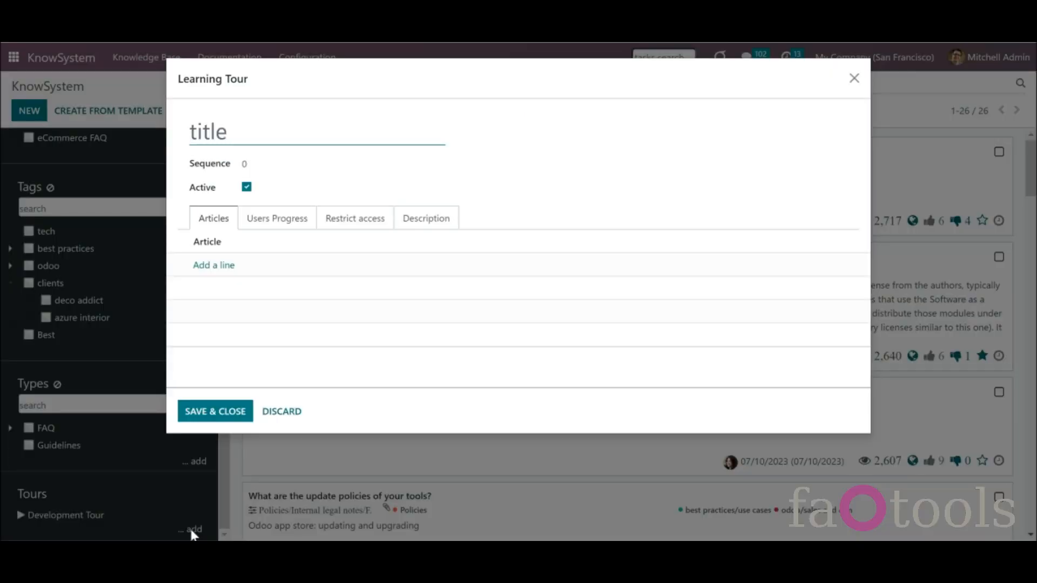
left_click(281, 412)
left_click(319, 68)
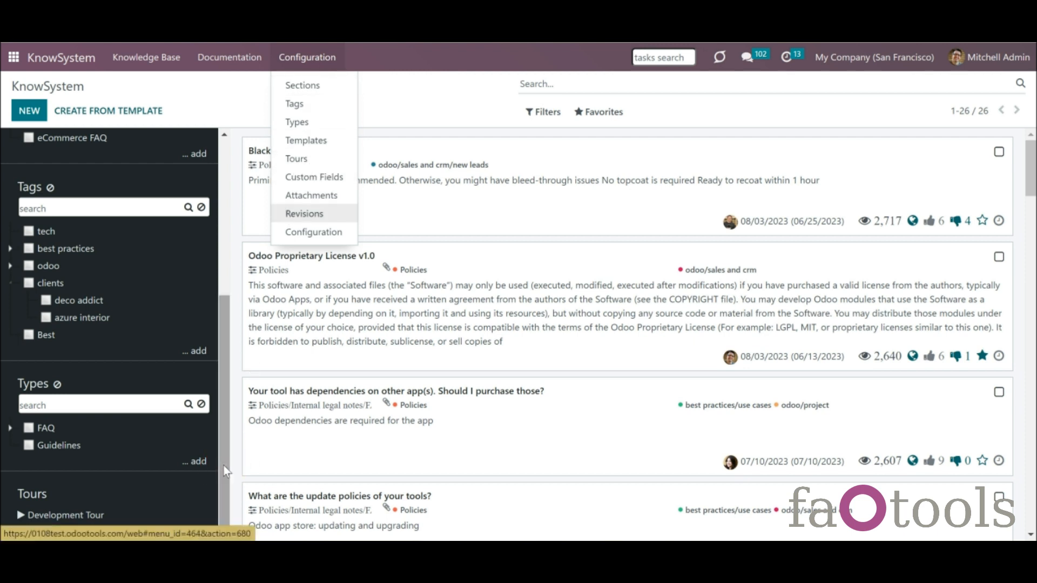
left_click(208, 481)
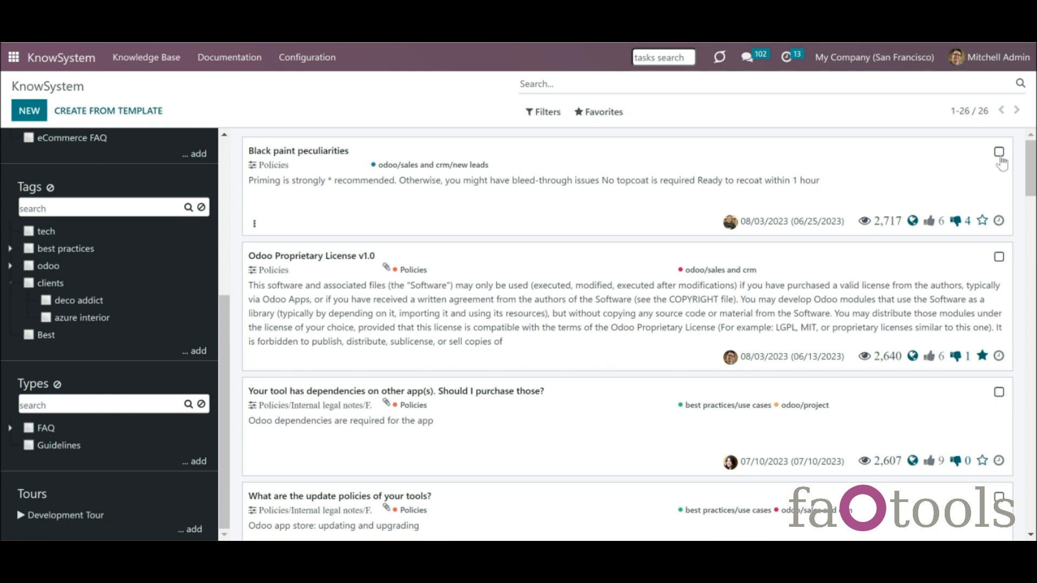
- Add Black paint peculiarities, Odoo Proprietary License v1.0 and the app dependencies article to Development Tour
left_click(999, 152)
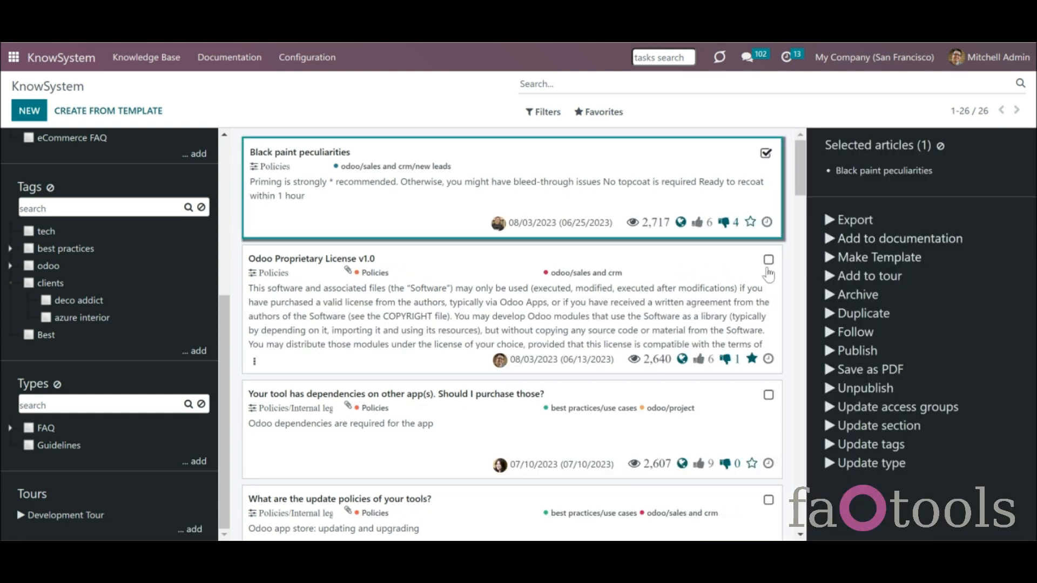
left_click(769, 261)
left_click(769, 400)
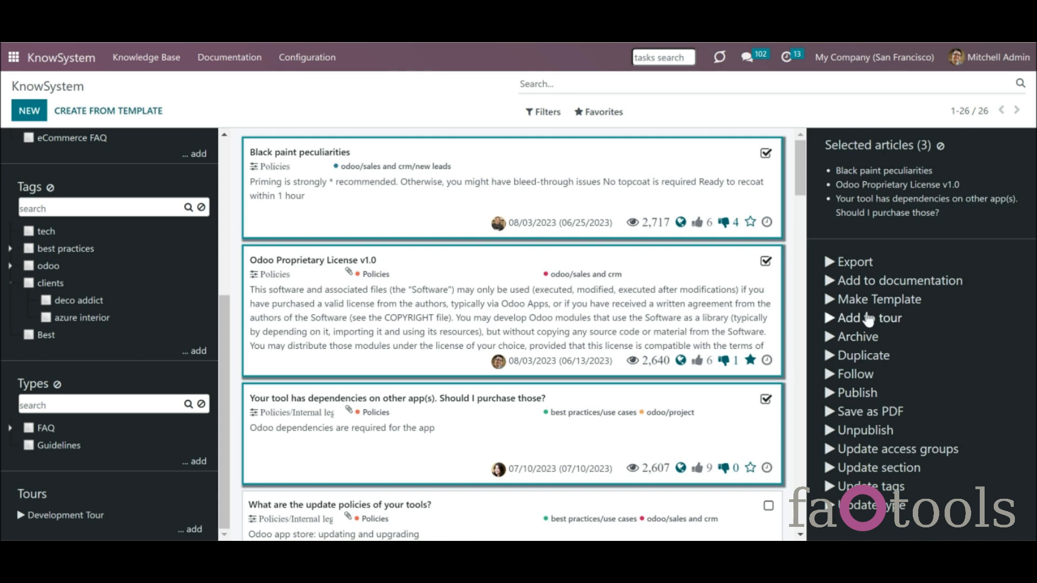
left_click(867, 319)
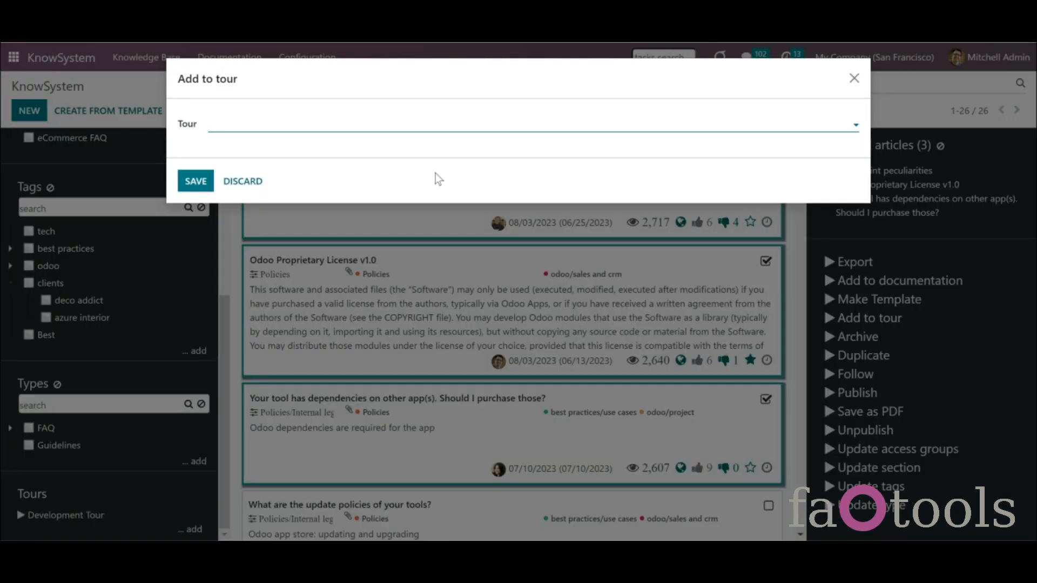
left_click(441, 123)
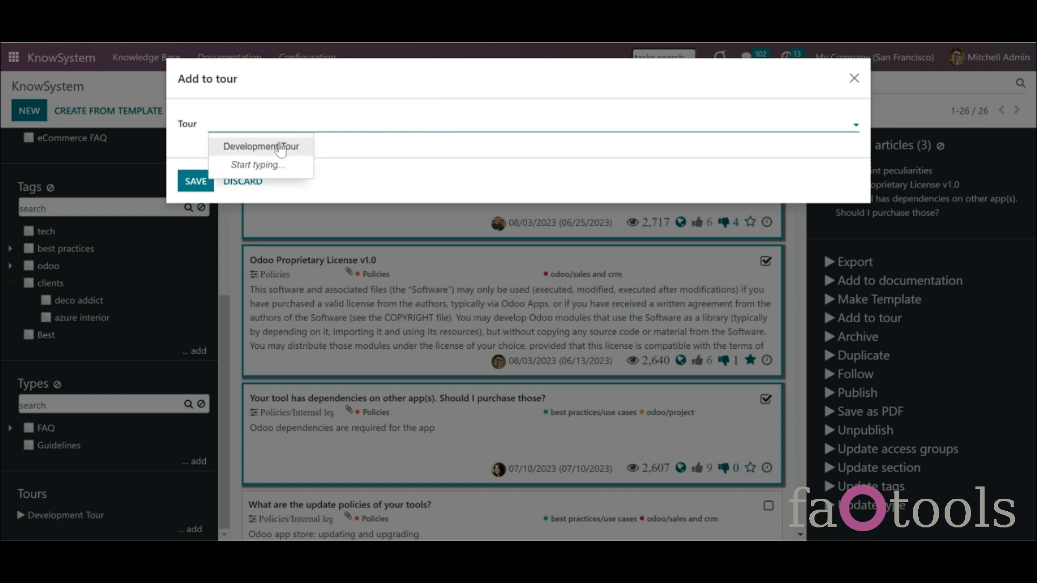
left_click(279, 148)
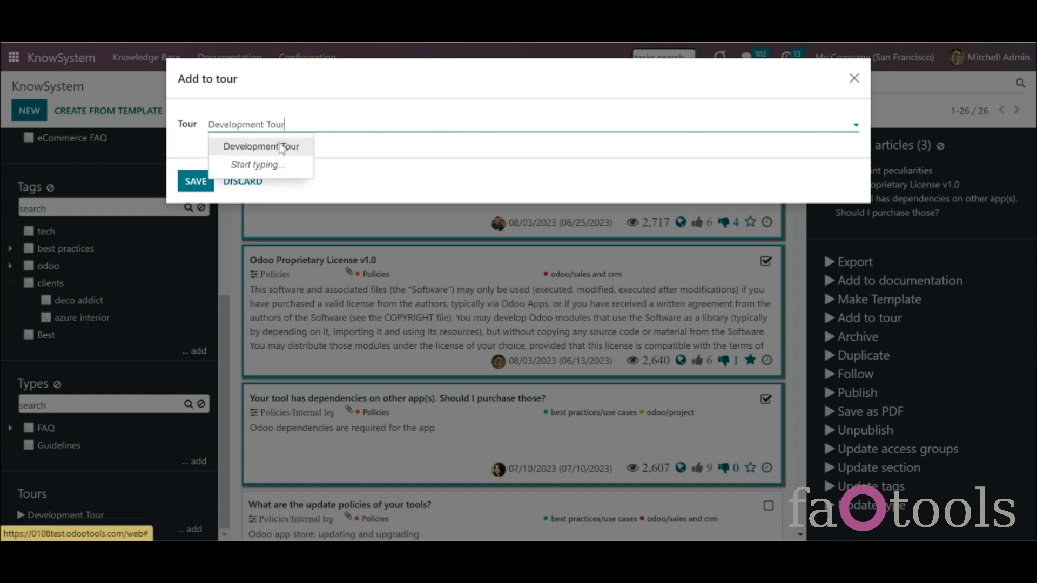
left_click(187, 190)
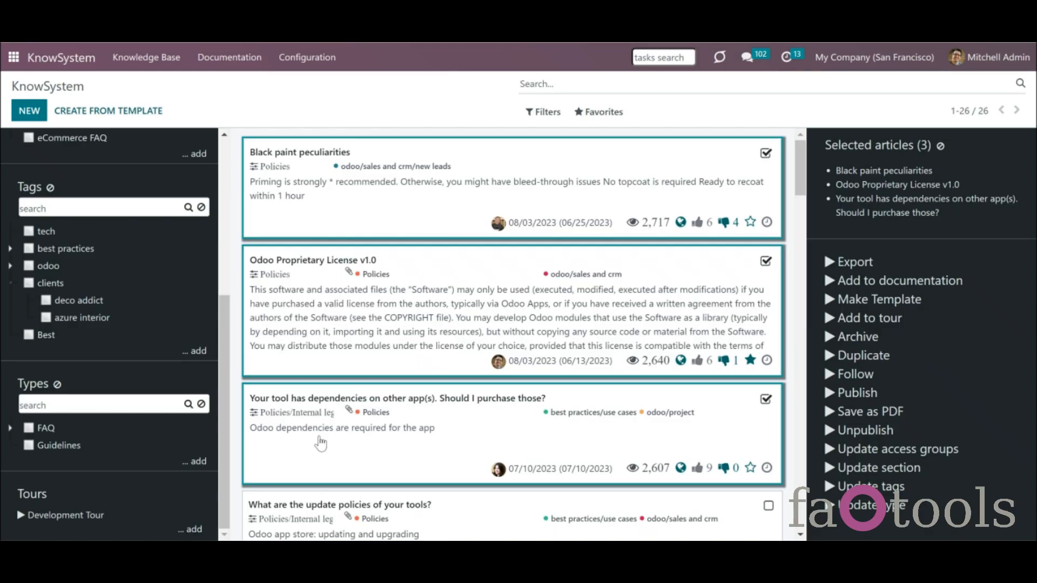
left_click(307, 57)
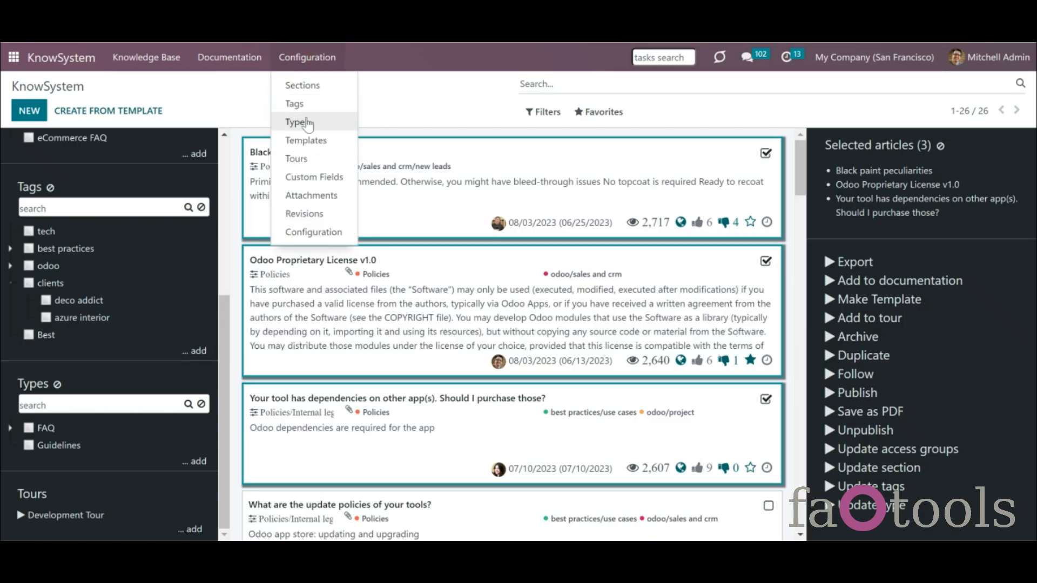
- Add Odoo Proprietary License v1.0 as another article line in the Development Tour
left_click(298, 159)
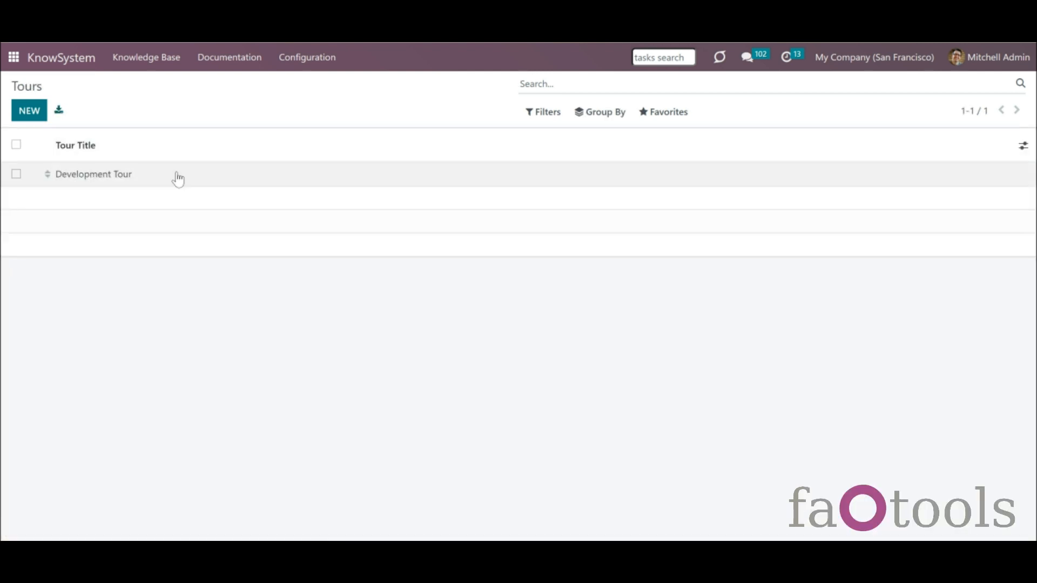
left_click(178, 179)
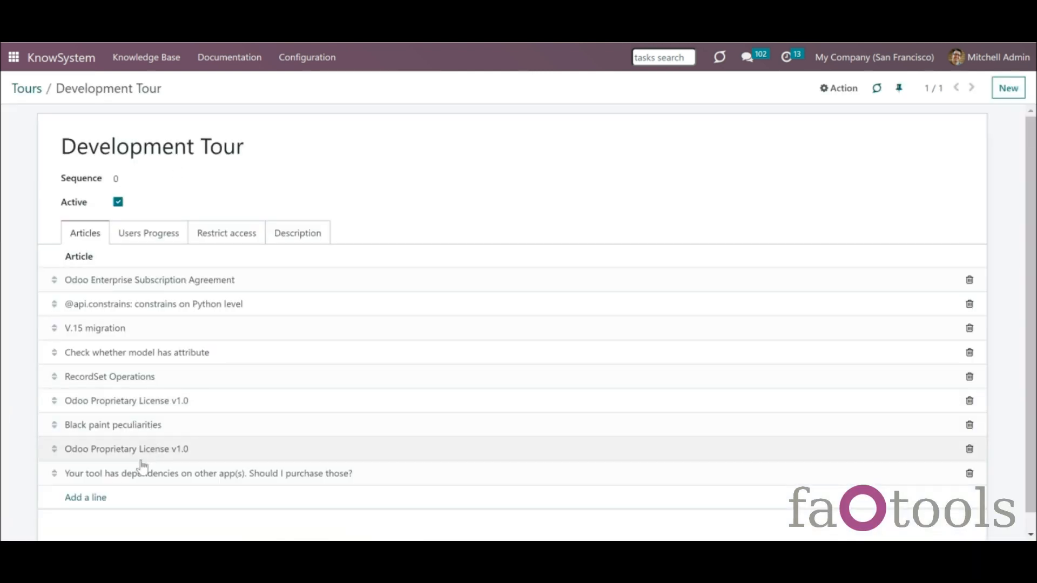
left_click(88, 498)
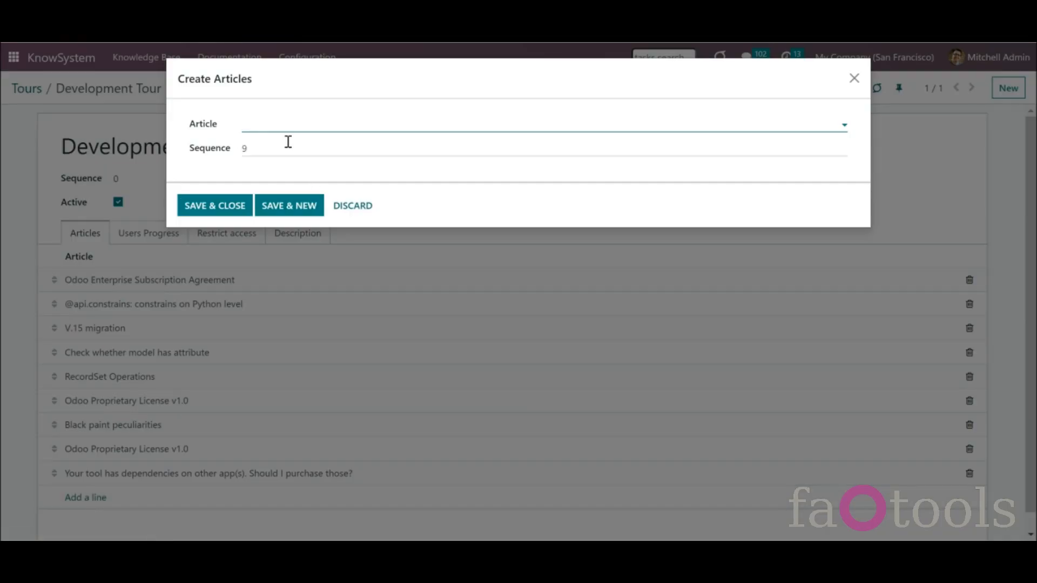
left_click(285, 125)
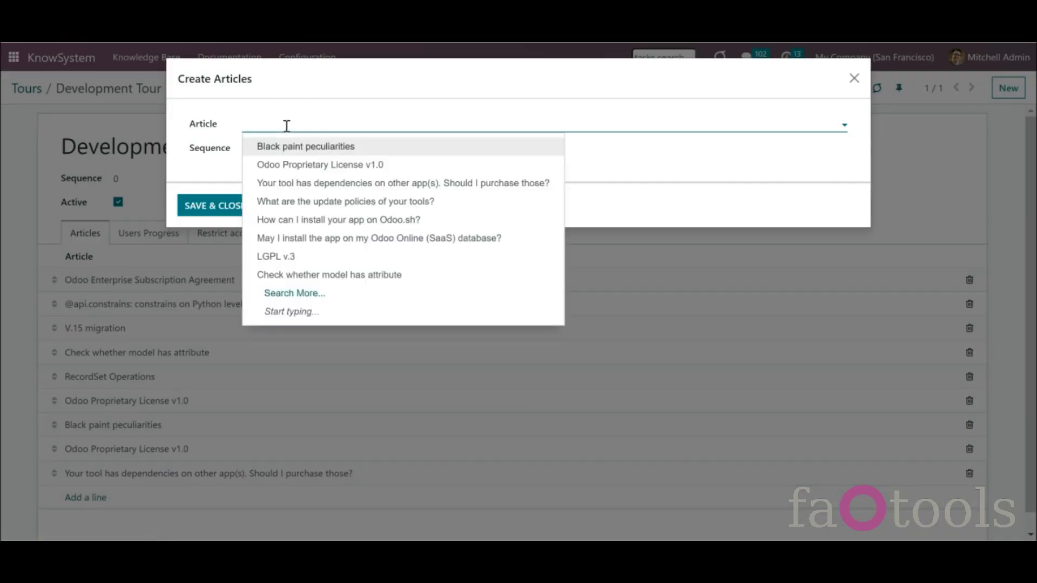
left_click(286, 165)
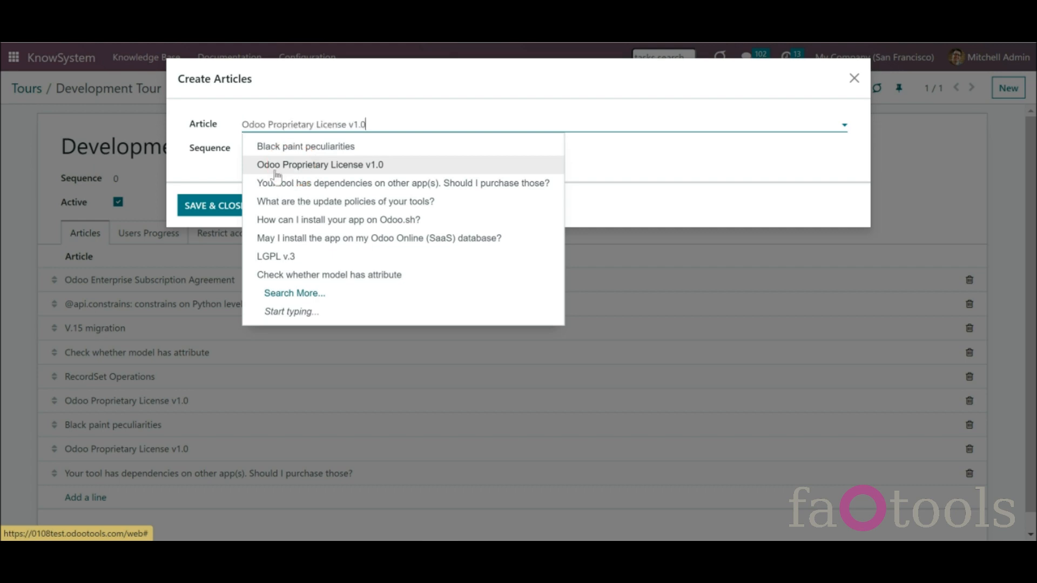
left_click(238, 209)
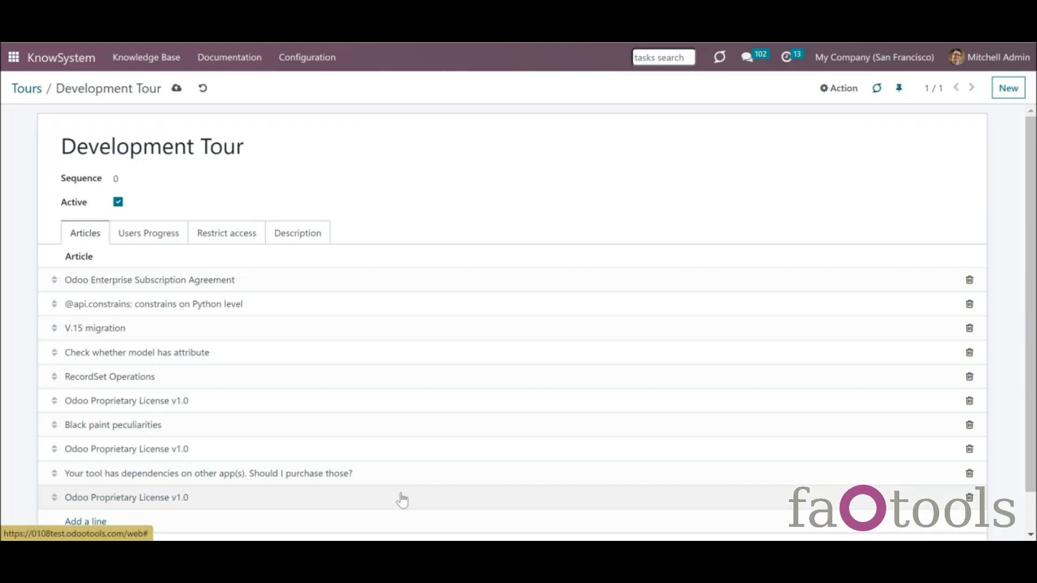
- Restrict the tour's access to Sales / Administrator and Administration / Access Rights
left_click(231, 238)
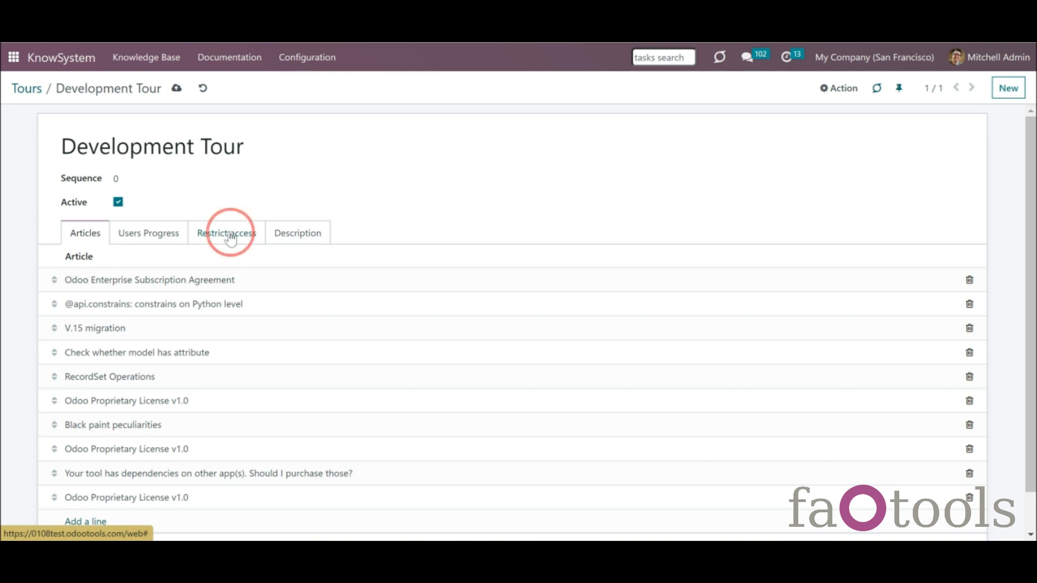
left_click(93, 261)
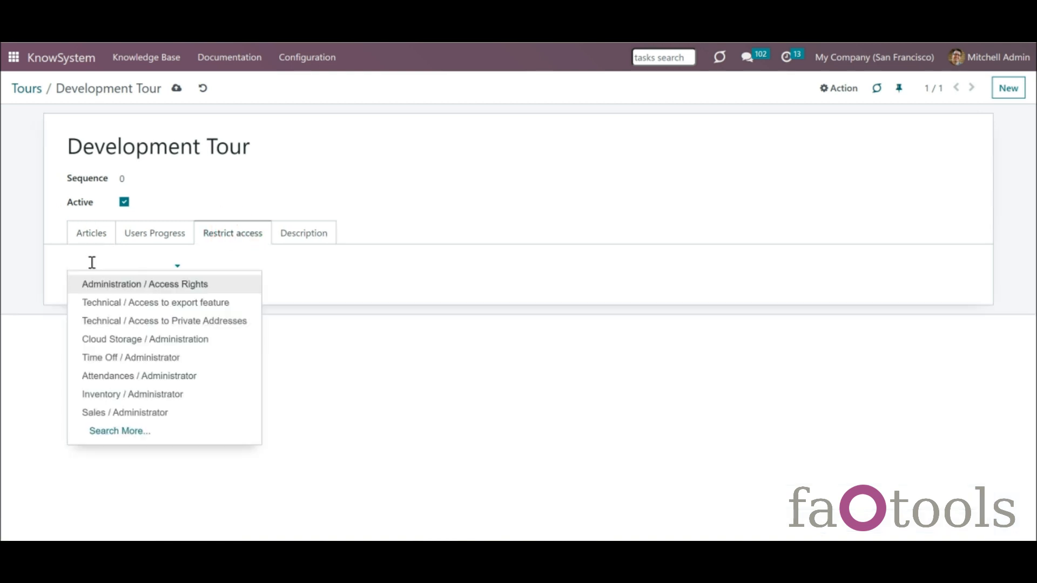
left_click(133, 412)
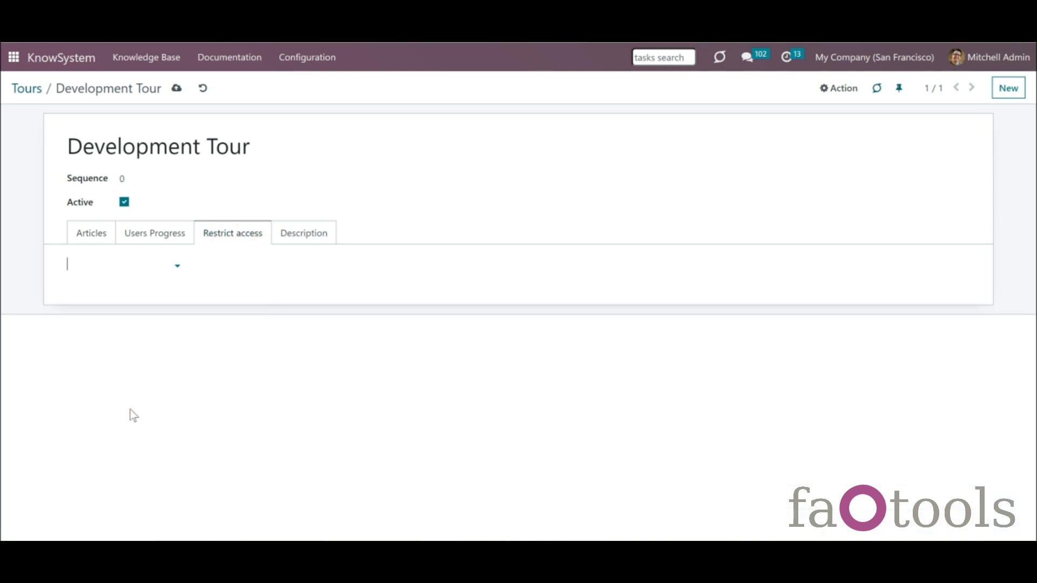
left_click(204, 263)
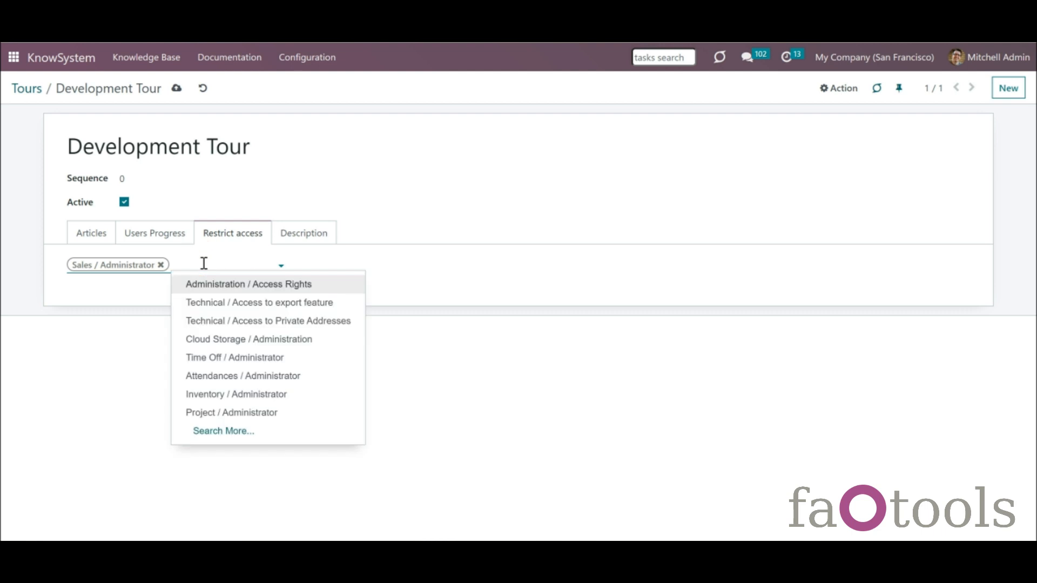
left_click(226, 287)
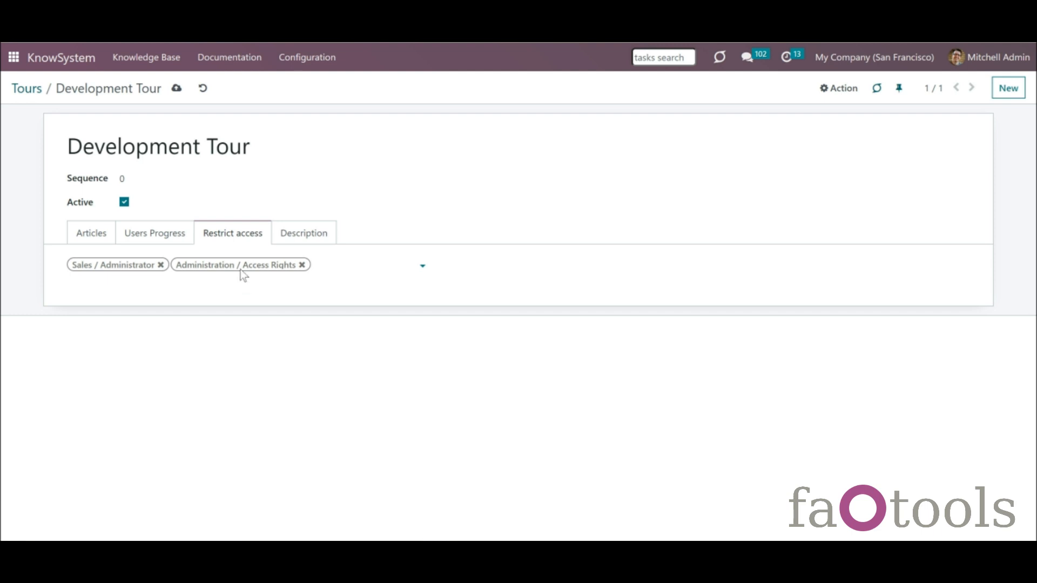
- Put RecordSet Operations first, Black paint peculiarities second, and remove the duplicate license article
left_click(292, 236)
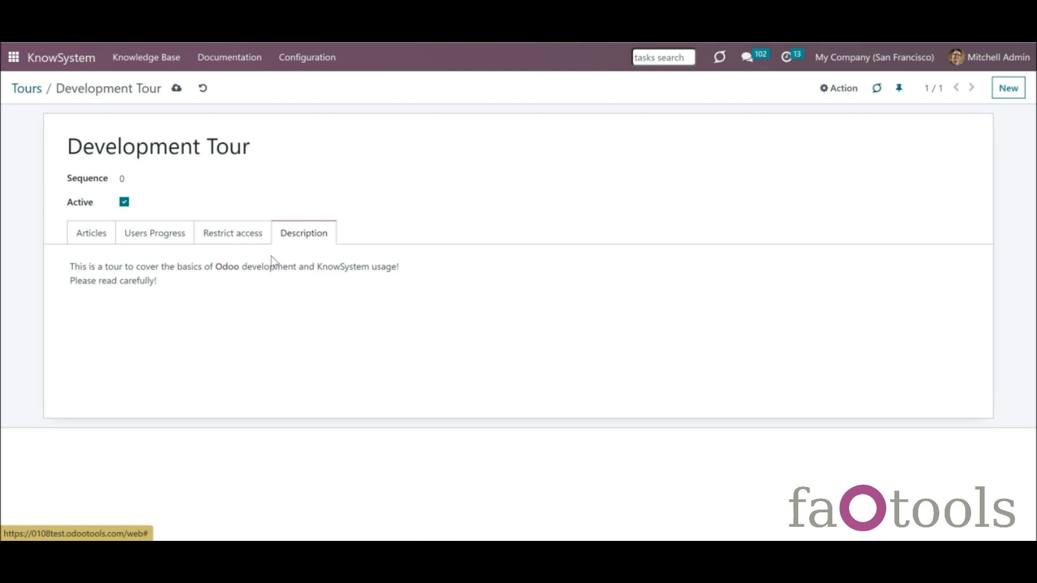
left_click(100, 238)
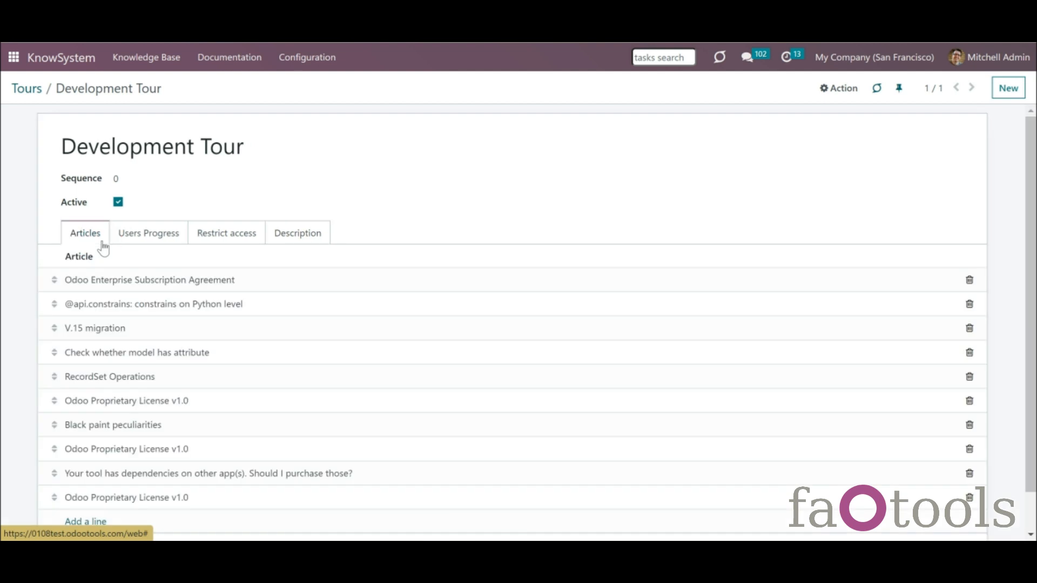
left_click_drag(57, 423, 56, 280)
left_click_drag(55, 400, 64, 293)
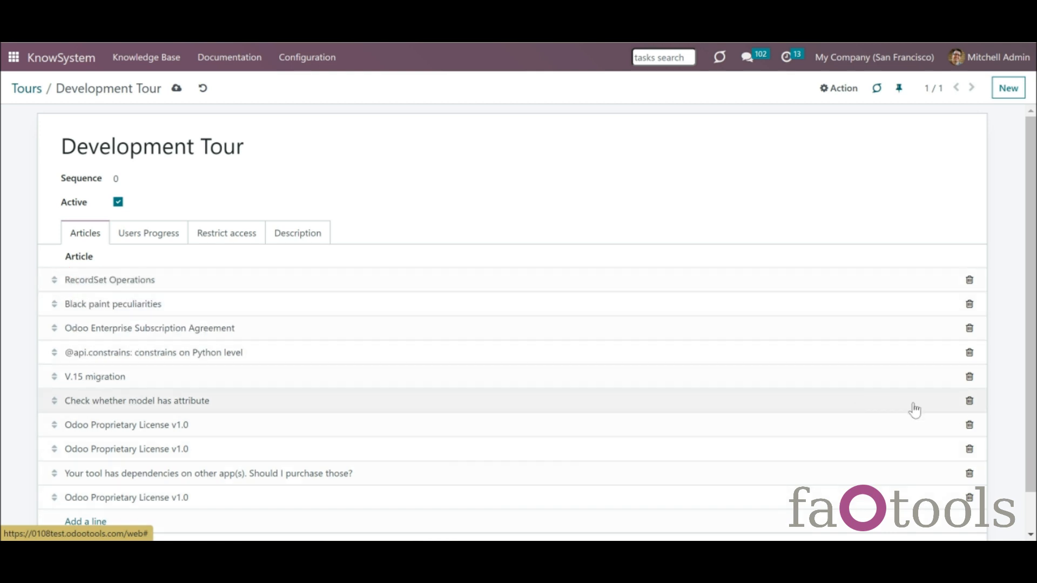
left_click(970, 425)
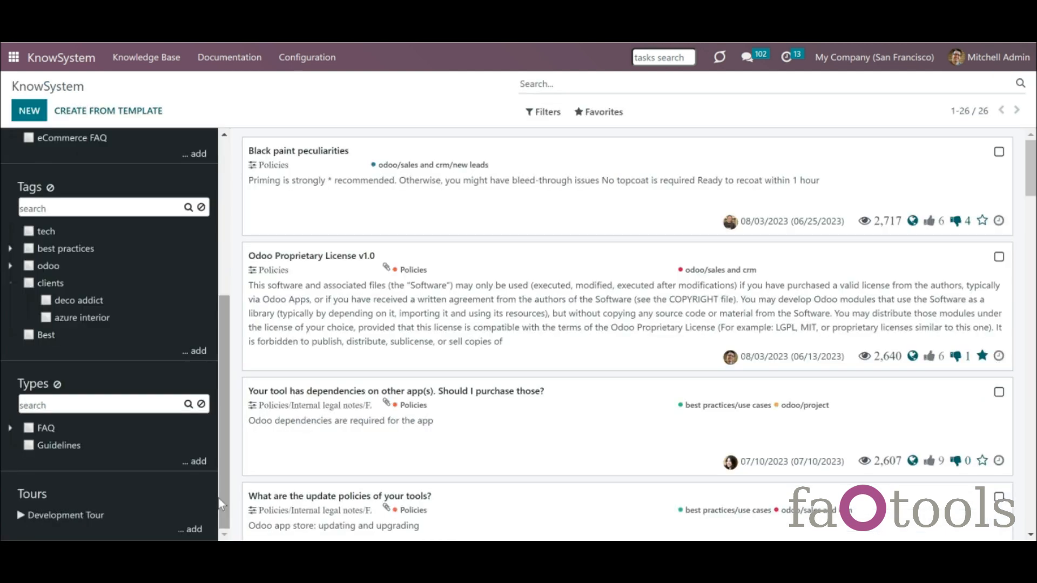
- Add one user to the Development Tour's Users Progress at 0% and save the tour
left_click(80, 520)
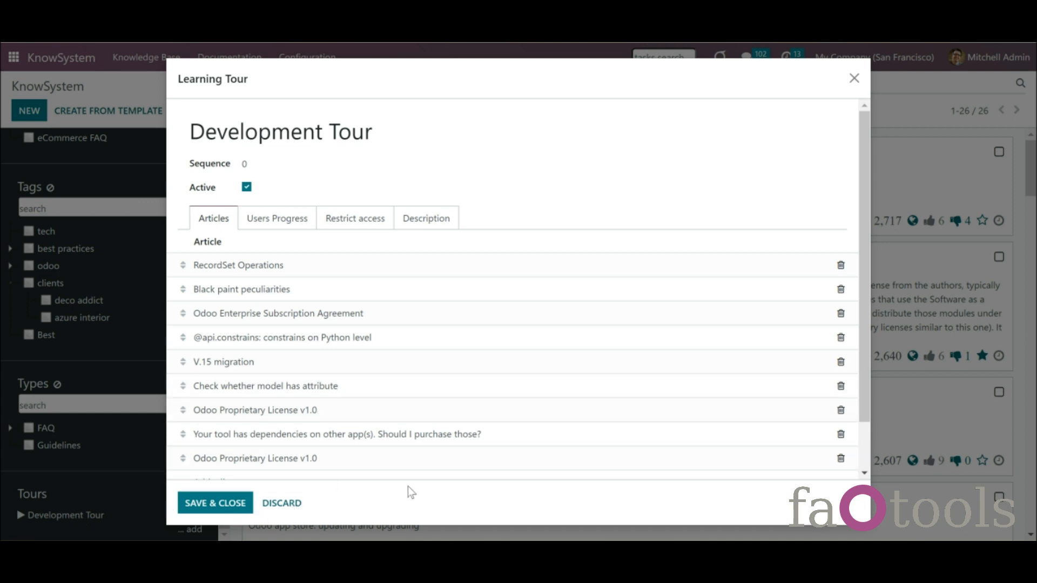
left_click(274, 229)
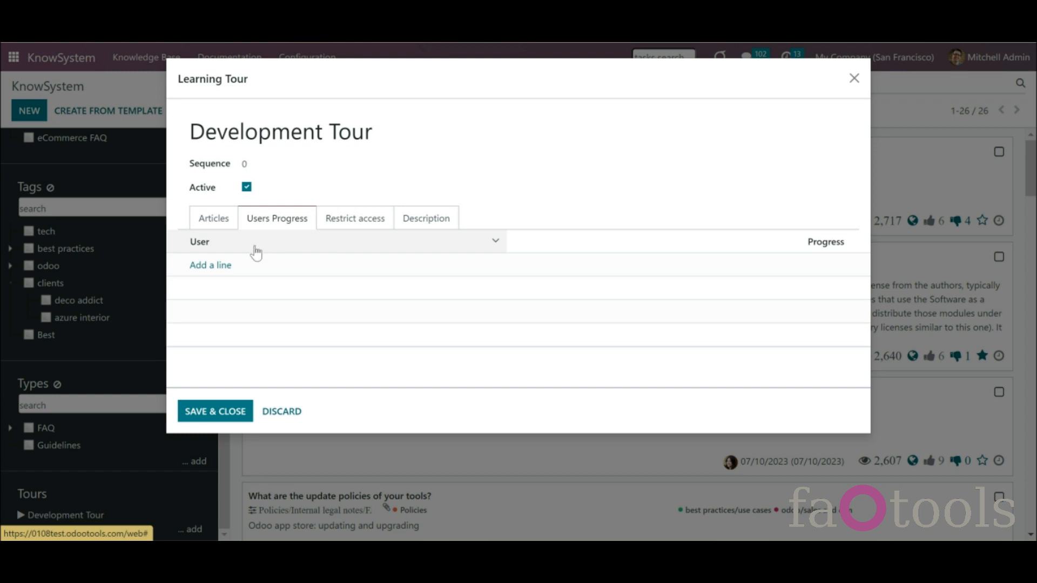
left_click(221, 265)
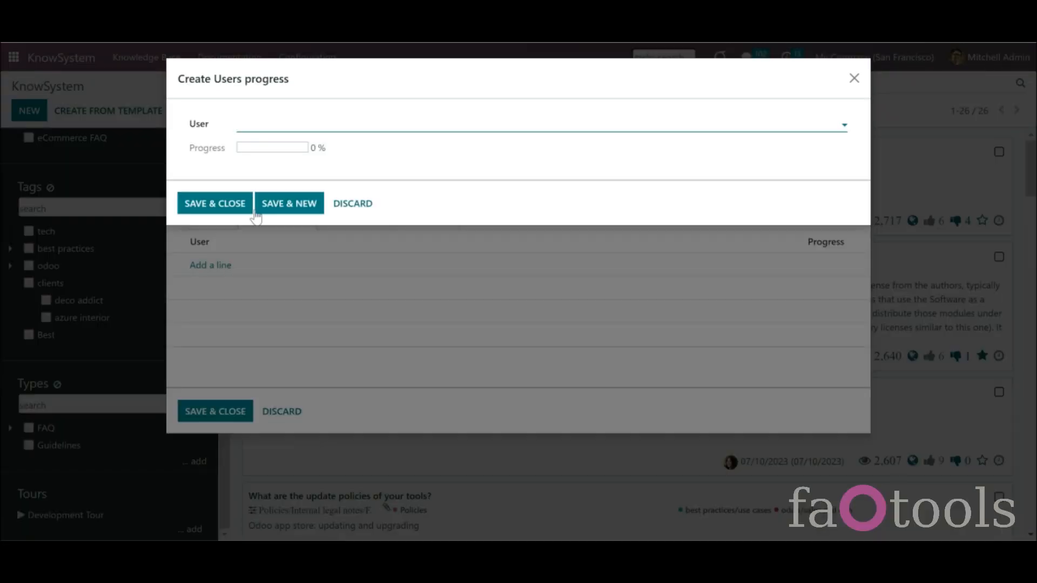
left_click(271, 130)
left_click(280, 160)
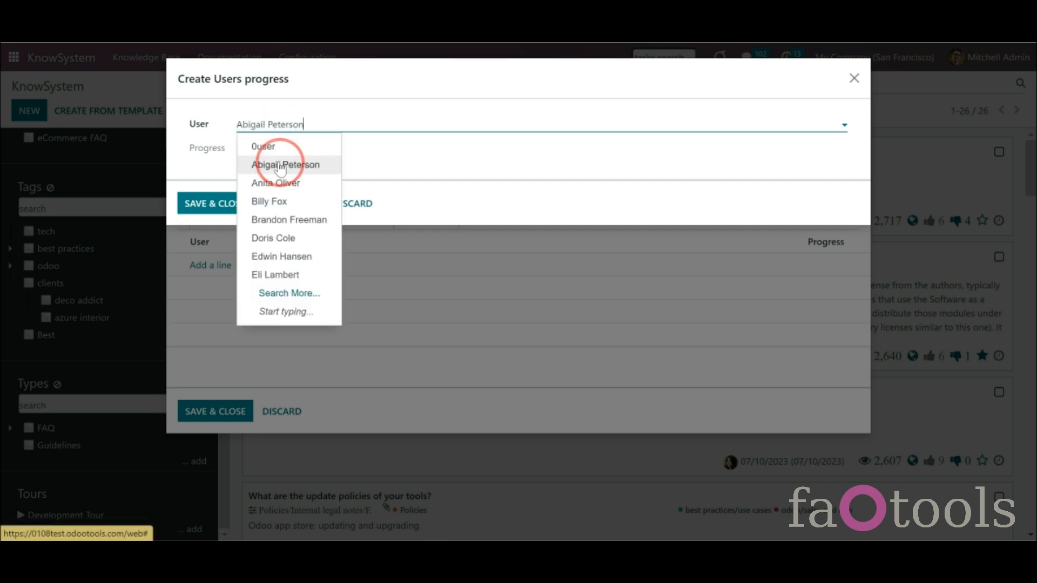
left_click(219, 203)
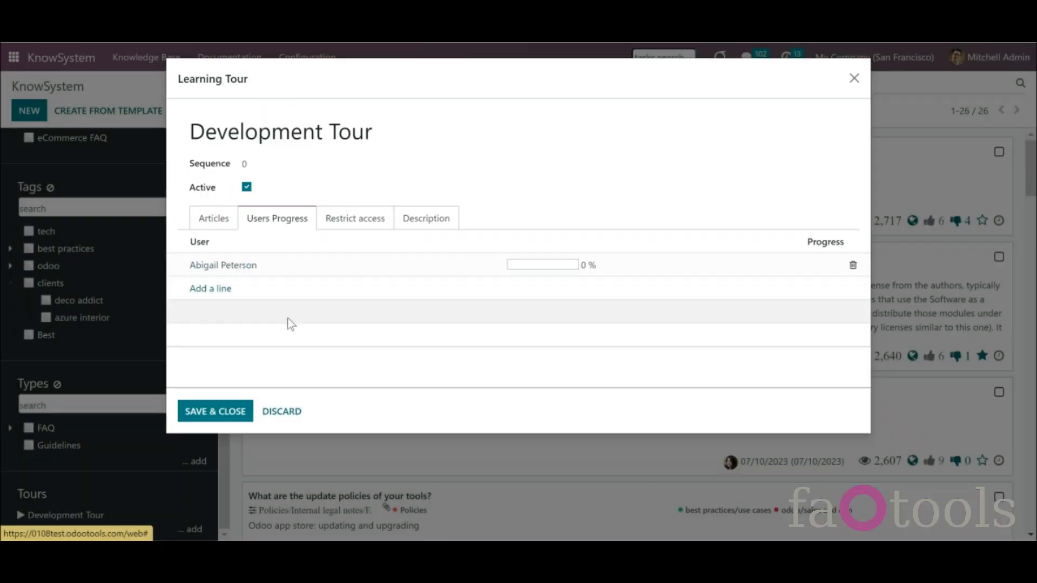
left_click(215, 411)
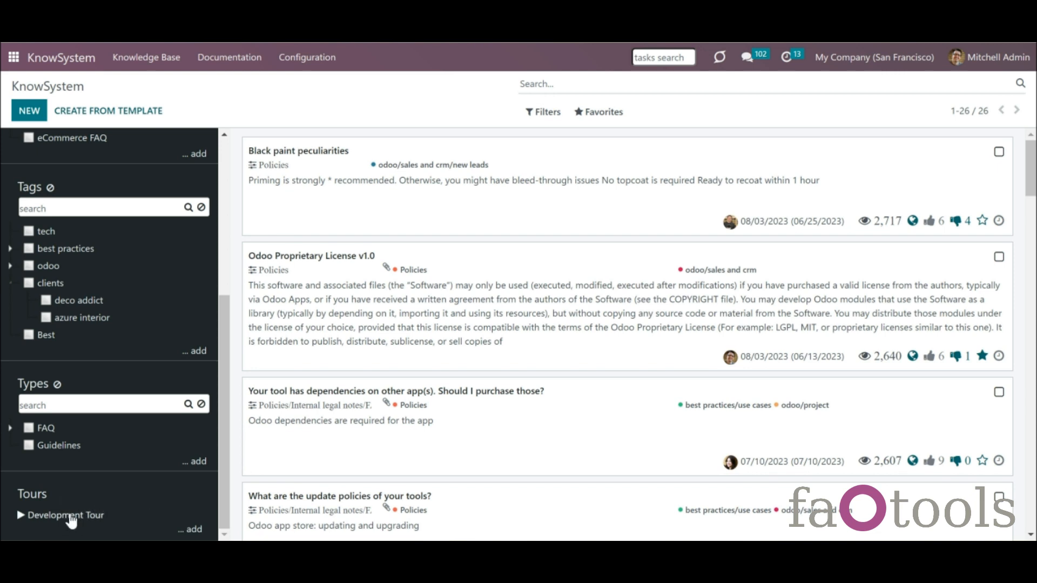
left_click(82, 517)
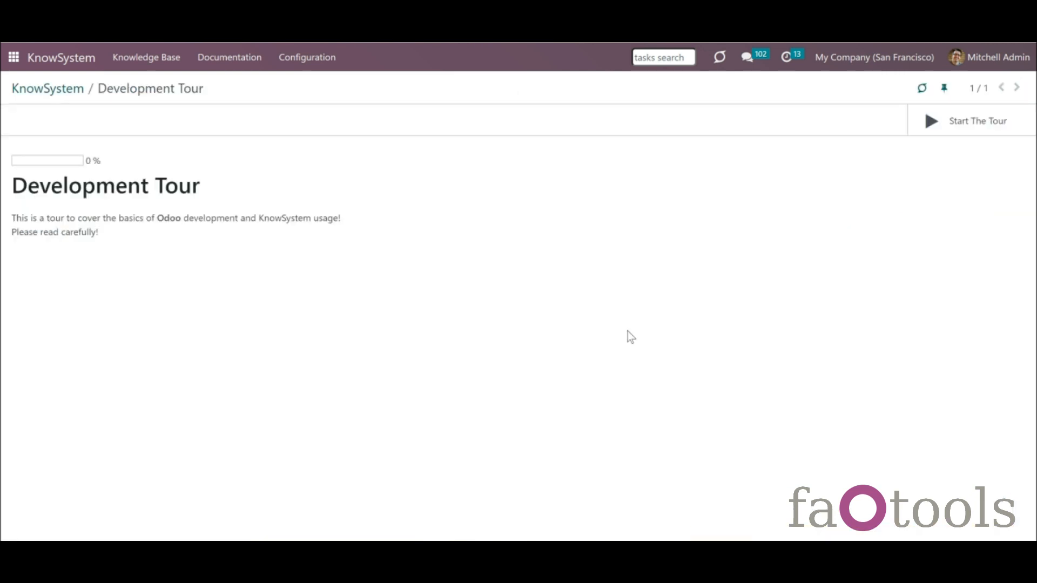
left_click(972, 118)
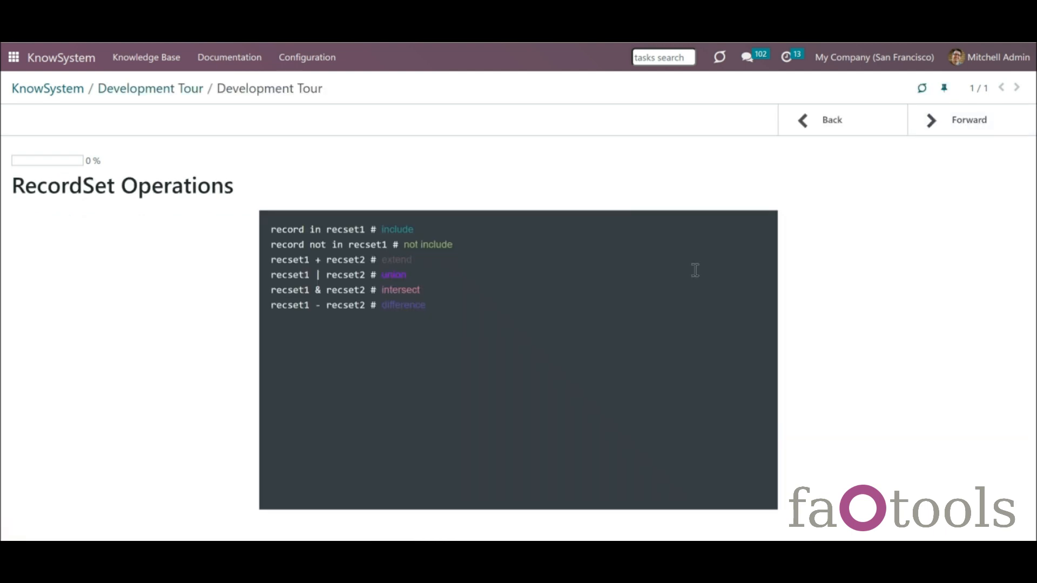
left_click(949, 129)
left_click(950, 131)
left_click(950, 132)
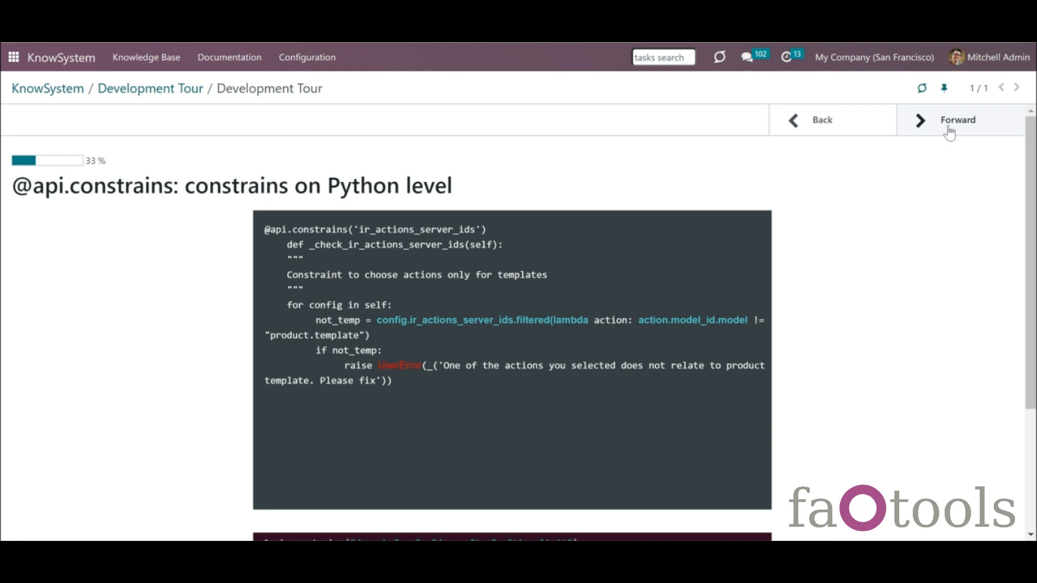
left_click(950, 132)
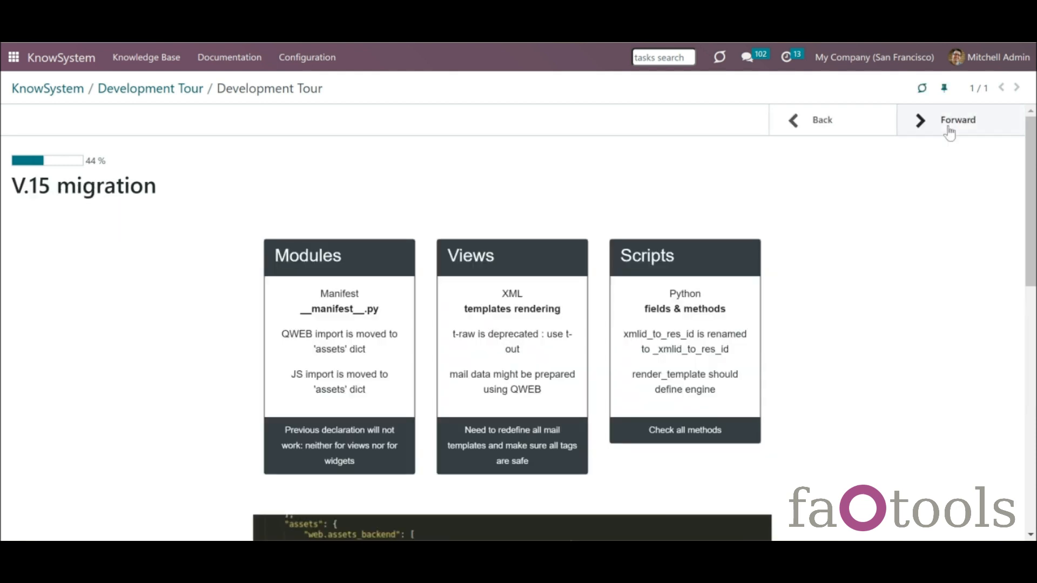
- Advance through more tour articles, step back two, then move forward again
left_click(950, 131)
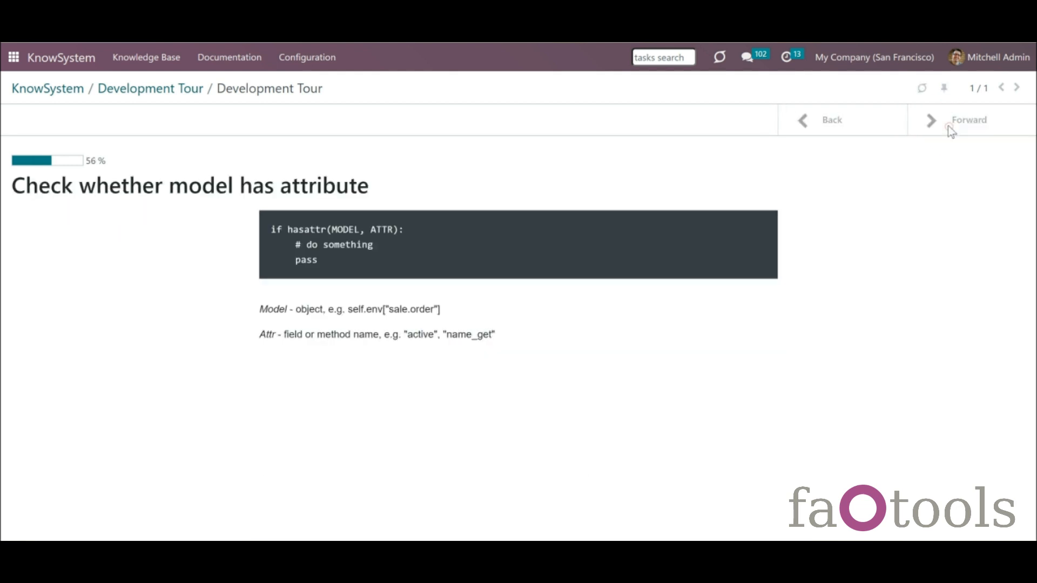
left_click(948, 128)
left_click(948, 127)
left_click(842, 124)
left_click(858, 120)
left_click(957, 133)
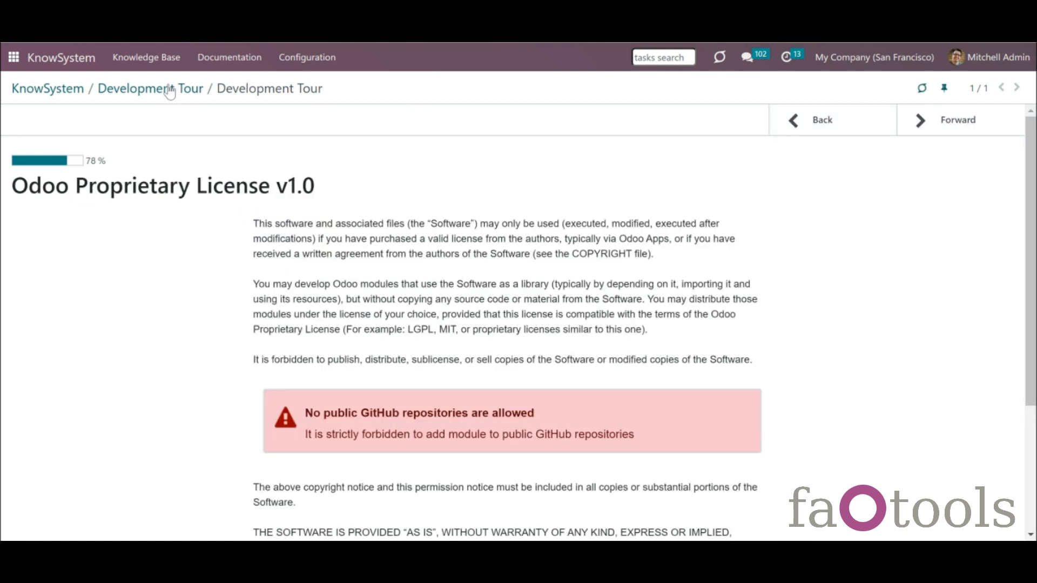
- Return to the article list, reopen the tour, and continue forward until it reaches 100%
left_click(178, 90)
left_click(64, 92)
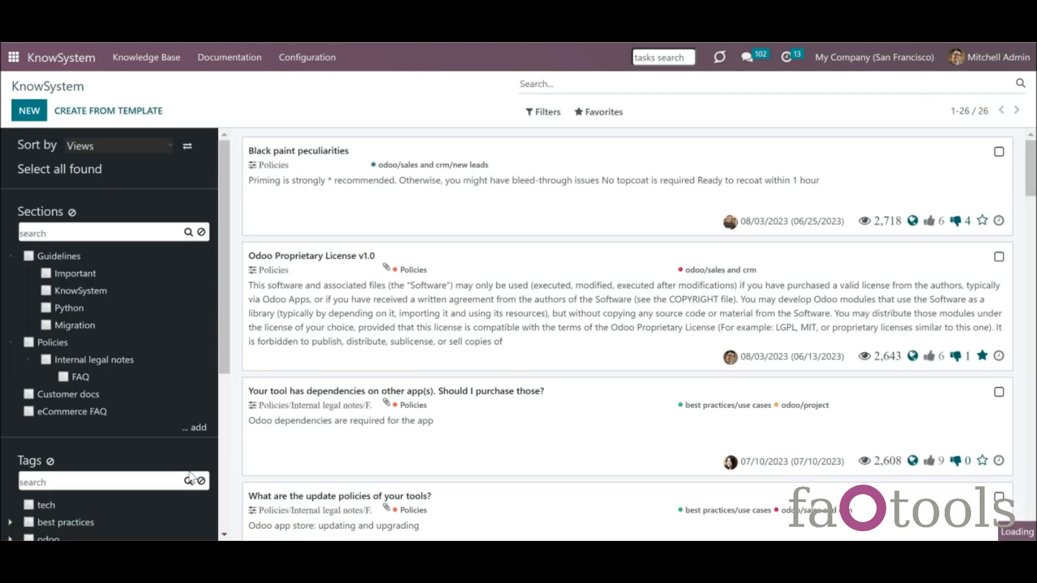
scroll(224, 459, "down", 5)
left_click(93, 518)
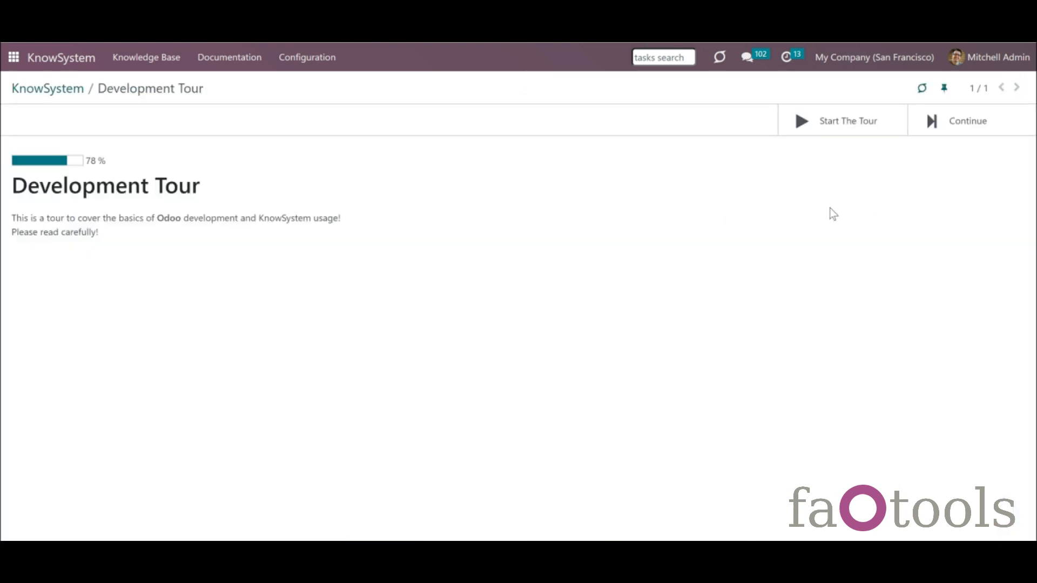
left_click(931, 126)
left_click(961, 128)
left_click(961, 128)
left_click(961, 127)
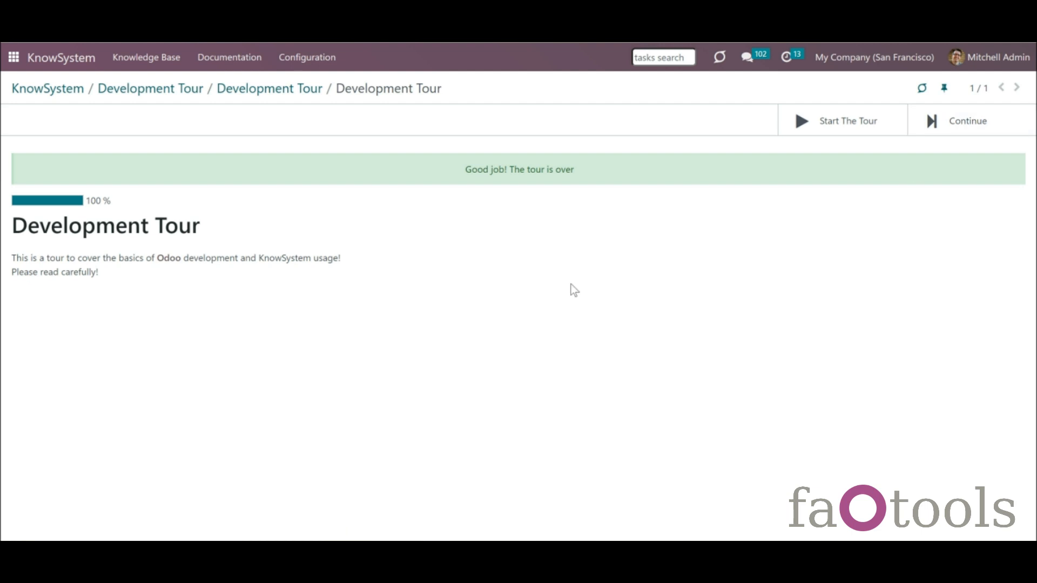
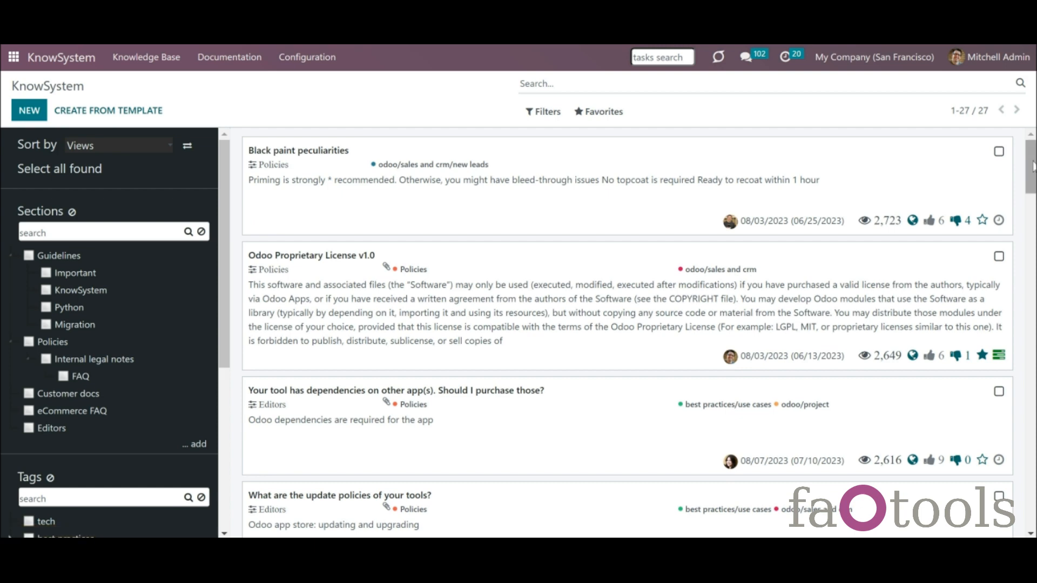
- Limit Black paint peculiarities to read by Sales / User: Own Documents Only and update by Sales / Administrator, then save
mouse_move(1033, 162)
left_mouse_down()
mouse_move(1035, 292)
mouse_move(1036, 174)
left_mouse_up()
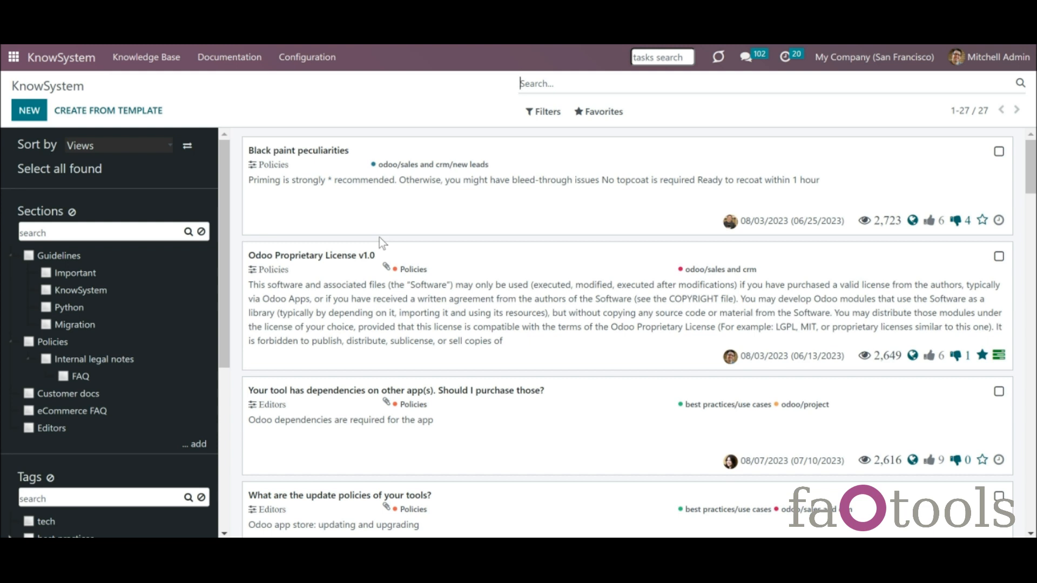
left_click(276, 194)
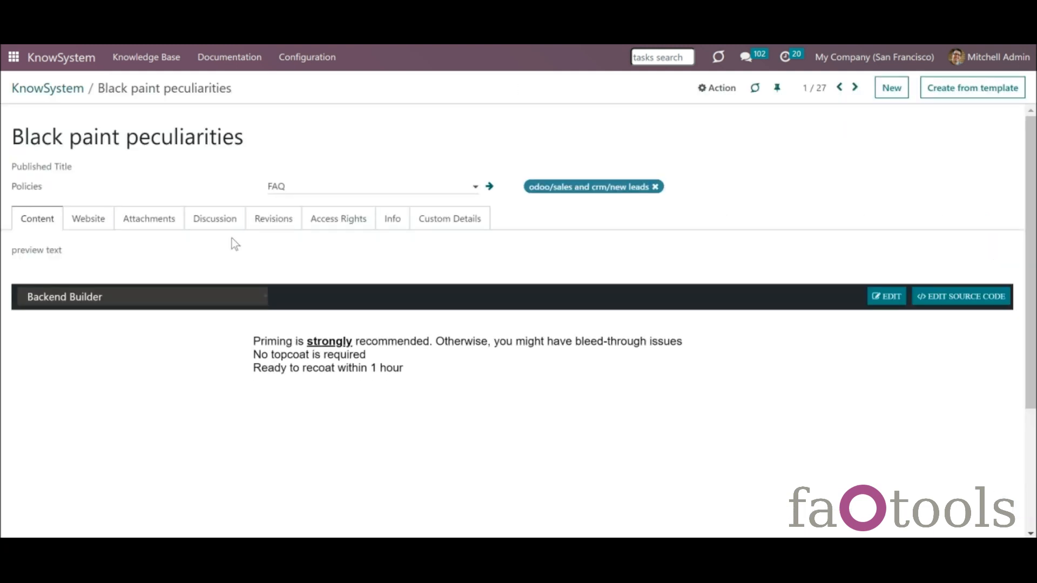
left_click(327, 218)
left_click(195, 254)
type("sale")
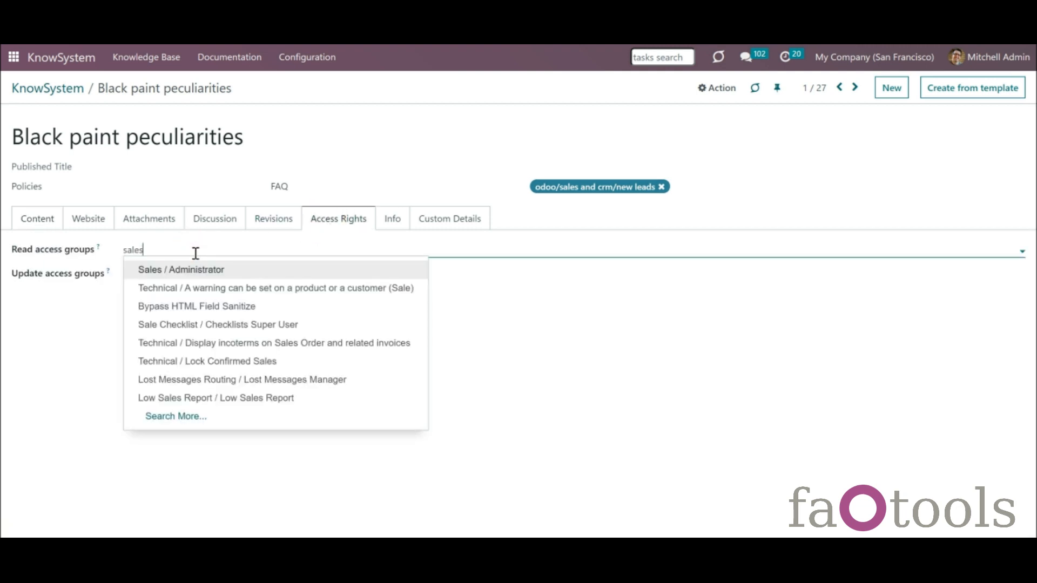
type("s")
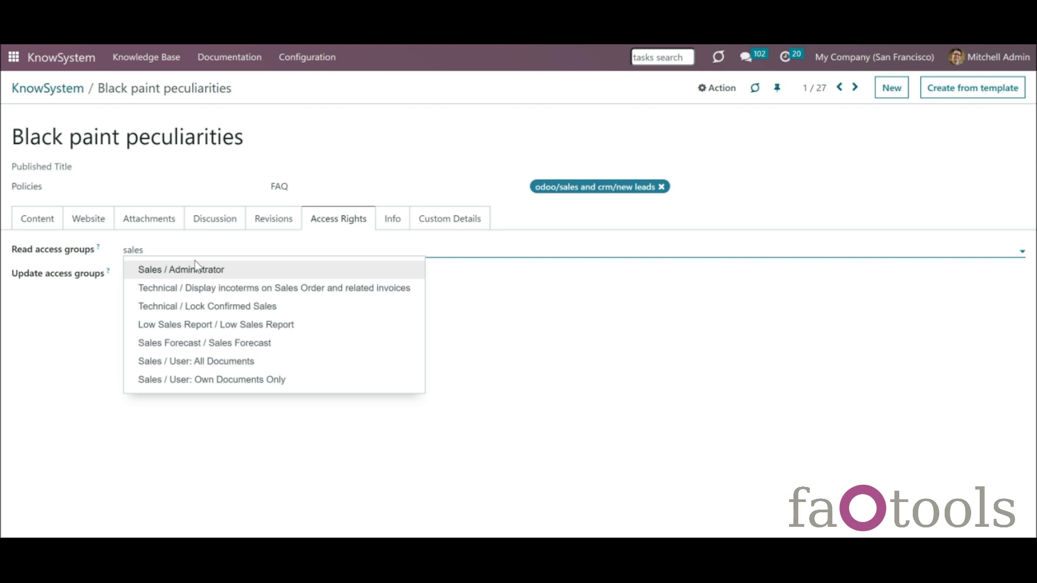
left_click(277, 381)
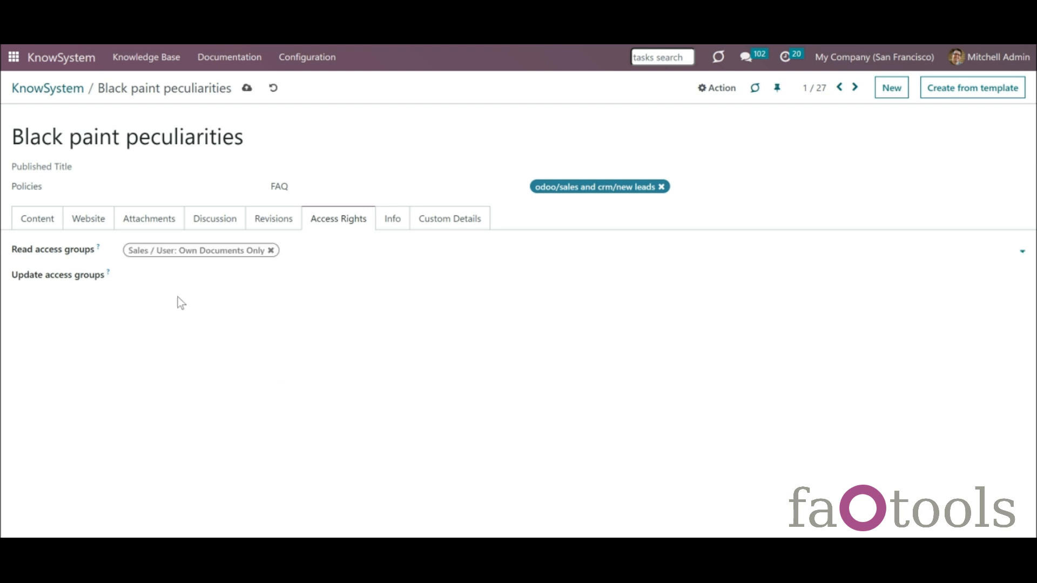
left_click(169, 273)
type("sales")
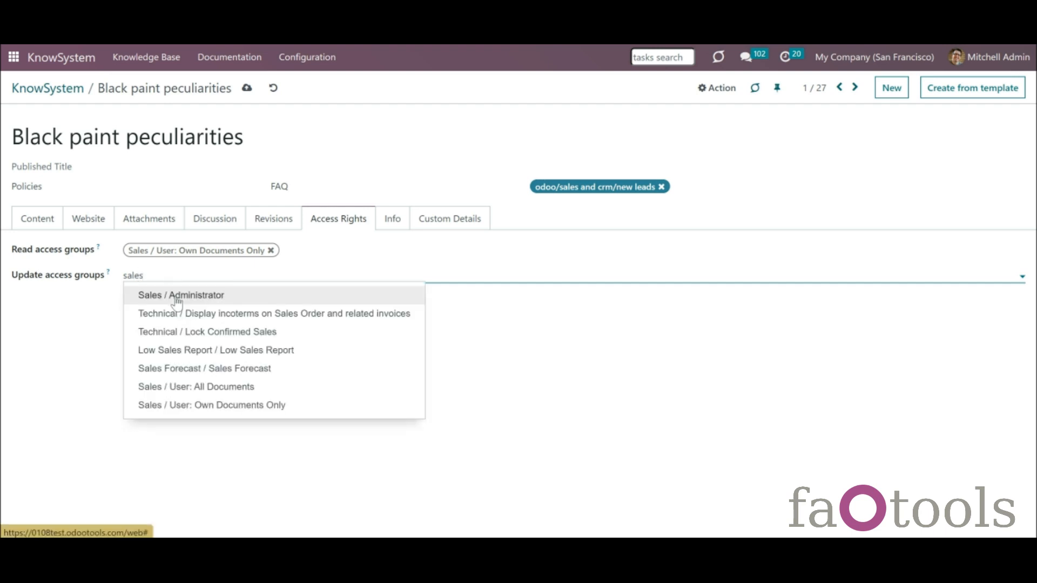
left_click(177, 298)
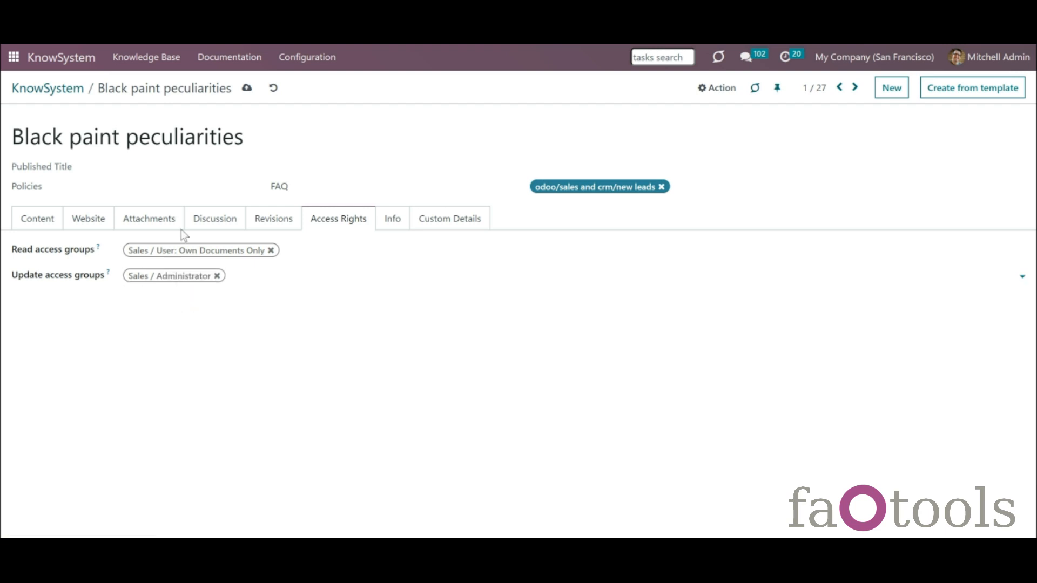
left_click(249, 90)
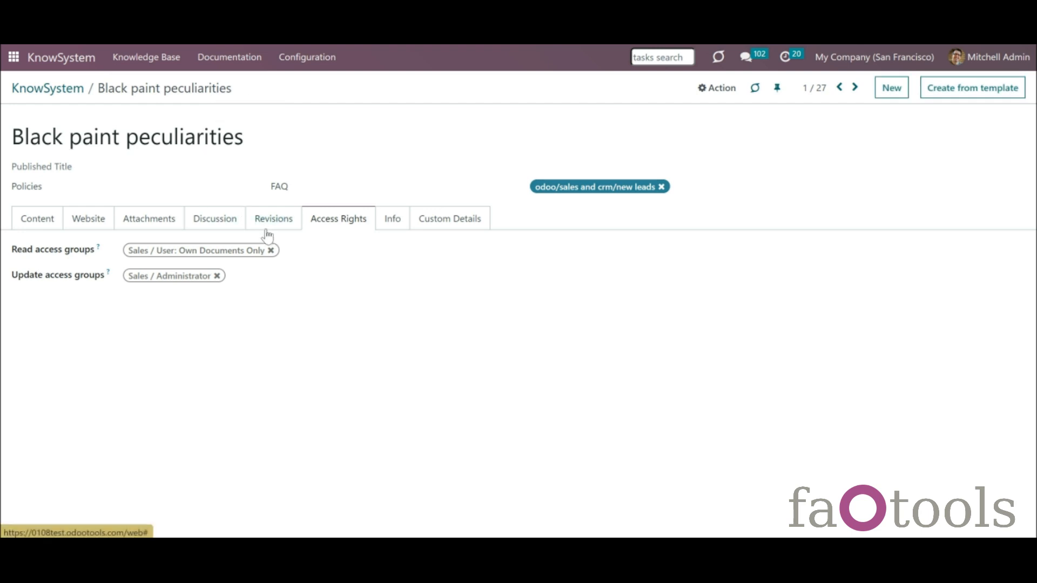
left_click(71, 87)
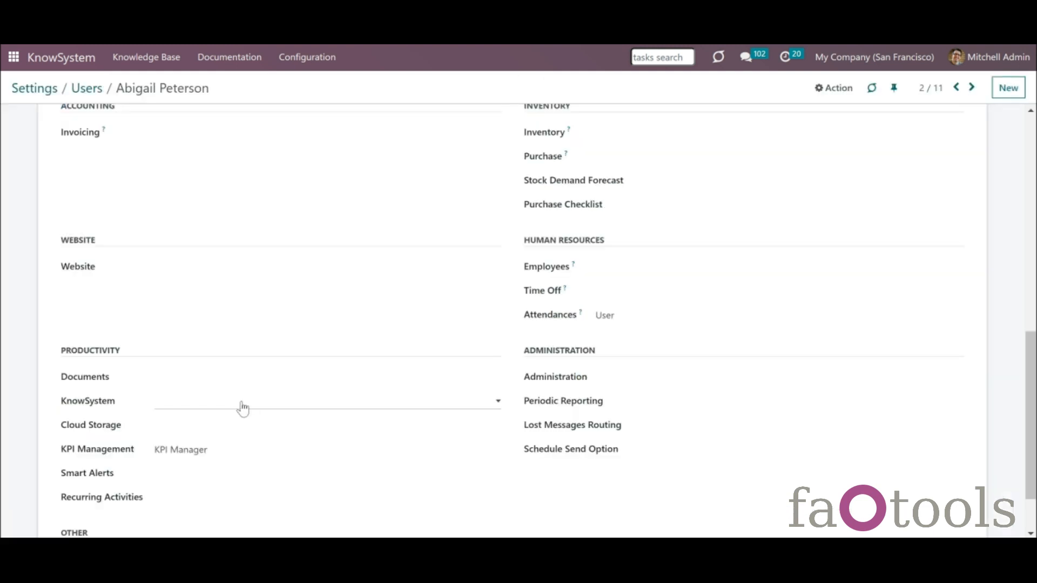
- Open the user's KnowSystem access level options and close them without choosing a level
left_click(241, 404)
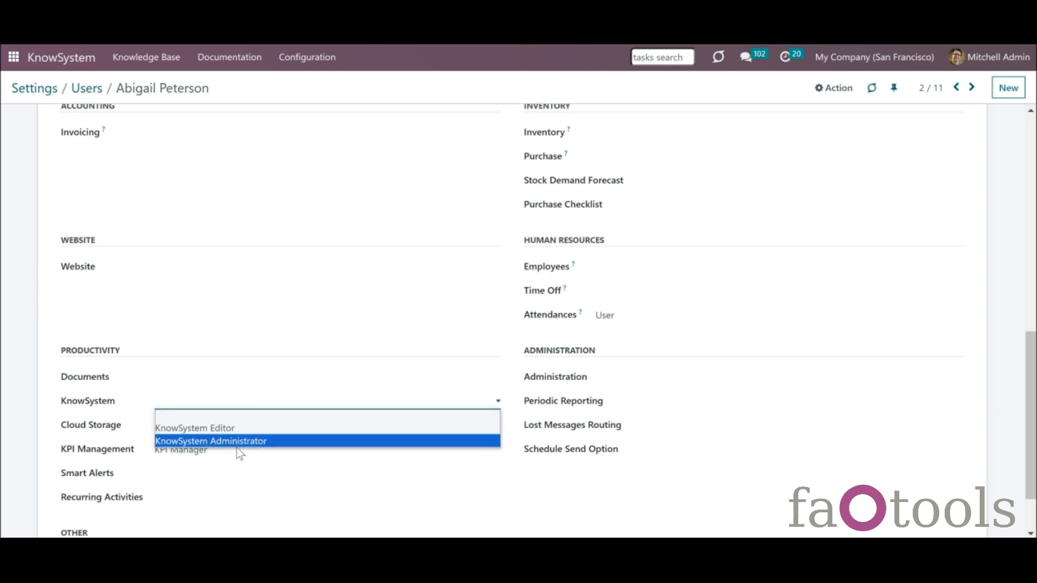
left_click(236, 405)
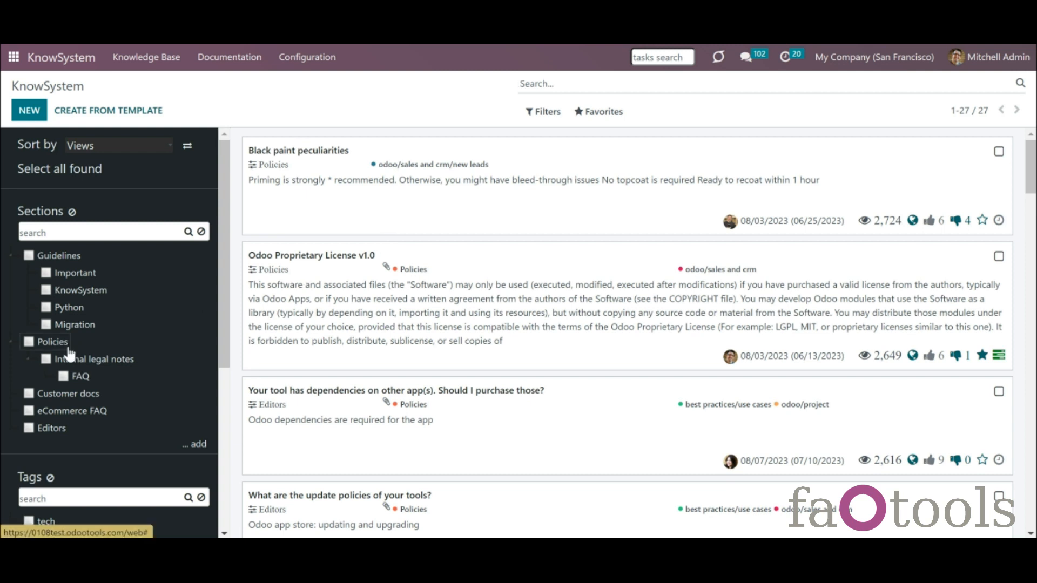
- Add Administration / Access Rights as the read access group of the Guidelines section and save
scroll(223, 357, "down", 5)
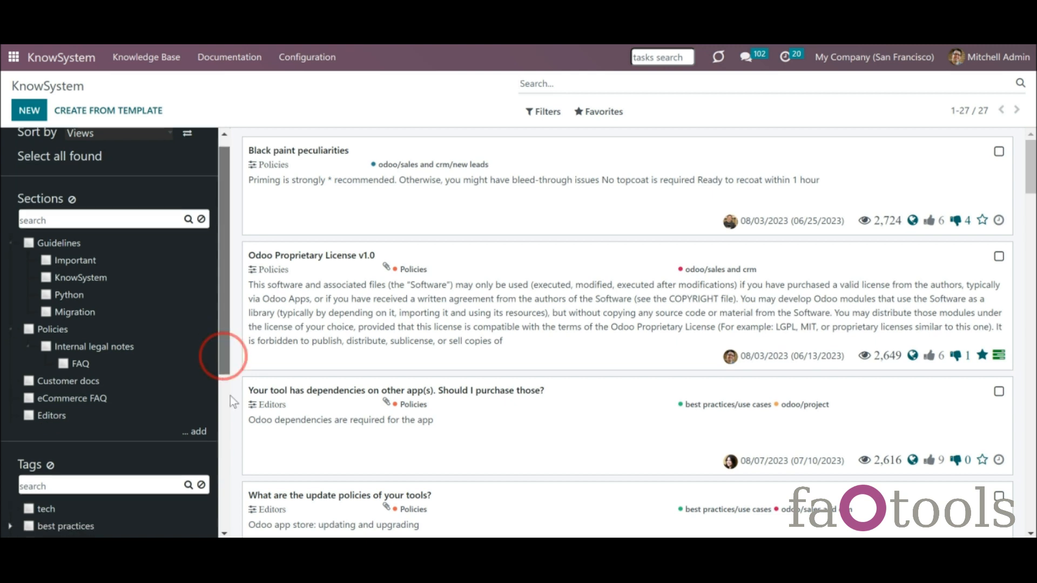
scroll(221, 354, "up", 5)
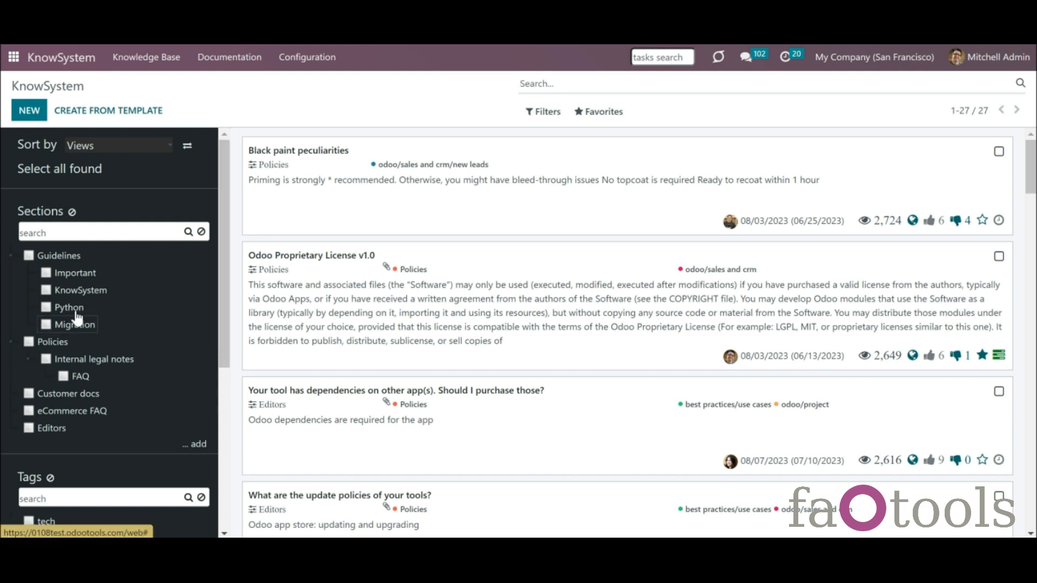
right_click(49, 257)
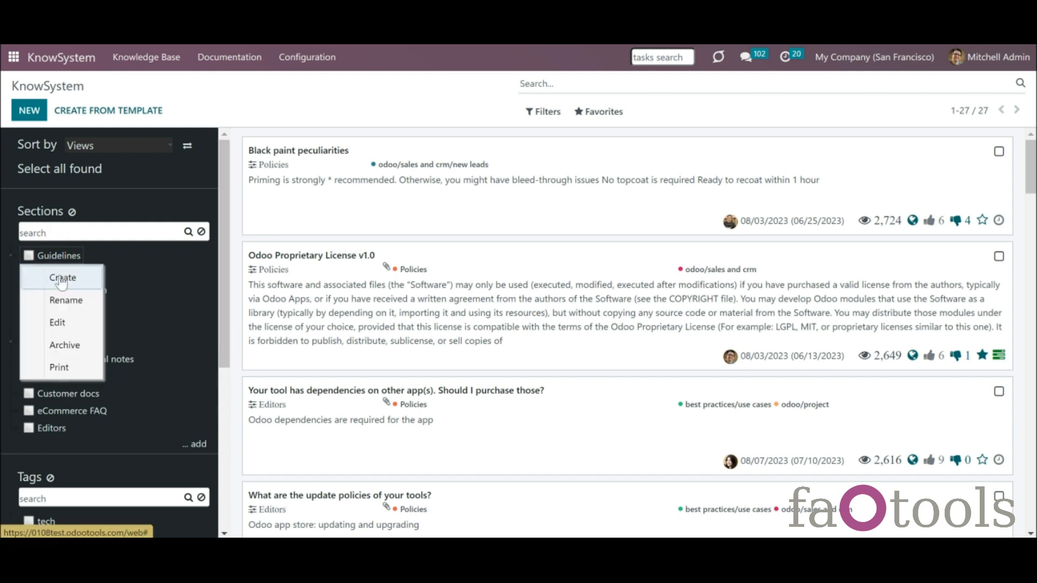
left_click(82, 330)
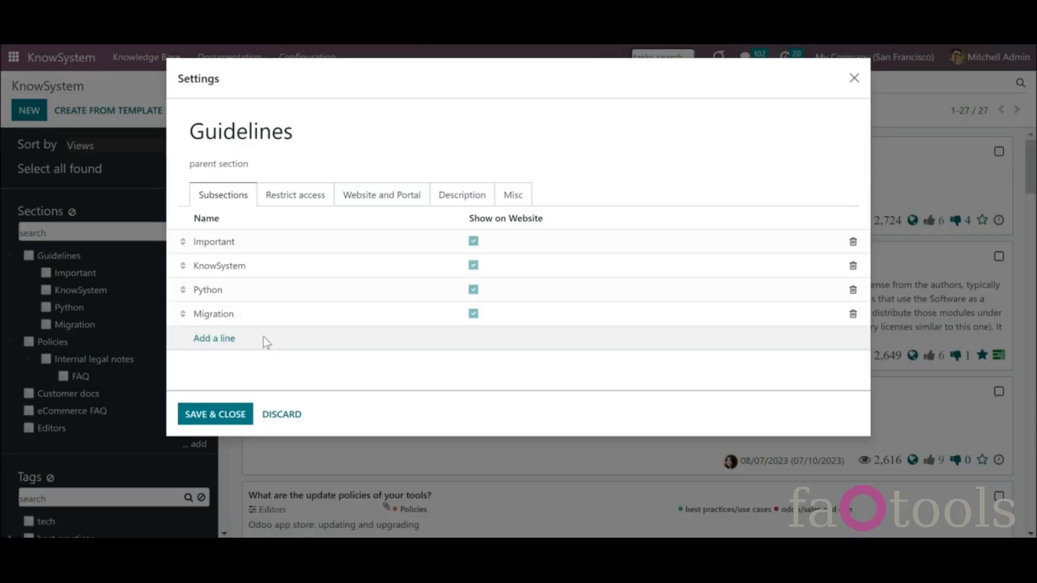
left_click(282, 198)
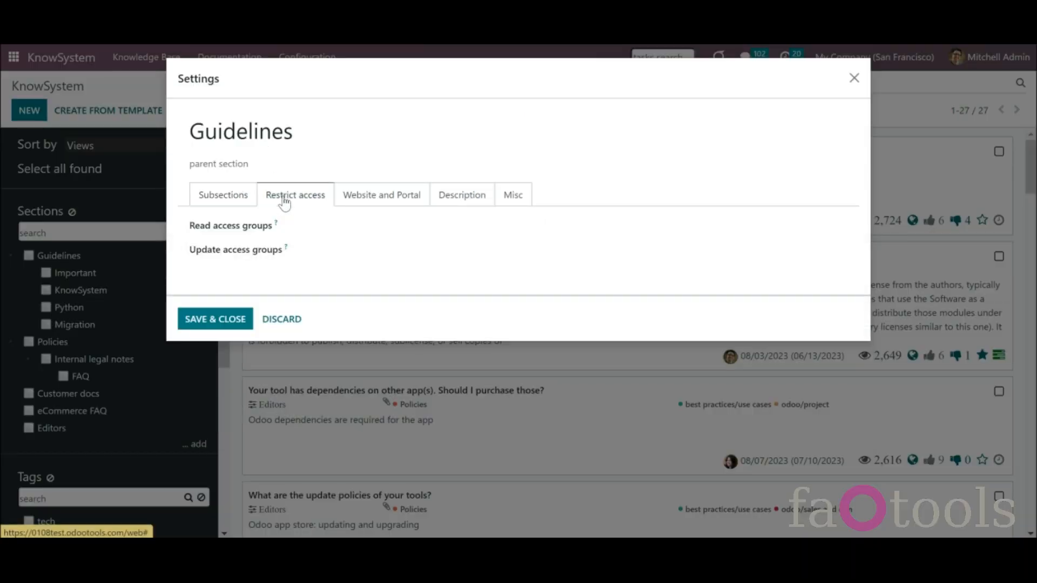
left_click(332, 231)
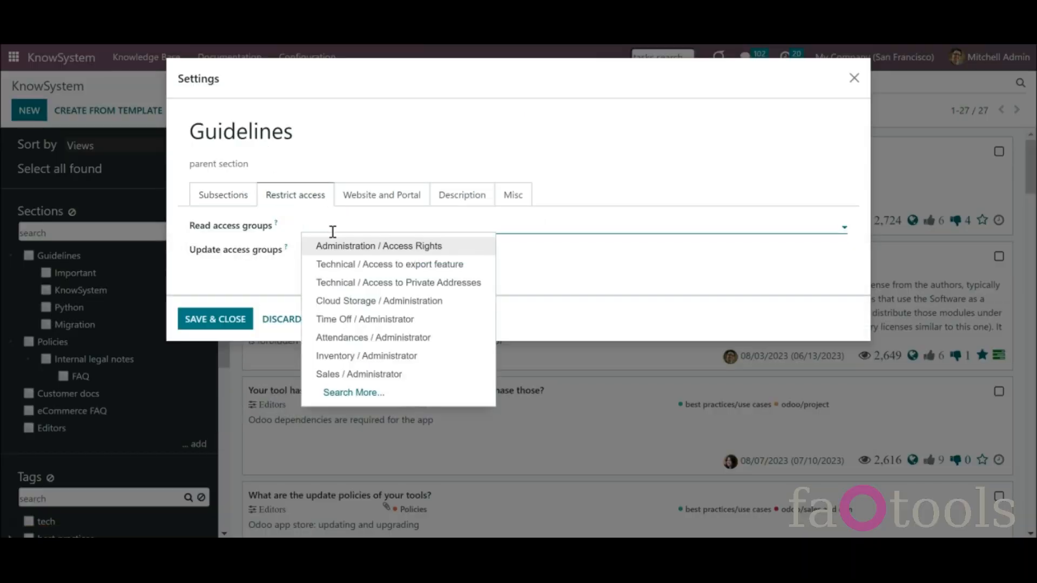
left_click(335, 243)
left_click(232, 321)
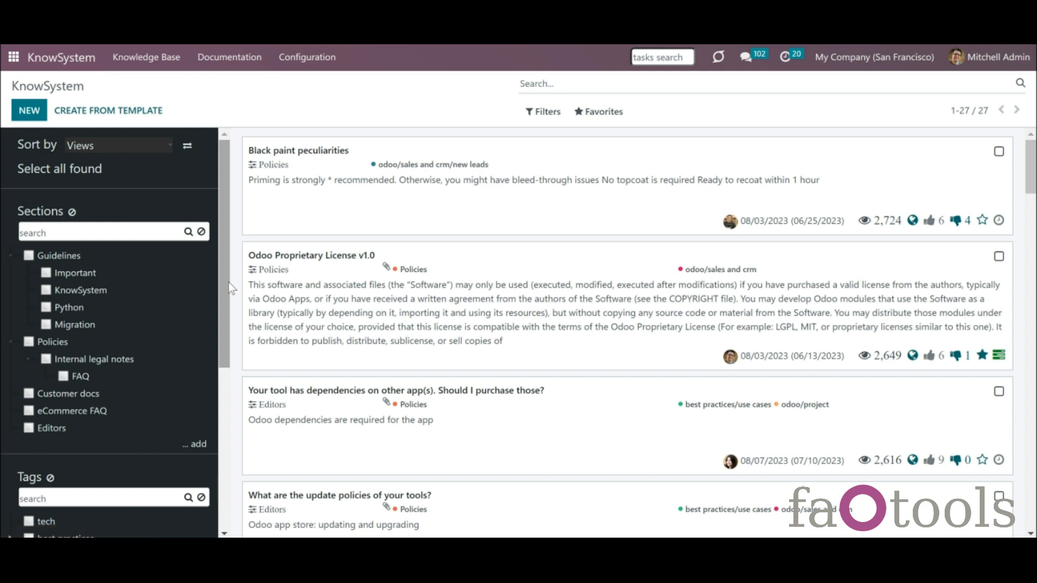
- Check Black paint peculiarities' website settings, select three articles, then open Odoo Proprietary License v1.0
left_click(577, 234)
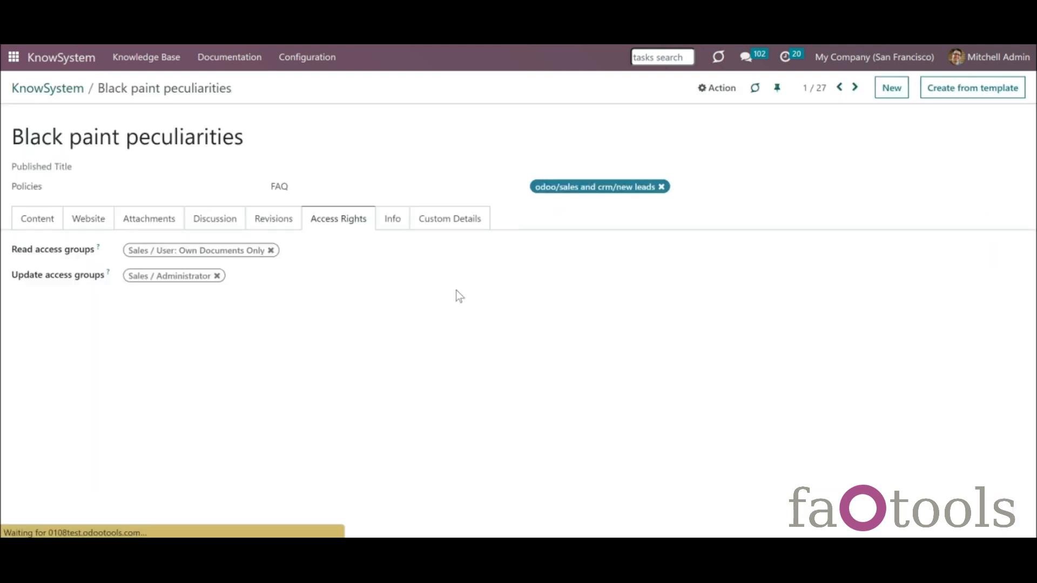
left_click(106, 218)
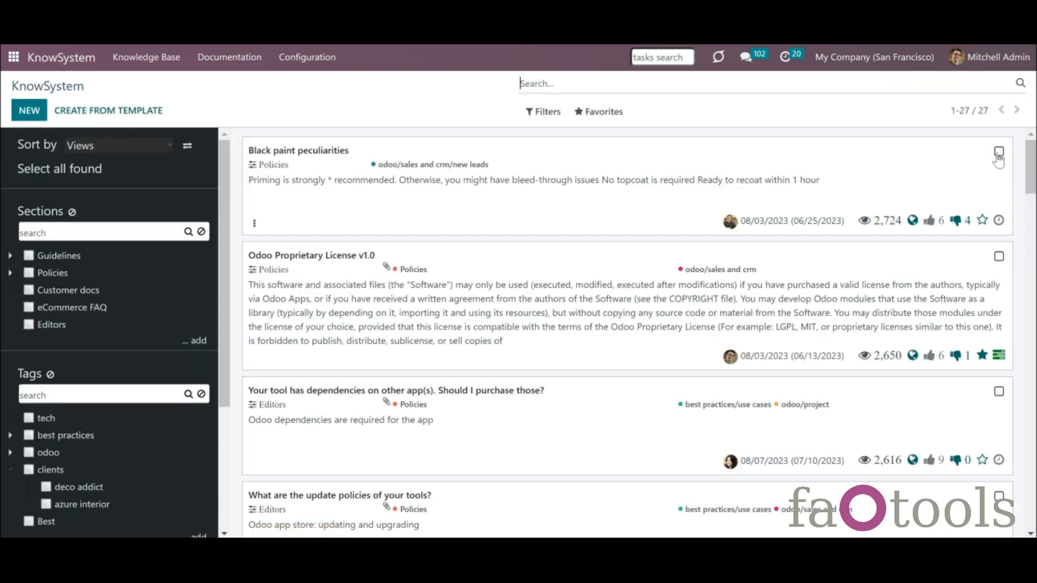
left_click(999, 152)
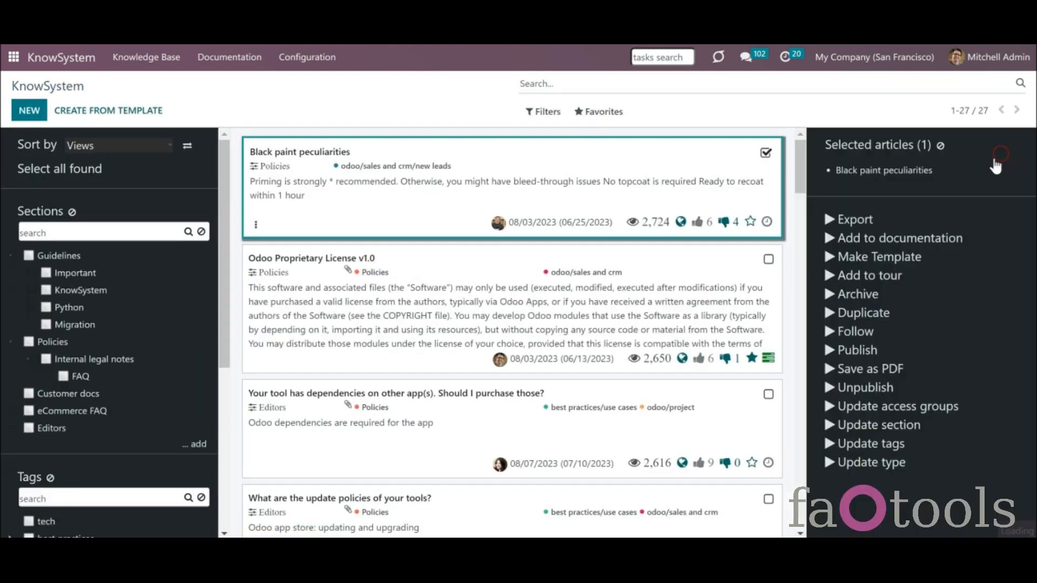
left_click(768, 264)
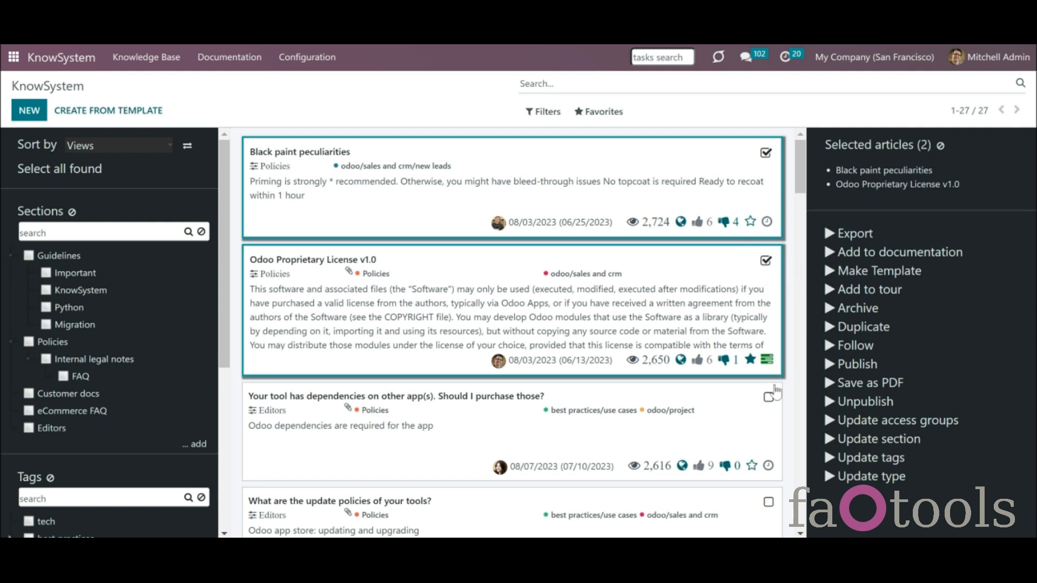
left_click(768, 400)
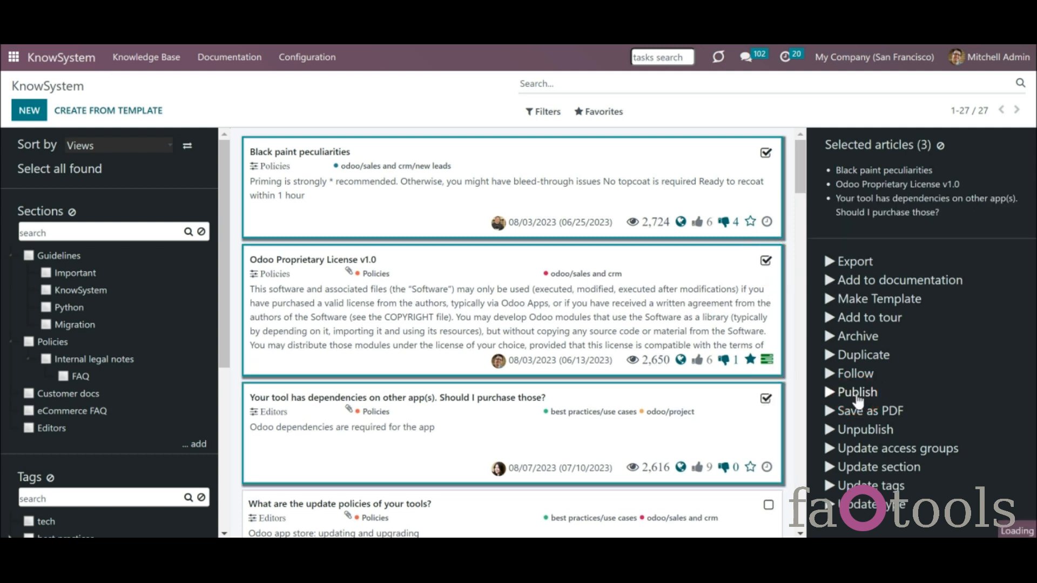
left_click(302, 265)
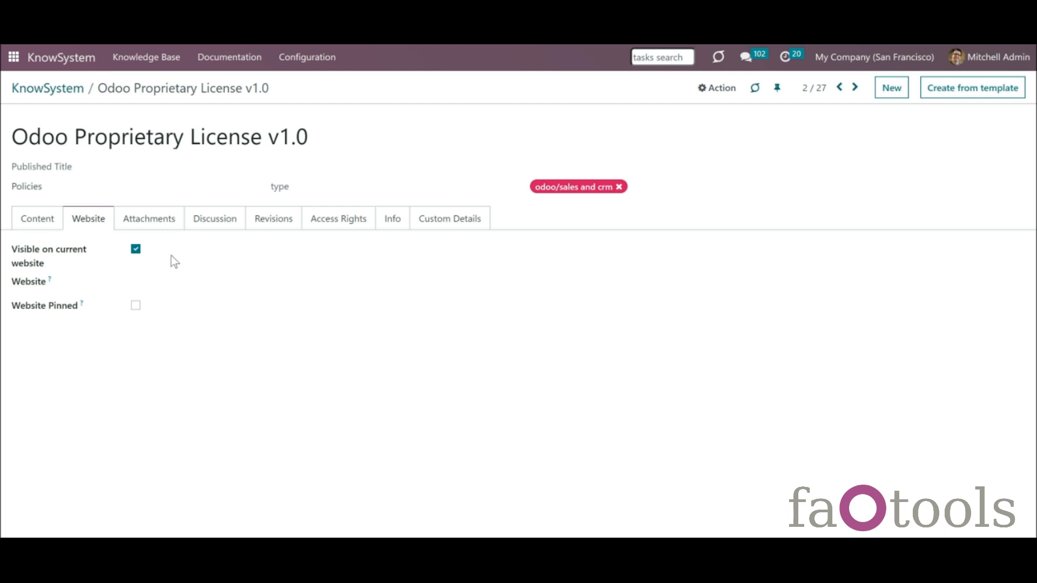
- Copy a Share With Token link for Odoo Proprietary License v1.0 from its Discussion tab
left_click(208, 229)
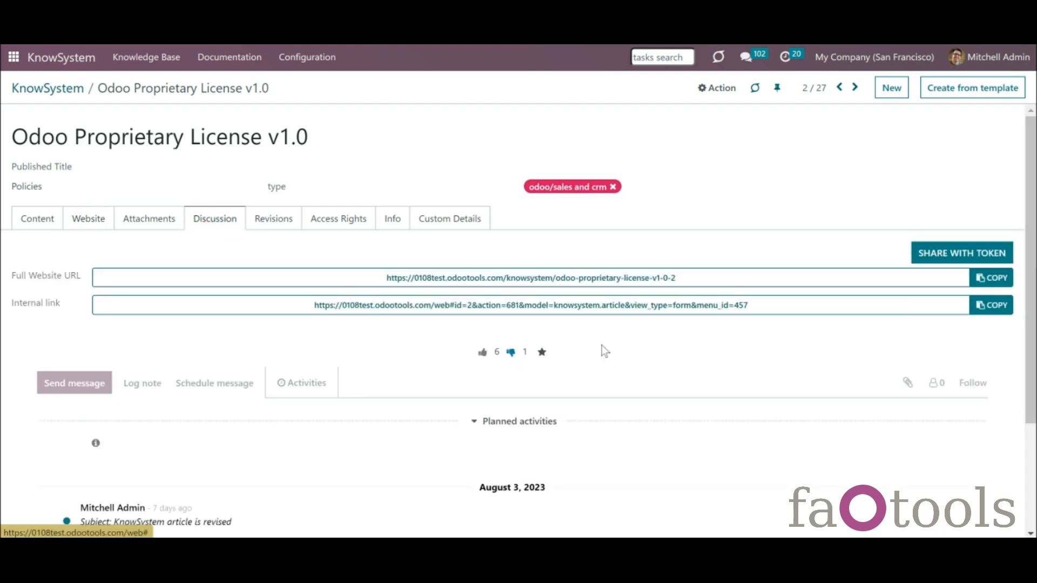
left_click(926, 258)
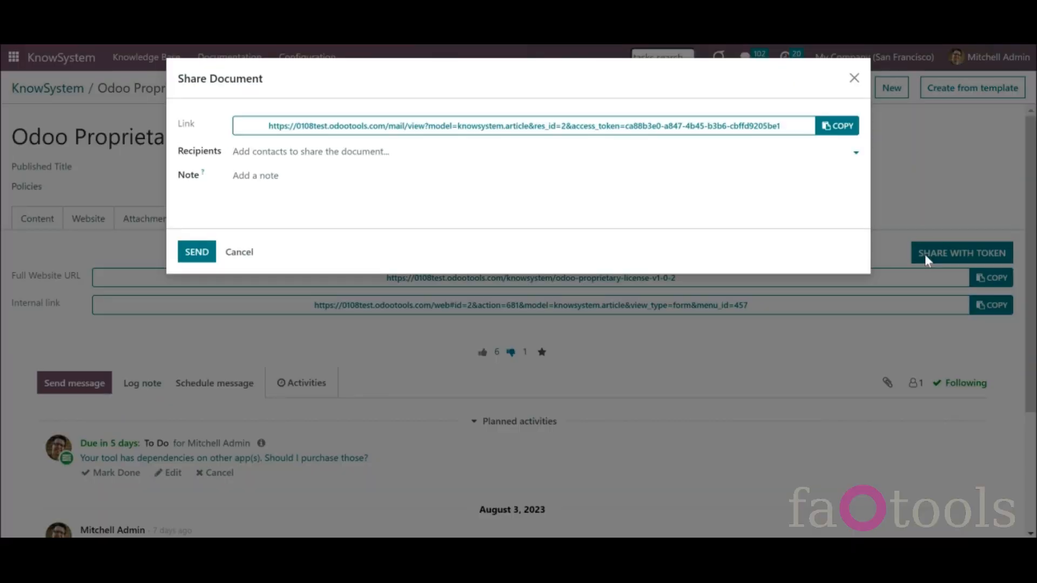
left_click(848, 126)
left_click(847, 126)
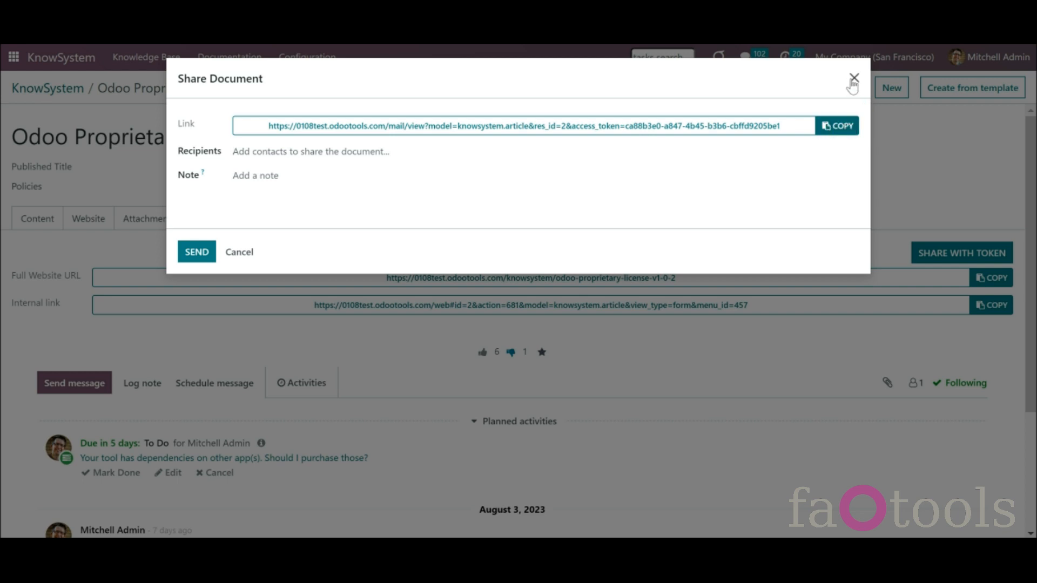
left_click(783, 156)
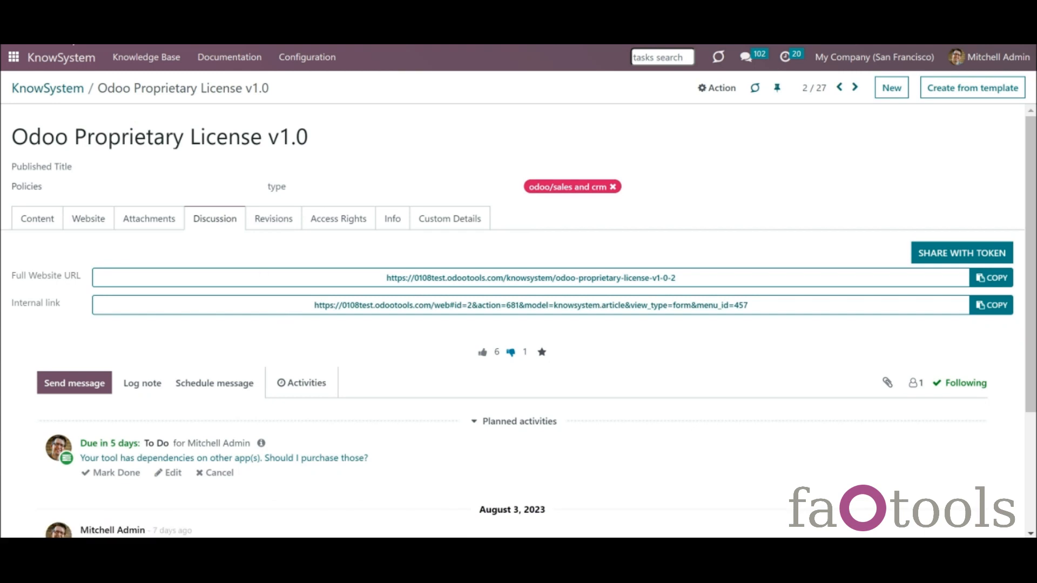
- Pick an allowed partner in the deco addict tag's Website and Portal settings, save, and go to the apps home
left_click(64, 56)
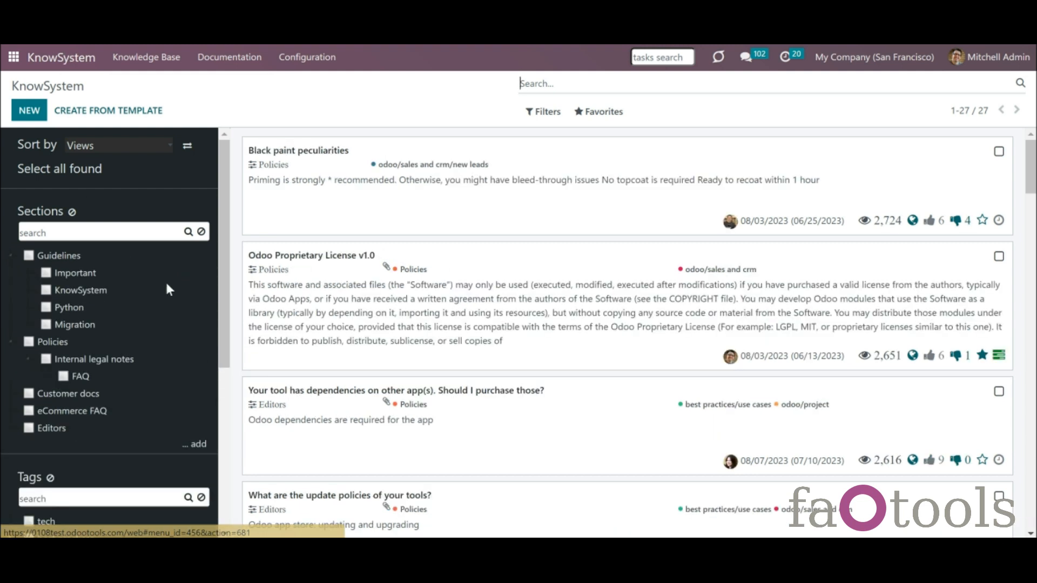
left_click_drag(222, 291, 233, 398)
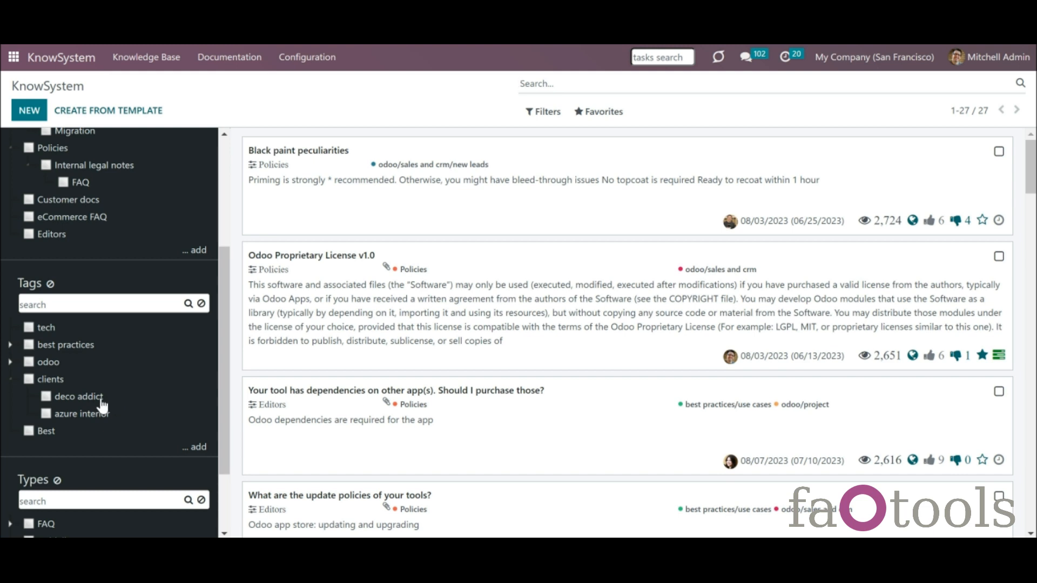
right_click(84, 403)
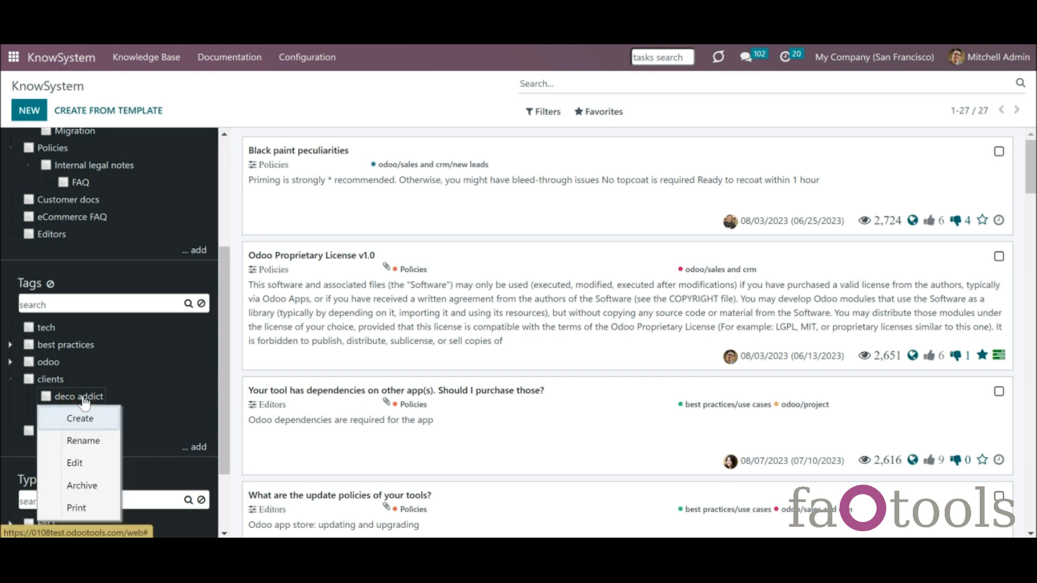
left_click(97, 459)
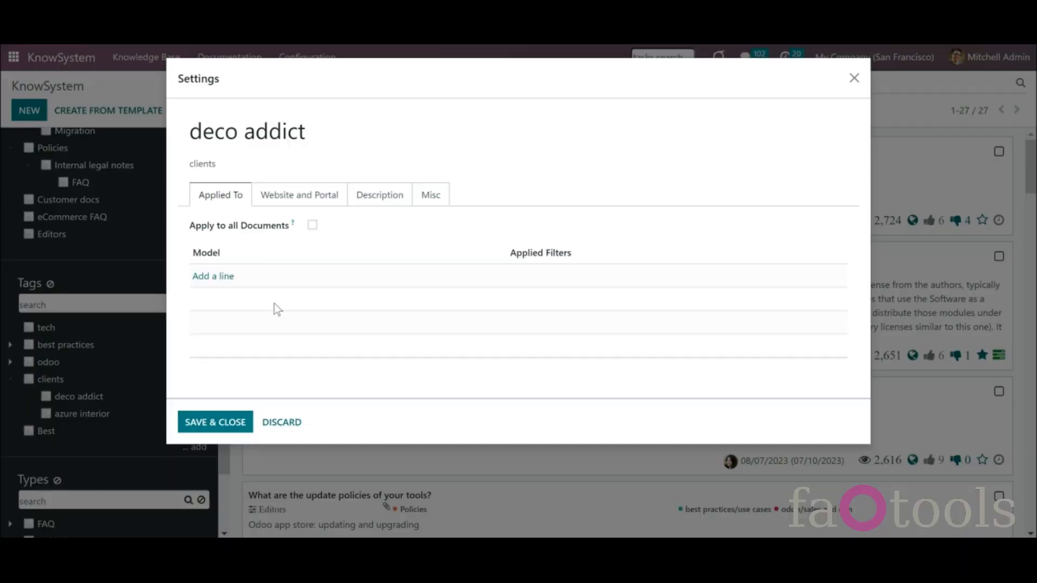
left_click(332, 195)
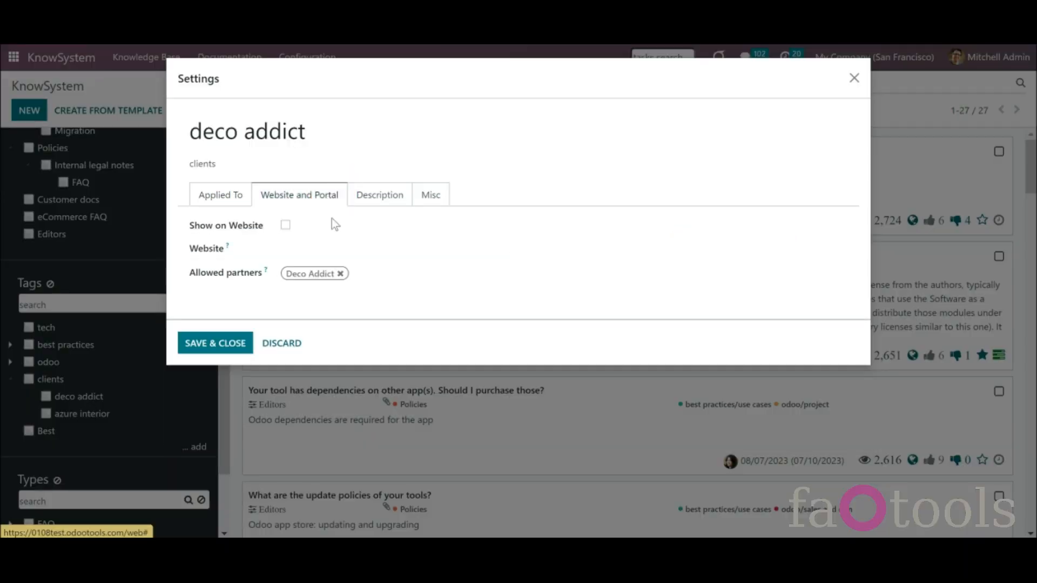
left_click(375, 275)
left_click(363, 292)
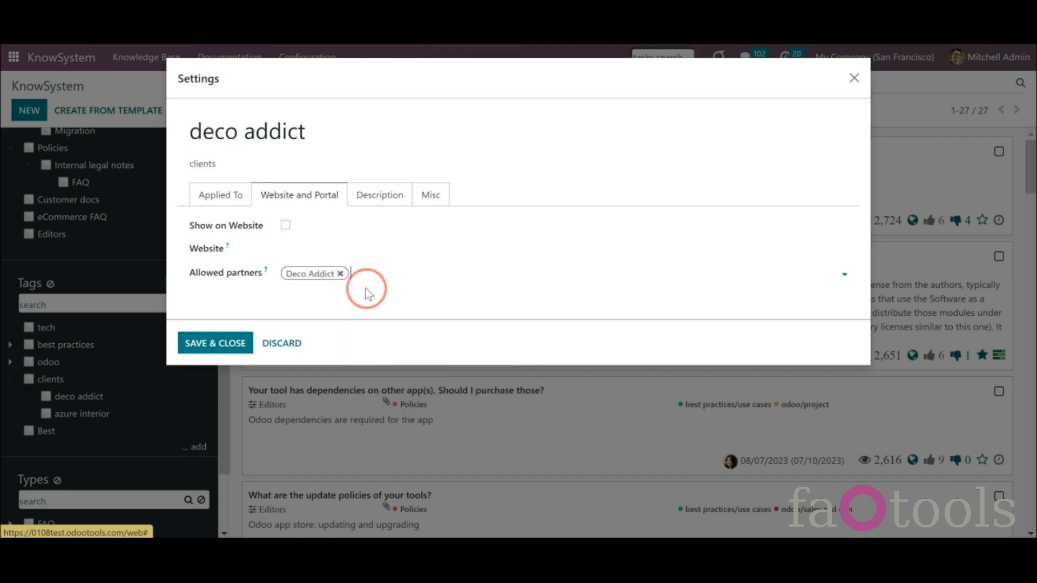
left_click(212, 343)
left_click(11, 58)
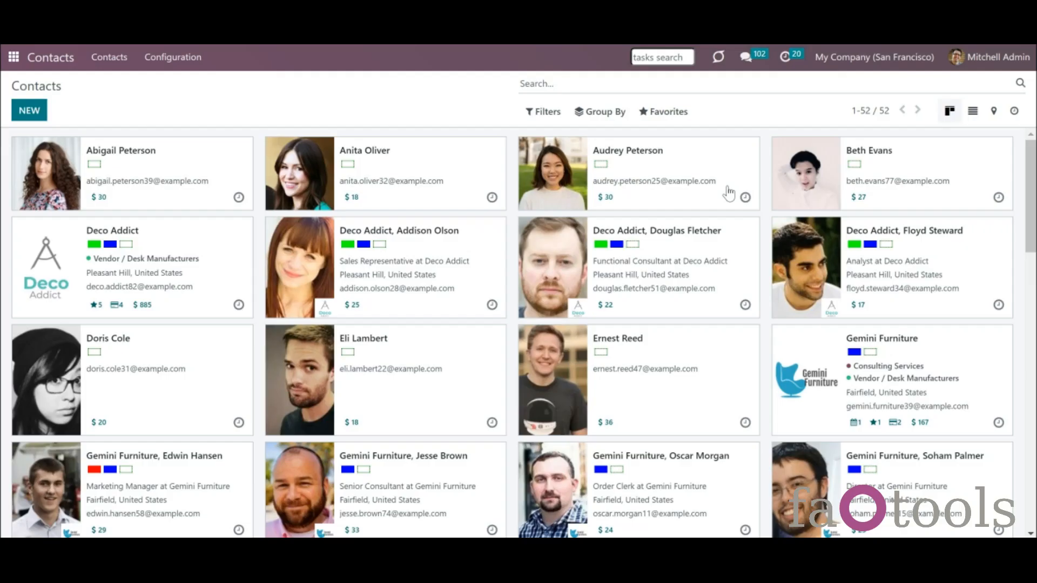
- Open the Deco Addict contact and look over its KnowSystem tag suggestions
left_click(223, 294)
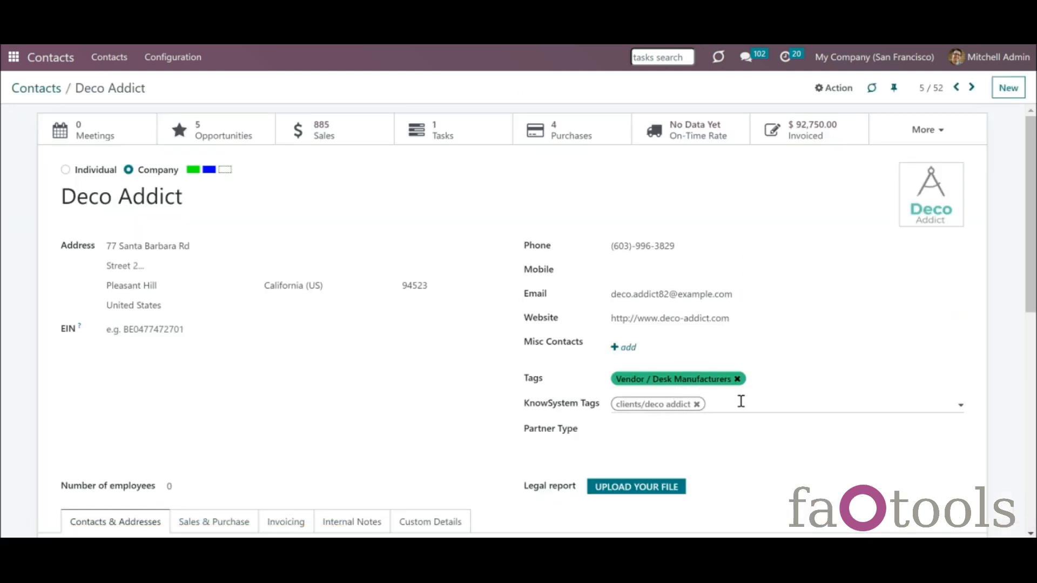
left_click(744, 404)
left_click(737, 239)
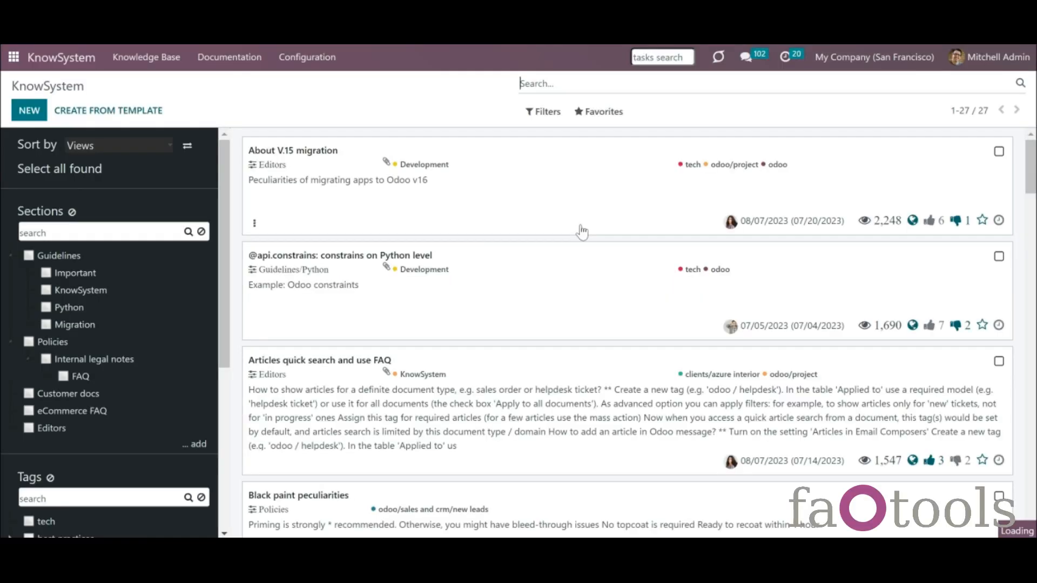
- Go to the Import records page for KnowSystem articles via the Favorites menu
scroll(579, 232, "down", 5)
left_click(604, 114)
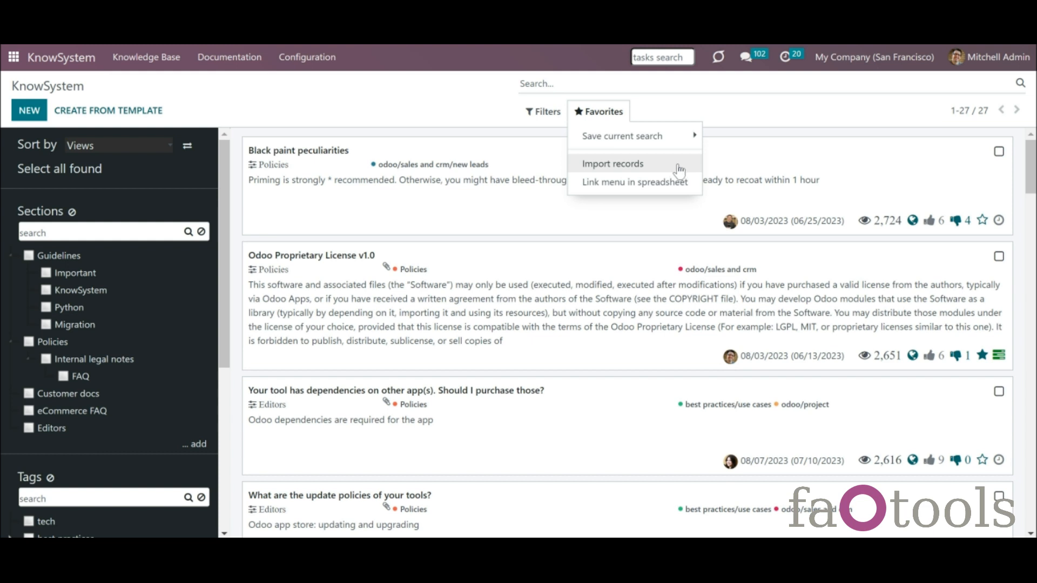
left_click(646, 170)
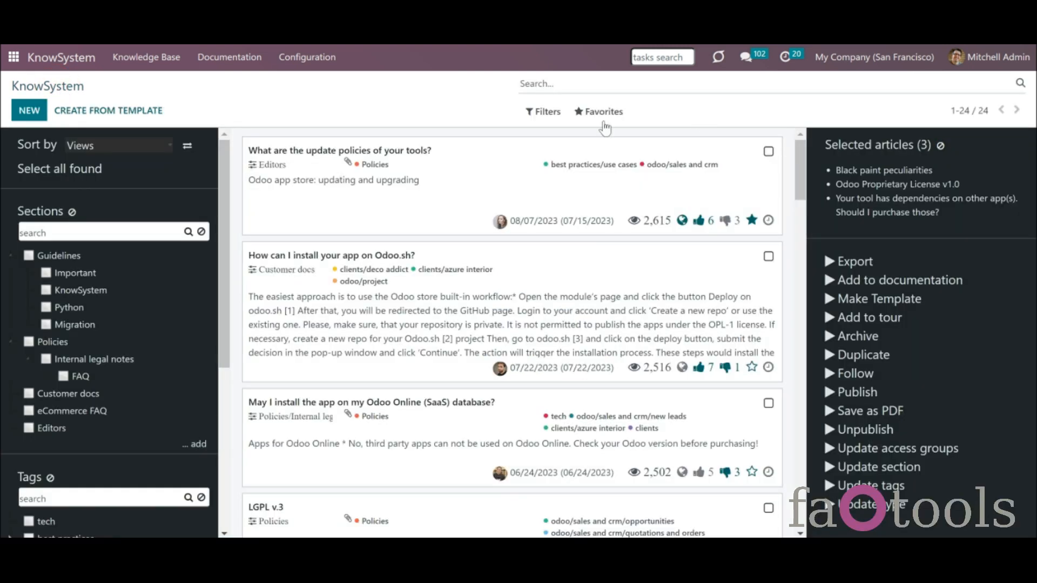
- Upload and import the Article (knowsystem.article) (2).xlsx spreadsheet into the knowledge base
left_click(597, 113)
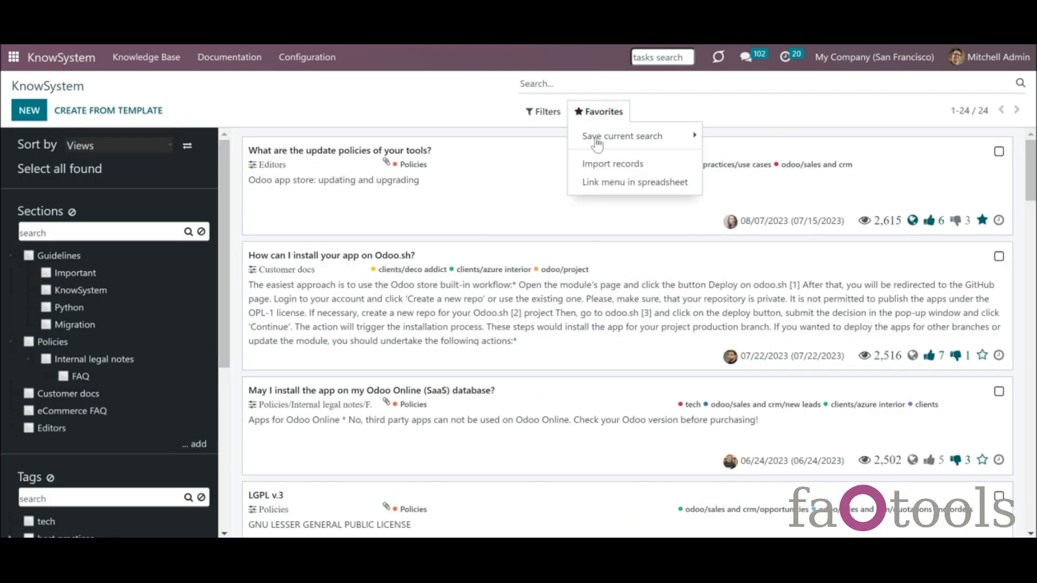
left_click(600, 138)
left_click(610, 165)
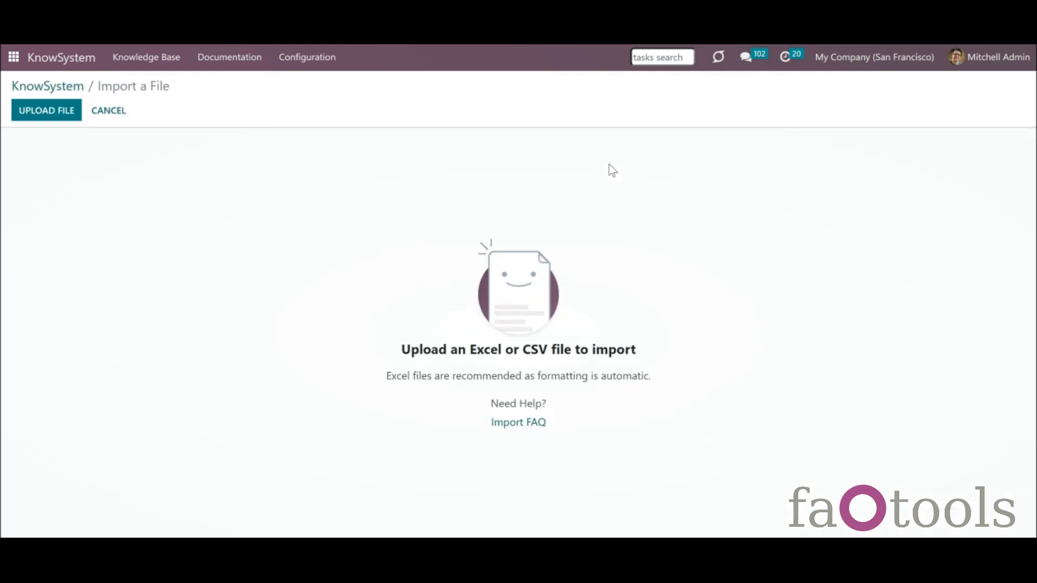
left_click(62, 115)
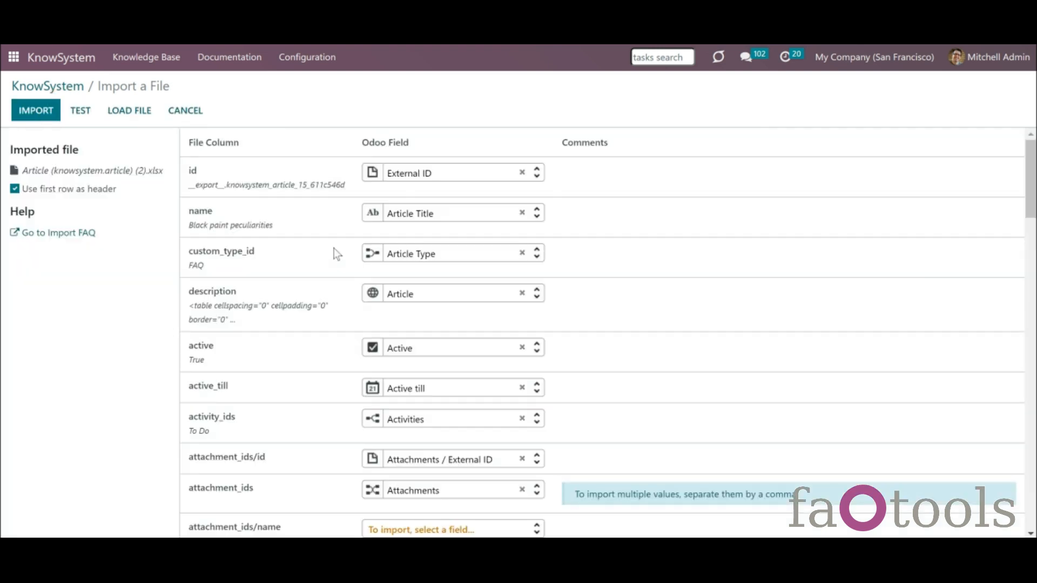
left_click(37, 112)
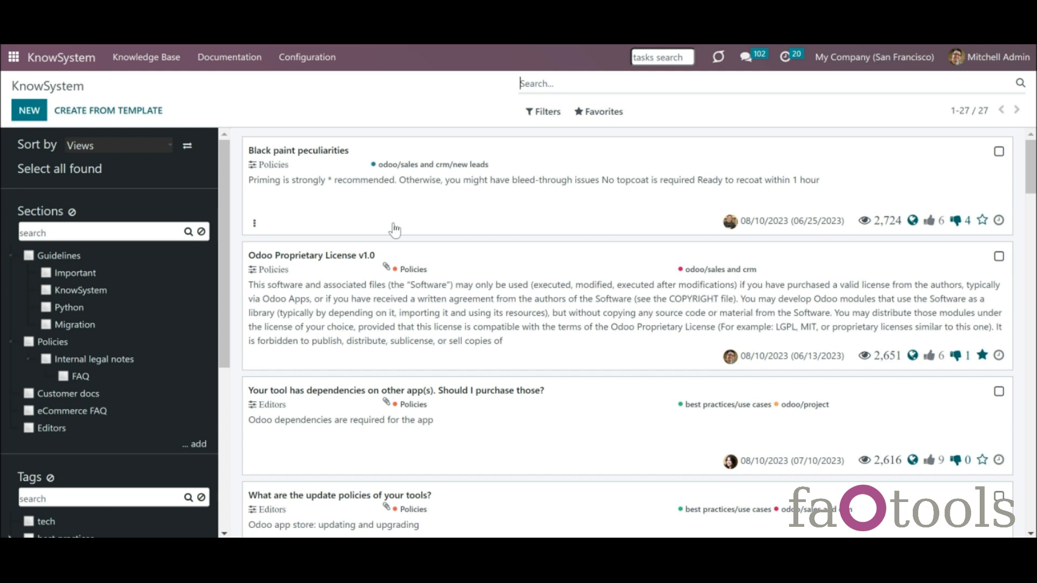
- Tick Black paint peculiarities and Odoo Proprietary License v1.0, then use Select all found to pick all 27
left_click(999, 151)
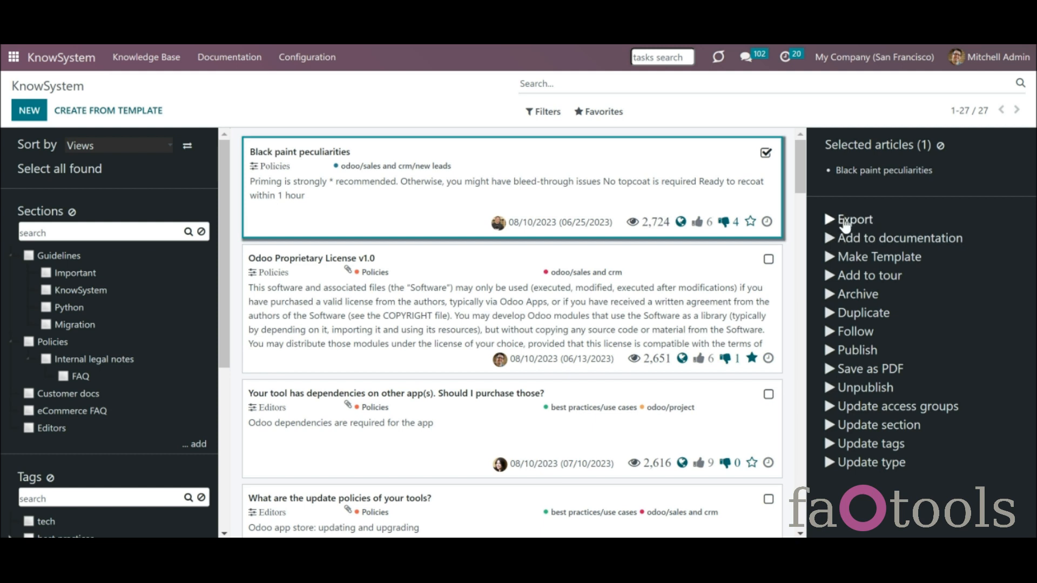
left_click(768, 263)
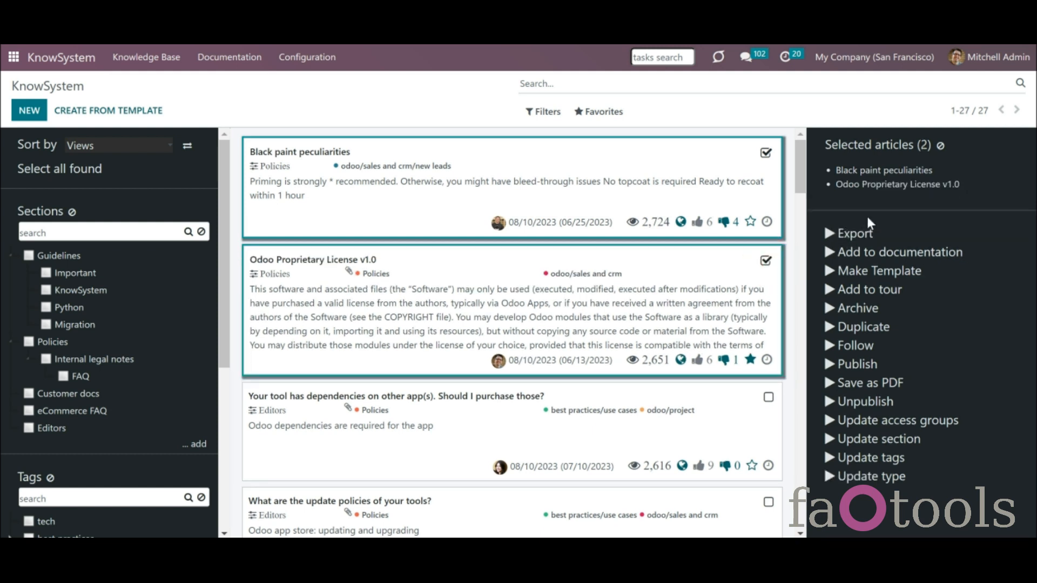
left_click(827, 231)
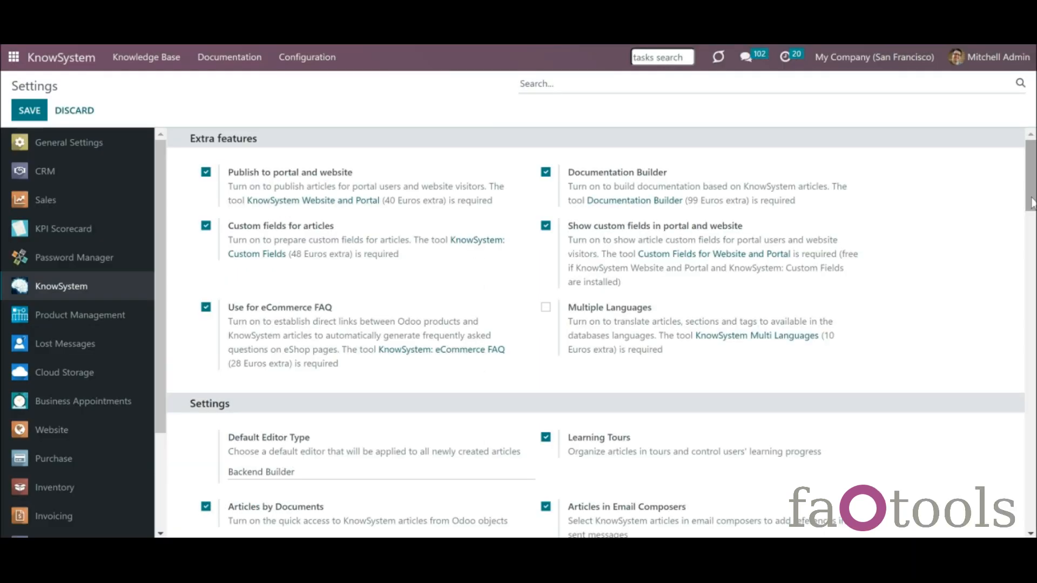
scroll(1029, 199, "down", 6)
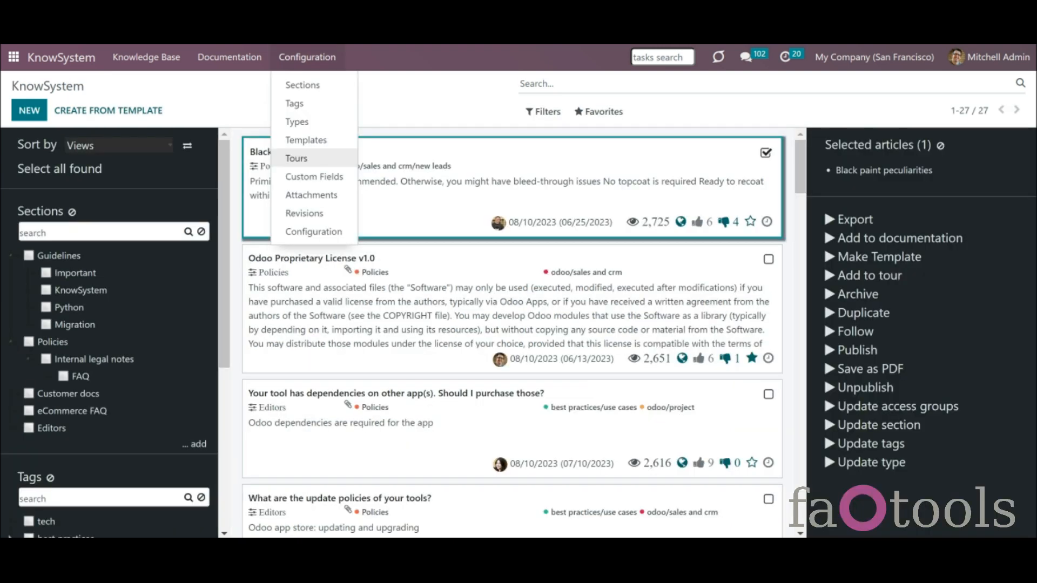
left_click(425, 132)
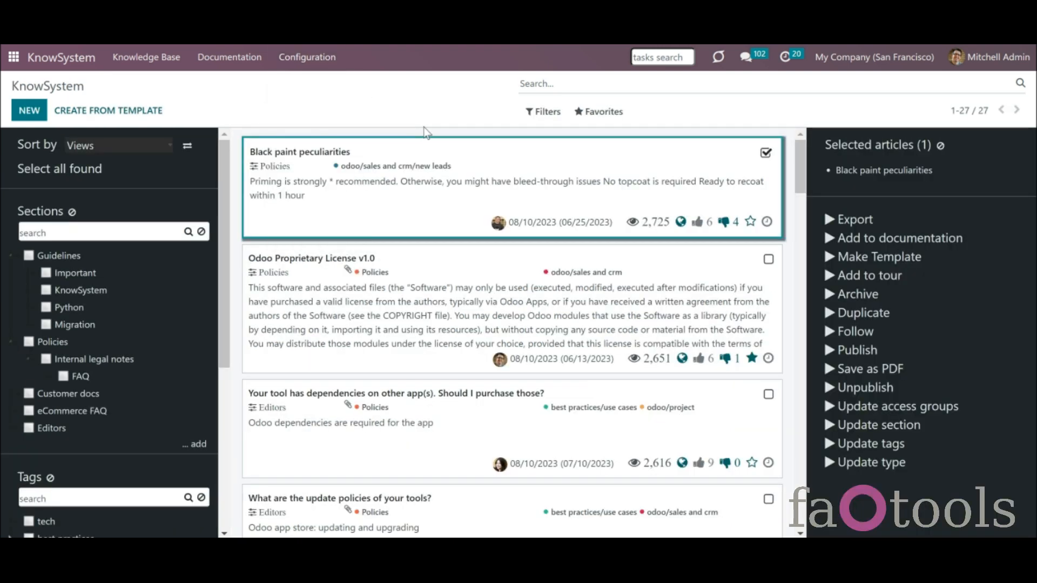
left_click(768, 260)
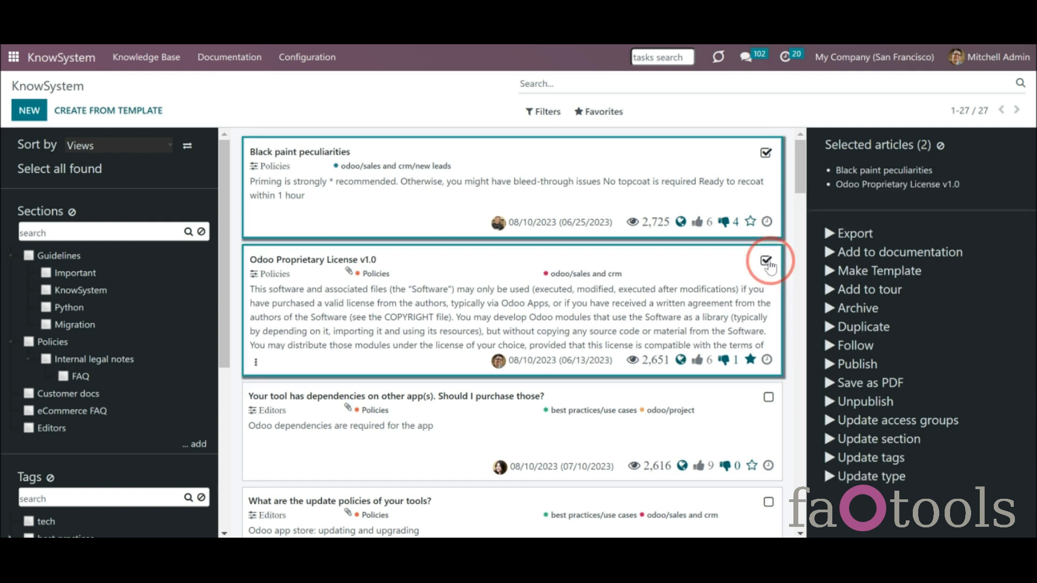
left_click(77, 170)
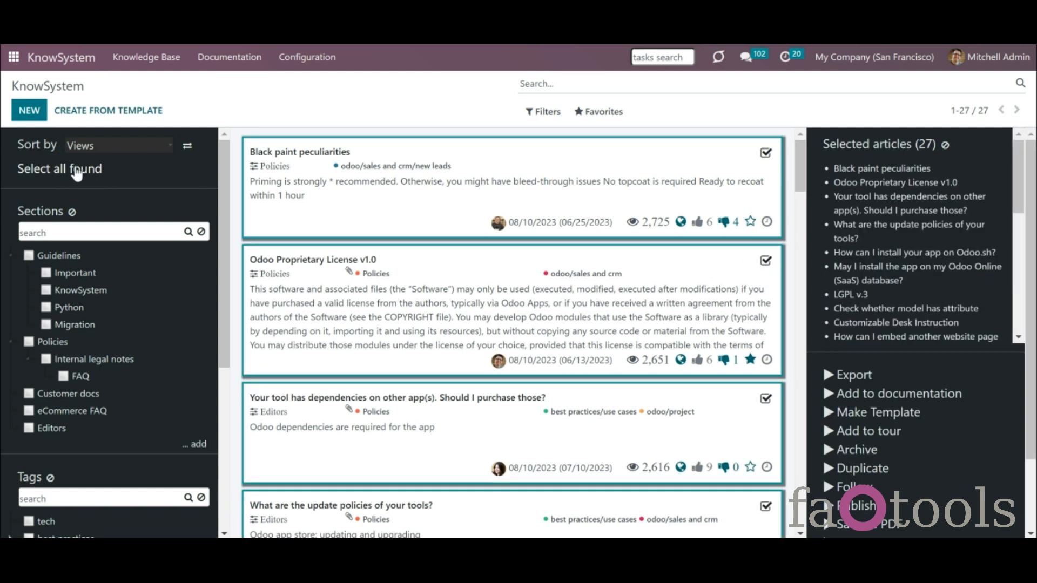
- Export all 27 articles import-compatibly to XLSX with Article Title, Activities and Body fields
left_click(854, 378)
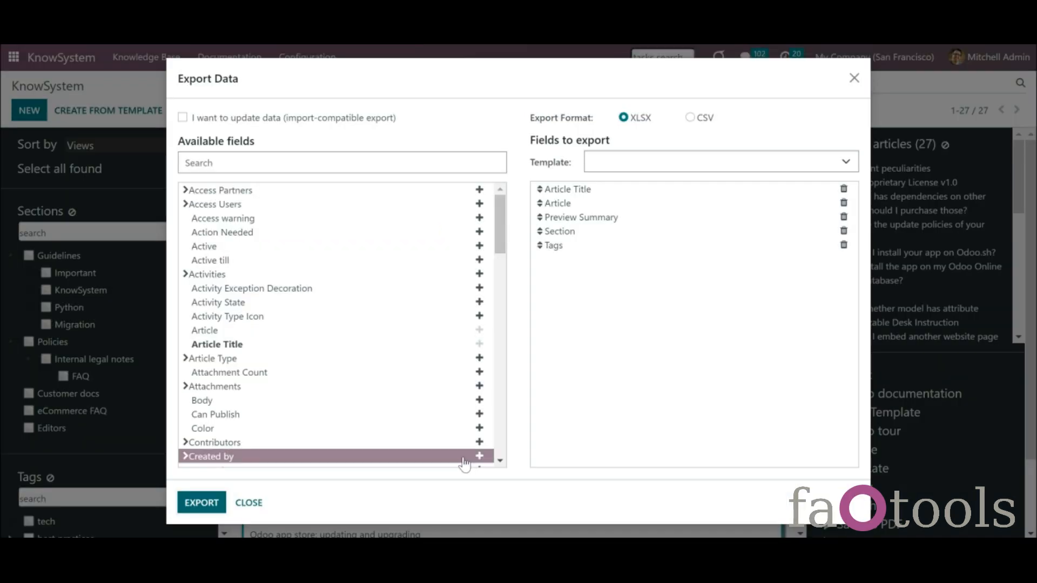
left_click(183, 117)
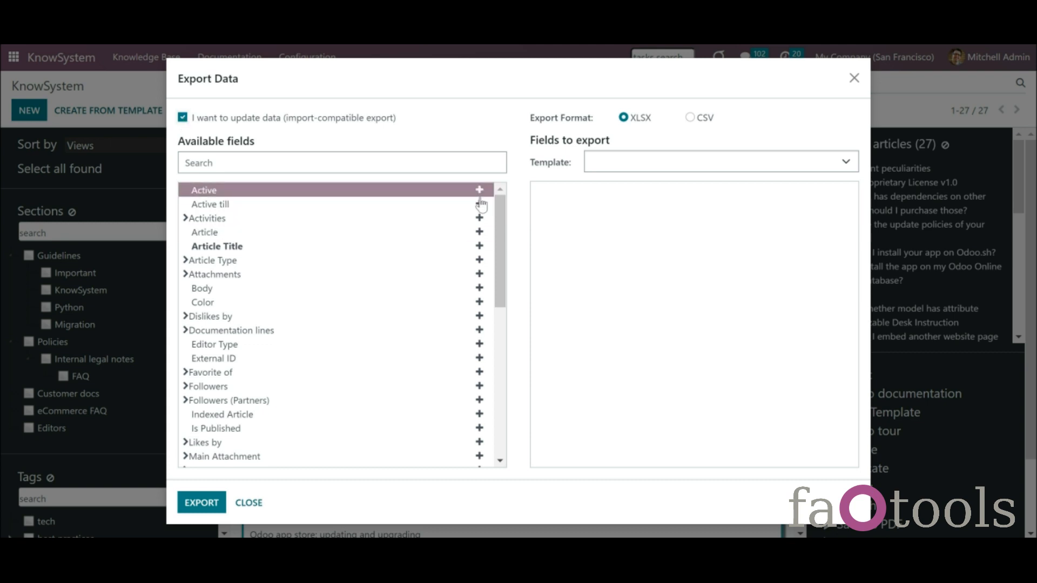
left_click(480, 247)
left_click(479, 218)
left_click(479, 289)
scroll(483, 297, "down", 5)
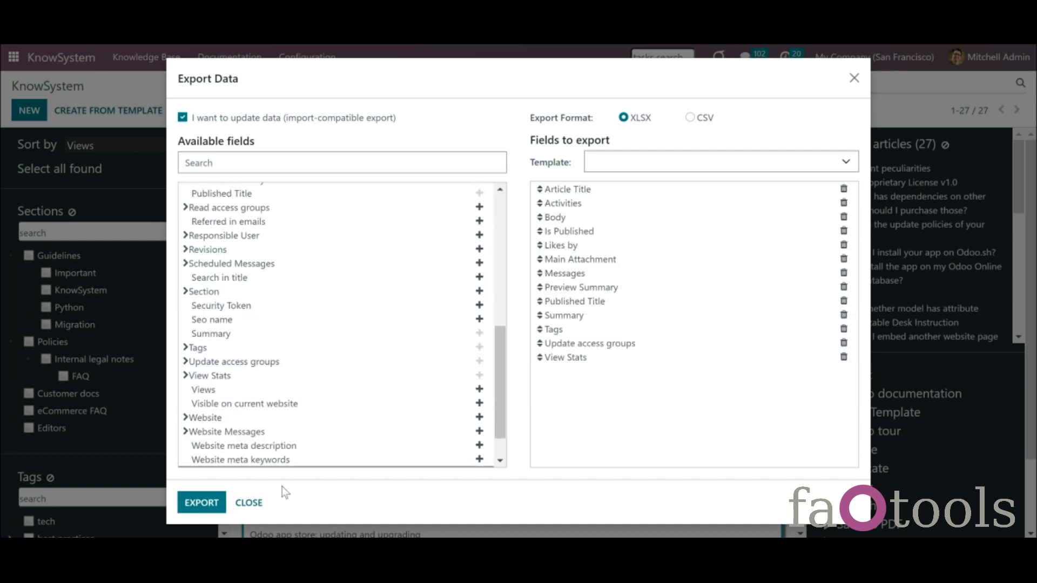
left_click(202, 504)
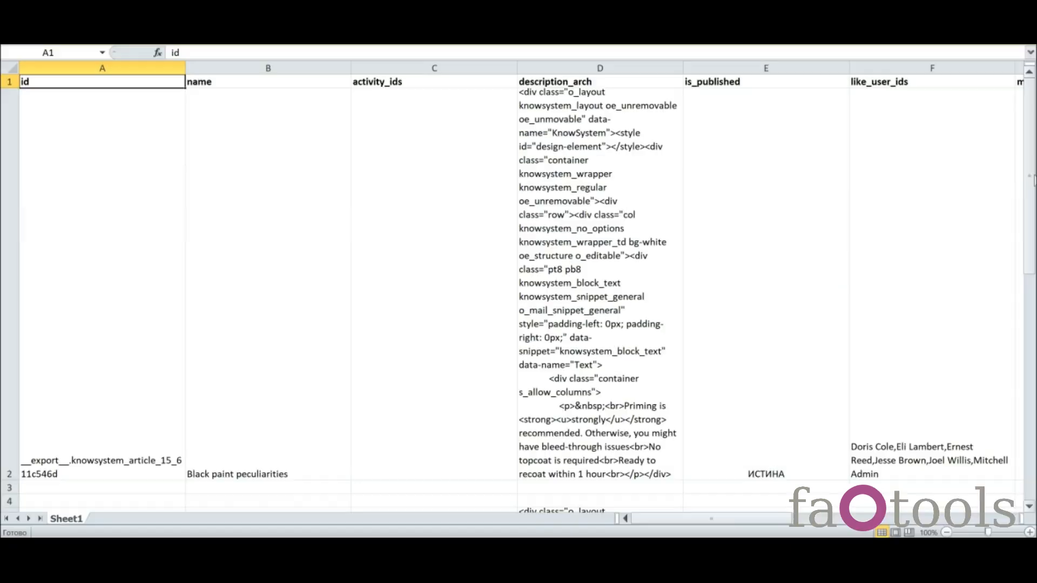
left_click_drag(1034, 179, 1034, 373)
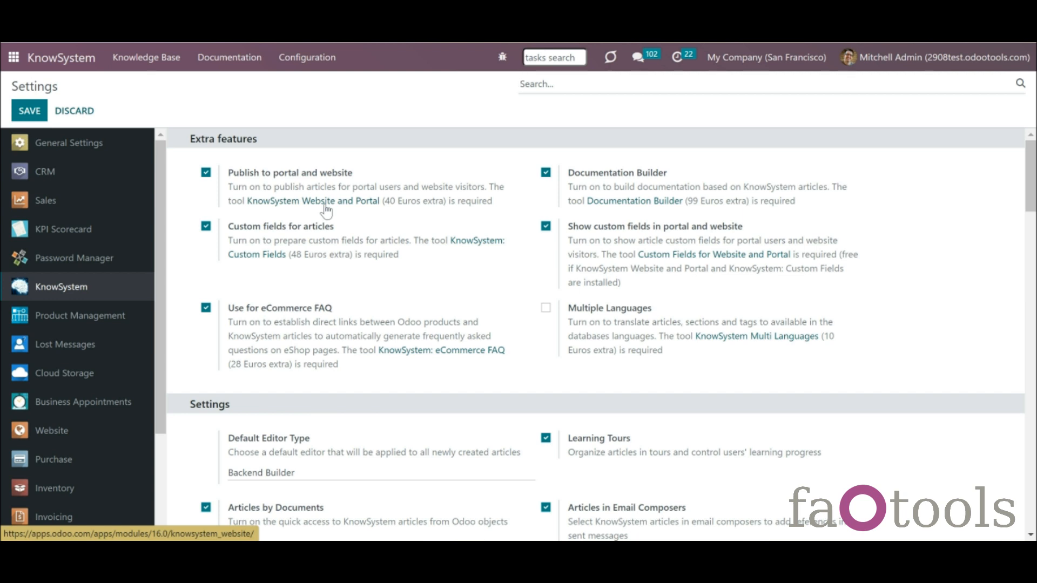
- Create and save a new article type named Policies, then return to the Article Types list
left_click(307, 57)
left_click(320, 126)
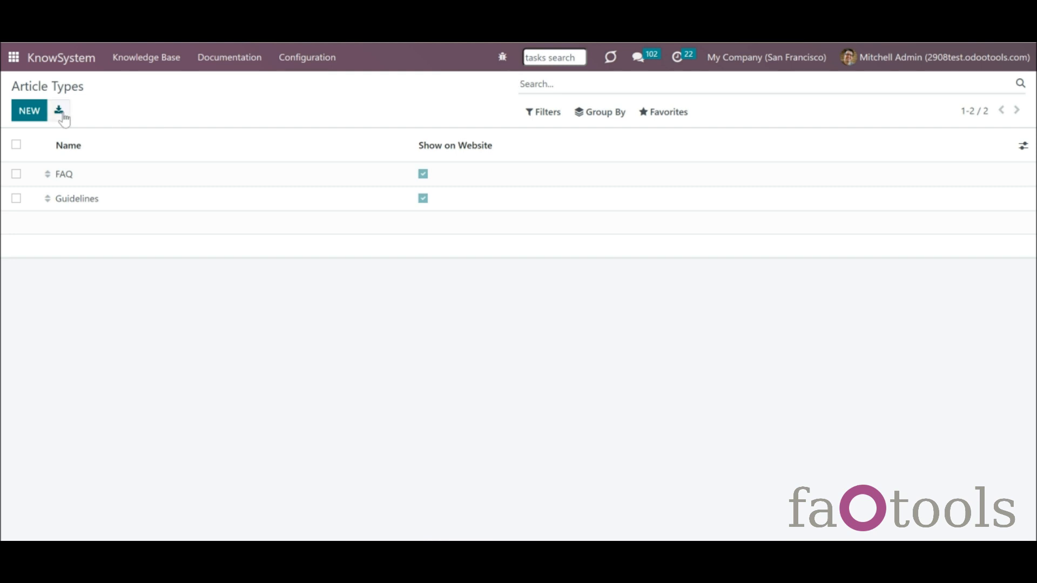
left_click(30, 111)
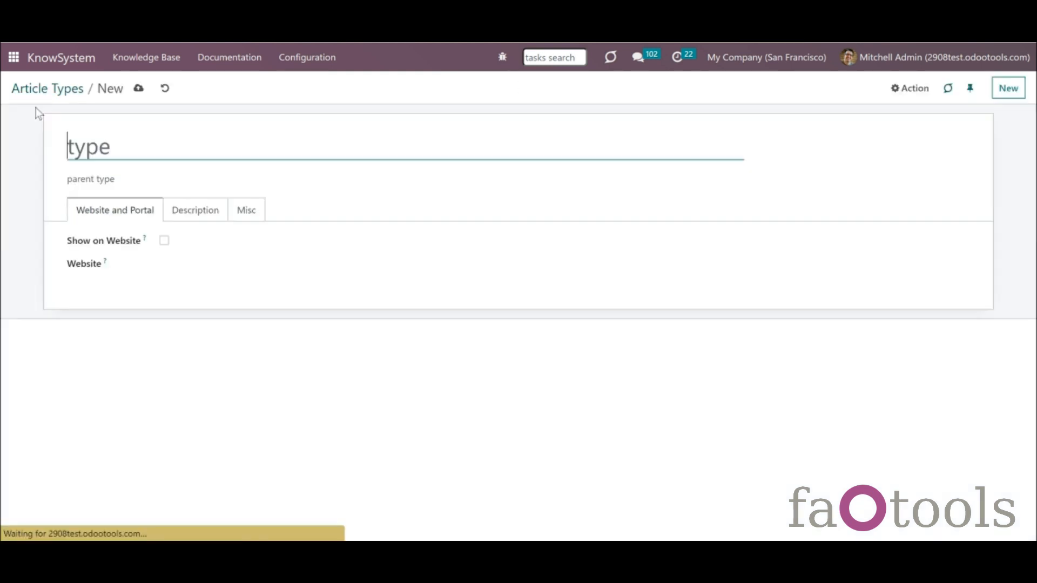
type("Policies")
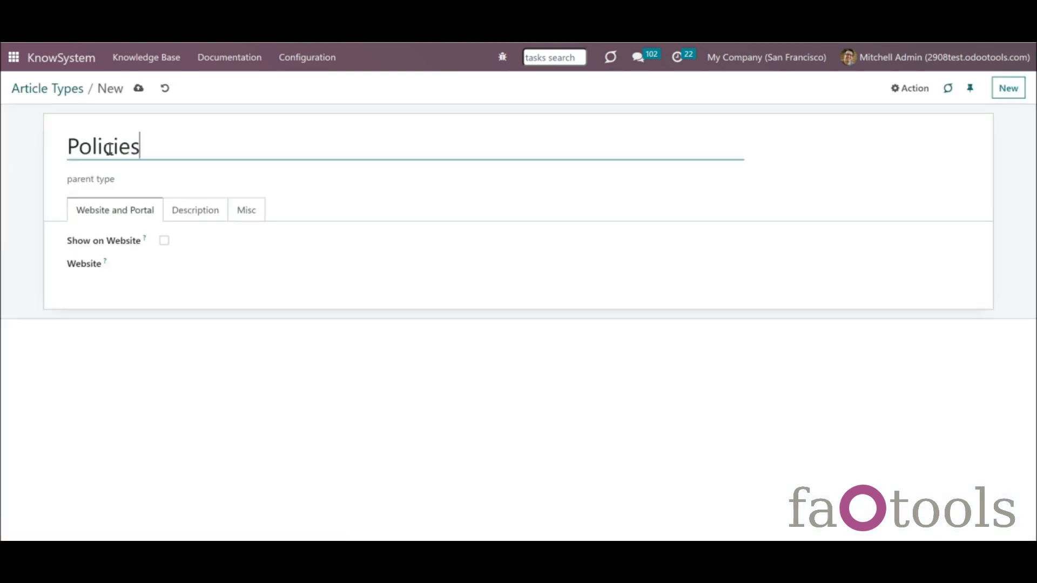
left_click(155, 179)
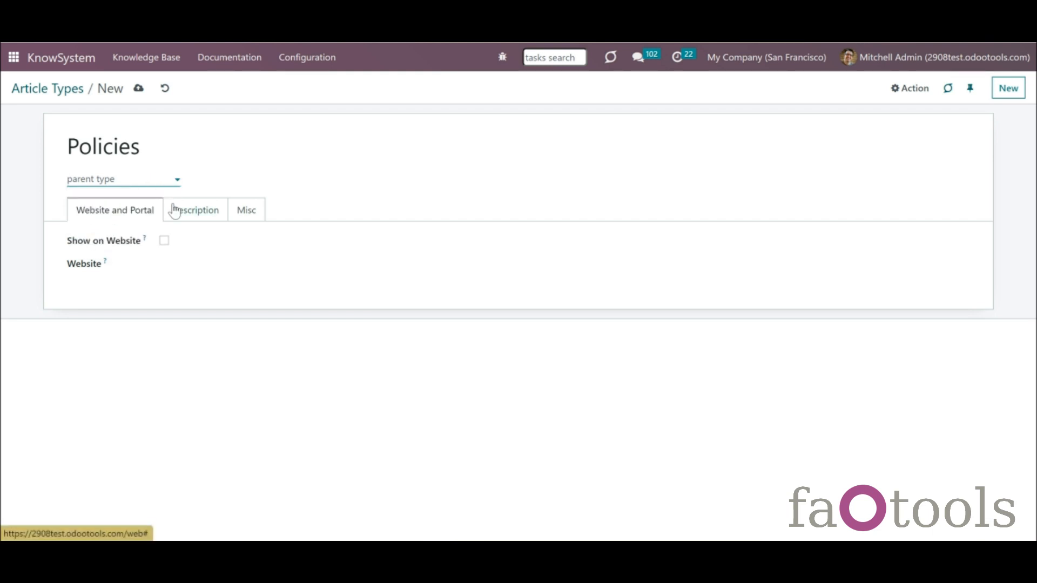
left_click(140, 90)
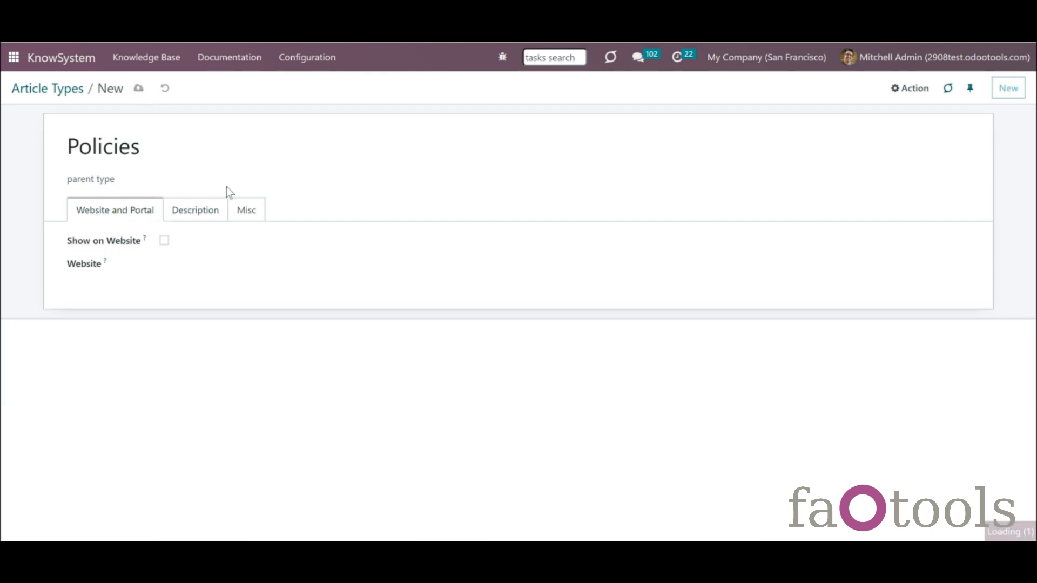
left_click(69, 92)
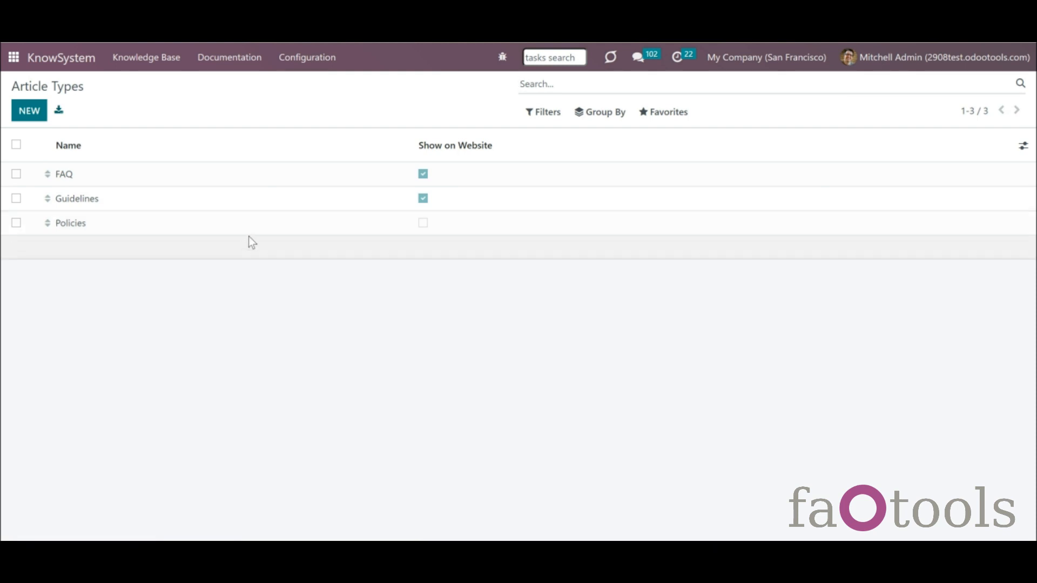
- Define a required Binary custom field 'Attachment' for Policies articles, placed in the backend Left Column
left_click(291, 64)
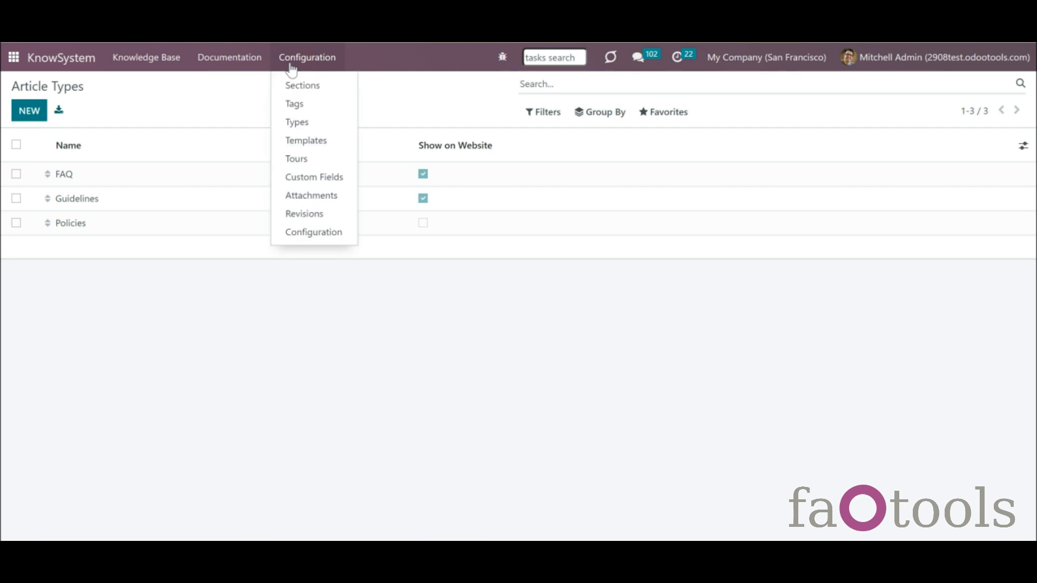
left_click(309, 177)
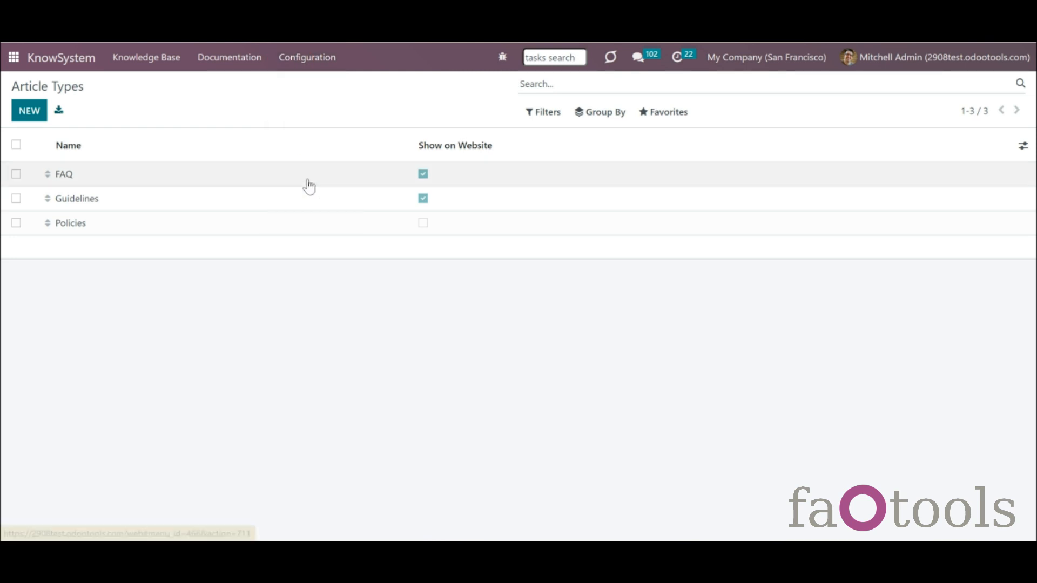
left_click(29, 114)
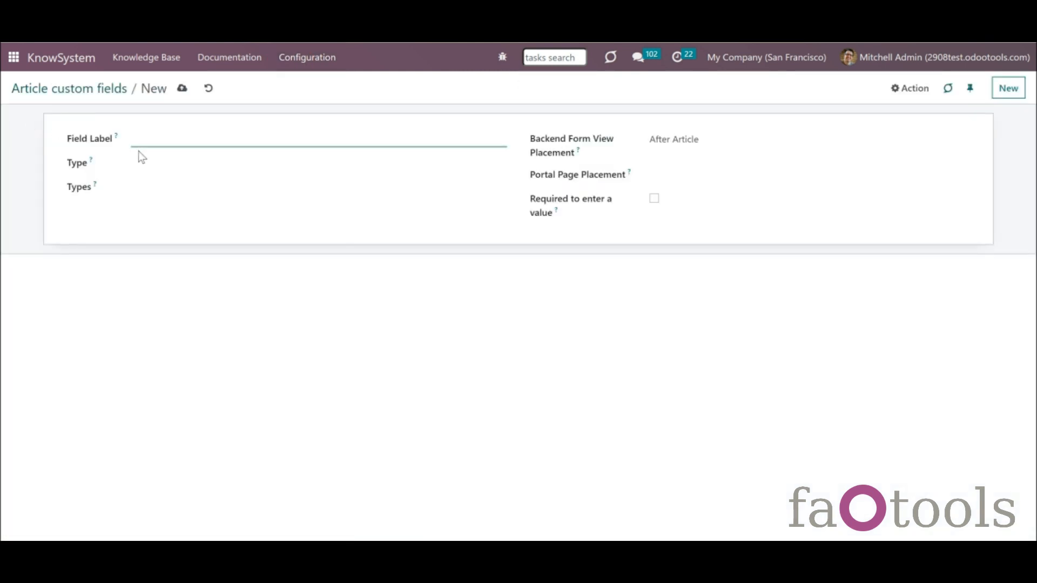
type("Attachment")
left_click(181, 165)
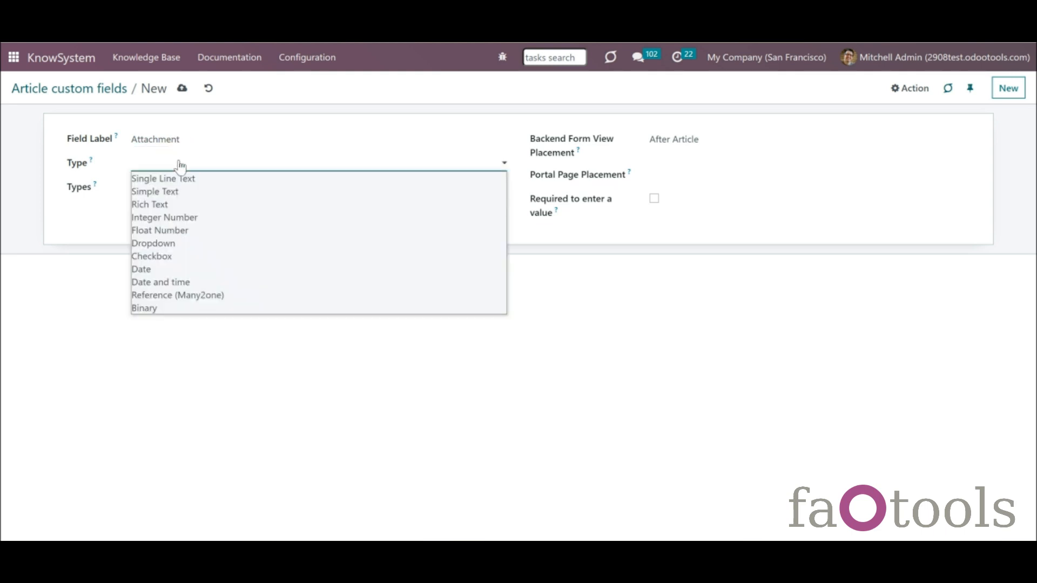
left_click(215, 309)
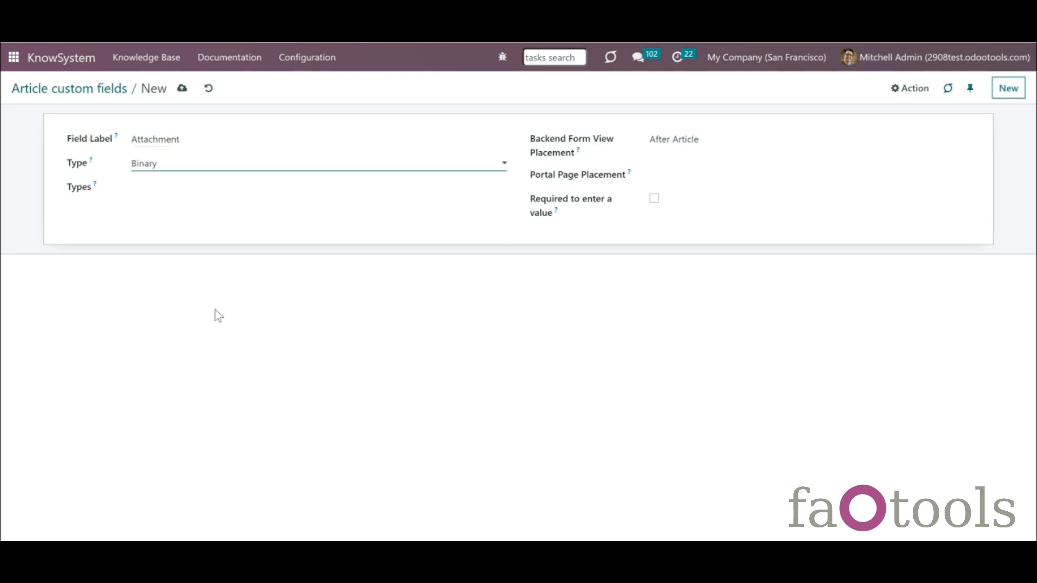
left_click(211, 191)
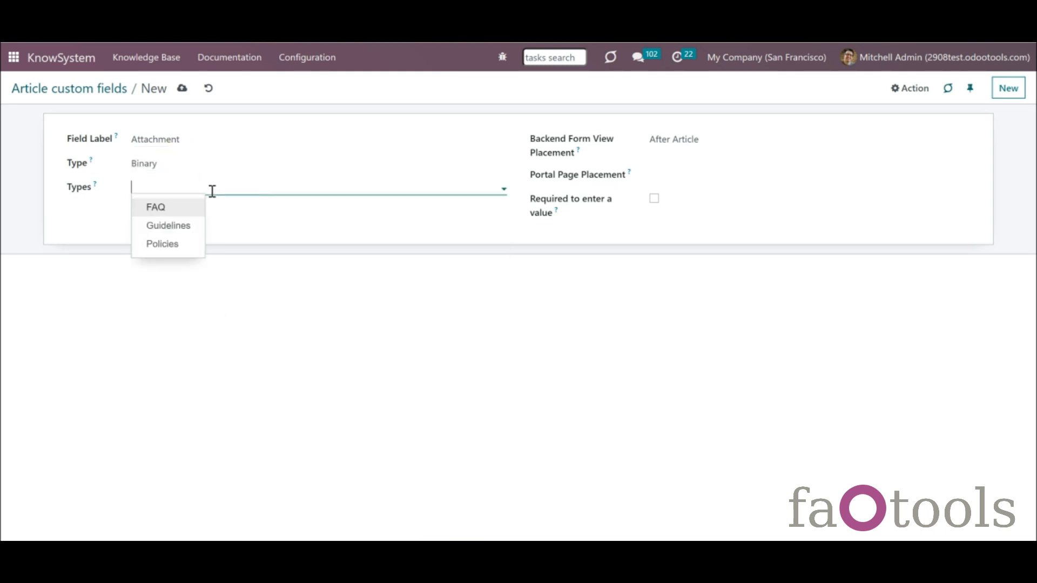
left_click(192, 250)
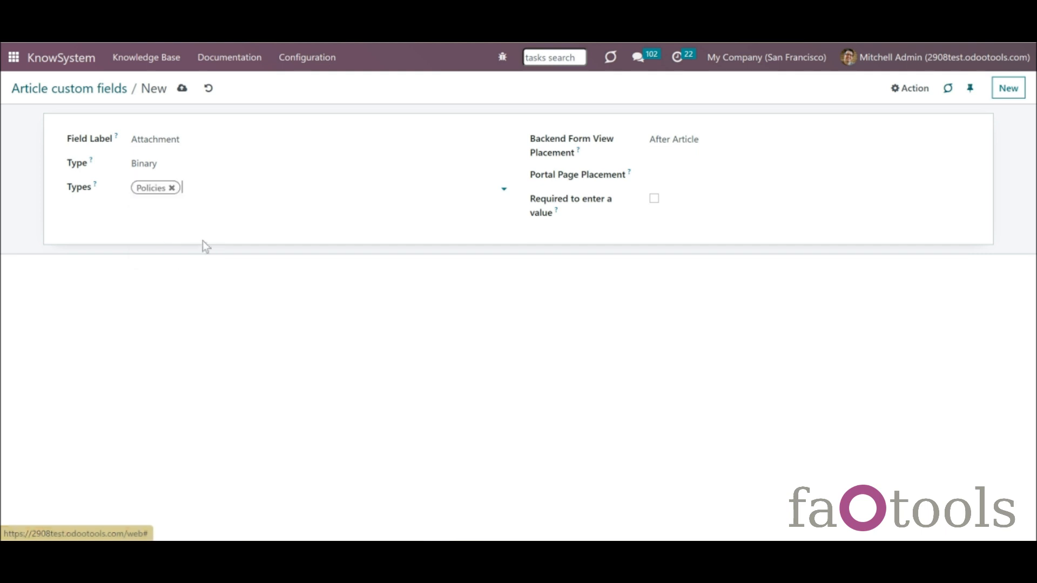
left_click(686, 142)
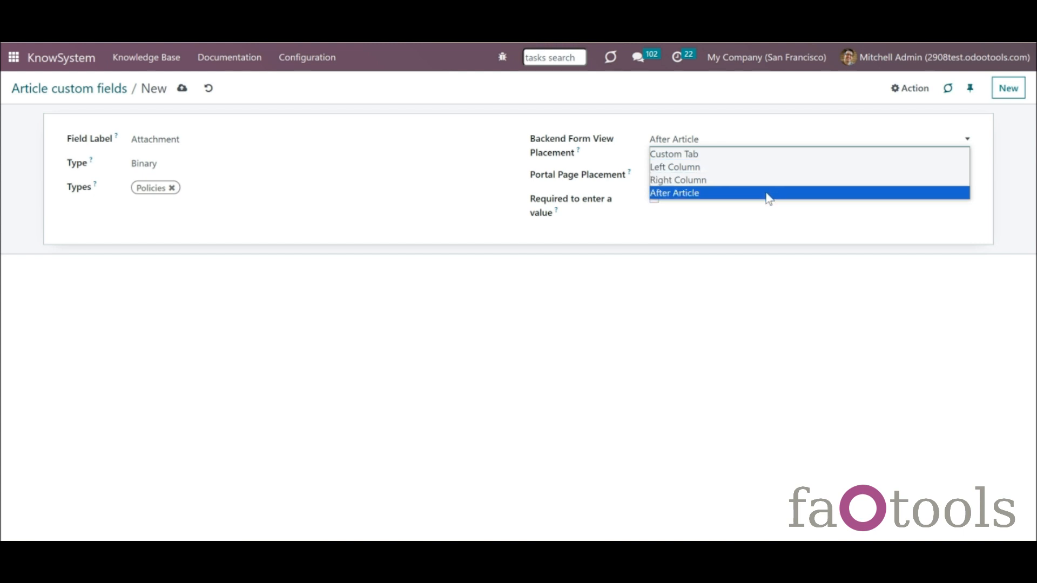
left_click(727, 171)
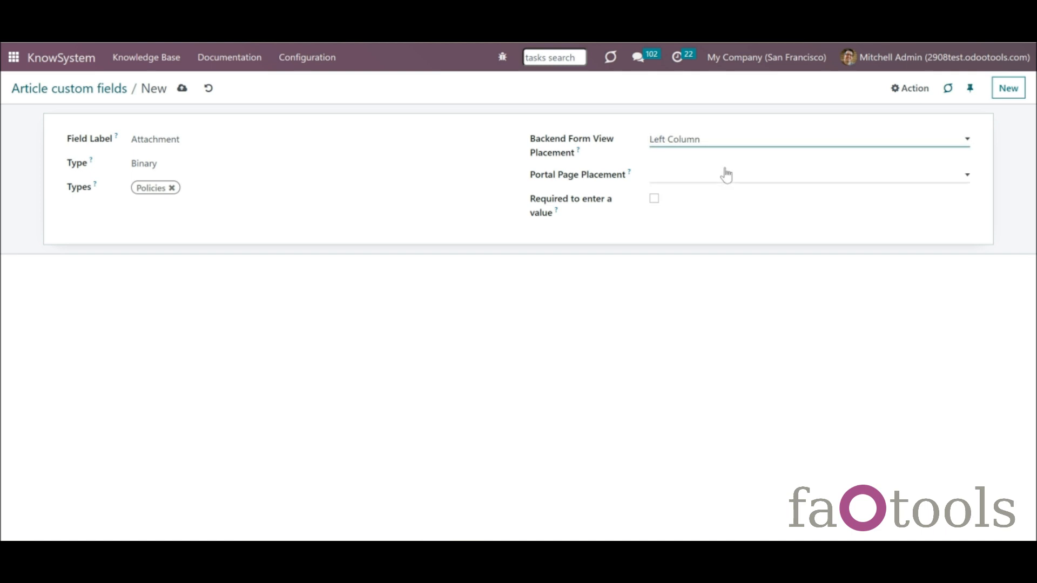
left_click(655, 199)
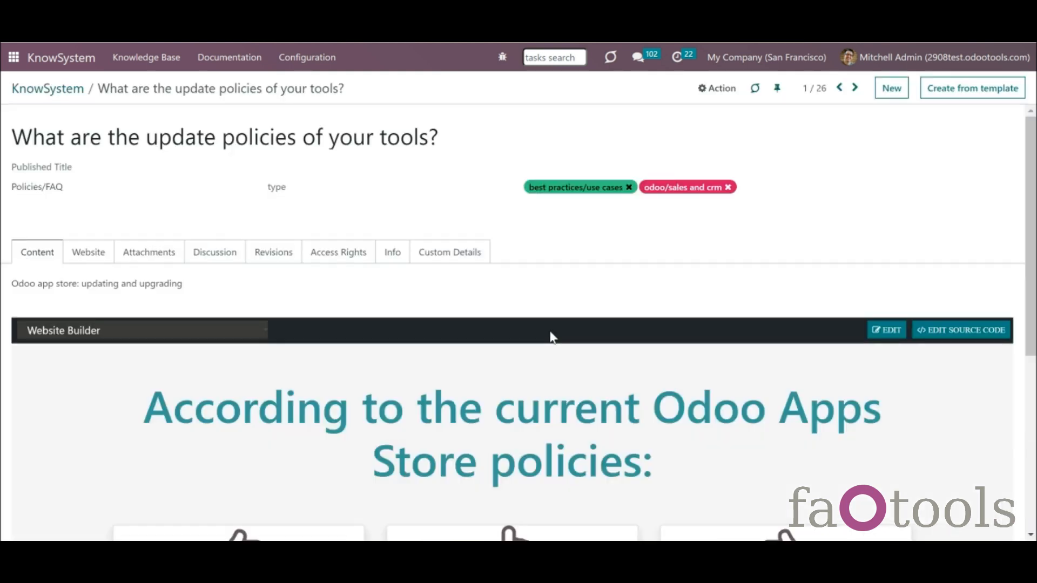
- Change the update policies article's type to Policies, upload Policies.pdf as its Attachment, and save
left_click(425, 185)
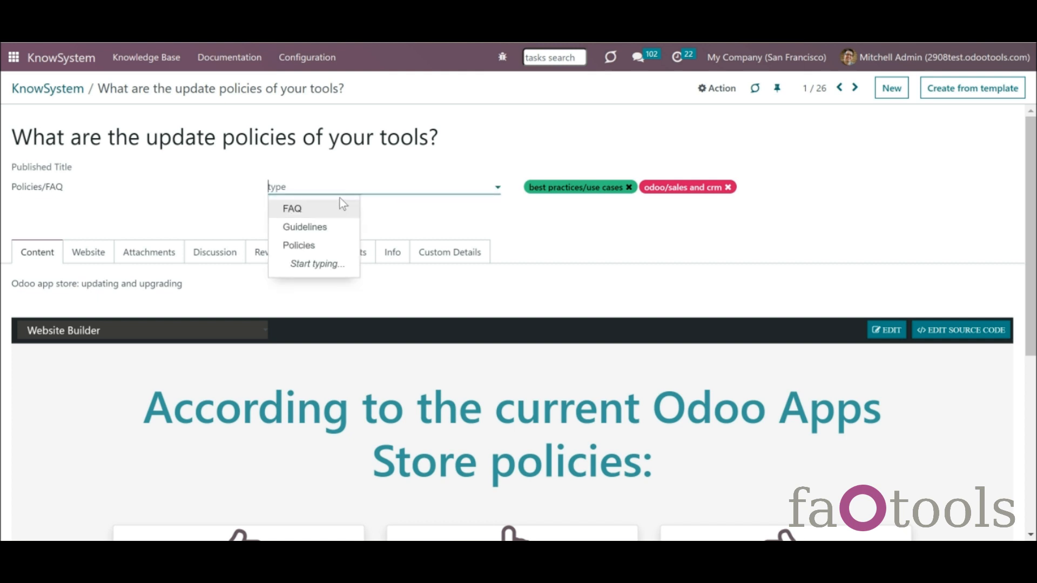
left_click(338, 246)
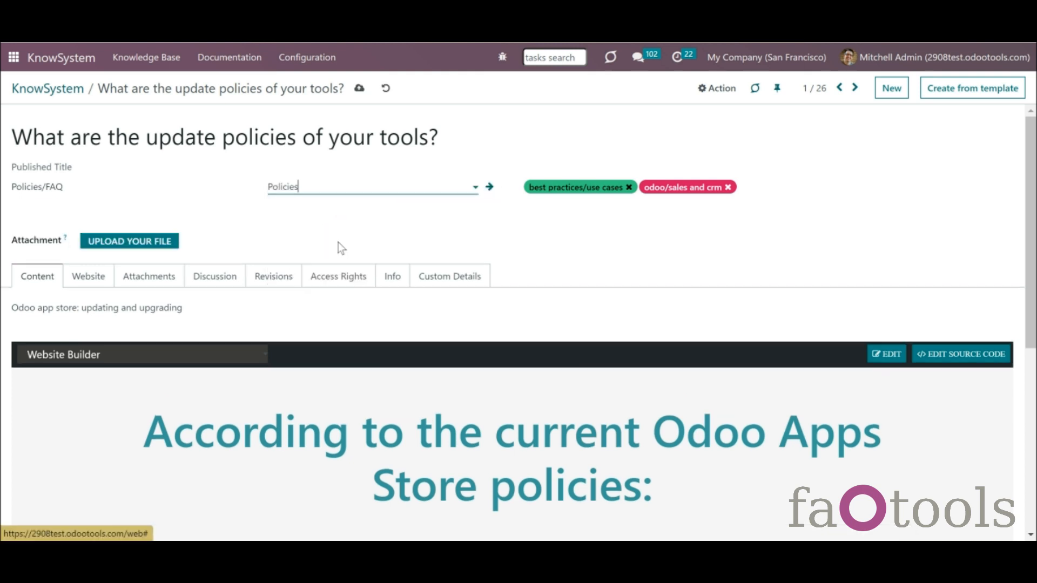
left_click(359, 90)
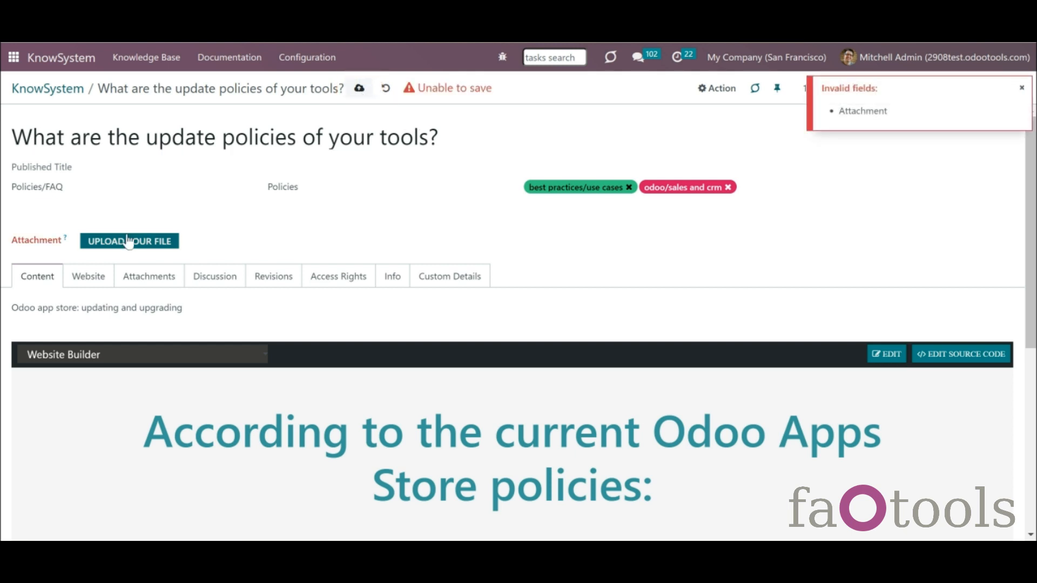
left_click(164, 248)
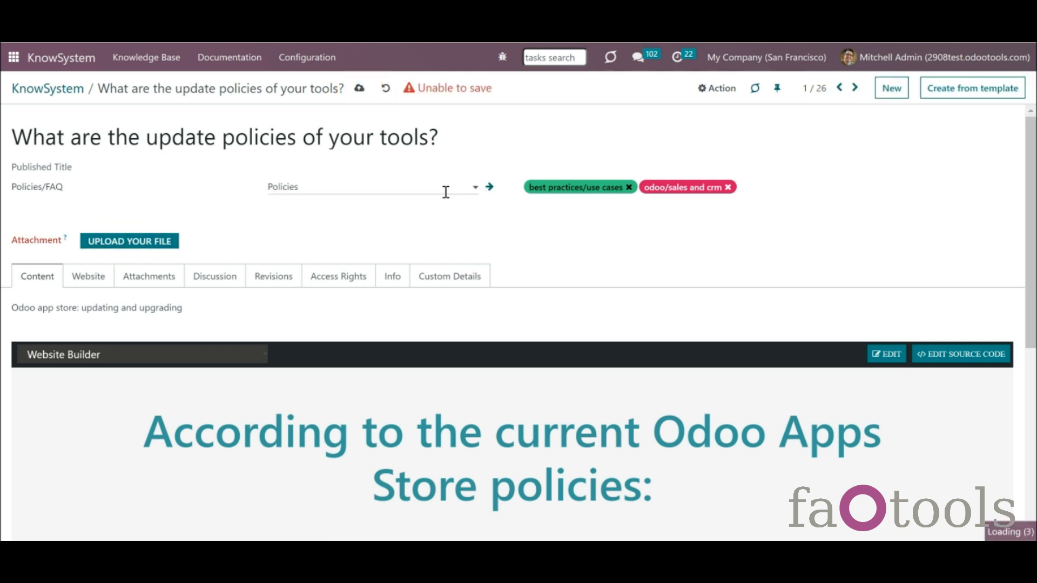
left_click(359, 88)
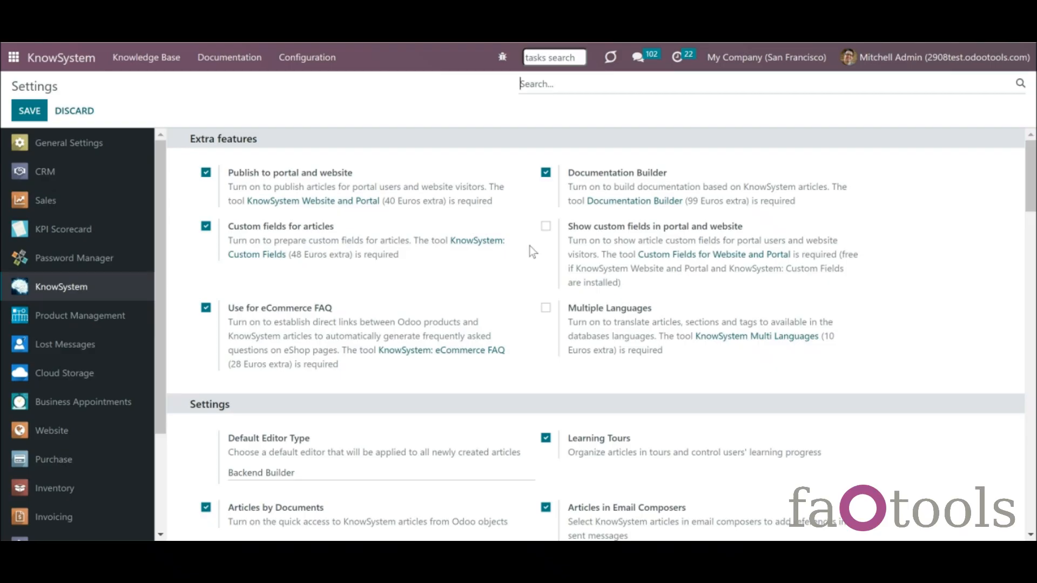
- Enable 'Show custom fields in portal and website', save the settings, and start a new custom field
left_click(546, 226)
left_click(35, 110)
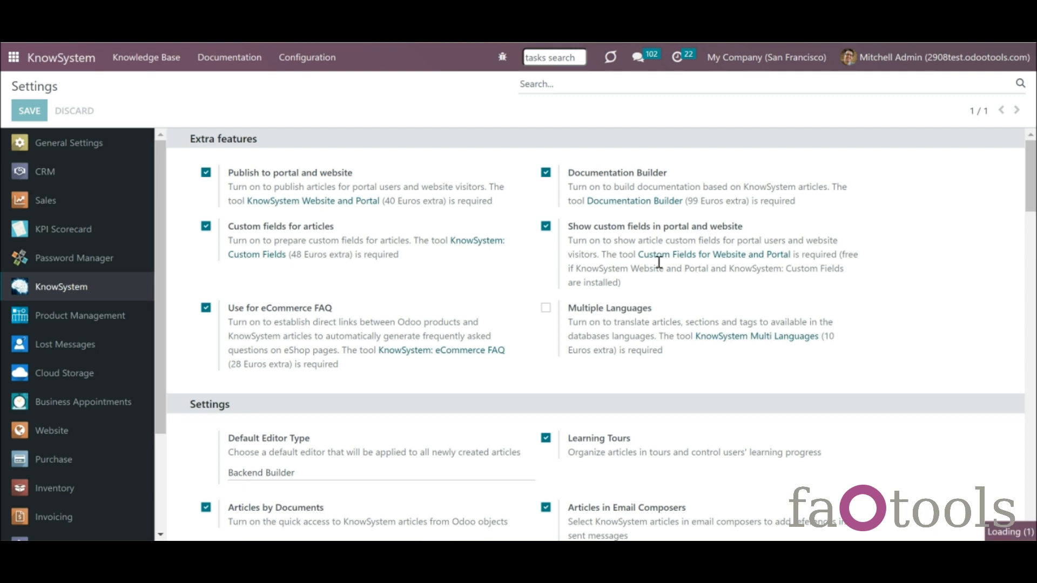
left_click(307, 57)
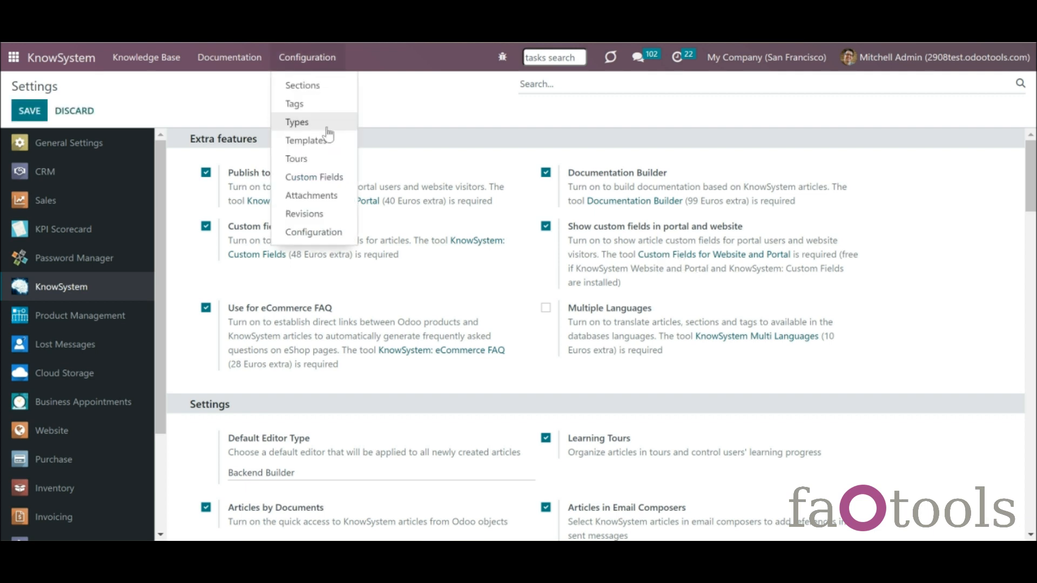
left_click(334, 177)
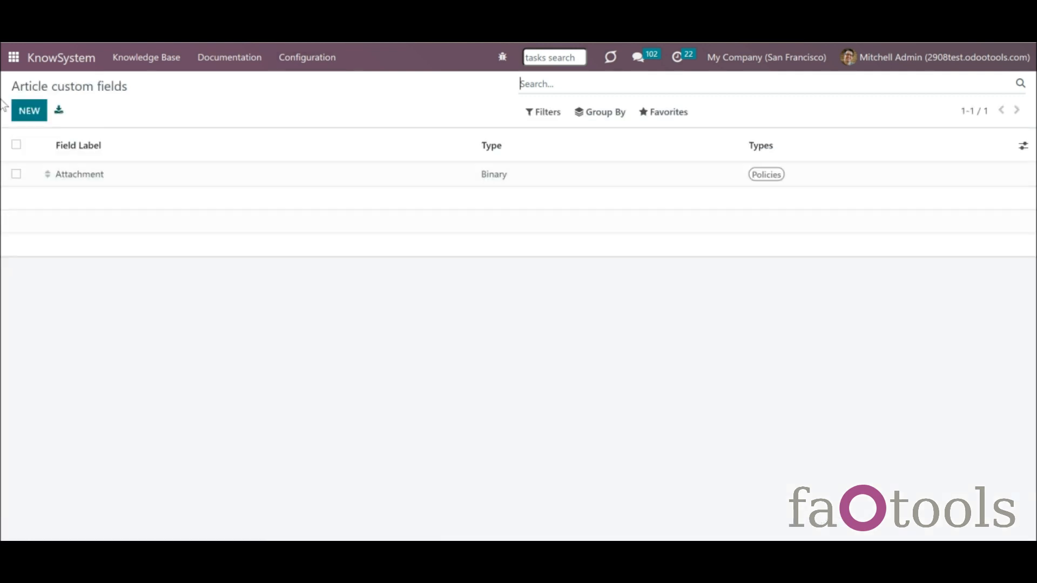
left_click(30, 109)
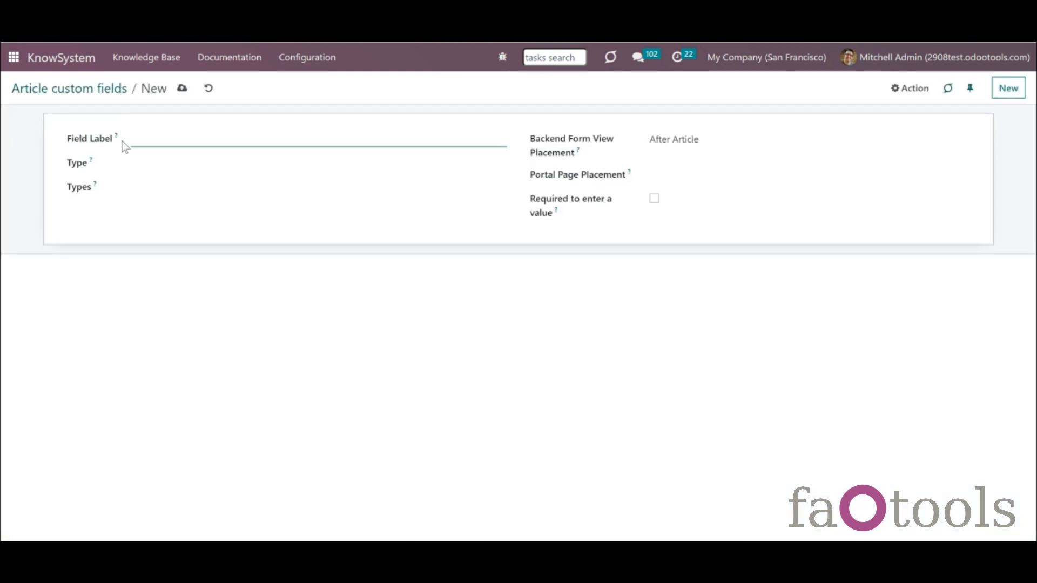
- Save a required 'Date' field of type Date for Guidelines, backend Left Column, portal At the end
type("Date")
left_click(160, 165)
left_click(197, 270)
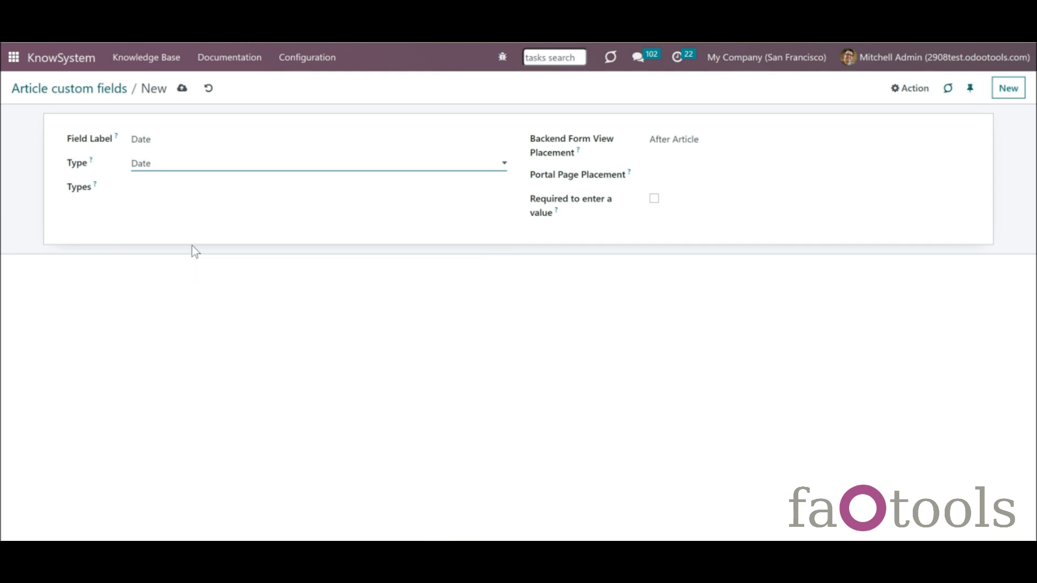
left_click(175, 190)
left_click(180, 225)
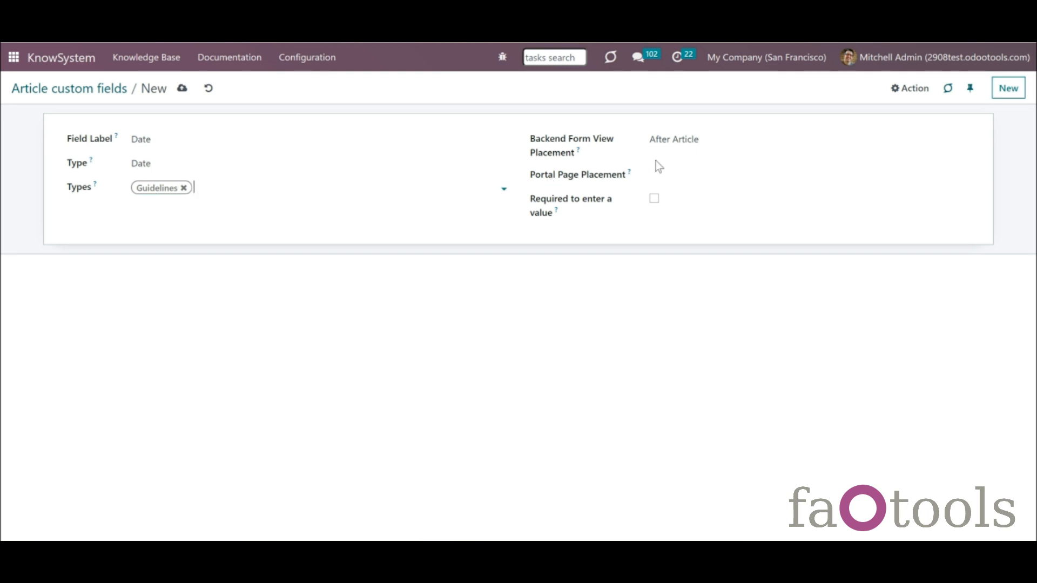
left_click(670, 141)
left_click(686, 168)
left_click(691, 178)
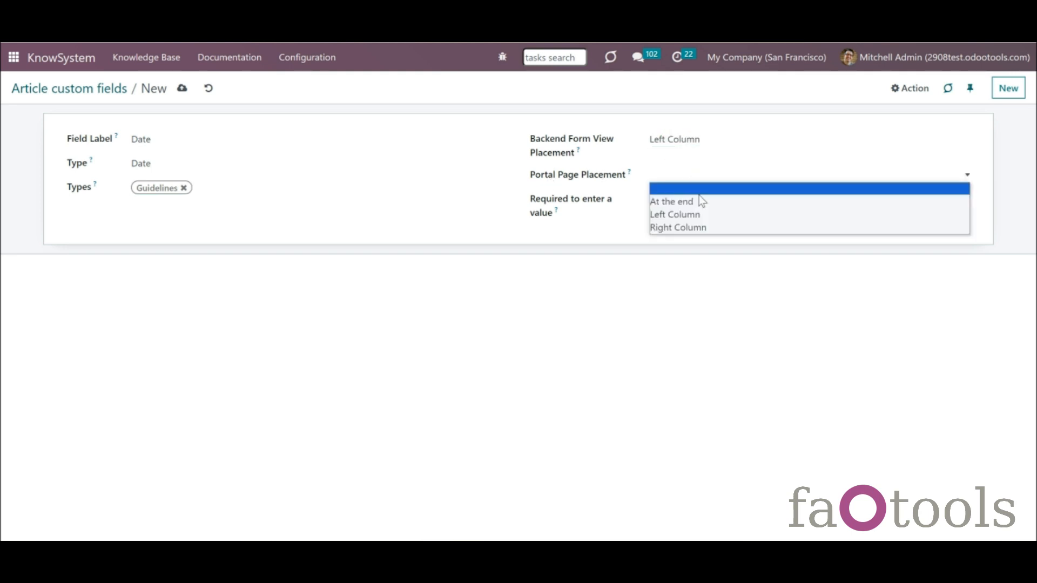
left_click(704, 205)
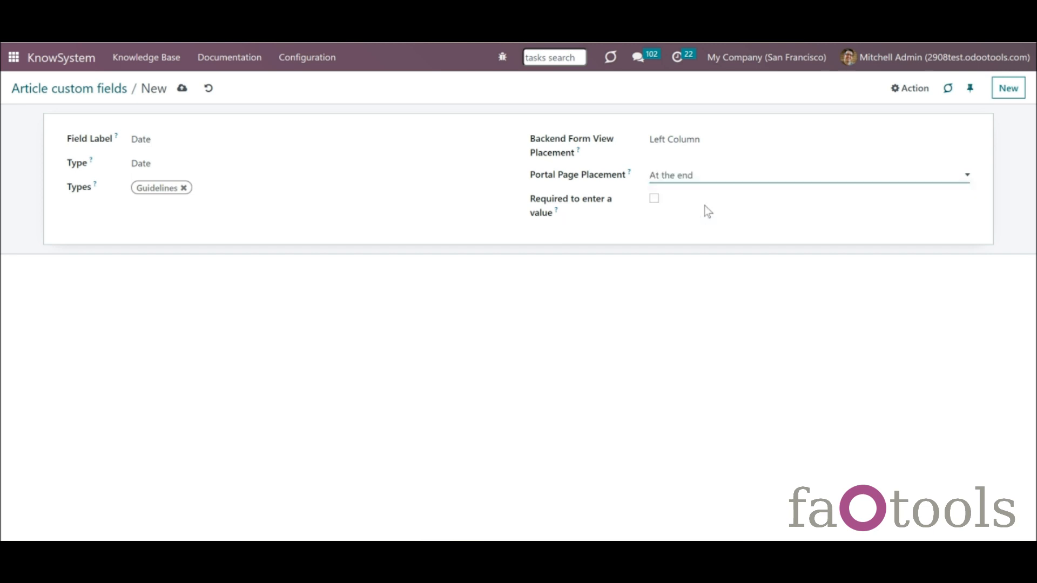
left_click(655, 200)
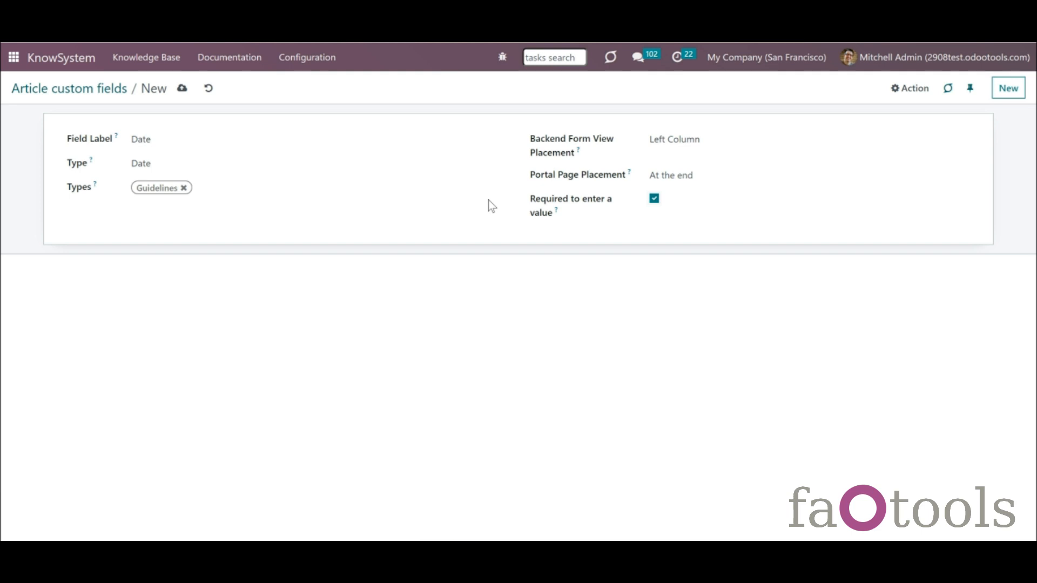
left_click(183, 89)
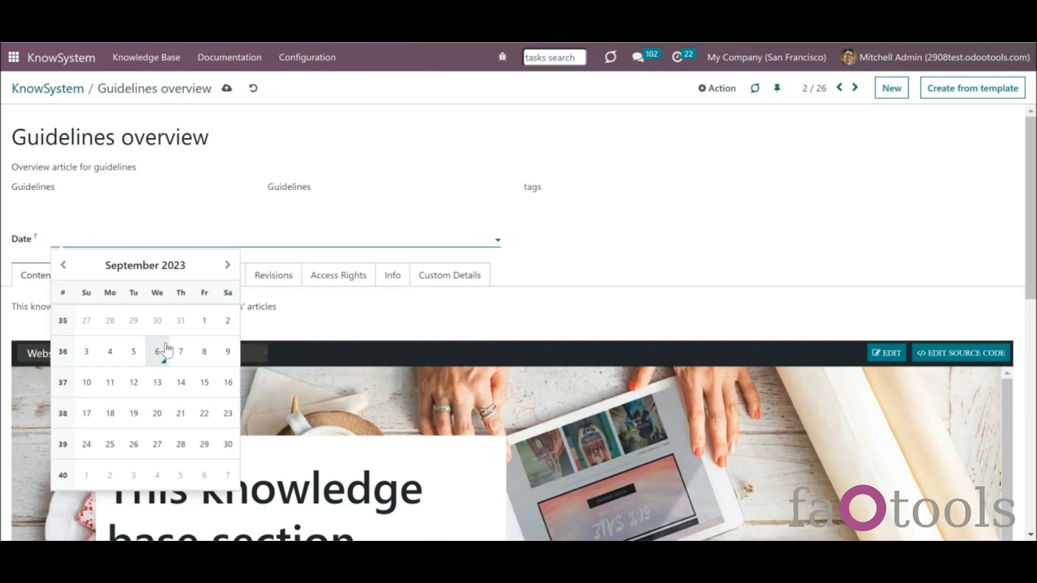
- Set the Guidelines overview article's Date to 09/06/2023 and save the article
left_click(155, 350)
left_click(227, 88)
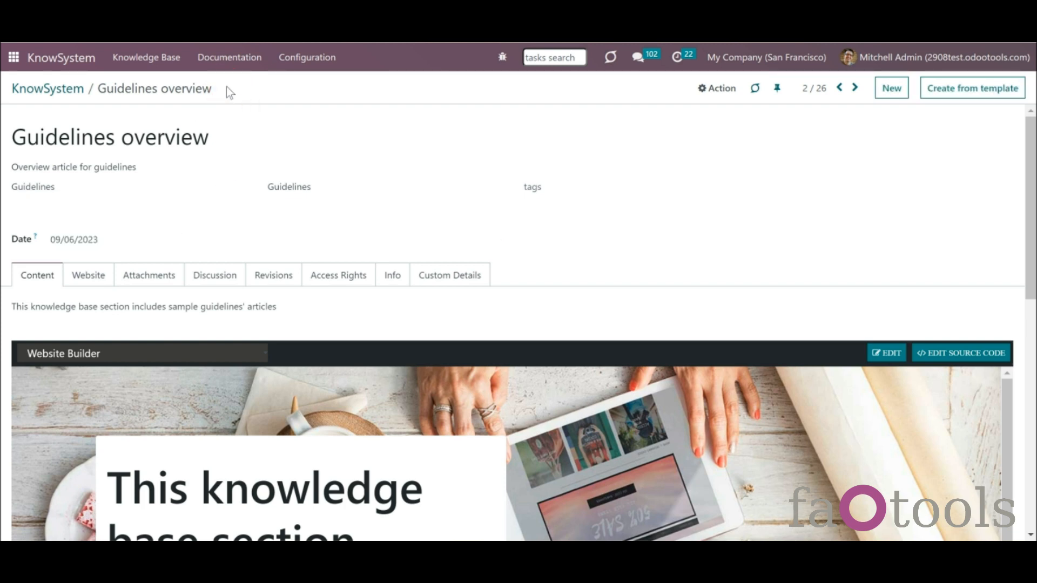
left_click(169, 196)
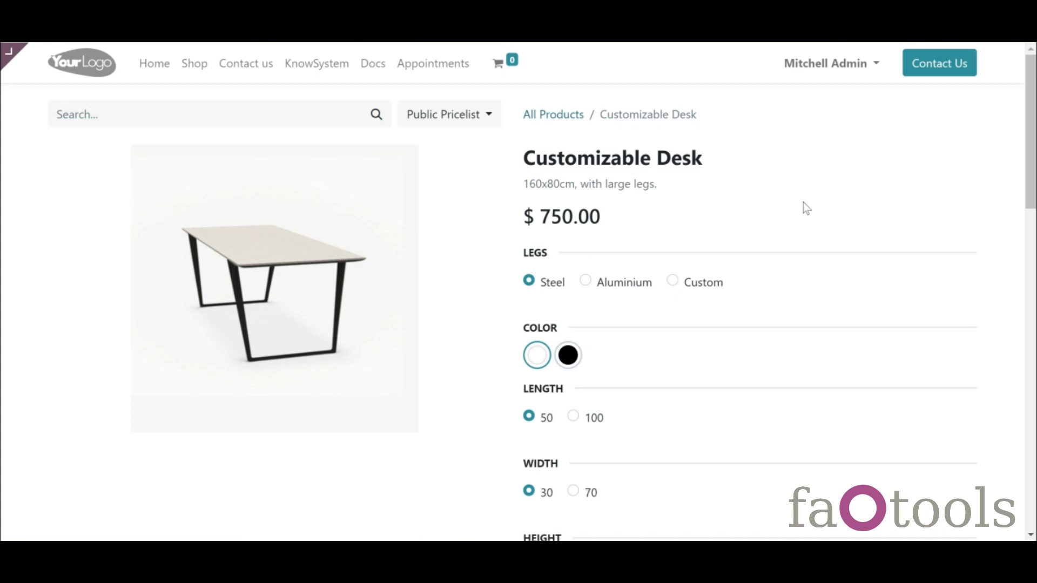
left_click_drag(1029, 103, 1030, 182)
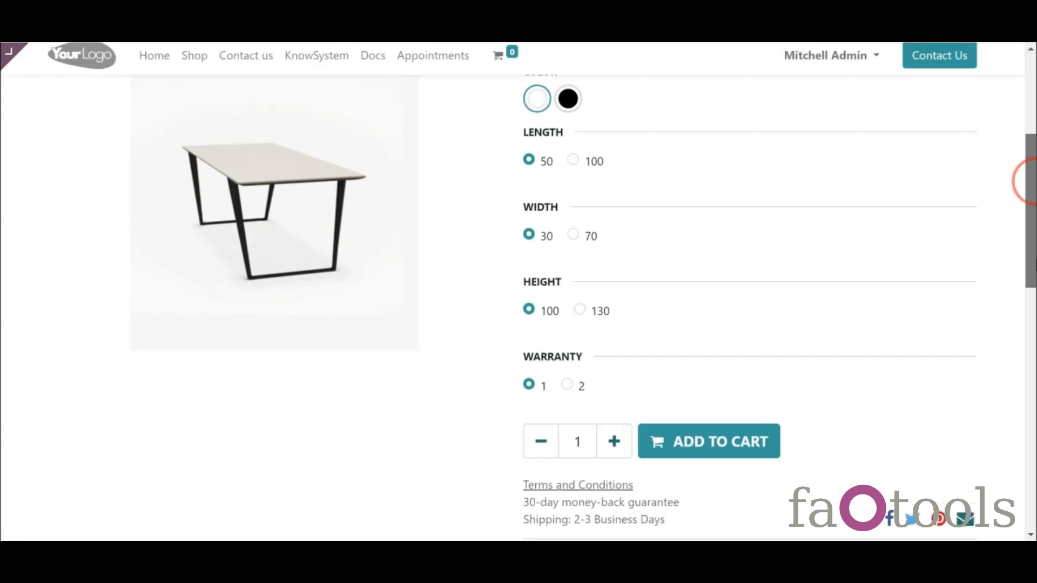
scroll(1032, 181, "down", 3)
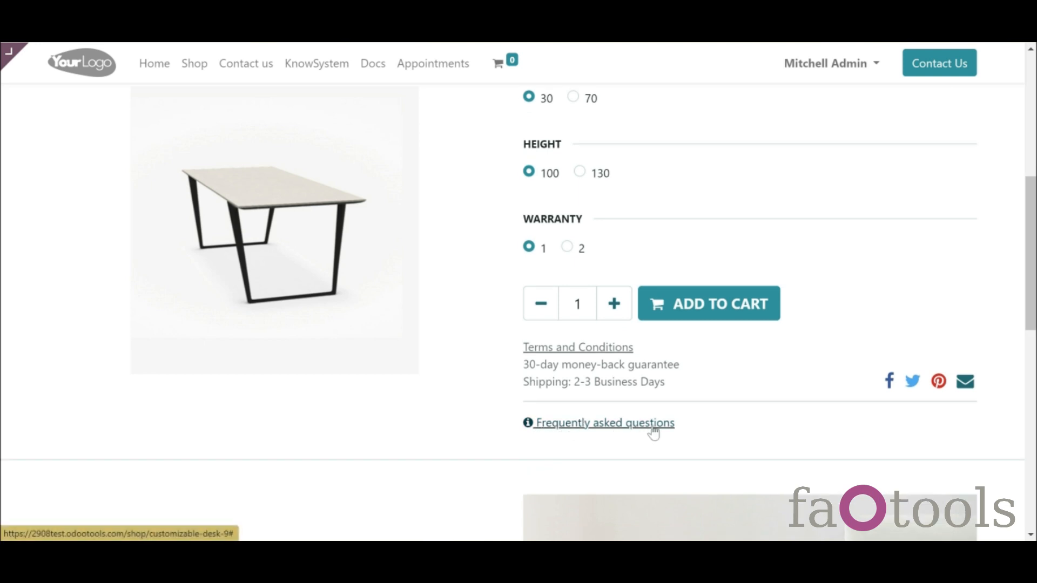
left_click(614, 428)
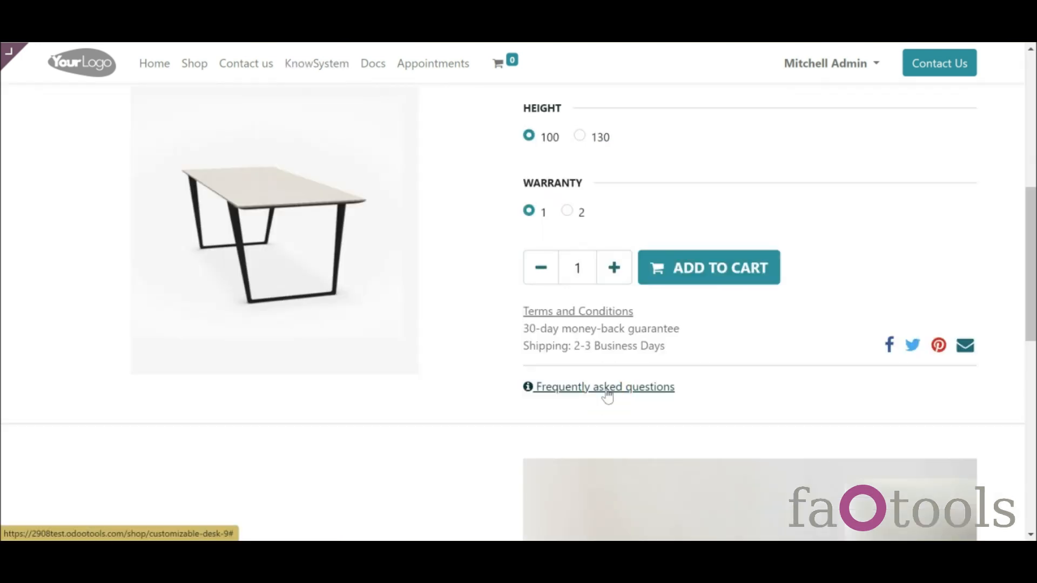
left_click(607, 388)
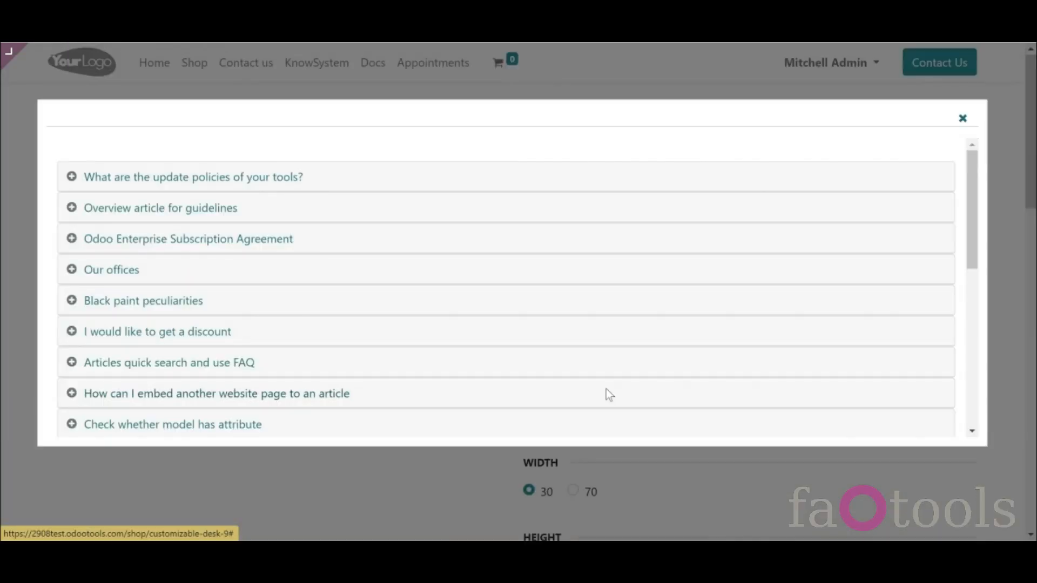
left_click_drag(977, 264, 989, 351)
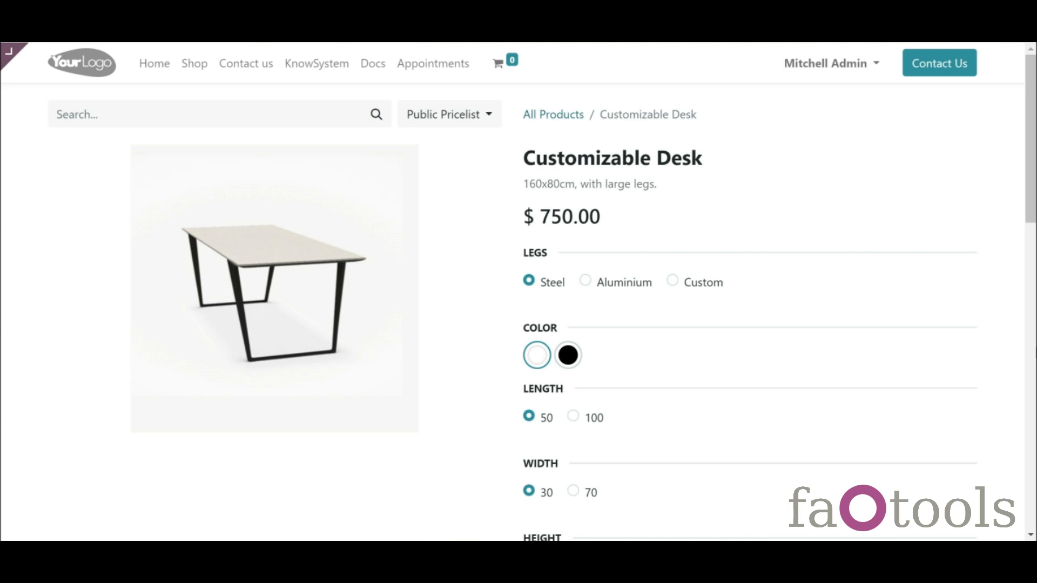
left_click(1031, 348)
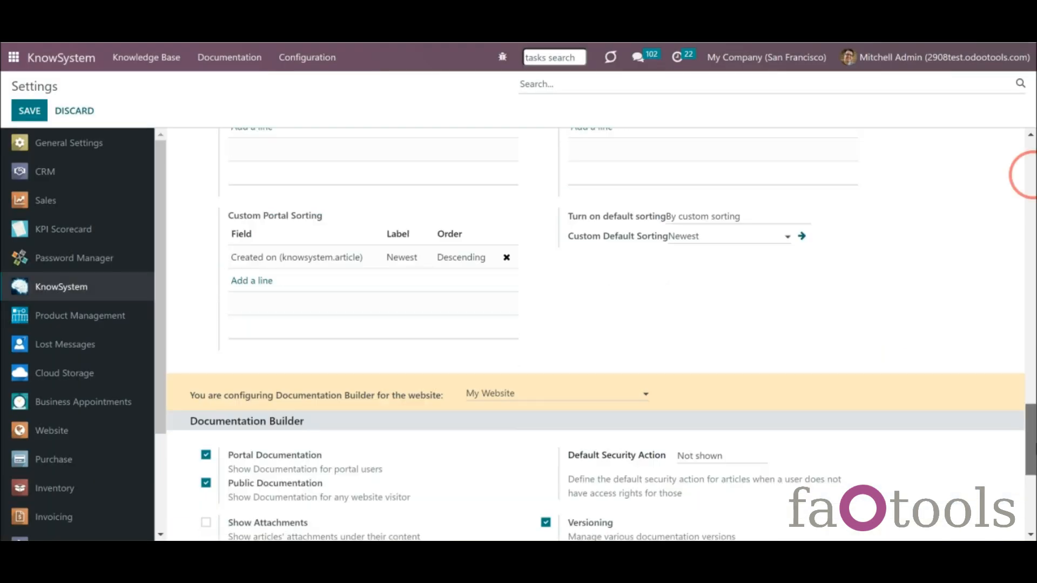
- Inspect the 'Frequently asked questions' FAQ button text under eCommerce FAQ Options, leaving it unchanged
scroll(1030, 176, "down", 5)
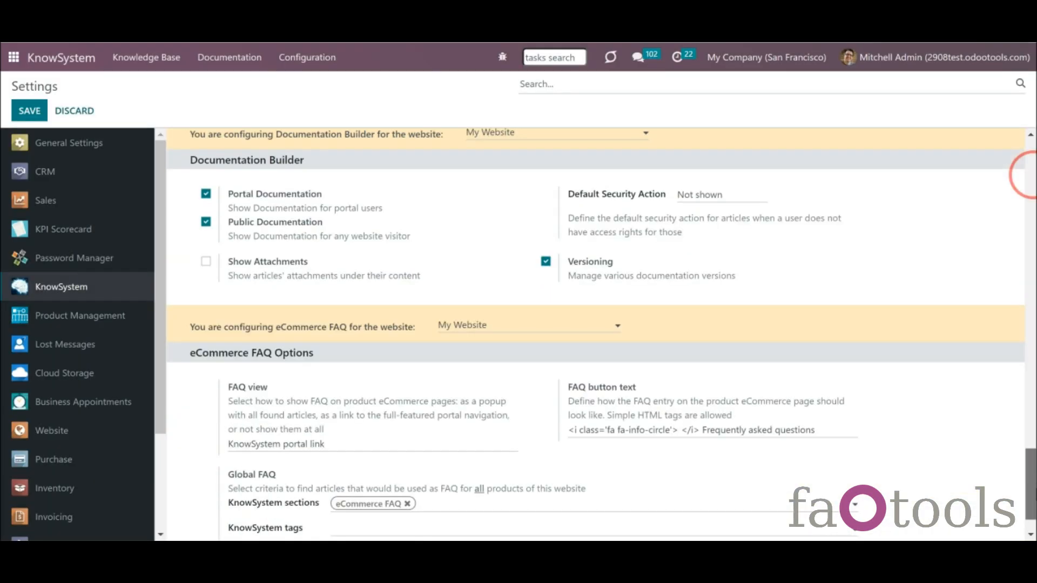
scroll(1030, 176, "down", 1)
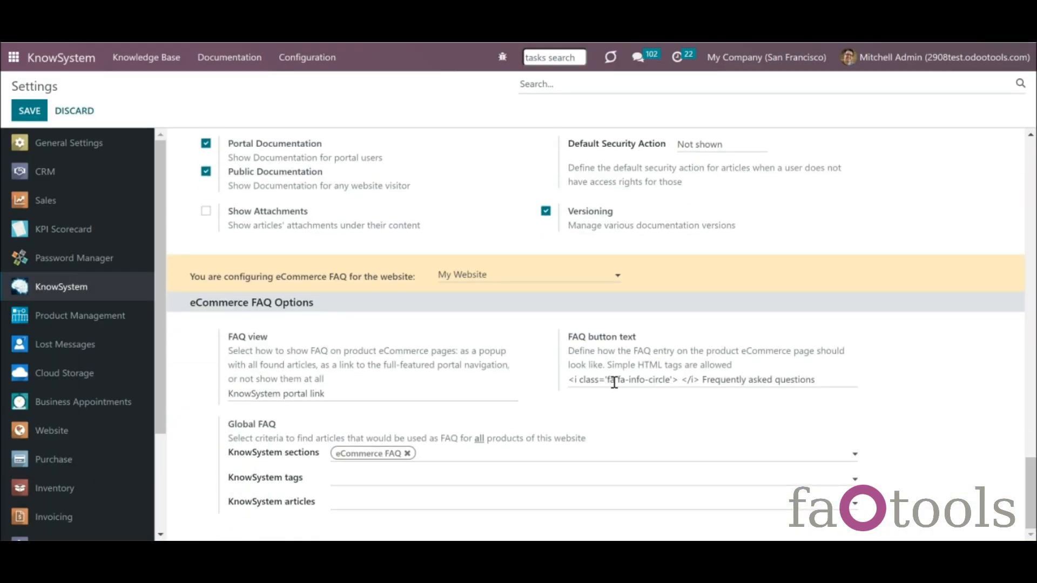
left_click(645, 381)
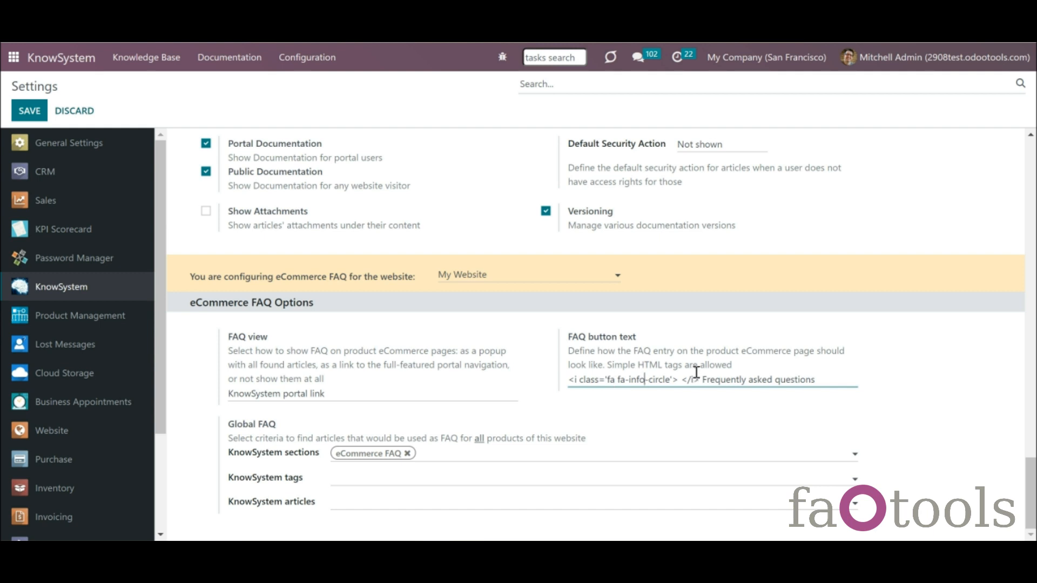
left_click_drag(703, 383, 647, 413)
left_click(668, 422)
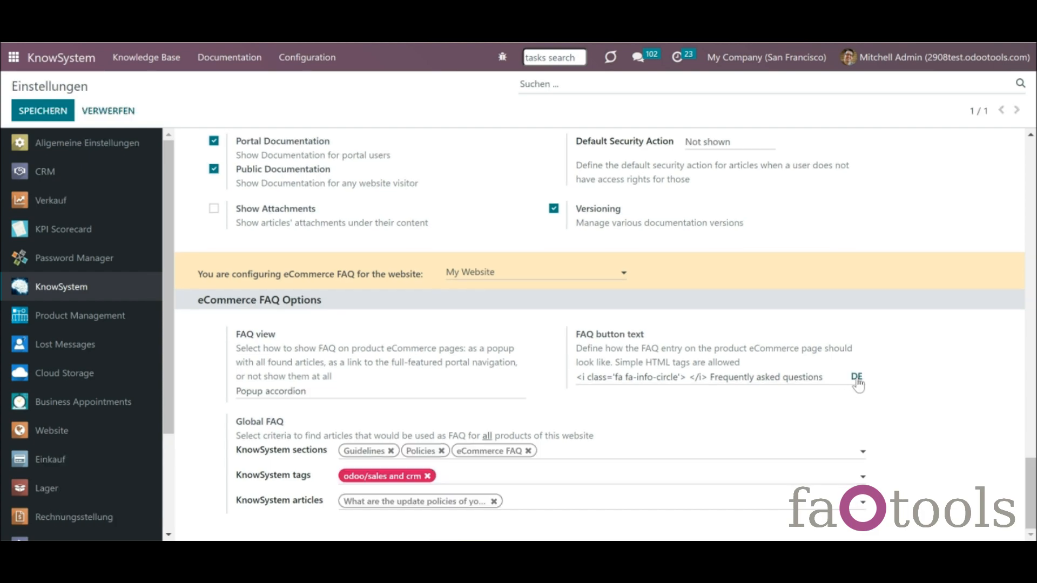
- Replace the FAQ button text's German value with 'Häufig gestellte Fragen' and save the translation
left_click(857, 377)
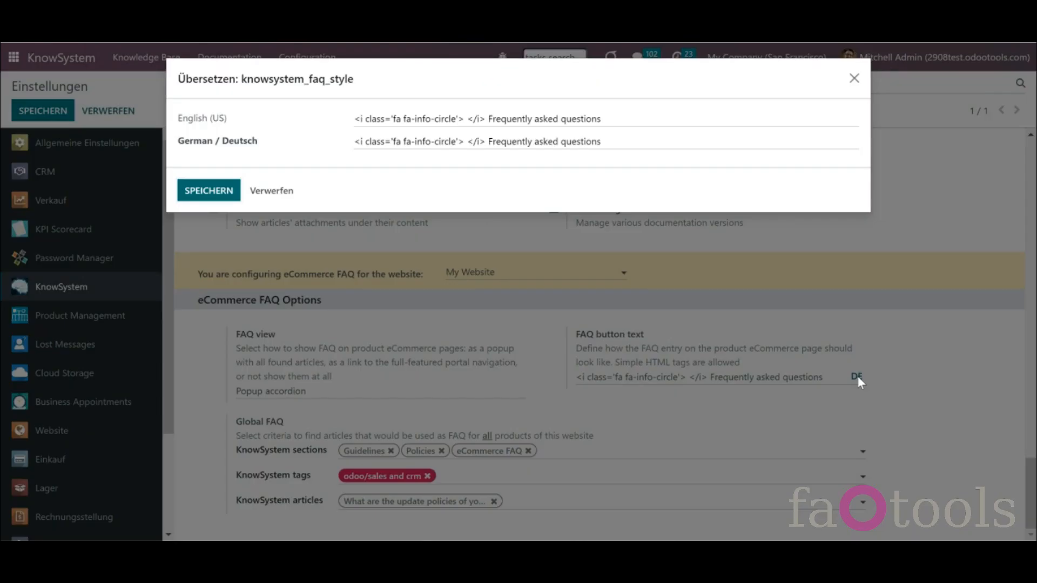
left_click_drag(490, 143, 647, 158)
type("Häufig gestellte Fragen")
left_click(214, 191)
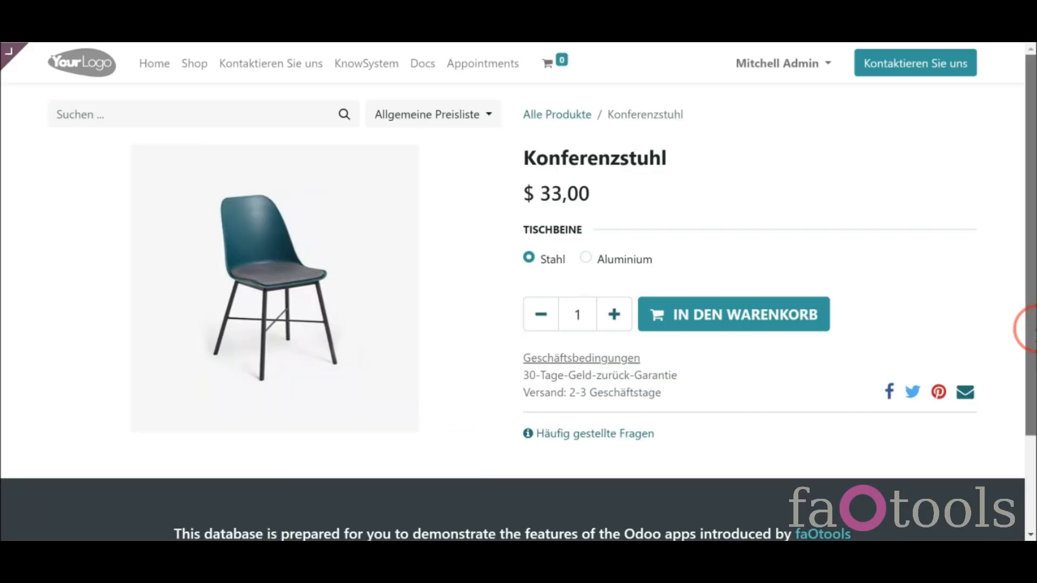
scroll(1024, 328, "down", 2)
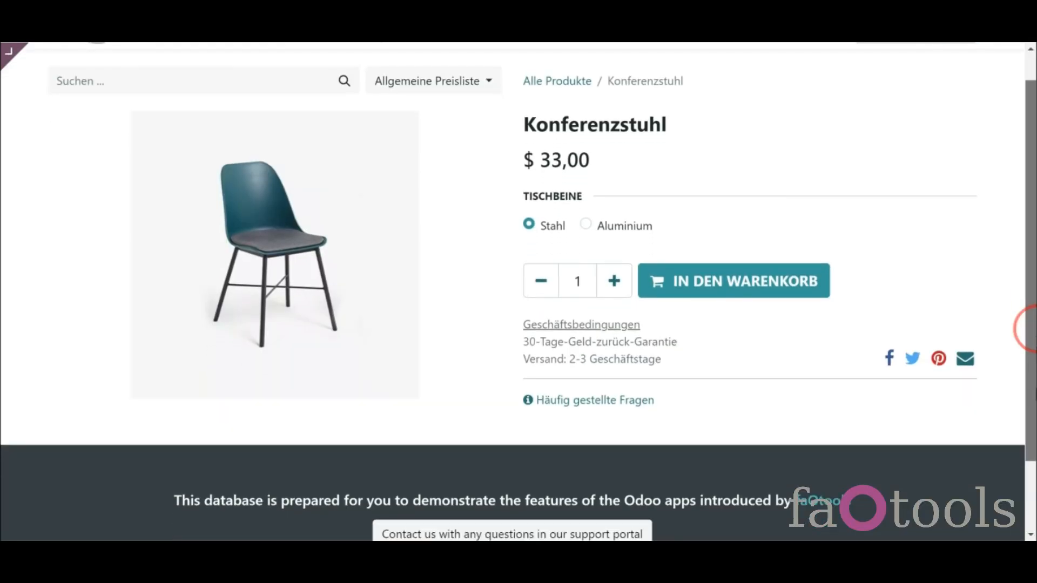
scroll(1025, 329, "down", 3)
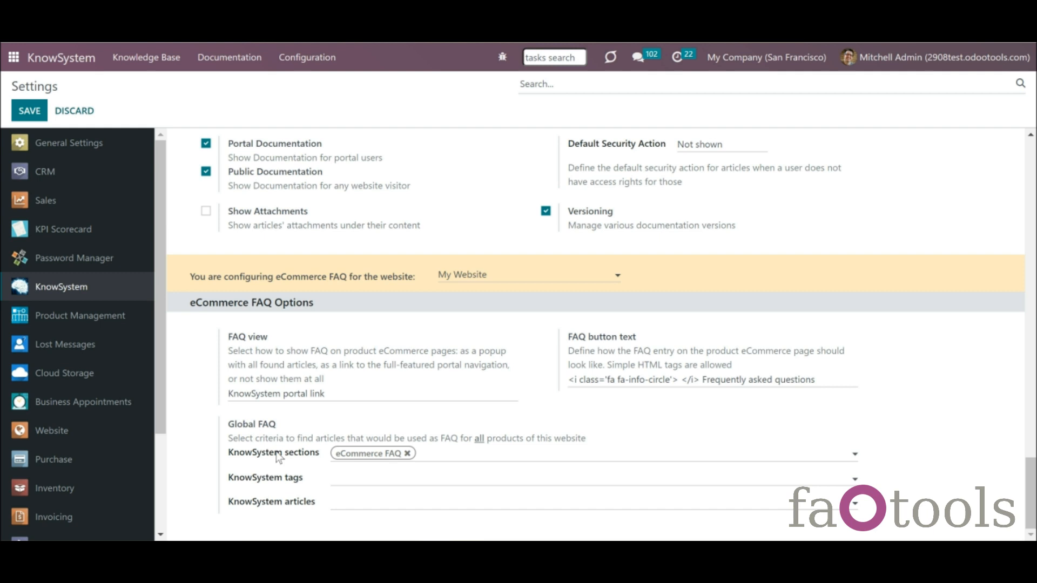
- Add tag odoo/sales and crm, sections Policies and Guidelines, and the update policies article to Global FAQ
left_click(363, 481)
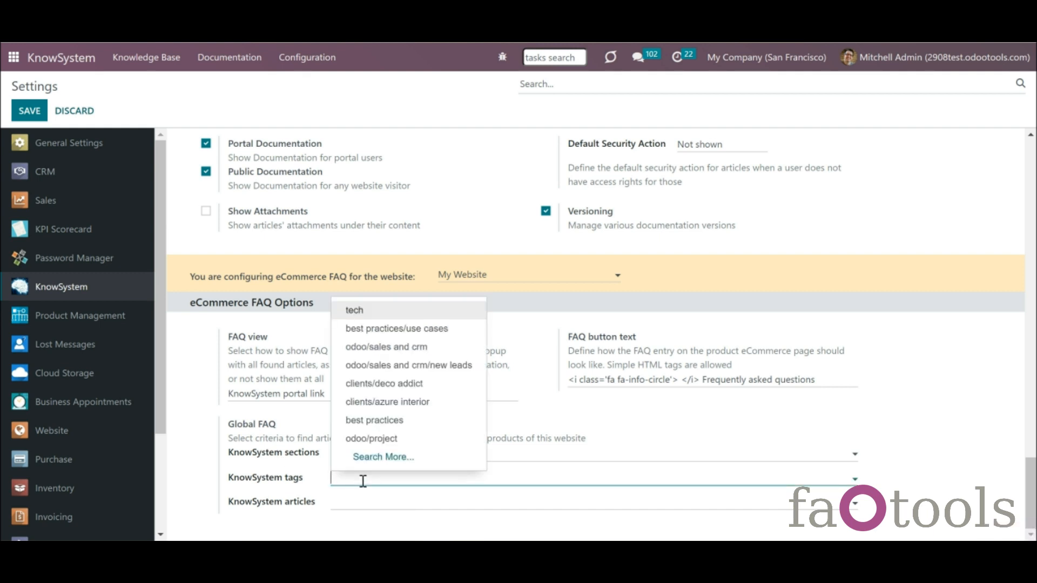
left_click(401, 348)
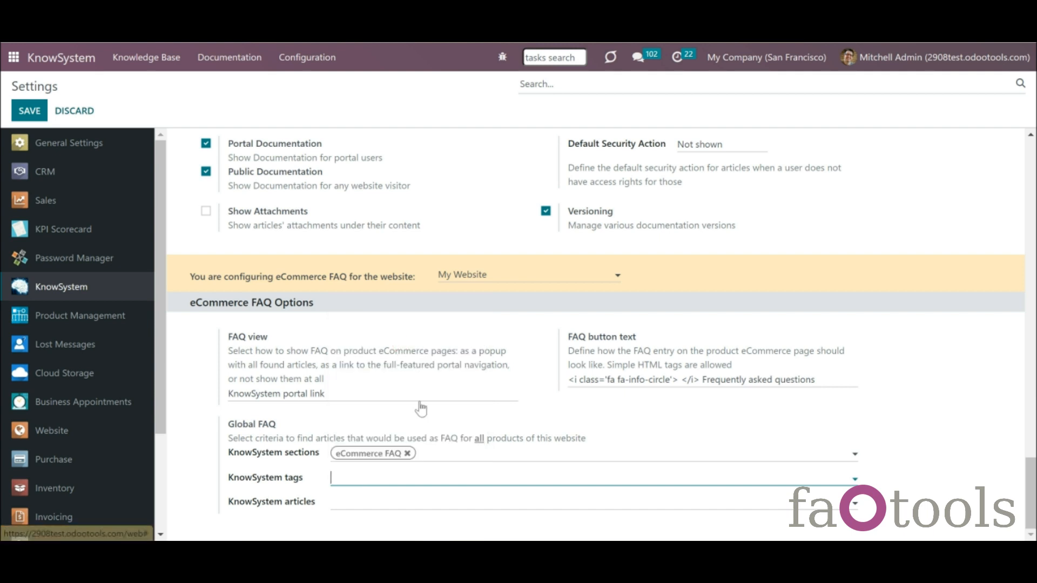
left_click(468, 455)
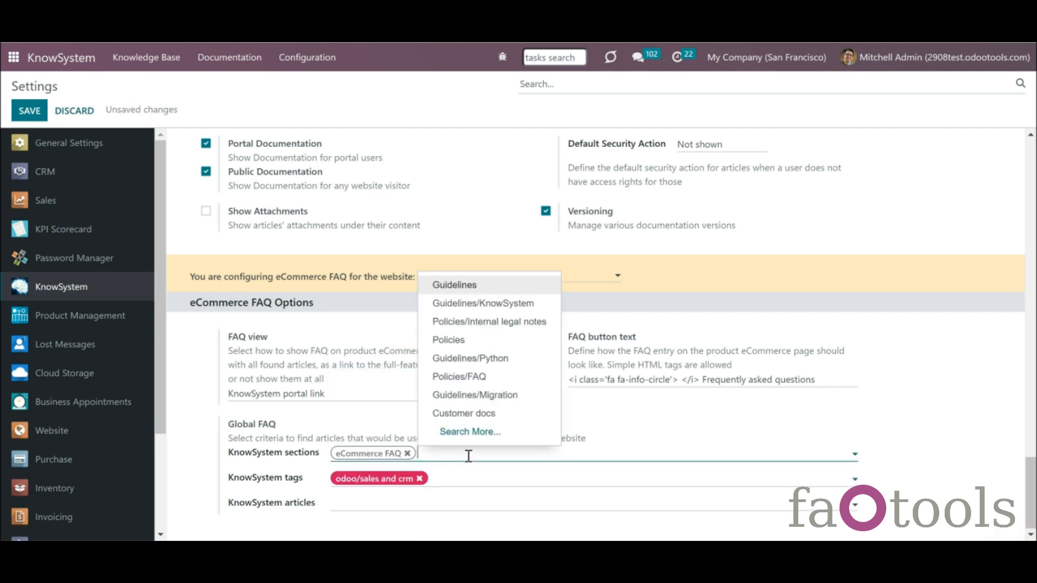
left_click(488, 339)
left_click(549, 454)
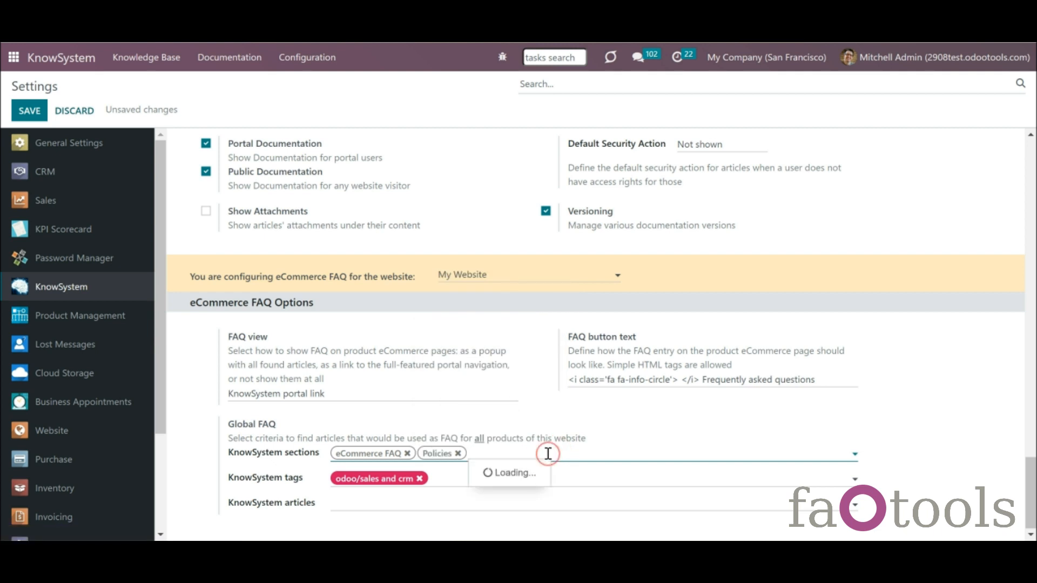
left_click(534, 322)
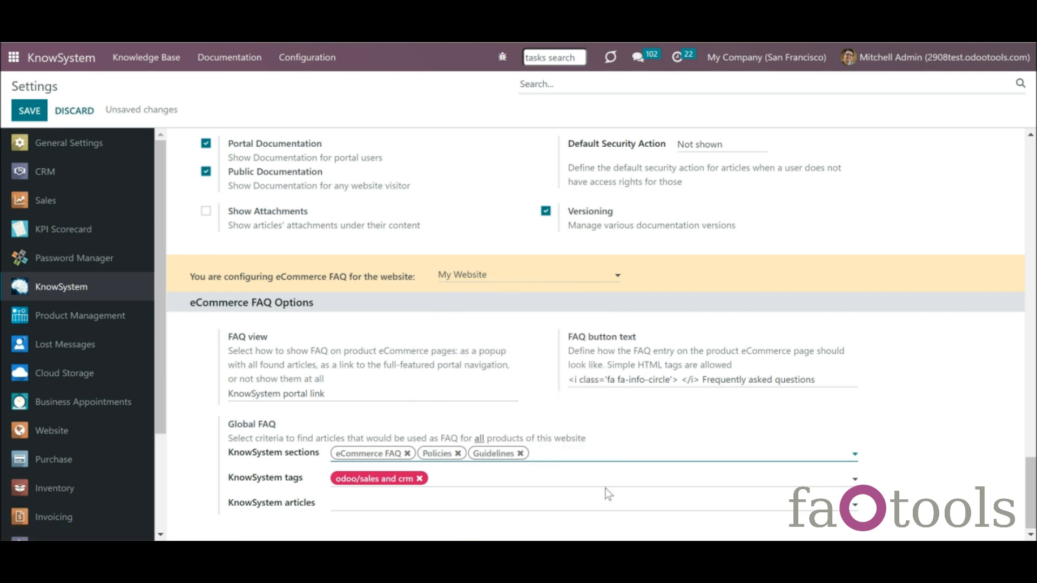
left_click(596, 504)
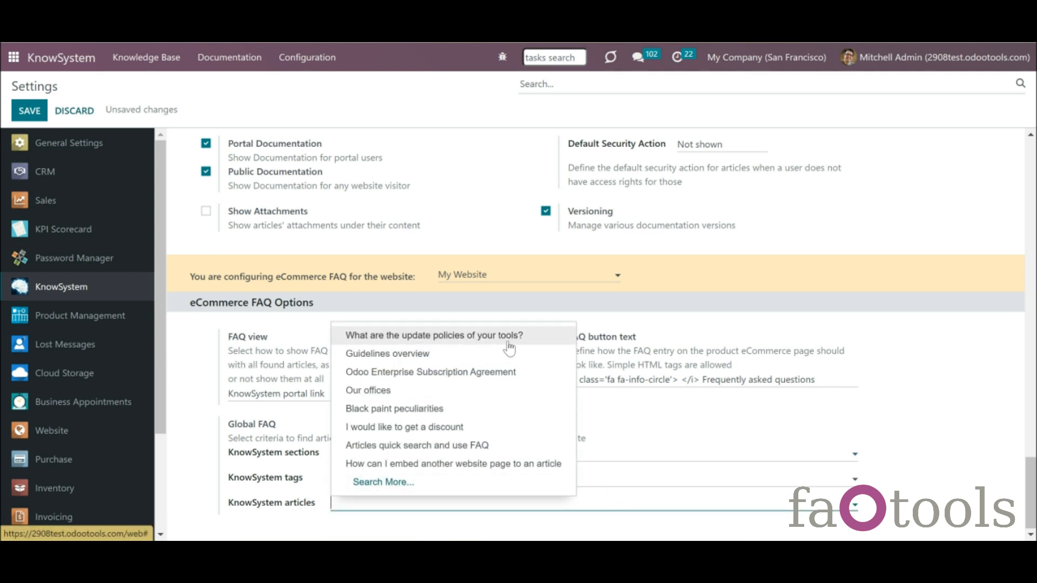
left_click(510, 346)
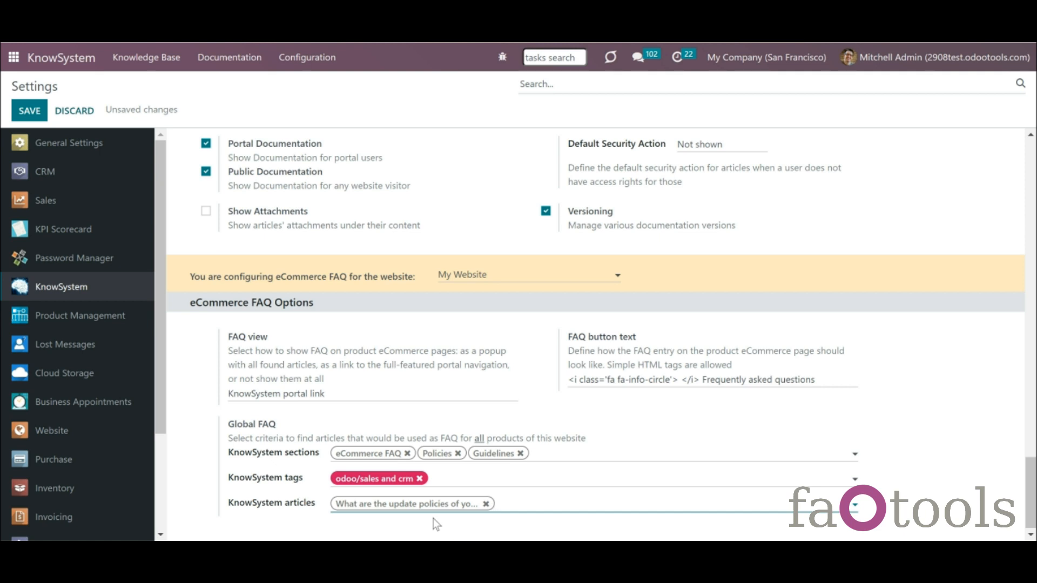
- Save the global FAQ settings and bring up the Customizable Desk product's KnowSystem FAQ settings
left_click(29, 113)
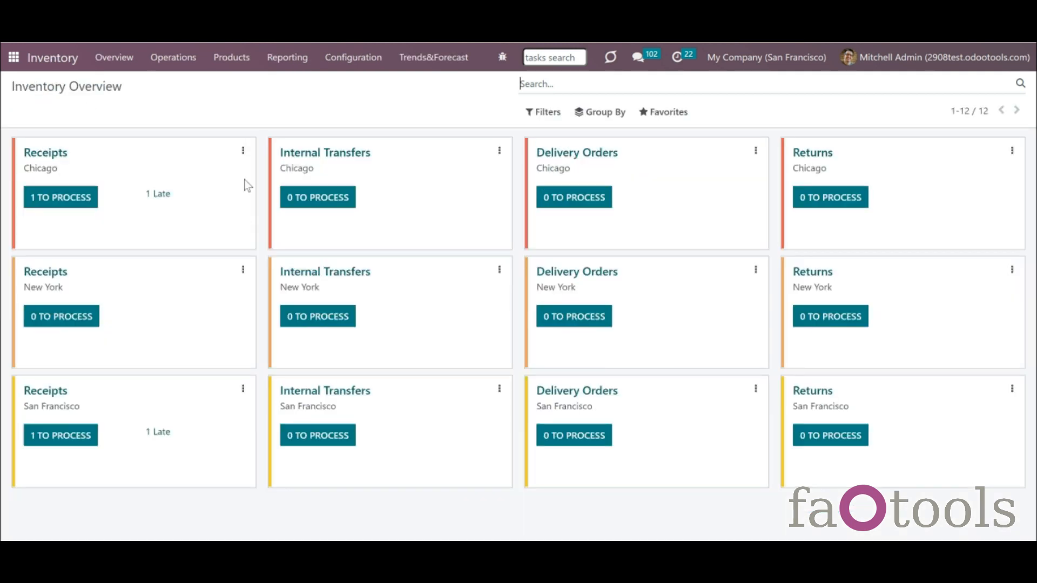
left_click(238, 57)
left_click(252, 93)
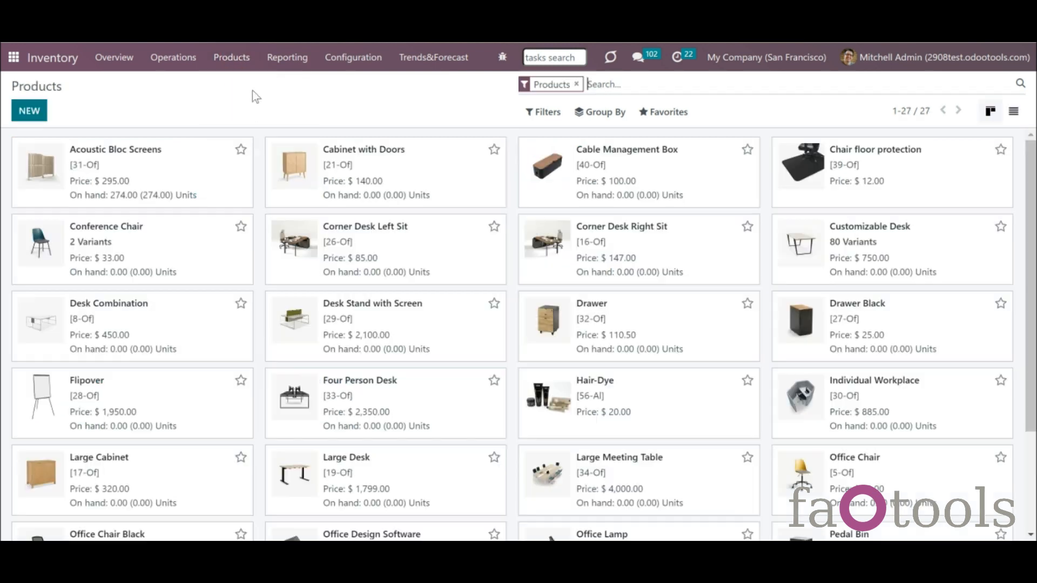
left_click(940, 247)
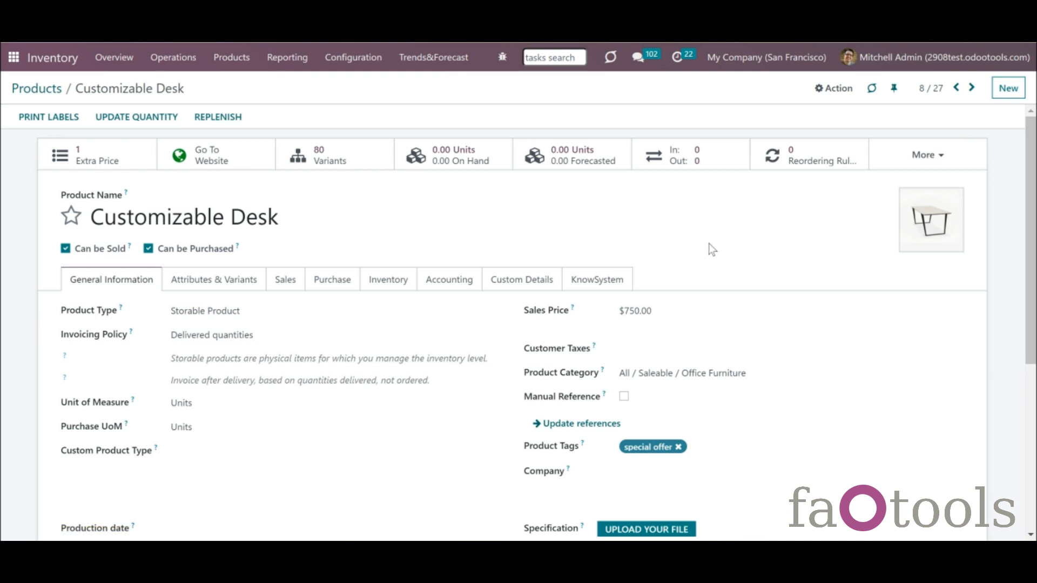
left_click(579, 285)
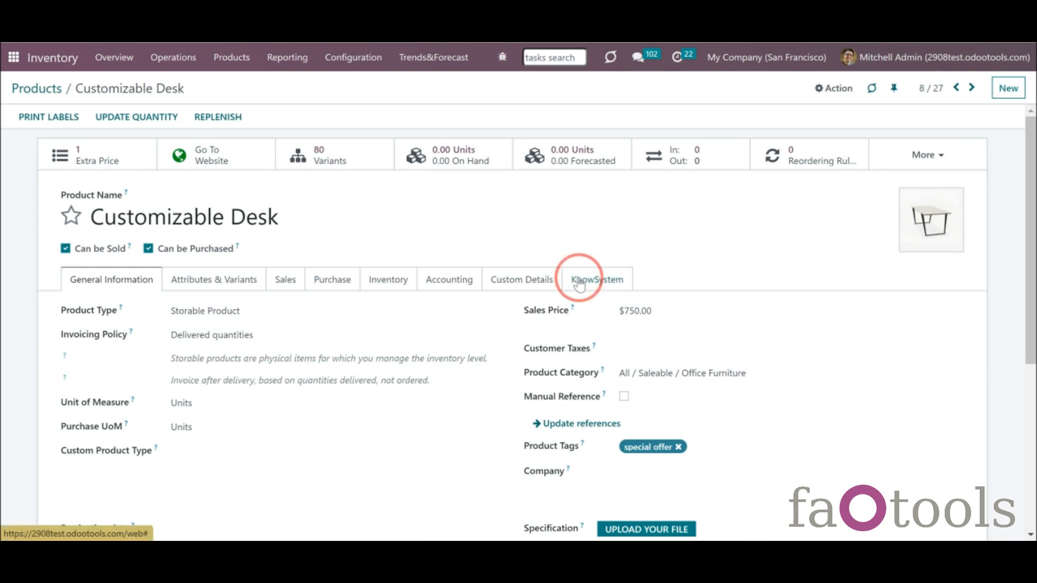
left_click_drag(1033, 314, 1032, 344)
- Add a FAQ criteria line tagged clients/deco addict
left_click(80, 358)
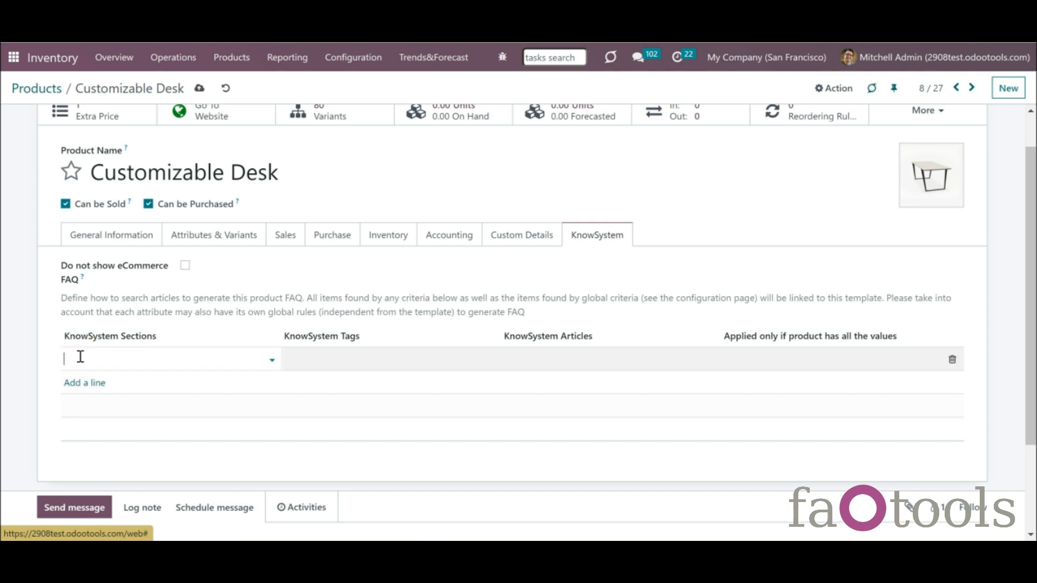
left_click(301, 359)
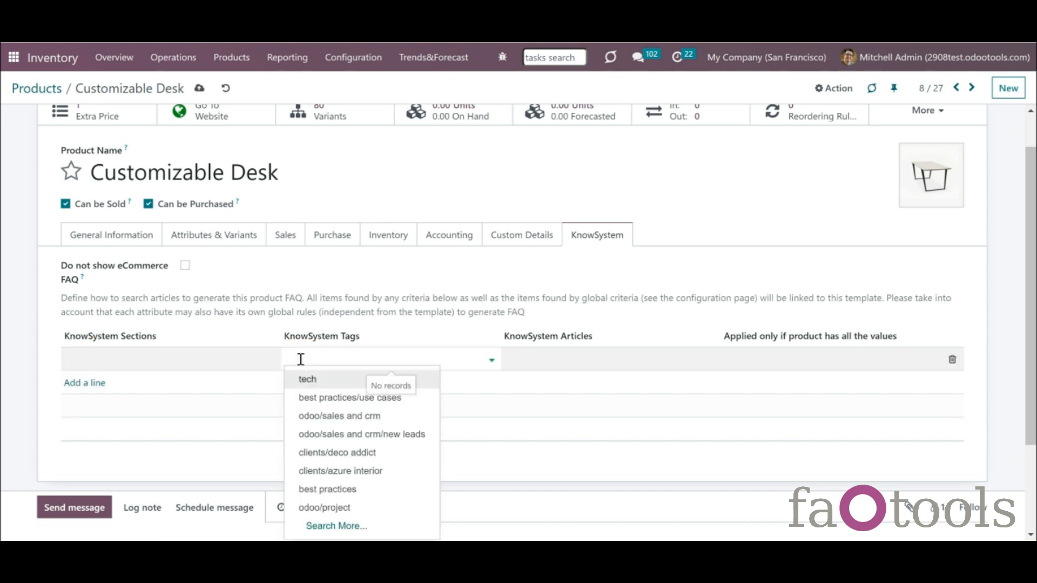
left_click(352, 452)
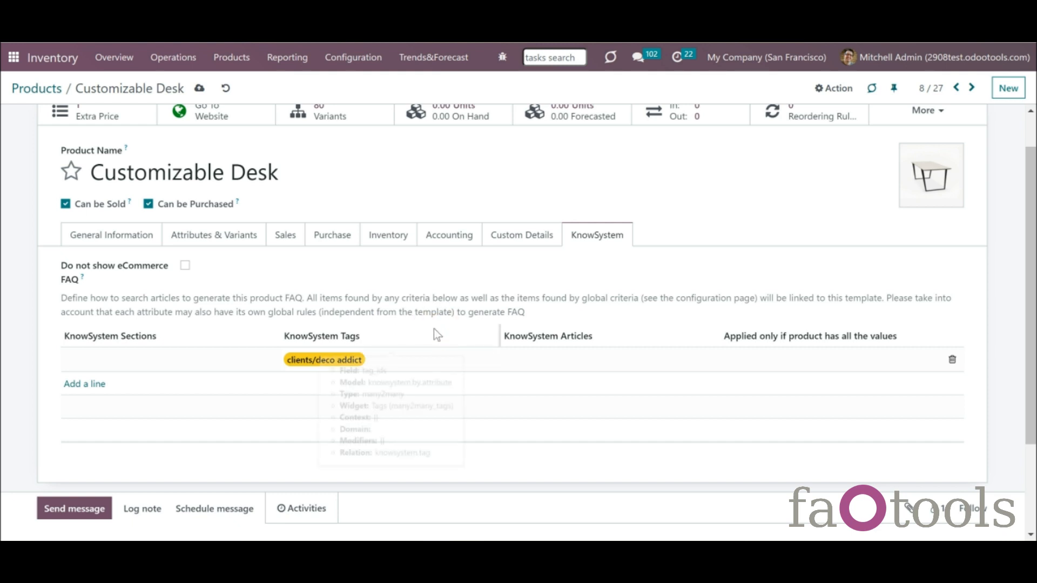
left_click(675, 391)
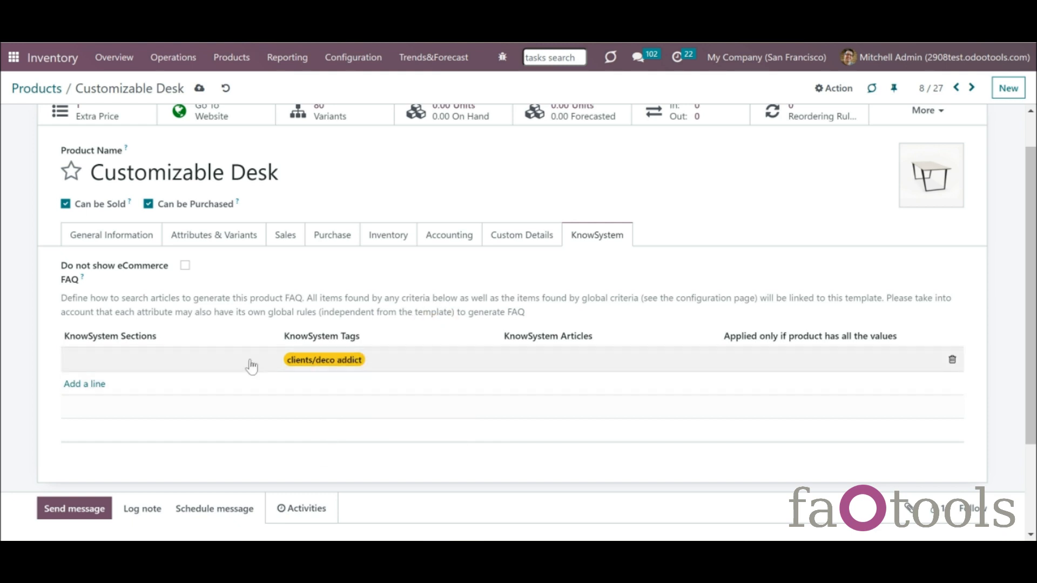
- Add a FAQ rule with the Black paint peculiarities article, restricted to Color: Black
left_click(95, 390)
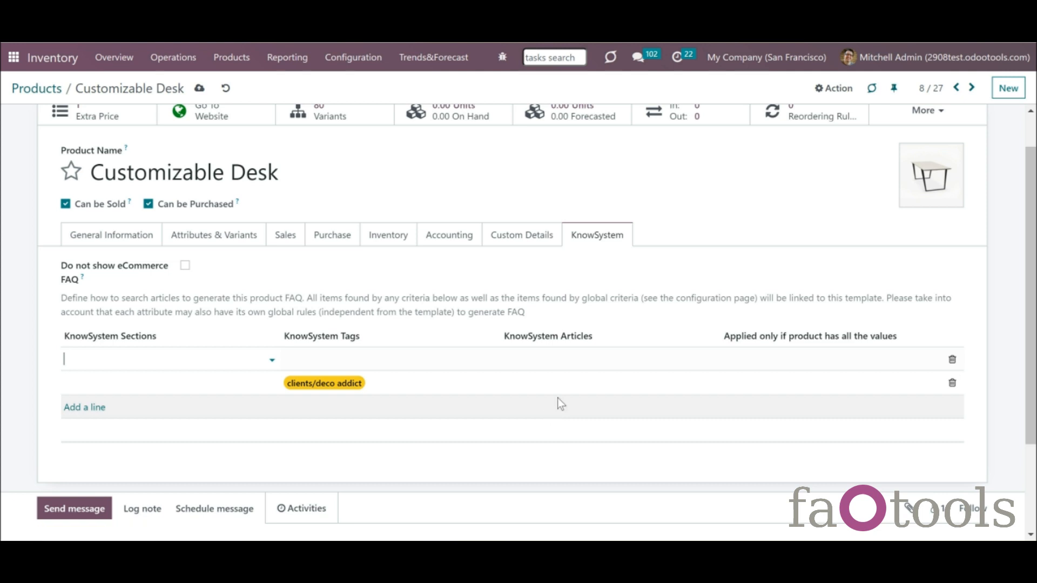
left_click(553, 359)
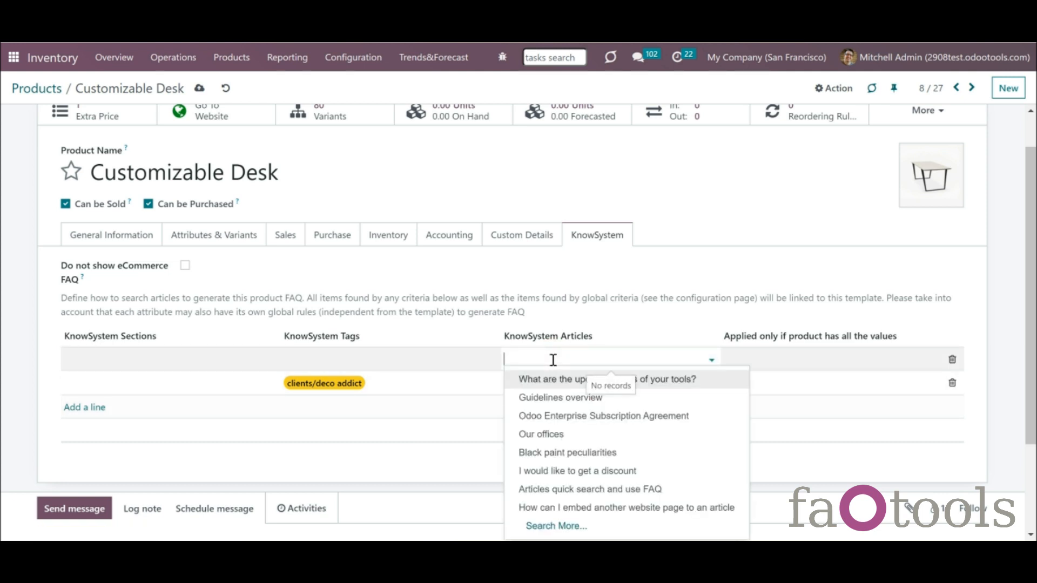
type("bl")
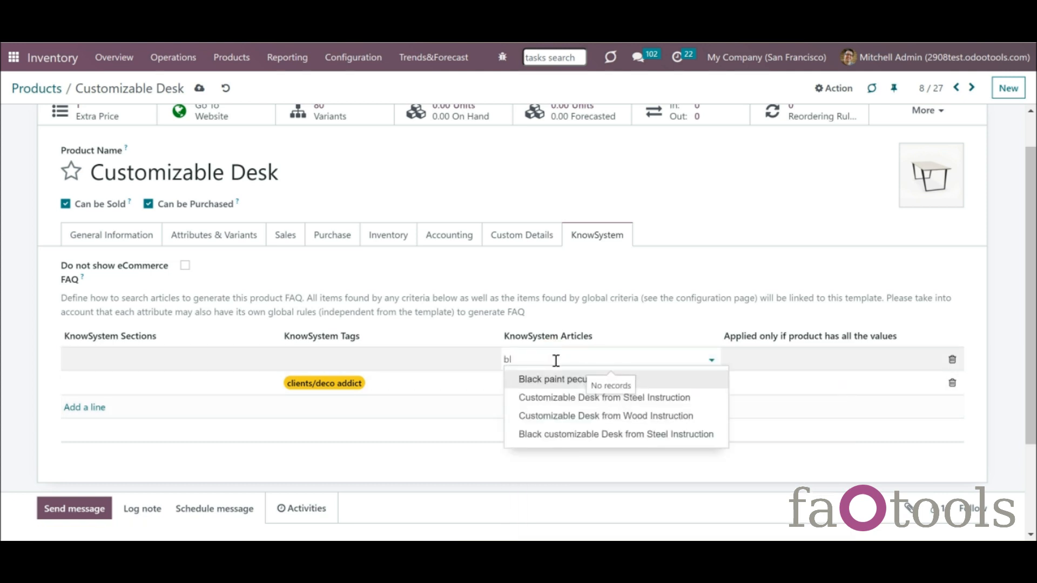
left_click(593, 380)
left_click(760, 354)
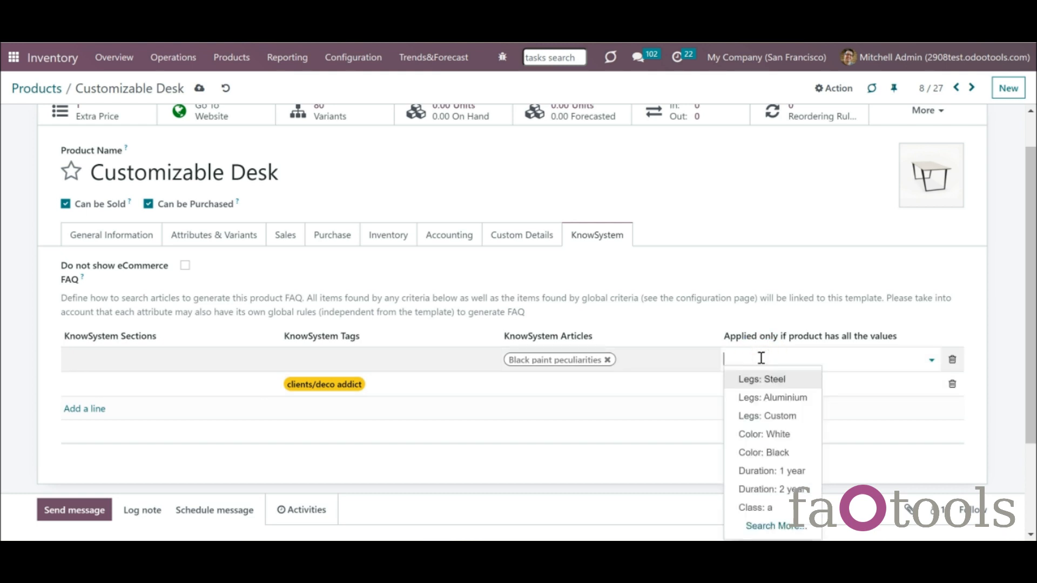
left_click(764, 452)
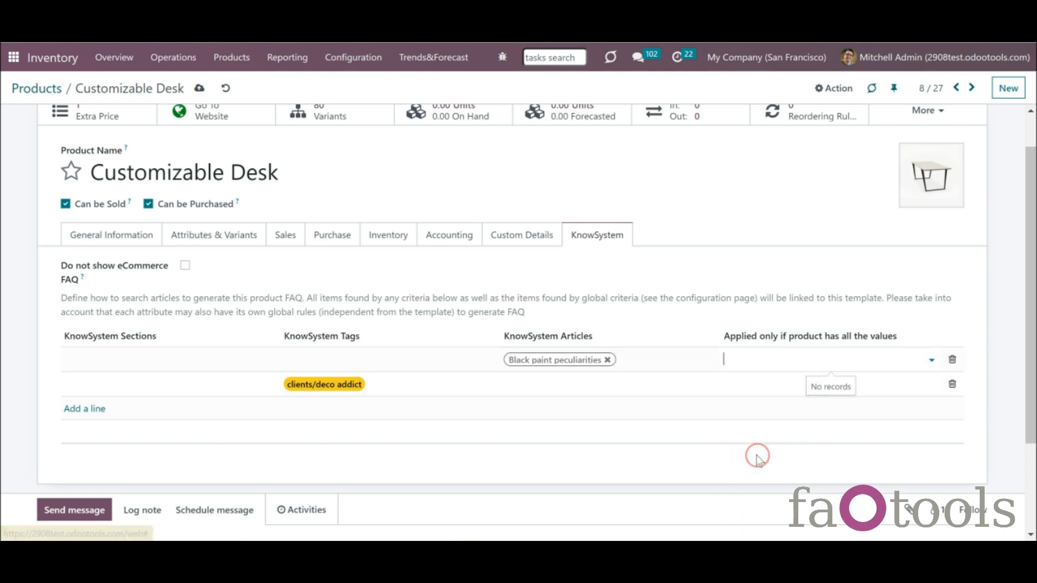
left_click(647, 323)
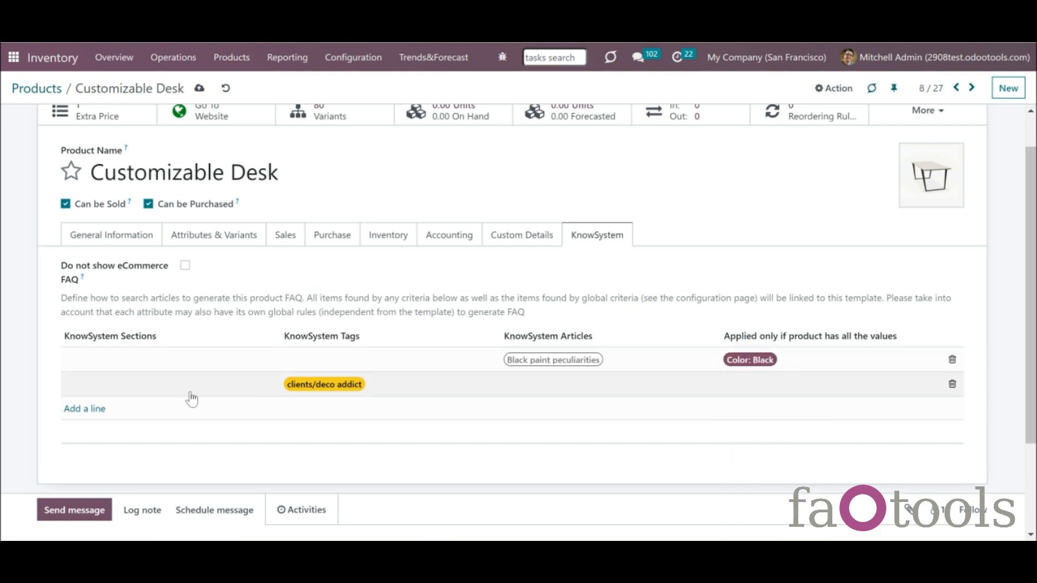
- Add a rule for Black customizable Desk from Steel Instruction requiring Color: Black and Legs: Steel, then save
left_click(85, 409)
left_click(574, 358)
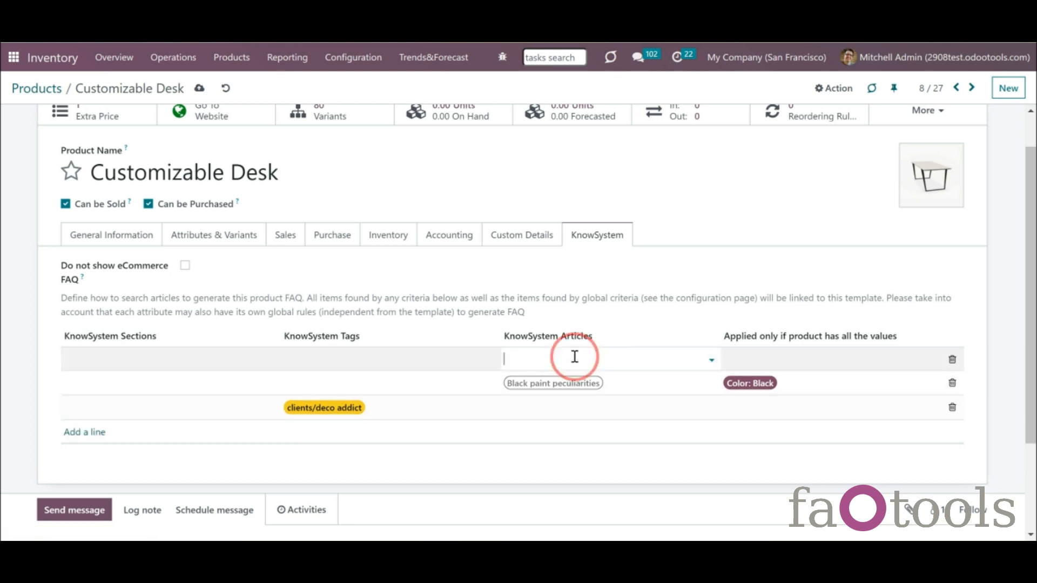
type("black")
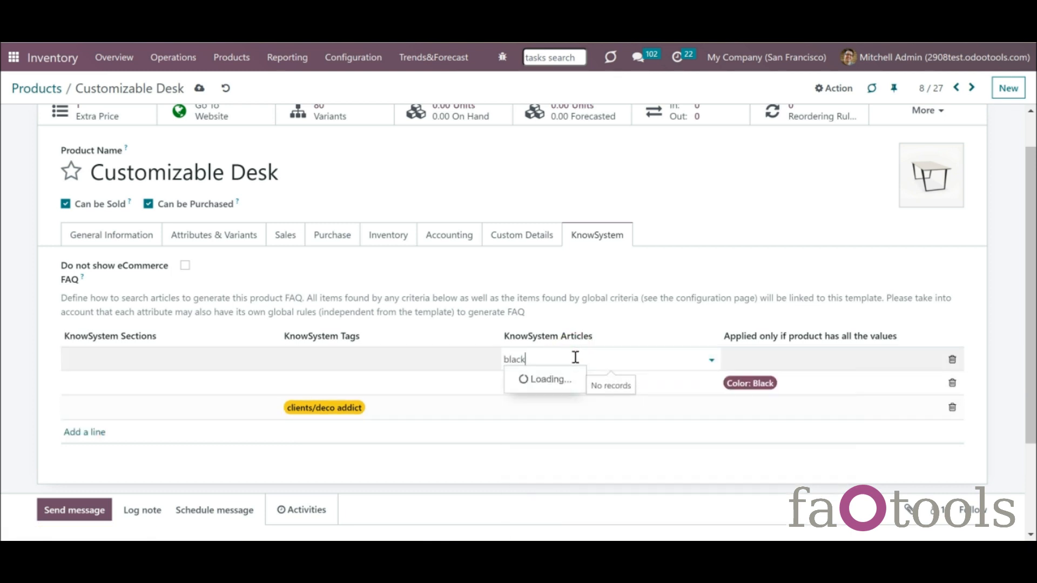
left_click(562, 397)
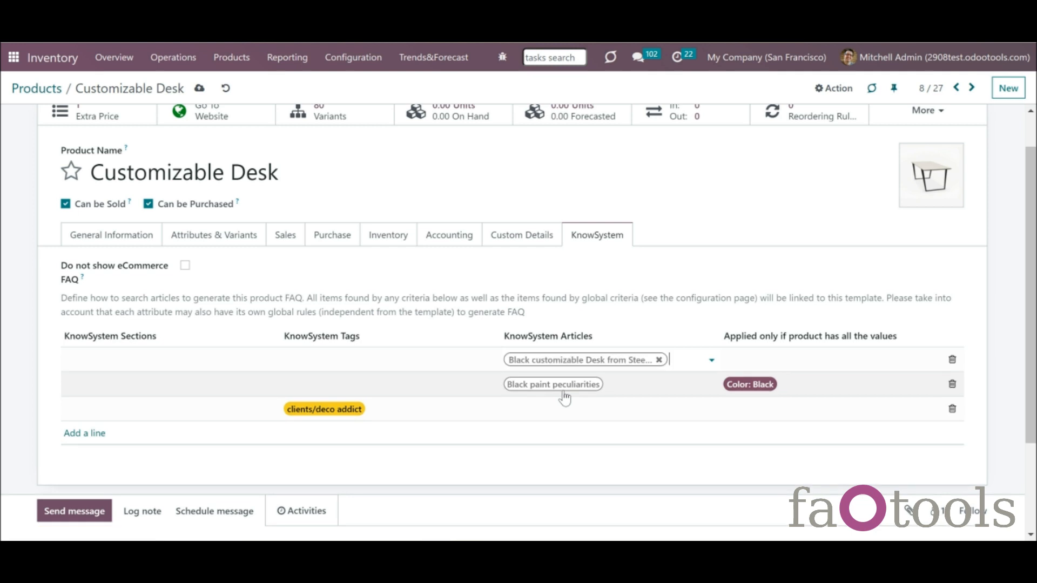
left_click(823, 361)
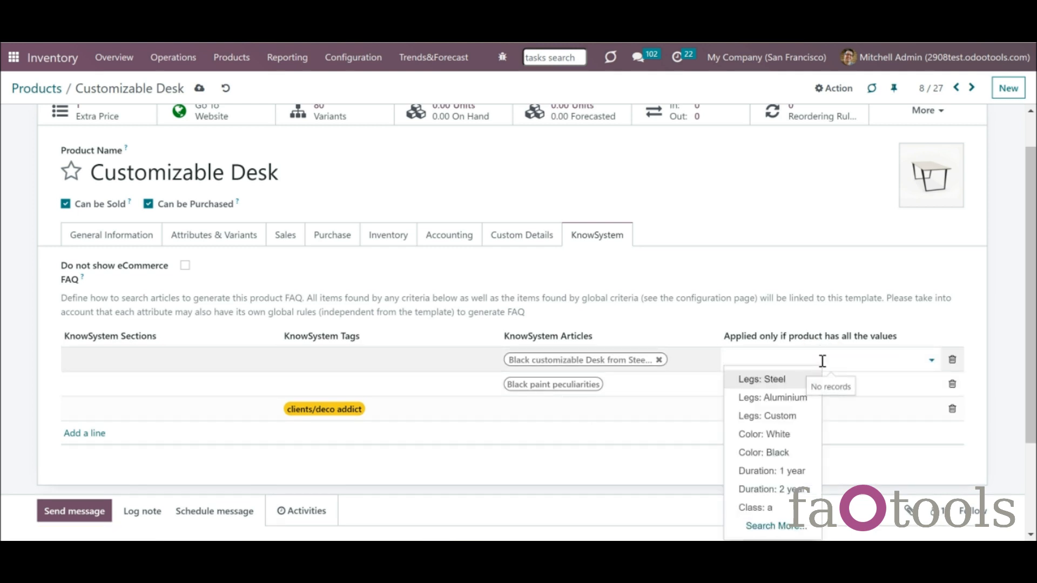
type("black")
left_click(787, 385)
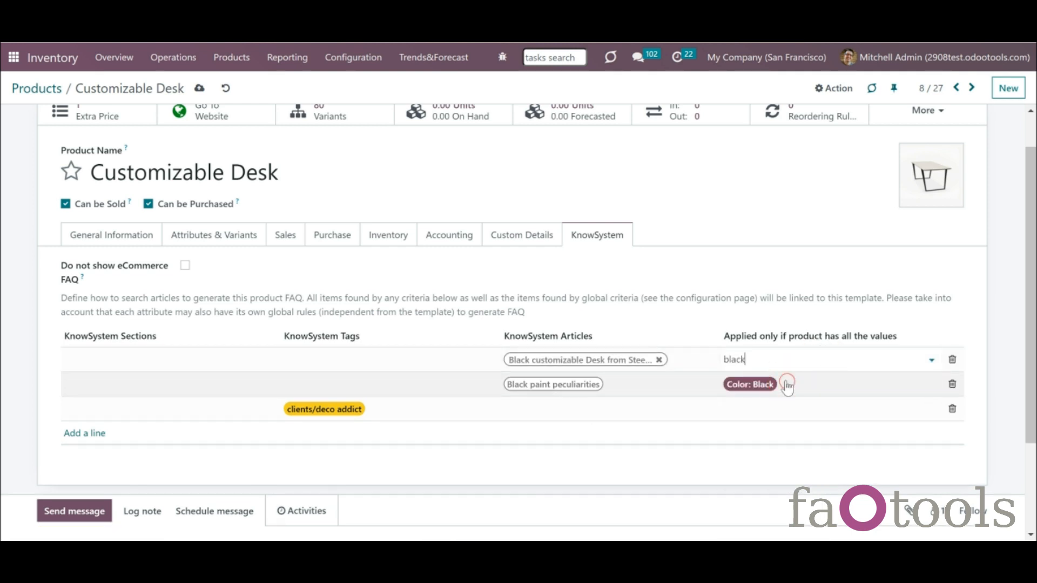
left_click(810, 378)
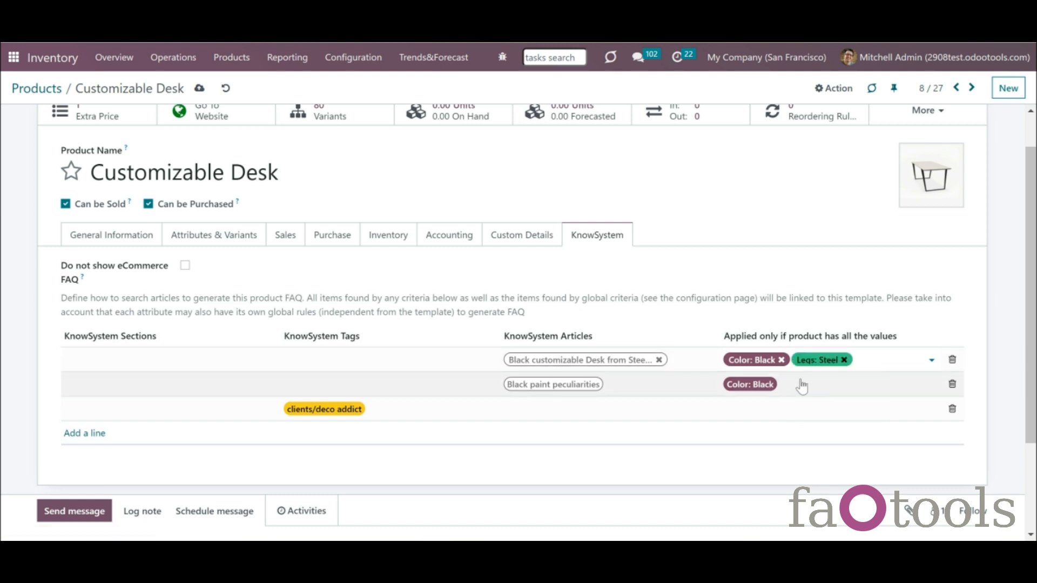
left_click(801, 385)
left_click(724, 468)
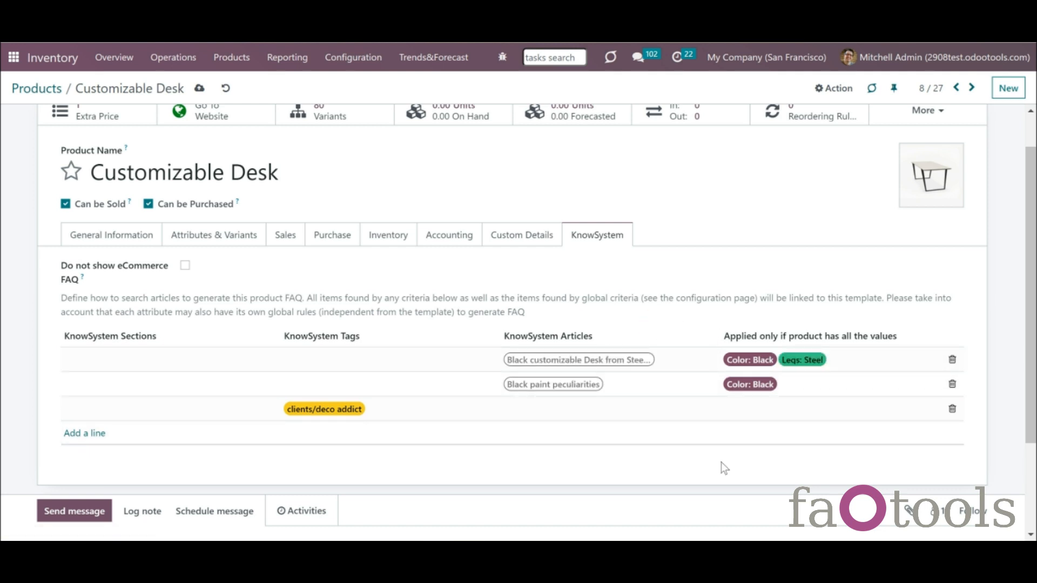
key("ctrl+s")
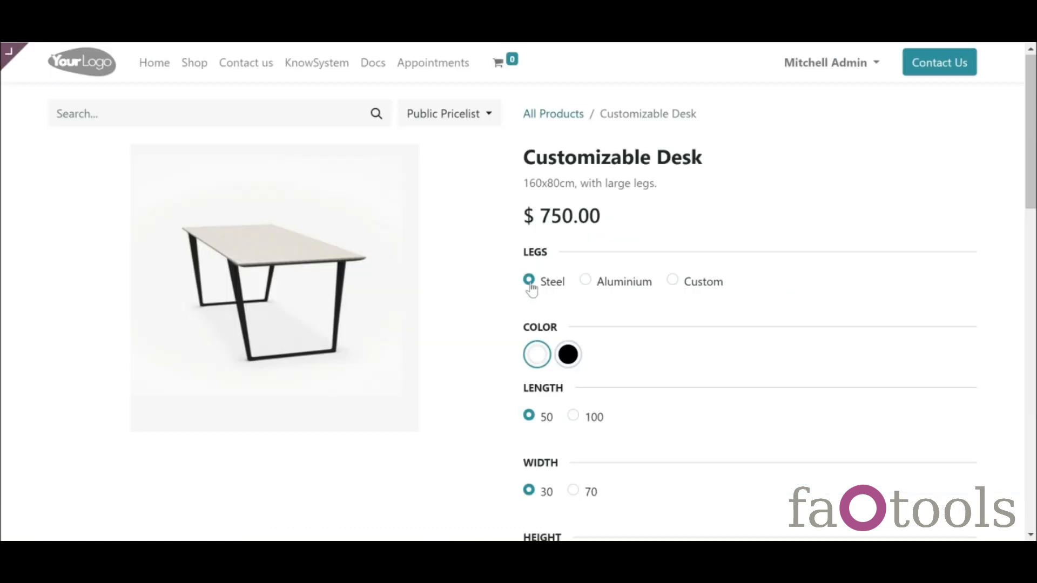
- Select the black desk variant and review its FAQ popup listing the black steel desk instruction
left_click(568, 355)
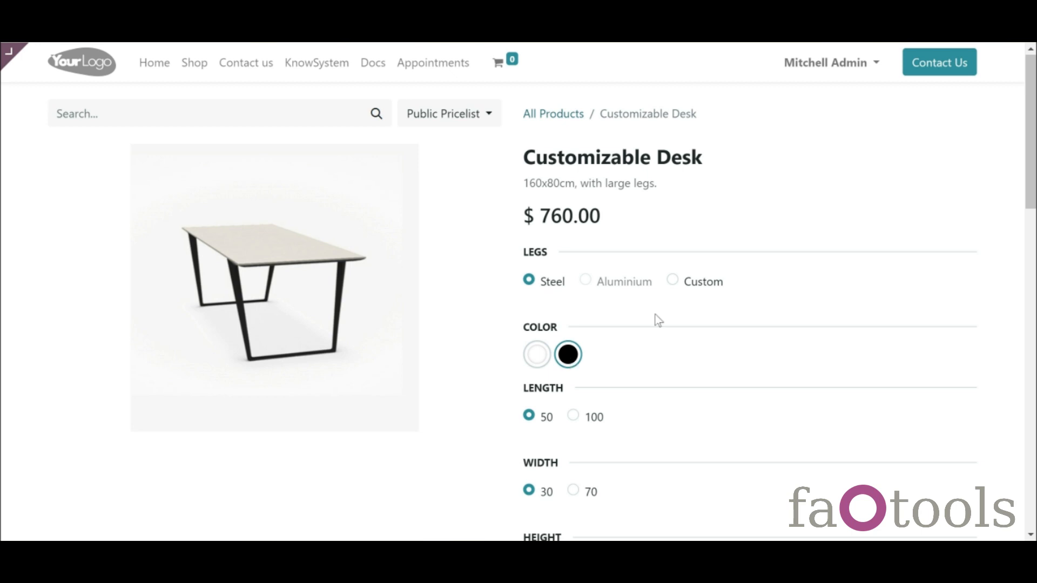
scroll(1029, 190, "down", 5)
scroll(1022, 189, "down", 1)
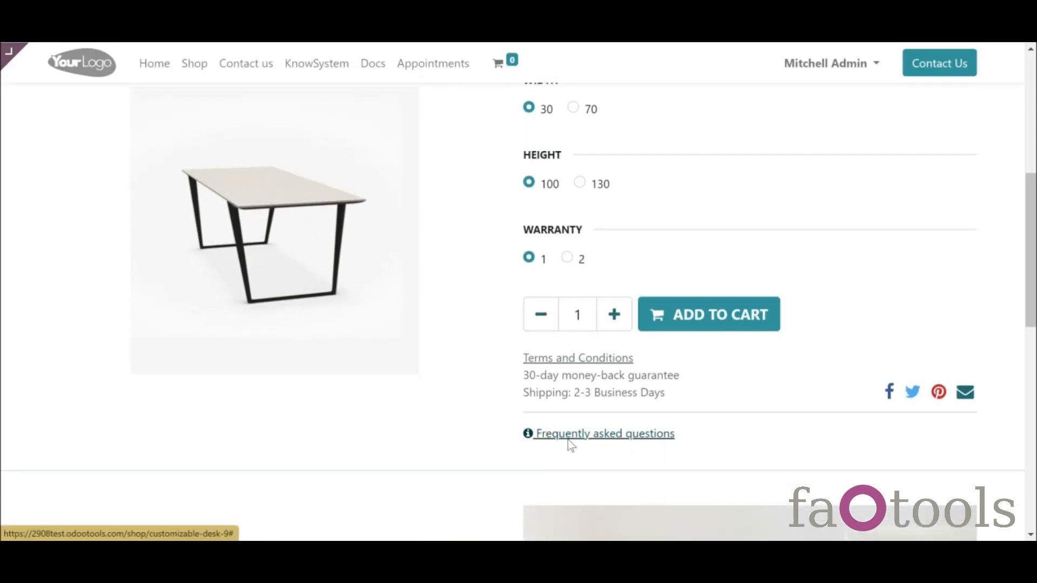
left_click(568, 439)
left_click_drag(974, 204, 1016, 401)
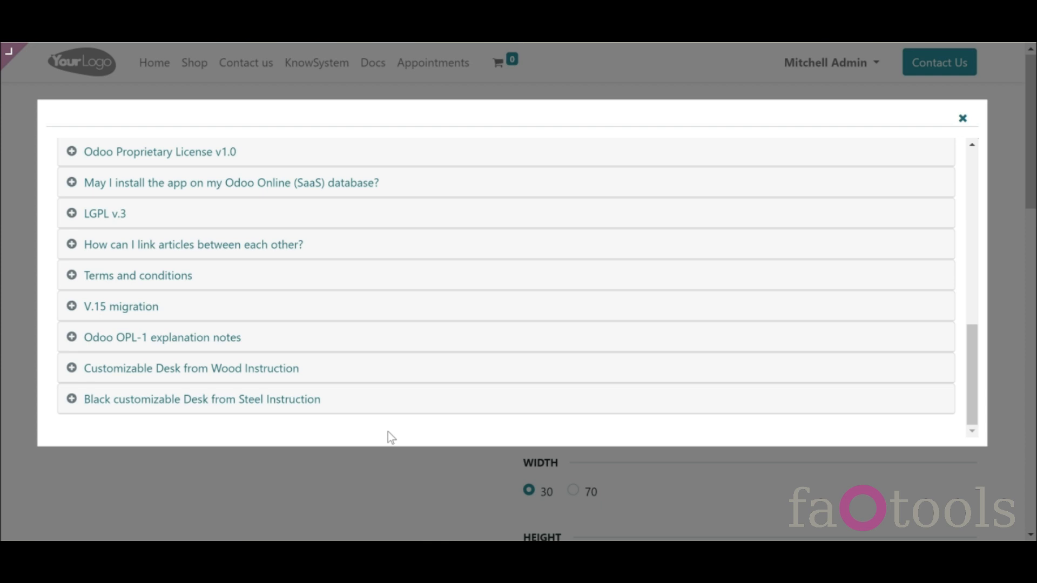
left_click(408, 464)
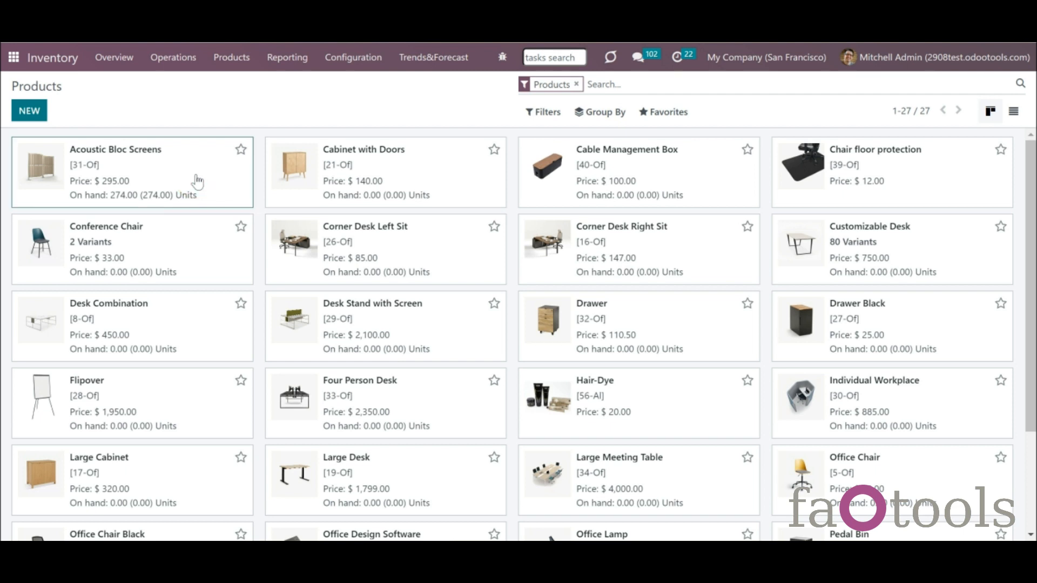
left_click(197, 174)
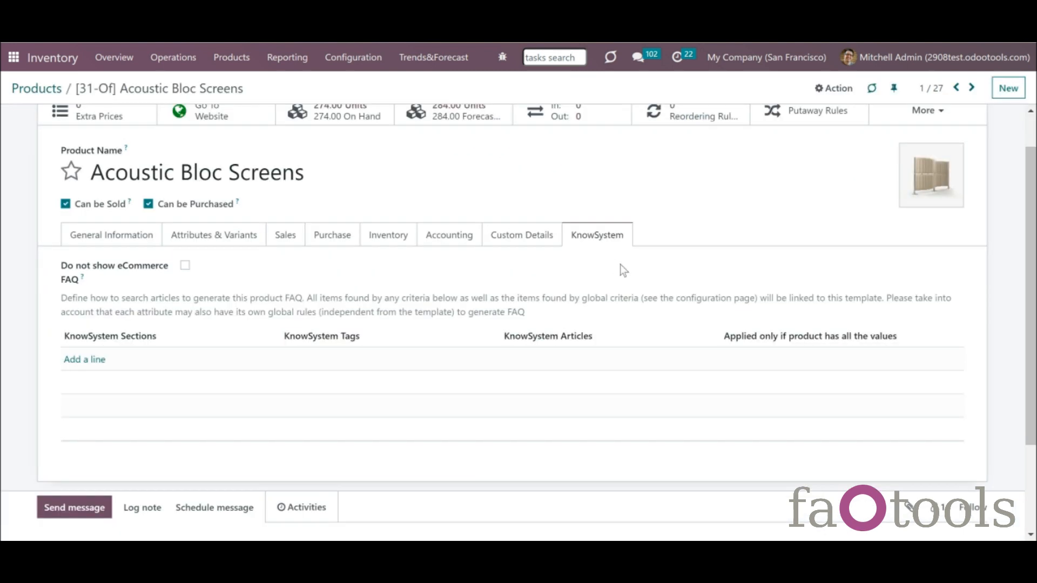
- Tick Do not show eCommerce FAQ for Acoustic Bloc Screens, save, and review the FAQ view options
left_click(185, 267)
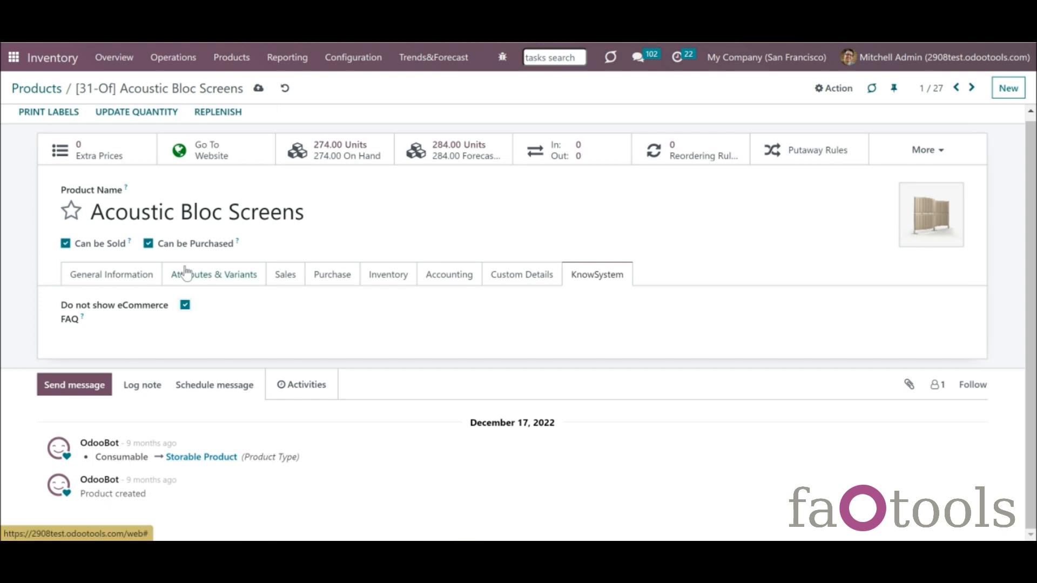
left_click(258, 89)
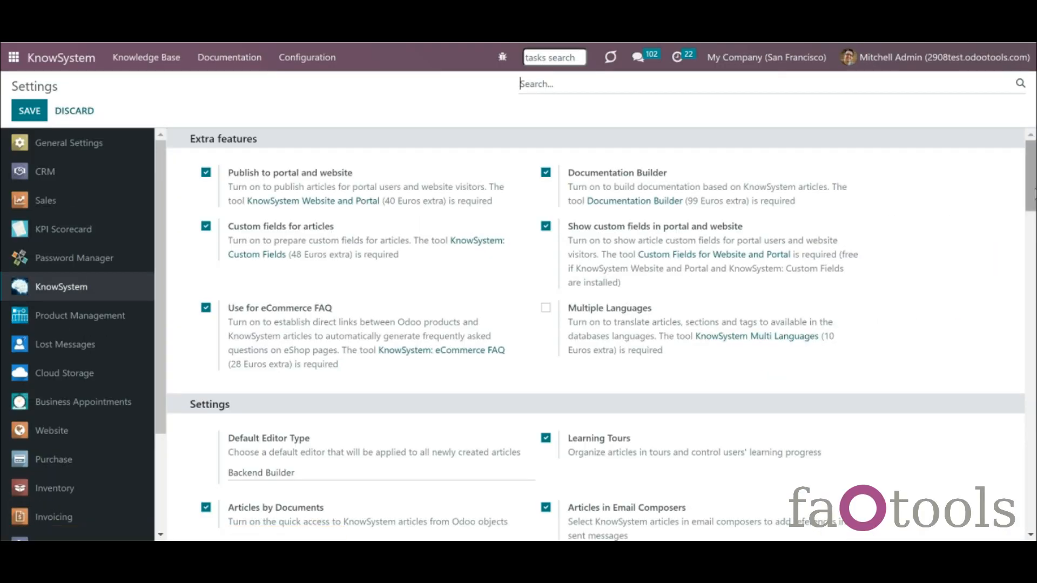
scroll(1021, 197, "down", 15)
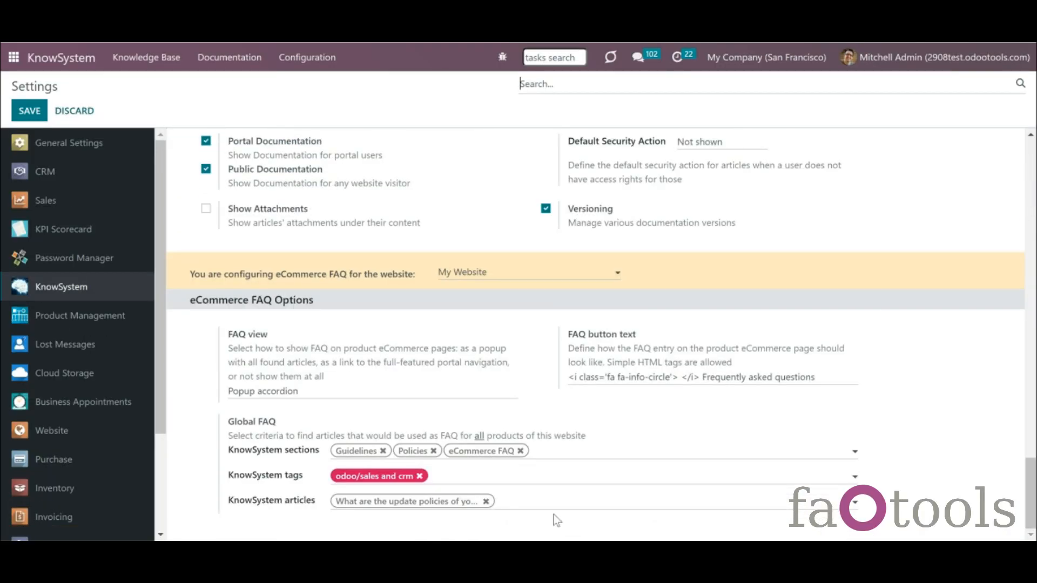
left_click(381, 392)
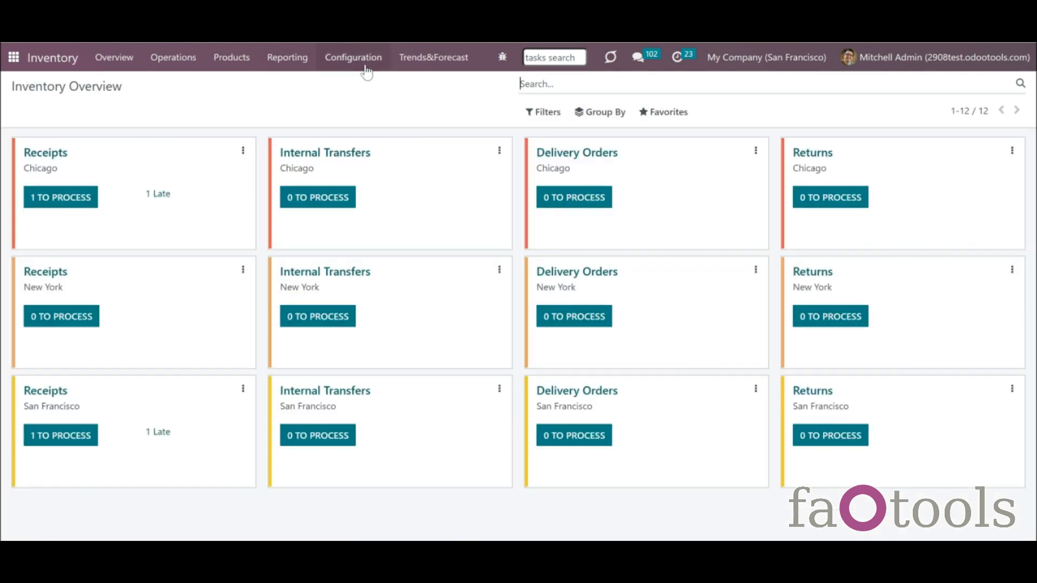
- Add a FAQ row with the Coloring Theory article to the Color attribute
left_click(364, 67)
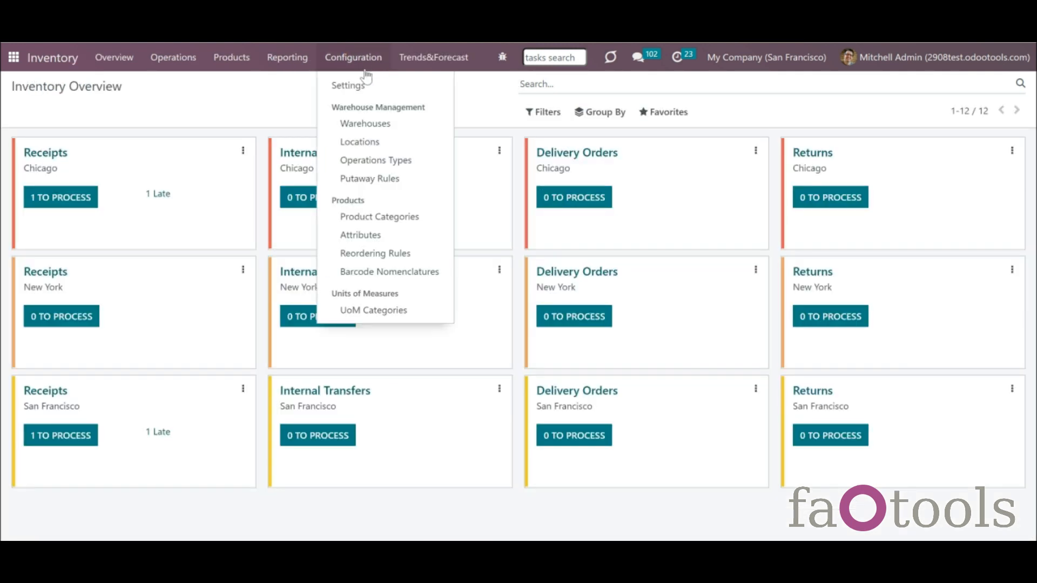
left_click(379, 235)
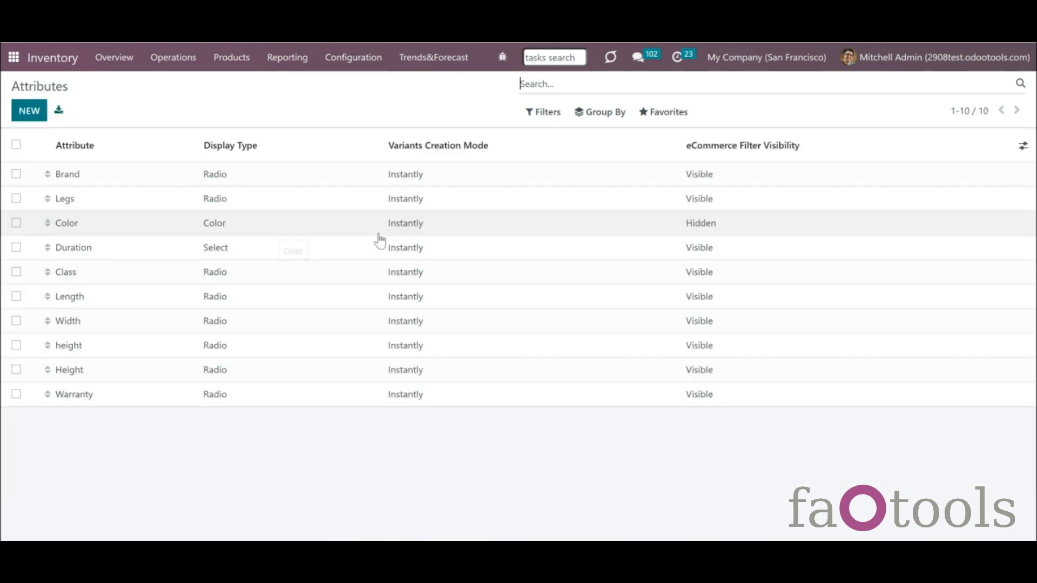
left_click(219, 229)
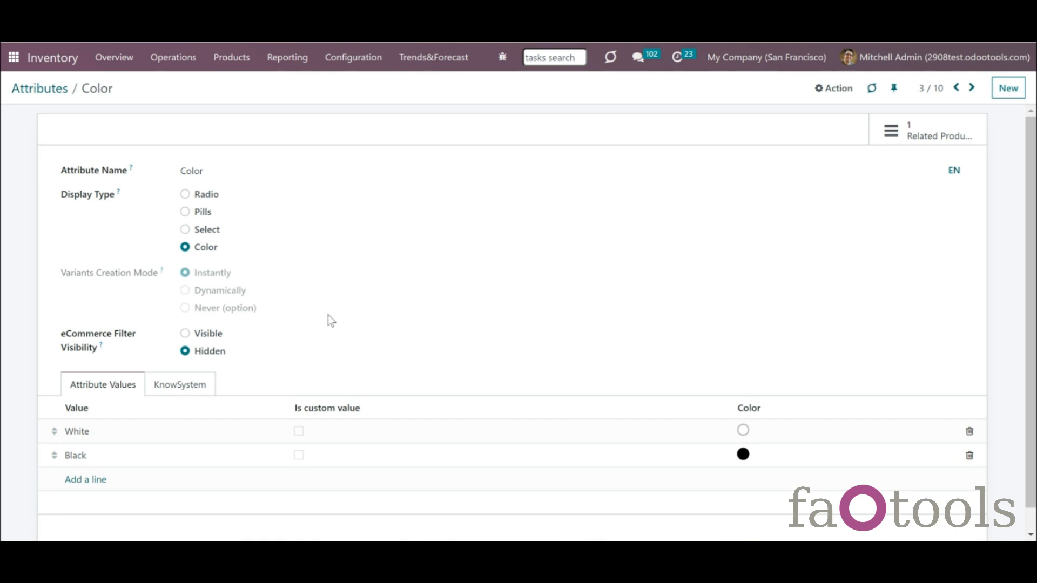
left_click(204, 390)
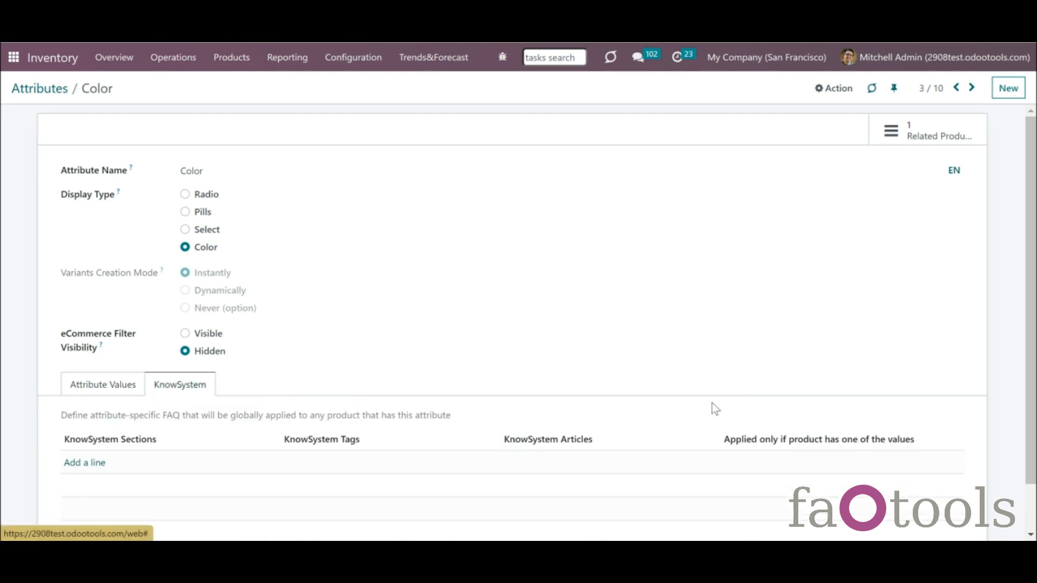
left_click_drag(1026, 378, 1026, 427)
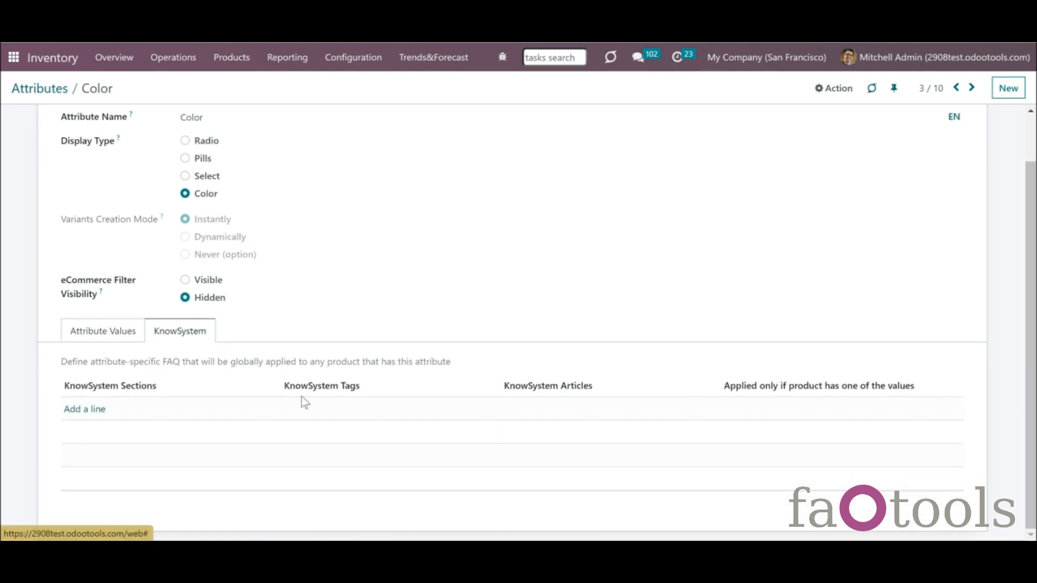
left_click(79, 410)
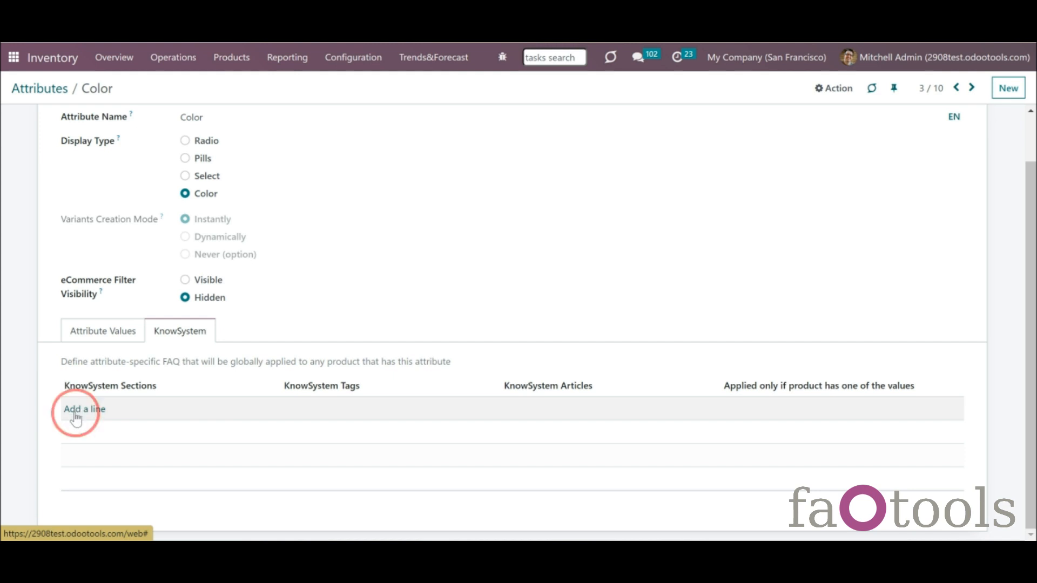
left_click(516, 411)
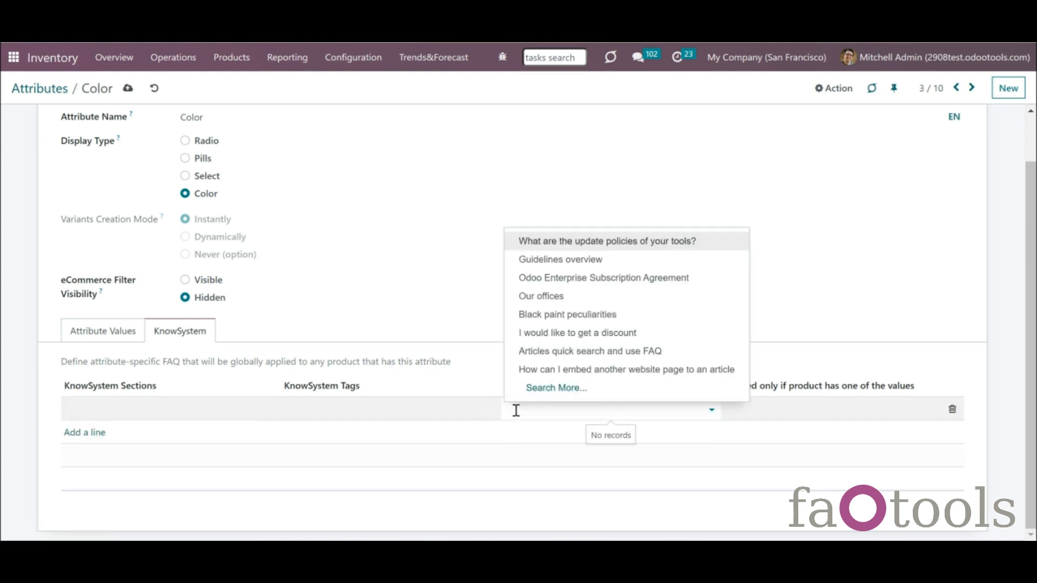
type("lo")
left_click(534, 433)
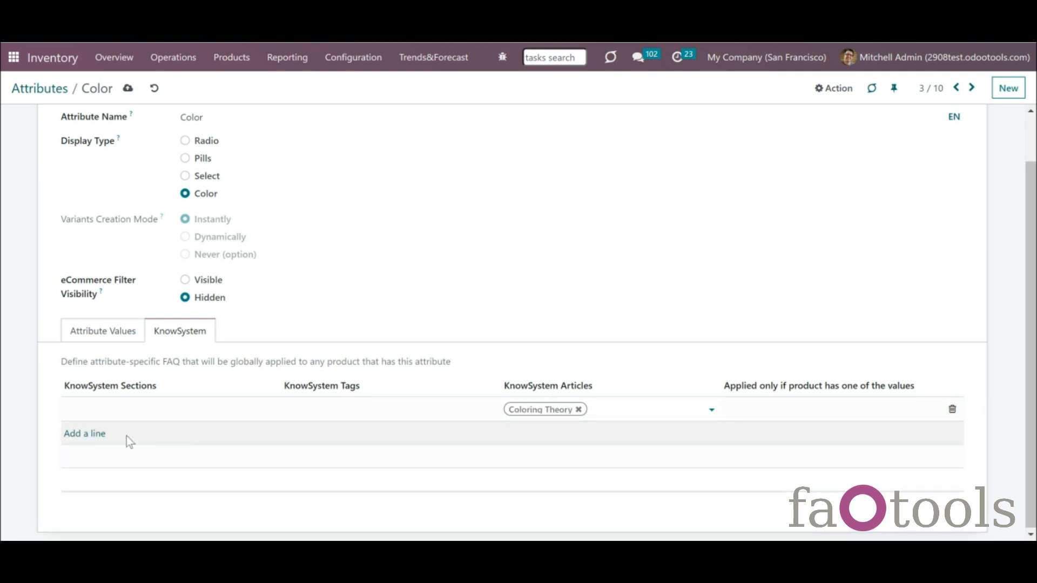
- Add a second Color FAQ row for the Policies/Internal legal notes section
left_click(87, 435)
left_click(175, 410)
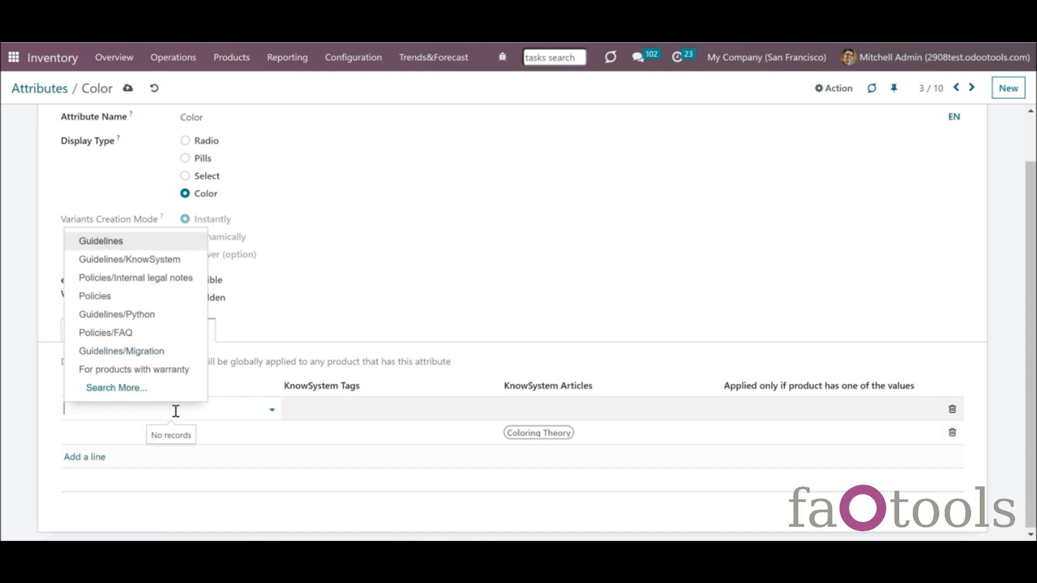
left_click(155, 277)
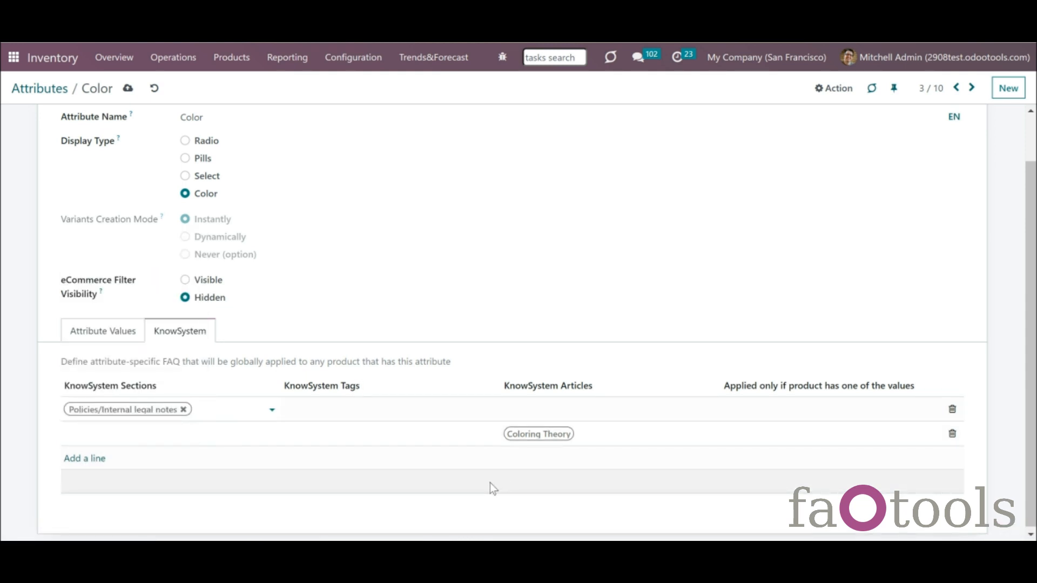
- Add a third Color FAQ row with Black paint peculiarities, limited to Color: Black
left_click(463, 314)
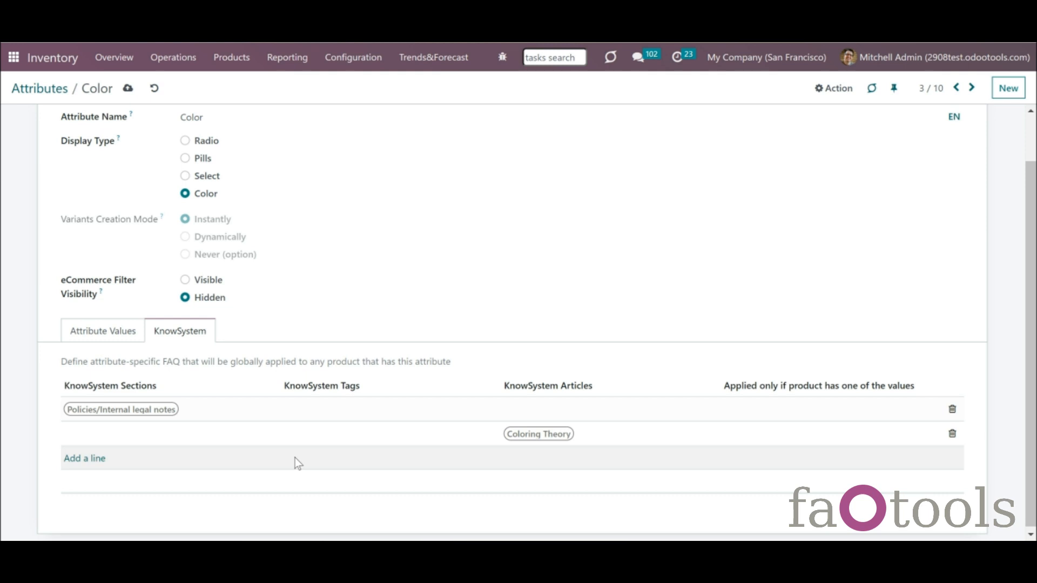
left_click(98, 464)
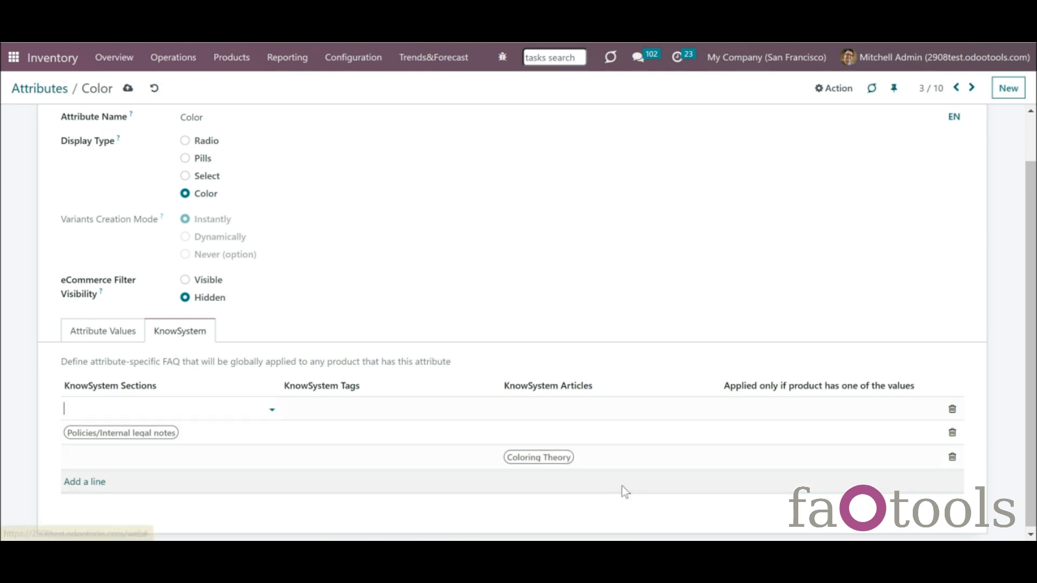
left_click(759, 408)
left_click(774, 452)
left_click(585, 408)
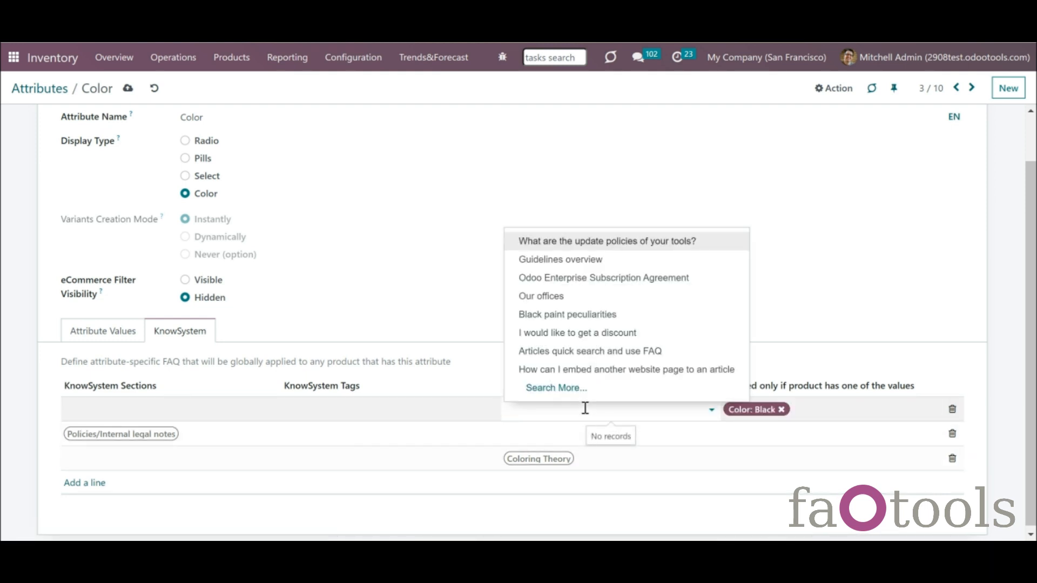
type("bl")
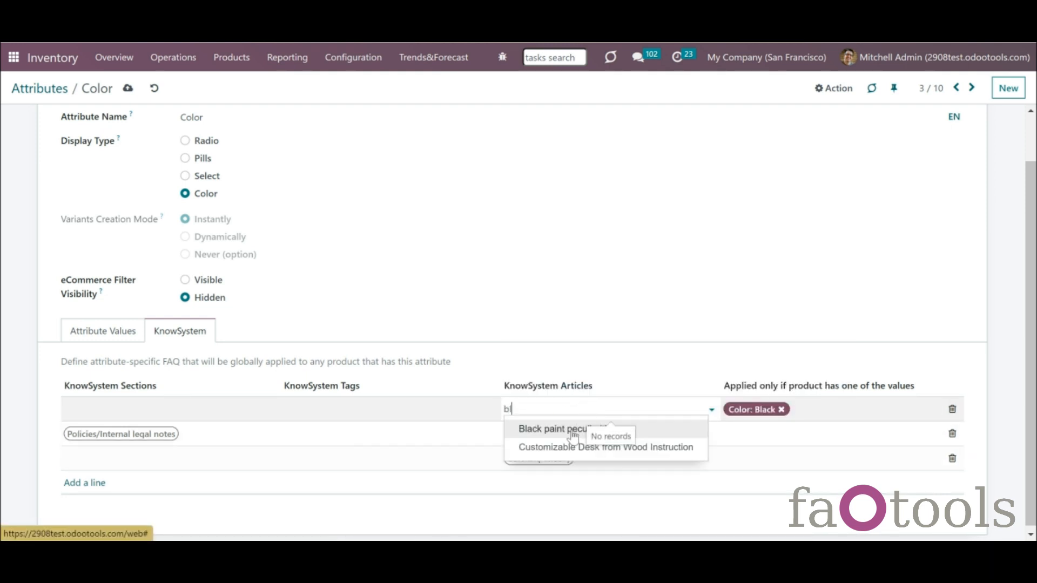
left_click(571, 433)
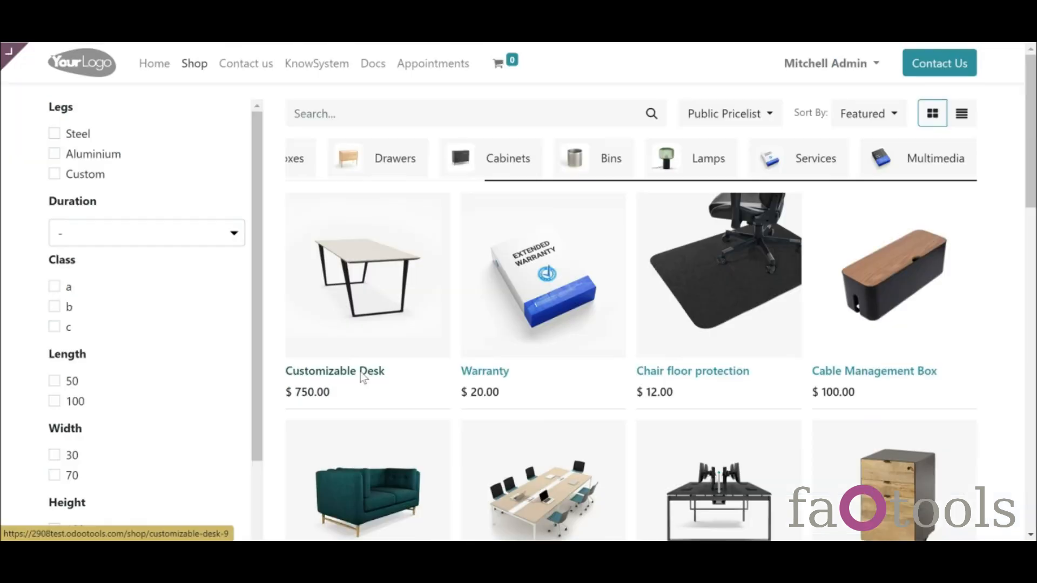
- Pick black, height 130 and warranty 2 for the Customizable Desk and view its FAQ
left_click(360, 373)
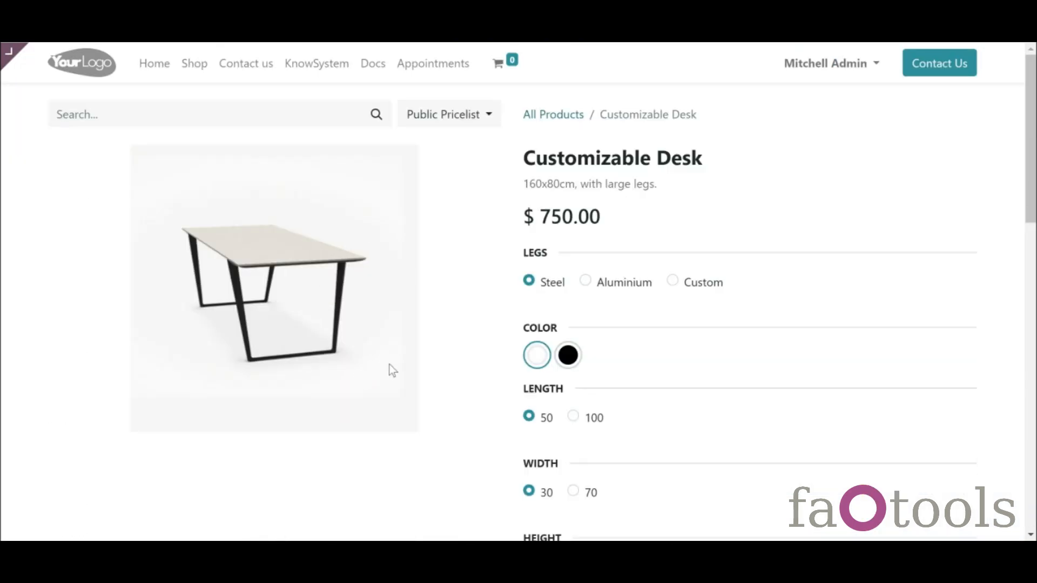
left_click(567, 356)
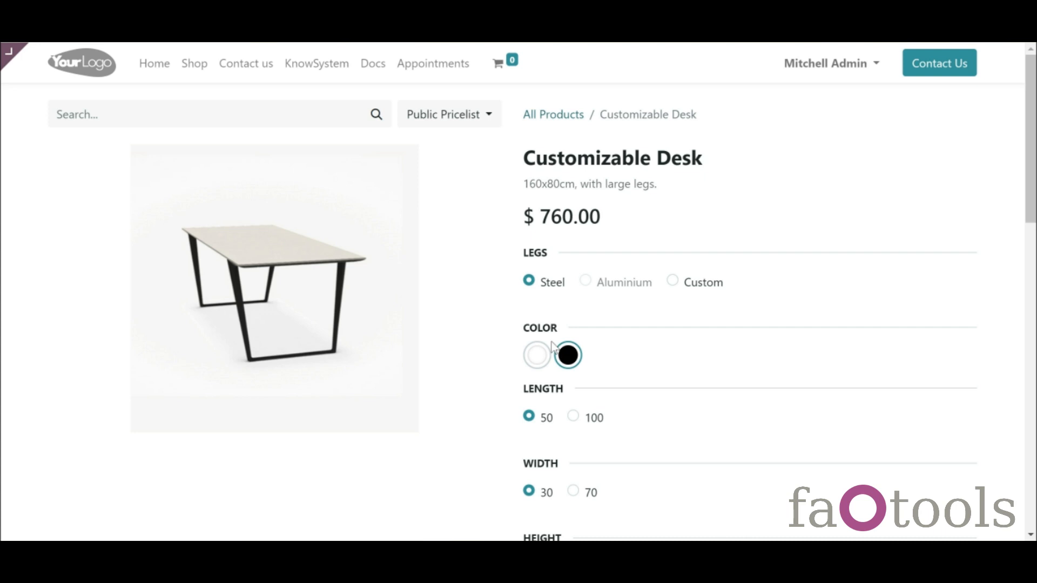
left_click_drag(1035, 186, 1036, 215)
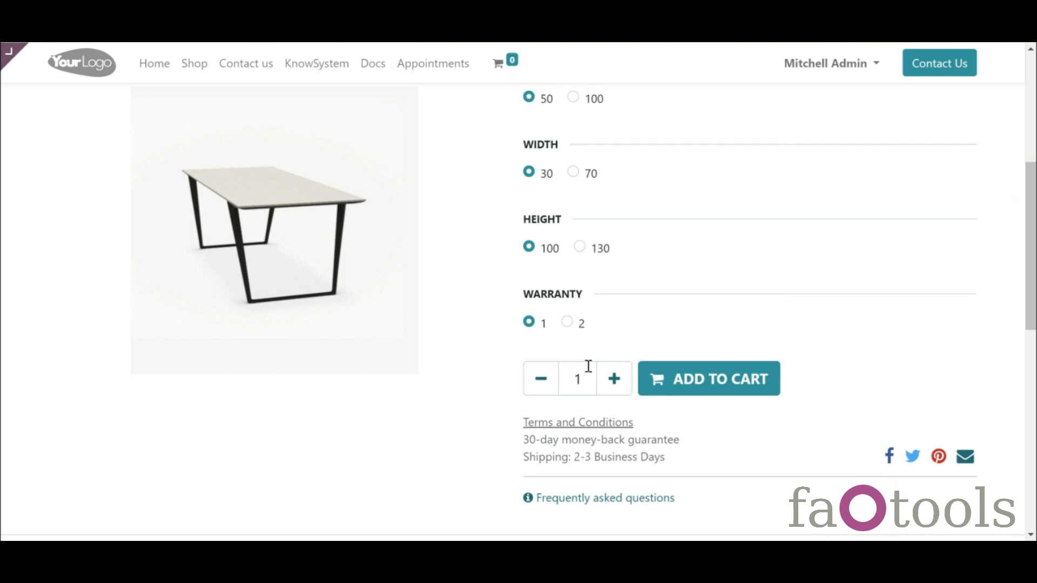
left_click(567, 323)
left_click(579, 247)
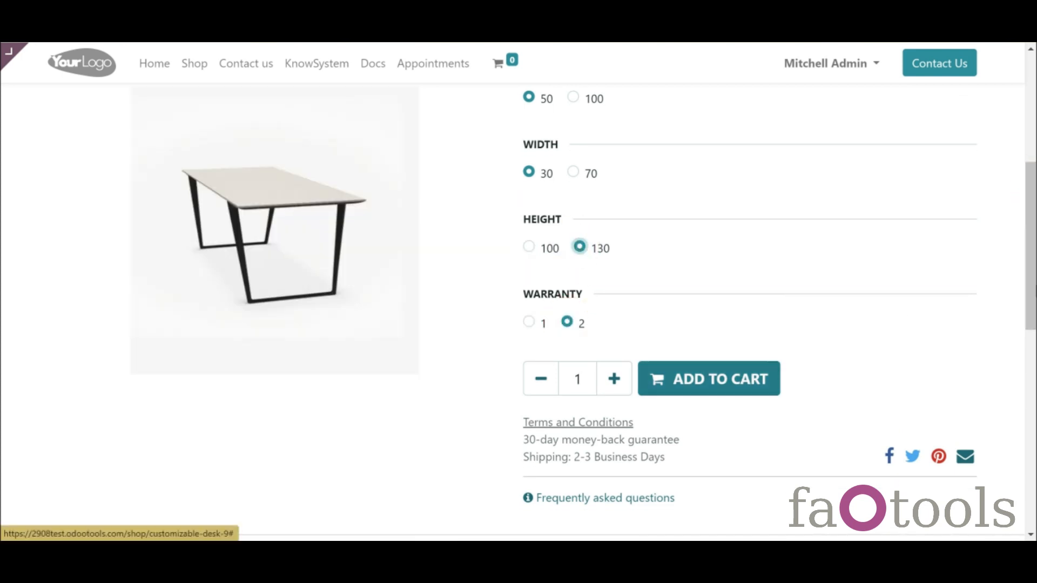
left_click_drag(1030, 283, 1030, 303)
left_click(636, 384)
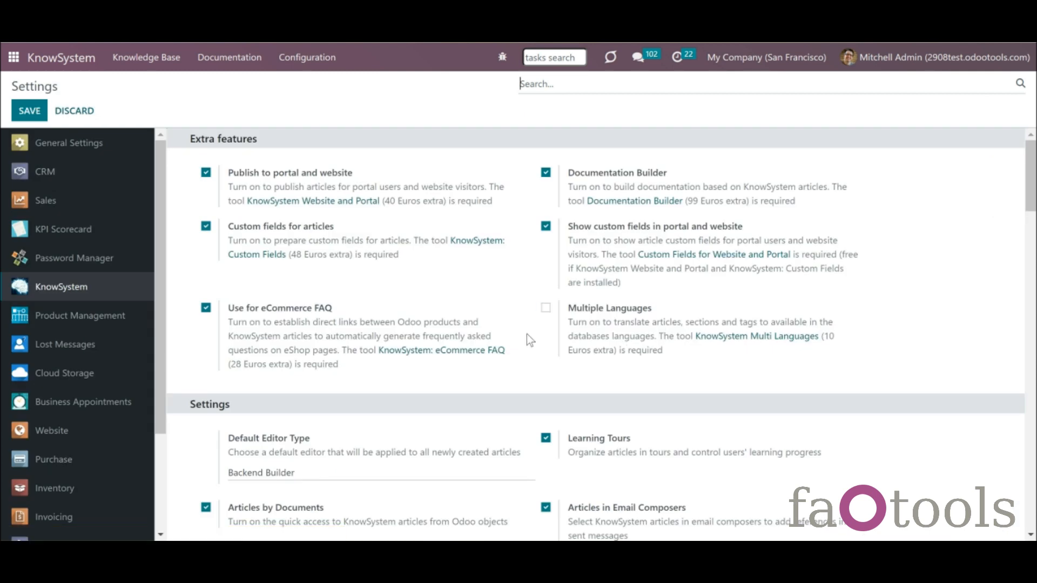
- Enable Multiple Languages and add German / Deutsch for My Website and My Website 2
left_click(545, 309)
left_click(33, 113)
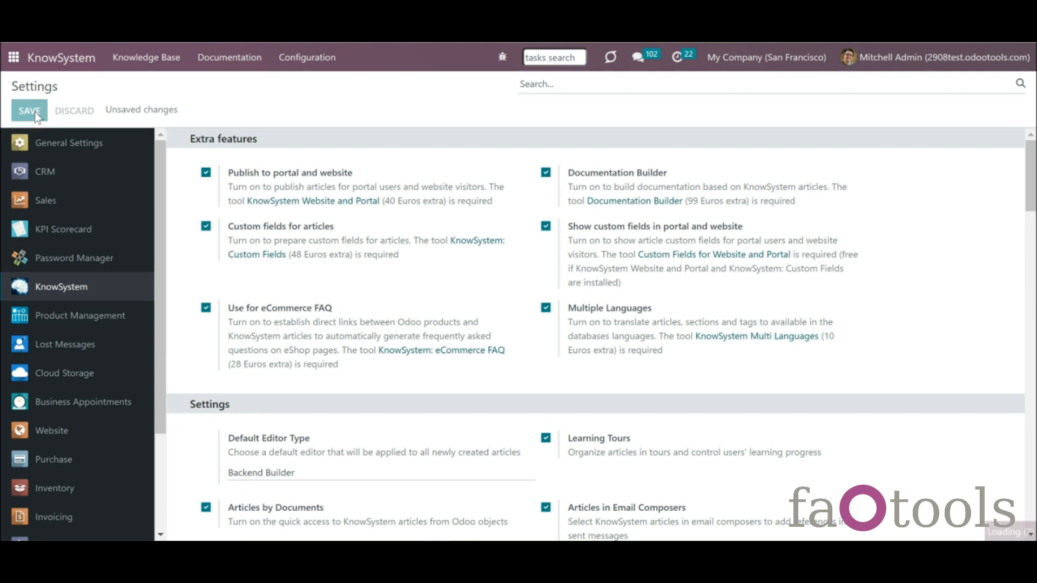
left_click(296, 493)
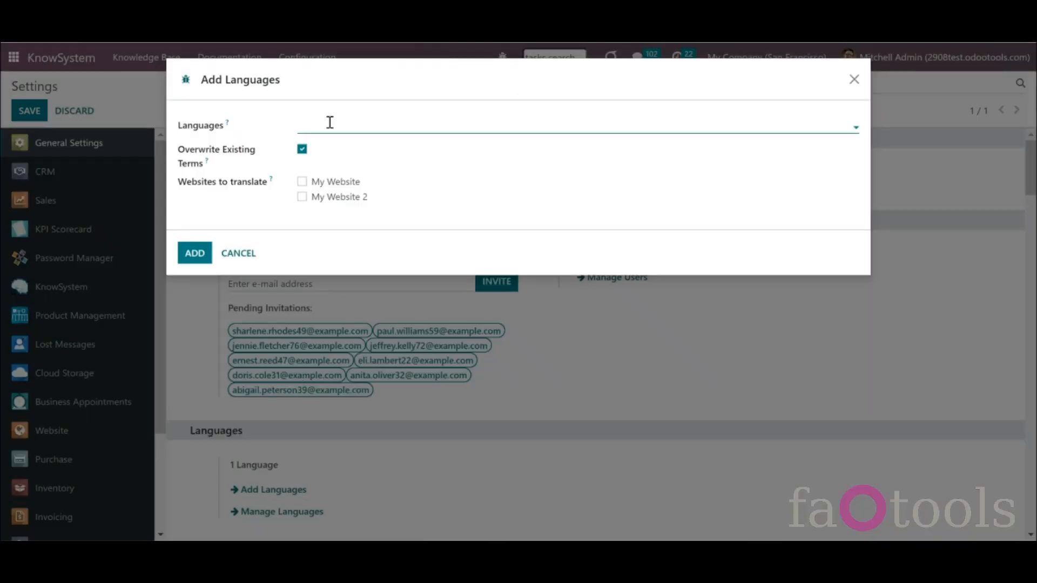
type("ger")
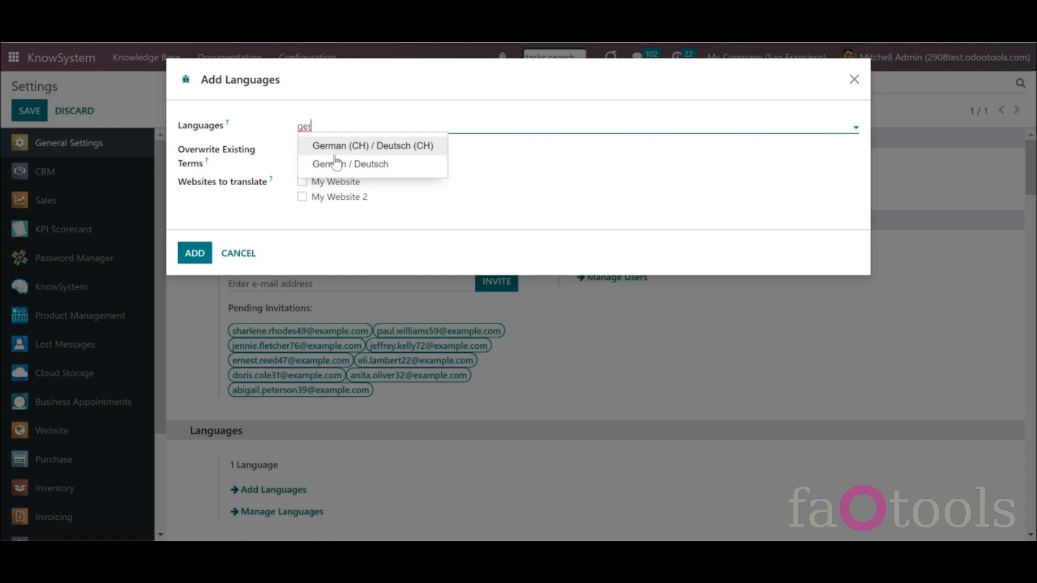
left_click(335, 164)
left_click(302, 183)
left_click(302, 197)
left_click(192, 255)
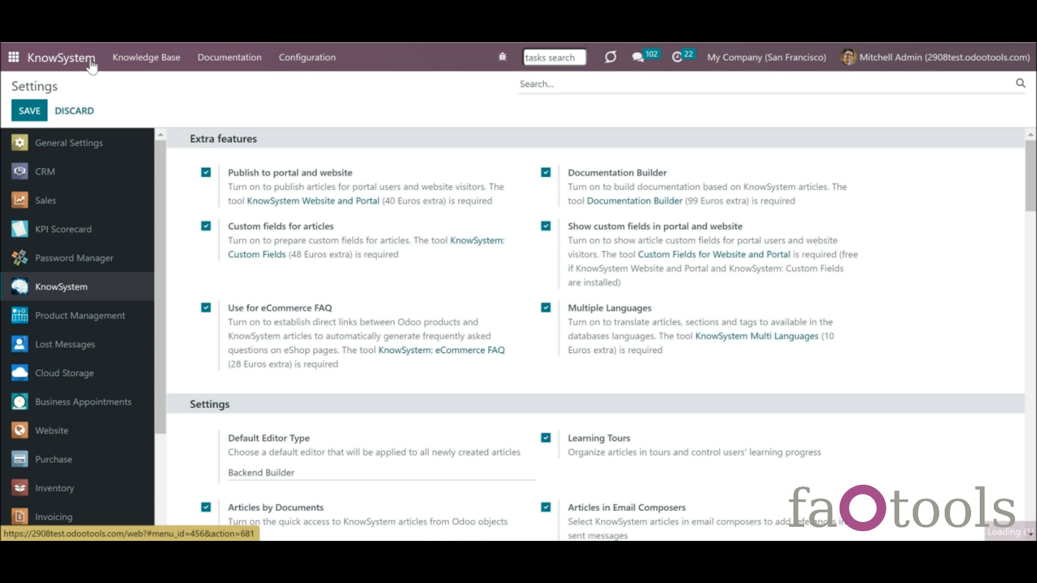
- Inspect the settings of the Guidelines section, odoo tag and Guidelines type in KnowSystem
left_click(92, 64)
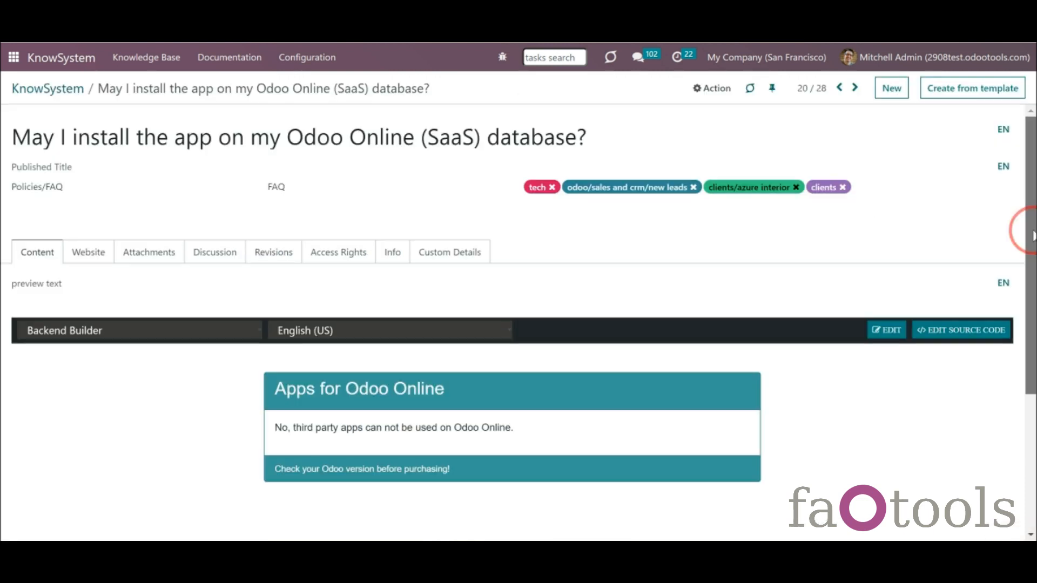
scroll(1021, 227, "down", 3)
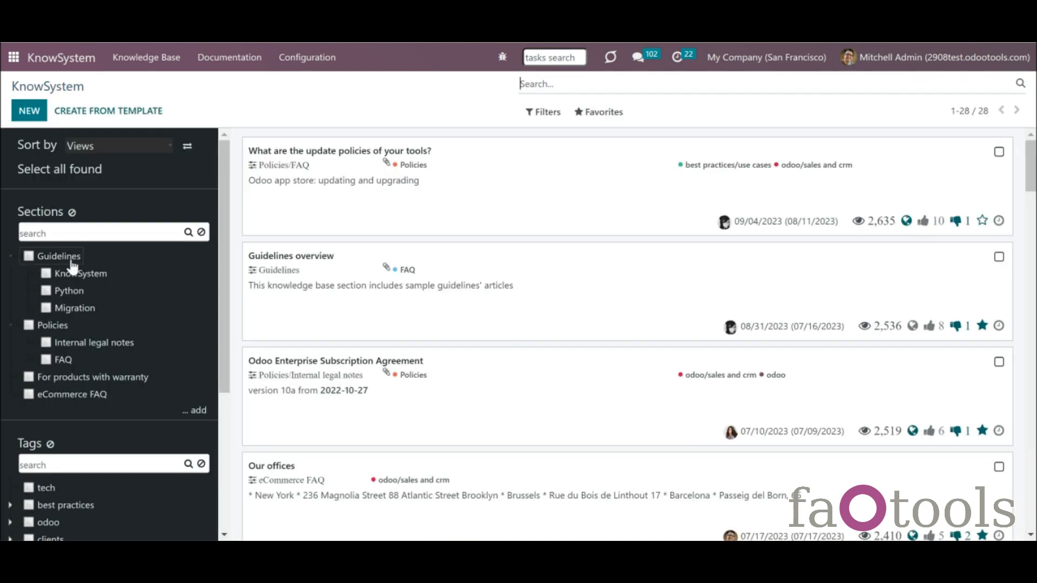
right_click(67, 260)
left_click(74, 316)
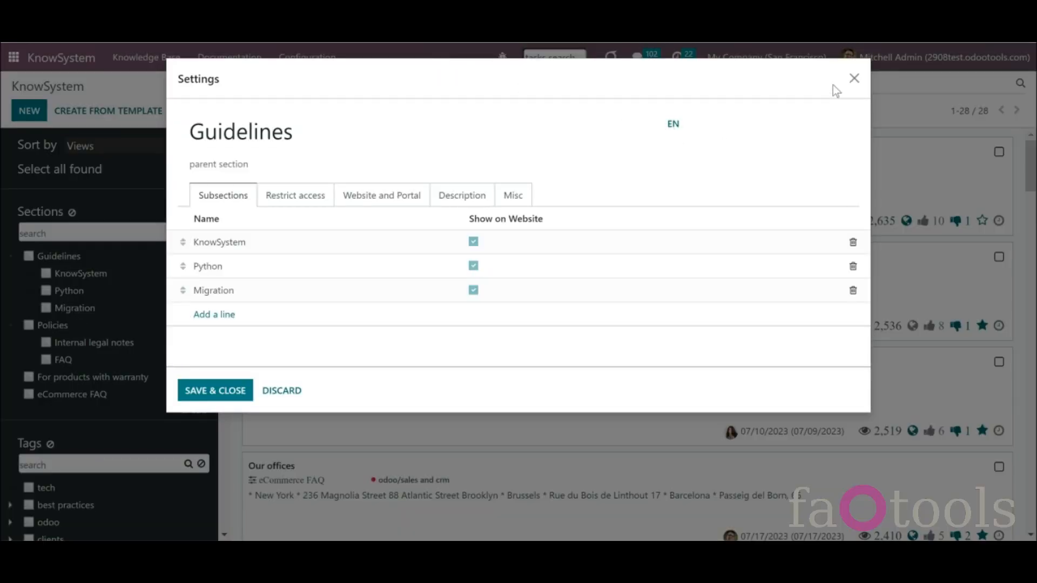
left_click(854, 78)
scroll(123, 435, "down", 4)
right_click(47, 301)
left_click(88, 362)
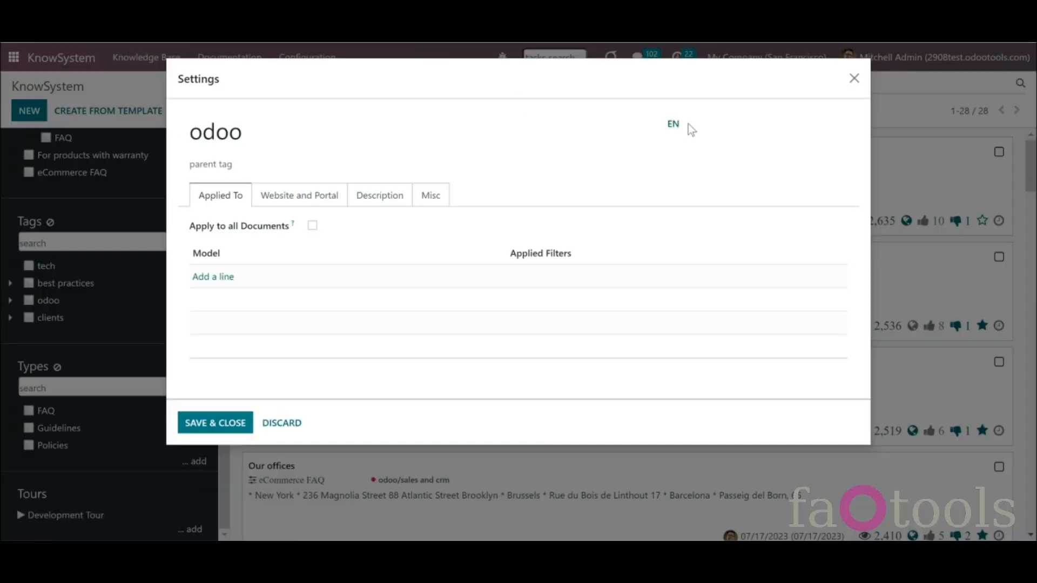
left_click(854, 78)
right_click(47, 412)
left_click(79, 477)
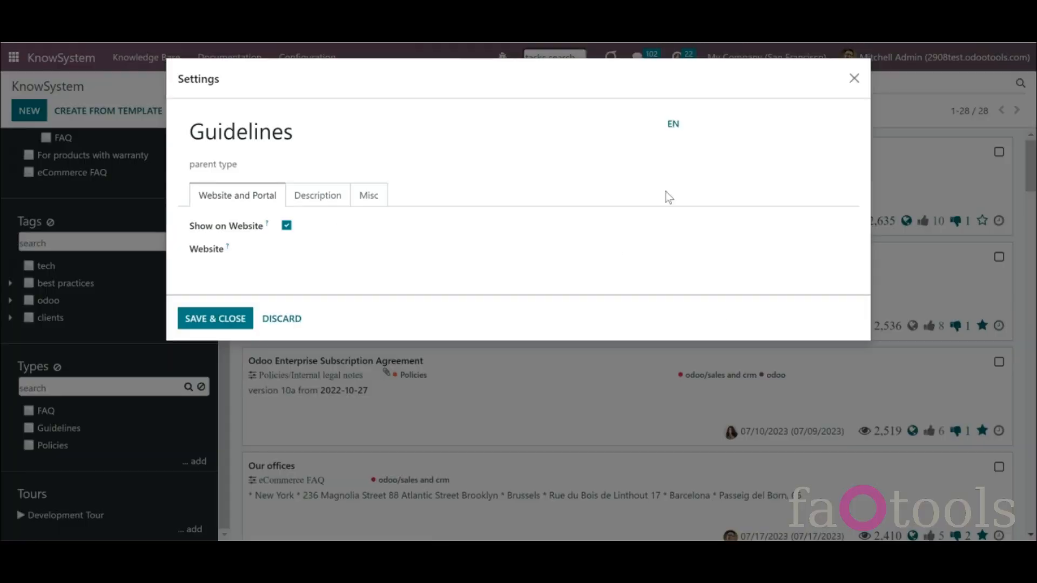
left_click(854, 79)
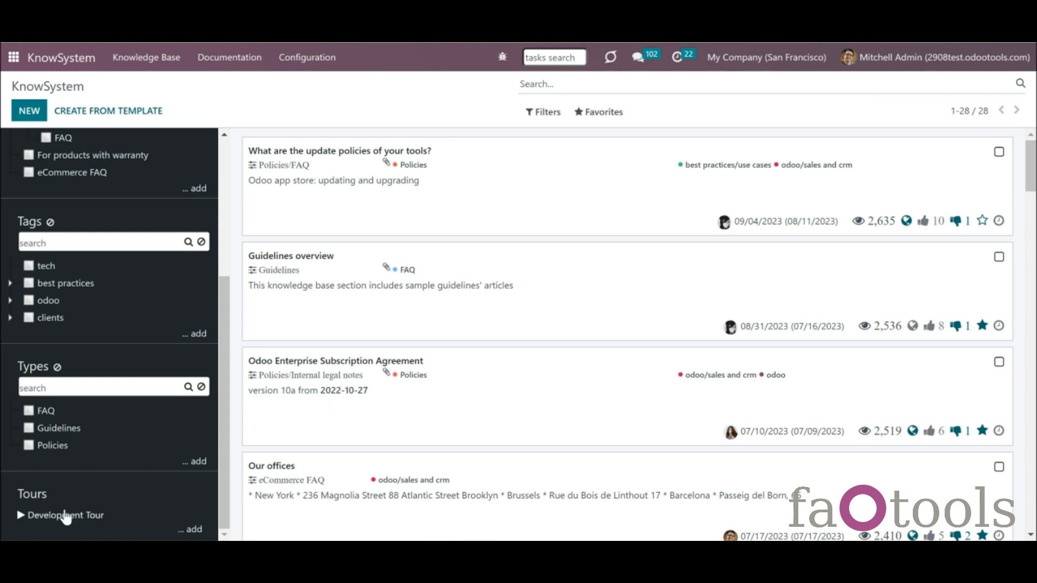
- Set the article's German title to 'Darf ich die App auf meiner Odoo Online (SaaS) Datenbank installieren?'
left_click(65, 515)
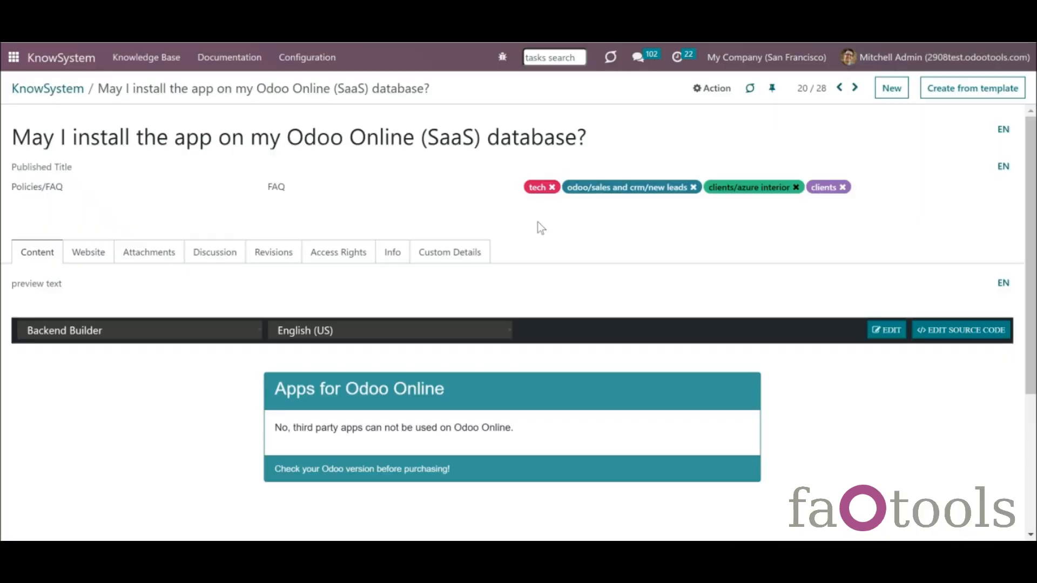
left_click(1004, 130)
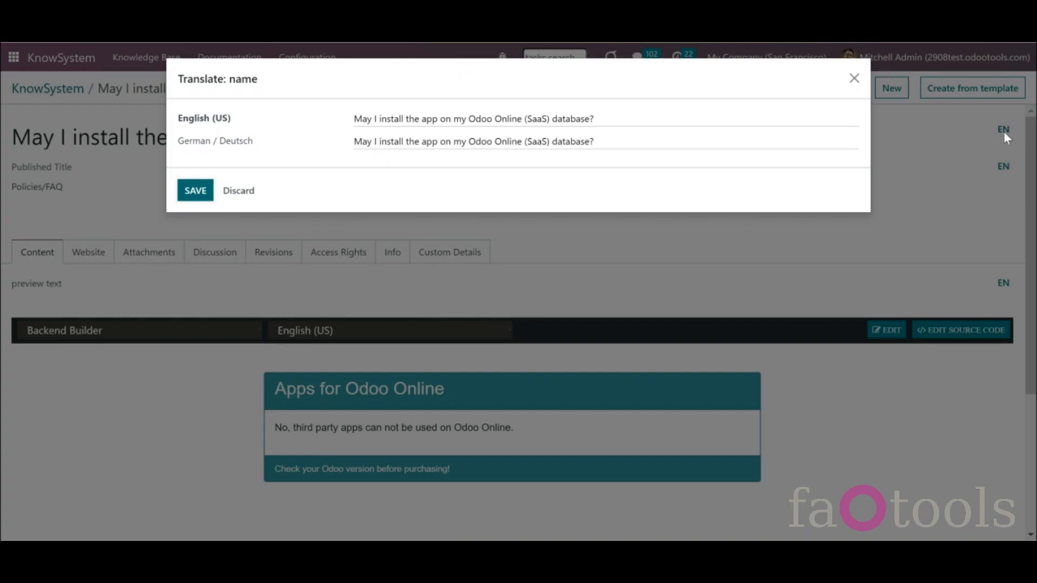
left_click(359, 147)
key("ctrl+a")
type("Darf ich die App auf meiner Odoo Online (SaaS) Datenbank installieren?")
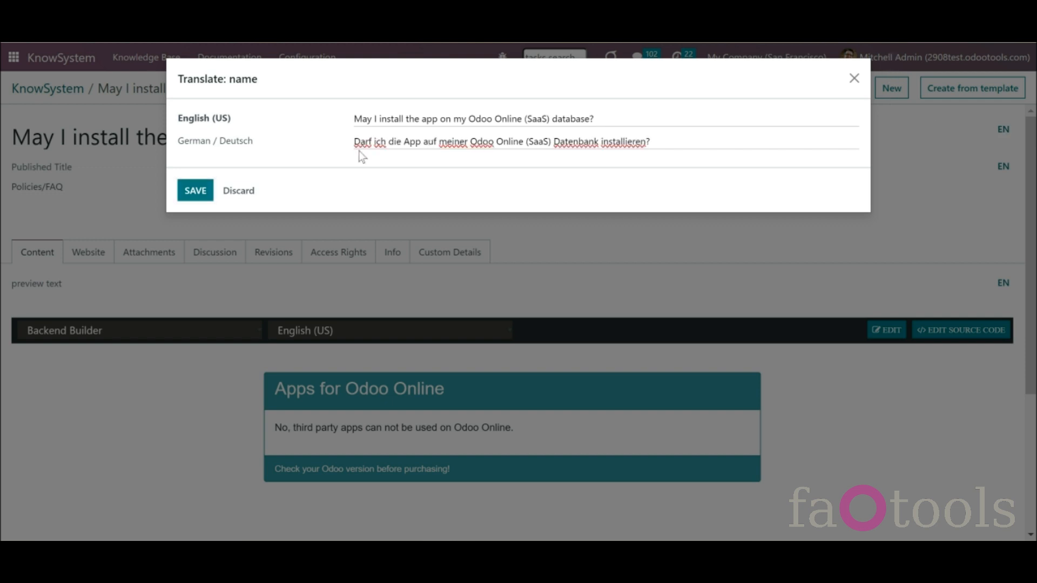
left_click(206, 186)
scroll(402, 402, "down", 2)
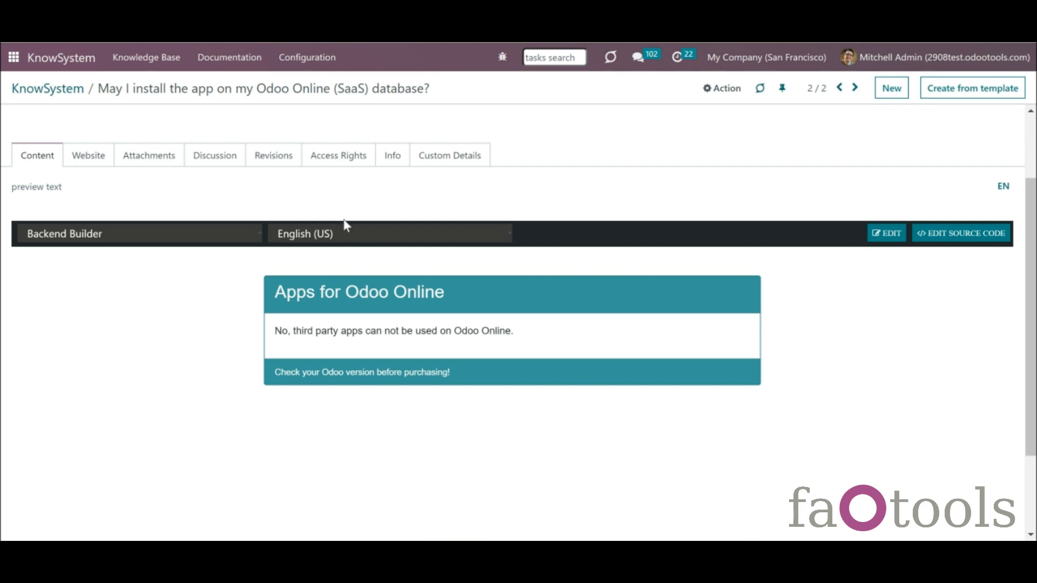
- In German / Deutsch, rewrite the card sentence and footer in German, colour it black, and save
left_click(344, 235)
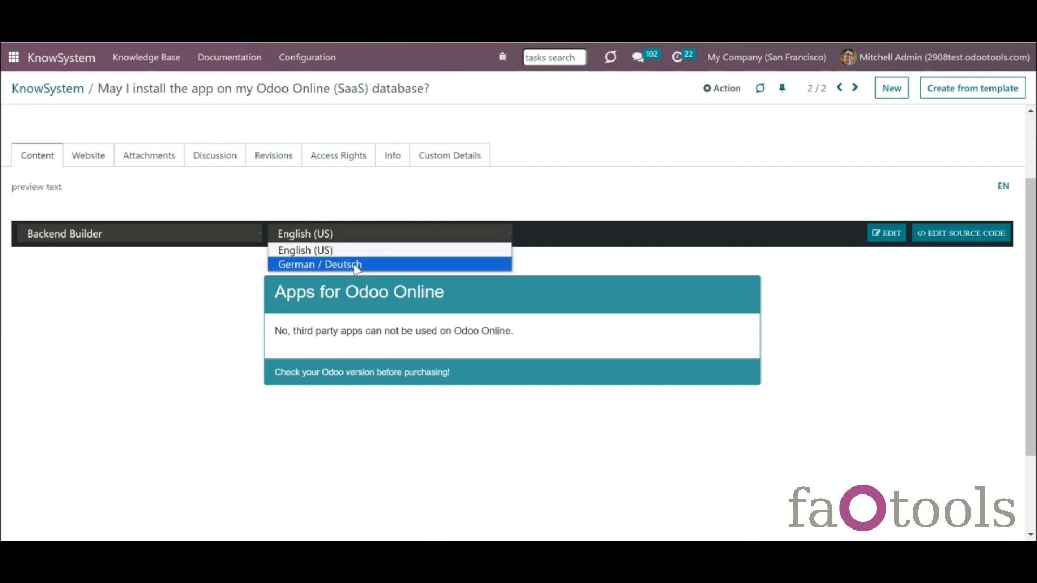
left_click(357, 264)
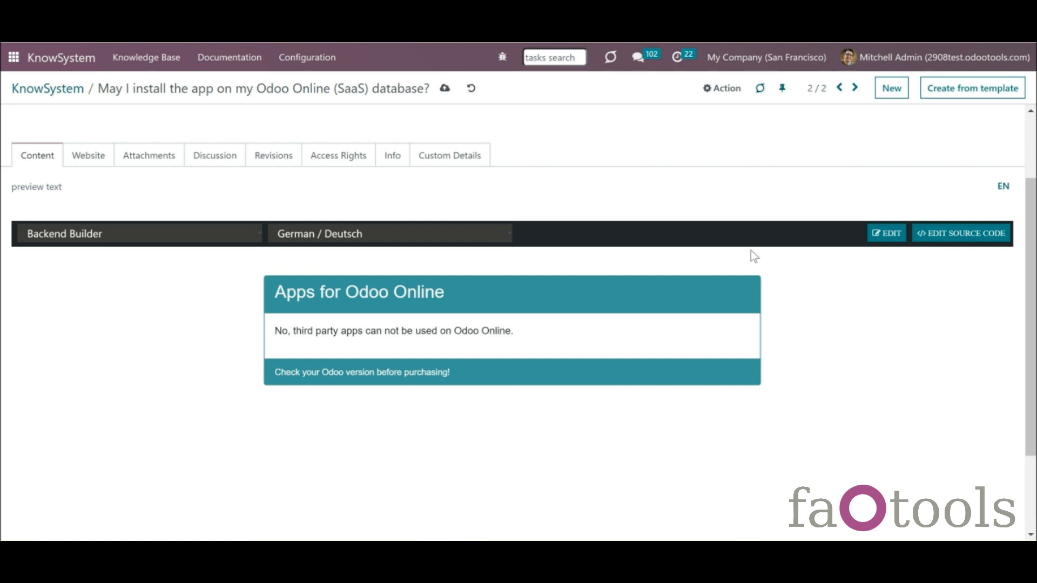
left_click(884, 237)
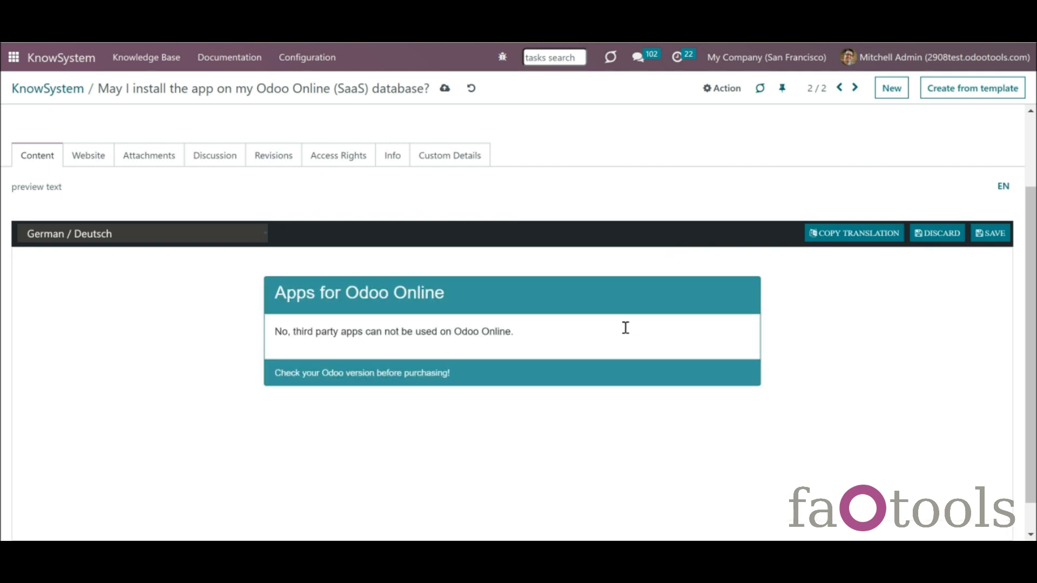
left_click(528, 332)
left_click_drag(514, 332, 265, 343)
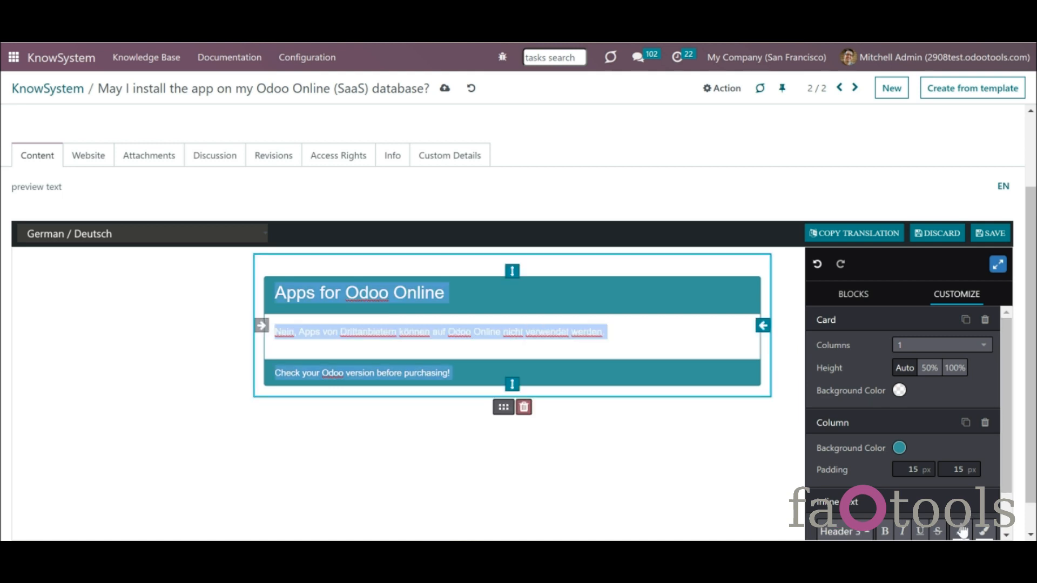
left_click(961, 532)
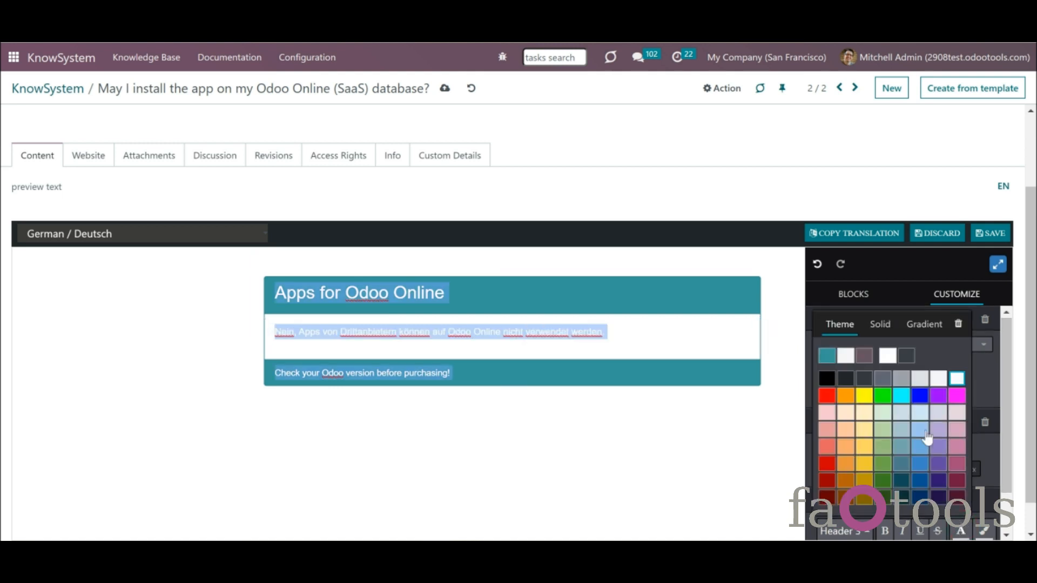
left_click(822, 384)
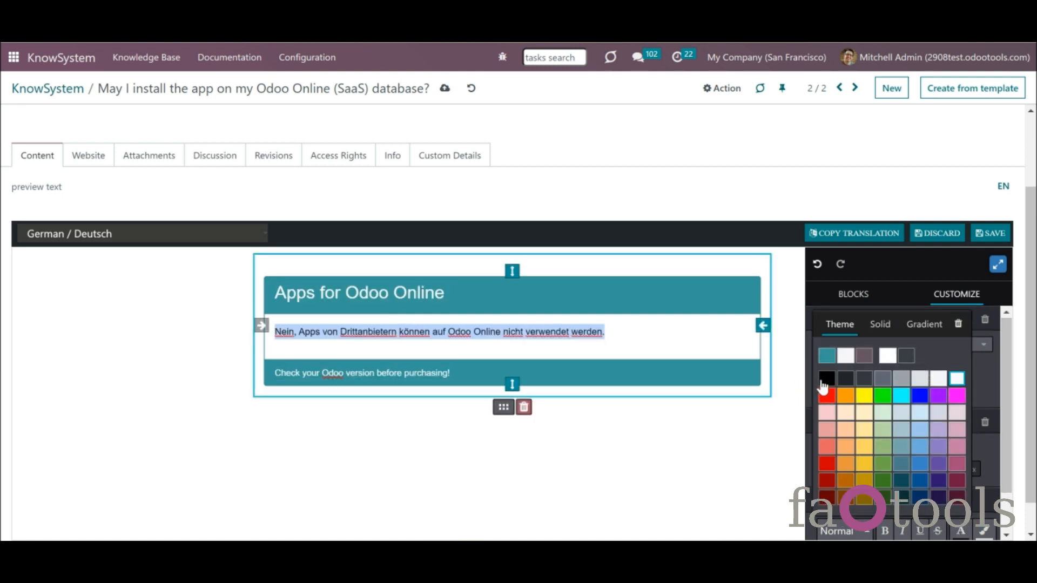
left_click(452, 301)
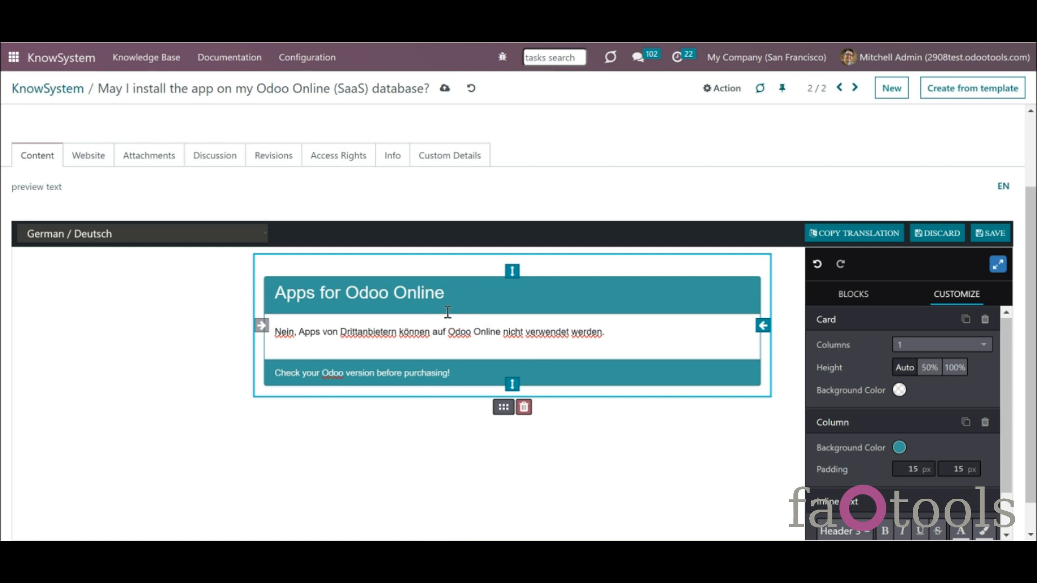
left_click(466, 383)
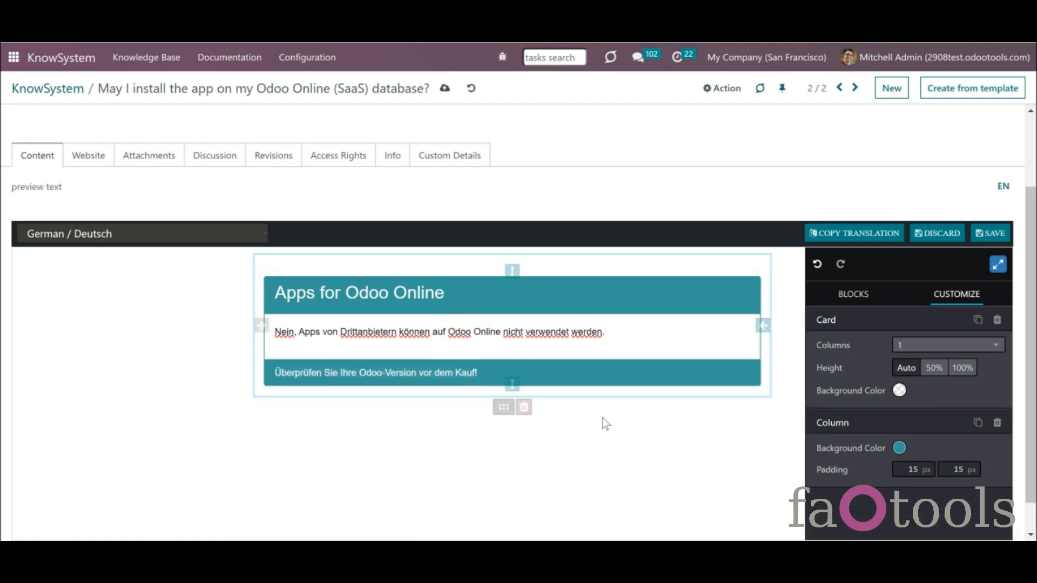
left_click(991, 235)
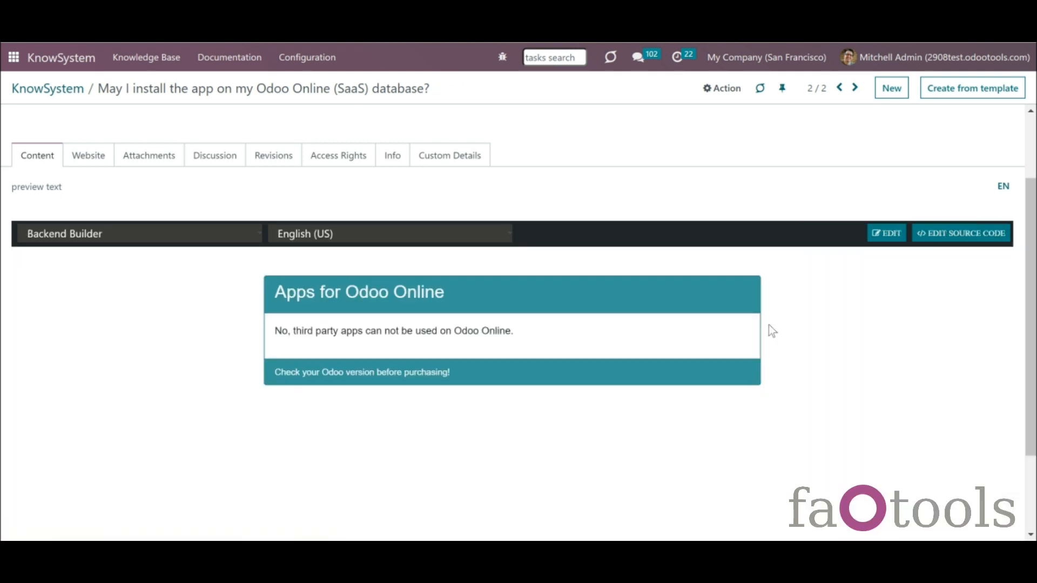
- Switch to German / Deutsch to check the saved translation, then go to your user profile
left_click(481, 235)
left_click(480, 265)
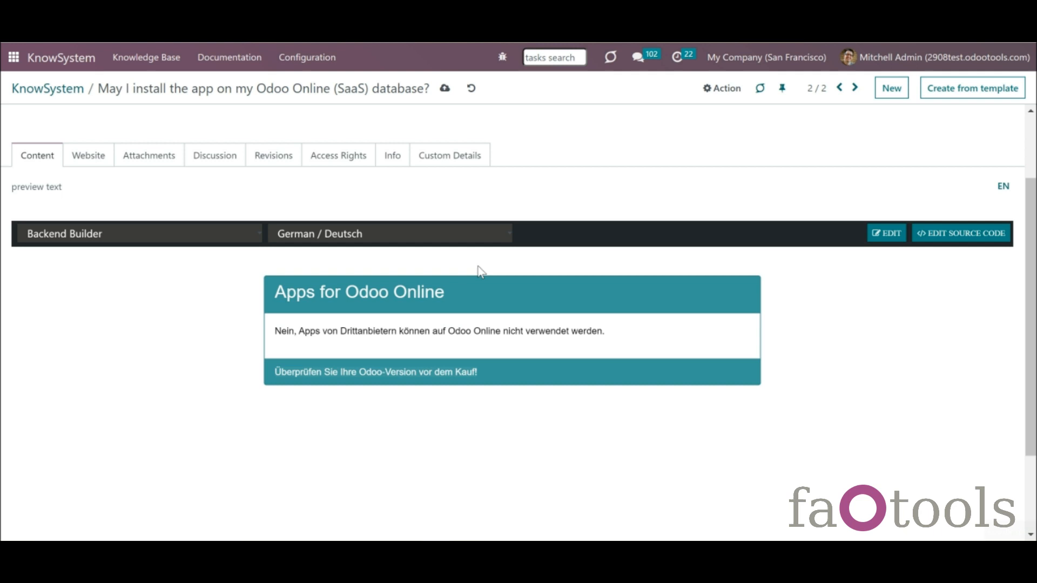
left_click(889, 60)
left_click(874, 174)
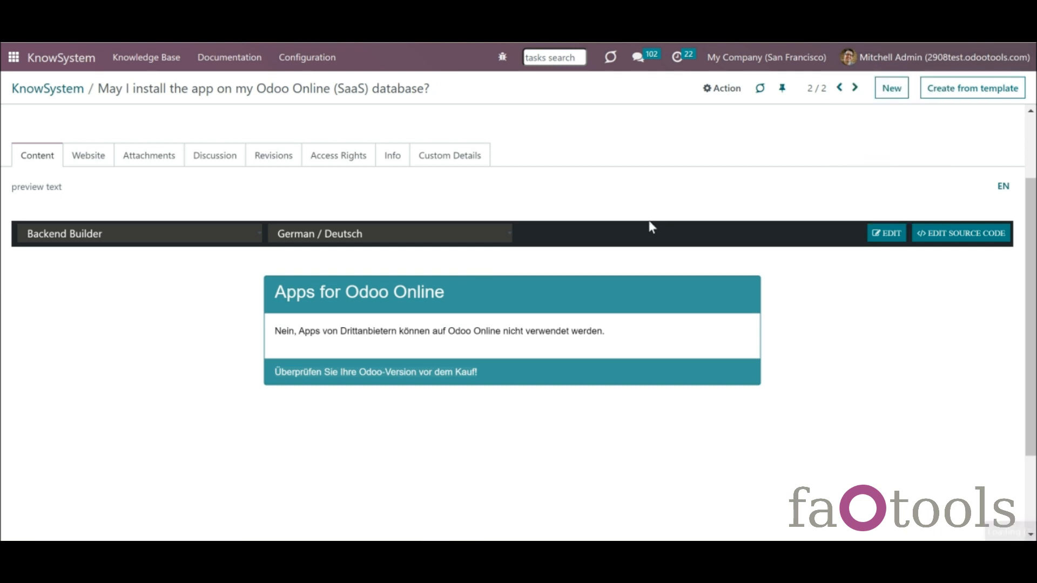
- Set your profile language to German / Deutsch and open the 'Darf ich die App…' article
scroll(645, 241, "down", 3)
left_click(646, 253)
left_click(638, 280)
left_click(544, 89)
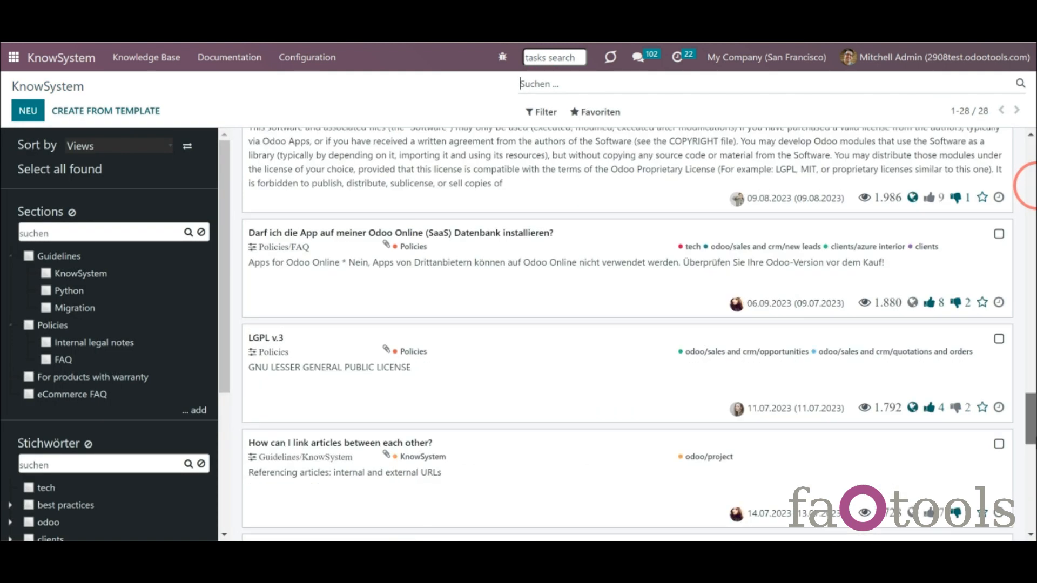
left_click(409, 292)
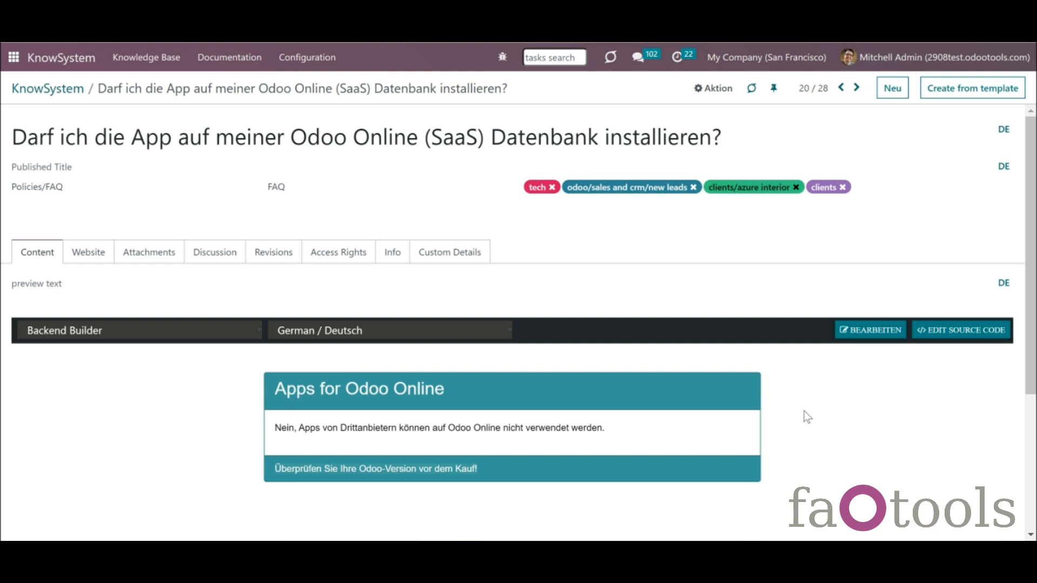
- Overwrite the German Odoo Online article content with a copy from English (US) and save
left_click(877, 330)
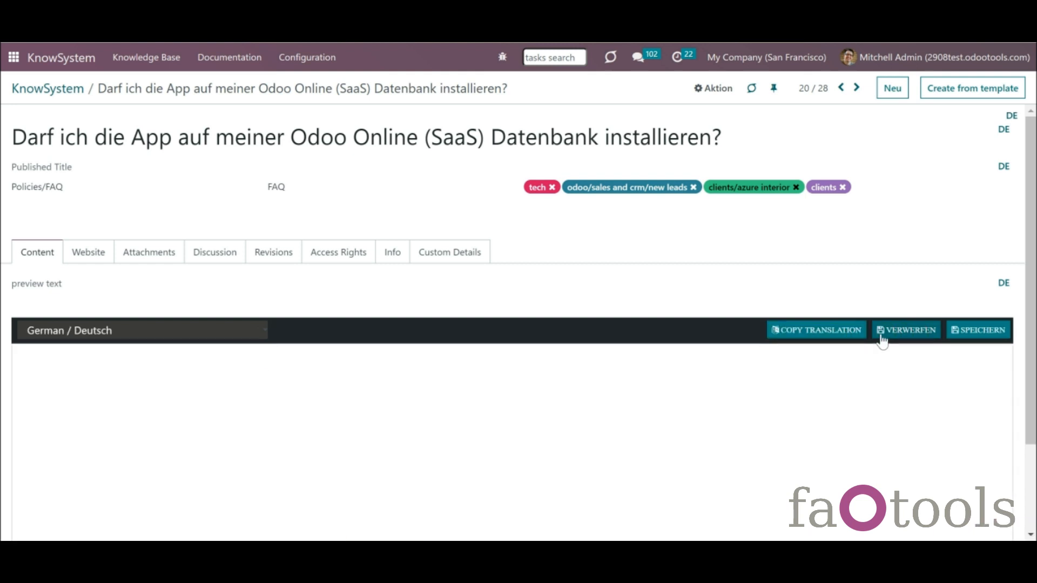
scroll(1029, 351, "down", 2)
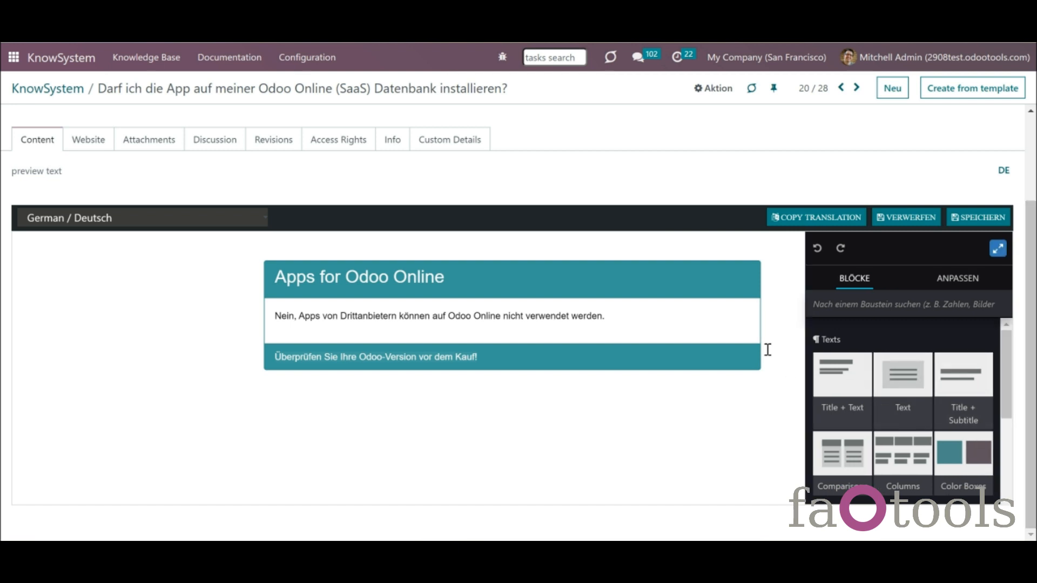
left_click(787, 221)
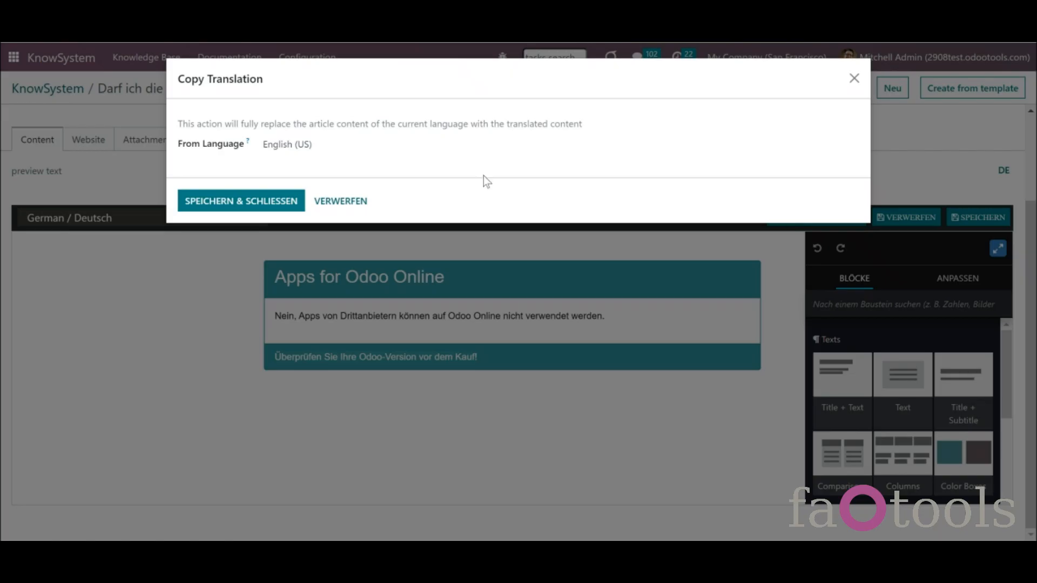
left_click(289, 204)
left_click(315, 143)
left_click(315, 144)
left_click(284, 202)
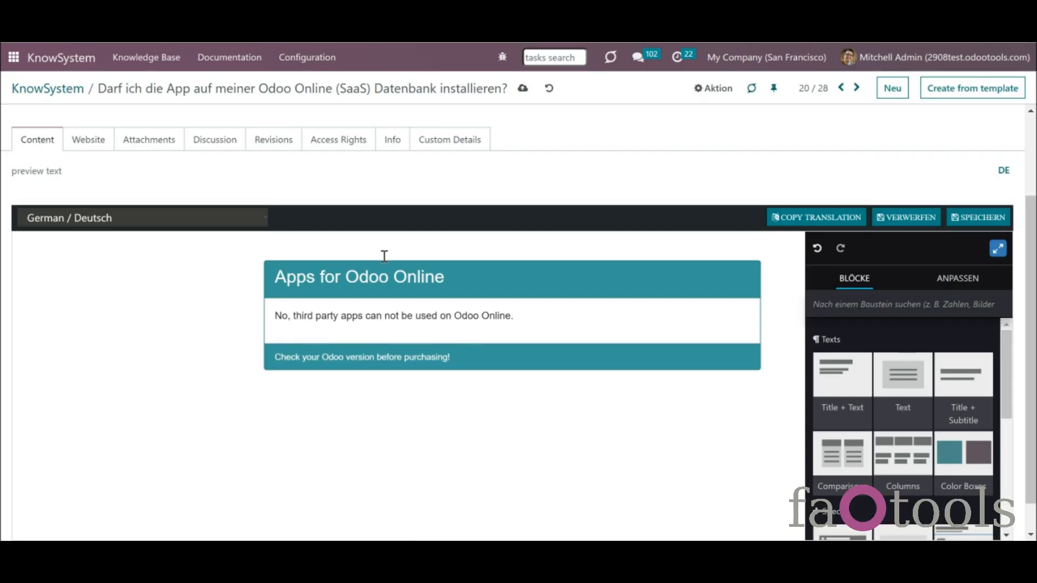
left_click(956, 229)
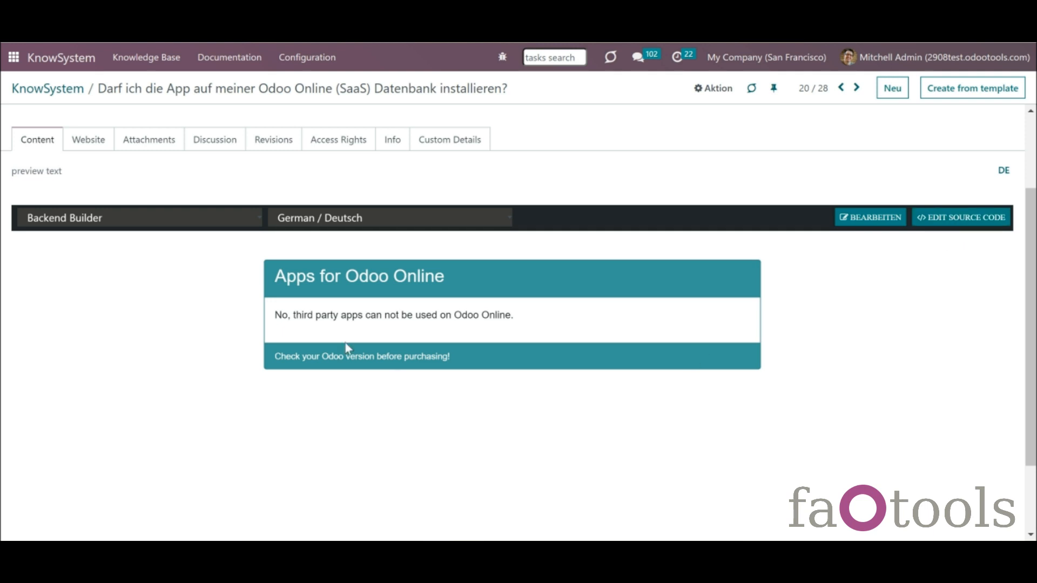
- Look at the article's revision history and the 10:35:27 revision, then return to the article
left_click(278, 143)
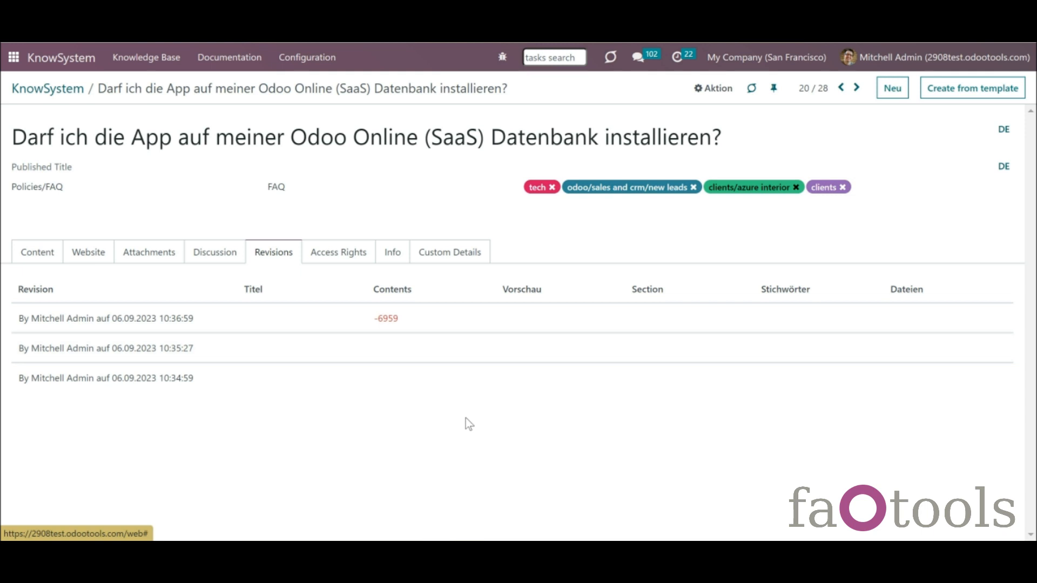
left_click(142, 357)
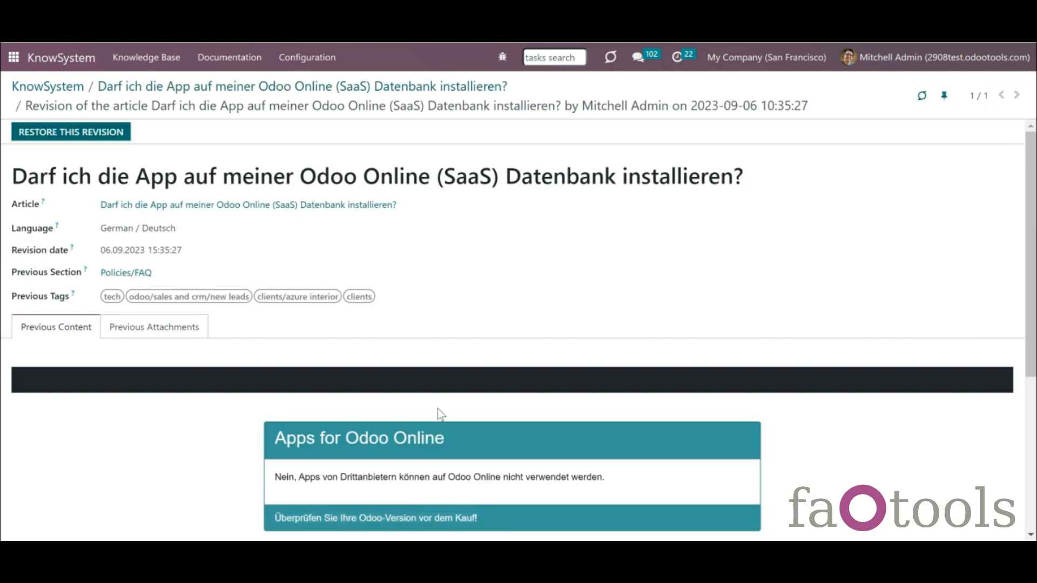
left_click(231, 88)
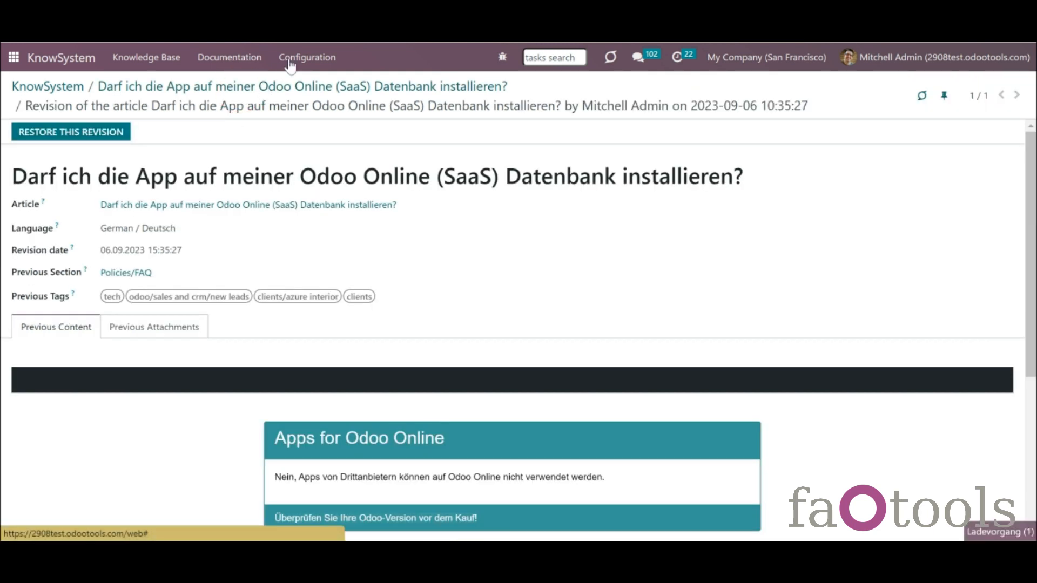
- Show all revisions under Configuration > Revisions, expanding the buying-directly and German article groups
left_click(307, 57)
left_click(339, 214)
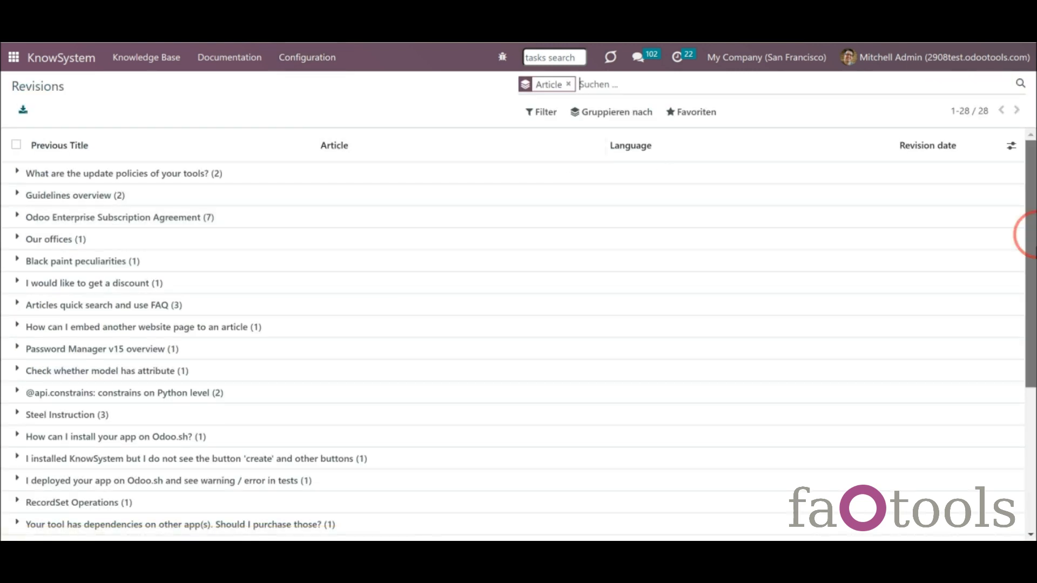
scroll(1026, 231, "down", 5)
left_click(22, 310)
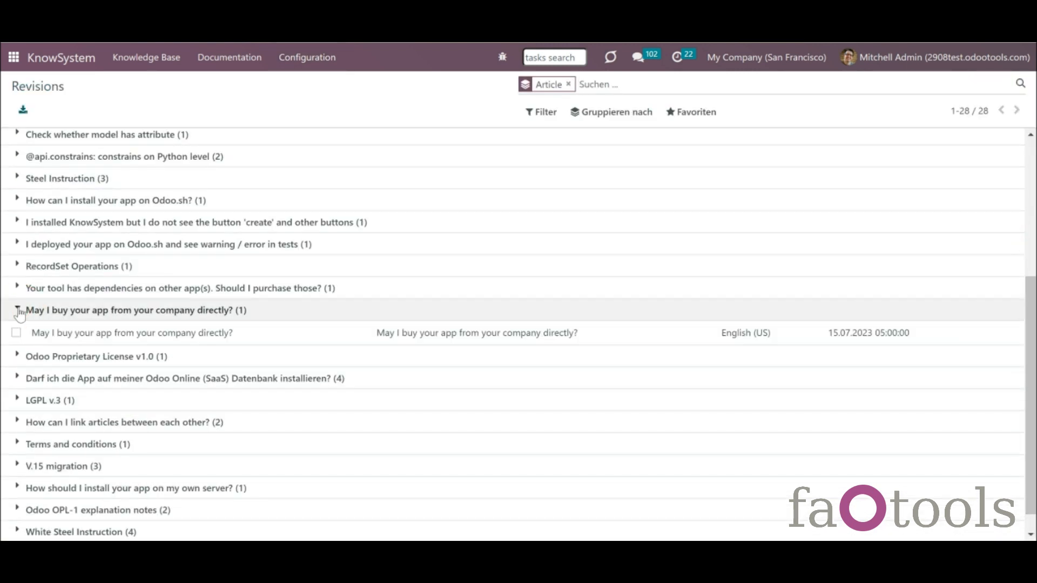
scroll(65, 352, "down", 1)
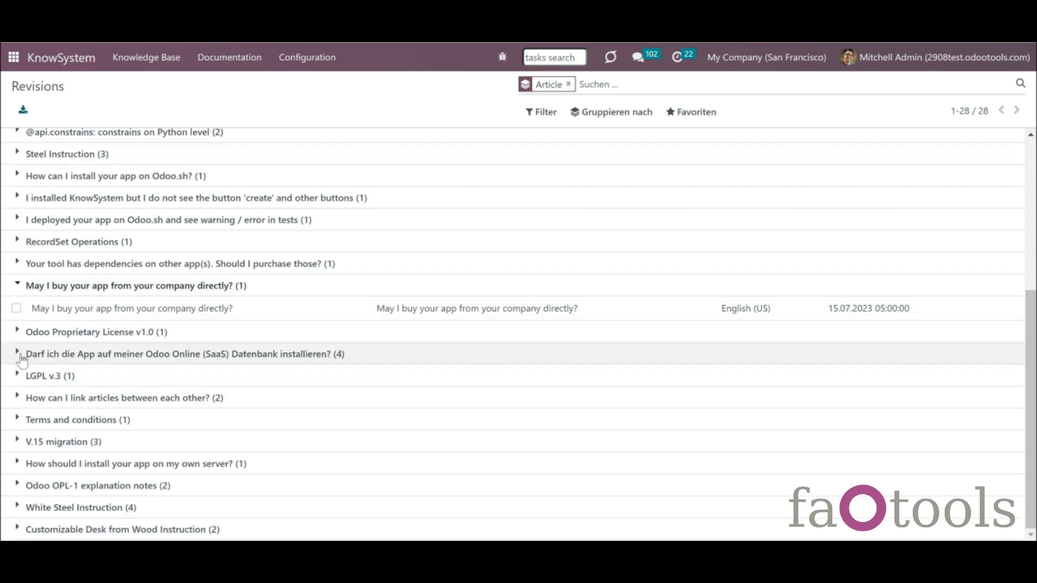
left_click(20, 354)
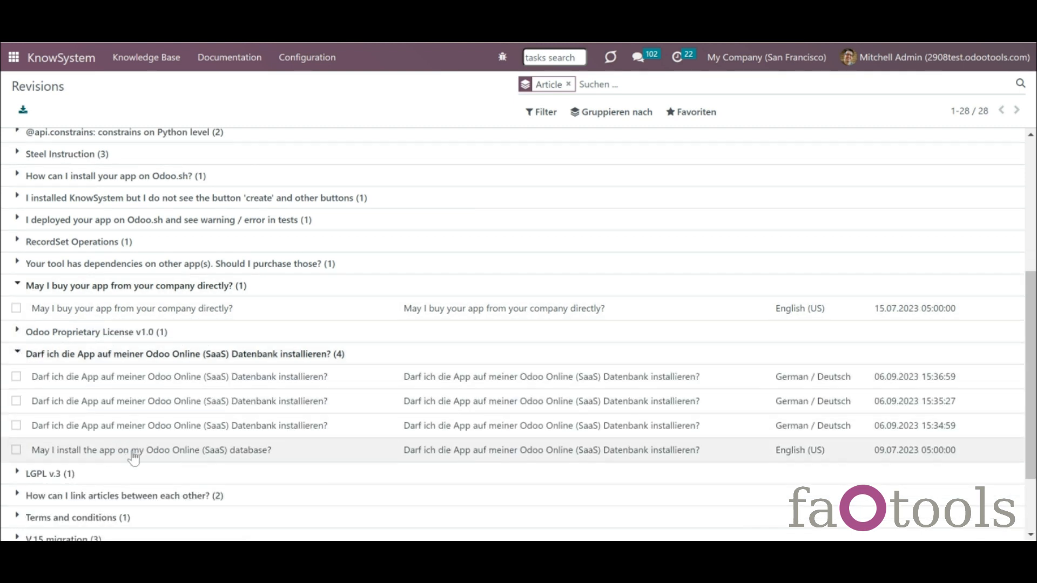